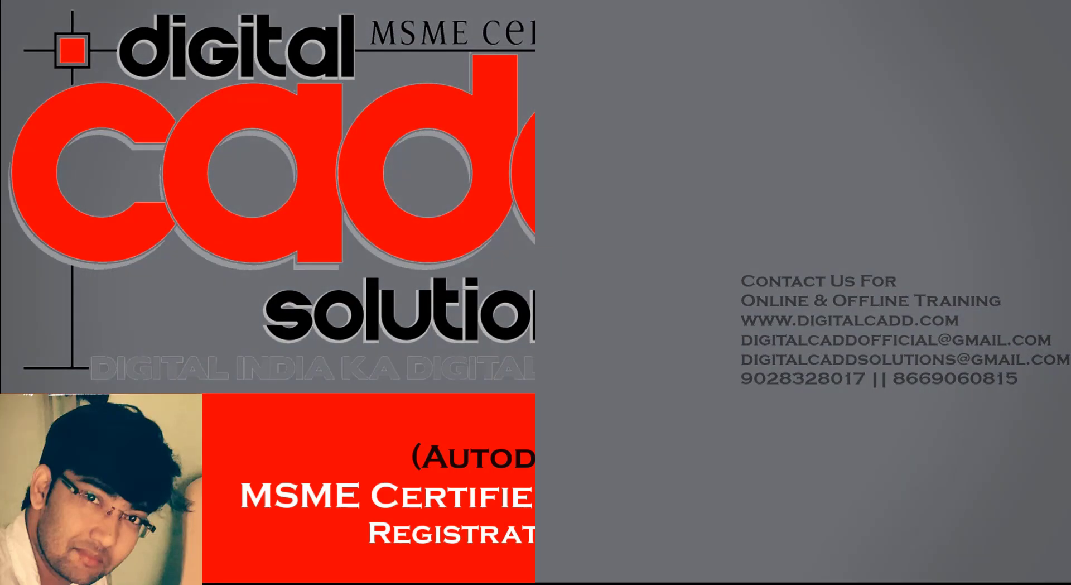
- Cancel stair edit mode so no stair is placed, leaving Level 1 empty
{"action": "scroll", "coordinate": [652, 265], "scroll_direction": "up", "scroll_amount": 2}
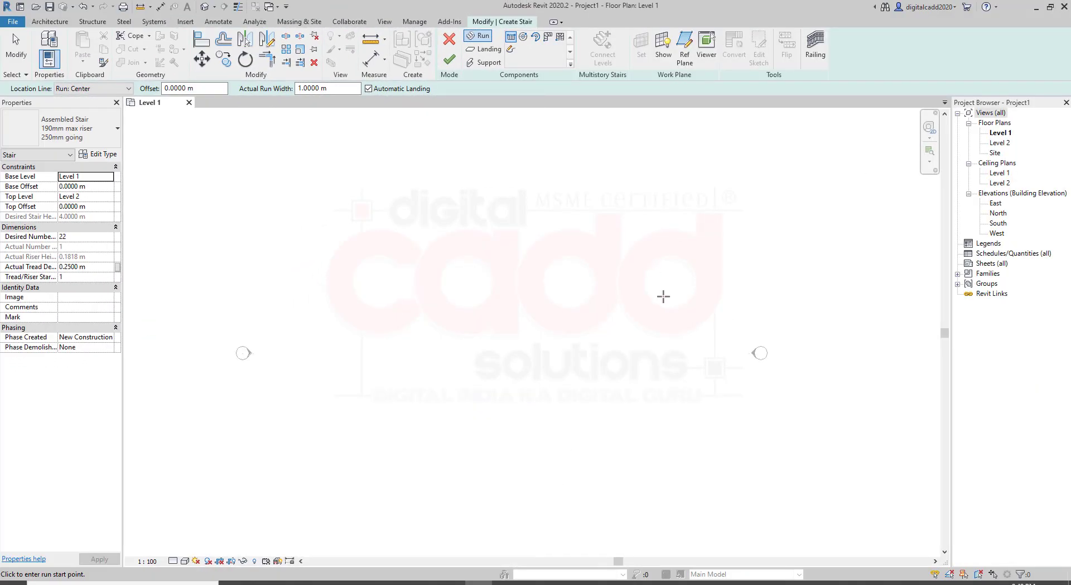
{"action": "scroll", "coordinate": [494, 336], "scroll_direction": "down", "scroll_amount": 1}
{"action": "scroll", "coordinate": [610, 269], "scroll_direction": "up", "scroll_amount": 1}
{"action": "left_click", "coordinate": [449, 46]}
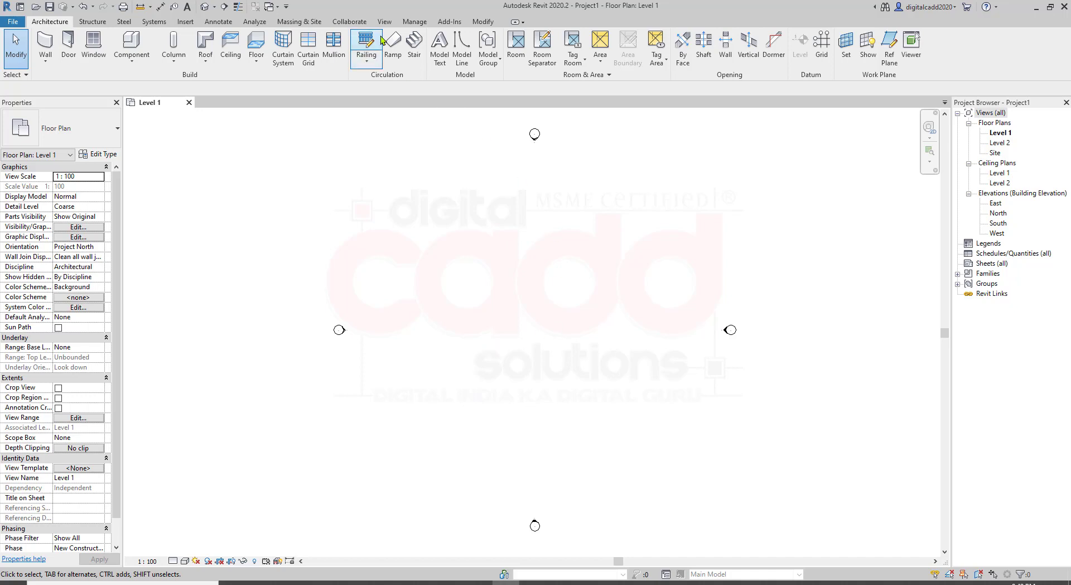
{"action": "left_click", "coordinate": [413, 22]}
{"action": "left_click", "coordinate": [347, 49]}
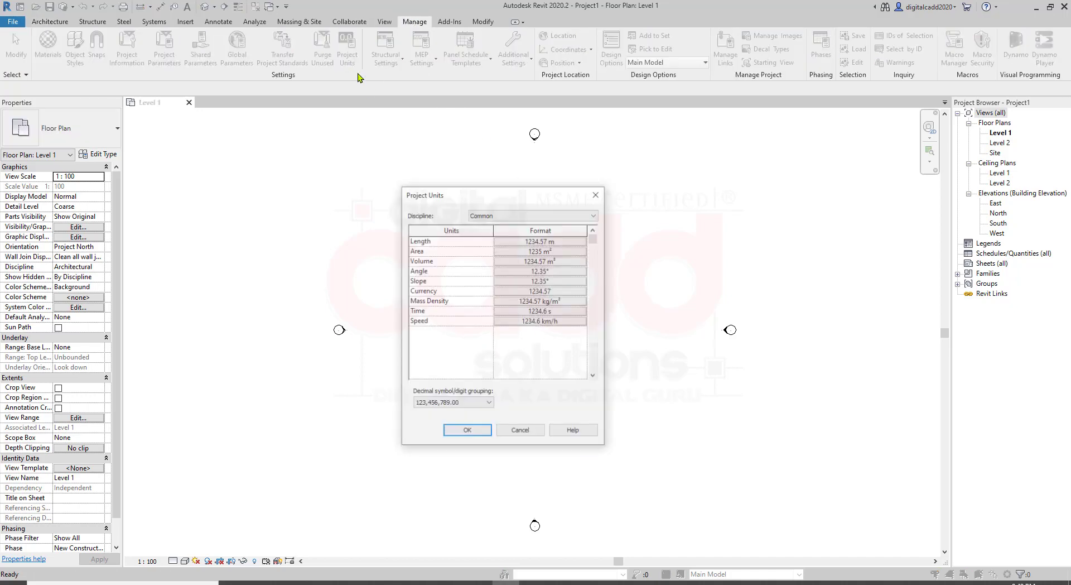
{"action": "left_click", "coordinate": [550, 242]}
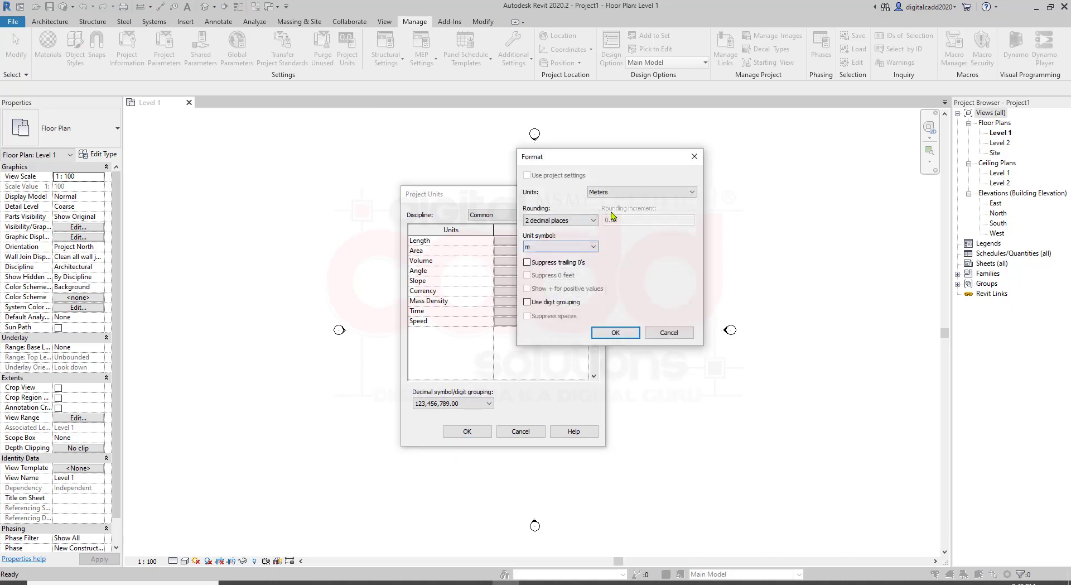
{"action": "left_click", "coordinate": [566, 221]}
{"action": "left_click", "coordinate": [564, 246]}
{"action": "left_click", "coordinate": [551, 264]}
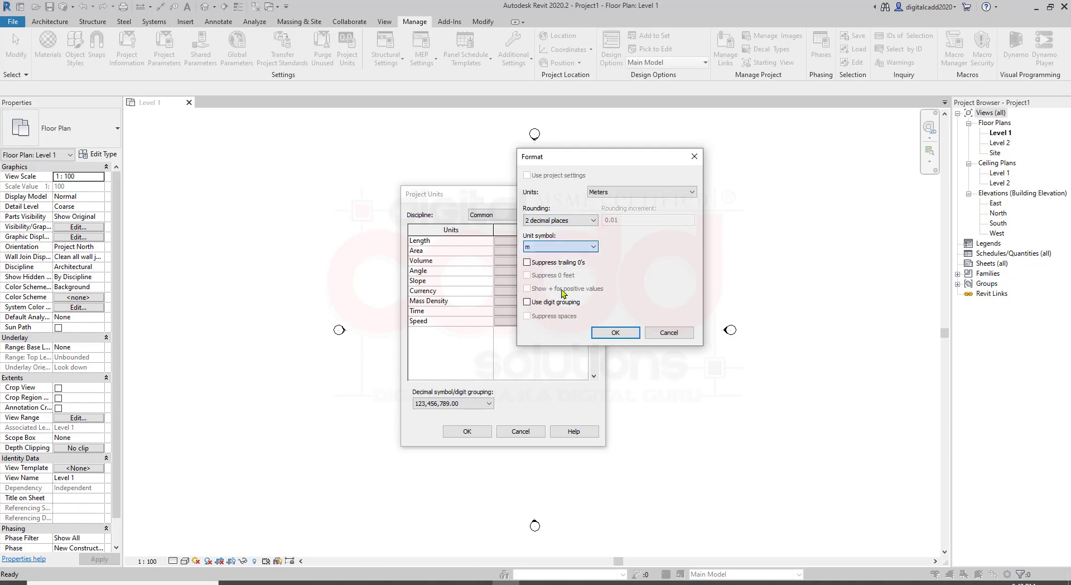
{"action": "left_click", "coordinate": [604, 332]}
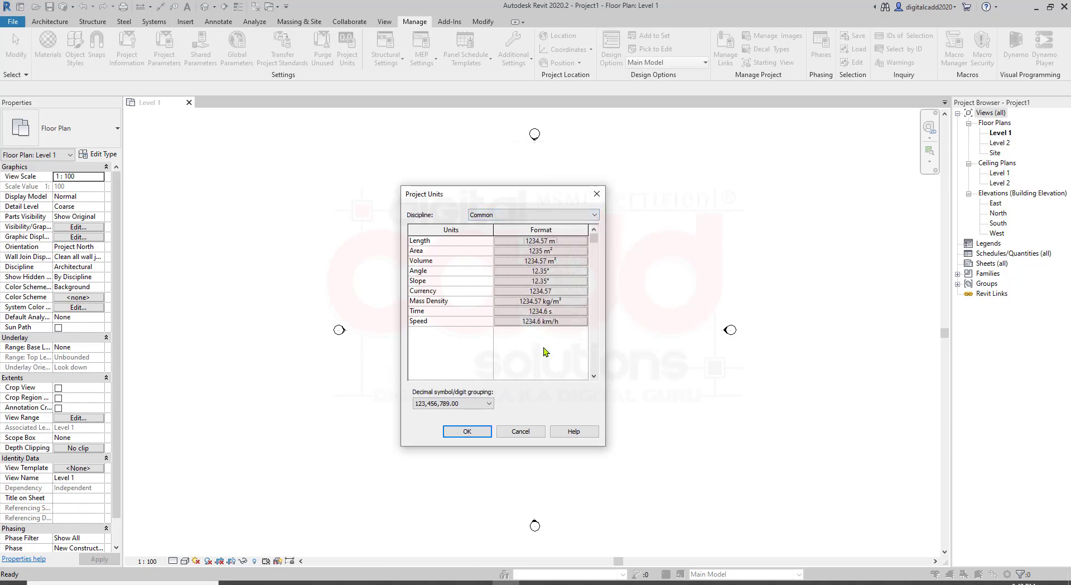
{"action": "left_click", "coordinate": [474, 431]}
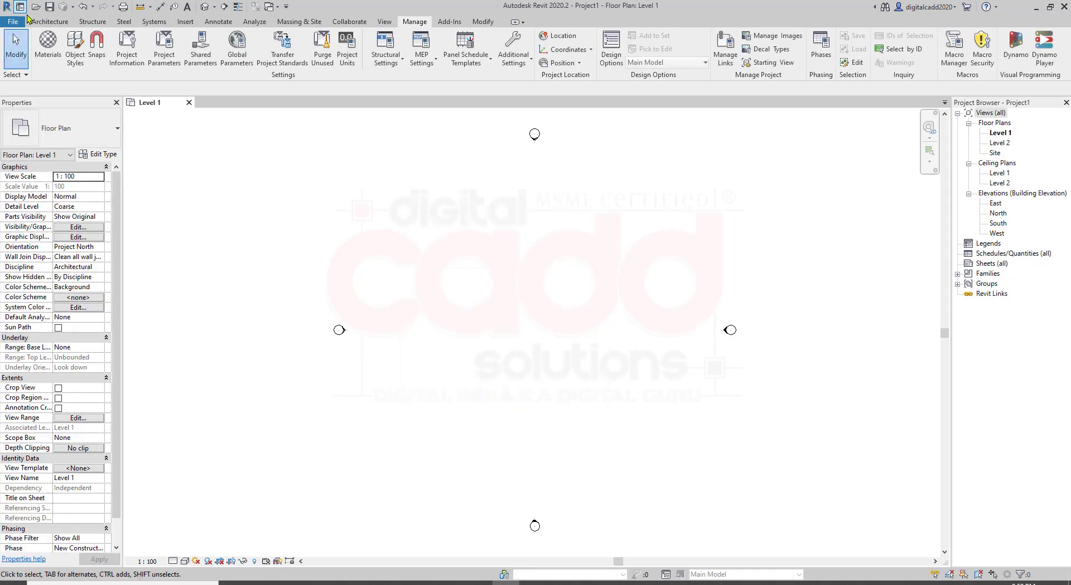
- Start a new Level 1 to Level 2 stair from the Architecture tab and minimise the video call window
{"action": "left_click", "coordinate": [50, 21]}
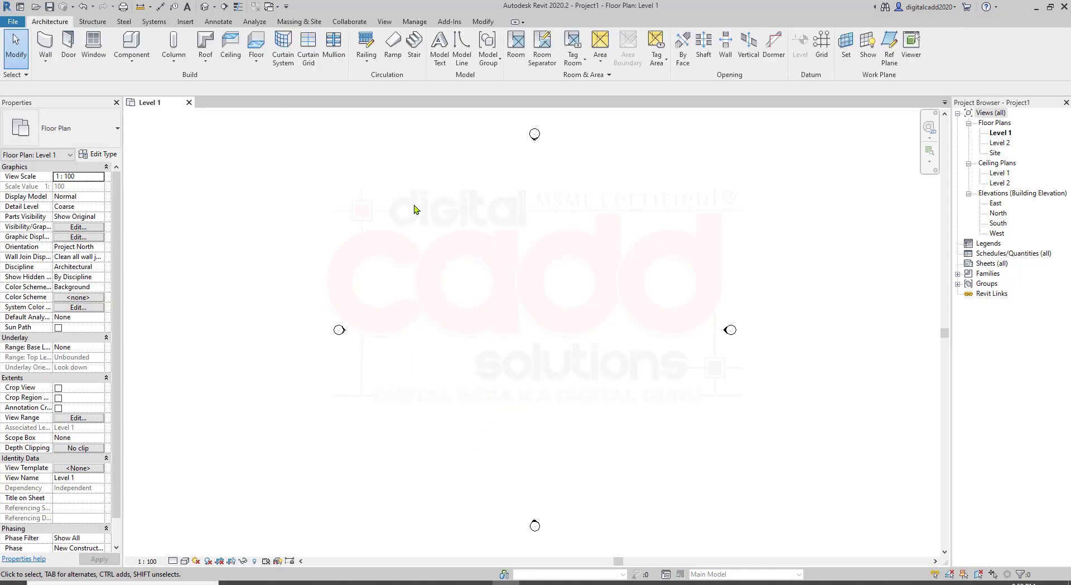
{"action": "left_click", "coordinate": [415, 45]}
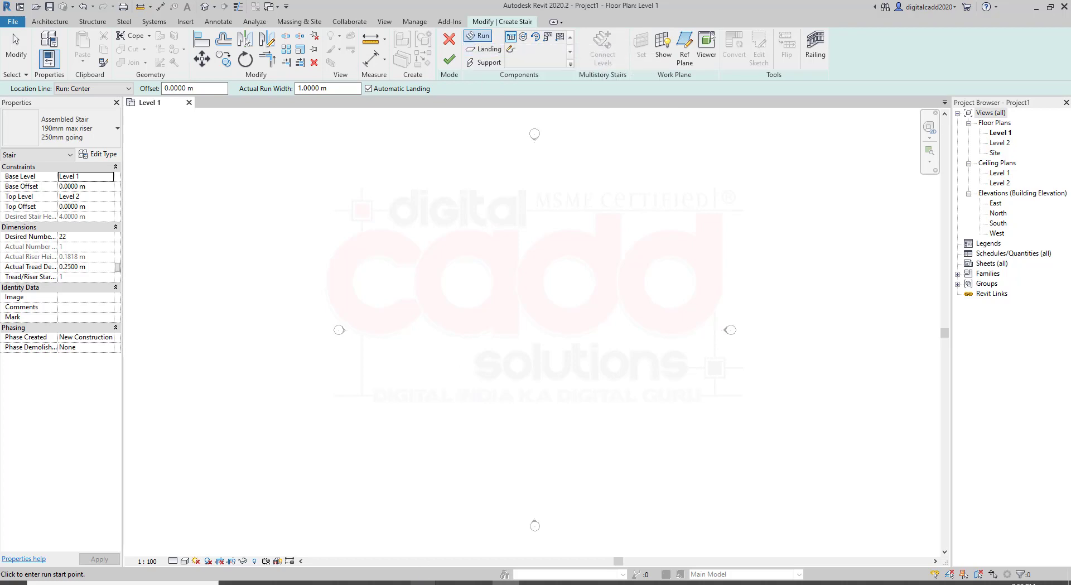
{"action": "mouse_move", "coordinate": [443, 579]}
{"action": "left_click", "coordinate": [444, 551]}
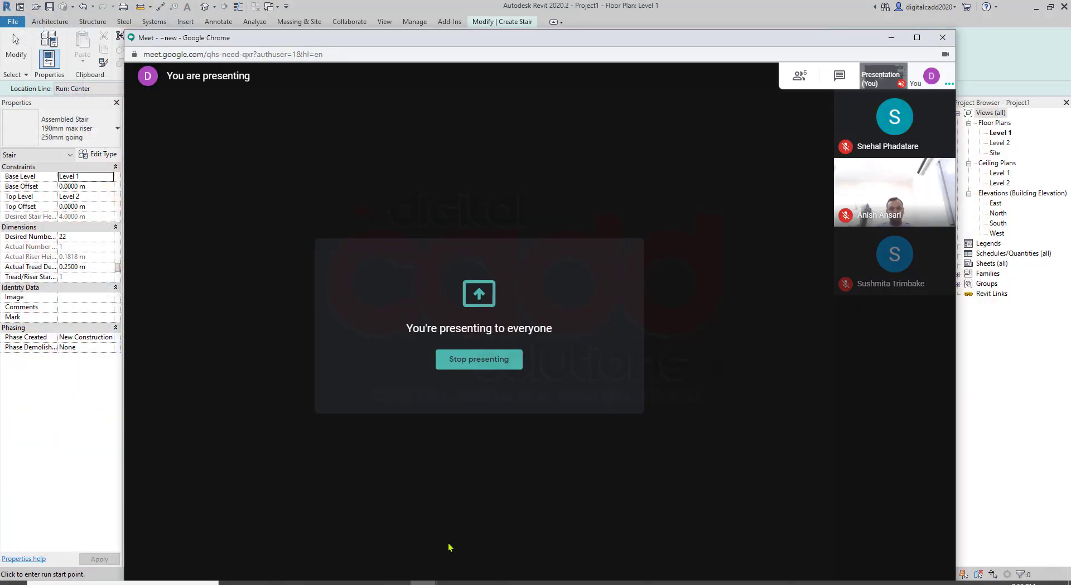
{"action": "left_click", "coordinate": [892, 38]}
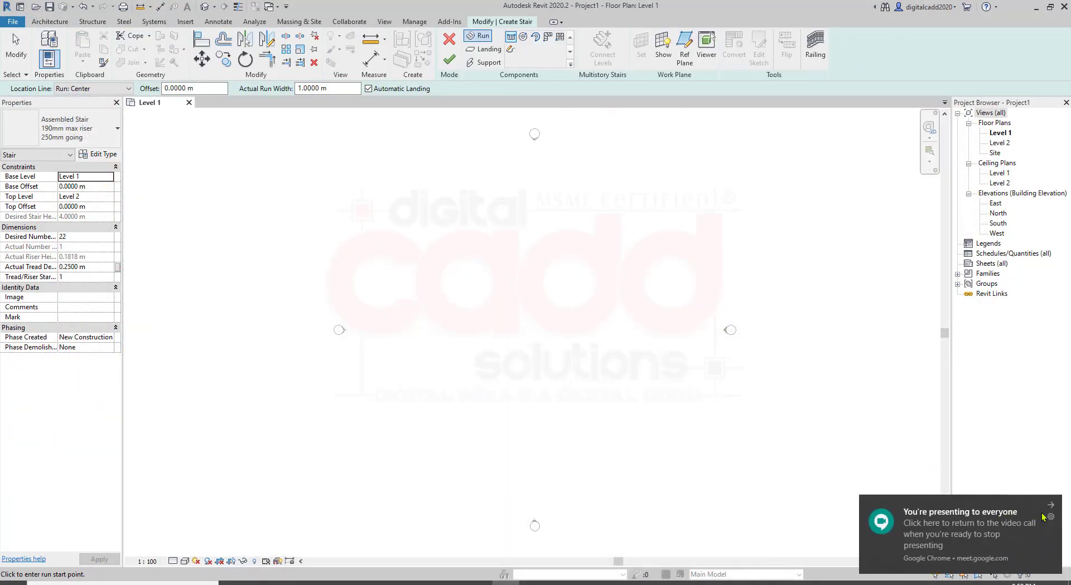
{"action": "left_click", "coordinate": [1052, 503]}
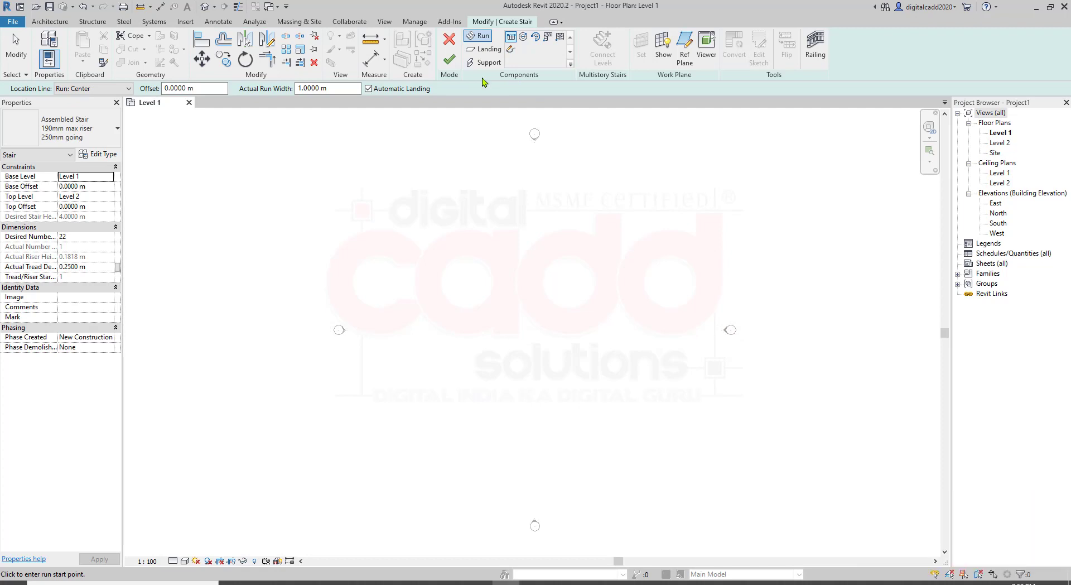
- Sketch a straight 19-riser run, 4.5 m long and 1 m wide, then stop drawing runs
{"action": "left_click", "coordinate": [513, 38]}
{"action": "left_click", "coordinate": [439, 395]}
{"action": "scroll", "coordinate": [441, 388], "scroll_direction": "up", "scroll_amount": 2}
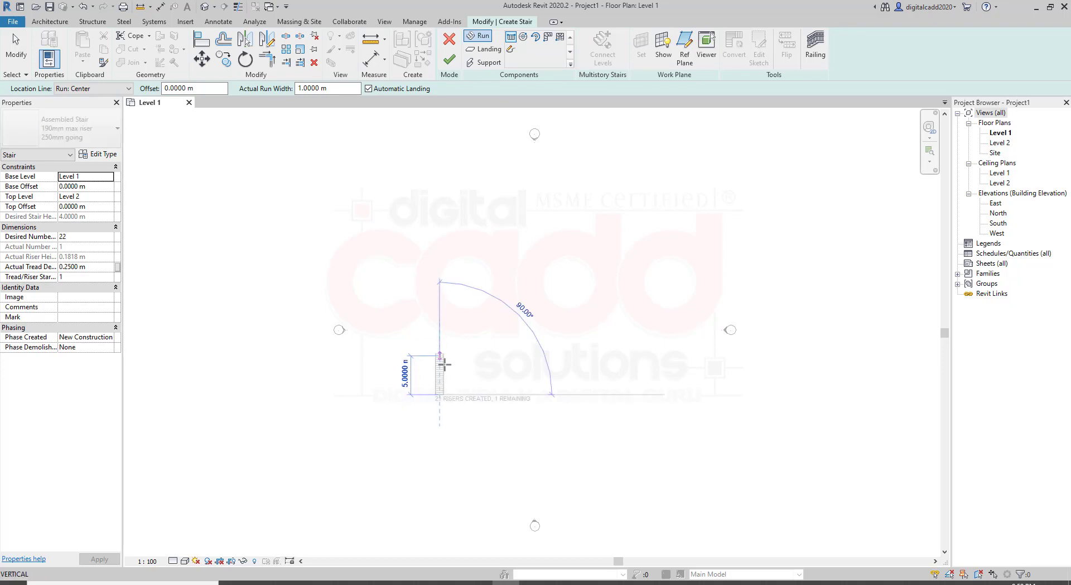
{"action": "scroll", "coordinate": [423, 391], "scroll_direction": "up", "scroll_amount": 2}
{"action": "scroll", "coordinate": [419, 391], "scroll_direction": "up", "scroll_amount": 2}
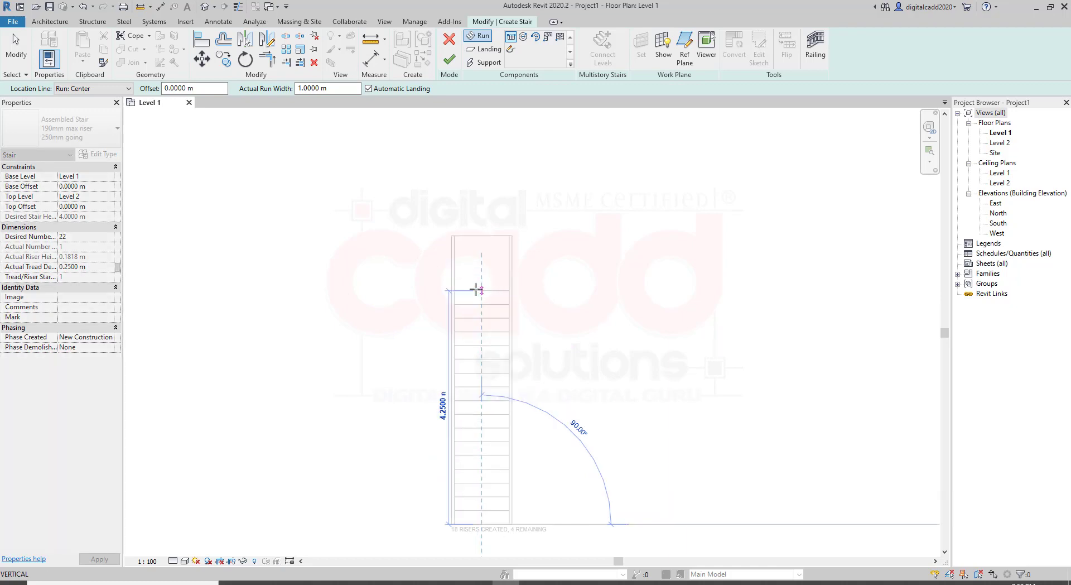
{"action": "scroll", "coordinate": [477, 276], "scroll_direction": "up", "scroll_amount": 2}
{"action": "scroll", "coordinate": [481, 275], "scroll_direction": "down", "scroll_amount": 1}
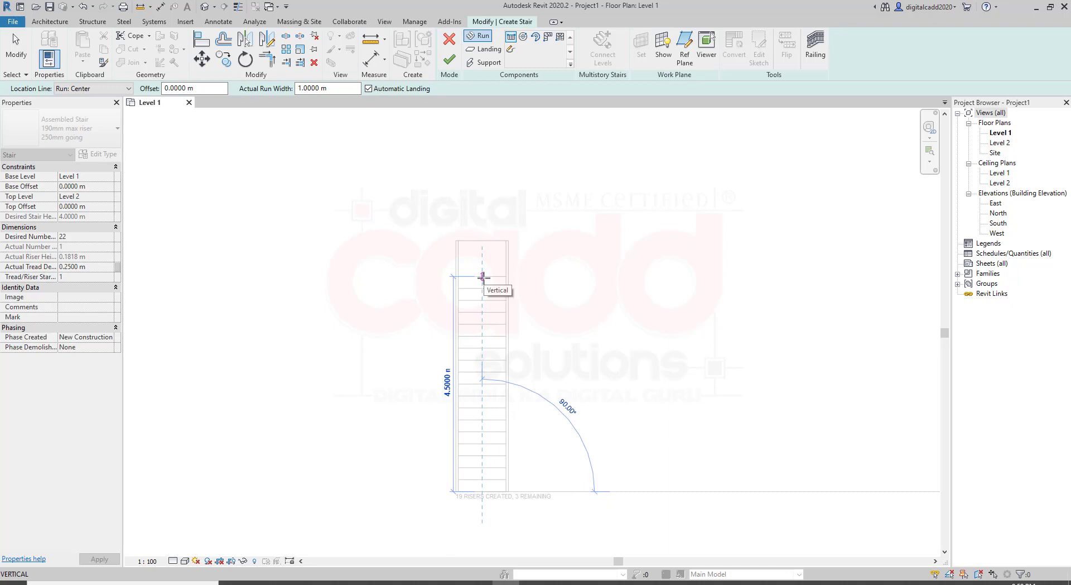
{"action": "left_click", "coordinate": [483, 277]}
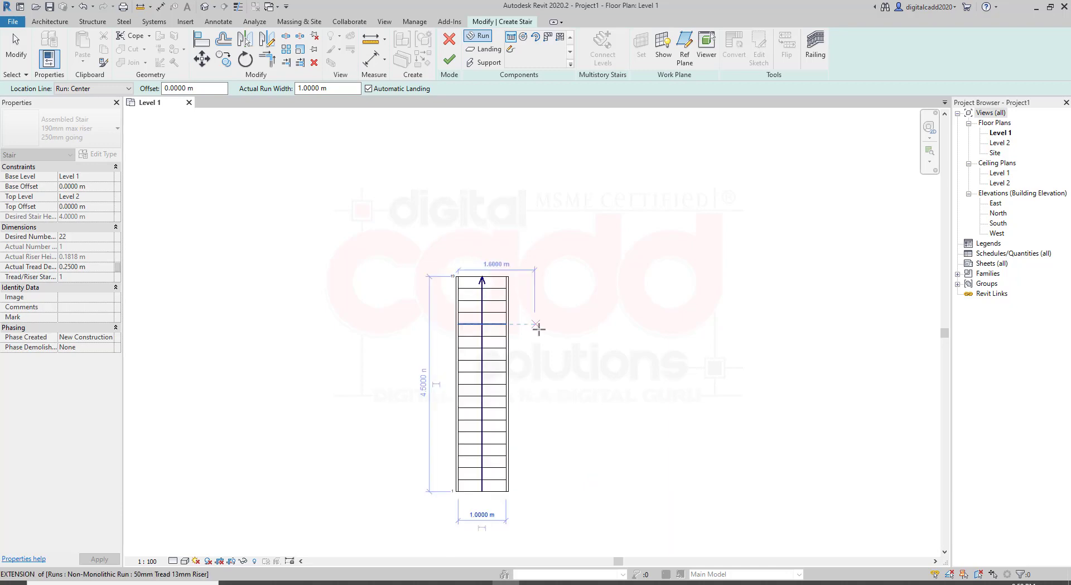
{"action": "right_click", "coordinate": [616, 203]}
{"action": "left_click", "coordinate": [636, 212]}
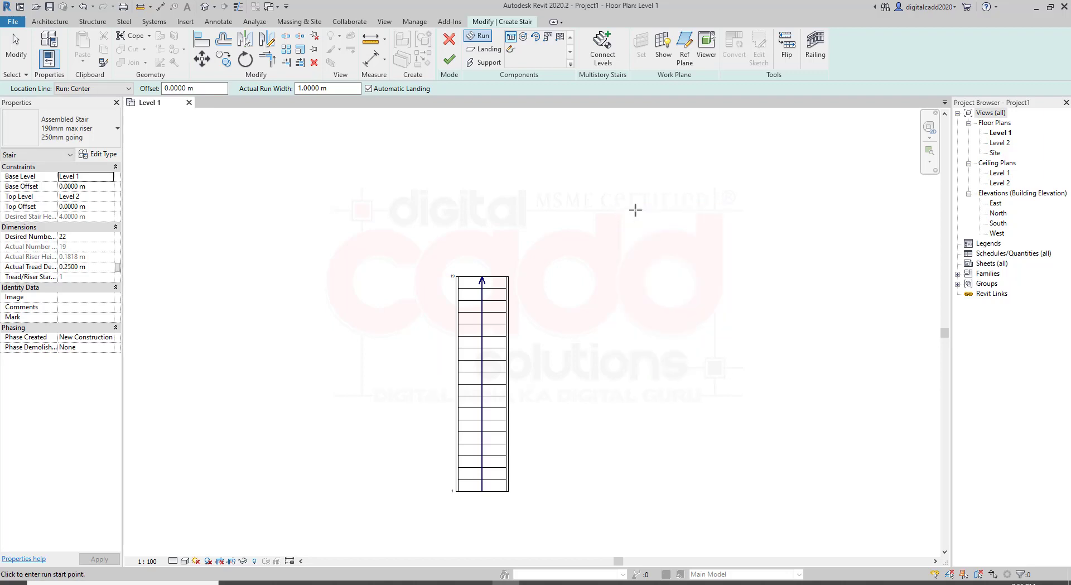
{"action": "right_click", "coordinate": [637, 212]}
{"action": "left_click", "coordinate": [663, 222]}
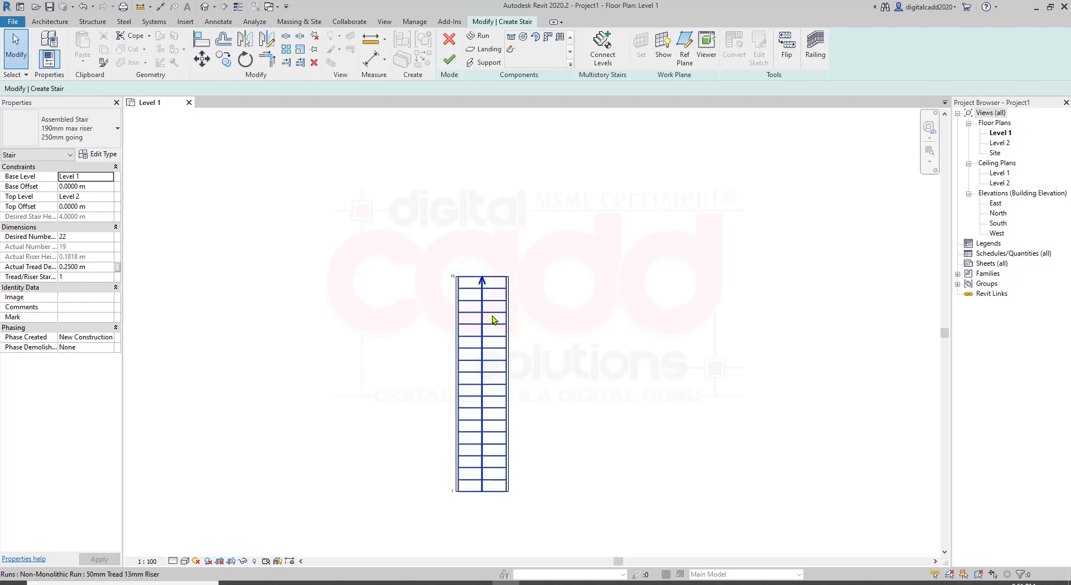
- Change the stair run's width to 1.5 m, keeping its 4.5 m length and 19 risers
{"action": "left_click", "coordinate": [486, 360]}
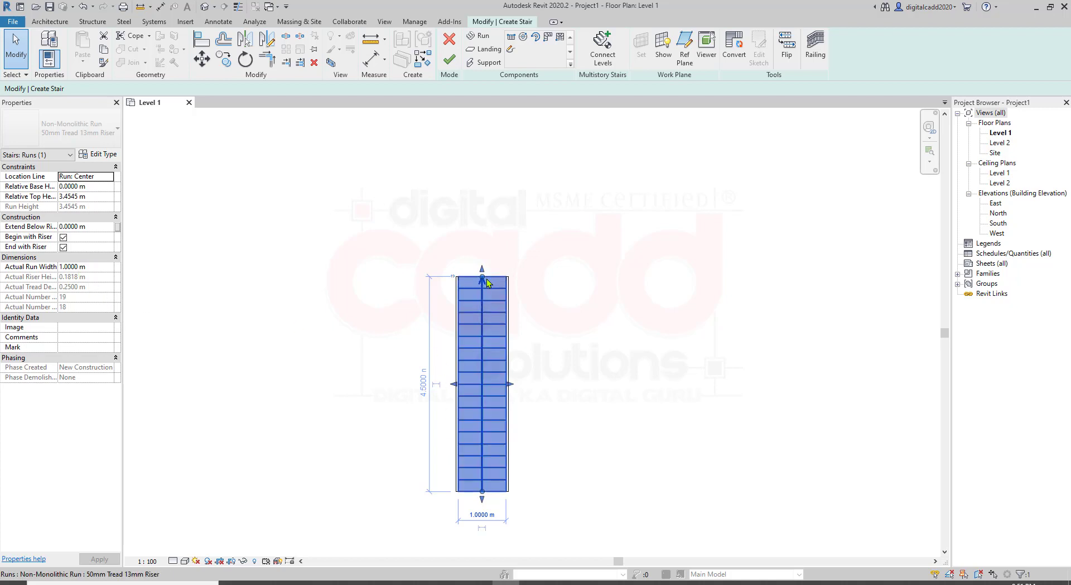
{"action": "left_click_drag", "start_coordinate": [483, 271], "coordinate": [482, 232]}
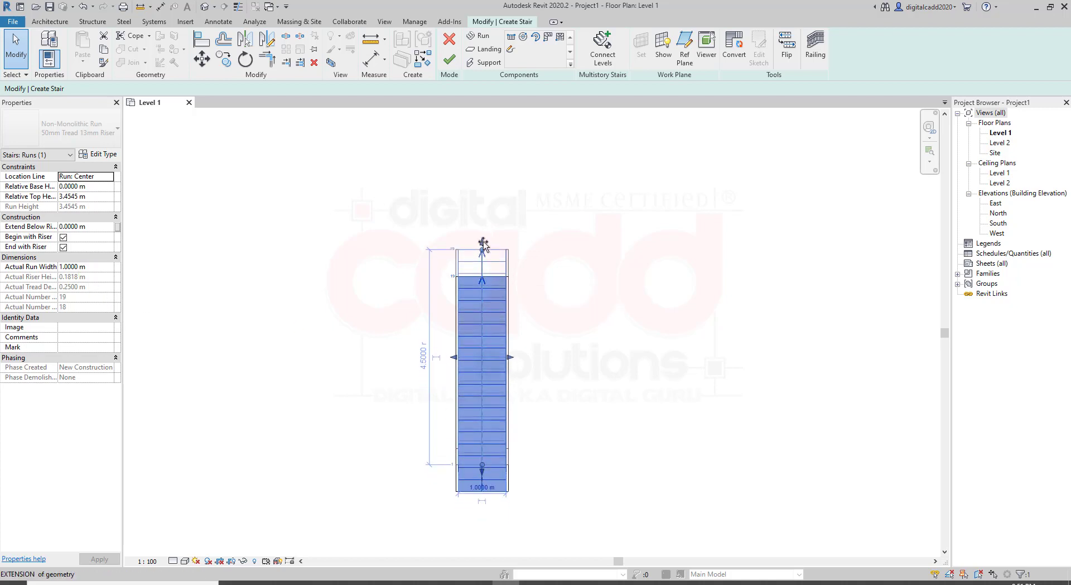
{"action": "scroll", "coordinate": [529, 350], "scroll_direction": "up", "scroll_amount": 2}
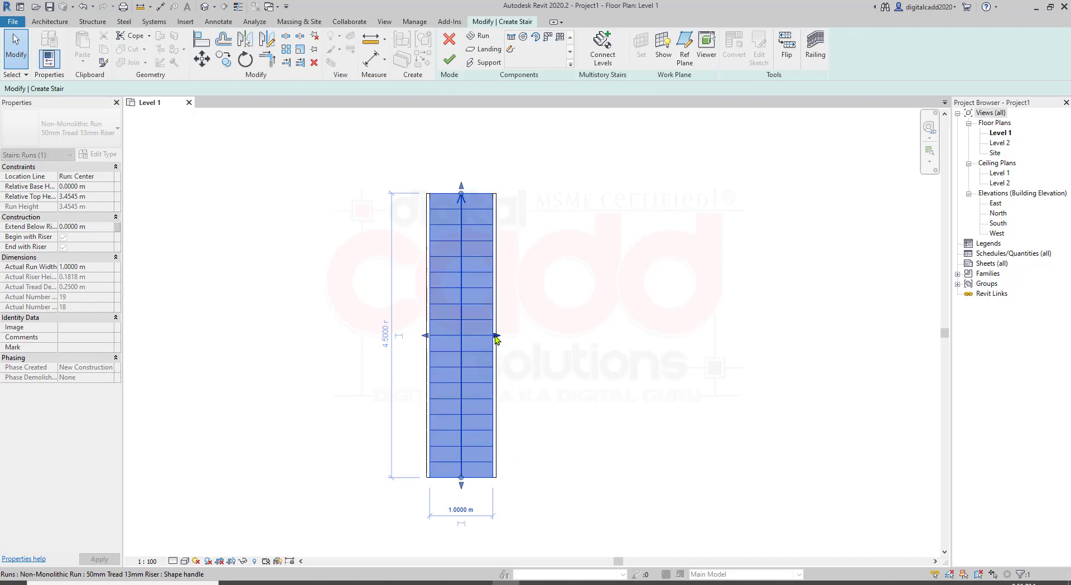
{"action": "left_click_drag", "start_coordinate": [497, 335], "coordinate": [515, 335]}
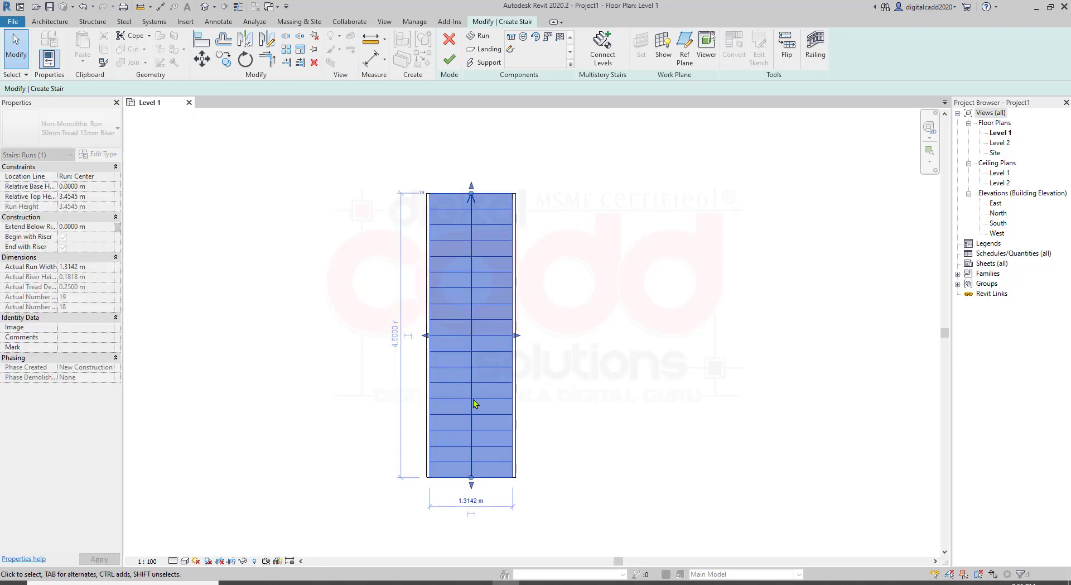
{"action": "left_click", "coordinate": [463, 501]}
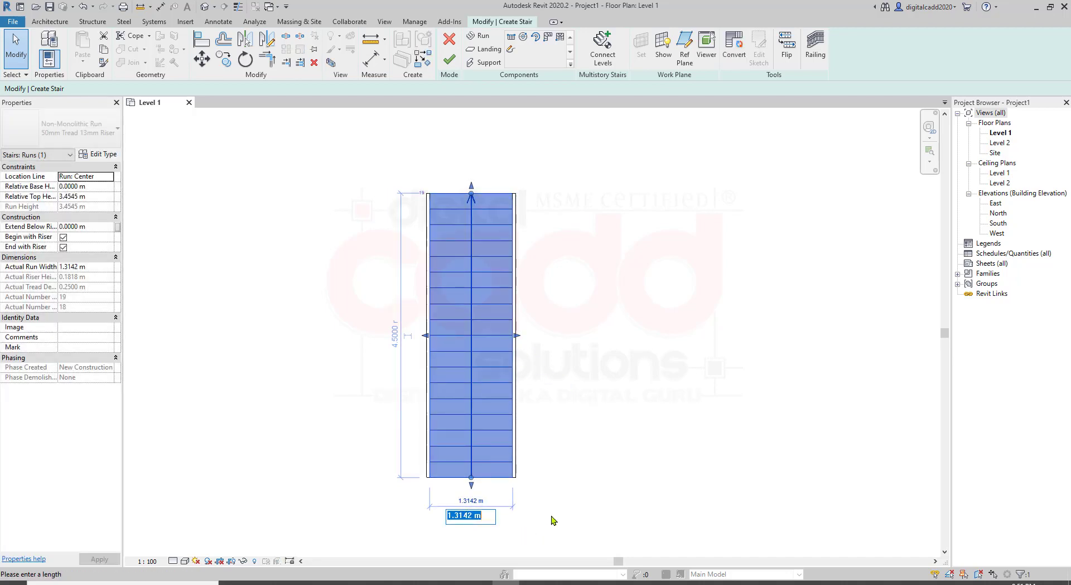
{"action": "type", "text": "1.5"}
{"action": "key", "text": "Return"}
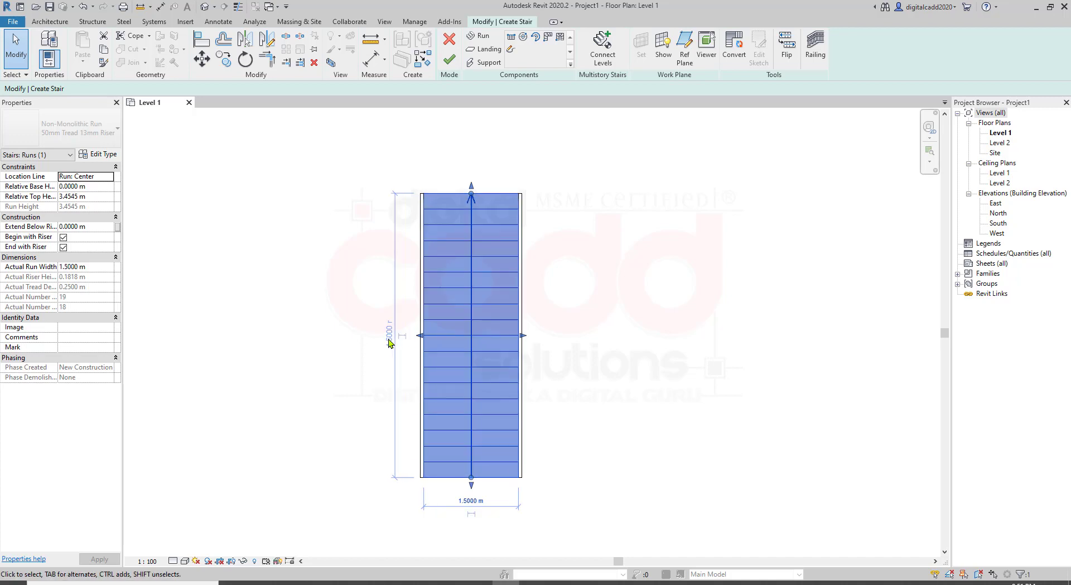
{"action": "left_click", "coordinate": [573, 306]}
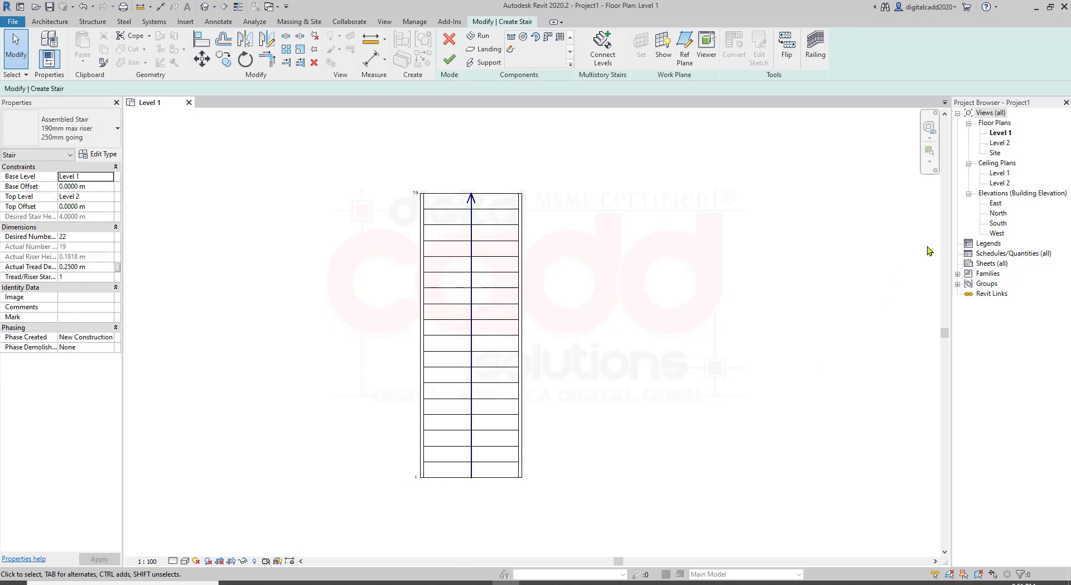
- Open the North elevation and finish the stair edit, dismissing the warning
{"action": "double_click", "coordinate": [997, 213]}
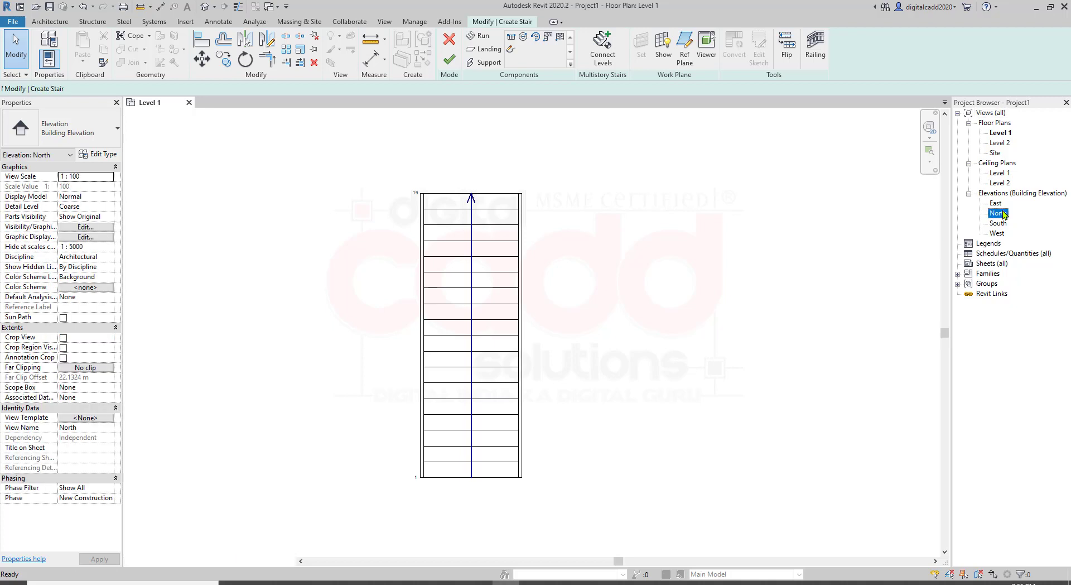
{"action": "scroll", "coordinate": [742, 441], "scroll_direction": "up", "scroll_amount": 1}
{"action": "scroll", "coordinate": [803, 349], "scroll_direction": "up", "scroll_amount": 1}
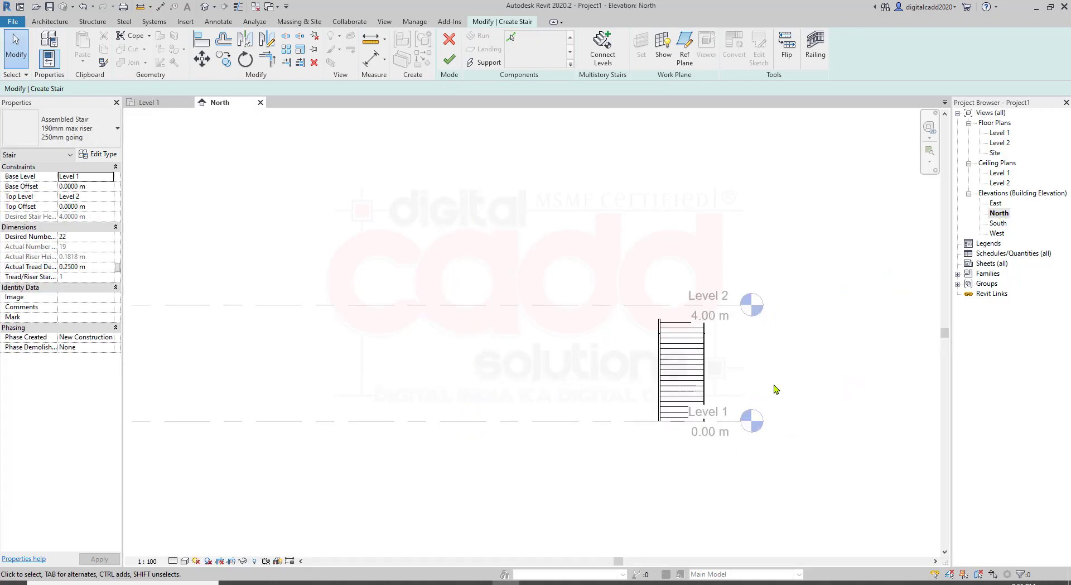
{"action": "scroll", "coordinate": [781, 385], "scroll_direction": "up", "scroll_amount": 1}
{"action": "scroll", "coordinate": [636, 401], "scroll_direction": "up", "scroll_amount": 1}
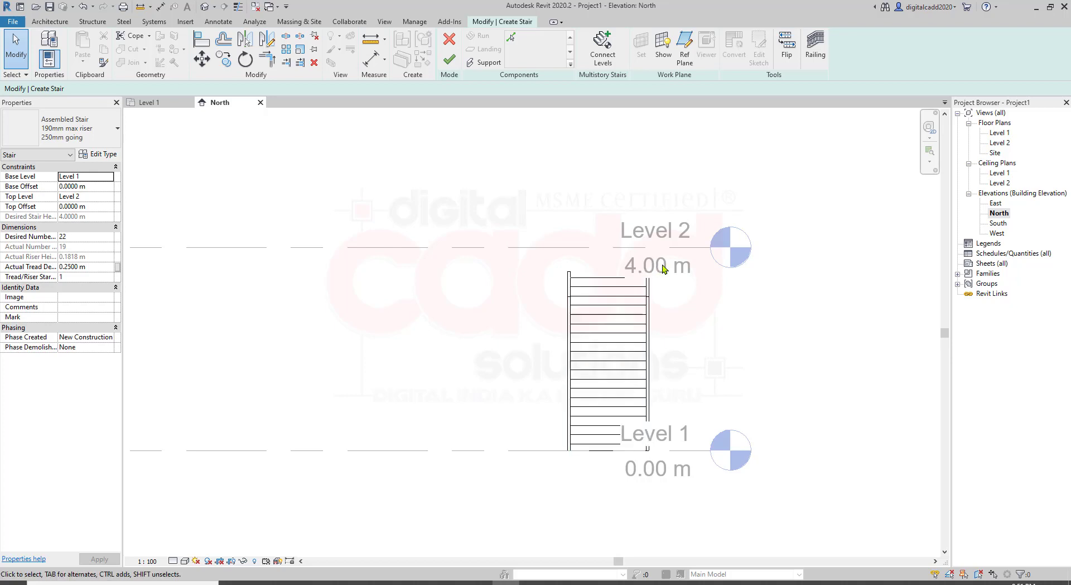
{"action": "left_click", "coordinate": [449, 63]}
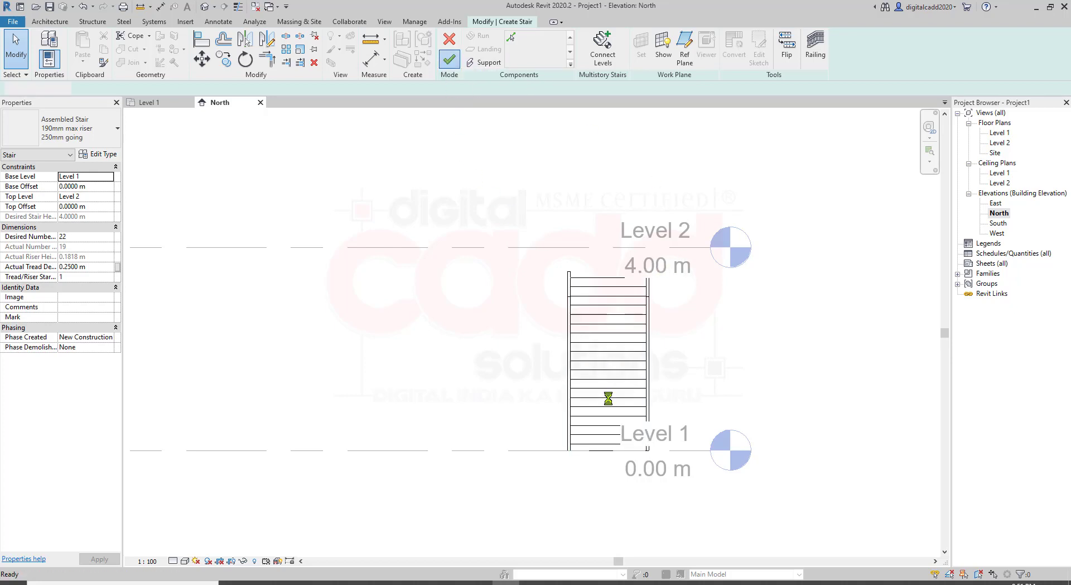
{"action": "left_click", "coordinate": [770, 351]}
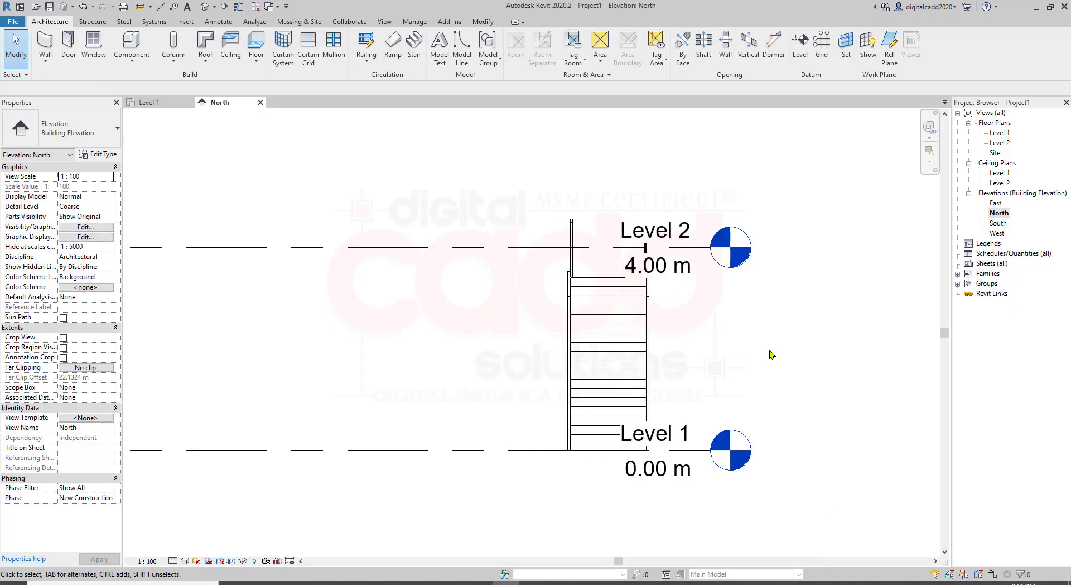
- Set the Level 2 elevation to 3.00 m
{"action": "left_click", "coordinate": [656, 270]}
{"action": "left_click", "coordinate": [654, 266]}
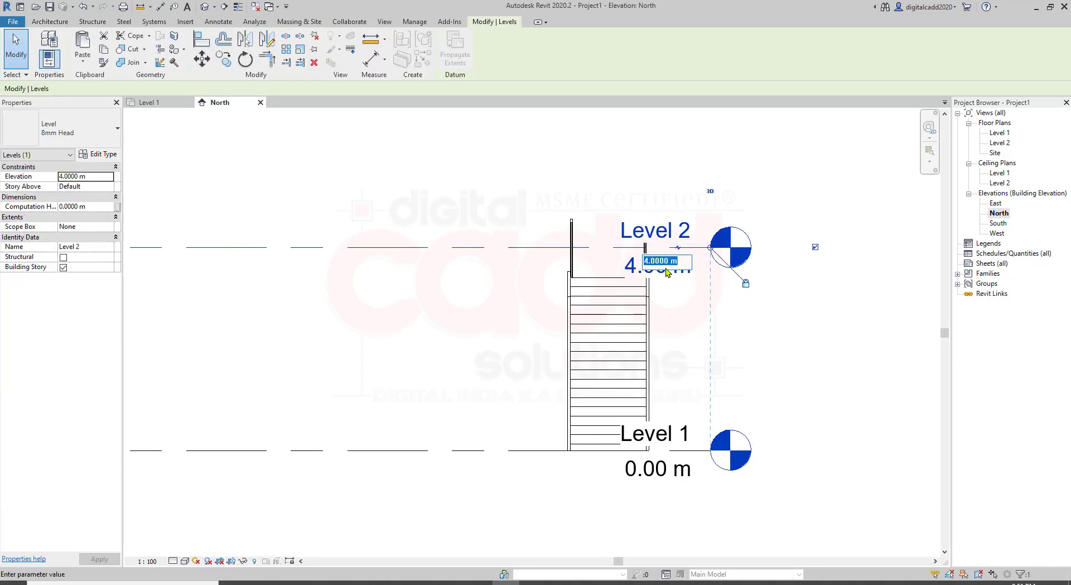
{"action": "type", "text": "3"}
{"action": "key", "text": "Return"}
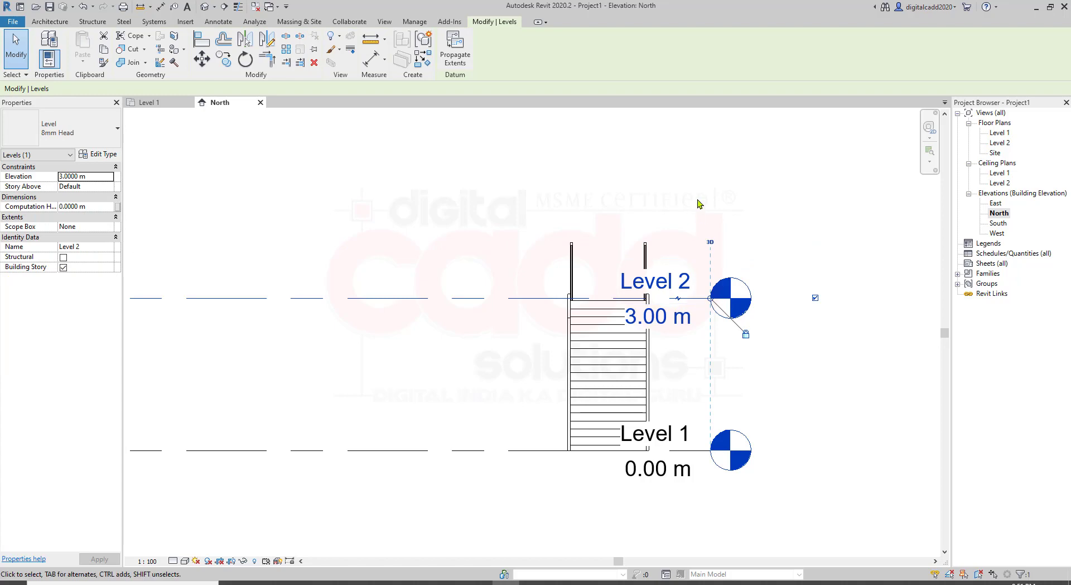
{"action": "left_click", "coordinate": [692, 190]}
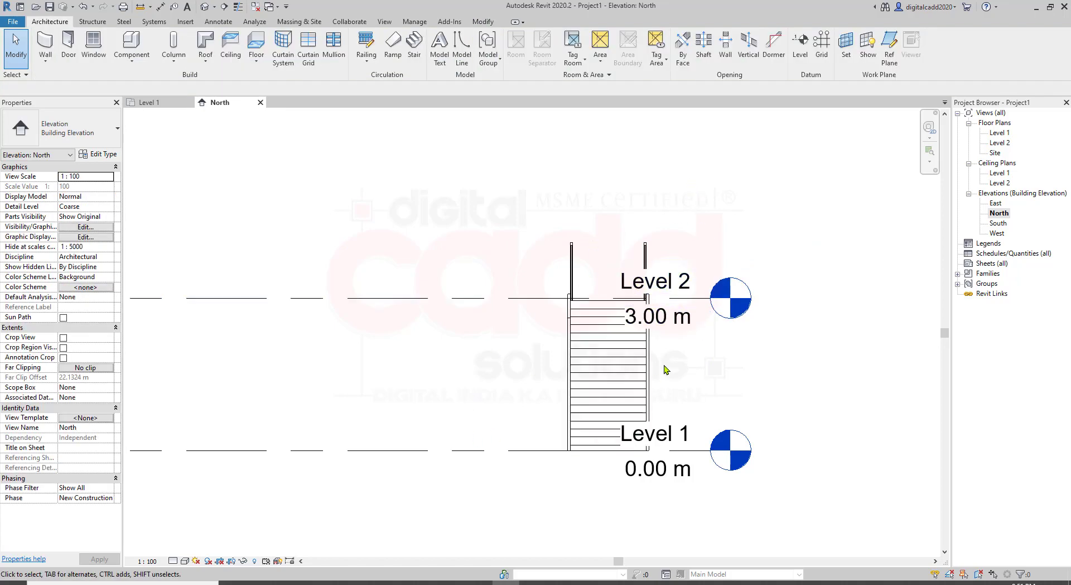
{"action": "scroll", "coordinate": [641, 365], "scroll_direction": "down", "scroll_amount": 2}
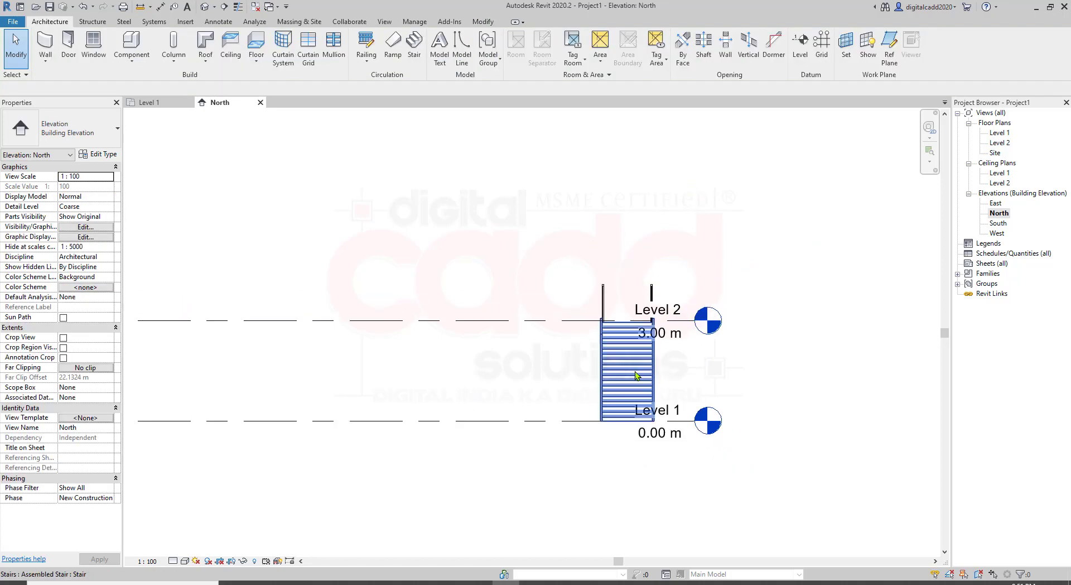
- Open the default 3D view and frame the stair from the front
{"action": "left_click", "coordinate": [205, 7]}
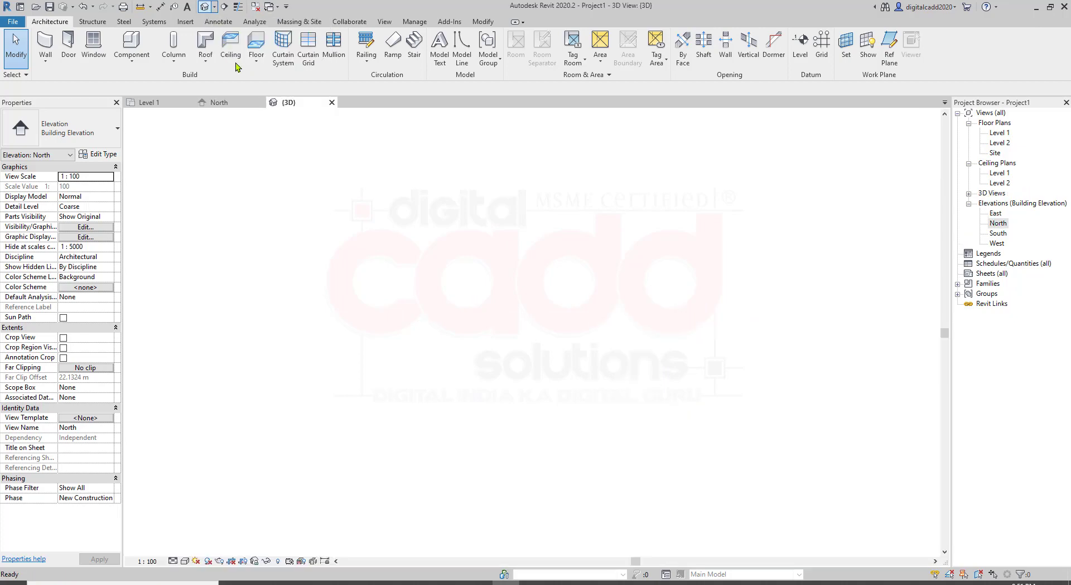
{"action": "middle_click_drag", "start_coordinate": [397, 342], "coordinate": [544, 438]}
{"action": "scroll", "coordinate": [543, 437], "scroll_direction": "up", "scroll_amount": 1}
{"action": "scroll", "coordinate": [536, 430], "scroll_direction": "up", "scroll_amount": 2}
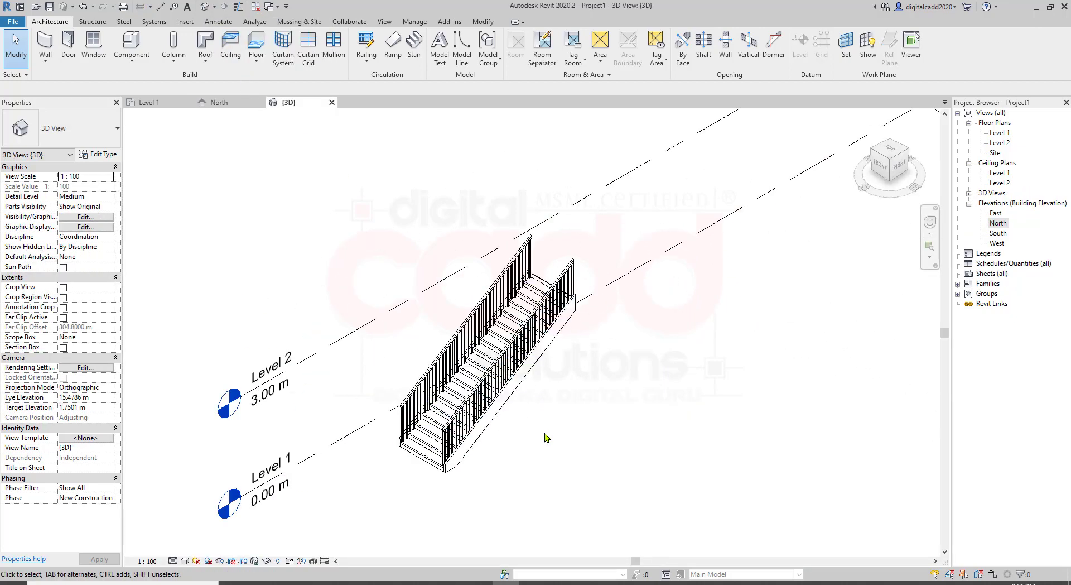
{"action": "scroll", "coordinate": [471, 385], "scroll_direction": "up", "scroll_amount": 1}
{"action": "scroll", "coordinate": [463, 380], "scroll_direction": "up", "scroll_amount": 1}
{"action": "mouse_move", "coordinate": [461, 380]}
{"action": "middle_mouse_down", "text": "shift"}
{"action": "mouse_move", "coordinate": [559, 345]}
{"action": "mouse_move", "coordinate": [390, 302]}
{"action": "middle_mouse_up", "text": "shift"}
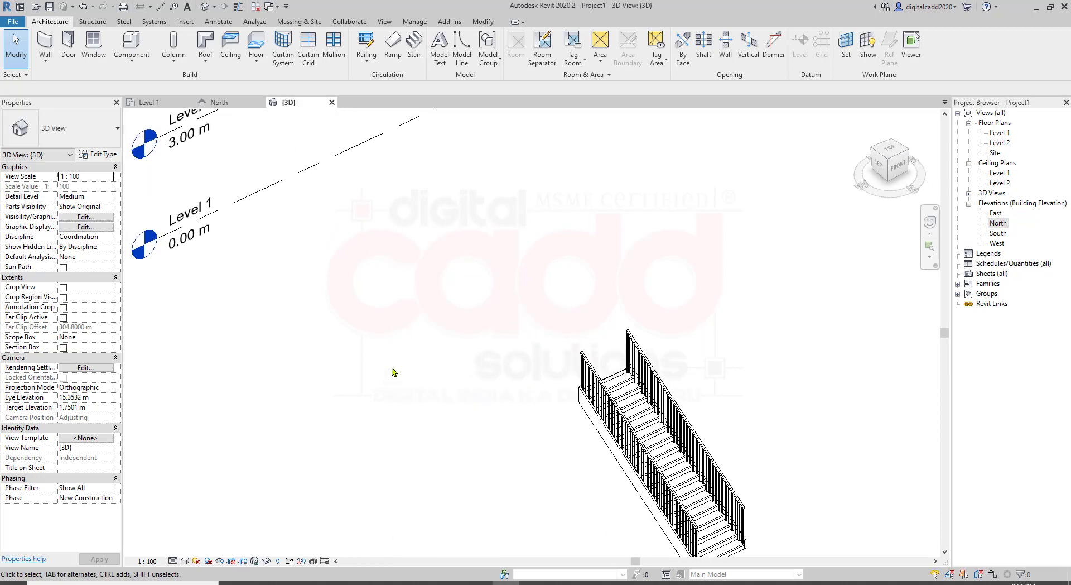
{"action": "scroll", "coordinate": [390, 303], "scroll_direction": "down", "scroll_amount": 2}
{"action": "scroll", "coordinate": [337, 308], "scroll_direction": "up", "scroll_amount": 1}
- Hide the Level 1 and Level 2 datums in the 3D view
{"action": "left_click", "coordinate": [321, 252]}
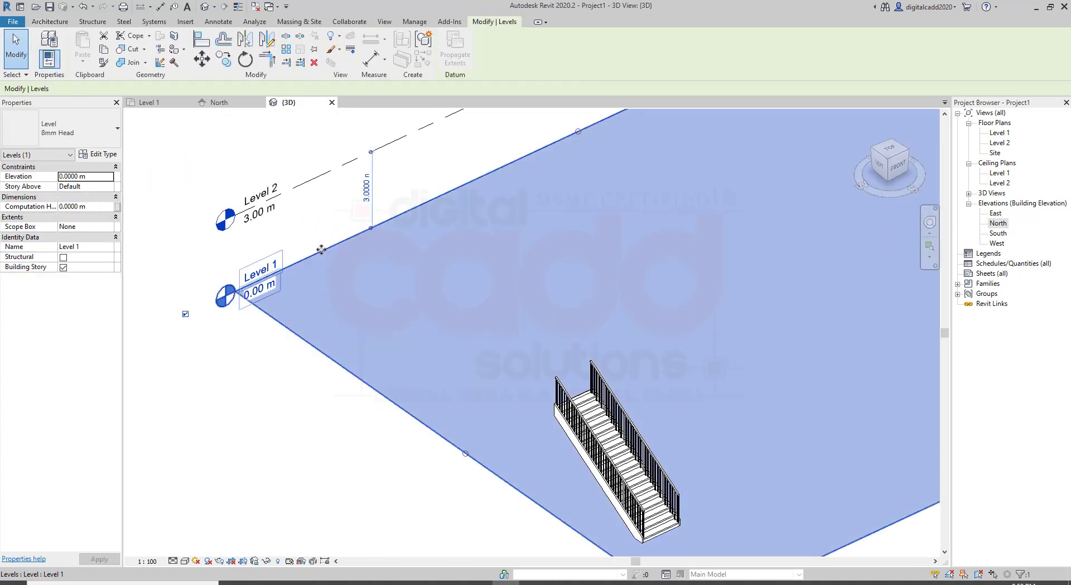
{"action": "right_click", "coordinate": [323, 250]}
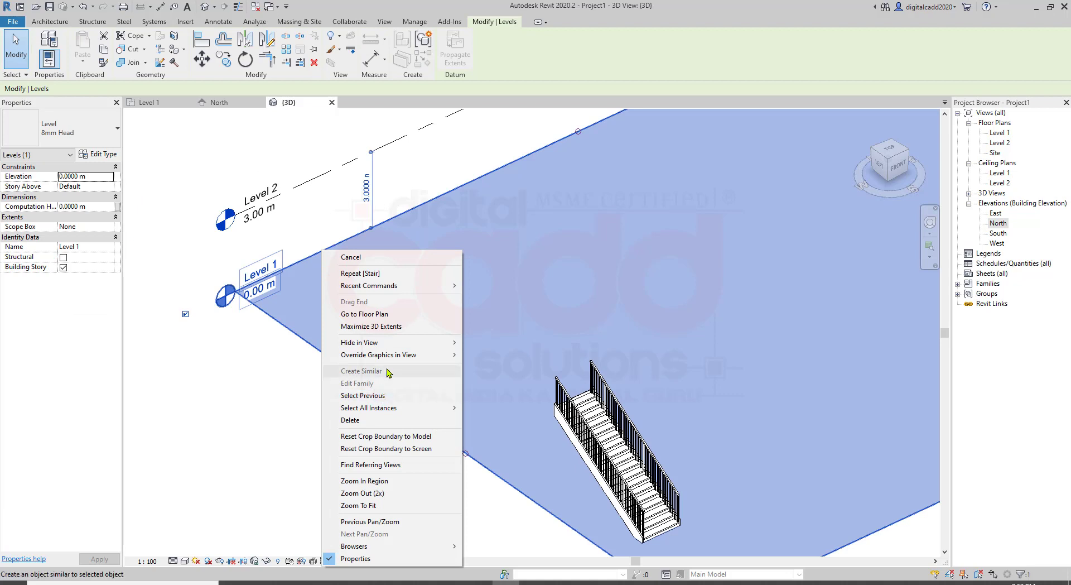
{"action": "left_click", "coordinate": [483, 342]}
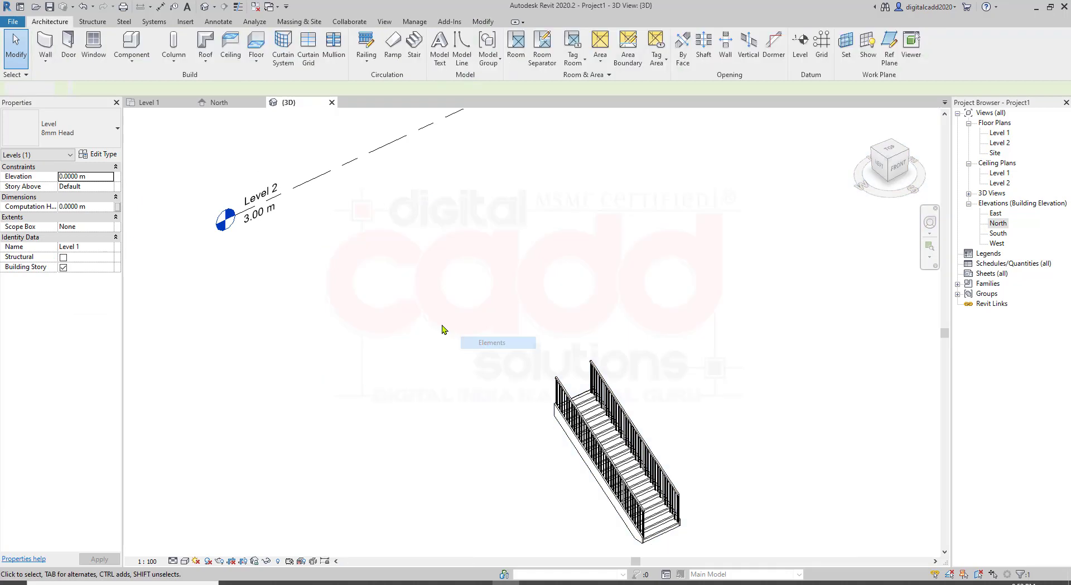
{"action": "left_click", "coordinate": [333, 174]}
{"action": "right_click", "coordinate": [333, 175]}
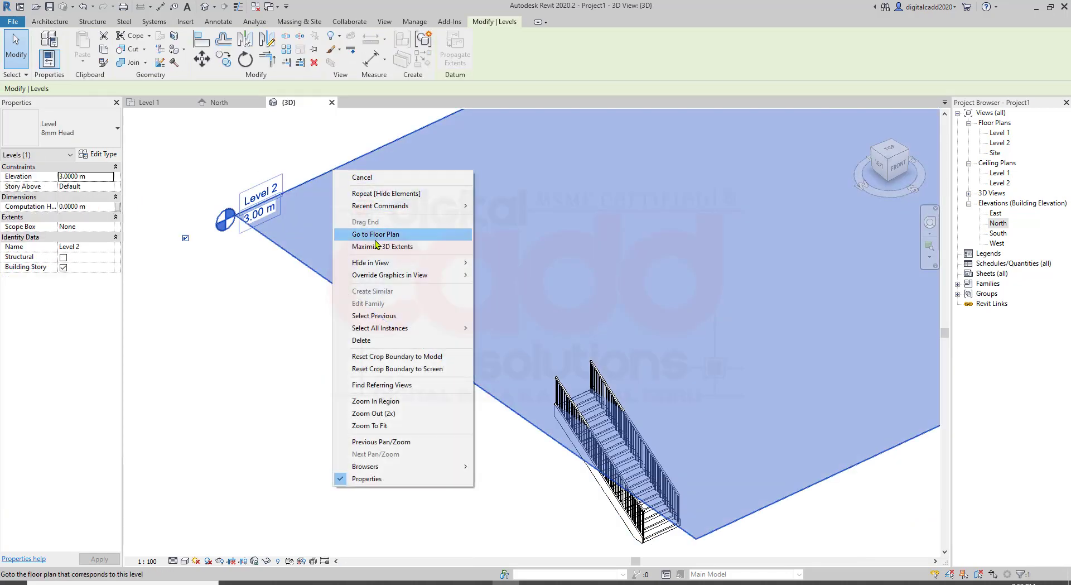
{"action": "mouse_move", "coordinate": [371, 263]}
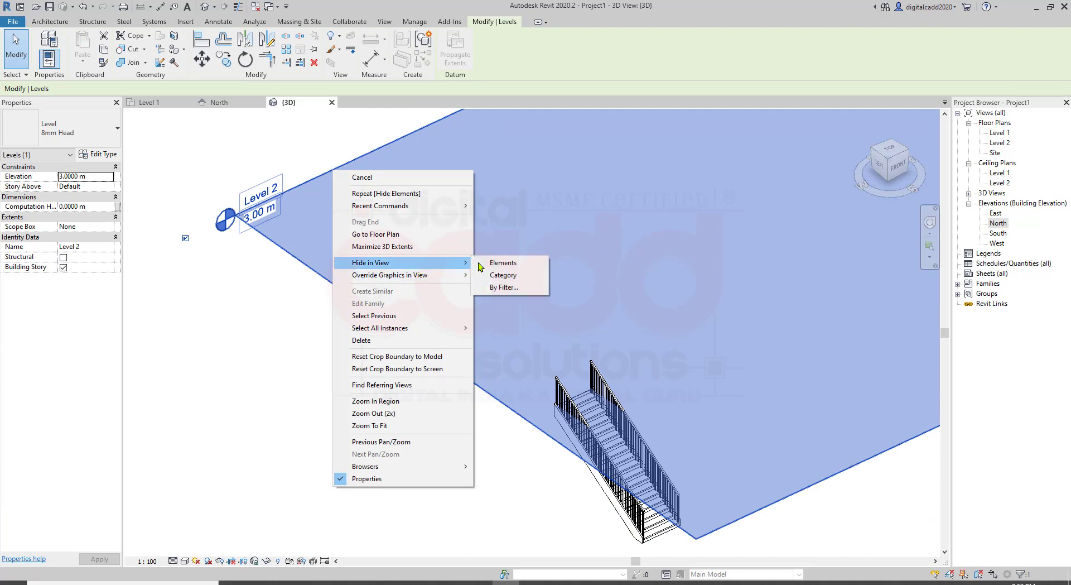
{"action": "left_click", "coordinate": [483, 266]}
- Switch the 3D view's visual style to Shaded
{"action": "scroll", "coordinate": [425, 418], "scroll_direction": "down", "scroll_amount": 1}
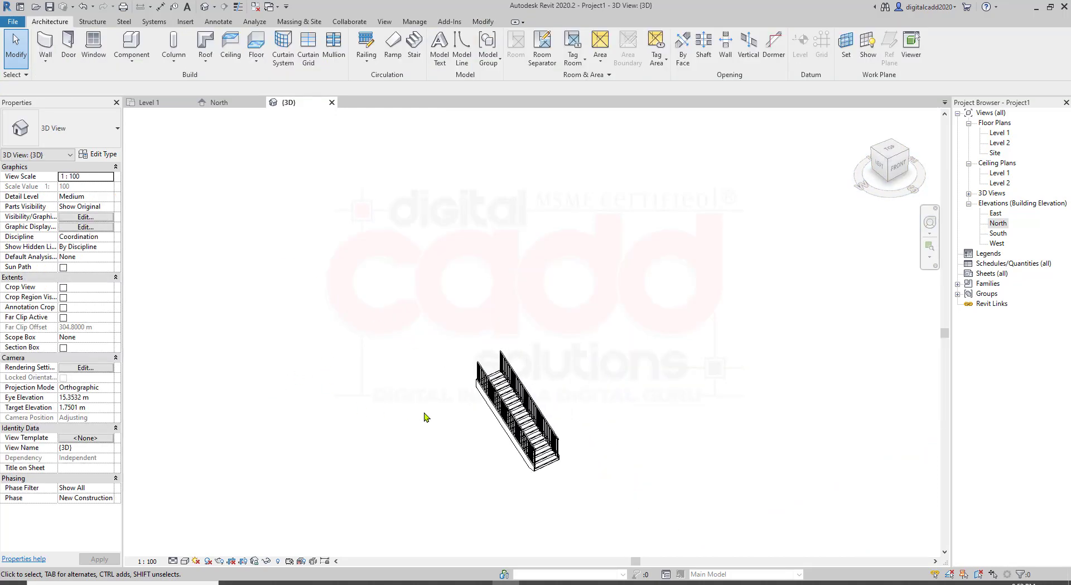
{"action": "scroll", "coordinate": [544, 453], "scroll_direction": "up", "scroll_amount": 3}
{"action": "scroll", "coordinate": [584, 477], "scroll_direction": "up", "scroll_amount": 2}
{"action": "scroll", "coordinate": [583, 478], "scroll_direction": "up", "scroll_amount": 2}
{"action": "scroll", "coordinate": [547, 484], "scroll_direction": "up", "scroll_amount": 1}
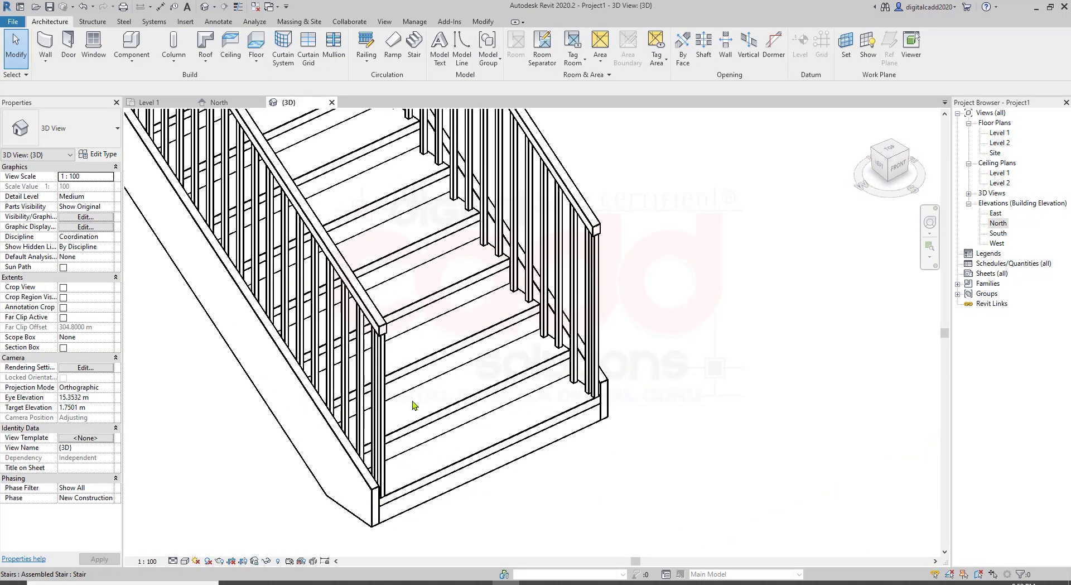
{"action": "scroll", "coordinate": [446, 412], "scroll_direction": "down", "scroll_amount": 2}
{"action": "scroll", "coordinate": [375, 506], "scroll_direction": "up", "scroll_amount": 2}
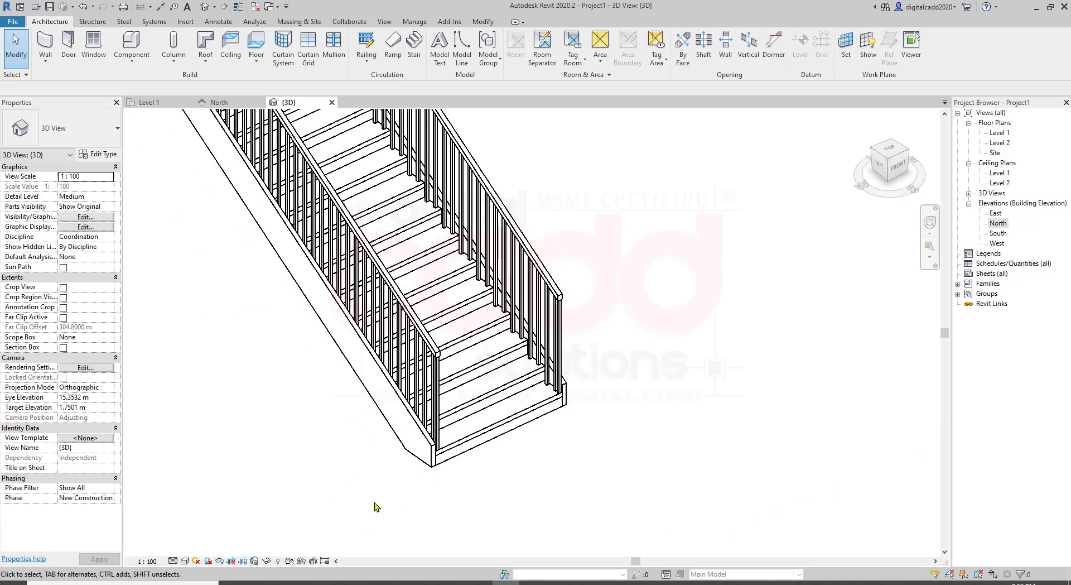
{"action": "left_click", "coordinate": [185, 561]}
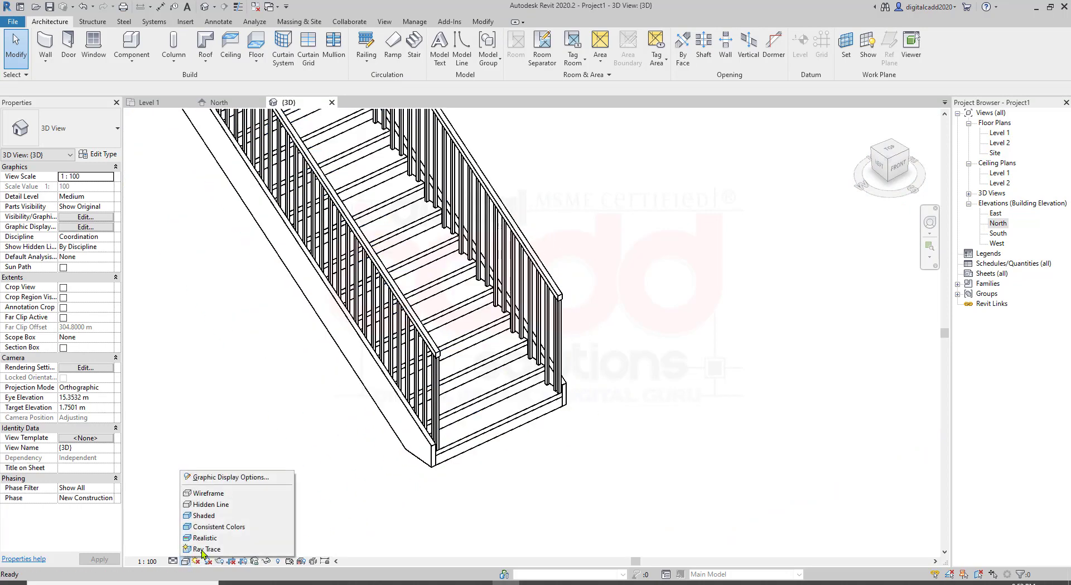
{"action": "left_click", "coordinate": [204, 515]}
- Zoom and pan in close on the stair's treads, stringers and railings
{"action": "scroll", "coordinate": [534, 402], "scroll_direction": "up", "scroll_amount": 1}
{"action": "scroll", "coordinate": [575, 502], "scroll_direction": "up", "scroll_amount": 1}
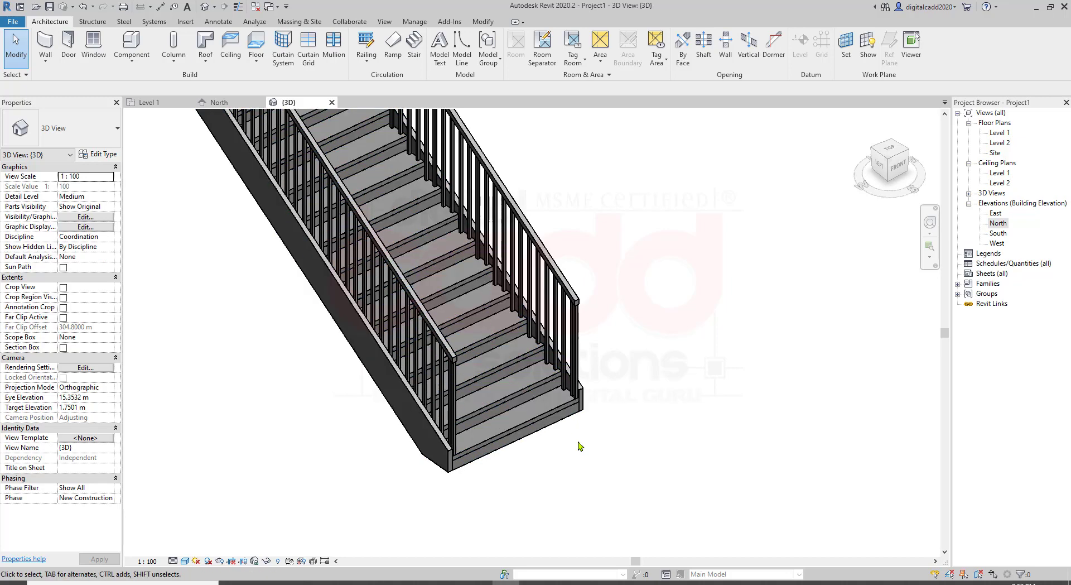
{"action": "scroll", "coordinate": [569, 449], "scroll_direction": "up", "scroll_amount": 1}
{"action": "scroll", "coordinate": [566, 462], "scroll_direction": "up", "scroll_amount": 1}
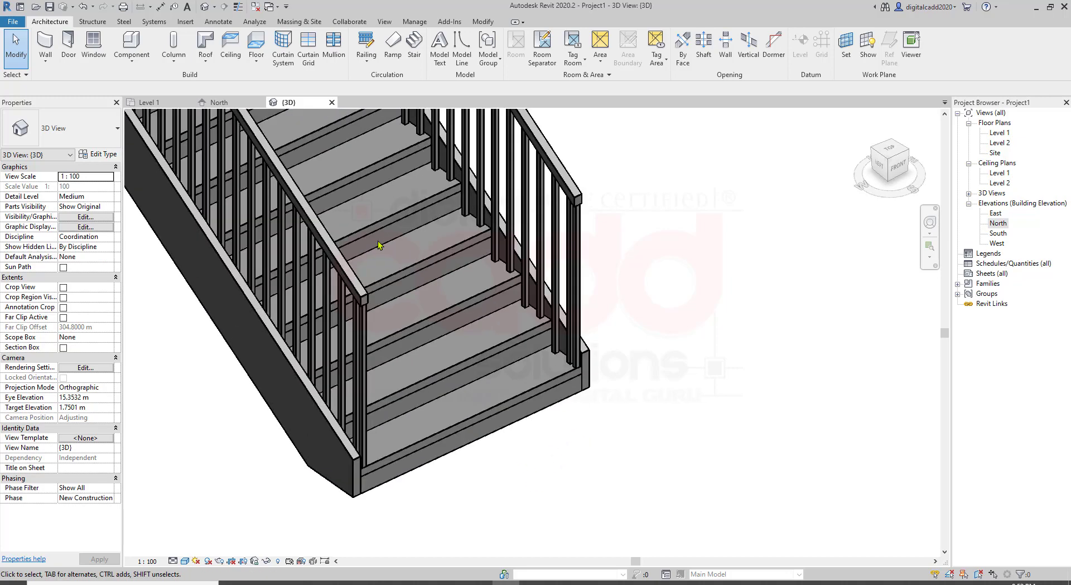
{"action": "scroll", "coordinate": [391, 279], "scroll_direction": "down", "scroll_amount": 2}
{"action": "scroll", "coordinate": [398, 312], "scroll_direction": "down", "scroll_amount": 2}
{"action": "scroll", "coordinate": [398, 317], "scroll_direction": "down", "scroll_amount": 2}
{"action": "middle_click_drag", "start_coordinate": [402, 320], "coordinate": [399, 317]}
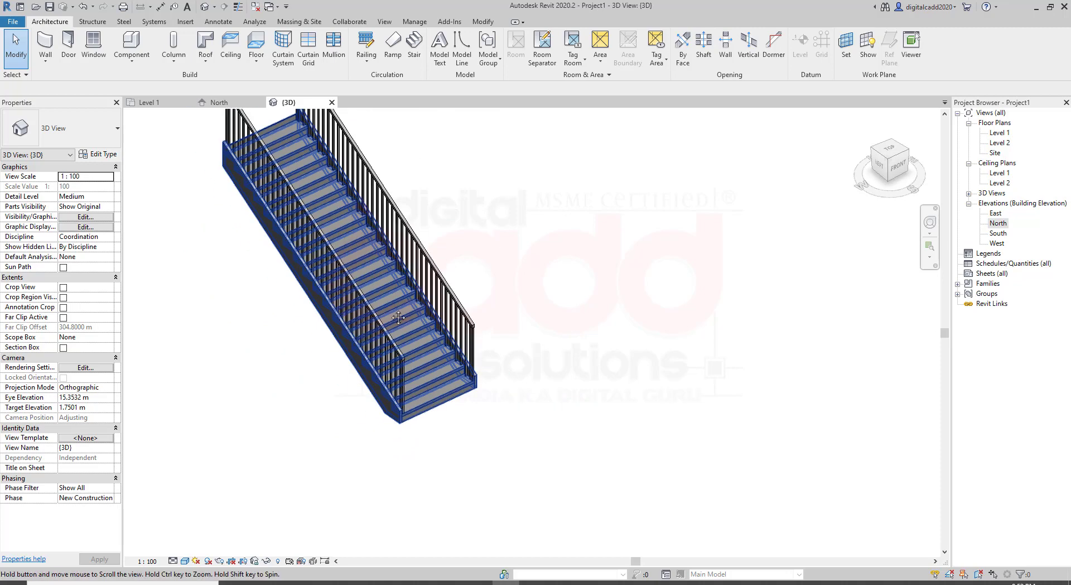
{"action": "scroll", "coordinate": [398, 317], "scroll_direction": "up", "scroll_amount": 2}
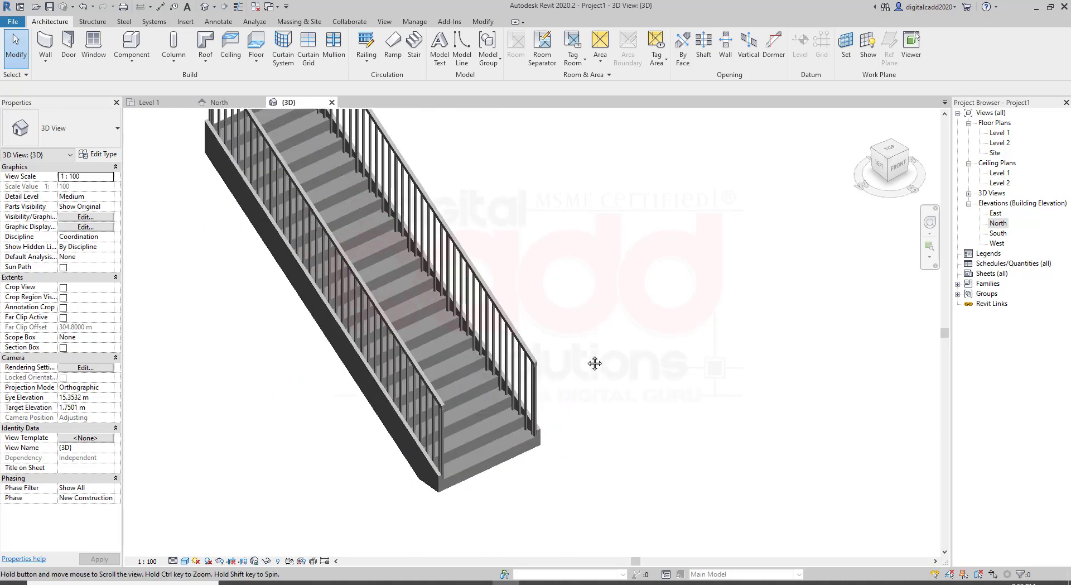
{"action": "scroll", "coordinate": [567, 377], "scroll_direction": "up", "scroll_amount": 1}
{"action": "scroll", "coordinate": [567, 377], "scroll_direction": "up", "scroll_amount": 1}
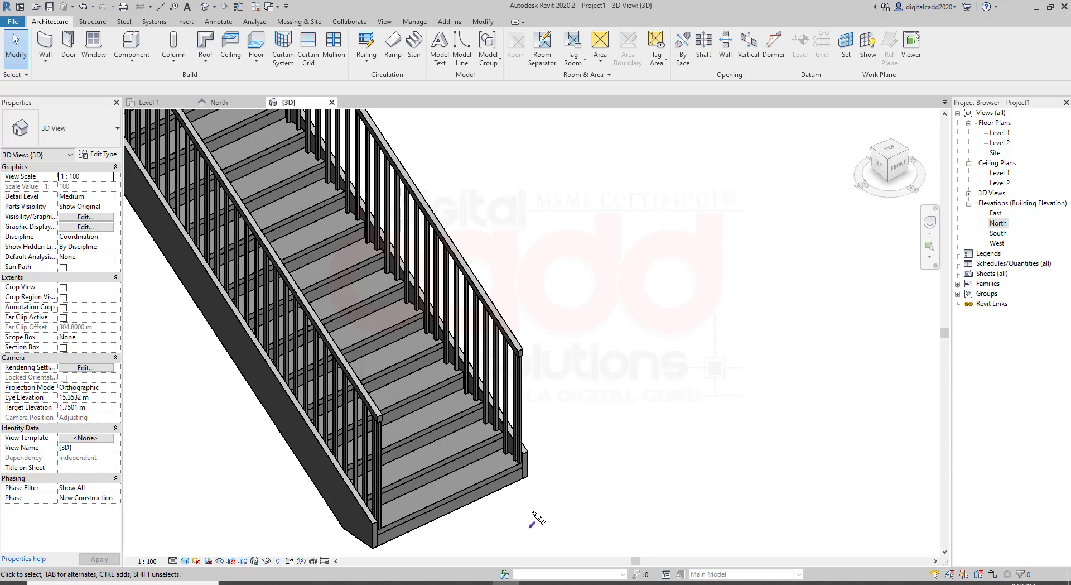
{"action": "left_click_drag", "start_coordinate": [520, 489], "coordinate": [514, 493]}
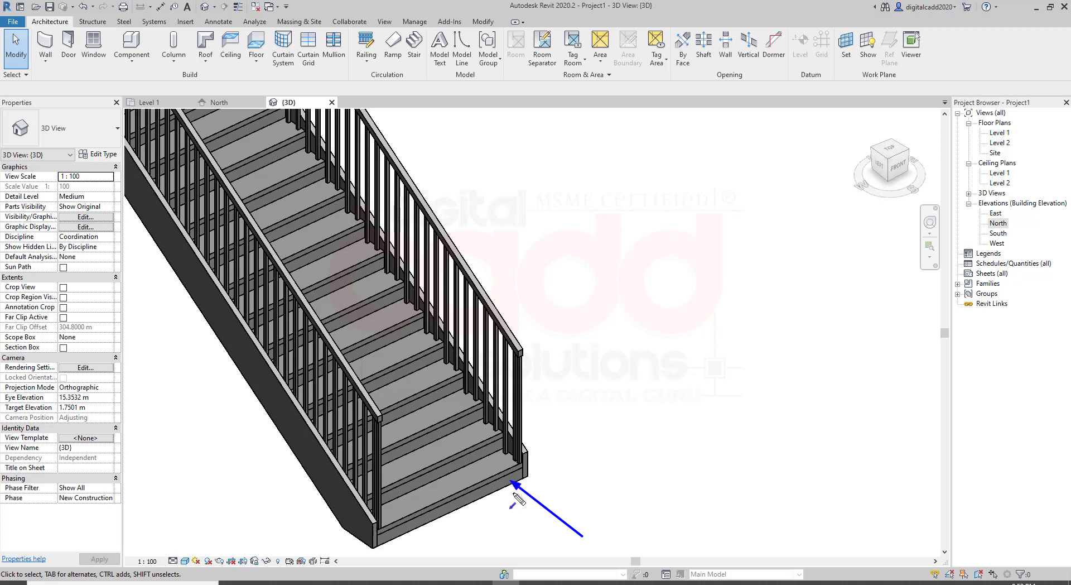
{"action": "left_click_drag", "start_coordinate": [478, 458], "coordinate": [494, 474]}
{"action": "left_click_drag", "start_coordinate": [260, 516], "coordinate": [327, 472]}
{"action": "left_click_drag", "start_coordinate": [596, 352], "coordinate": [524, 376]}
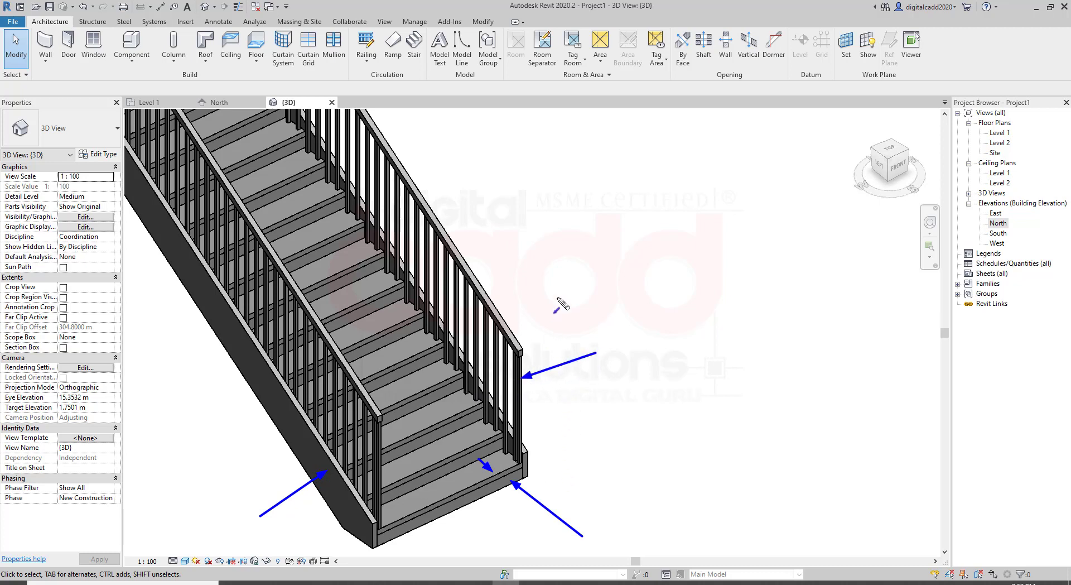
{"action": "left_click_drag", "start_coordinate": [570, 248], "coordinate": [496, 308]}
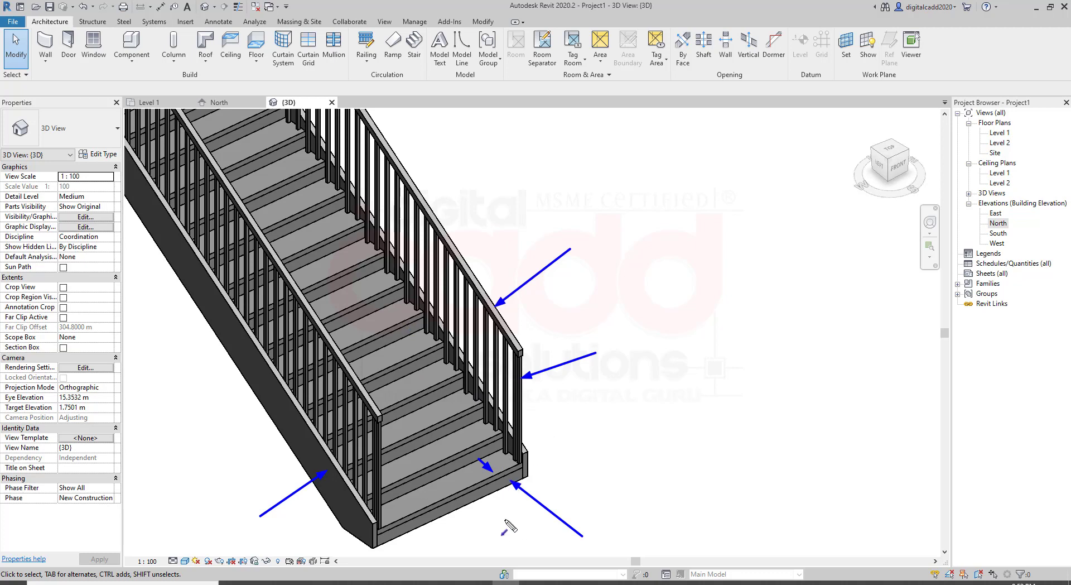
{"action": "left_click_drag", "start_coordinate": [508, 520], "coordinate": [473, 495]}
- Orbit around the shaded stair, then go back to the Level 1 floor plan
{"action": "key", "text": "Escape"}
{"action": "scroll", "coordinate": [577, 388], "scroll_direction": "down", "scroll_amount": 2}
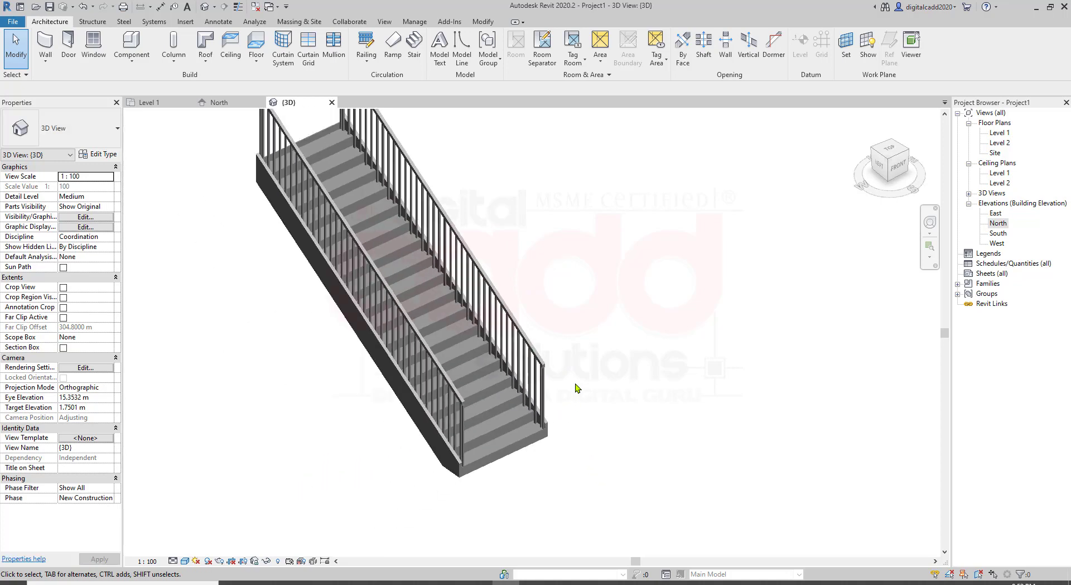
{"action": "middle_click_drag", "start_coordinate": [519, 378], "coordinate": [526, 406], "text": "shift"}
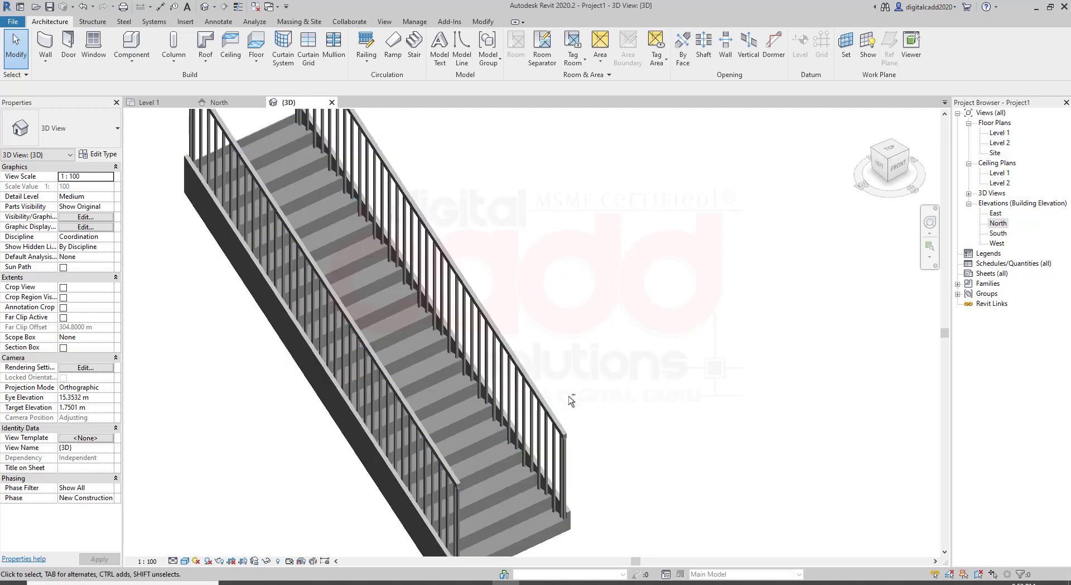
{"action": "mouse_move", "coordinate": [447, 352]}
{"action": "middle_mouse_down", "text": "shift"}
{"action": "mouse_move", "coordinate": [544, 442]}
{"action": "mouse_move", "coordinate": [466, 459]}
{"action": "mouse_move", "coordinate": [522, 463]}
{"action": "middle_mouse_up", "text": "shift"}
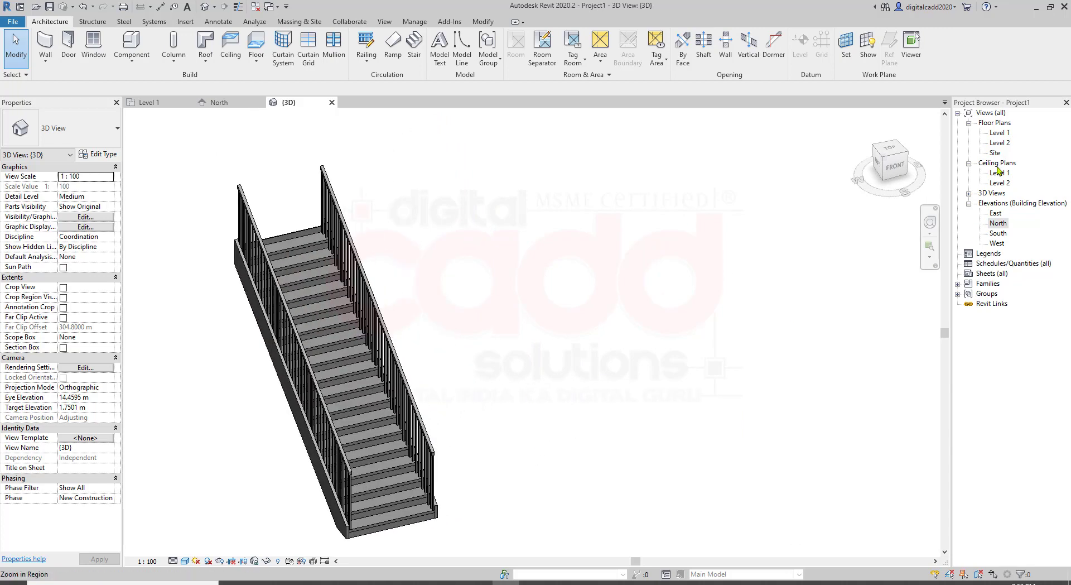
{"action": "double_click", "coordinate": [999, 134]}
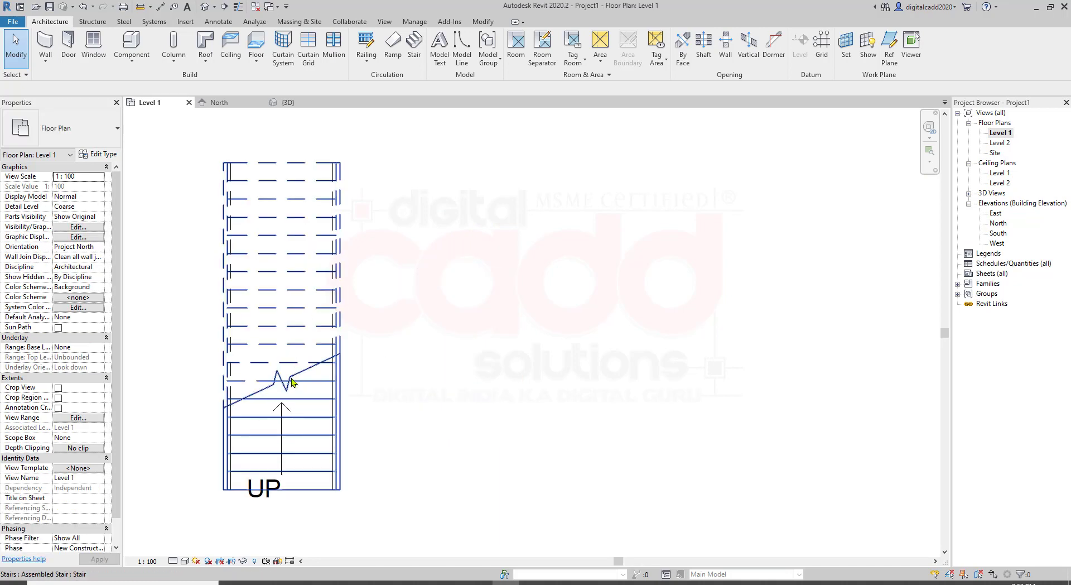
- Set the stair's desired number of risers to 20 and dismiss the top-end warning
{"action": "left_click", "coordinate": [322, 386]}
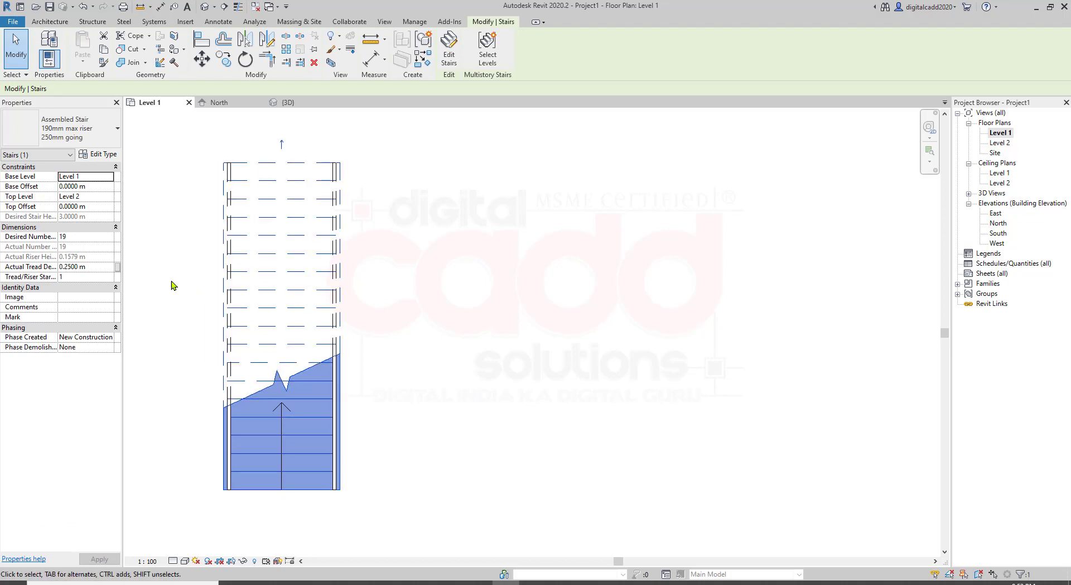
{"action": "left_click", "coordinate": [70, 237]}
{"action": "type", "text": "20"}
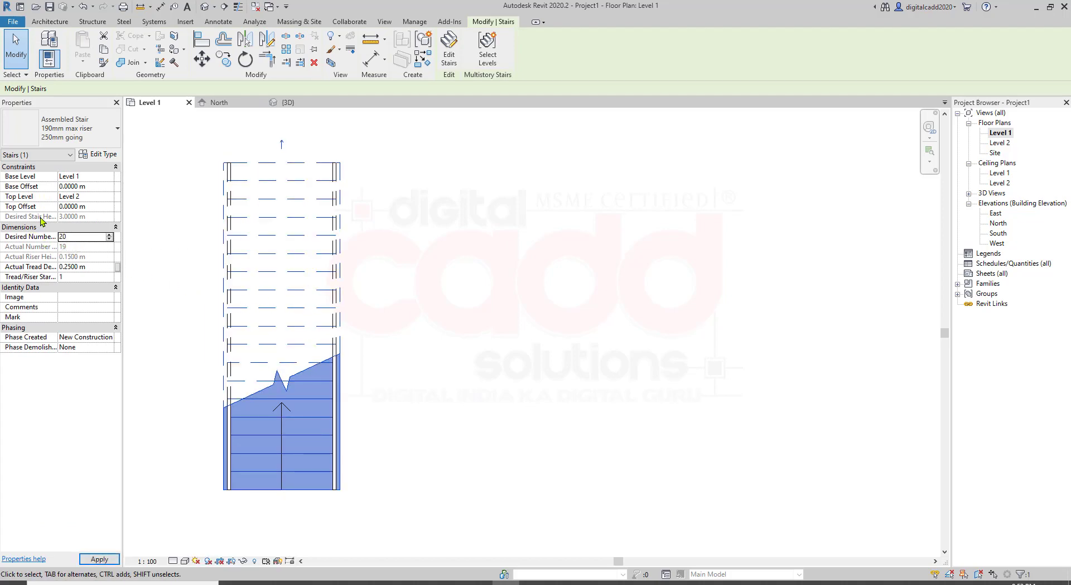
{"action": "key", "text": "Return"}
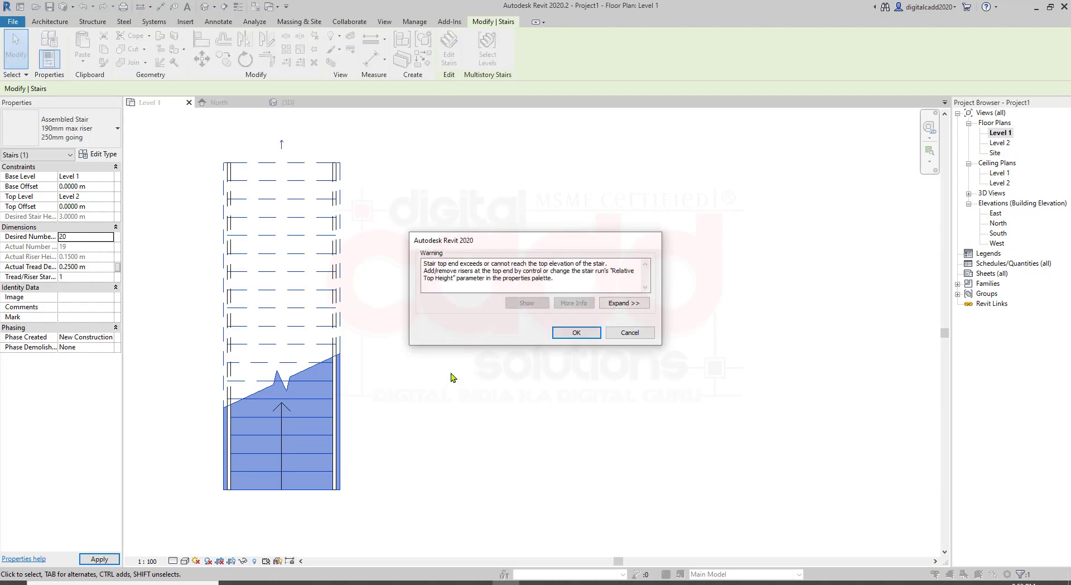
{"action": "left_click", "coordinate": [576, 332]}
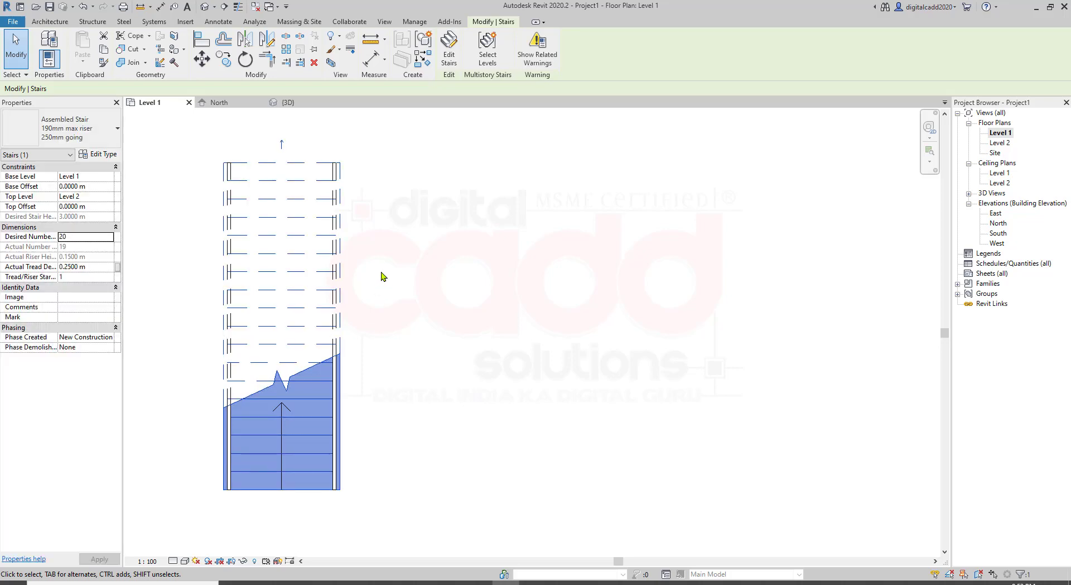
- Clear the stair selection and pan the Level 1 plan
{"action": "left_click", "coordinate": [138, 269]}
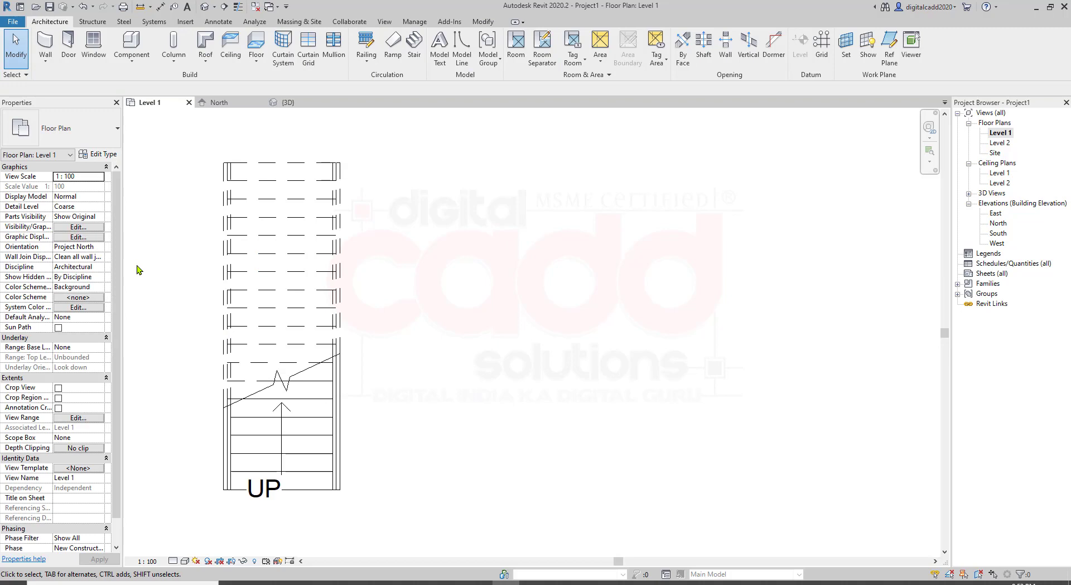
{"action": "left_click", "coordinate": [329, 344]}
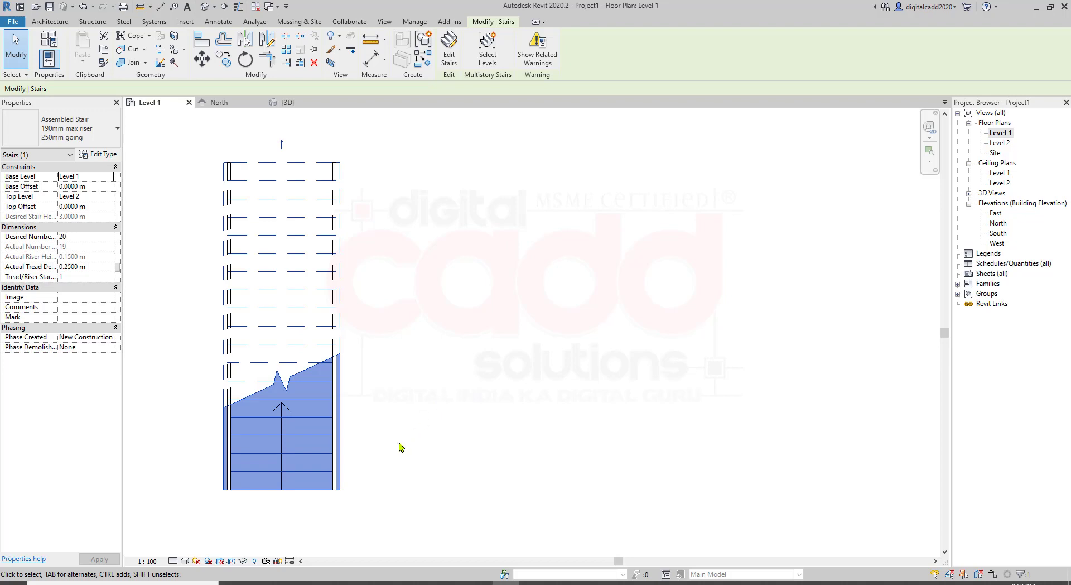
{"action": "left_click", "coordinate": [474, 319]}
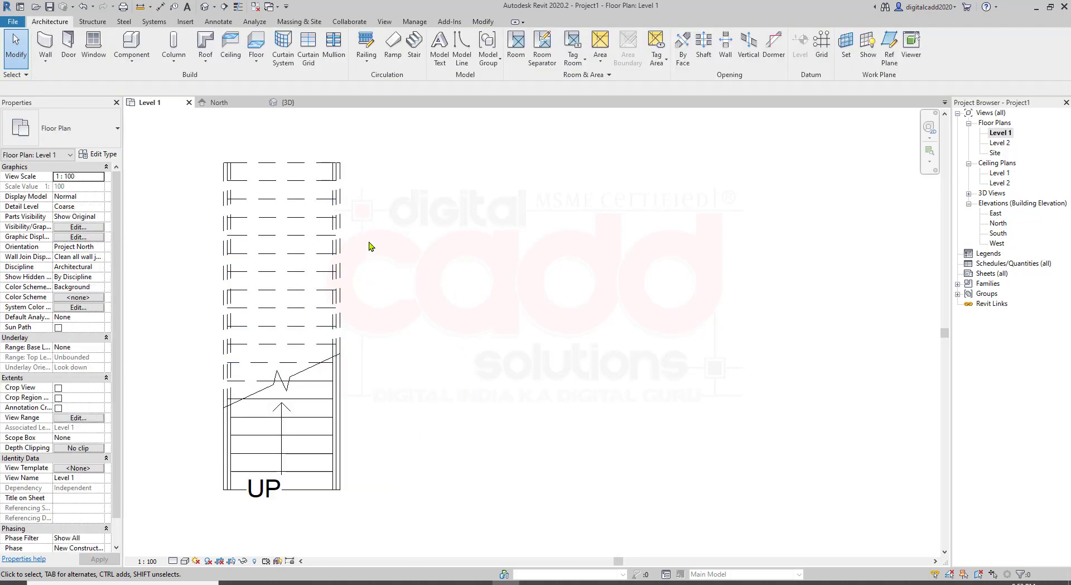
{"action": "middle_click_drag", "start_coordinate": [436, 325], "coordinate": [390, 326]}
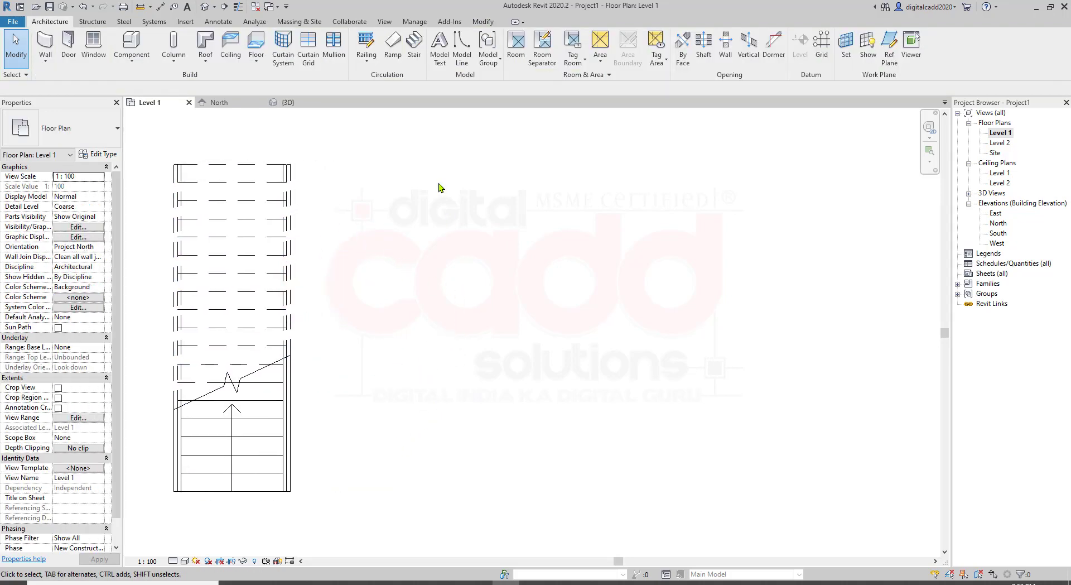
- Start a new stair with the run location line set to Run: Center
{"action": "left_click", "coordinate": [419, 62]}
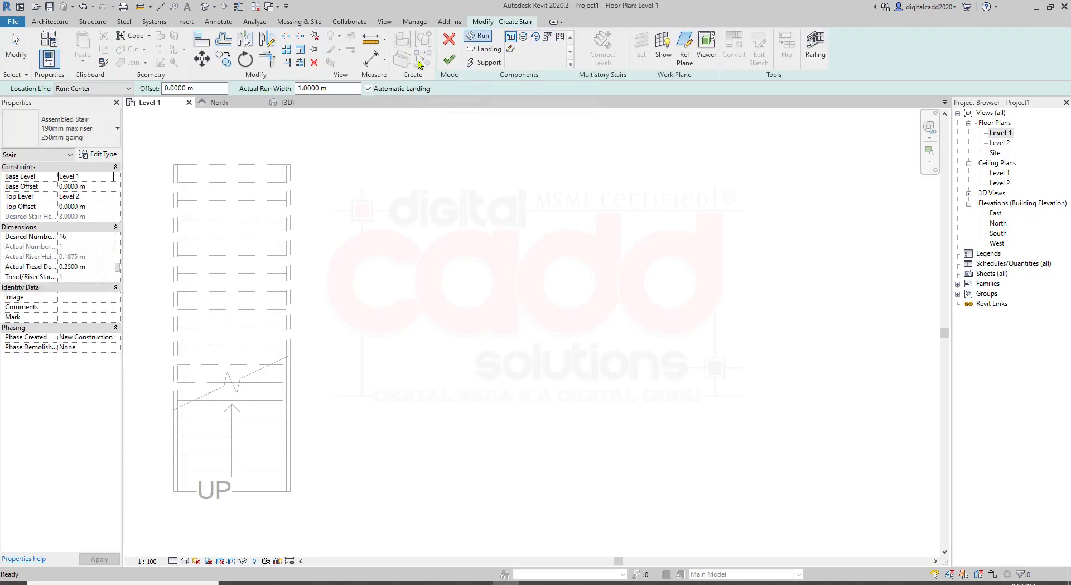
{"action": "left_click", "coordinate": [523, 38]}
{"action": "left_click", "coordinate": [118, 90]}
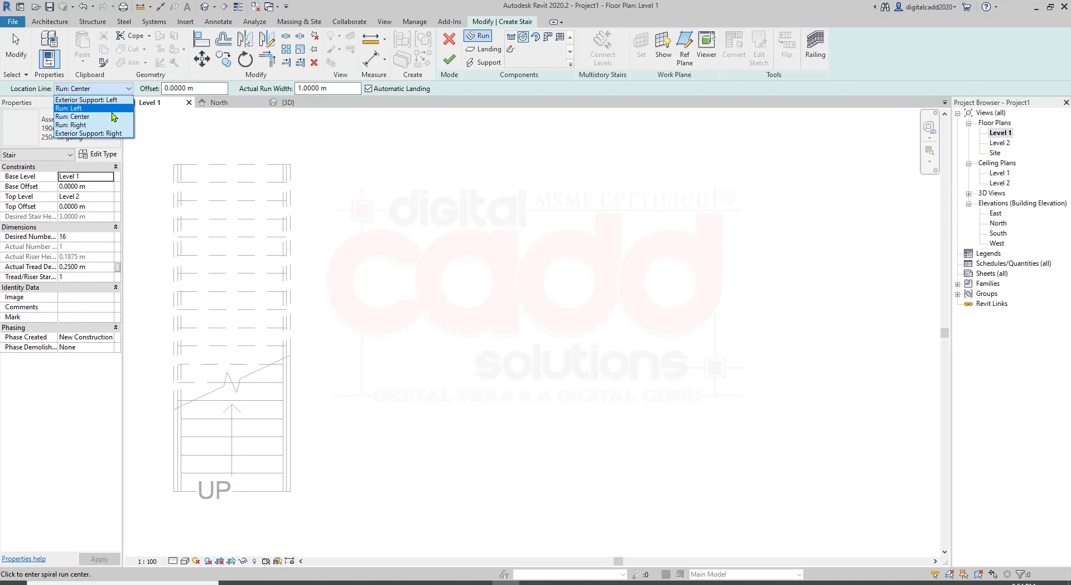
{"action": "left_click", "coordinate": [208, 181]}
{"action": "key", "text": "Escape"}
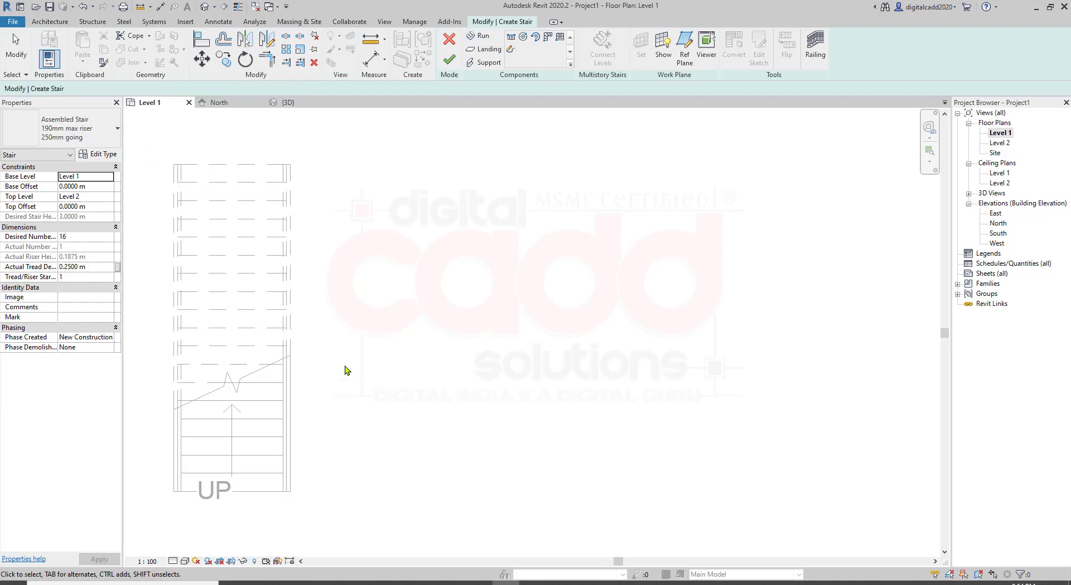
{"action": "scroll", "coordinate": [345, 370], "scroll_direction": "down", "scroll_amount": 2}
{"action": "middle_click_drag", "start_coordinate": [362, 289], "coordinate": [338, 327]}
{"action": "scroll", "coordinate": [235, 363], "scroll_direction": "up", "scroll_amount": 1}
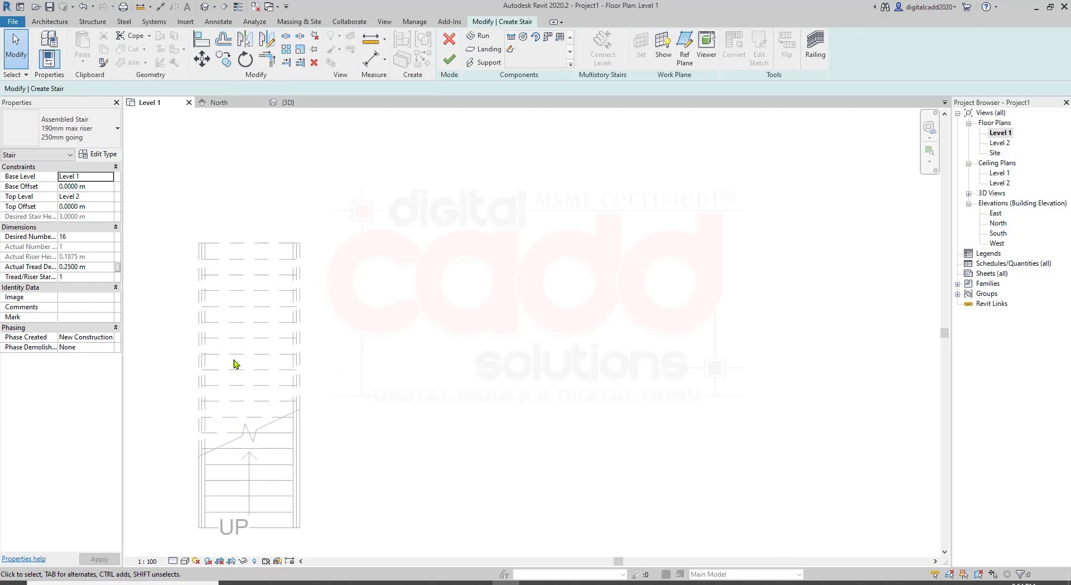
{"action": "middle_click_drag", "start_coordinate": [352, 370], "coordinate": [348, 323]}
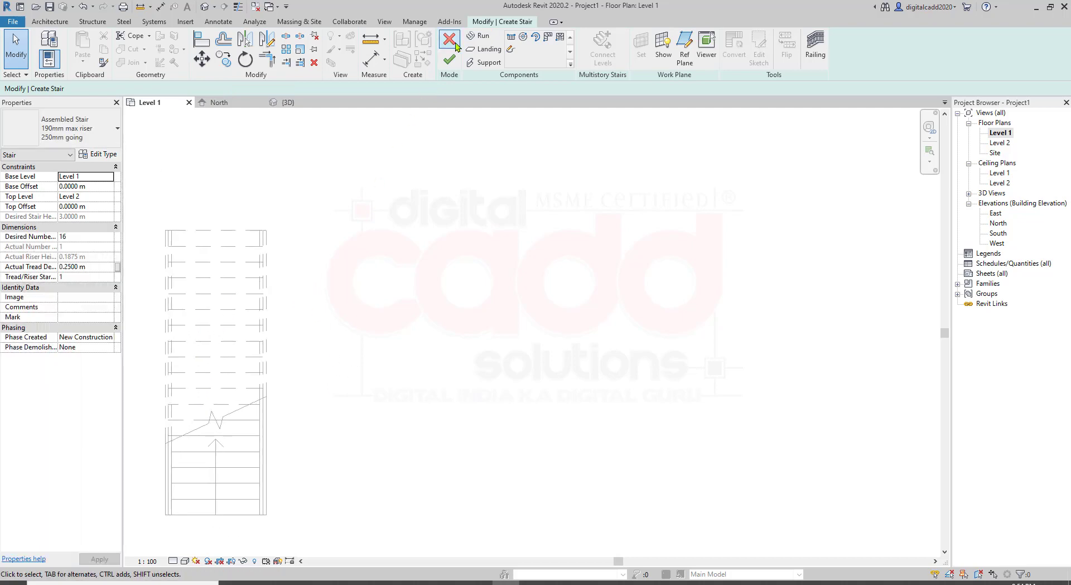
- Sketch an 8-riser run upward and a second run to the right, finishing the 16-riser L-shaped stair
{"action": "left_click", "coordinate": [511, 38]}
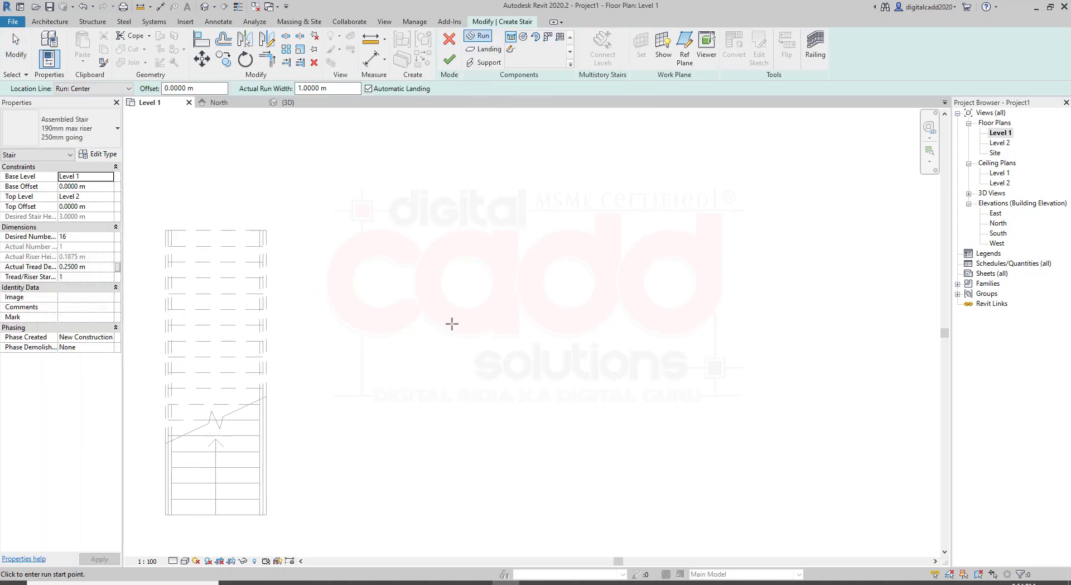
{"action": "left_click", "coordinate": [444, 486]}
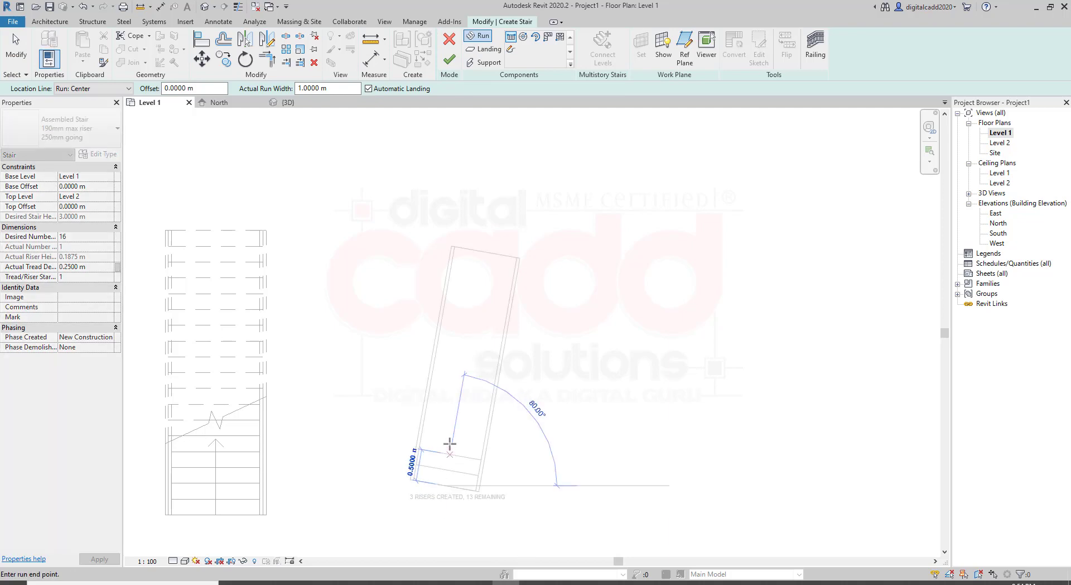
{"action": "left_click", "coordinate": [445, 375]}
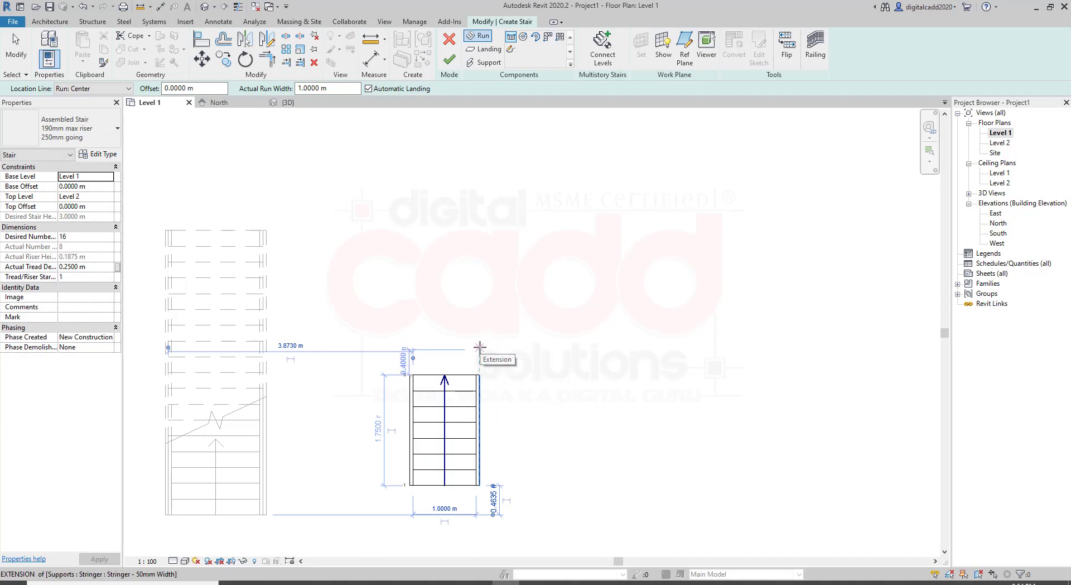
{"action": "left_click", "coordinate": [479, 347]}
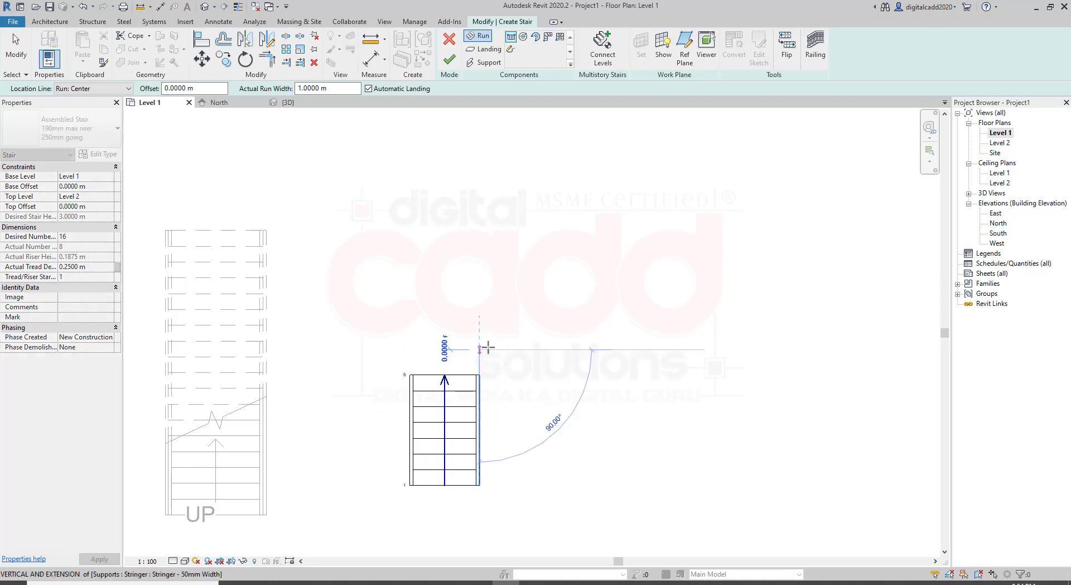
{"action": "left_click", "coordinate": [667, 352]}
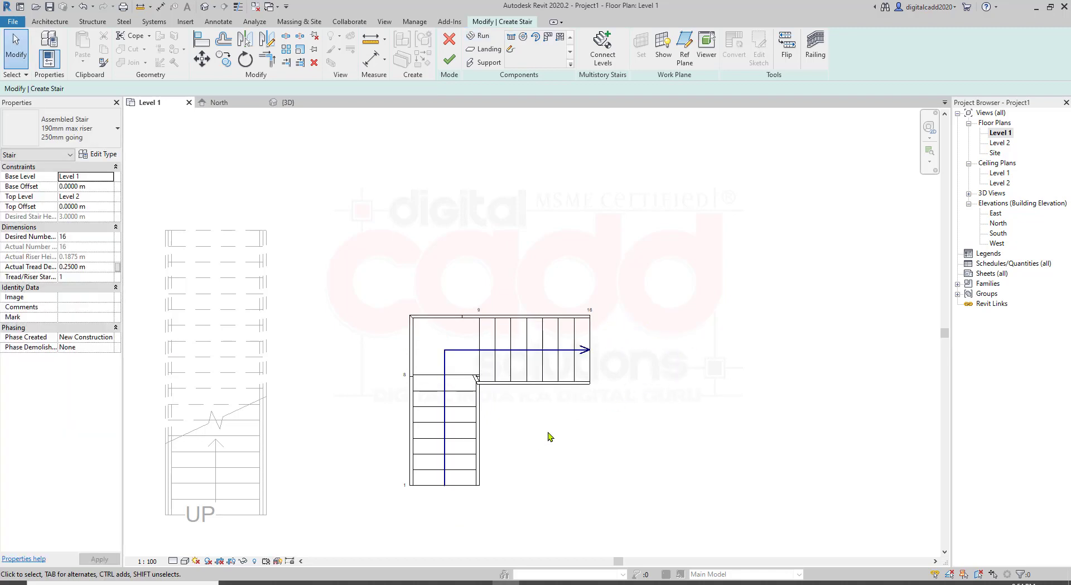
{"action": "scroll", "coordinate": [550, 436], "scroll_direction": "up", "scroll_amount": 2}
{"action": "scroll", "coordinate": [407, 318], "scroll_direction": "up", "scroll_amount": 2}
{"action": "scroll", "coordinate": [413, 312], "scroll_direction": "up", "scroll_amount": 2}
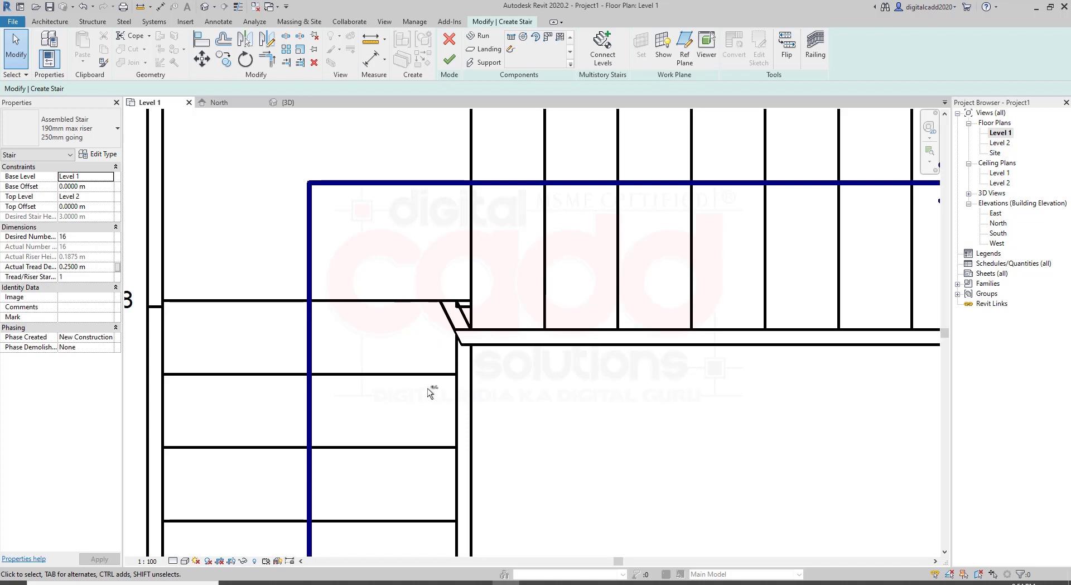
{"action": "left_click", "coordinate": [436, 302]}
{"action": "scroll", "coordinate": [457, 384], "scroll_direction": "down", "scroll_amount": 3}
{"action": "scroll", "coordinate": [478, 375], "scroll_direction": "down", "scroll_amount": 3}
{"action": "mouse_move", "coordinate": [478, 375]}
{"action": "middle_mouse_down"}
{"action": "mouse_move", "coordinate": [470, 394]}
{"action": "mouse_move", "coordinate": [439, 394]}
{"action": "middle_mouse_up"}
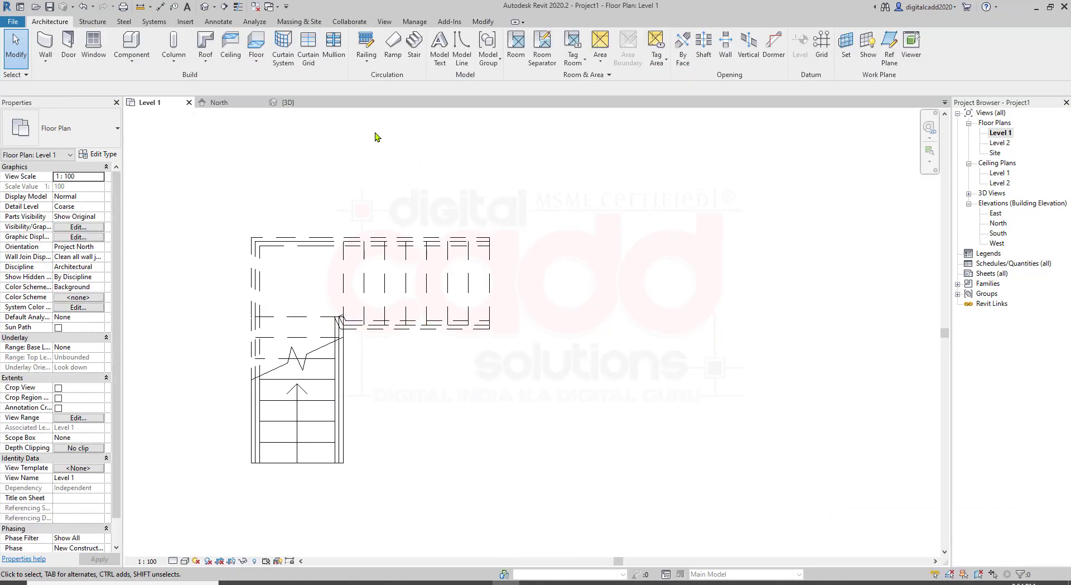
- Start a new stair with straight runs and draw a 6-riser first run upward
{"action": "left_click", "coordinate": [411, 53]}
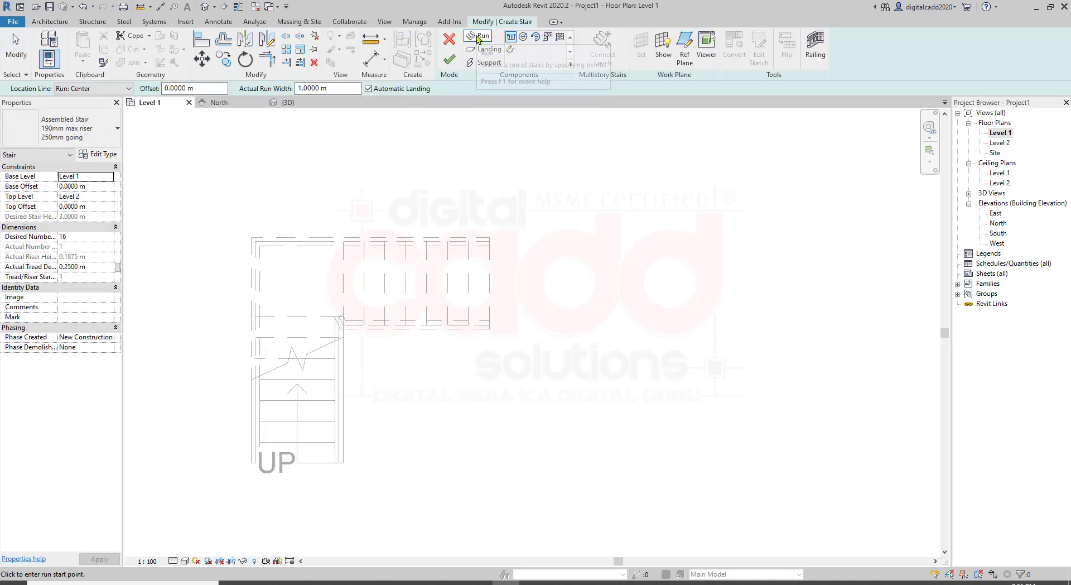
{"action": "left_click", "coordinate": [514, 39]}
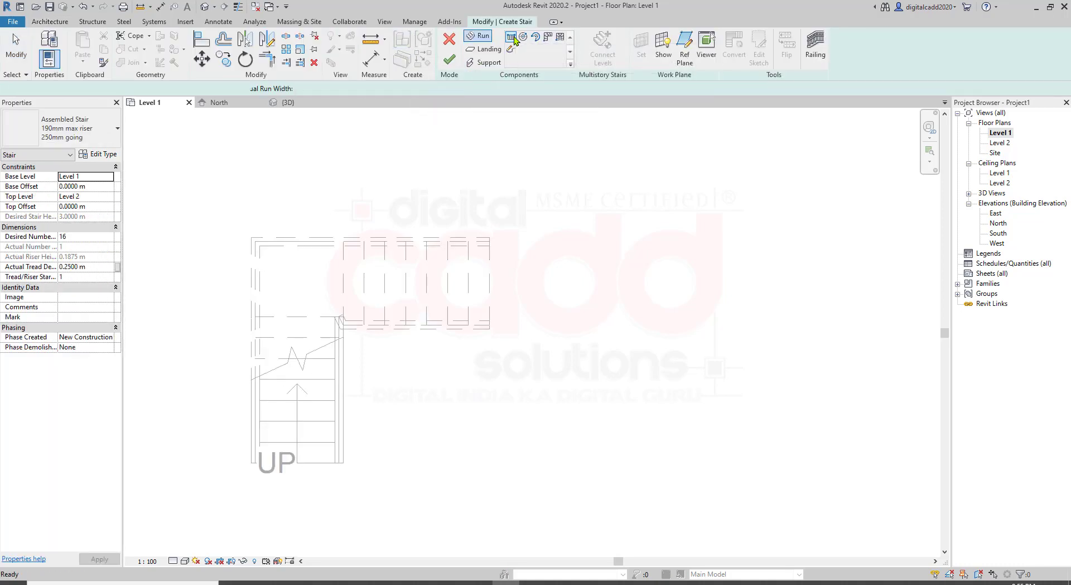
{"action": "left_click", "coordinate": [619, 434]}
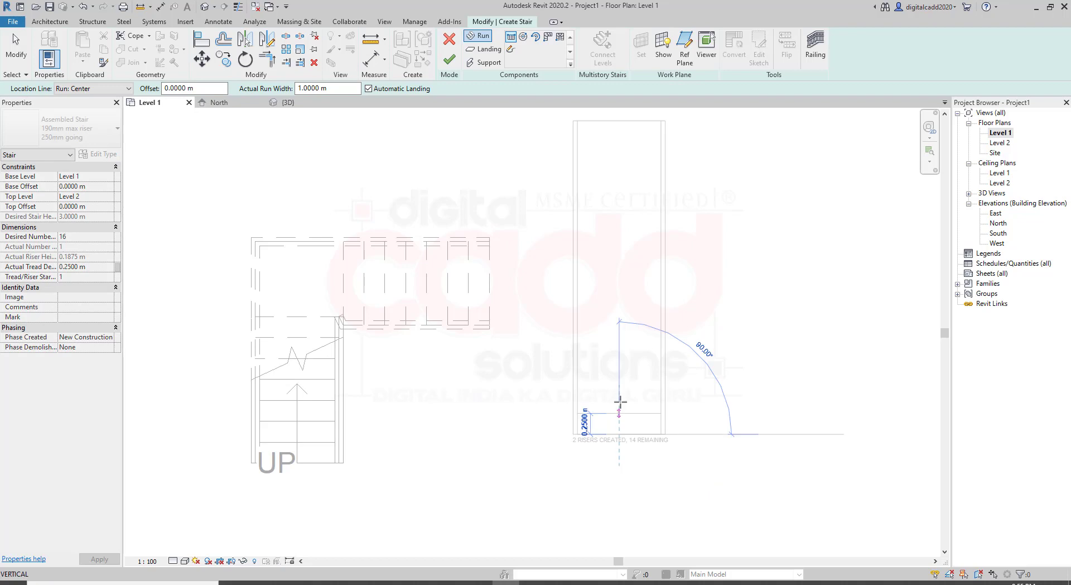
{"action": "left_click", "coordinate": [617, 322]}
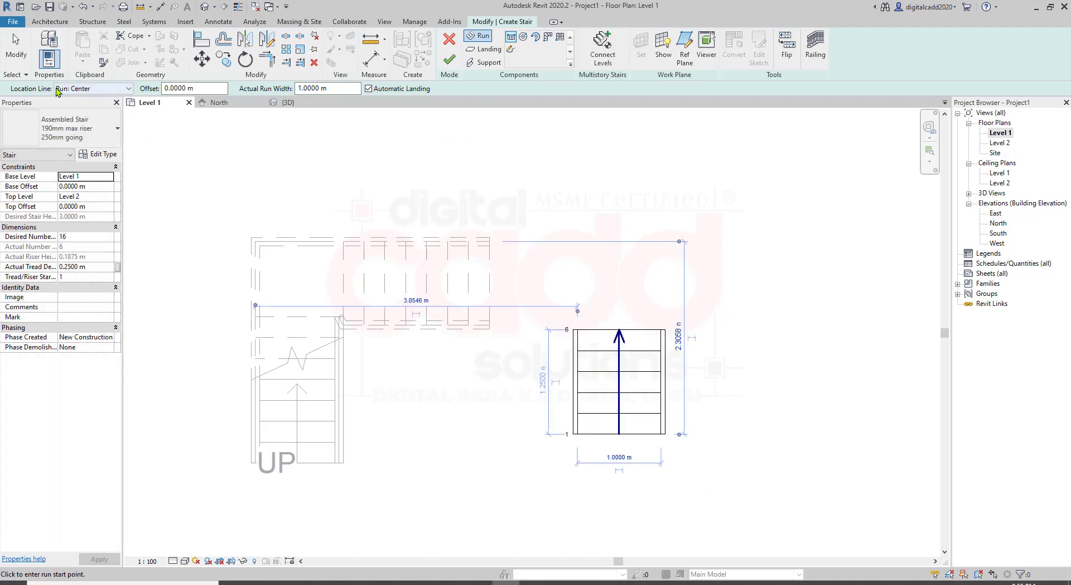
- With Location Line set to Run: Left, draw the second run leftward and finish the stair
{"action": "left_click", "coordinate": [112, 90]}
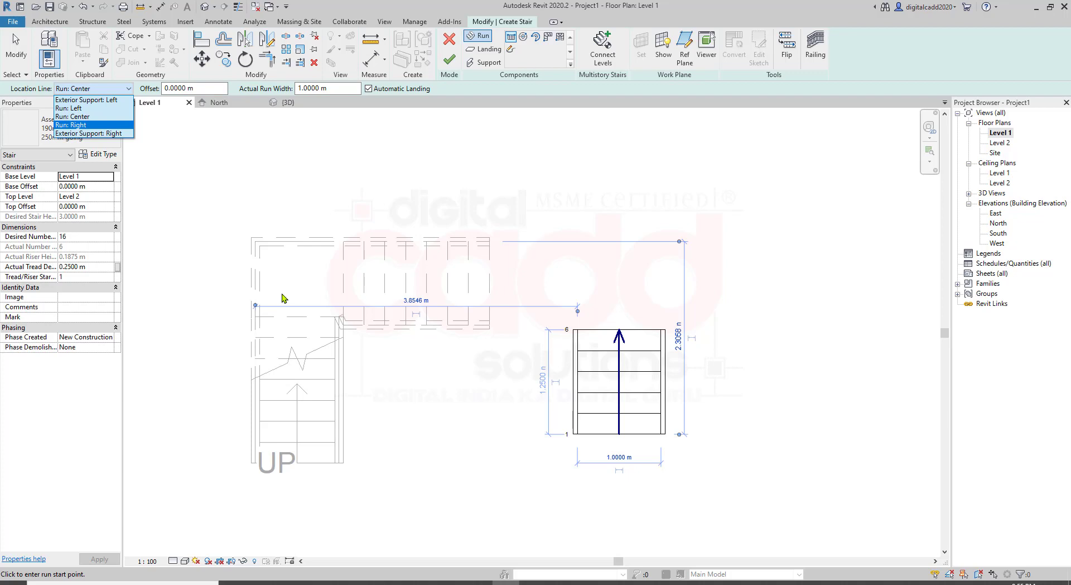
{"action": "left_click", "coordinate": [84, 109]}
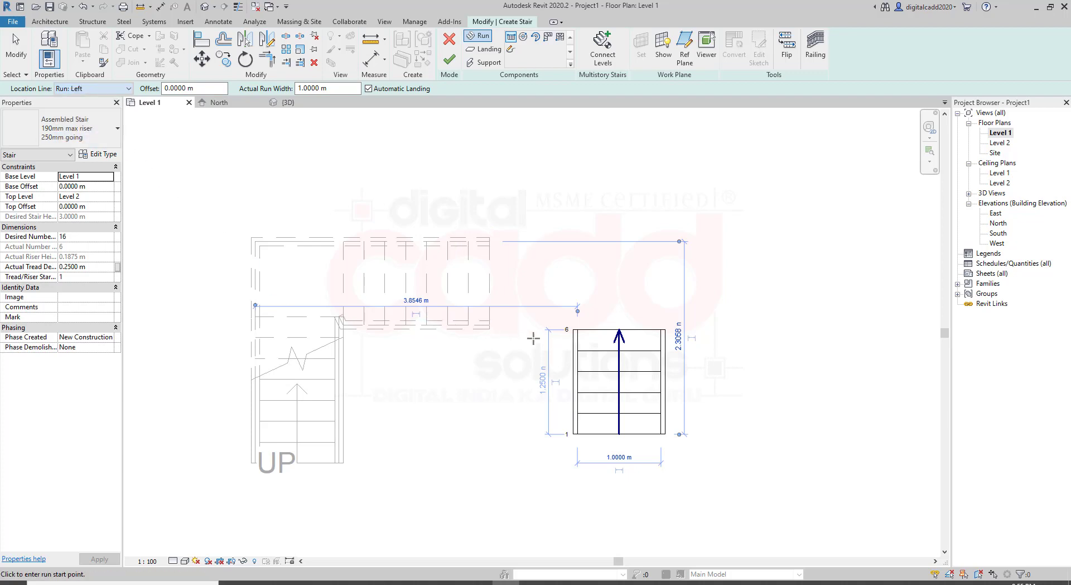
{"action": "left_click", "coordinate": [573, 329]}
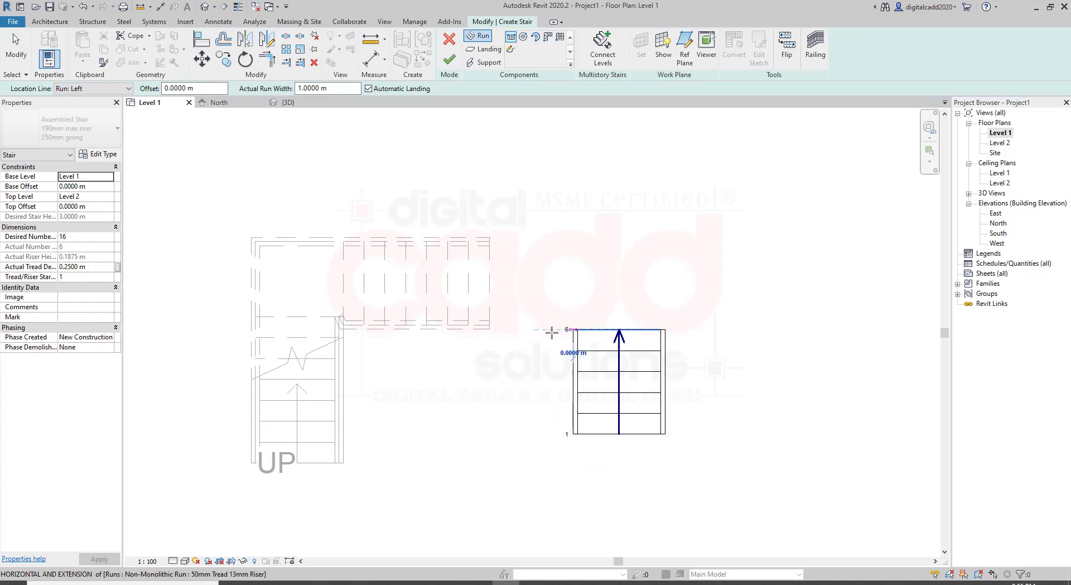
{"action": "left_click", "coordinate": [490, 328]}
{"action": "key", "text": "Escape"}
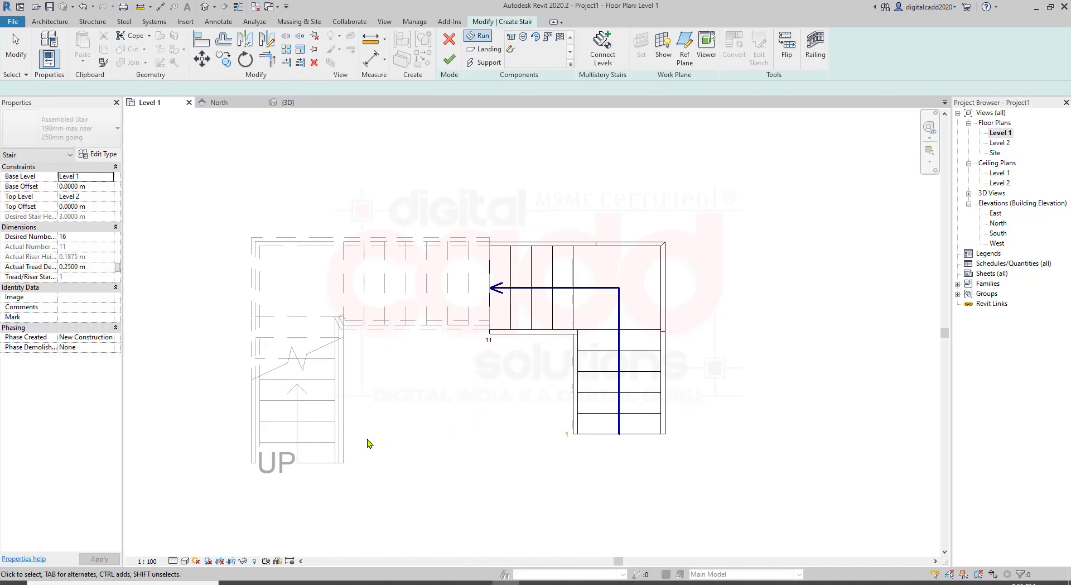
{"action": "scroll", "coordinate": [478, 445], "scroll_direction": "down", "scroll_amount": 1}
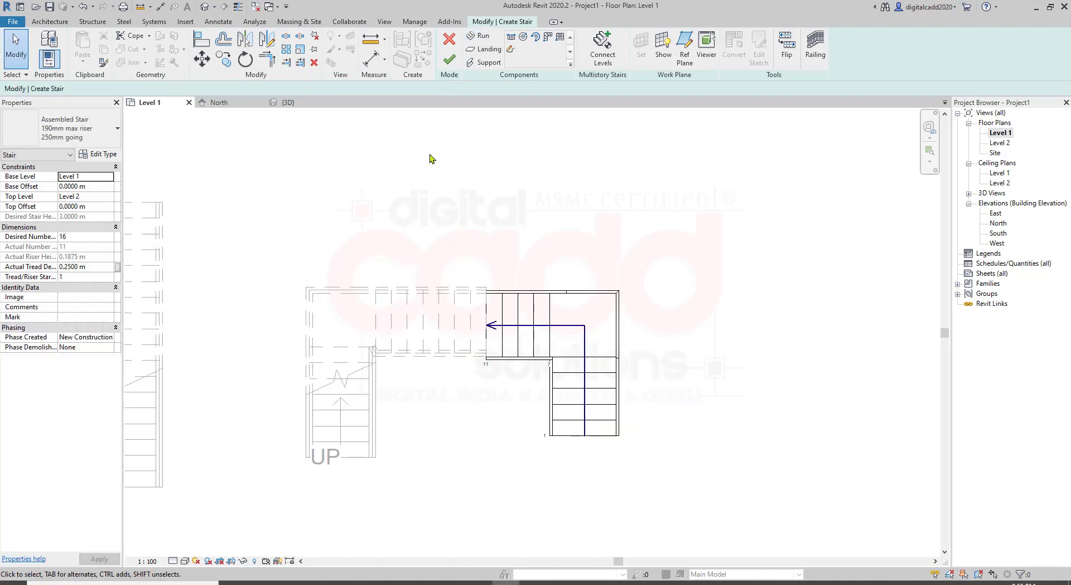
{"action": "left_click", "coordinate": [448, 66]}
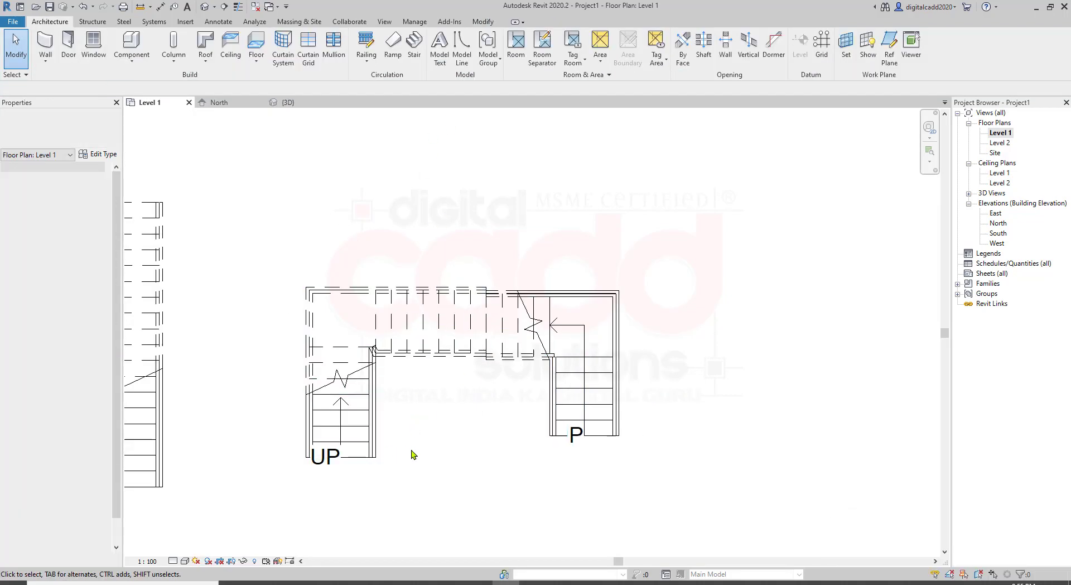
- Drag the first L-shaped stair up and left, clear of the new stair
{"action": "left_click_drag", "start_coordinate": [351, 379], "coordinate": [321, 316]}
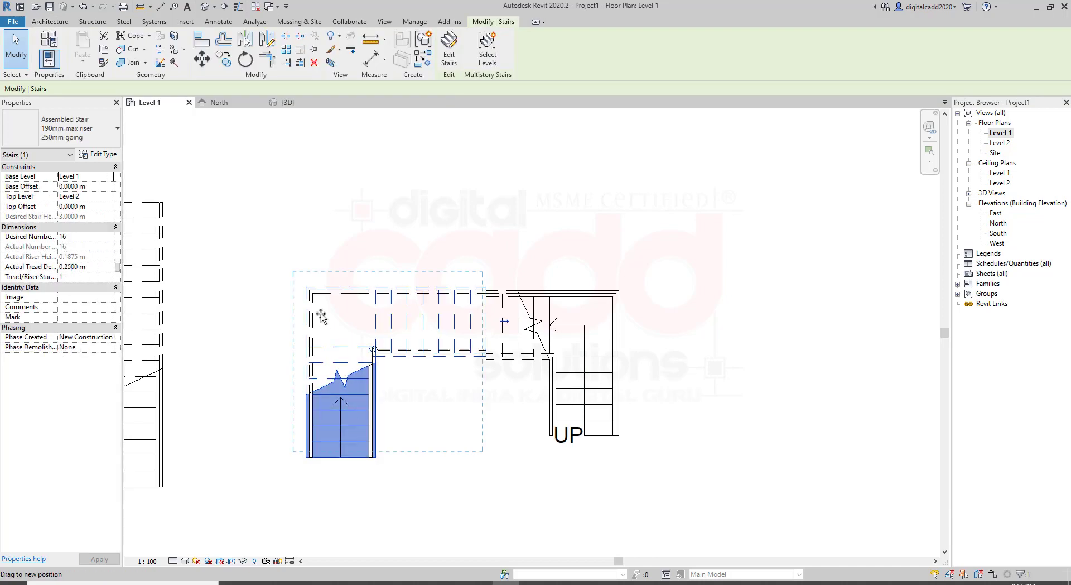
{"action": "left_click", "coordinate": [605, 239]}
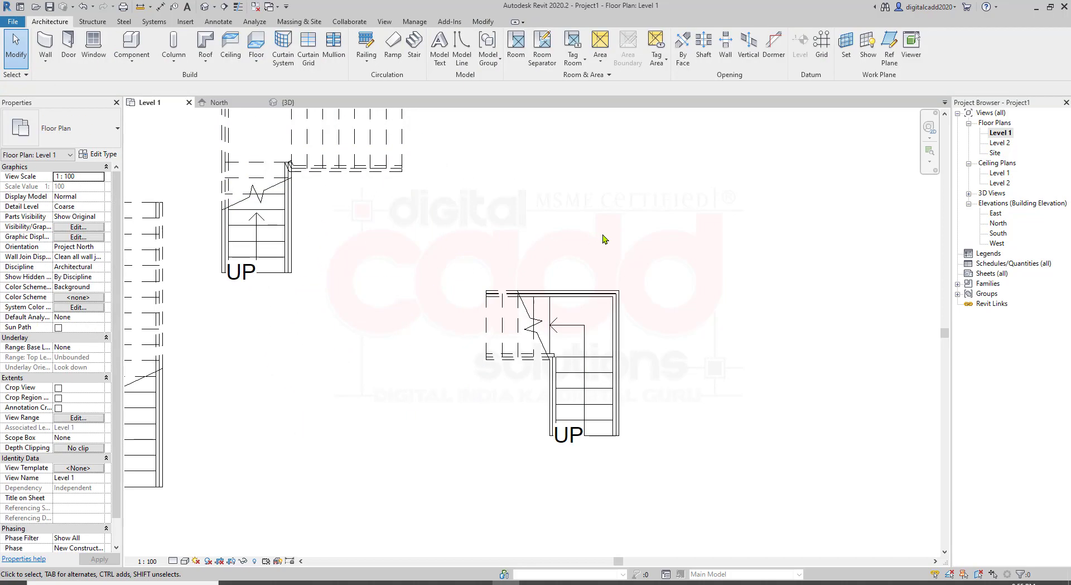
{"action": "scroll", "coordinate": [674, 354], "scroll_direction": "down", "scroll_amount": 1}
{"action": "scroll", "coordinate": [690, 352], "scroll_direction": "up", "scroll_amount": 2}
{"action": "scroll", "coordinate": [690, 353], "scroll_direction": "up", "scroll_amount": 2}
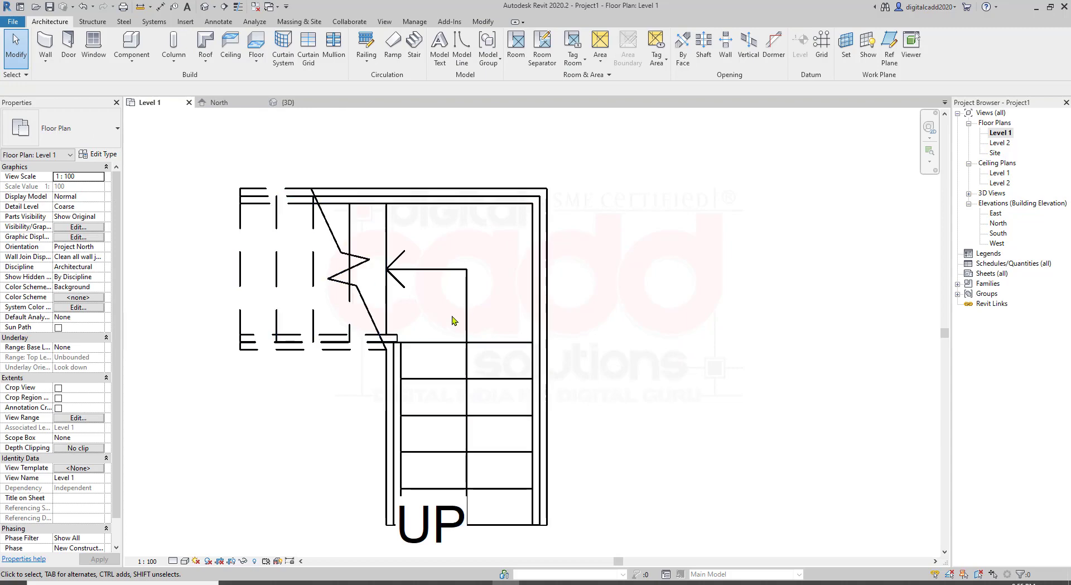
- Orbit both stairs in the {3D} view, then return to the Level 1 plan
{"action": "left_click", "coordinate": [209, 13]}
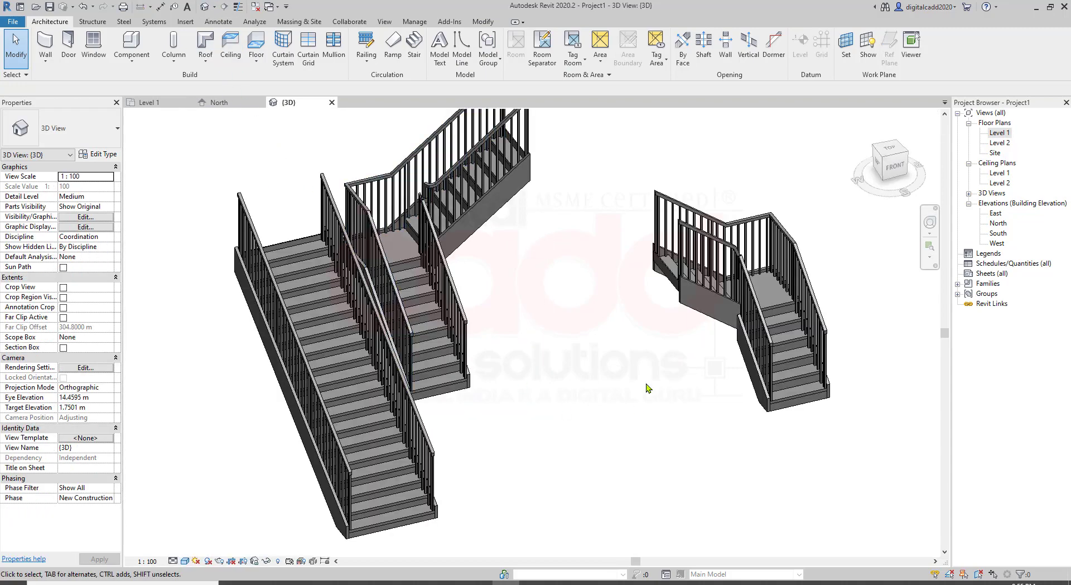
{"action": "mouse_move", "coordinate": [678, 408]}
{"action": "middle_mouse_down", "text": "shift"}
{"action": "mouse_move", "coordinate": [559, 419]}
{"action": "mouse_move", "coordinate": [560, 444]}
{"action": "mouse_move", "coordinate": [550, 444]}
{"action": "middle_mouse_up", "text": "shift"}
{"action": "scroll", "coordinate": [550, 435], "scroll_direction": "up", "scroll_amount": 2}
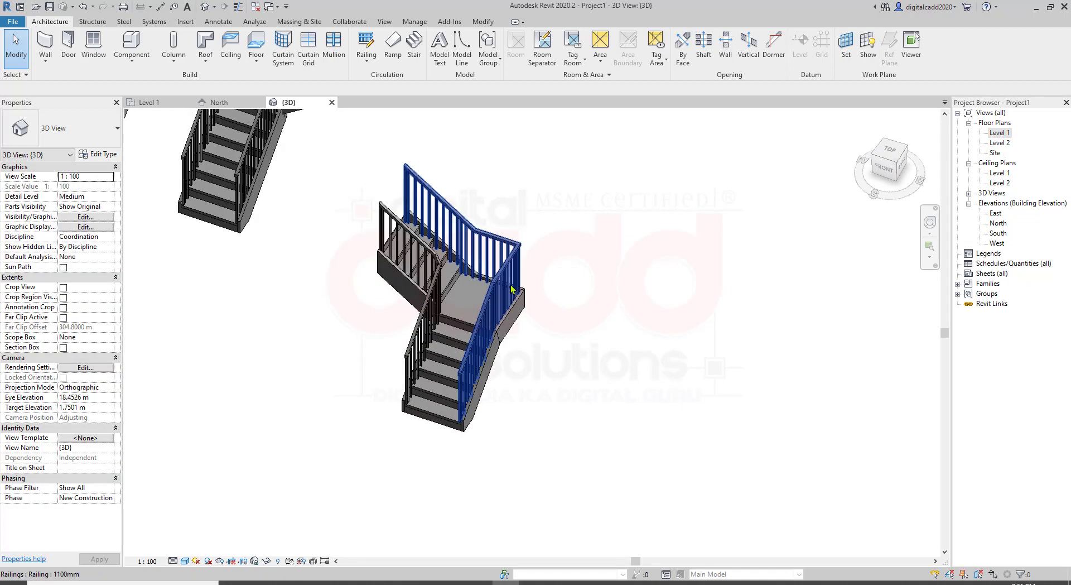
{"action": "scroll", "coordinate": [545, 342], "scroll_direction": "up", "scroll_amount": 2}
{"action": "scroll", "coordinate": [533, 369], "scroll_direction": "up", "scroll_amount": 1}
{"action": "scroll", "coordinate": [534, 368], "scroll_direction": "down", "scroll_amount": 2}
{"action": "mouse_move", "coordinate": [519, 382]}
{"action": "middle_mouse_down", "text": "shift"}
{"action": "mouse_move", "coordinate": [514, 353]}
{"action": "mouse_move", "coordinate": [677, 224]}
{"action": "mouse_move", "coordinate": [1020, 162]}
{"action": "middle_mouse_up", "text": "shift"}
{"action": "scroll", "coordinate": [677, 224], "scroll_direction": "down", "scroll_amount": 3}
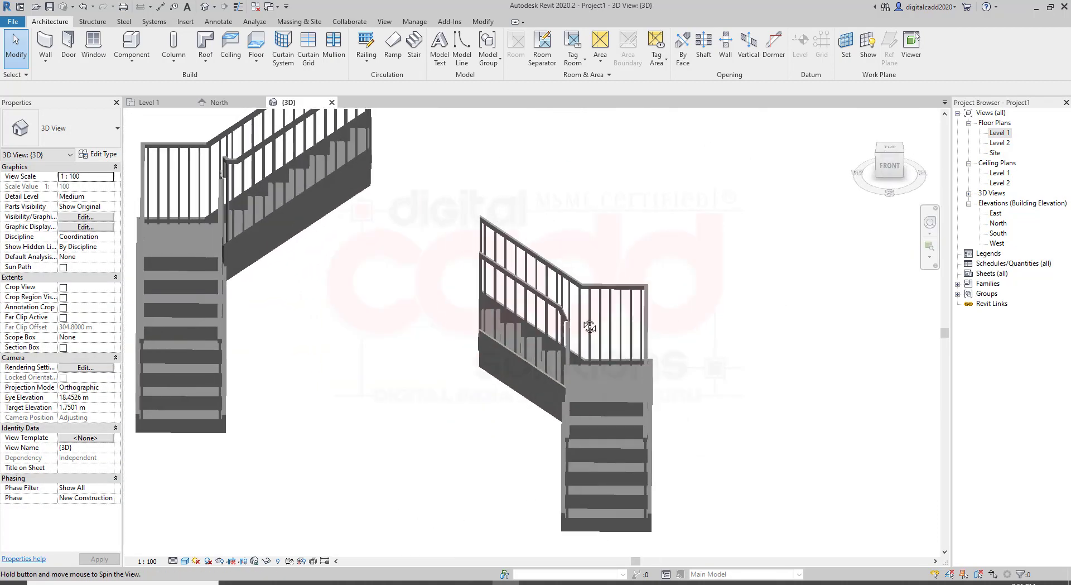
{"action": "double_click", "coordinate": [1000, 133]}
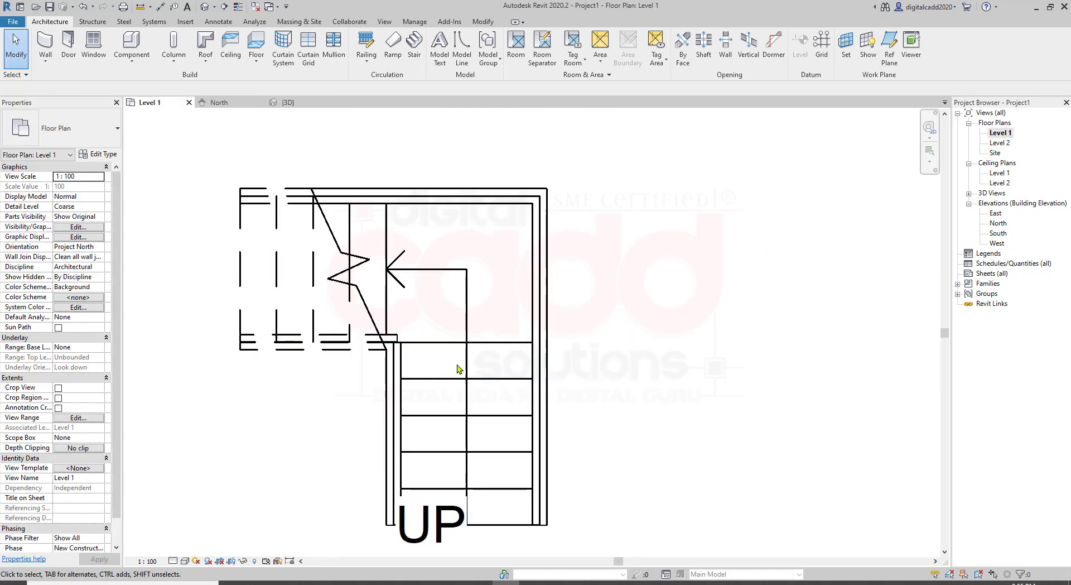
- Pan to free space, start a new stair and draw an 8-riser first run upward
{"action": "scroll", "coordinate": [459, 370], "scroll_direction": "down", "scroll_amount": 3}
{"action": "middle_click_drag", "start_coordinate": [646, 394], "coordinate": [388, 363]}
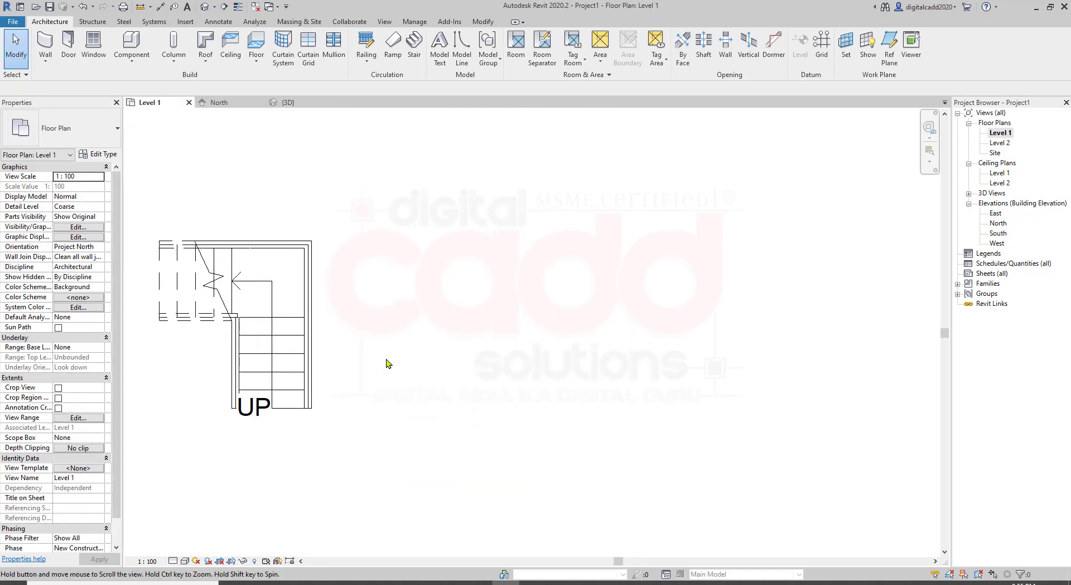
{"action": "left_click", "coordinate": [413, 51]}
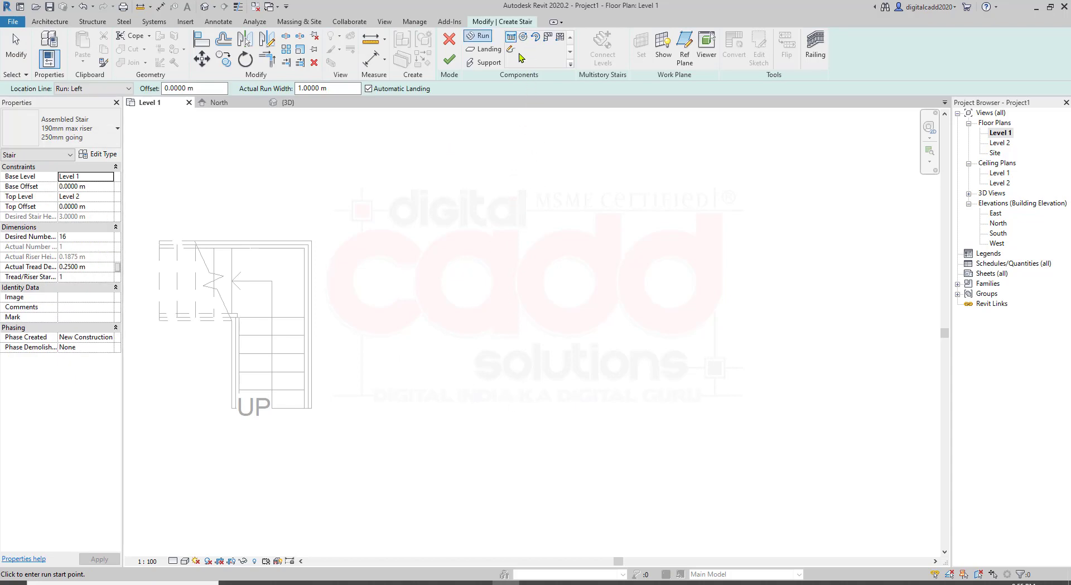
{"action": "left_click", "coordinate": [512, 475]}
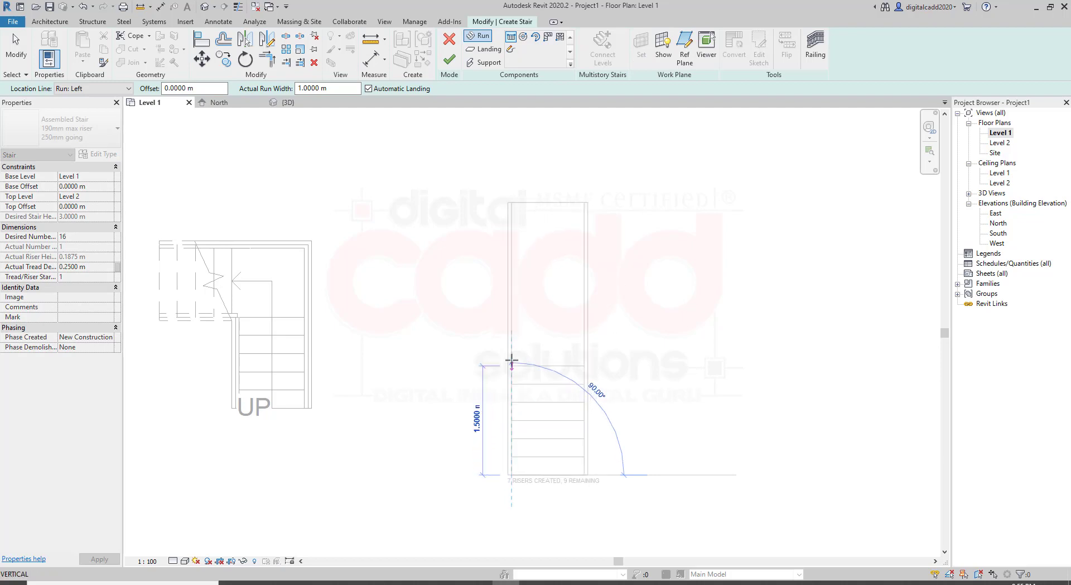
{"action": "left_click", "coordinate": [511, 354]}
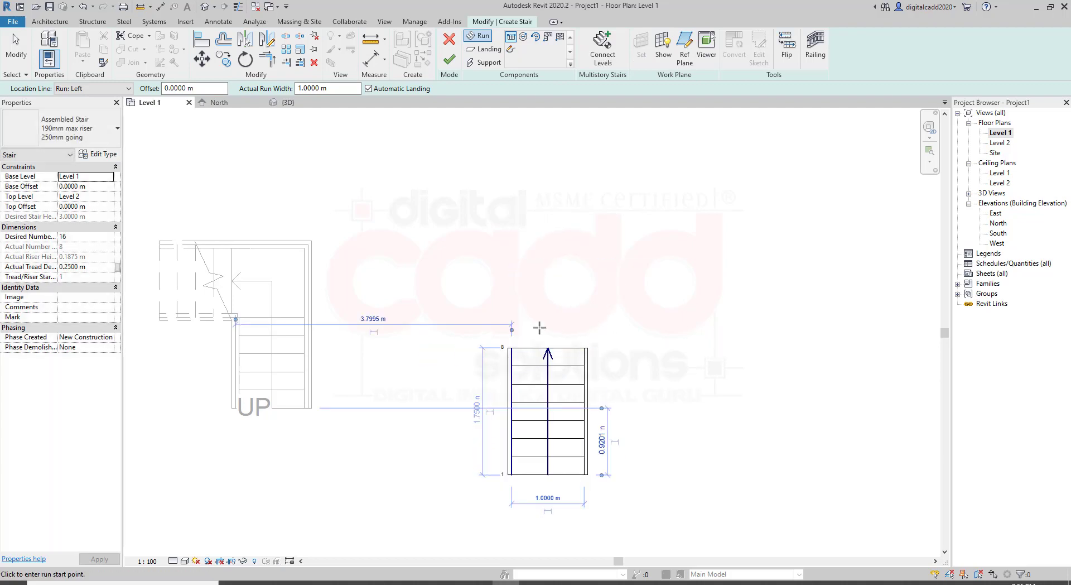
- With Location Line set to Run: Right, draw the rightward run (risers 9–12) and downward run (13–16)
{"action": "left_click", "coordinate": [92, 89]}
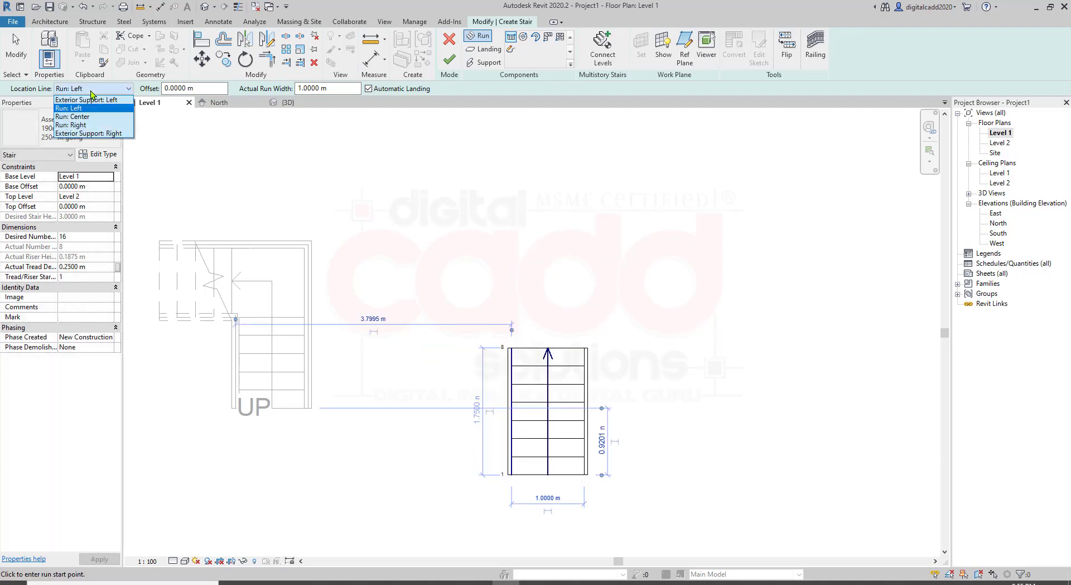
{"action": "left_click", "coordinate": [90, 125]}
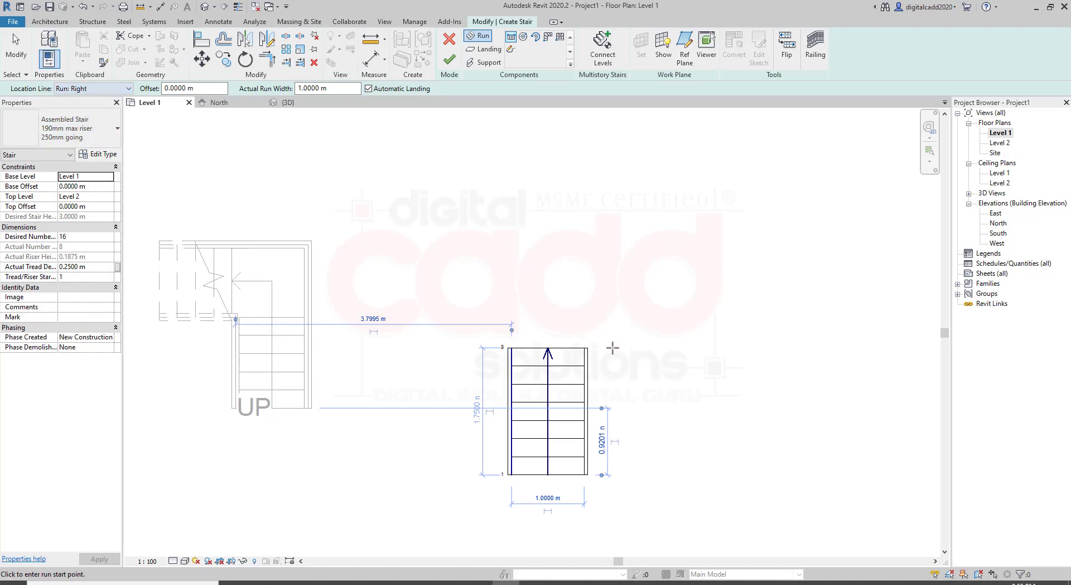
{"action": "left_click", "coordinate": [588, 347]}
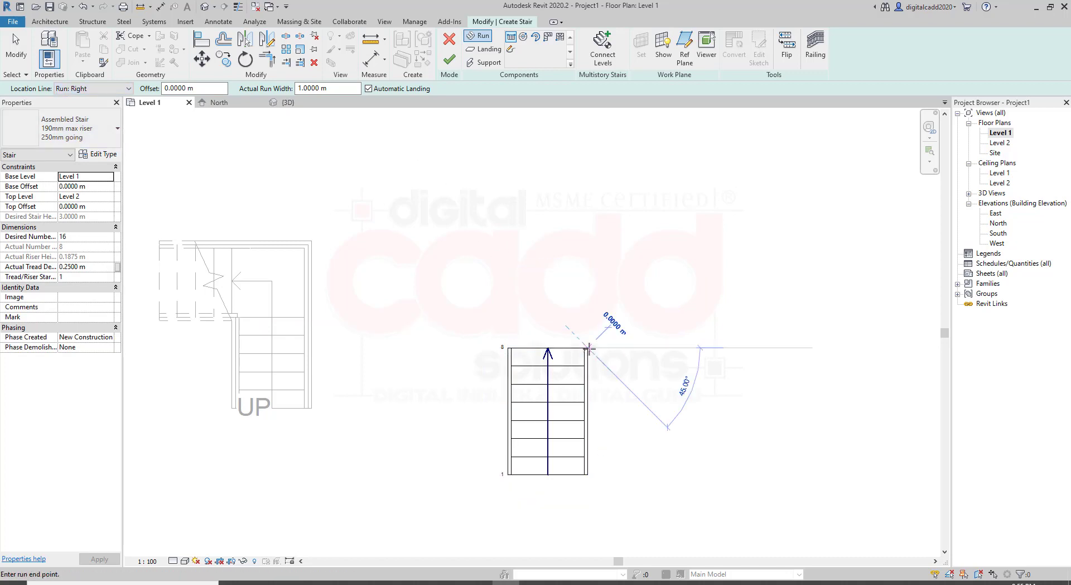
{"action": "left_click", "coordinate": [640, 346]}
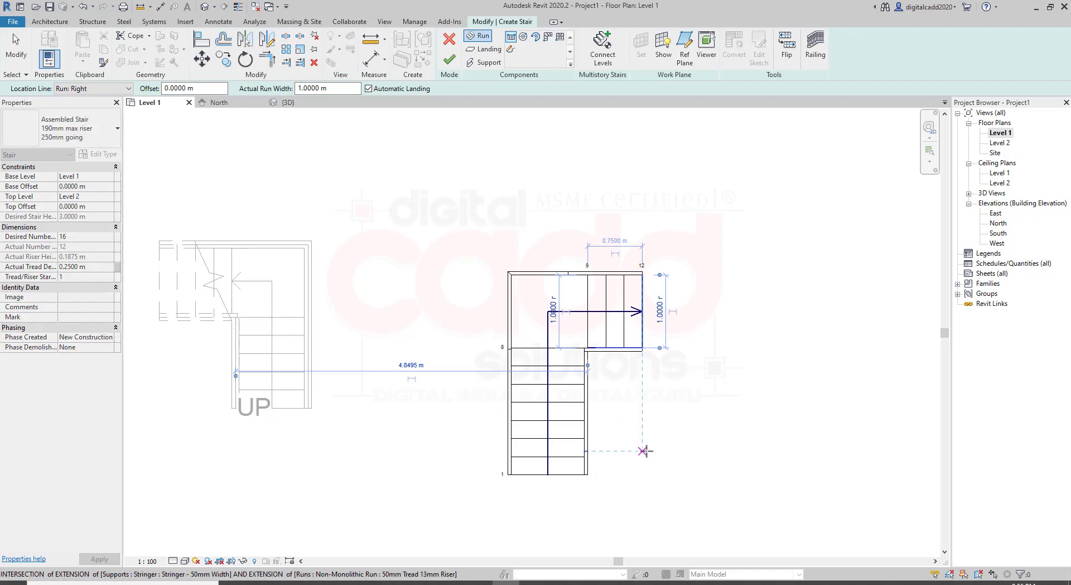
{"action": "left_click", "coordinate": [641, 350]}
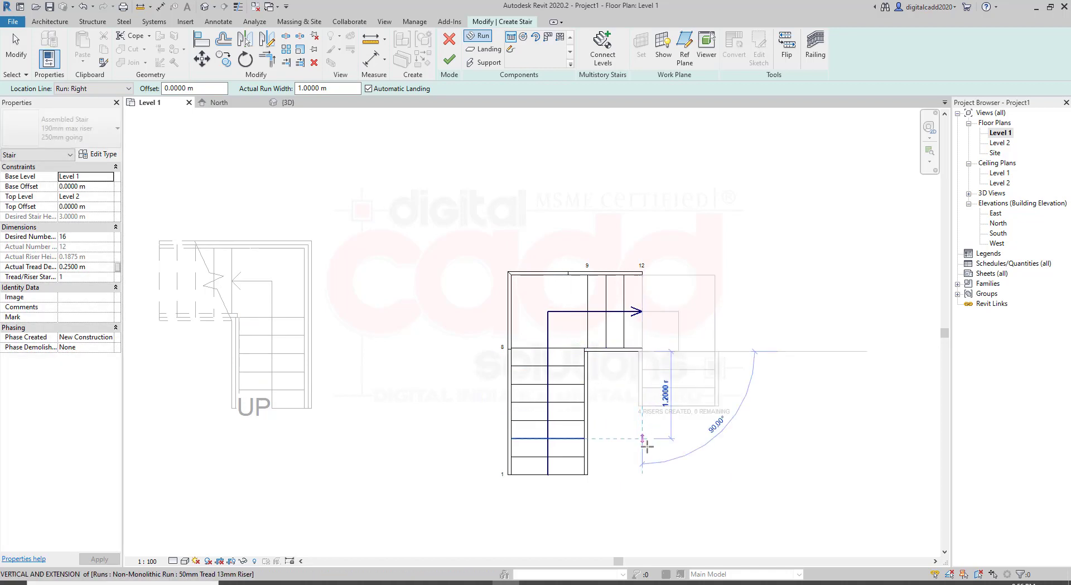
{"action": "left_click", "coordinate": [648, 467]}
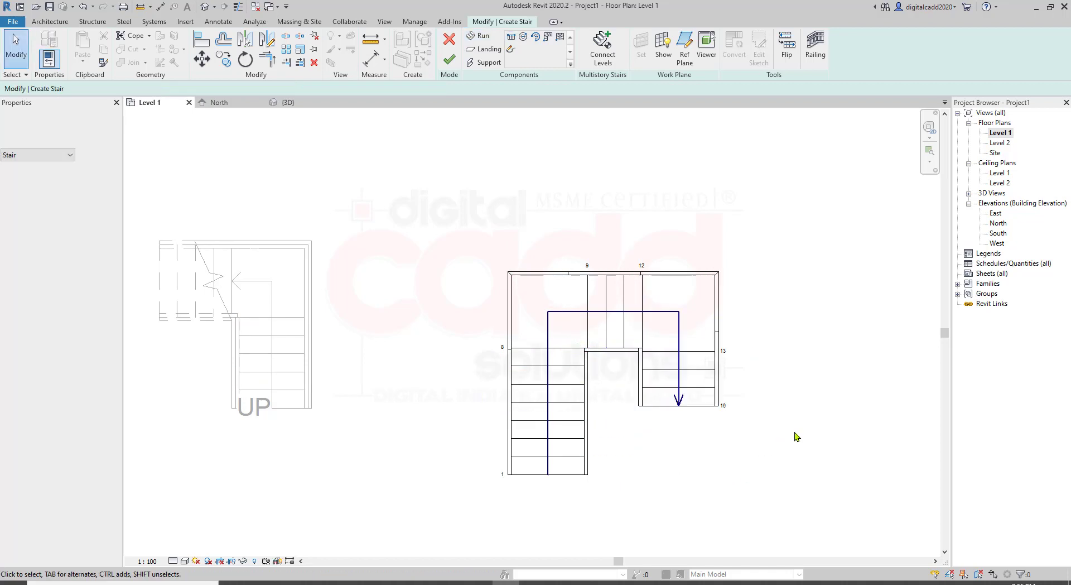
{"action": "scroll", "coordinate": [772, 385], "scroll_direction": "down", "scroll_amount": 2}
{"action": "scroll", "coordinate": [763, 378], "scroll_direction": "up", "scroll_amount": 2}
{"action": "scroll", "coordinate": [768, 390], "scroll_direction": "up", "scroll_amount": 1}
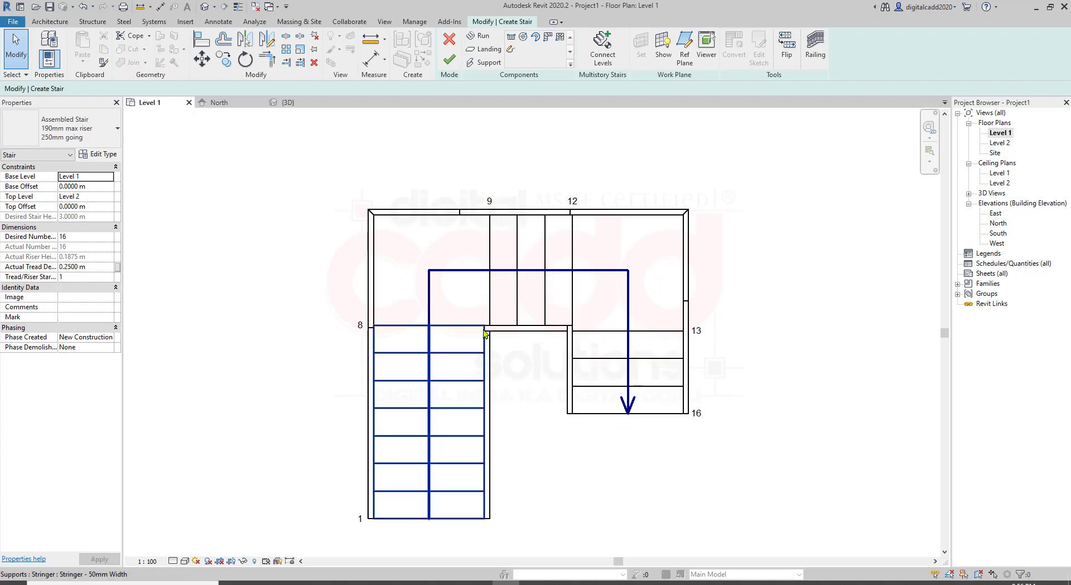
{"action": "scroll", "coordinate": [484, 329], "scroll_direction": "down", "scroll_amount": 3}
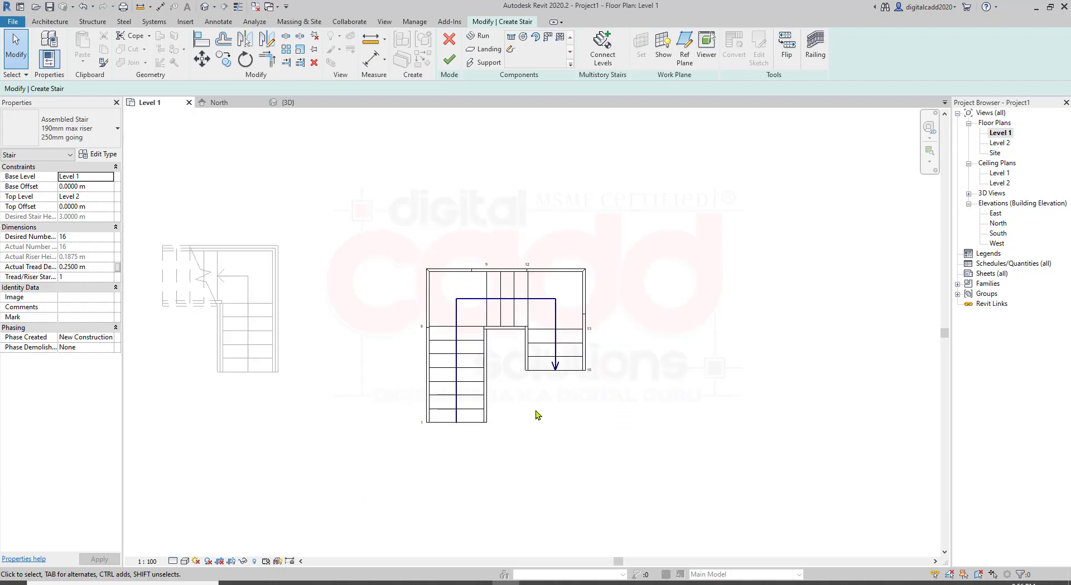
- Finish the U-shaped stair in {3D}, orbit to inspect its railings, then return to Level 1
{"action": "left_click", "coordinate": [207, 6]}
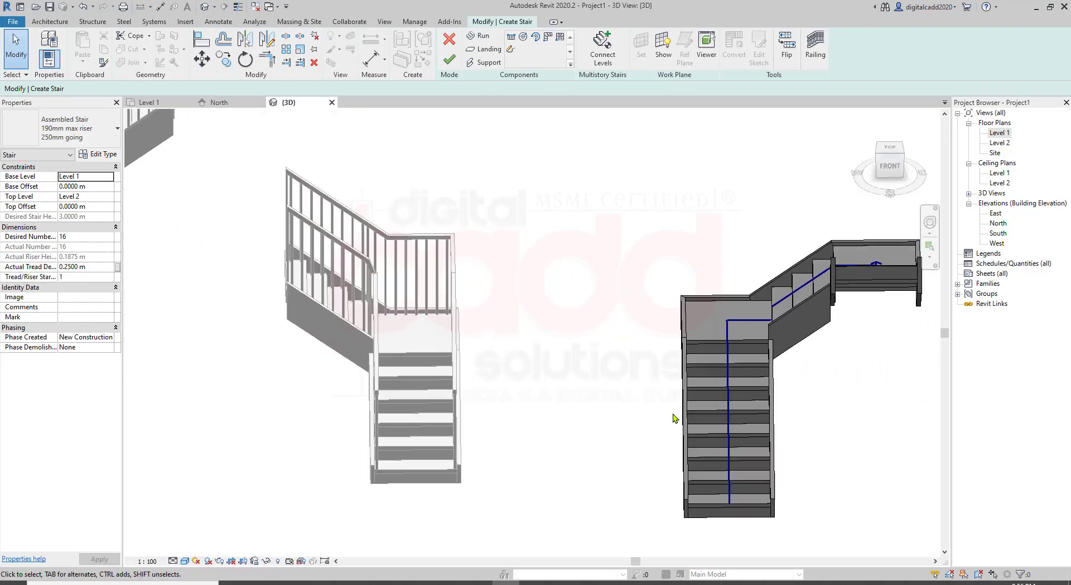
{"action": "left_click", "coordinate": [450, 58]}
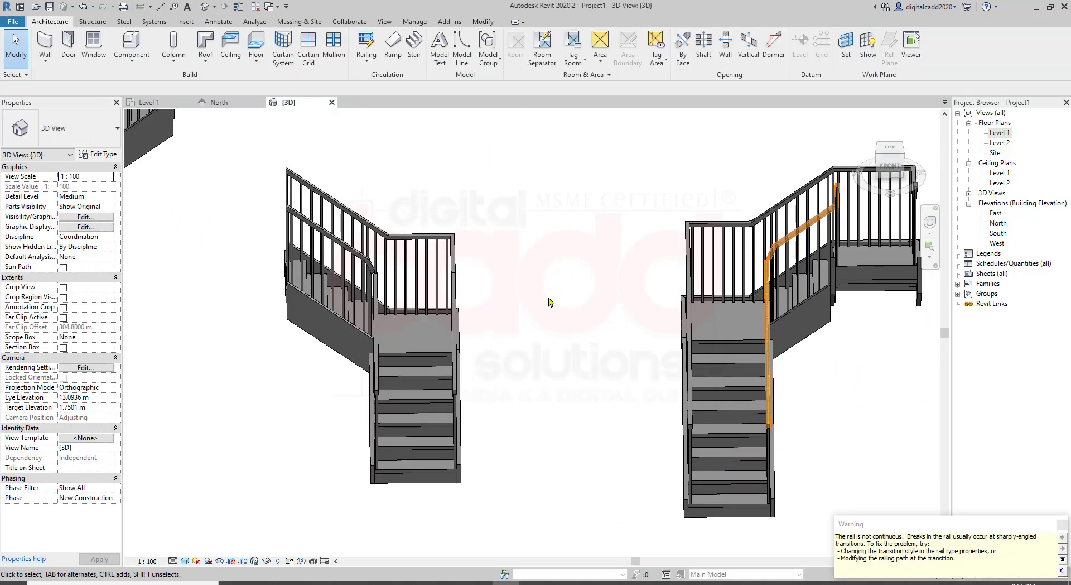
{"action": "mouse_move", "coordinate": [581, 499]}
{"action": "middle_mouse_down", "text": "shift"}
{"action": "mouse_move", "coordinate": [602, 387]}
{"action": "mouse_move", "coordinate": [645, 306]}
{"action": "mouse_move", "coordinate": [625, 385]}
{"action": "mouse_move", "coordinate": [681, 394]}
{"action": "mouse_move", "coordinate": [758, 444]}
{"action": "mouse_move", "coordinate": [533, 428]}
{"action": "mouse_move", "coordinate": [543, 422]}
{"action": "middle_mouse_up", "text": "shift"}
{"action": "scroll", "coordinate": [544, 421], "scroll_direction": "up", "scroll_amount": 3}
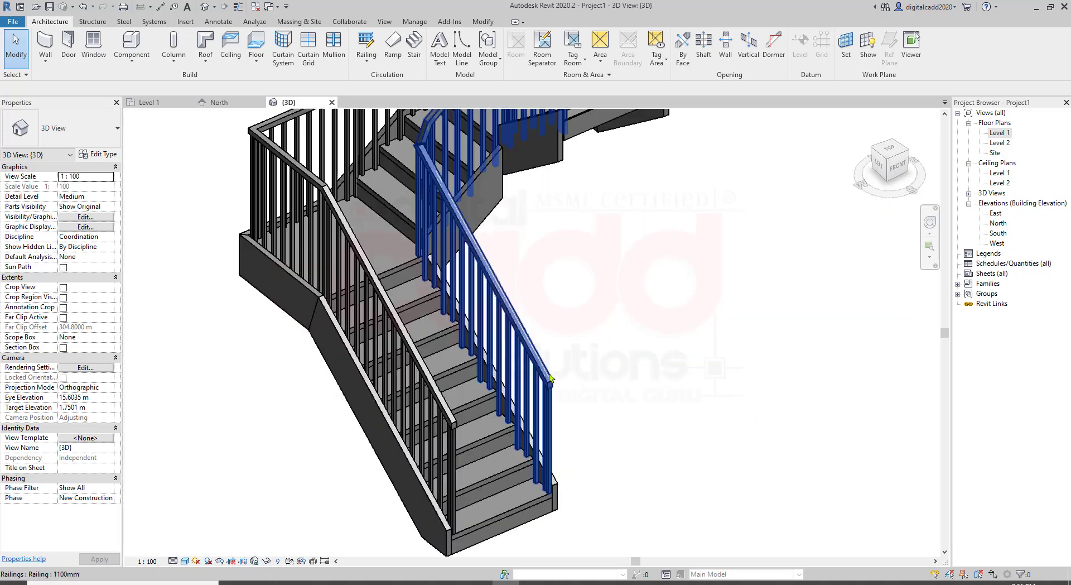
{"action": "scroll", "coordinate": [547, 419], "scroll_direction": "down", "scroll_amount": 2}
{"action": "scroll", "coordinate": [549, 419], "scroll_direction": "down", "scroll_amount": 1}
{"action": "scroll", "coordinate": [535, 391], "scroll_direction": "up", "scroll_amount": 2}
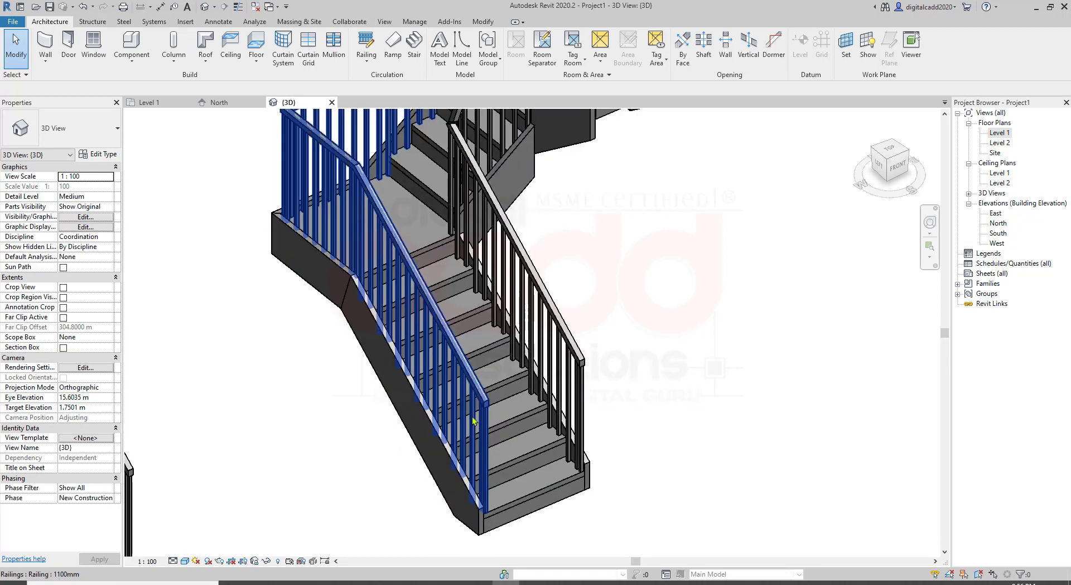
{"action": "scroll", "coordinate": [530, 385], "scroll_direction": "down", "scroll_amount": 2}
{"action": "mouse_move", "coordinate": [526, 383]}
{"action": "middle_mouse_down", "text": "shift"}
{"action": "mouse_move", "coordinate": [537, 334]}
{"action": "mouse_move", "coordinate": [535, 179]}
{"action": "mouse_move", "coordinate": [512, 441]}
{"action": "mouse_move", "coordinate": [518, 127]}
{"action": "middle_mouse_up", "text": "shift"}
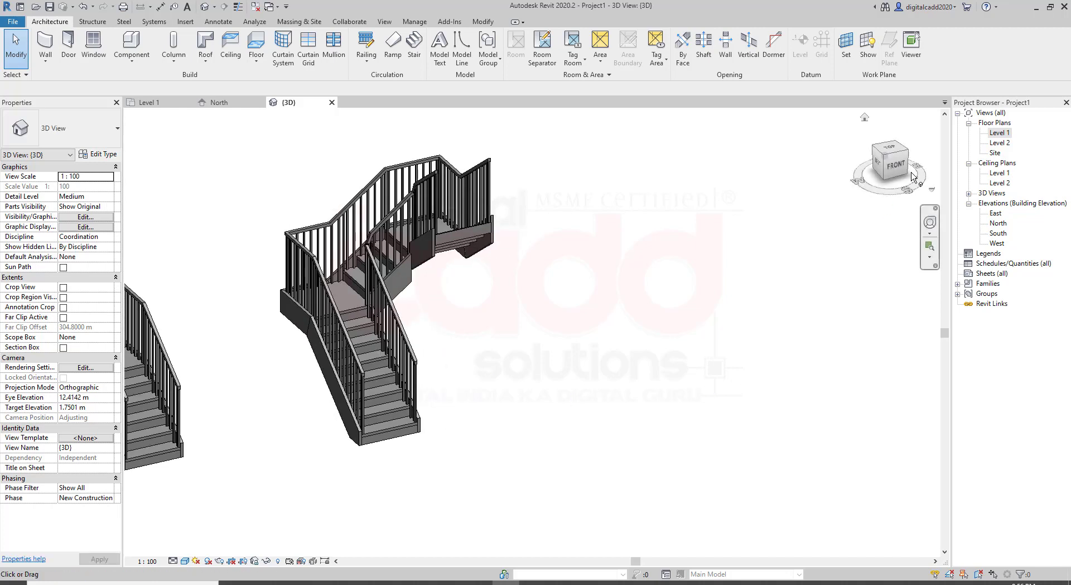
{"action": "double_click", "coordinate": [999, 132]}
- Pan the Level 1 plan to an empty area and start a new stair there
{"action": "scroll", "coordinate": [627, 444], "scroll_direction": "up", "scroll_amount": 2}
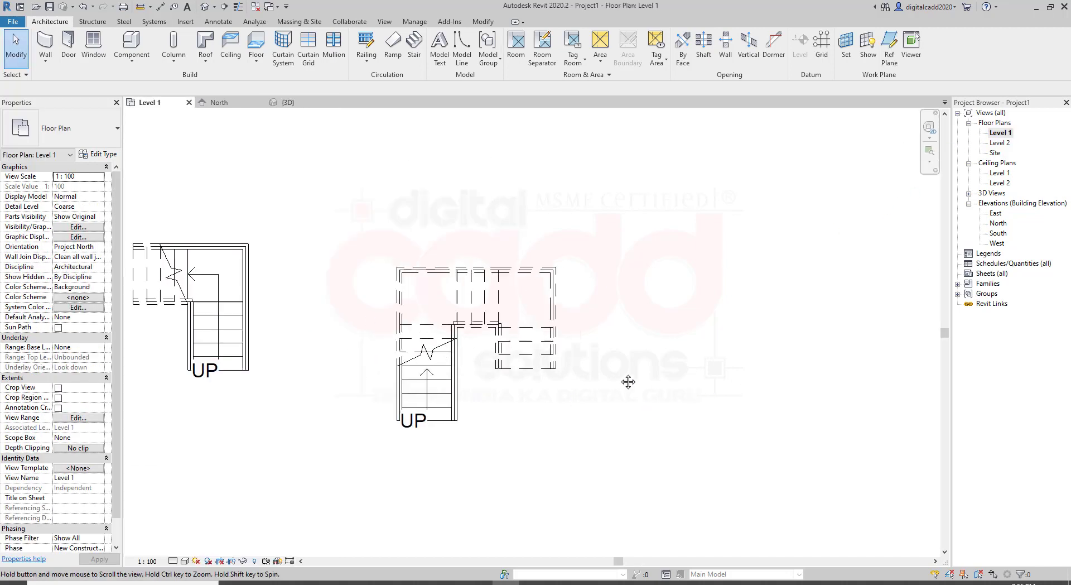
{"action": "mouse_move", "coordinate": [627, 445]}
{"action": "middle_mouse_down"}
{"action": "mouse_move", "coordinate": [447, 299]}
{"action": "mouse_move", "coordinate": [381, 281]}
{"action": "middle_mouse_up"}
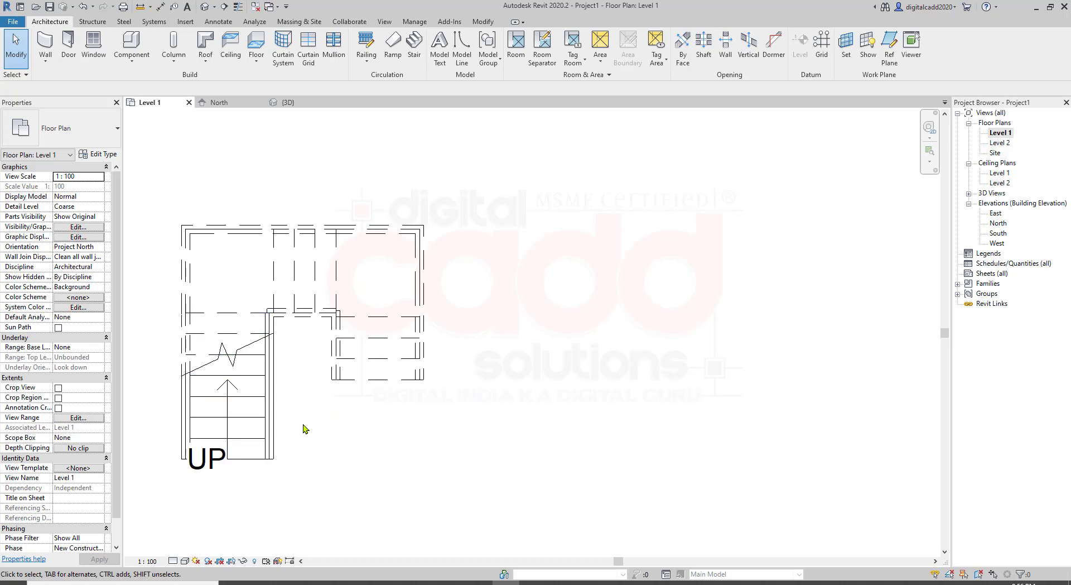
{"action": "scroll", "coordinate": [292, 437], "scroll_direction": "down", "scroll_amount": 2}
{"action": "scroll", "coordinate": [367, 485], "scroll_direction": "down", "scroll_amount": 2}
{"action": "middle_click_drag", "start_coordinate": [368, 485], "coordinate": [294, 435]}
{"action": "scroll", "coordinate": [241, 375], "scroll_direction": "up", "scroll_amount": 2}
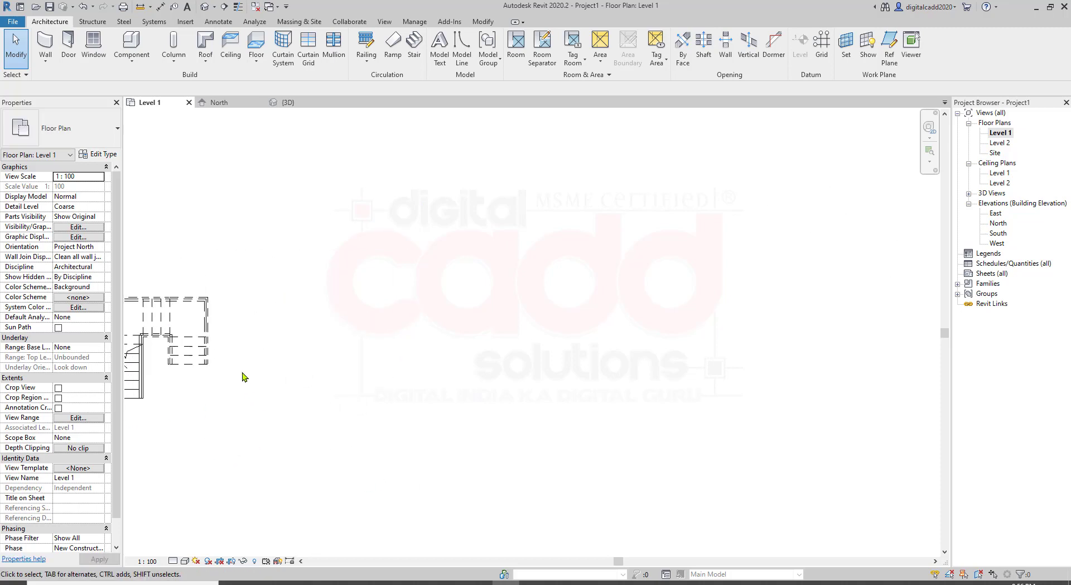
{"action": "scroll", "coordinate": [279, 344], "scroll_direction": "up", "scroll_amount": 2}
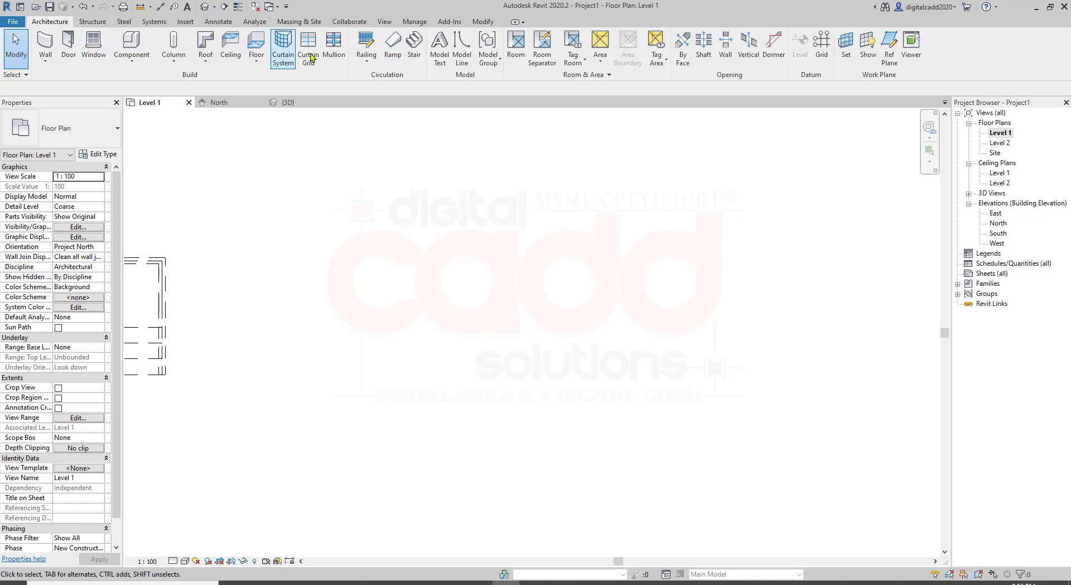
{"action": "left_click", "coordinate": [414, 55]}
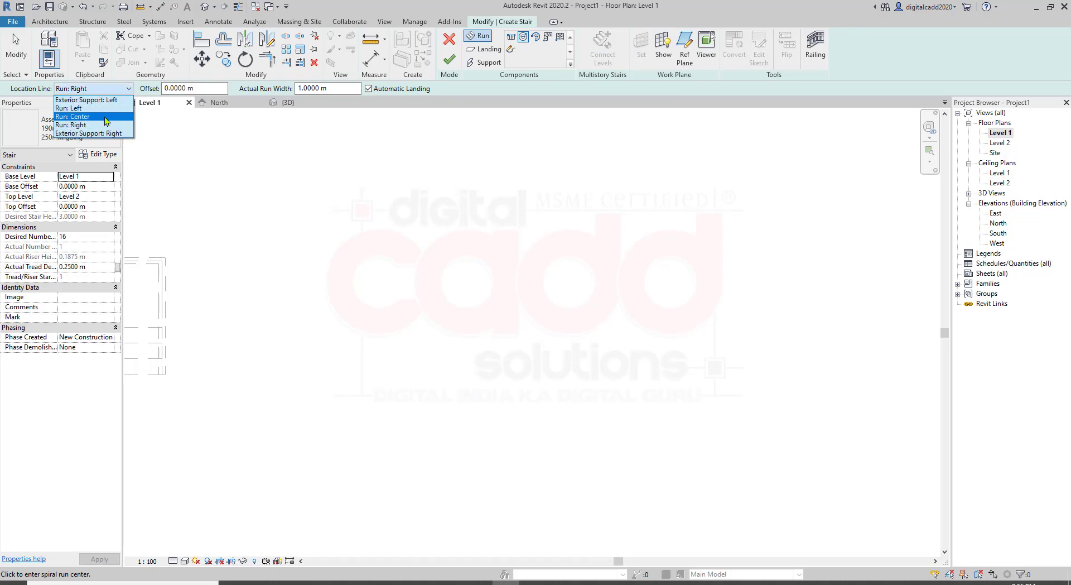
- Draw a 16-riser full-step spiral run on the Run: Center location line and finish the stair
{"action": "left_click", "coordinate": [106, 117]}
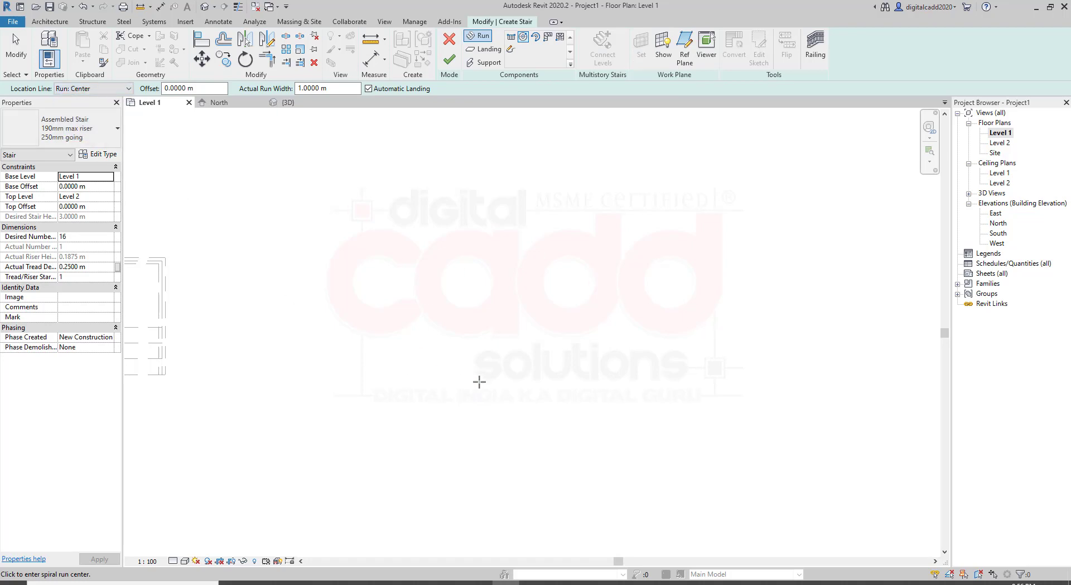
{"action": "left_click", "coordinate": [459, 385]}
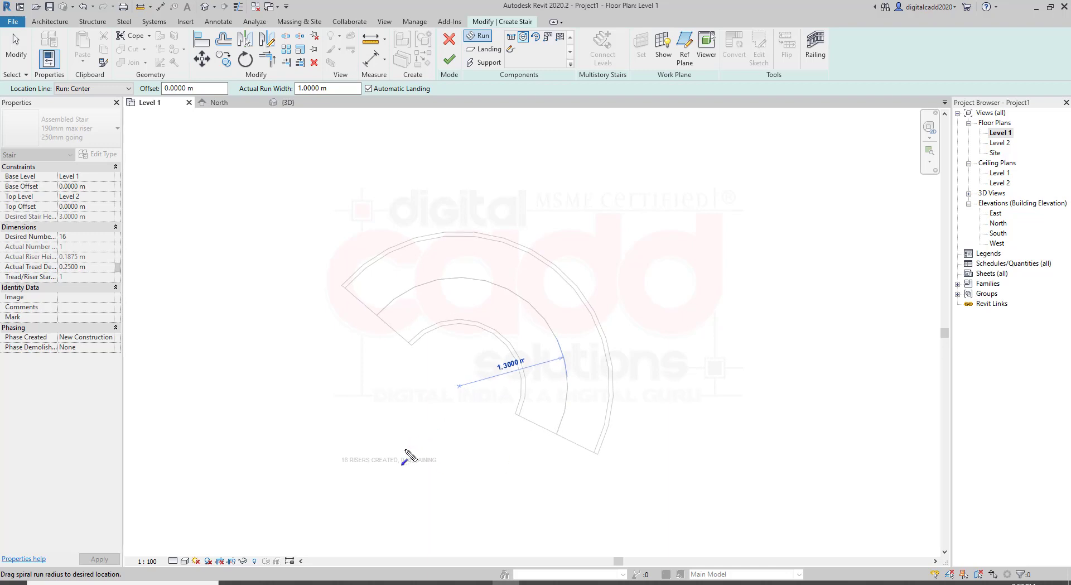
{"action": "left_click_drag", "start_coordinate": [388, 468], "coordinate": [437, 474]}
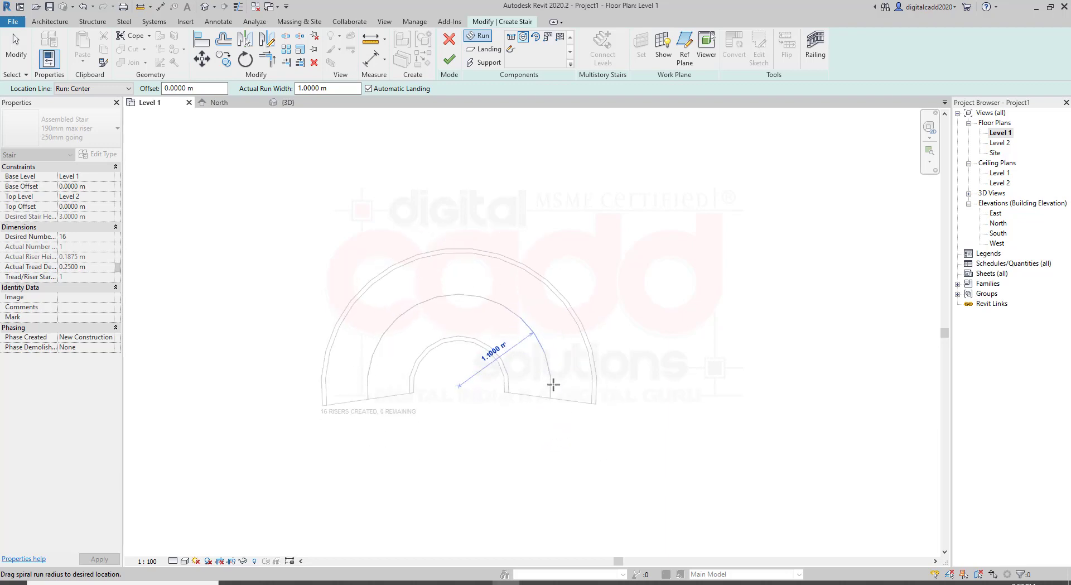
{"action": "left_click", "coordinate": [527, 434]}
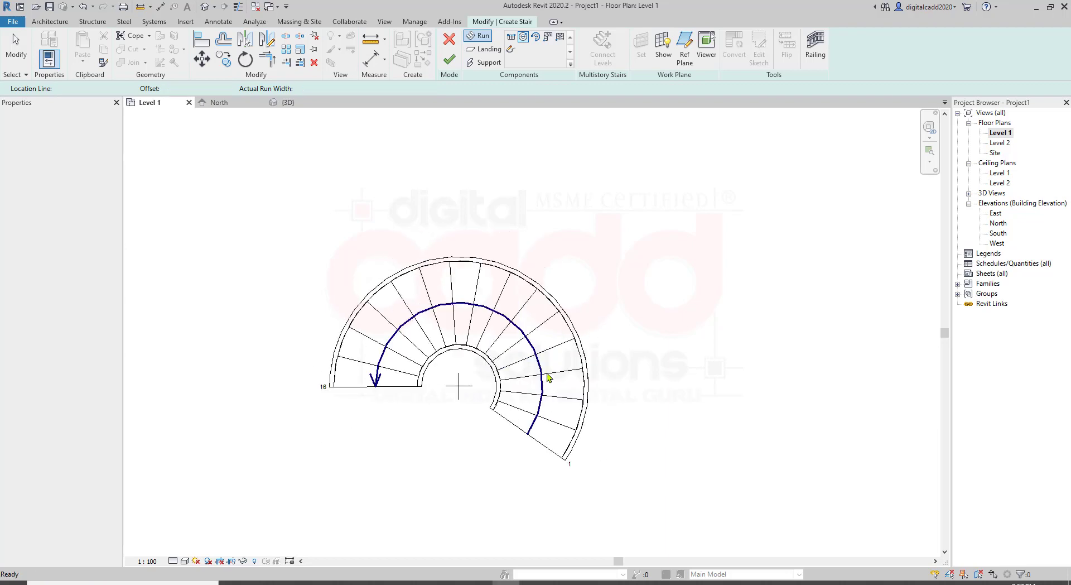
{"action": "key", "text": "Escape"}
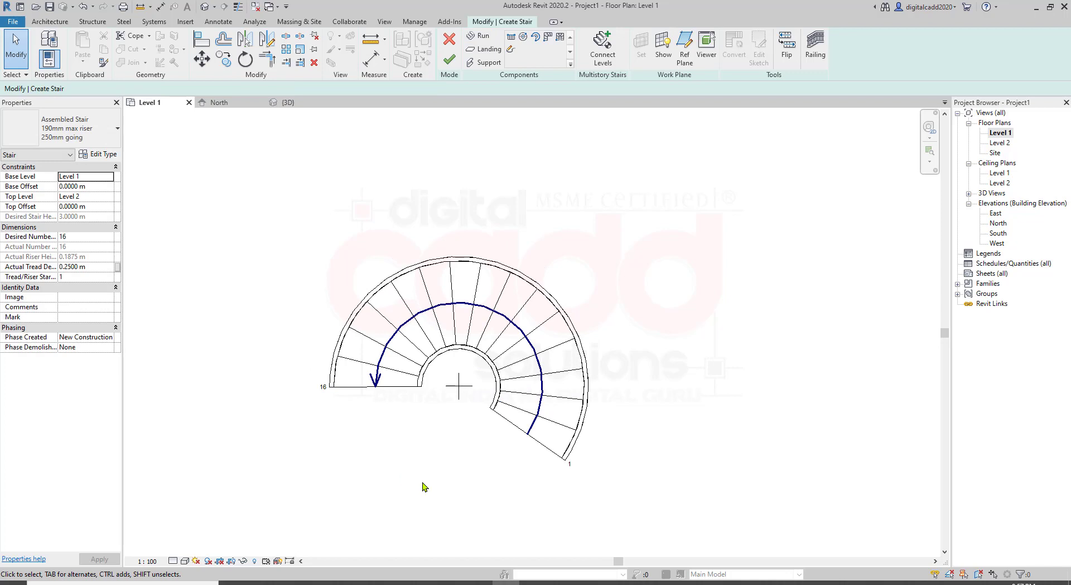
{"action": "left_click", "coordinate": [450, 63]}
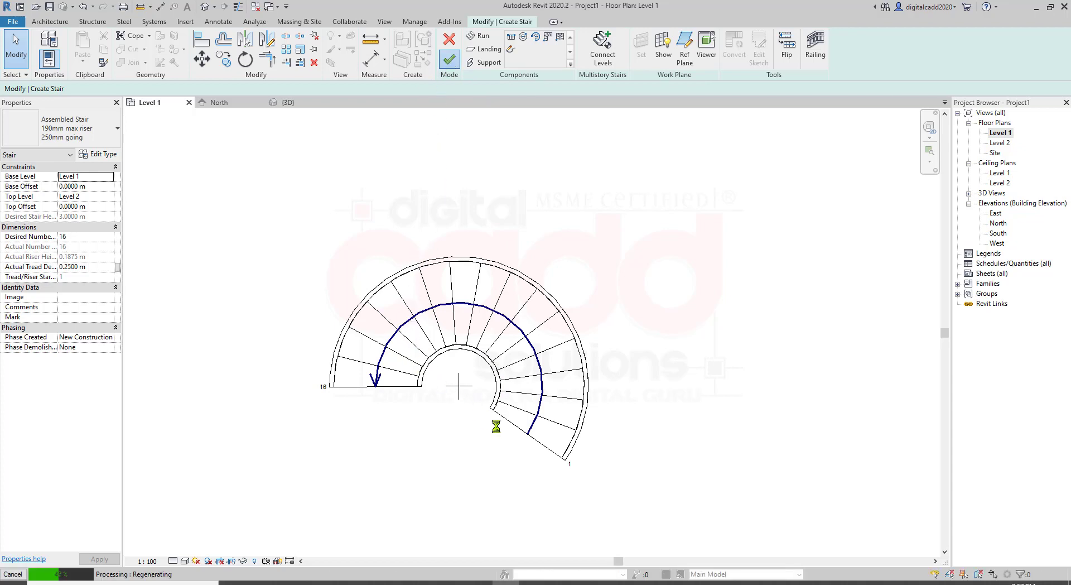
{"action": "left_click", "coordinate": [205, 10]}
{"action": "scroll", "coordinate": [411, 341], "scroll_direction": "up", "scroll_amount": 3}
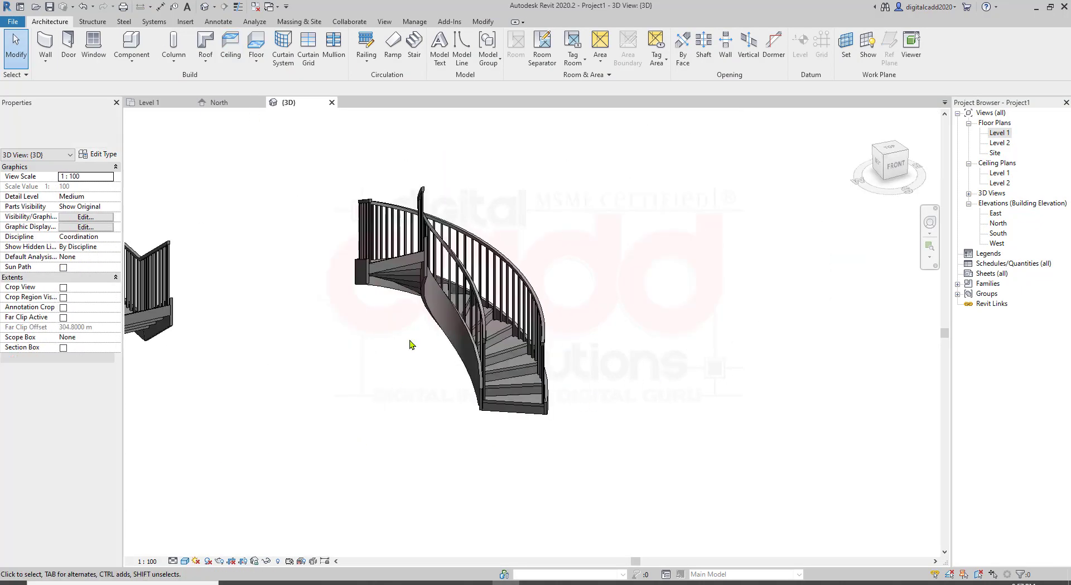
{"action": "scroll", "coordinate": [520, 272], "scroll_direction": "up", "scroll_amount": 2}
{"action": "mouse_move", "coordinate": [361, 370]}
{"action": "middle_mouse_down", "text": "shift"}
{"action": "mouse_move", "coordinate": [357, 391]}
{"action": "mouse_move", "coordinate": [420, 317]}
{"action": "mouse_move", "coordinate": [471, 160]}
{"action": "mouse_move", "coordinate": [343, 459]}
{"action": "middle_mouse_up", "text": "shift"}
{"action": "double_click", "coordinate": [1002, 133]}
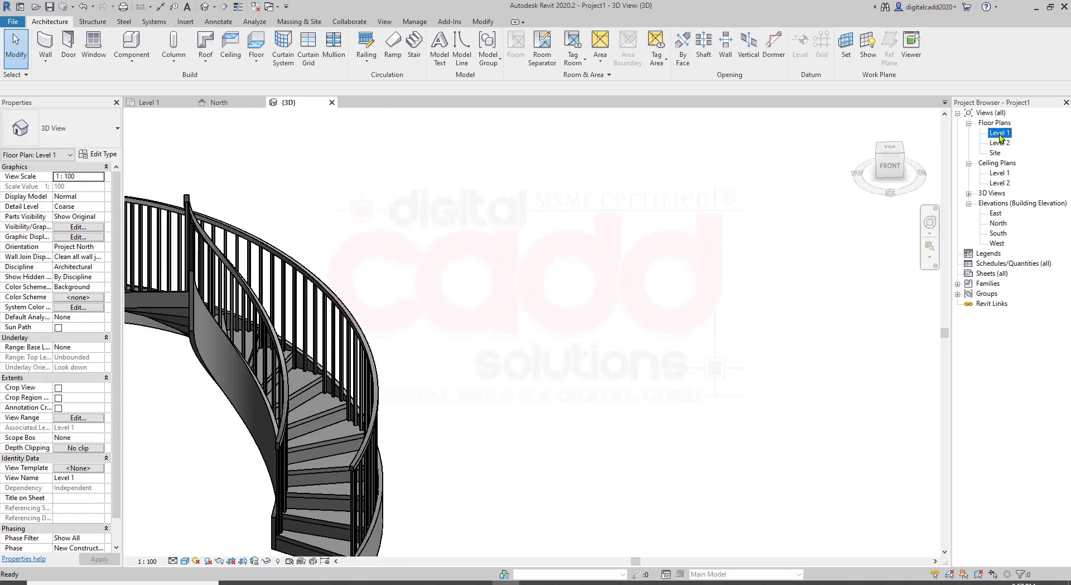
{"action": "scroll", "coordinate": [521, 417], "scroll_direction": "down", "scroll_amount": 2}
{"action": "middle_click_drag", "start_coordinate": [521, 417], "coordinate": [398, 405]}
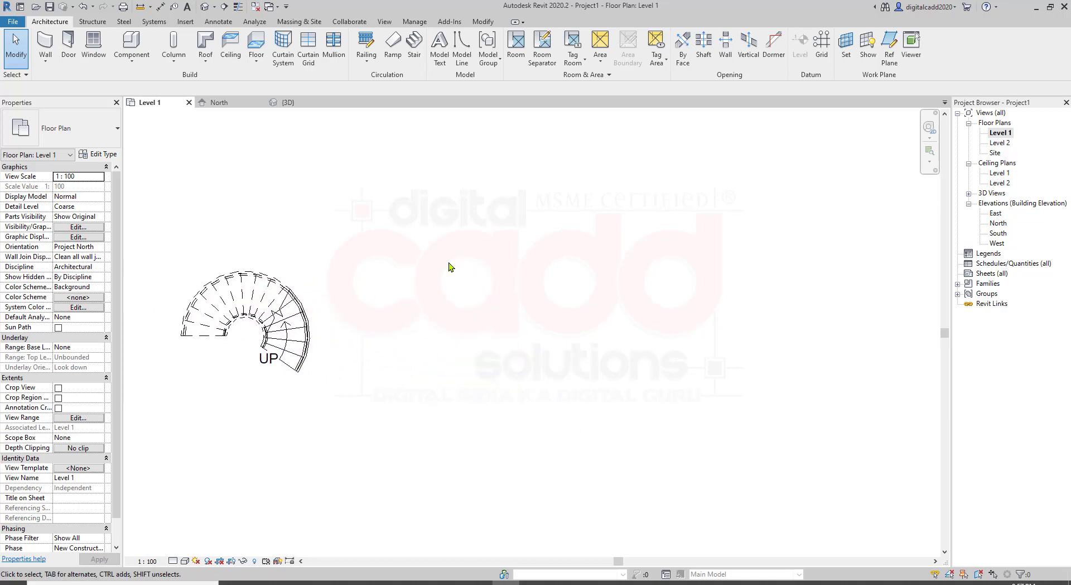
- Start another stair and sketch a 16-riser spiral run by its centre, start and end points
{"action": "left_click", "coordinate": [414, 59]}
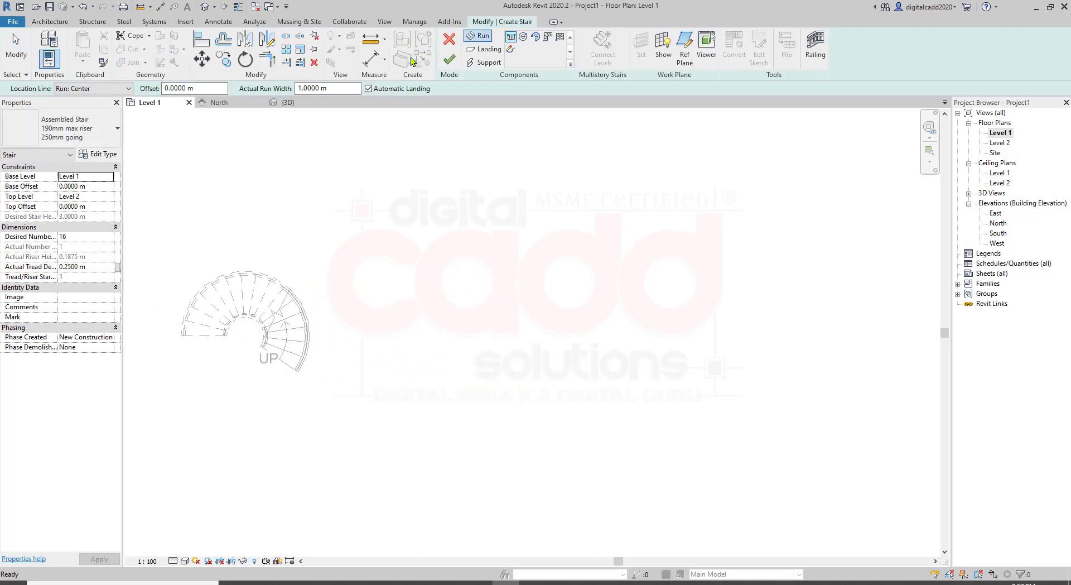
{"action": "left_click", "coordinate": [536, 40]}
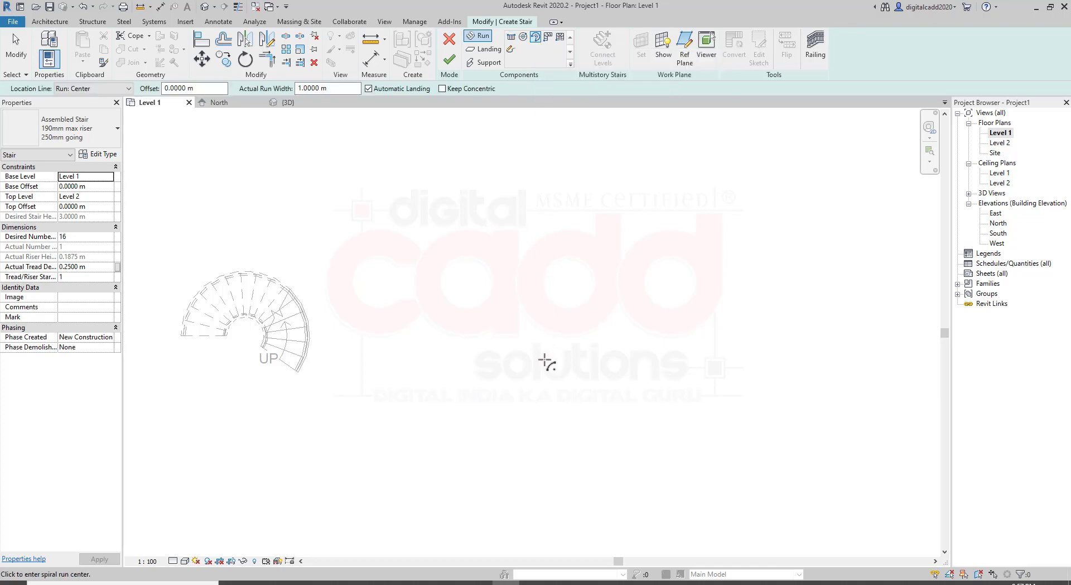
{"action": "left_click", "coordinate": [564, 390]}
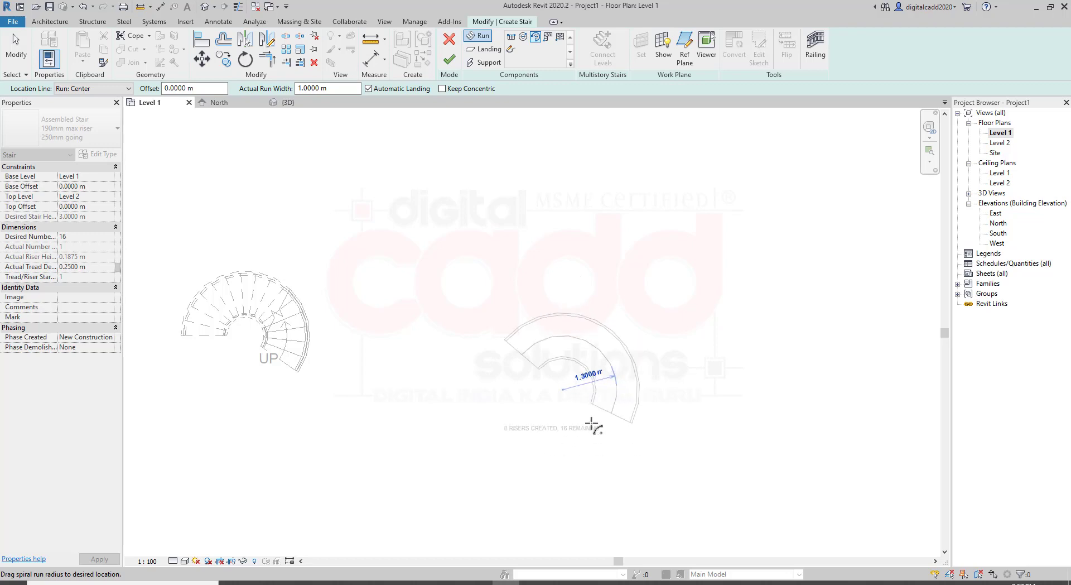
{"action": "left_click", "coordinate": [593, 437]}
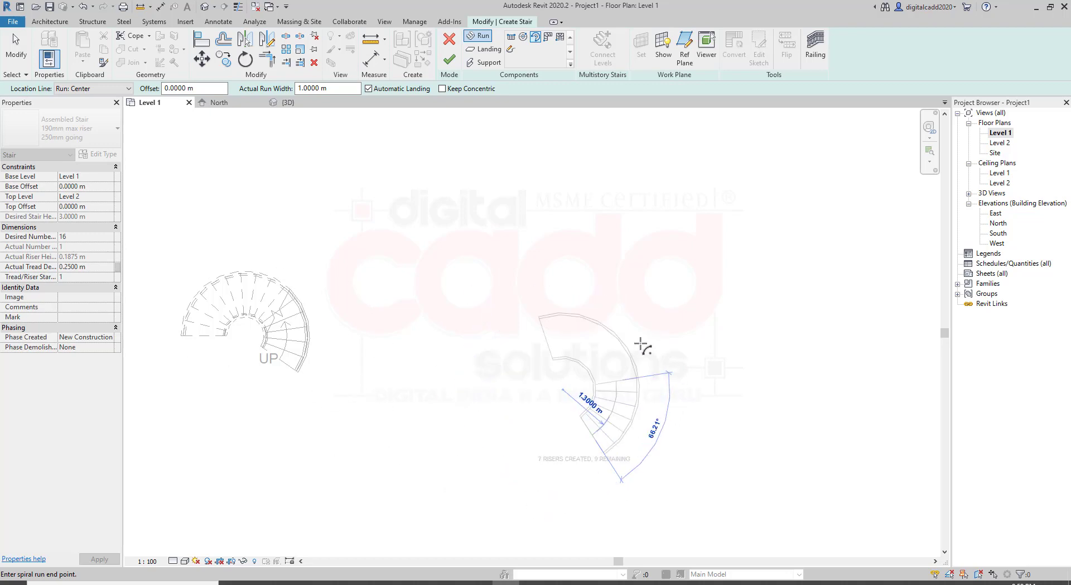
{"action": "left_click", "coordinate": [602, 277]}
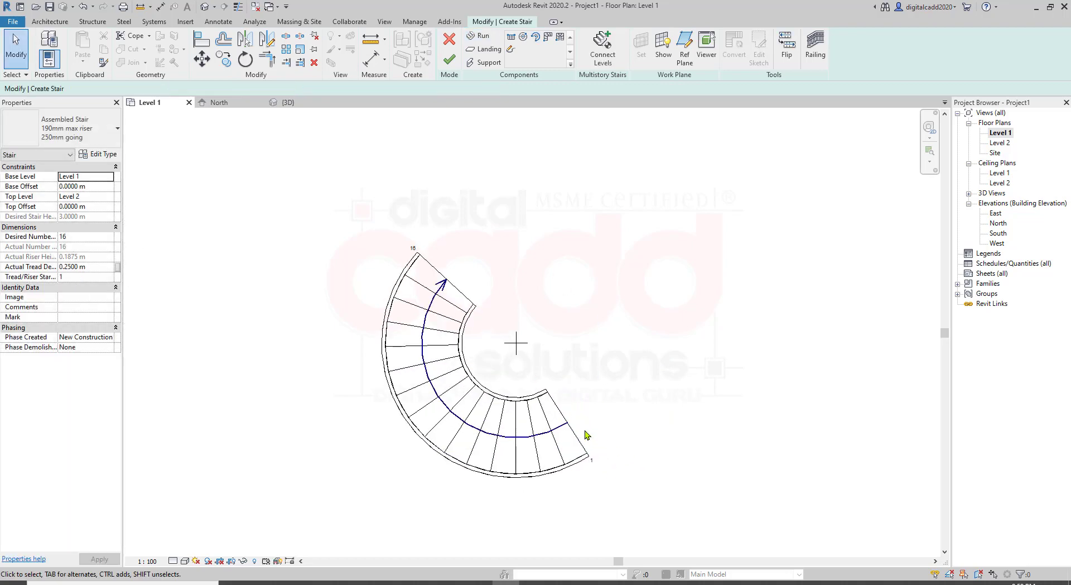
- Widen the spiral run with its edge handles to about 1.2473 m
{"action": "left_click", "coordinate": [512, 408]}
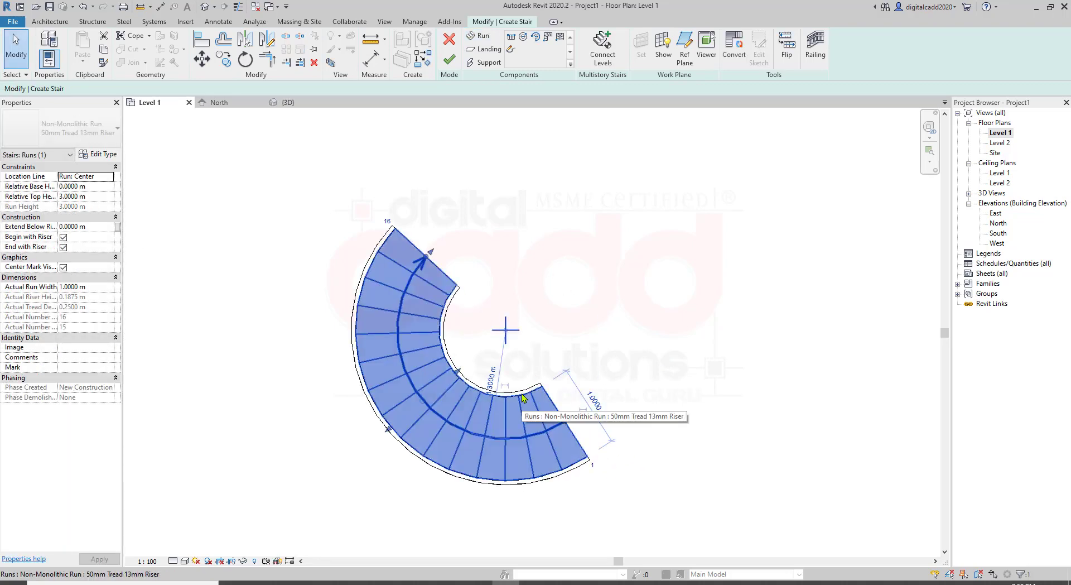
{"action": "left_click_drag", "start_coordinate": [456, 377], "coordinate": [488, 366]}
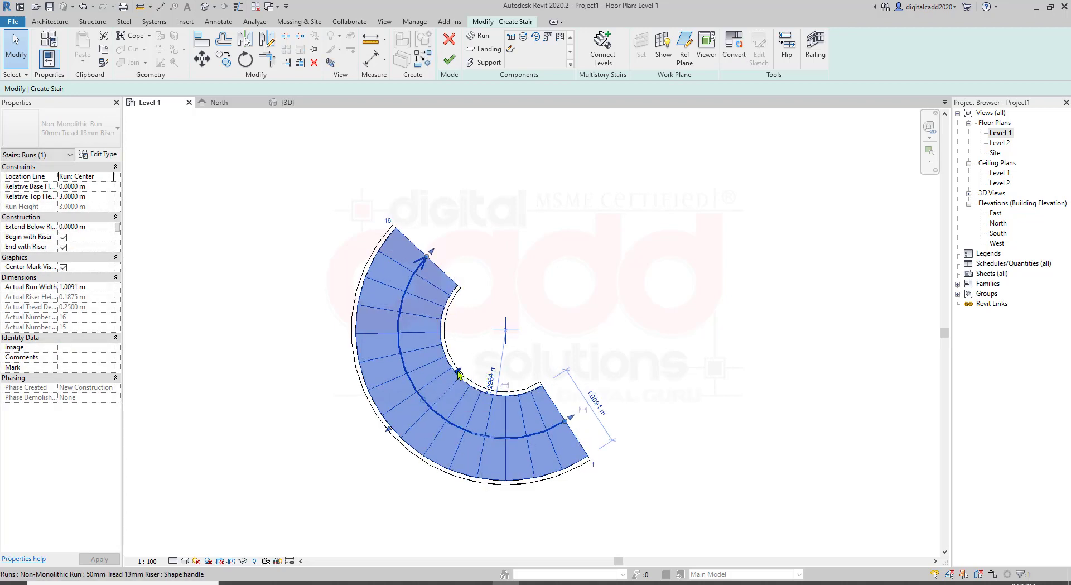
{"action": "left_click_drag", "start_coordinate": [471, 364], "coordinate": [472, 356]}
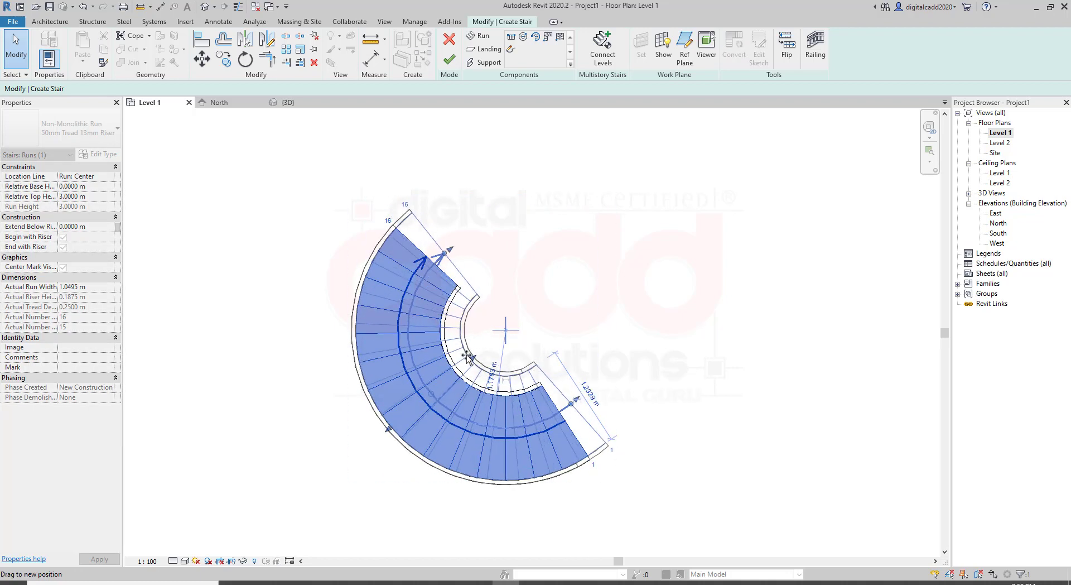
{"action": "left_click_drag", "start_coordinate": [472, 355], "coordinate": [470, 358]}
{"action": "left_click", "coordinate": [703, 399]}
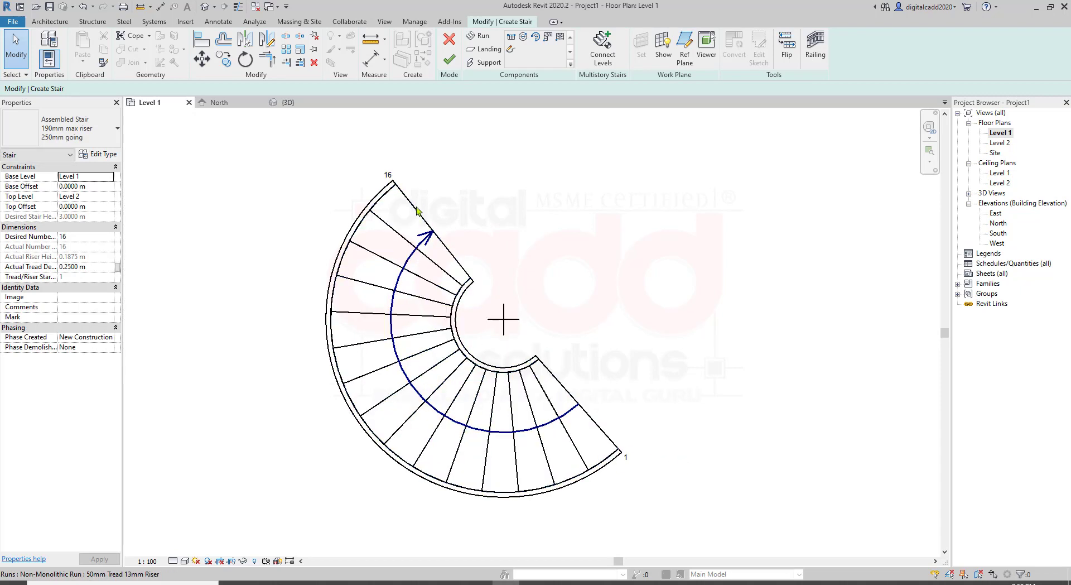
- Re-sweep the spiral from step 1 at the bottom to step 16 on the right, width 1.2816 m
{"action": "left_click", "coordinate": [401, 198]}
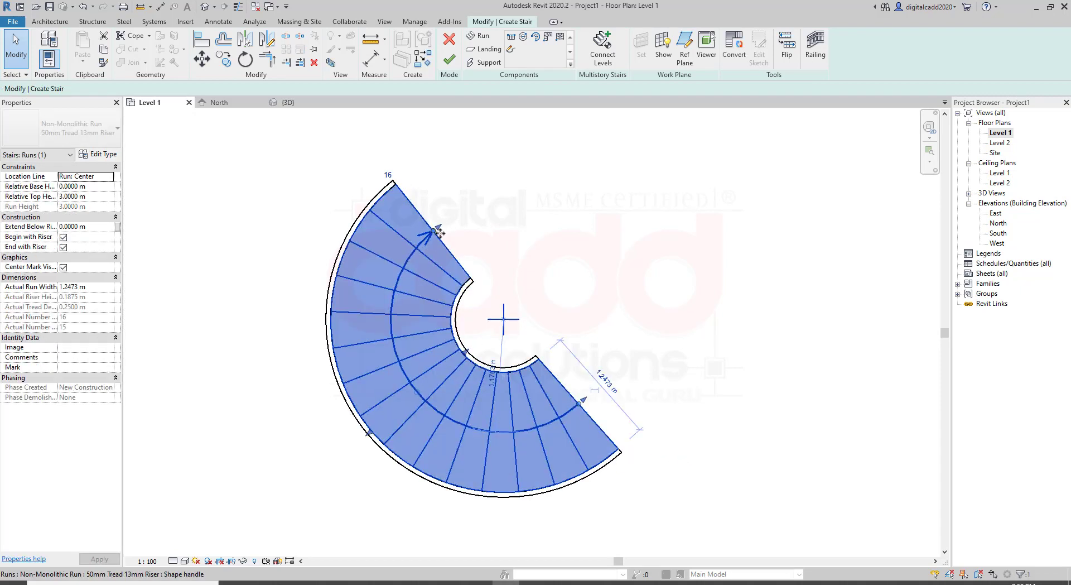
{"action": "mouse_move", "coordinate": [439, 231]}
{"action": "left_mouse_down"}
{"action": "mouse_move", "coordinate": [524, 225]}
{"action": "mouse_move", "coordinate": [613, 351]}
{"action": "mouse_move", "coordinate": [517, 429]}
{"action": "left_mouse_up"}
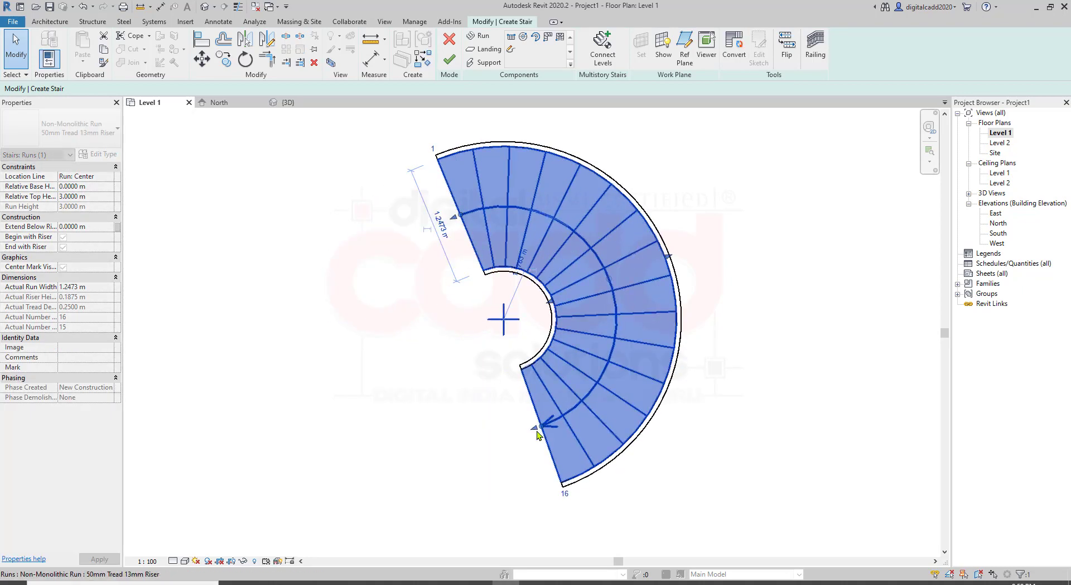
{"action": "left_click_drag", "start_coordinate": [461, 216], "coordinate": [426, 423]}
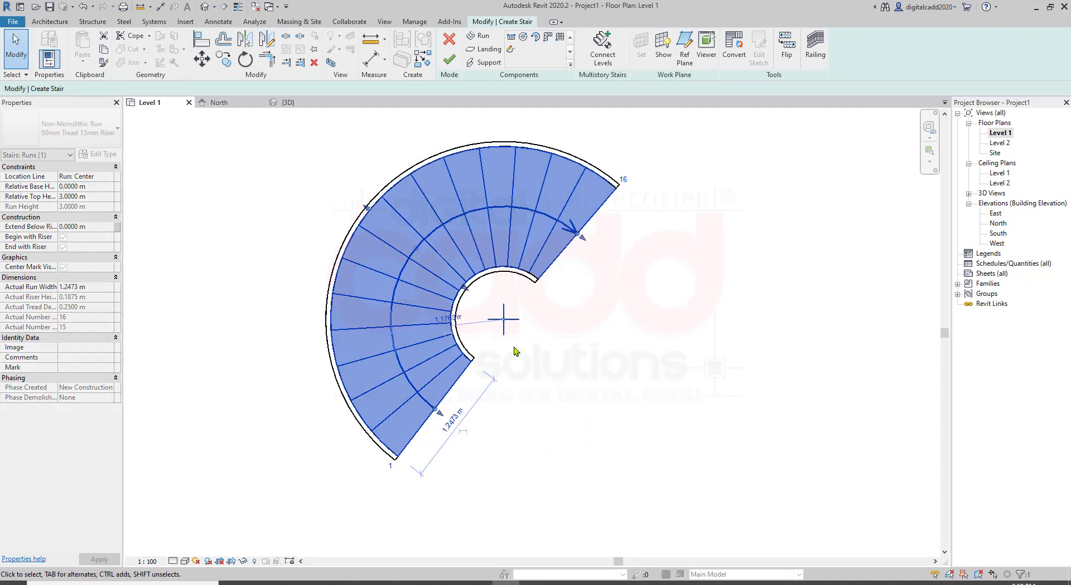
{"action": "middle_click_drag", "start_coordinate": [621, 350], "coordinate": [556, 408]}
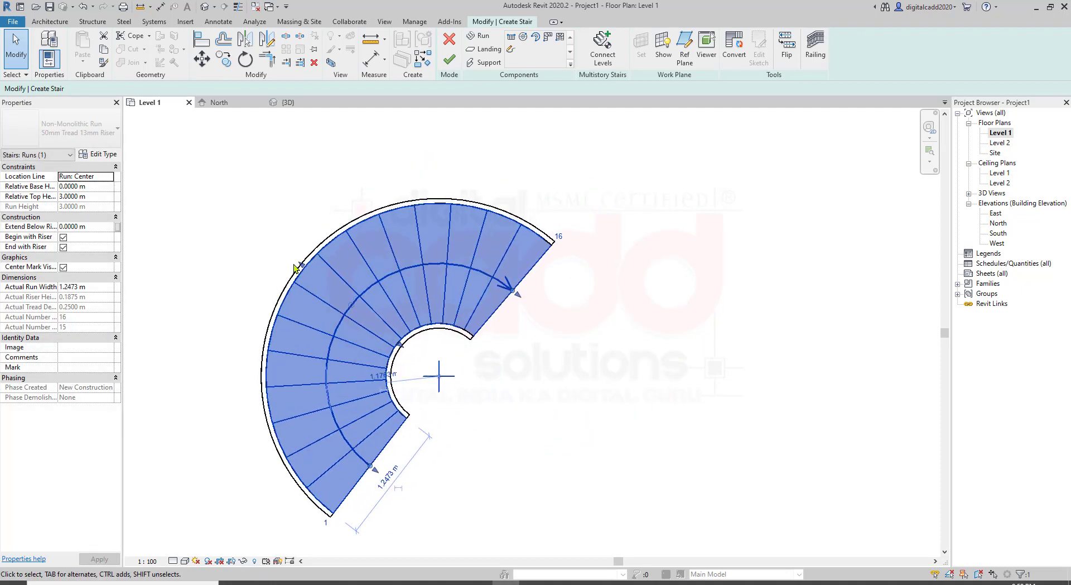
{"action": "mouse_move", "coordinate": [303, 263]}
{"action": "left_mouse_down"}
{"action": "mouse_move", "coordinate": [268, 202]}
{"action": "mouse_move", "coordinate": [290, 221]}
{"action": "left_mouse_up"}
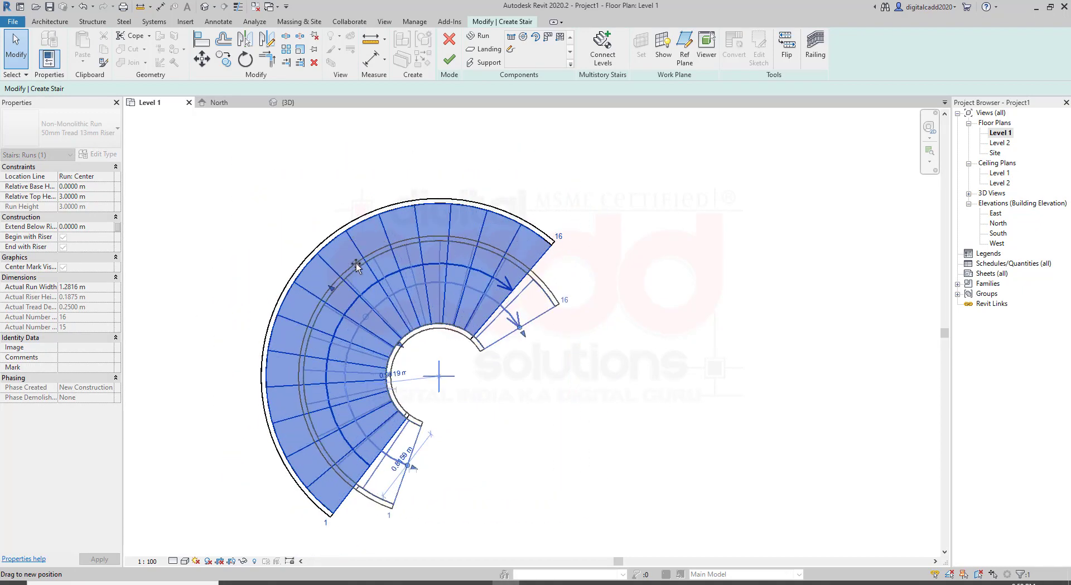
{"action": "left_click_drag", "start_coordinate": [290, 221], "coordinate": [356, 263]}
{"action": "left_click", "coordinate": [616, 385]}
{"action": "middle_click_drag", "start_coordinate": [530, 390], "coordinate": [455, 358]}
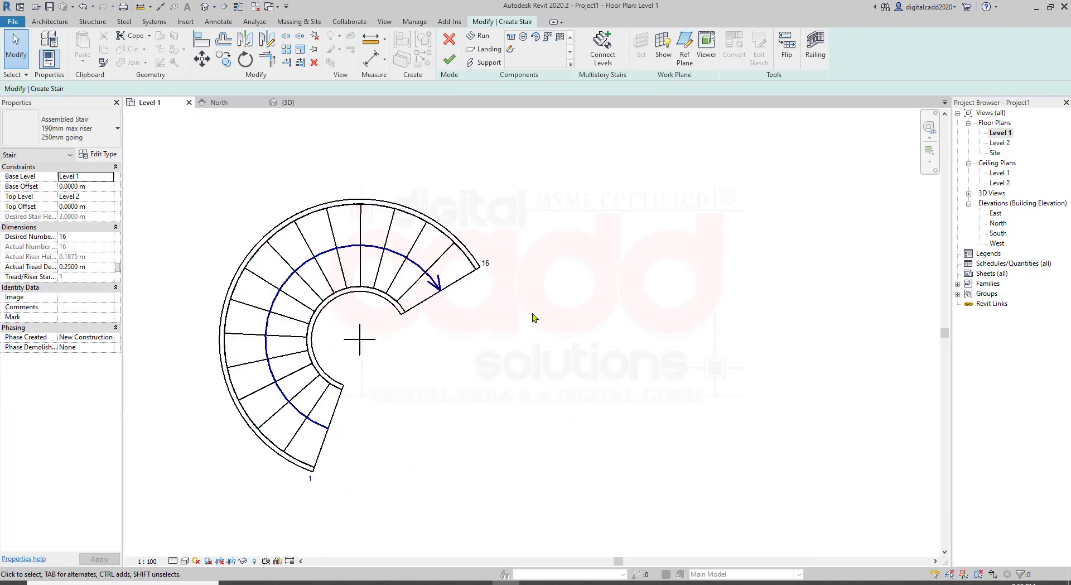
- Place an L-shaped 16-riser winder run to the right of the spiral stair
{"action": "left_click", "coordinate": [548, 39]}
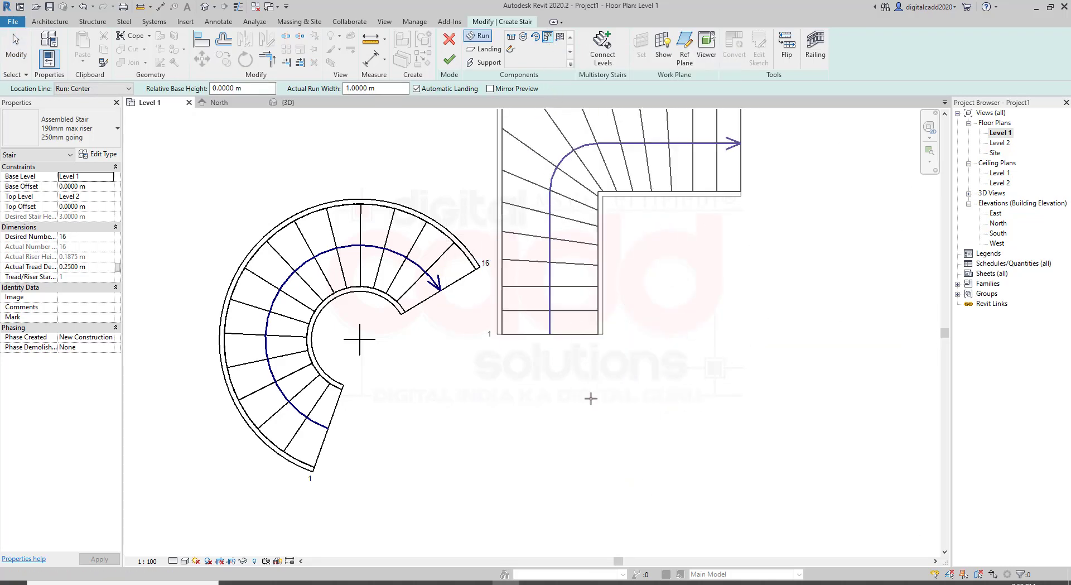
{"action": "left_click", "coordinate": [647, 433]}
{"action": "key", "text": "Escape"}
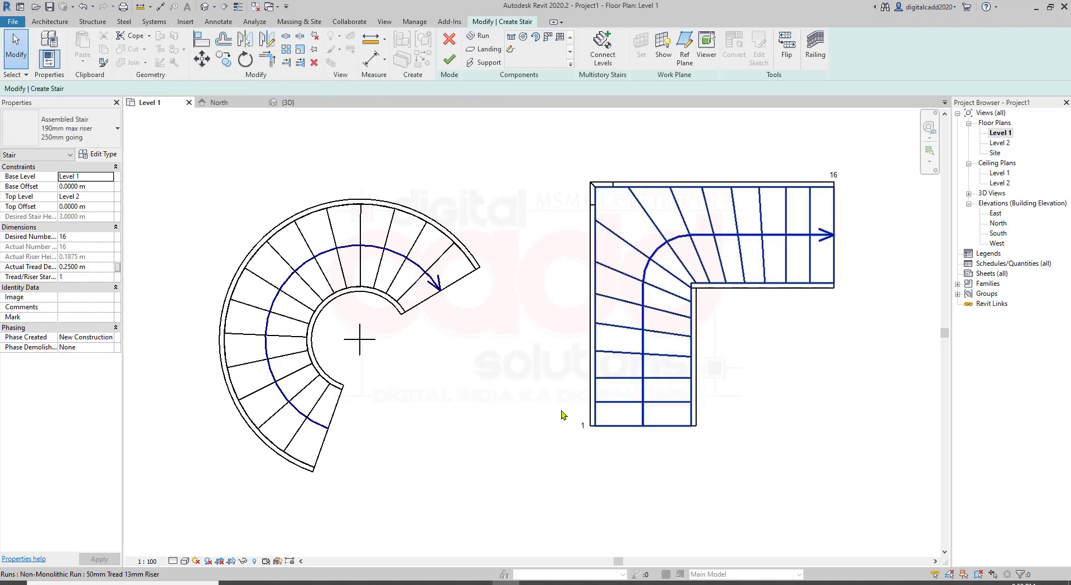
{"action": "scroll", "coordinate": [324, 349], "scroll_direction": "down", "scroll_amount": 2}
{"action": "scroll", "coordinate": [630, 364], "scroll_direction": "up", "scroll_amount": 1}
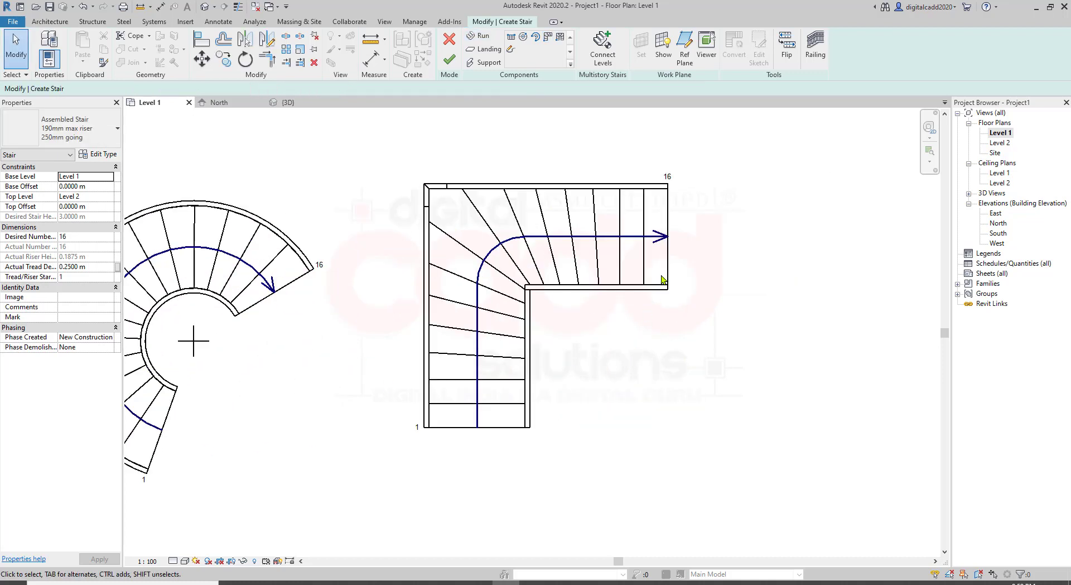
{"action": "scroll", "coordinate": [681, 298], "scroll_direction": "up", "scroll_amount": 1}
{"action": "scroll", "coordinate": [405, 497], "scroll_direction": "up", "scroll_amount": 1}
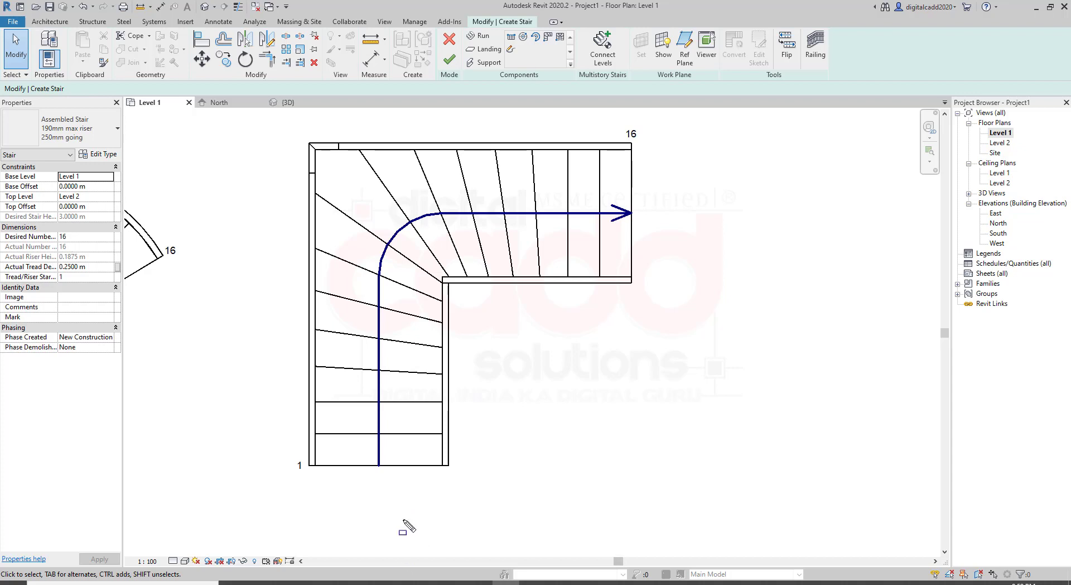
- Make several drag adjustments around the winder run sketch, then clear the selection
{"action": "left_click_drag", "start_coordinate": [291, 380], "coordinate": [474, 480]}
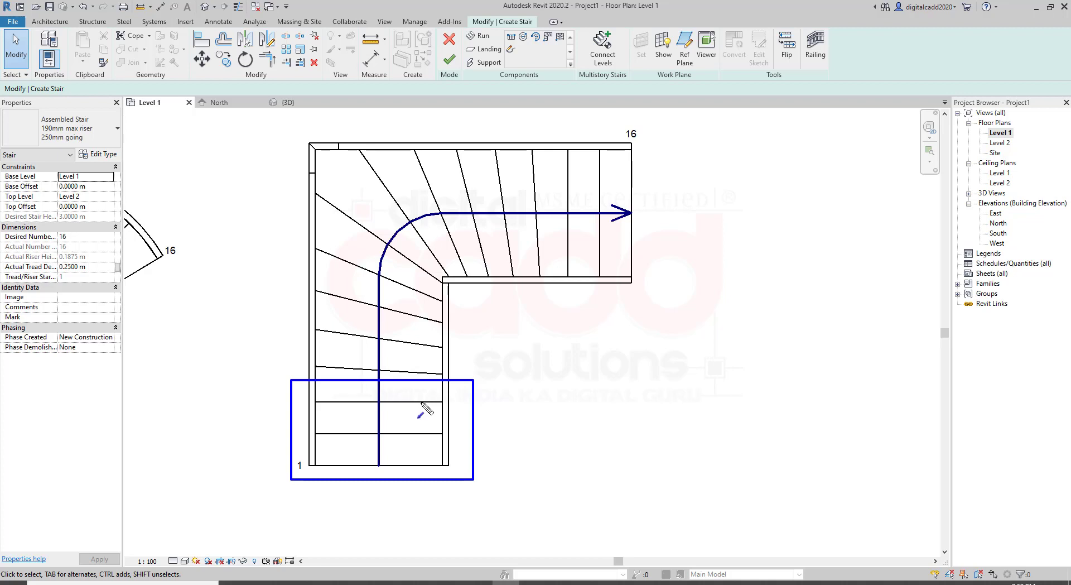
{"action": "mouse_move", "coordinate": [421, 403]}
{"action": "left_mouse_down"}
{"action": "mouse_move", "coordinate": [421, 434]}
{"action": "mouse_move", "coordinate": [398, 448]}
{"action": "mouse_move", "coordinate": [398, 464]}
{"action": "left_mouse_up"}
{"action": "mouse_move", "coordinate": [567, 186]}
{"action": "left_mouse_down"}
{"action": "mouse_move", "coordinate": [598, 185]}
{"action": "mouse_move", "coordinate": [634, 210]}
{"action": "left_mouse_up"}
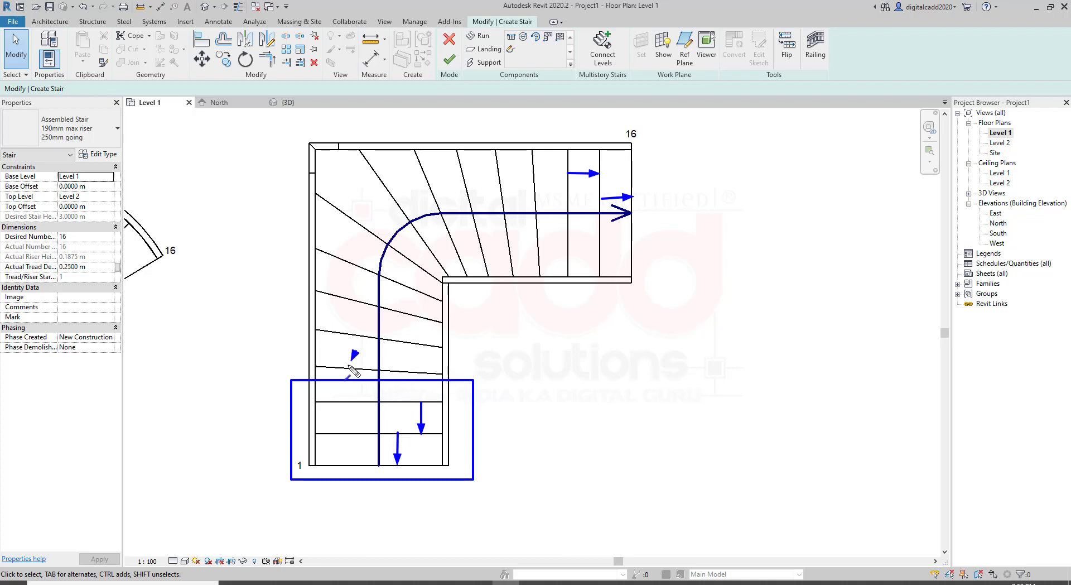
{"action": "left_click_drag", "start_coordinate": [357, 354], "coordinate": [351, 365]}
{"action": "mouse_move", "coordinate": [371, 306]}
{"action": "left_mouse_down"}
{"action": "mouse_move", "coordinate": [357, 326]}
{"action": "mouse_move", "coordinate": [411, 221]}
{"action": "mouse_move", "coordinate": [402, 211]}
{"action": "left_mouse_up"}
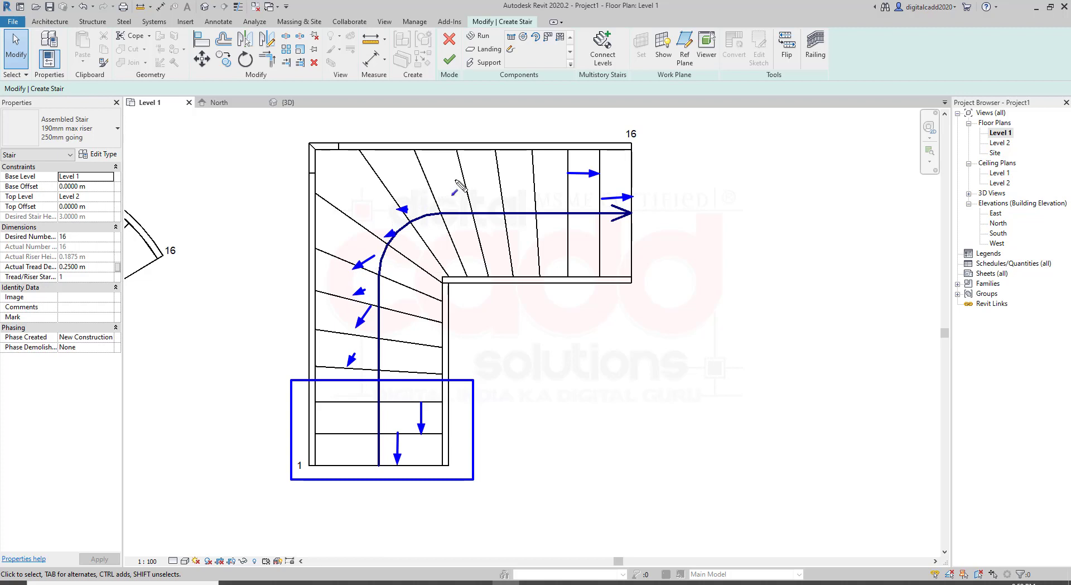
{"action": "left_click_drag", "start_coordinate": [455, 180], "coordinate": [430, 195]}
{"action": "left_click_drag", "start_coordinate": [416, 320], "coordinate": [413, 324]}
{"action": "key", "text": "Escape"}
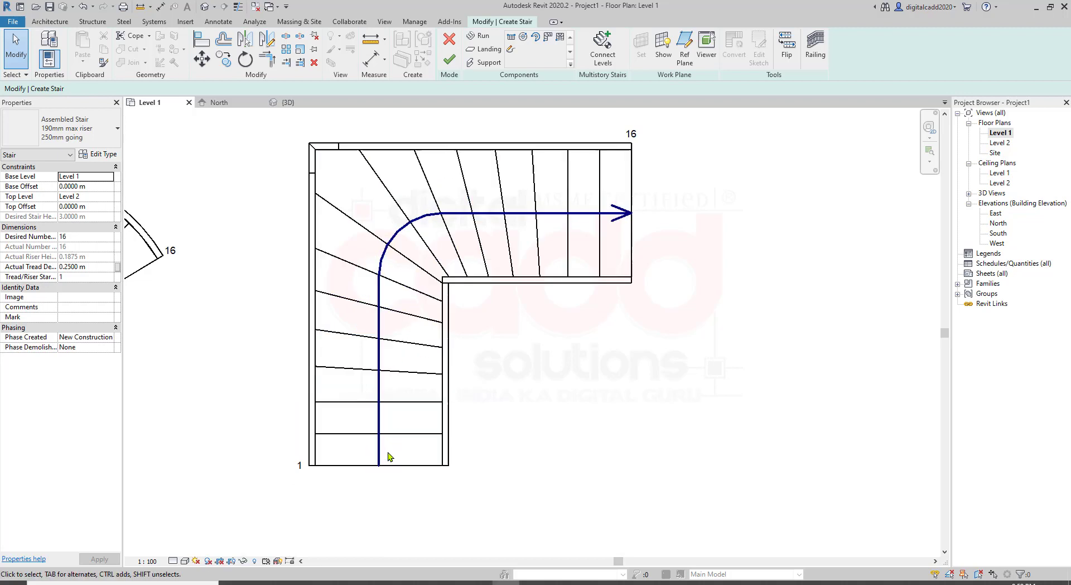
- Drag the winder's end handles to make the upper flight about 2.5670 m and the lower about 2.4053 m
{"action": "left_click", "coordinate": [389, 434]}
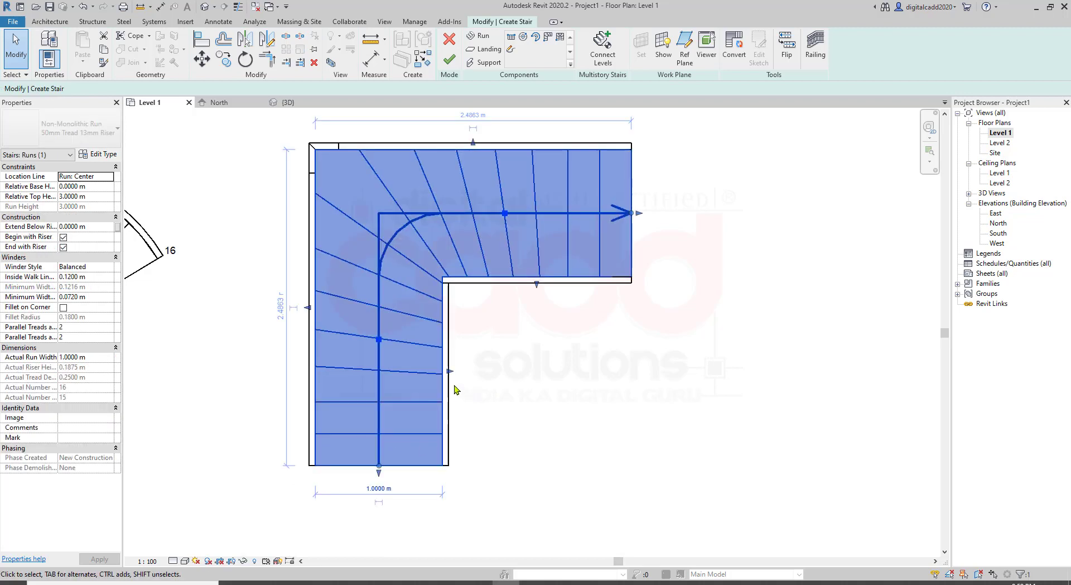
{"action": "middle_click_drag", "start_coordinate": [510, 334], "coordinate": [500, 356]}
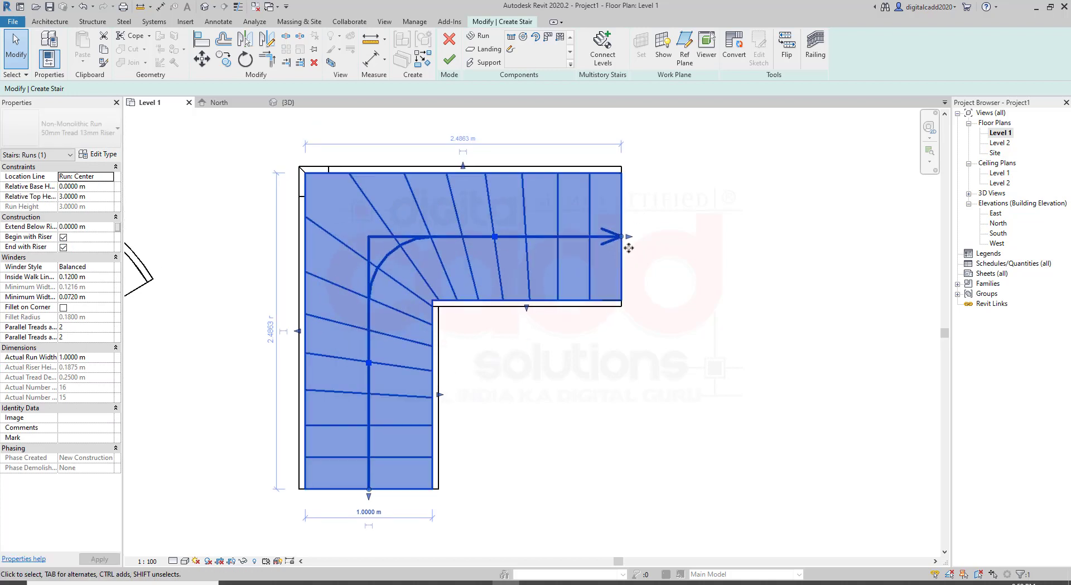
{"action": "left_click_drag", "start_coordinate": [635, 236], "coordinate": [651, 234]}
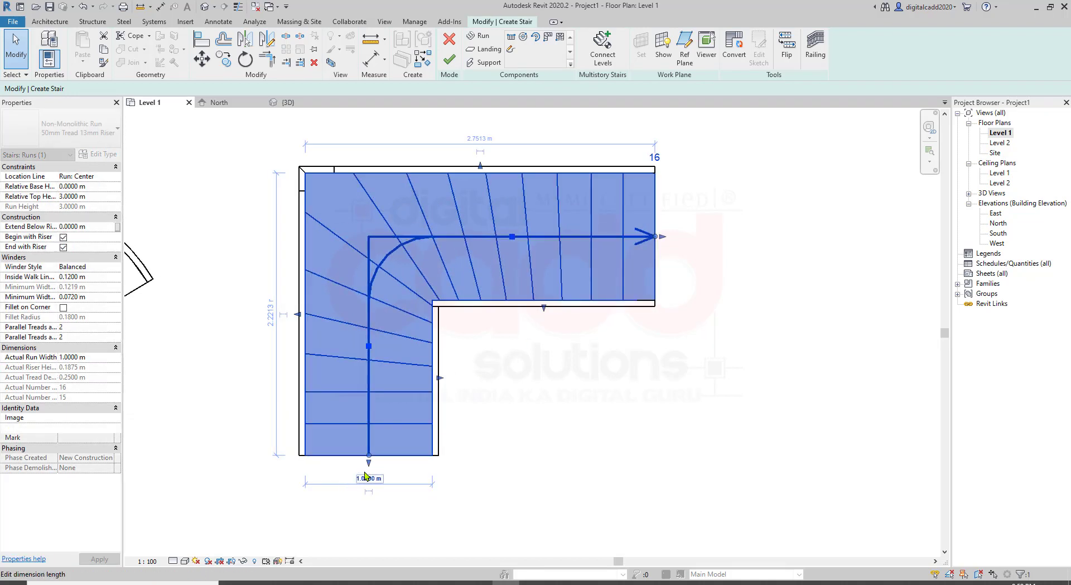
{"action": "left_click_drag", "start_coordinate": [369, 462], "coordinate": [368, 508]}
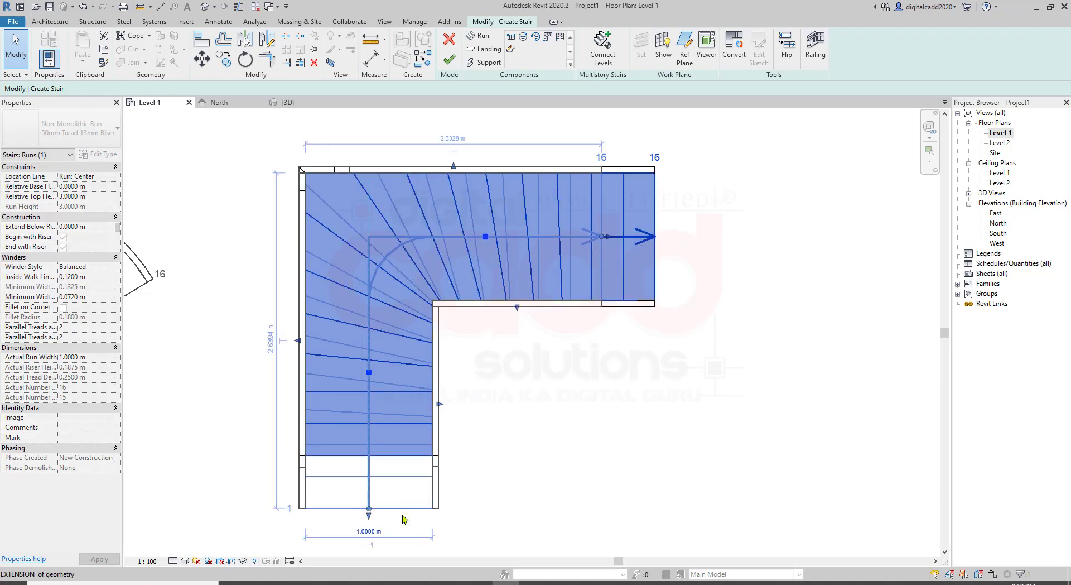
{"action": "left_click_drag", "start_coordinate": [609, 236], "coordinate": [632, 237]}
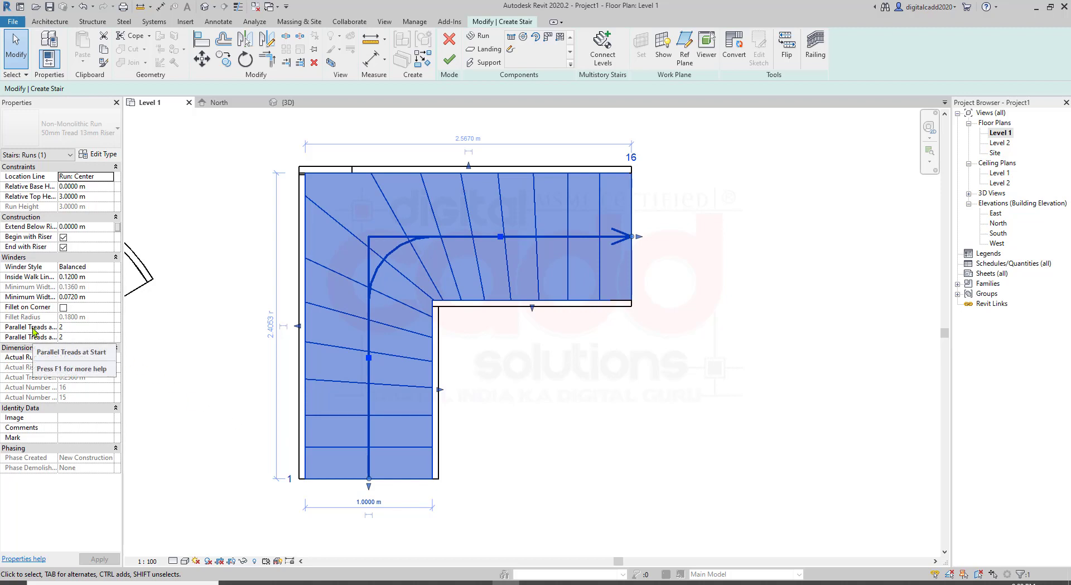
- Enter 4 for the winder run's parallel treads at start and commit the change
{"action": "left_click", "coordinate": [78, 332]}
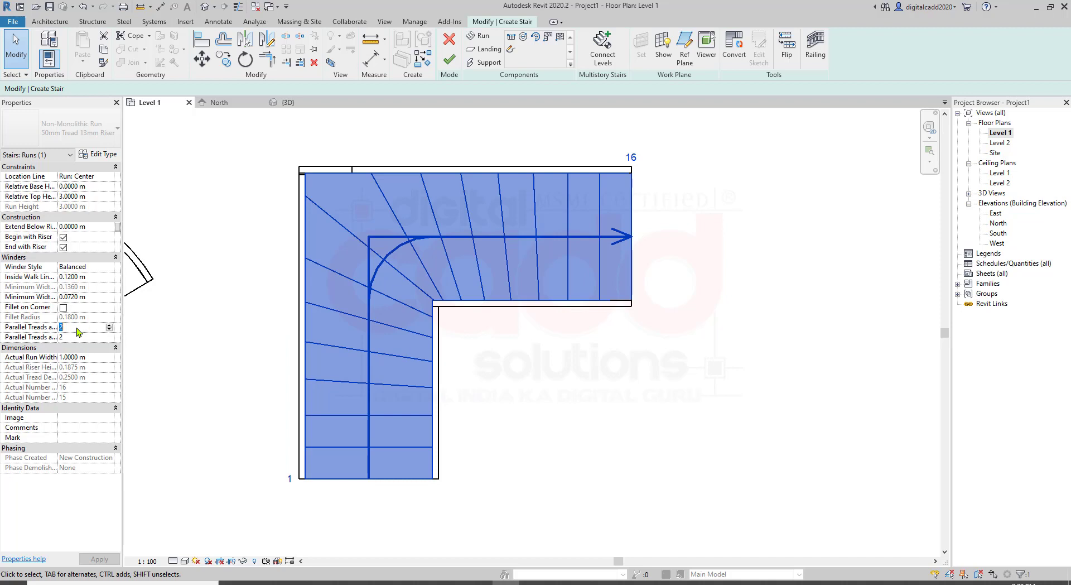
{"action": "type", "text": "4"}
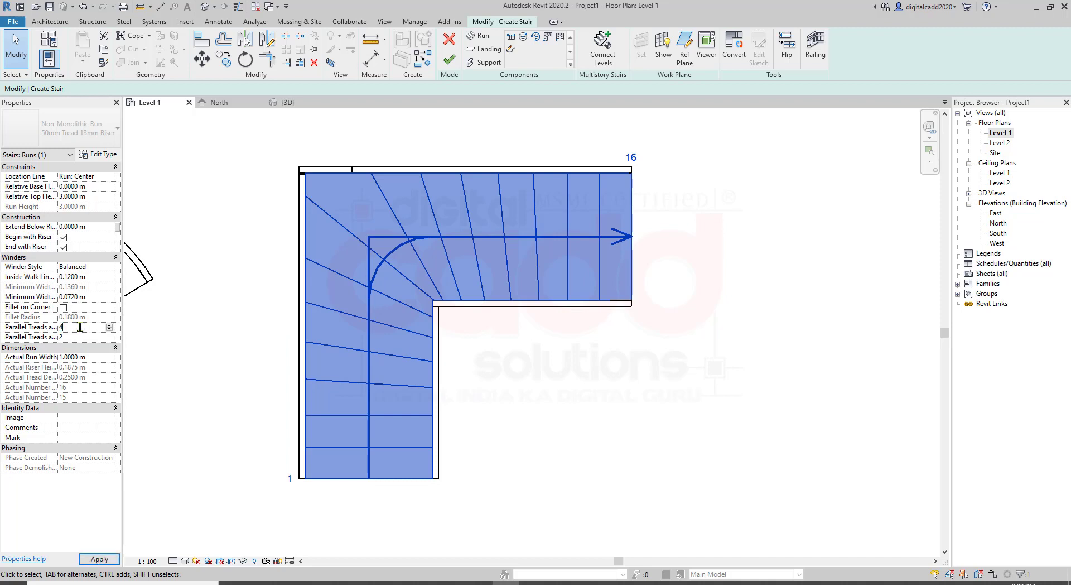
{"action": "left_click", "coordinate": [221, 365]}
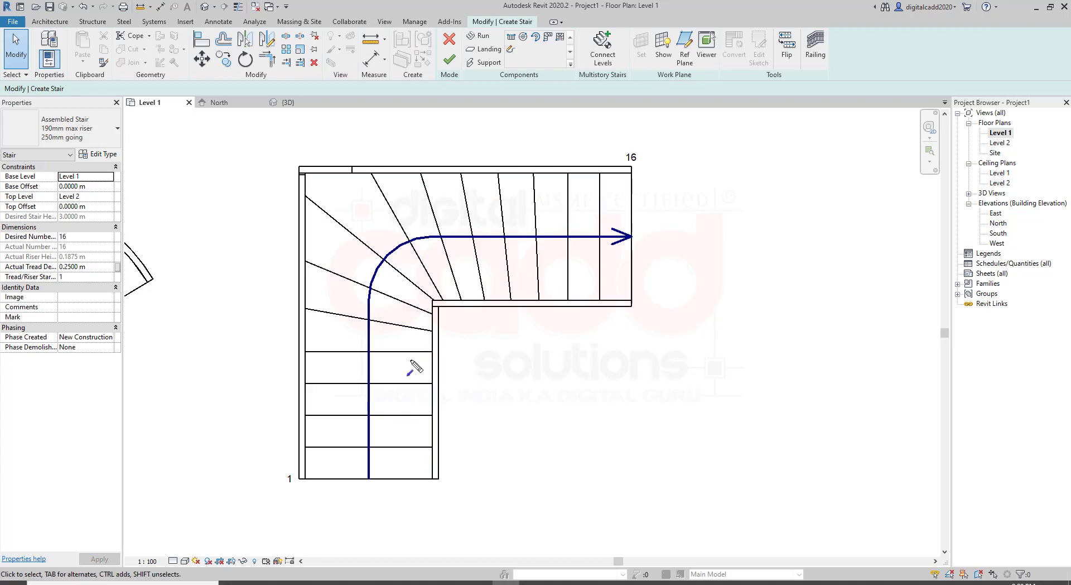
{"action": "mouse_move", "coordinate": [290, 339]}
{"action": "left_mouse_down"}
{"action": "mouse_move", "coordinate": [410, 485]}
{"action": "mouse_move", "coordinate": [453, 491]}
{"action": "left_mouse_up"}
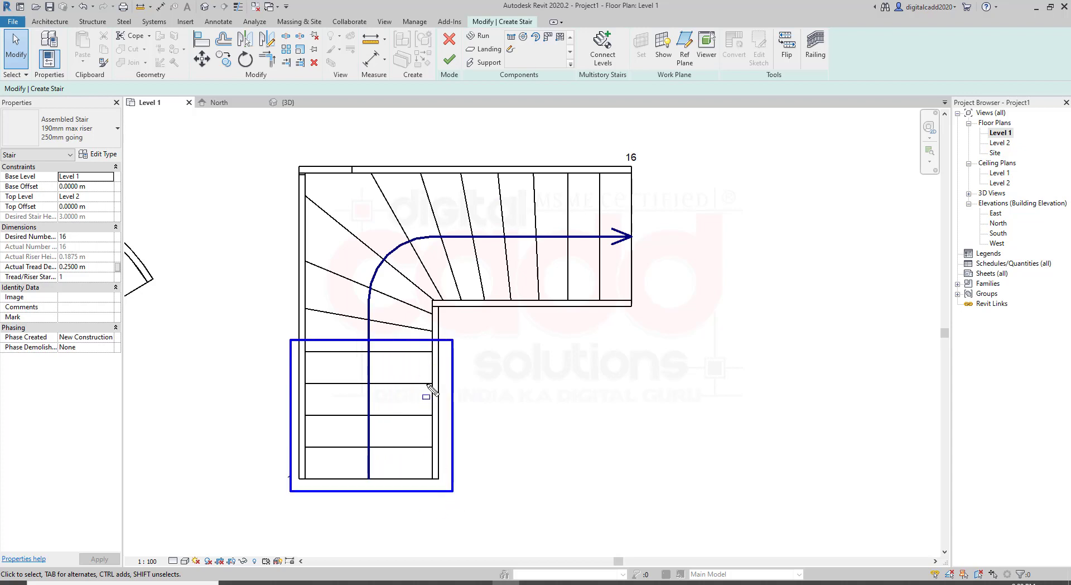
{"action": "left_click", "coordinate": [409, 364]}
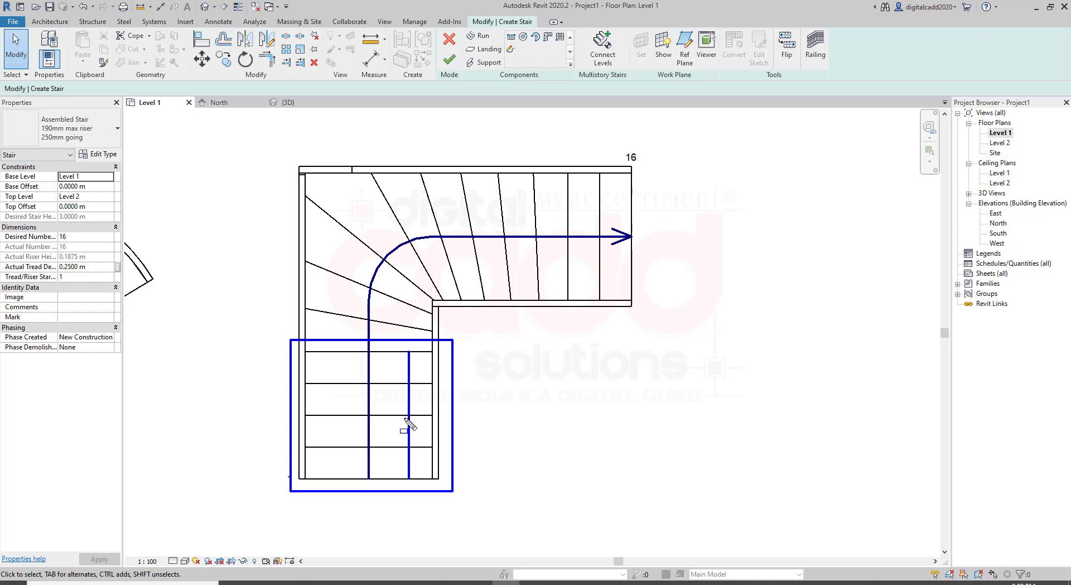
{"action": "left_click", "coordinate": [409, 478]}
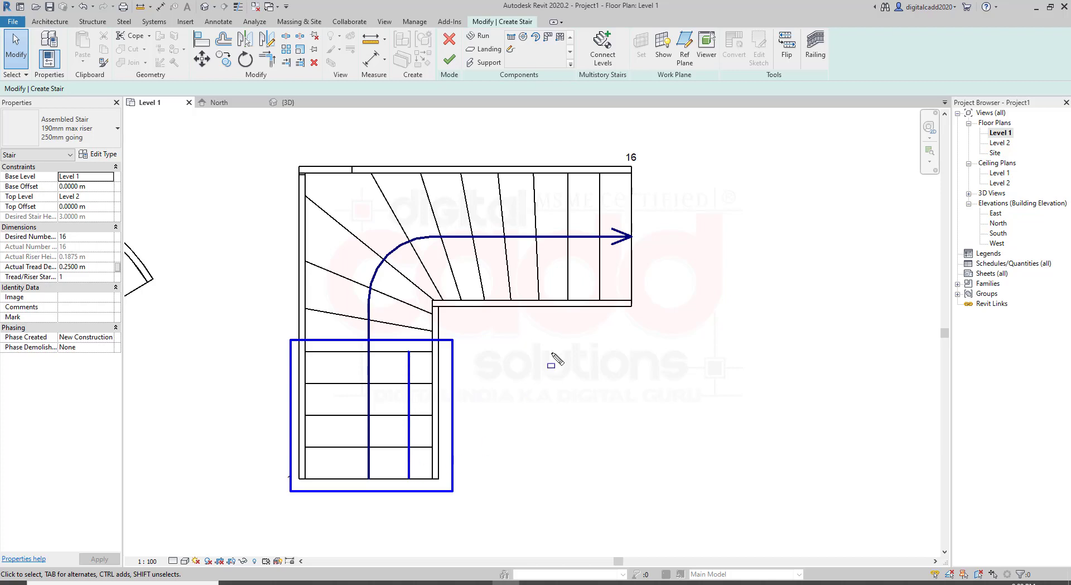
{"action": "left_click", "coordinate": [633, 207]}
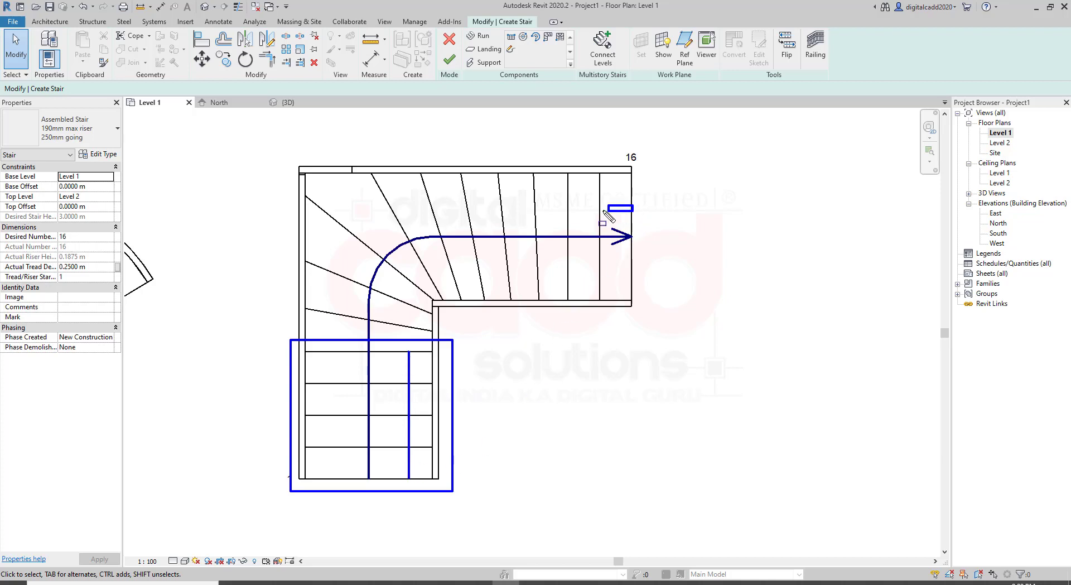
{"action": "left_click", "coordinate": [569, 206]}
{"action": "key", "text": "Escape"}
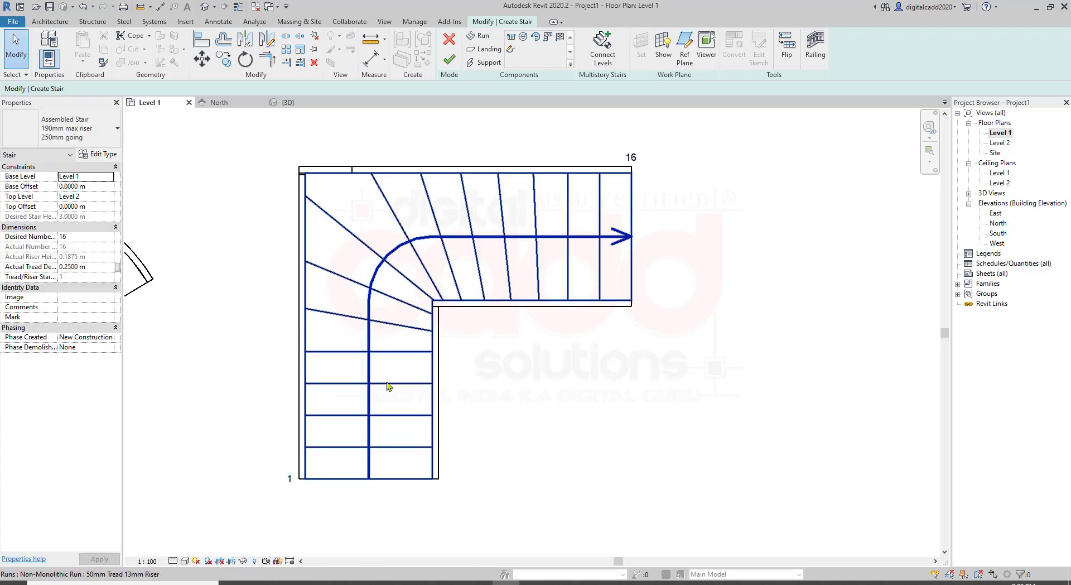
- Set the run's second Parallel Treads value to 4 and apply it
{"action": "left_click", "coordinate": [391, 388]}
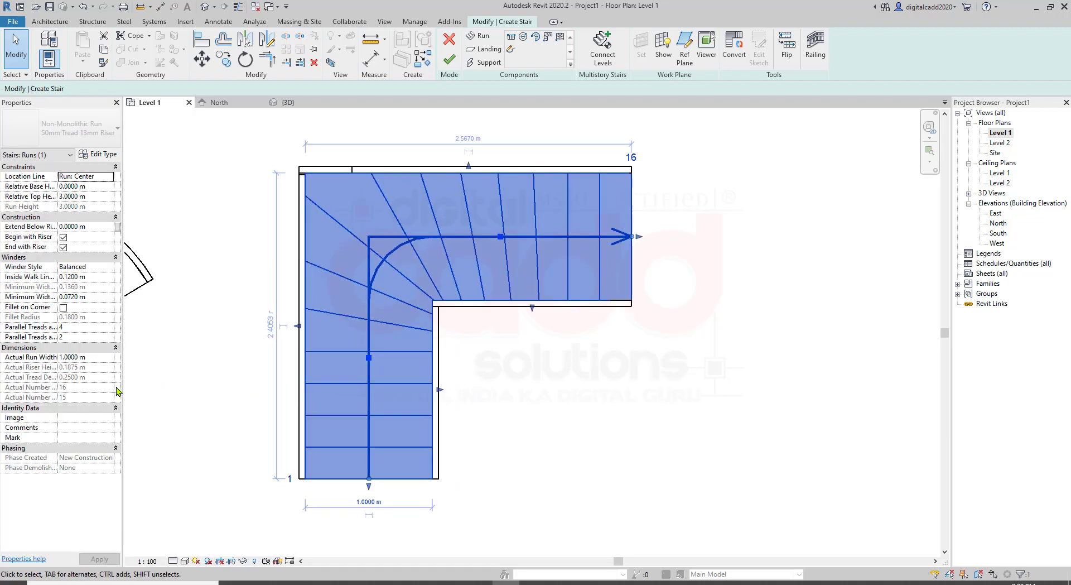
{"action": "left_click", "coordinate": [67, 337]}
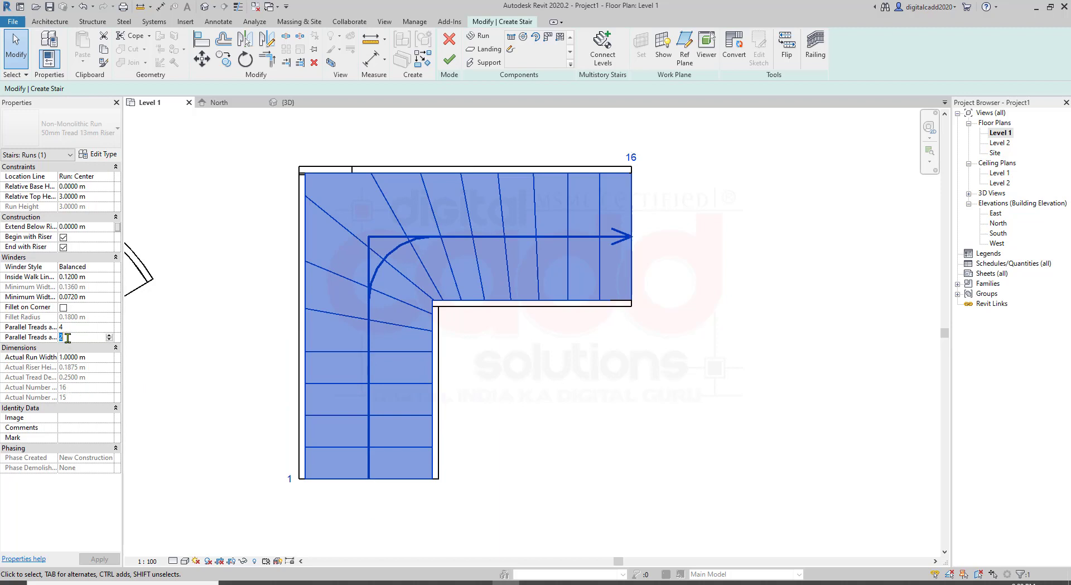
{"action": "type", "text": "4"}
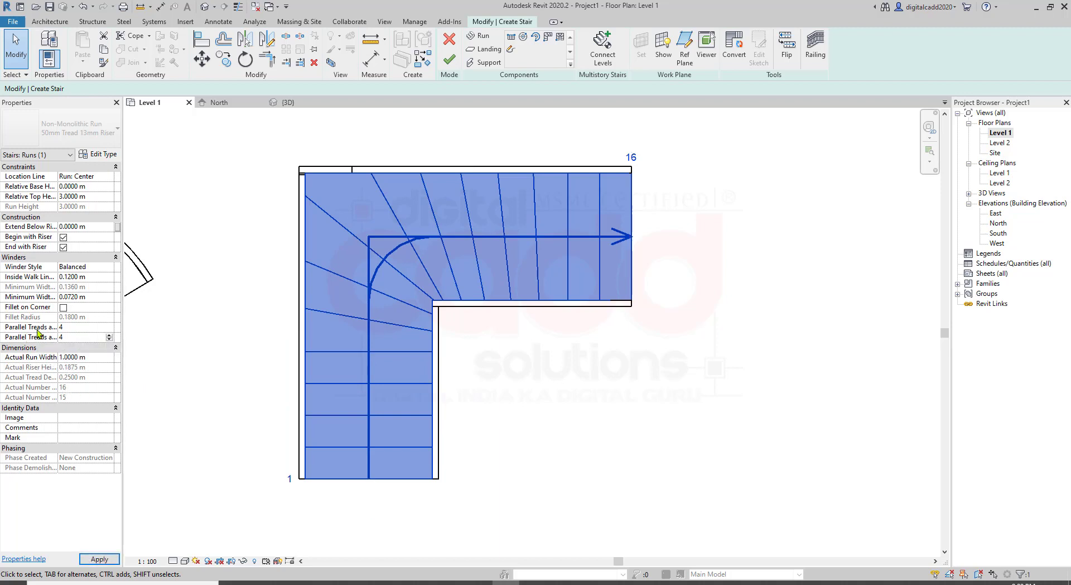
{"action": "key", "text": "Return"}
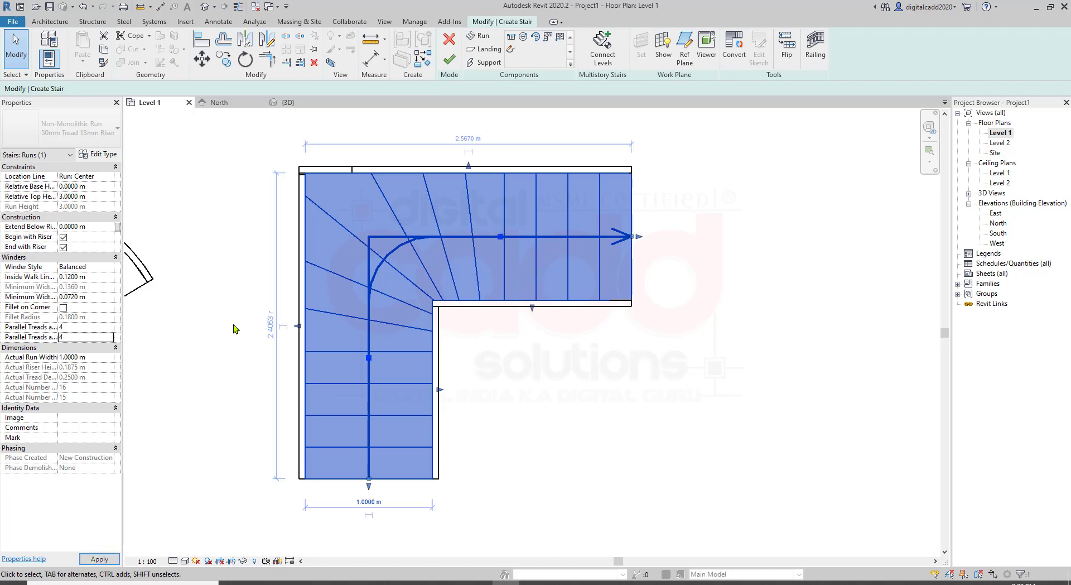
{"action": "key", "text": "Escape"}
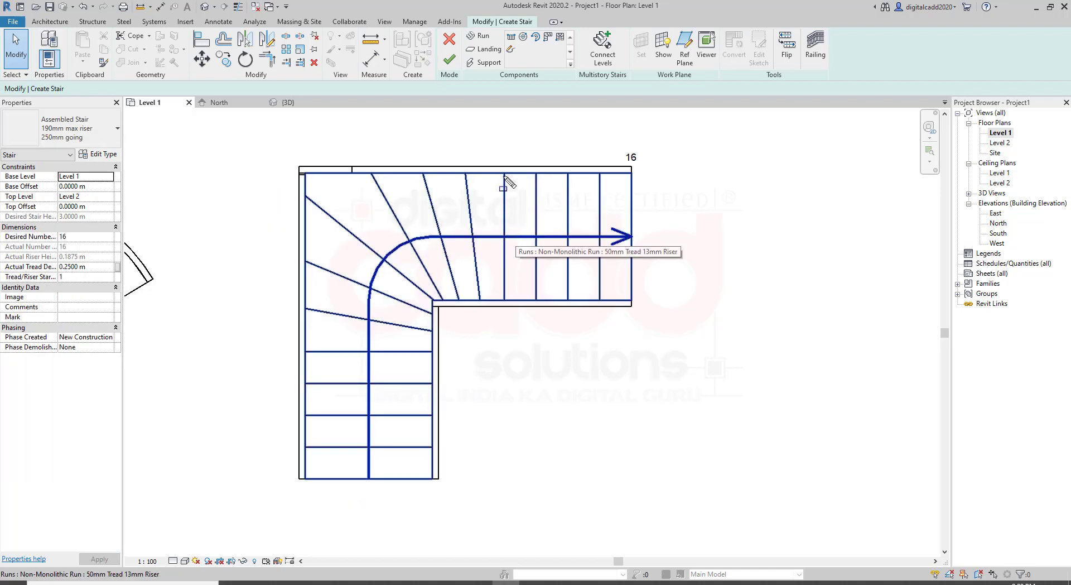
{"action": "mouse_move", "coordinate": [496, 153]}
{"action": "left_mouse_down"}
{"action": "mouse_move", "coordinate": [583, 287]}
{"action": "mouse_move", "coordinate": [654, 313]}
{"action": "left_mouse_up"}
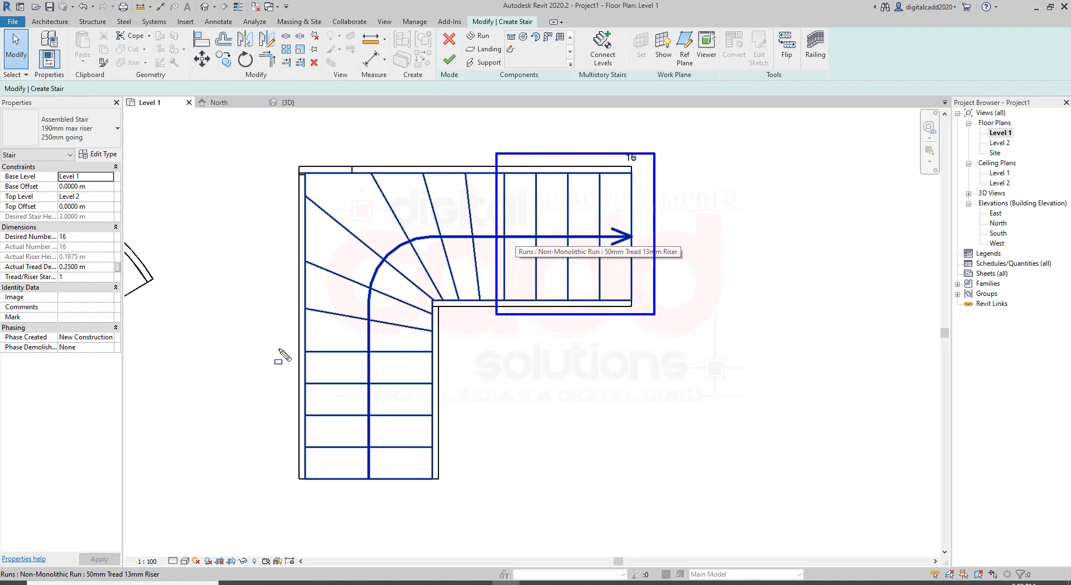
{"action": "left_click", "coordinate": [417, 333]}
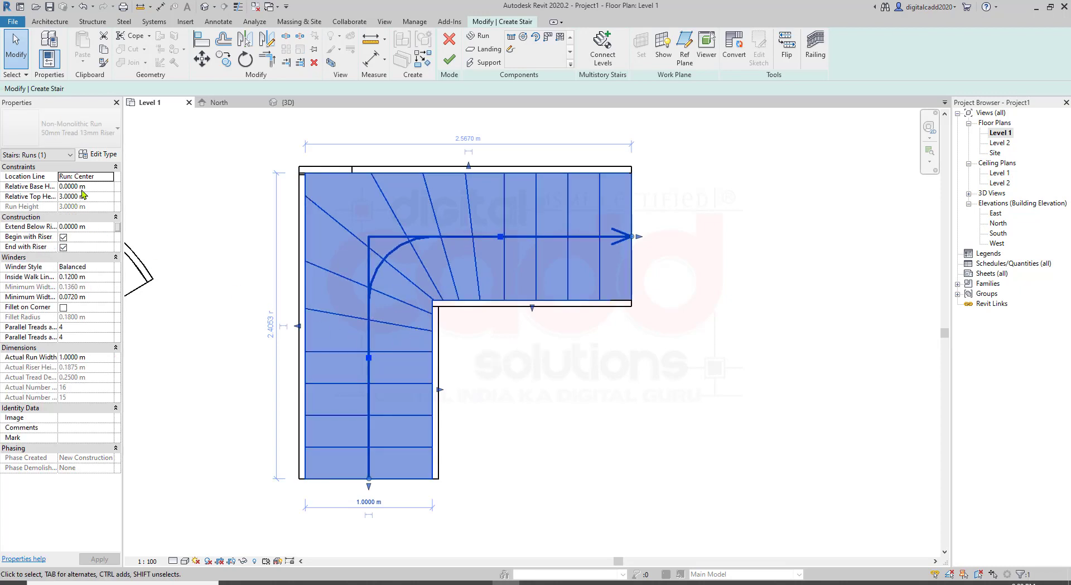
- Change the winder run's Location Line from Run: Center to Run: Left
{"action": "left_click", "coordinate": [98, 177]}
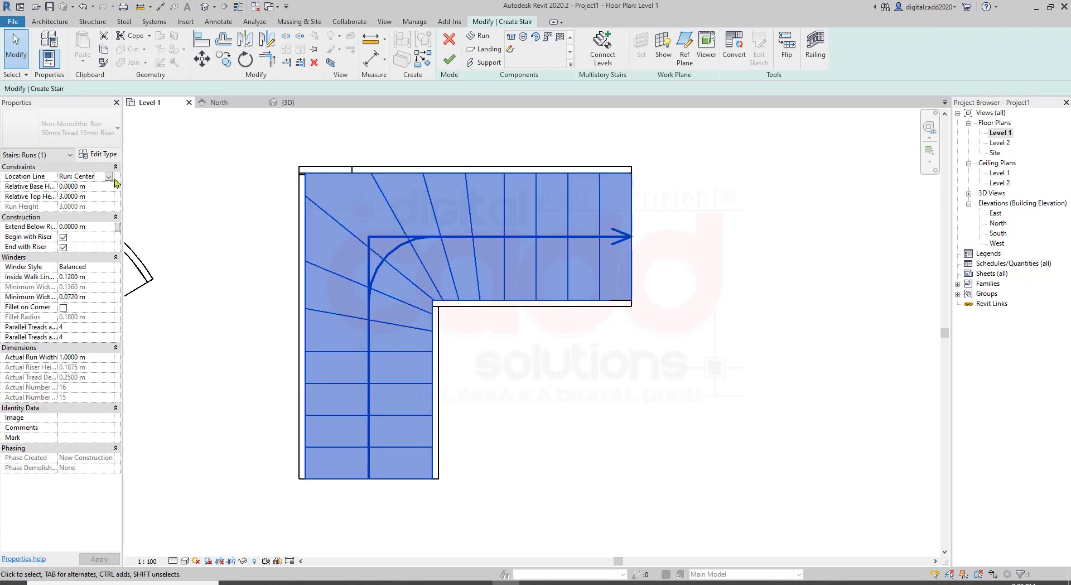
{"action": "left_click", "coordinate": [110, 177]}
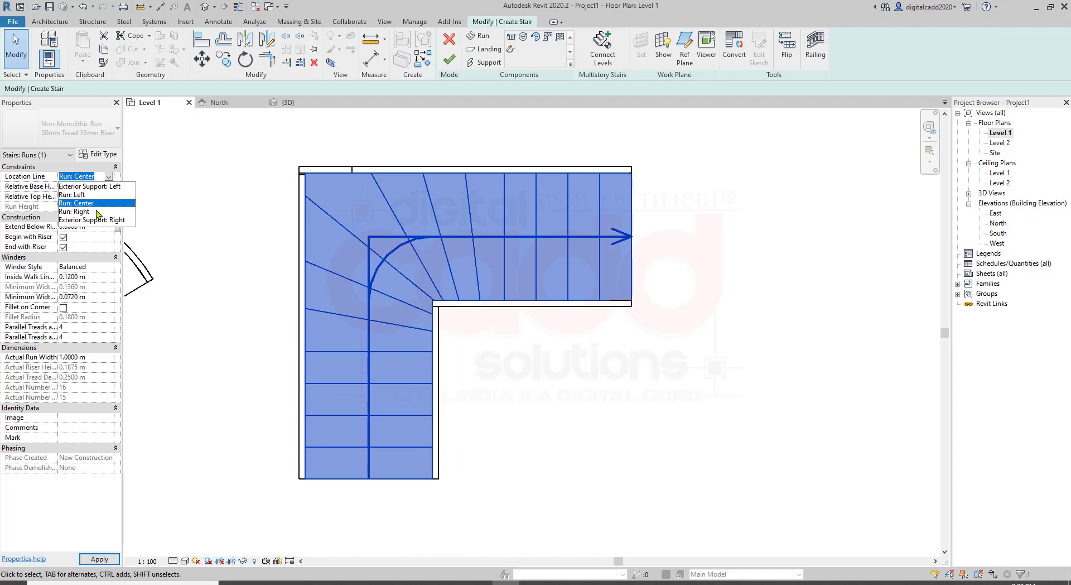
{"action": "left_click", "coordinate": [89, 195]}
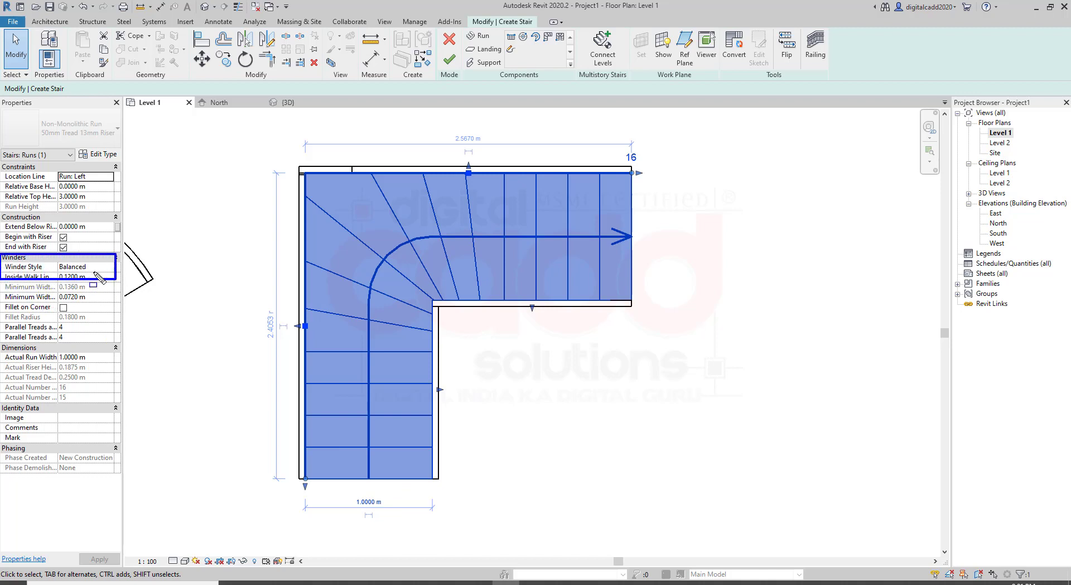
{"action": "left_click", "coordinate": [99, 267]}
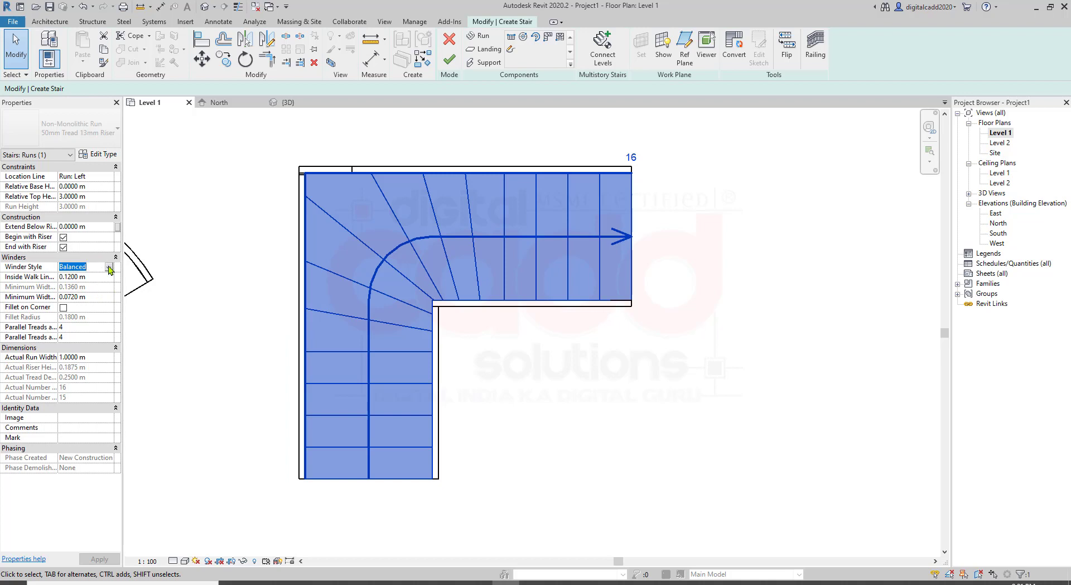
{"action": "left_click", "coordinate": [109, 268]}
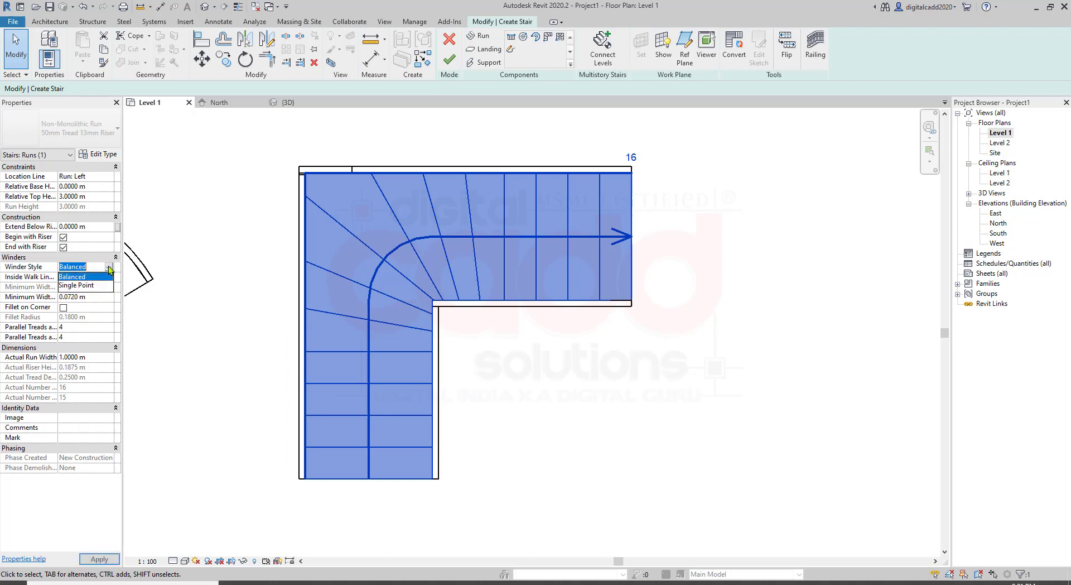
{"action": "left_click", "coordinate": [87, 285]}
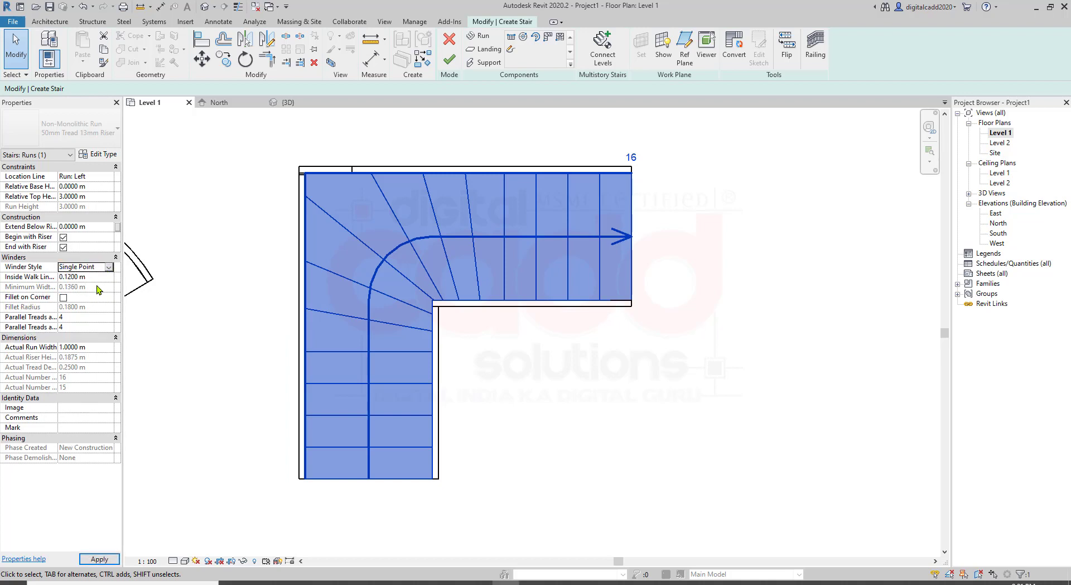
{"action": "left_click", "coordinate": [194, 361]}
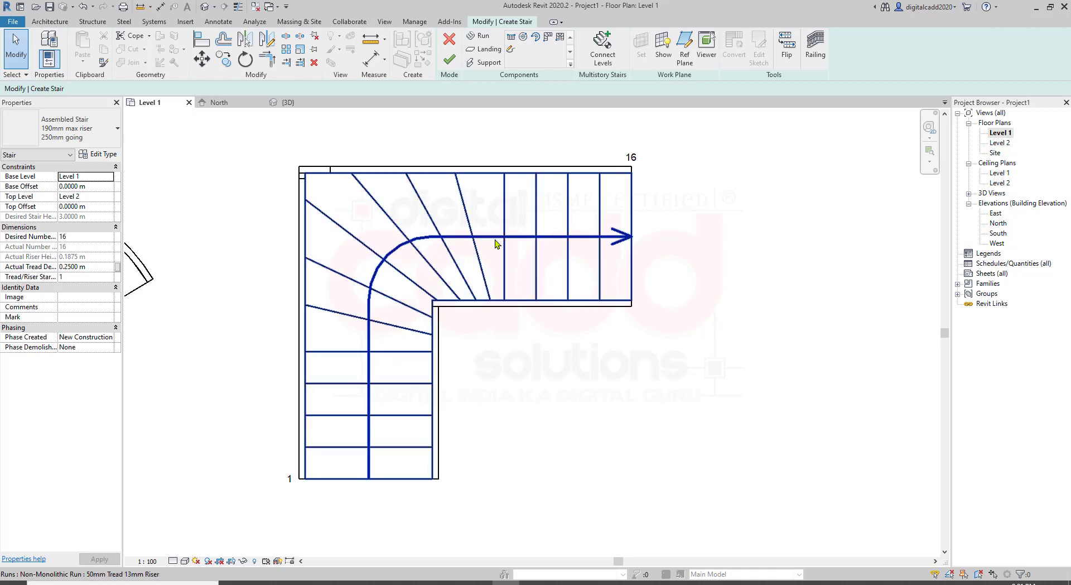
{"action": "left_click", "coordinate": [490, 287]}
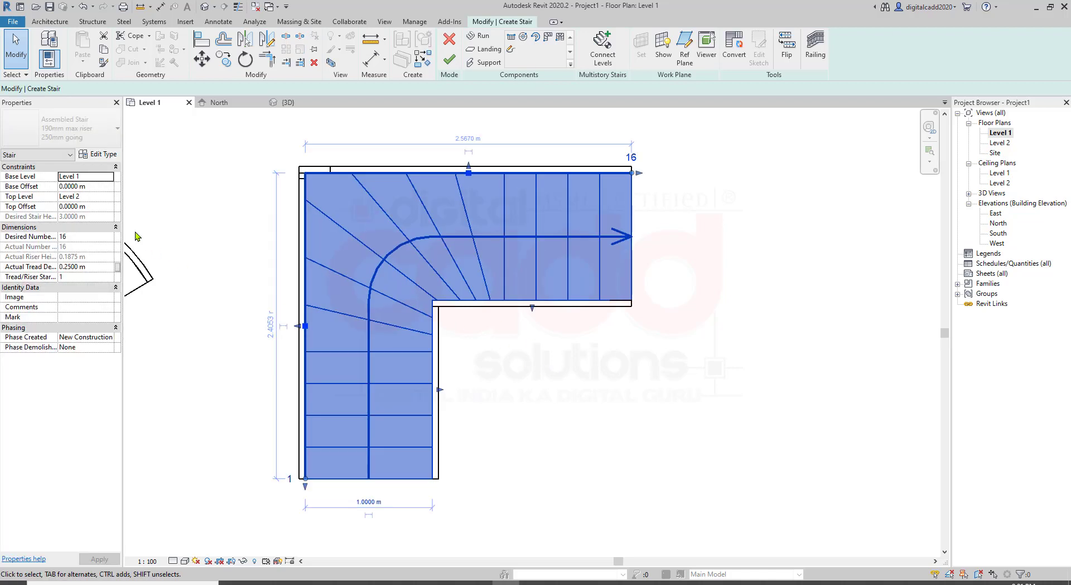
{"action": "left_click", "coordinate": [98, 267]}
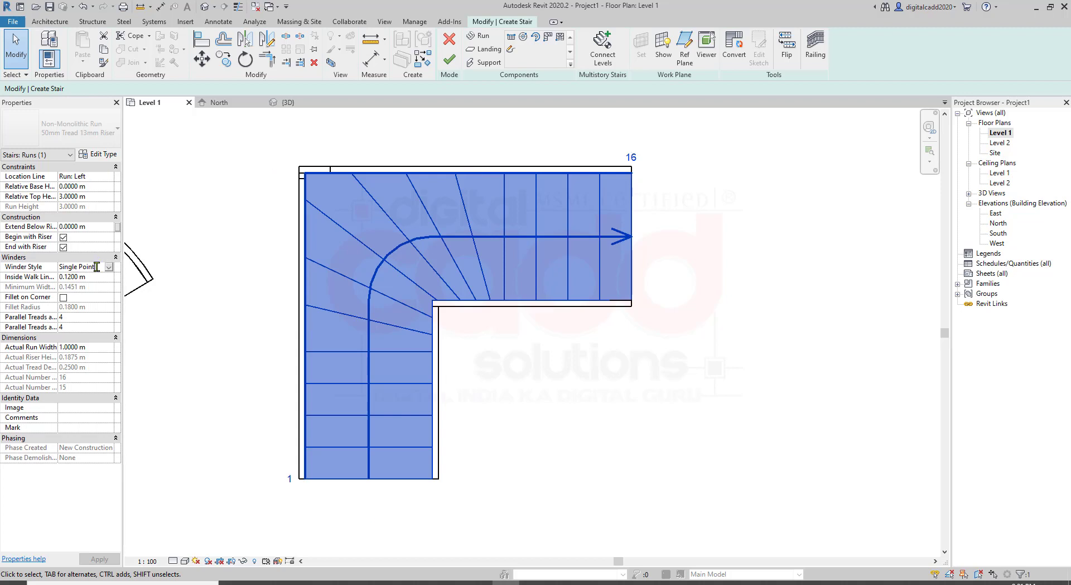
{"action": "left_click", "coordinate": [109, 266]}
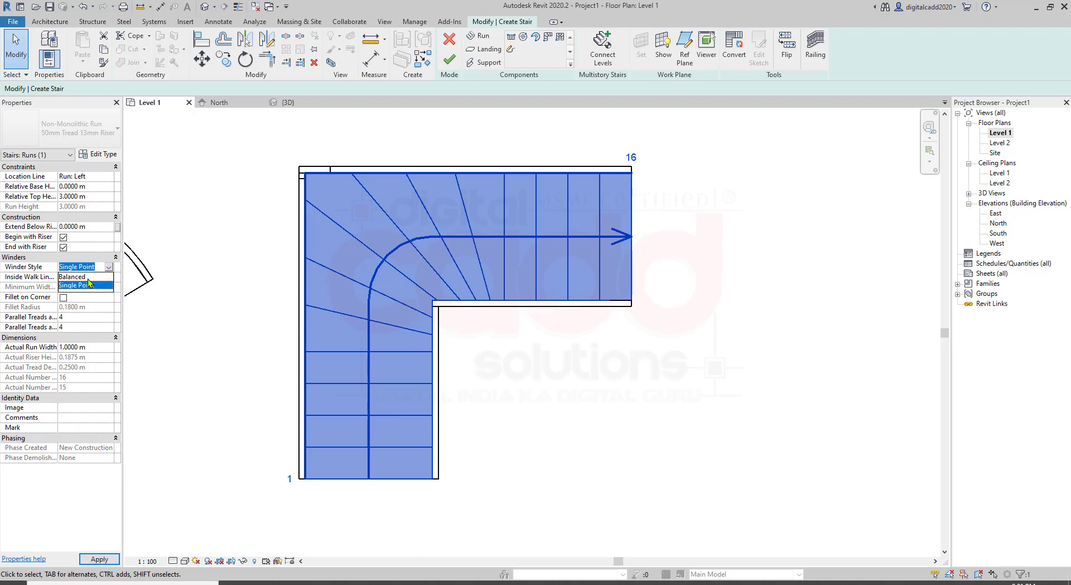
{"action": "left_click", "coordinate": [84, 276]}
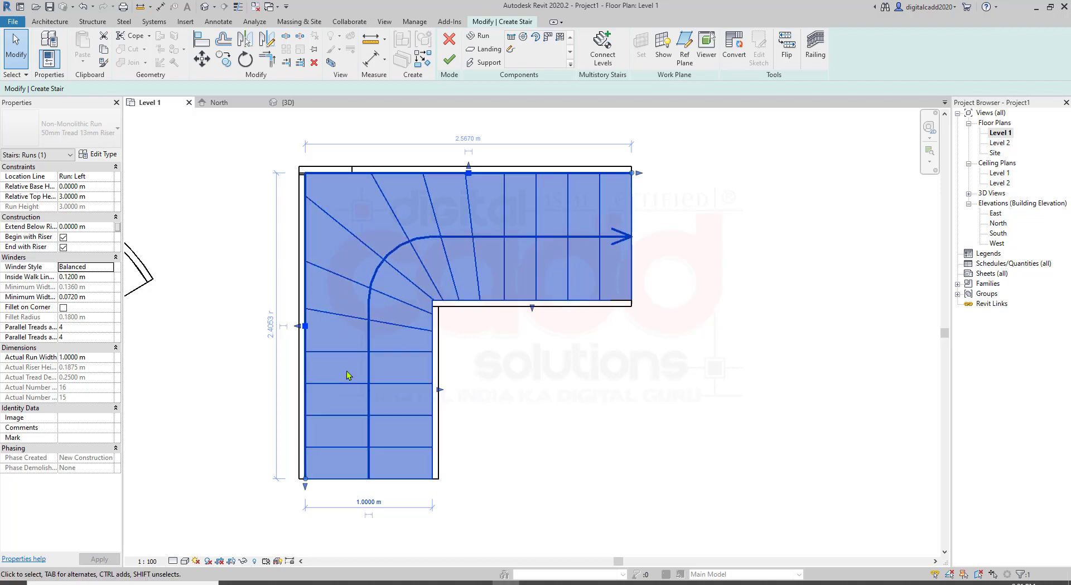
{"action": "left_click", "coordinate": [498, 400]}
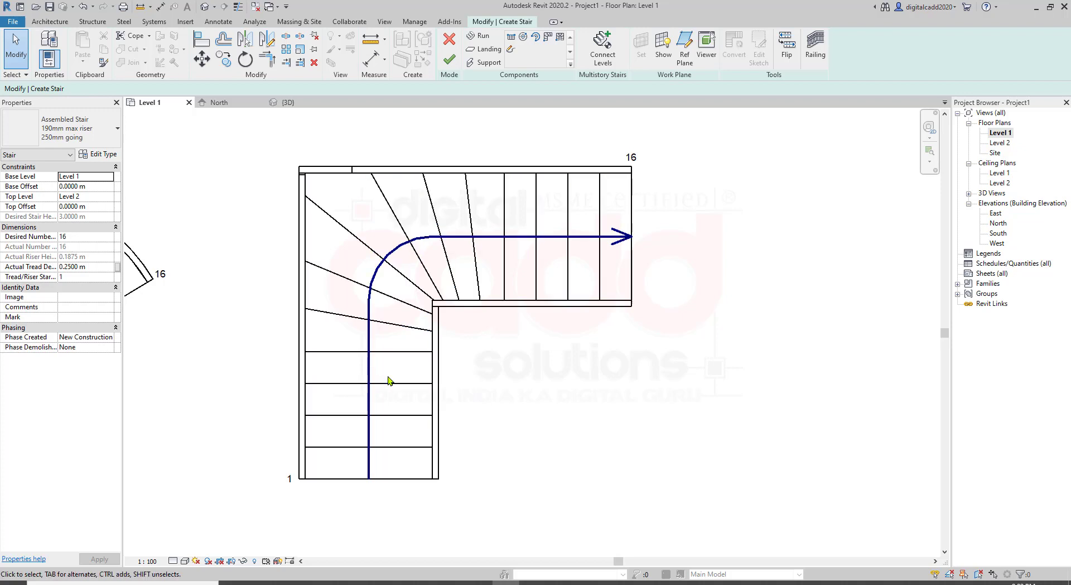
- From the 3D view tab, finish editing the L-shaped winder stair
{"action": "scroll", "coordinate": [402, 361], "scroll_direction": "down", "scroll_amount": 2}
{"action": "middle_click_drag", "start_coordinate": [510, 370], "coordinate": [430, 378]}
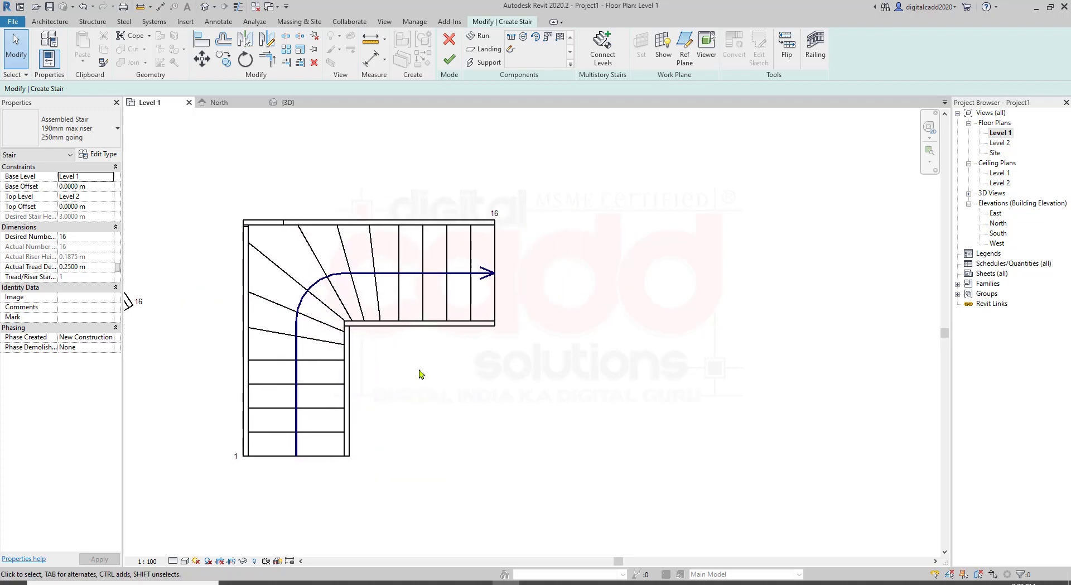
{"action": "left_click", "coordinate": [205, 7]}
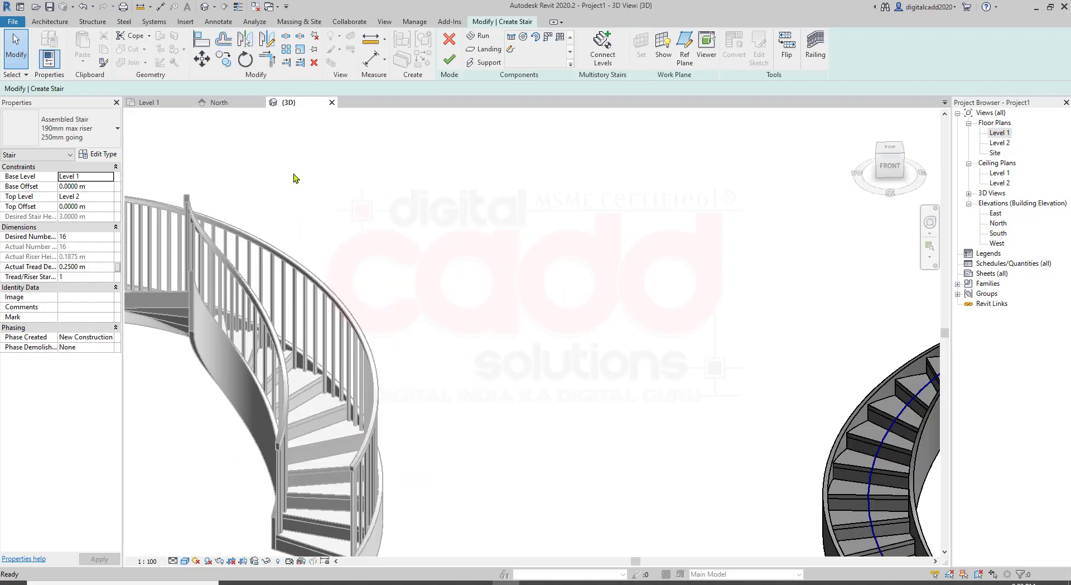
{"action": "left_click", "coordinate": [450, 59]}
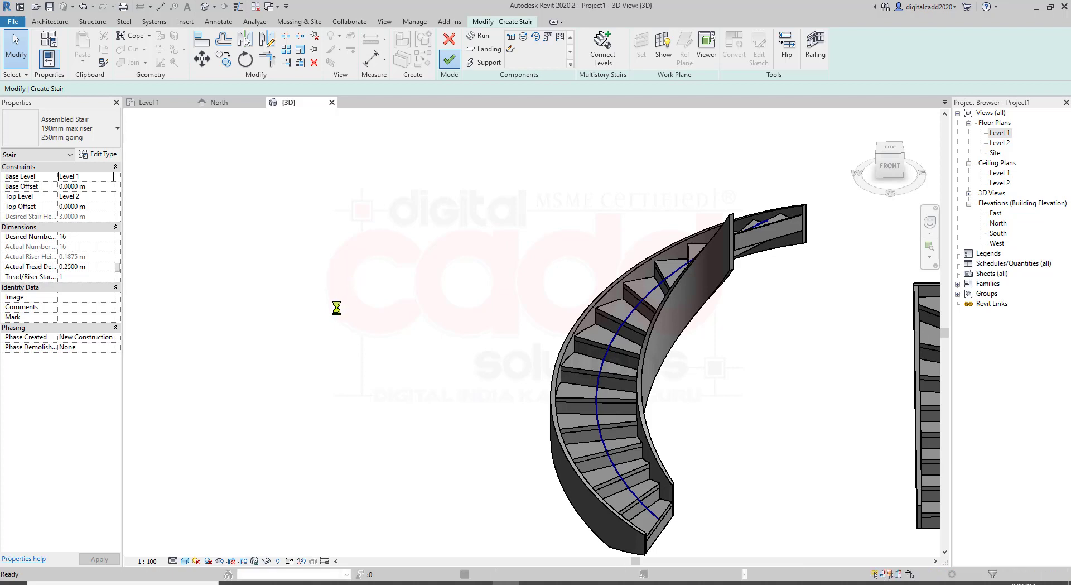
- Orbit and zoom around the railed winder stair, then return to the Level 1 plan
{"action": "scroll", "coordinate": [335, 307], "scroll_direction": "down", "scroll_amount": 3}
{"action": "scroll", "coordinate": [306, 312], "scroll_direction": "down", "scroll_amount": 2}
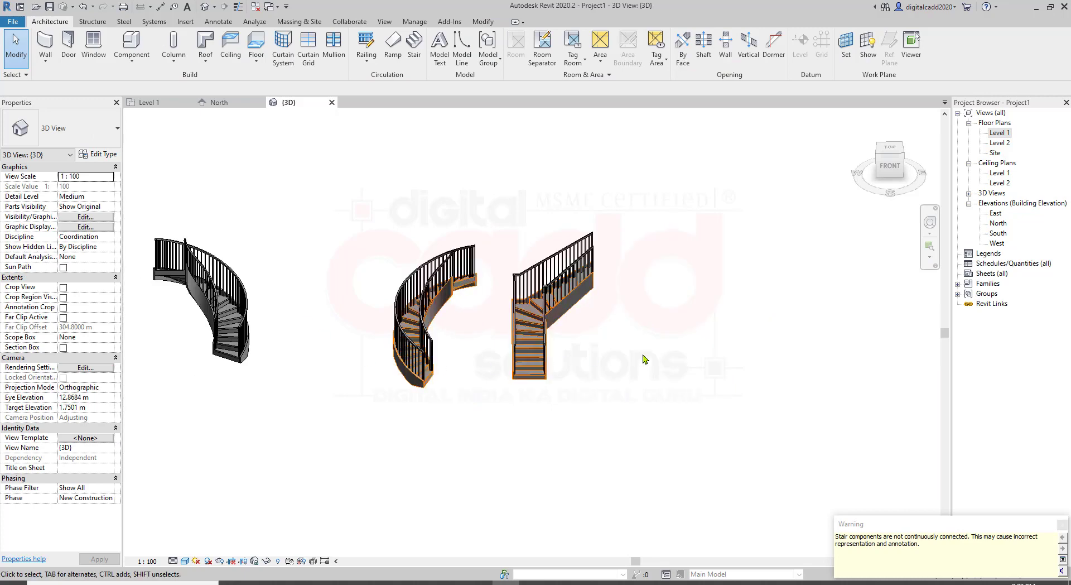
{"action": "scroll", "coordinate": [605, 313], "scroll_direction": "up", "scroll_amount": 4}
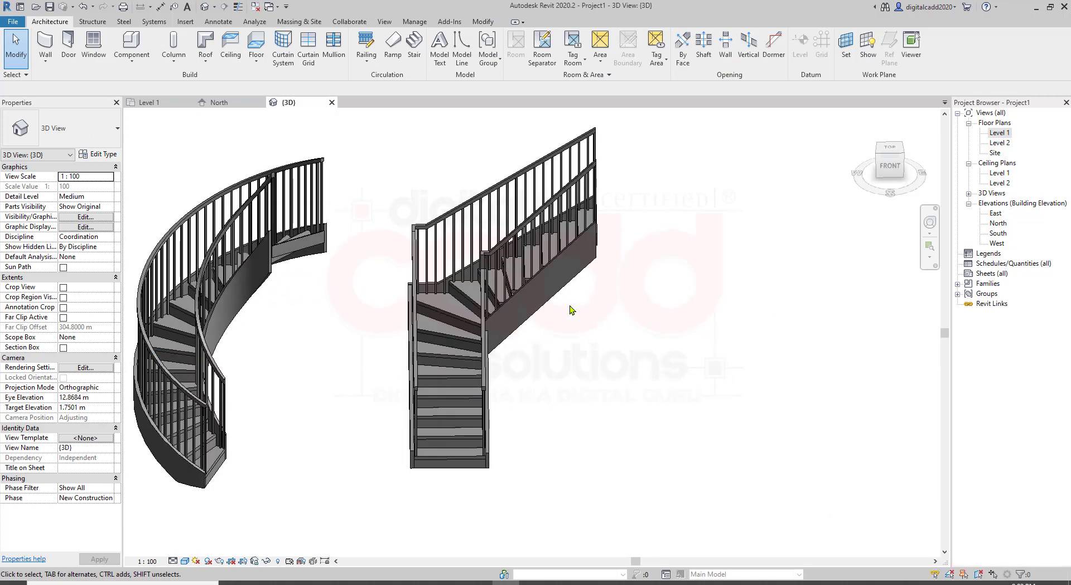
{"action": "mouse_move", "coordinate": [570, 310]}
{"action": "middle_mouse_down", "text": "shift"}
{"action": "mouse_move", "coordinate": [650, 351]}
{"action": "mouse_move", "coordinate": [651, 421]}
{"action": "middle_mouse_up", "text": "shift"}
{"action": "scroll", "coordinate": [641, 391], "scroll_direction": "up", "scroll_amount": 2}
{"action": "scroll", "coordinate": [633, 360], "scroll_direction": "up", "scroll_amount": 2}
{"action": "scroll", "coordinate": [558, 339], "scroll_direction": "up", "scroll_amount": 2}
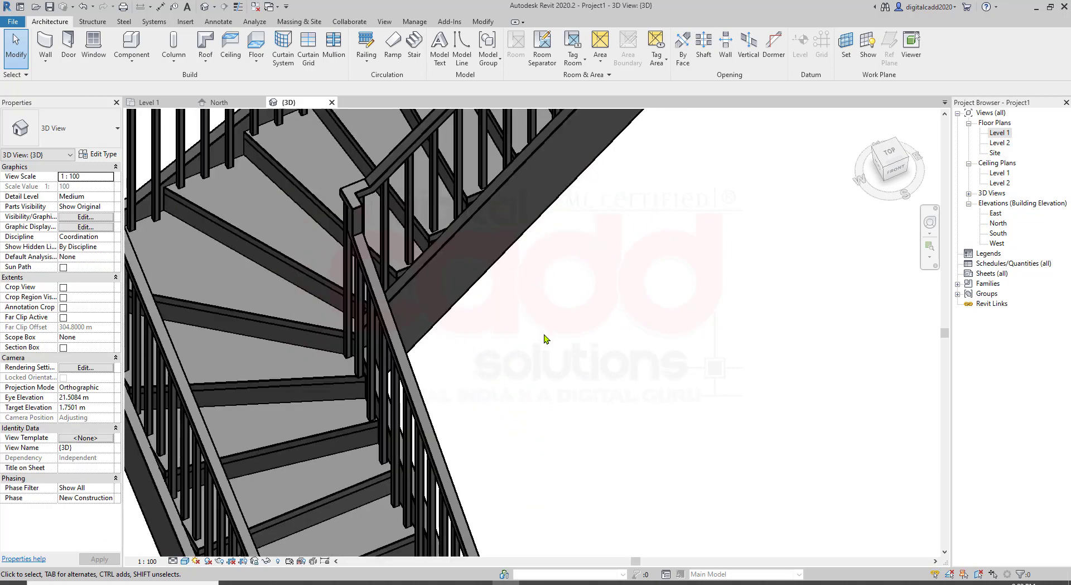
{"action": "scroll", "coordinate": [545, 339], "scroll_direction": "up", "scroll_amount": 2}
{"action": "scroll", "coordinate": [560, 315], "scroll_direction": "up", "scroll_amount": 1}
{"action": "scroll", "coordinate": [572, 295], "scroll_direction": "down", "scroll_amount": 3}
{"action": "scroll", "coordinate": [574, 296], "scroll_direction": "down", "scroll_amount": 2}
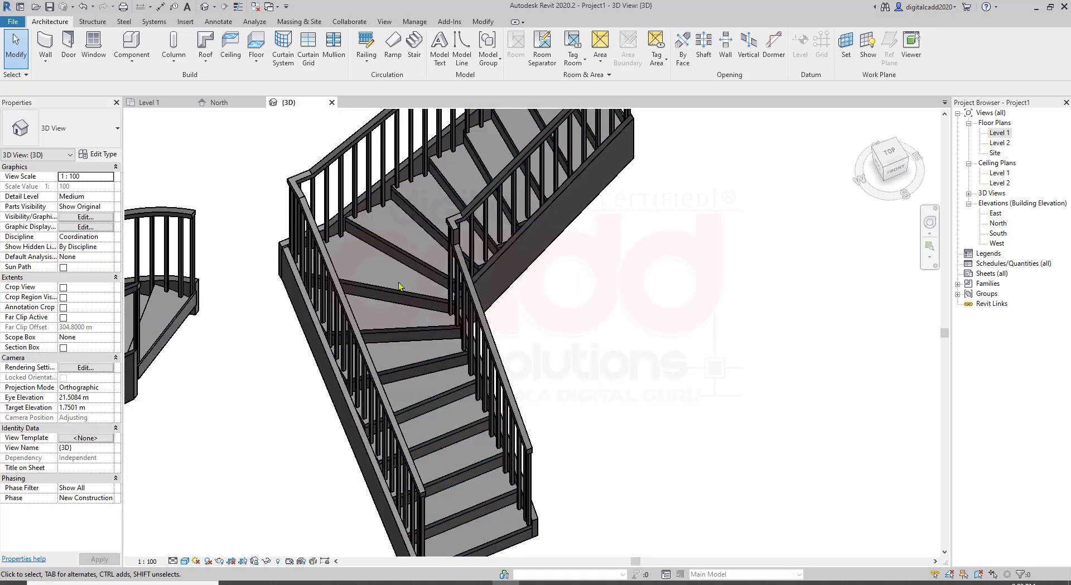
{"action": "scroll", "coordinate": [478, 329], "scroll_direction": "down", "scroll_amount": 3}
{"action": "middle_click_drag", "start_coordinate": [486, 381], "coordinate": [437, 418]}
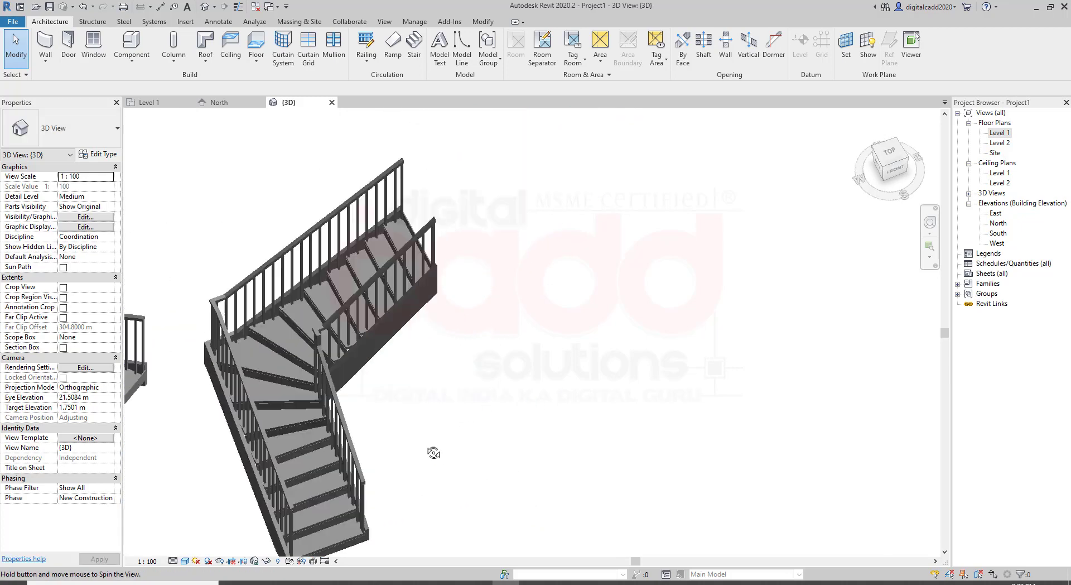
{"action": "double_click", "coordinate": [999, 133]}
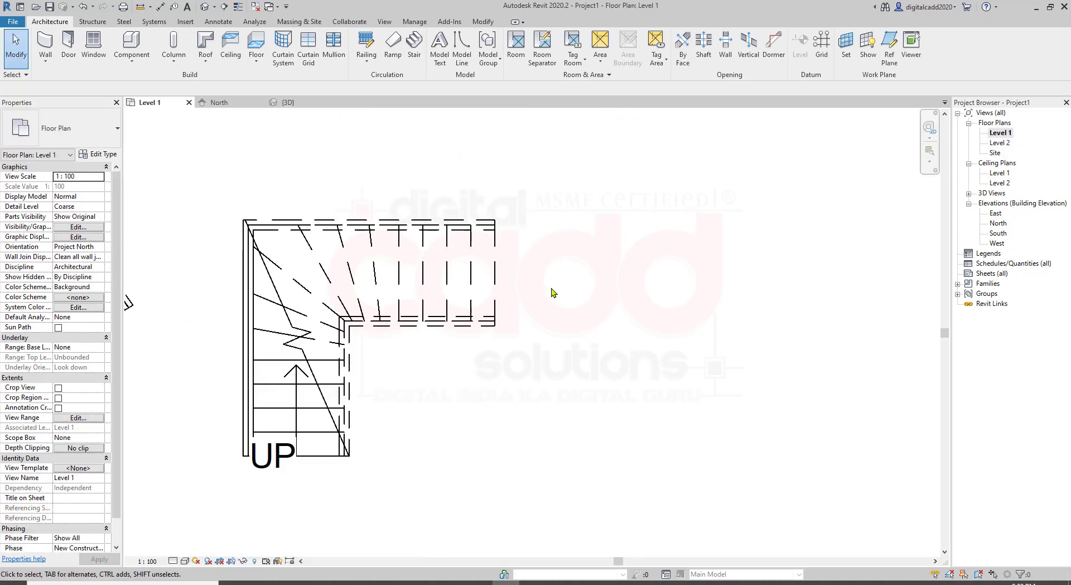
- Start a new stair and place a U-shaped winder run beside the others
{"action": "middle_click_drag", "start_coordinate": [542, 340], "coordinate": [359, 366]}
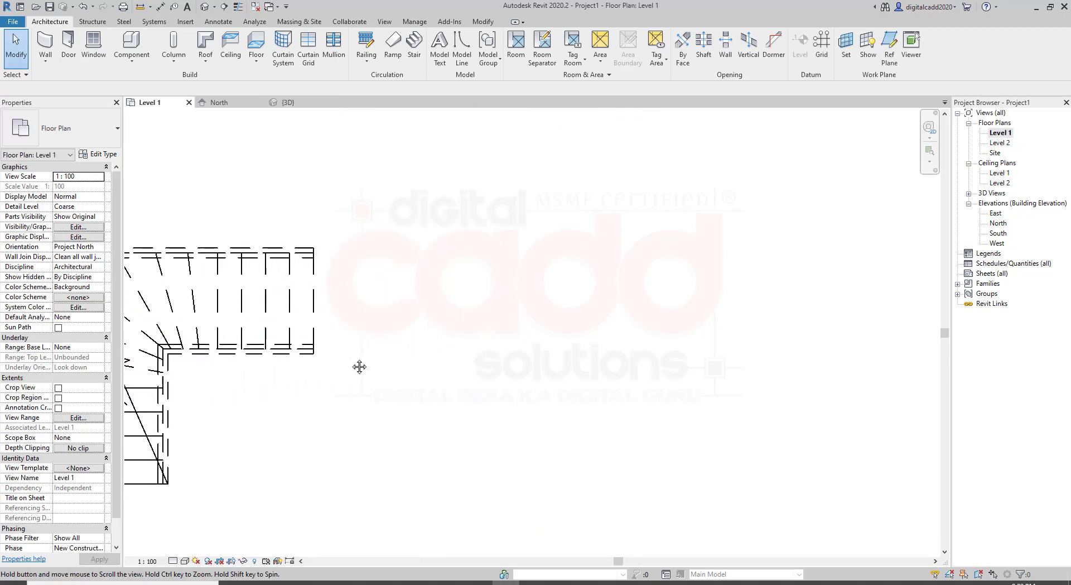
{"action": "left_click", "coordinate": [415, 59]}
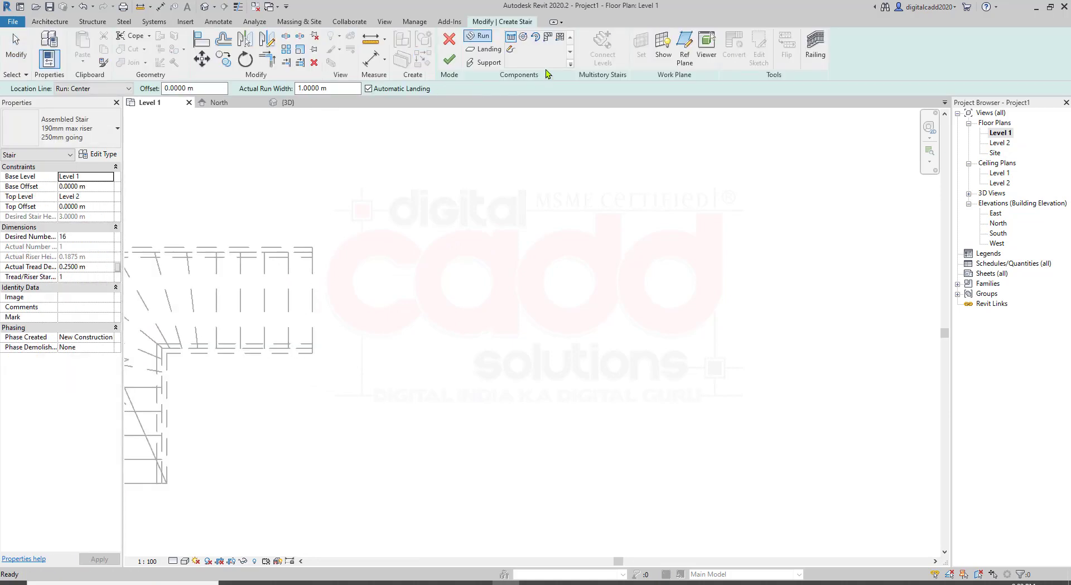
{"action": "left_click", "coordinate": [561, 38]}
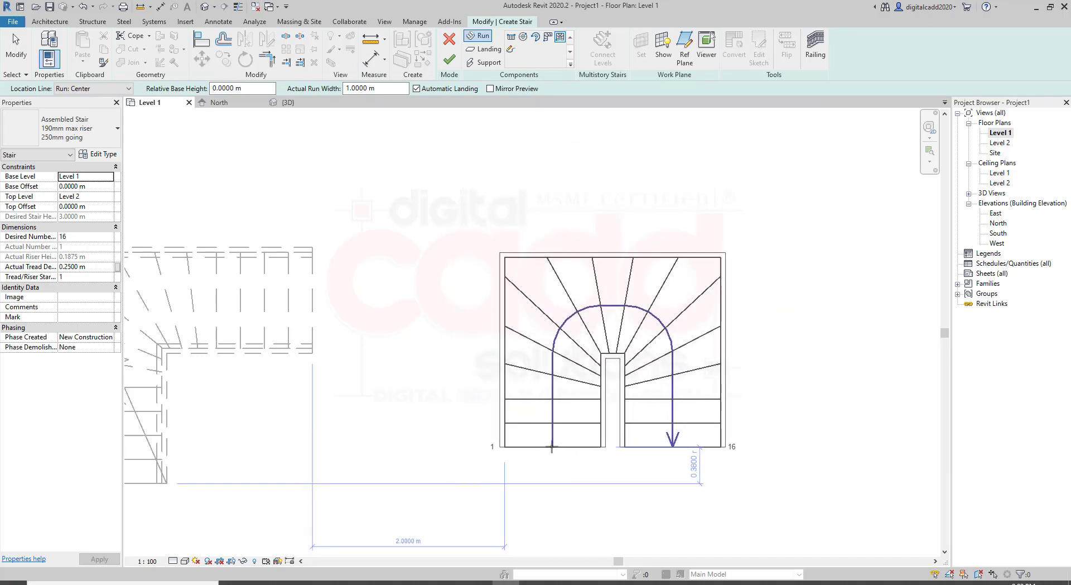
{"action": "left_click", "coordinate": [552, 447]}
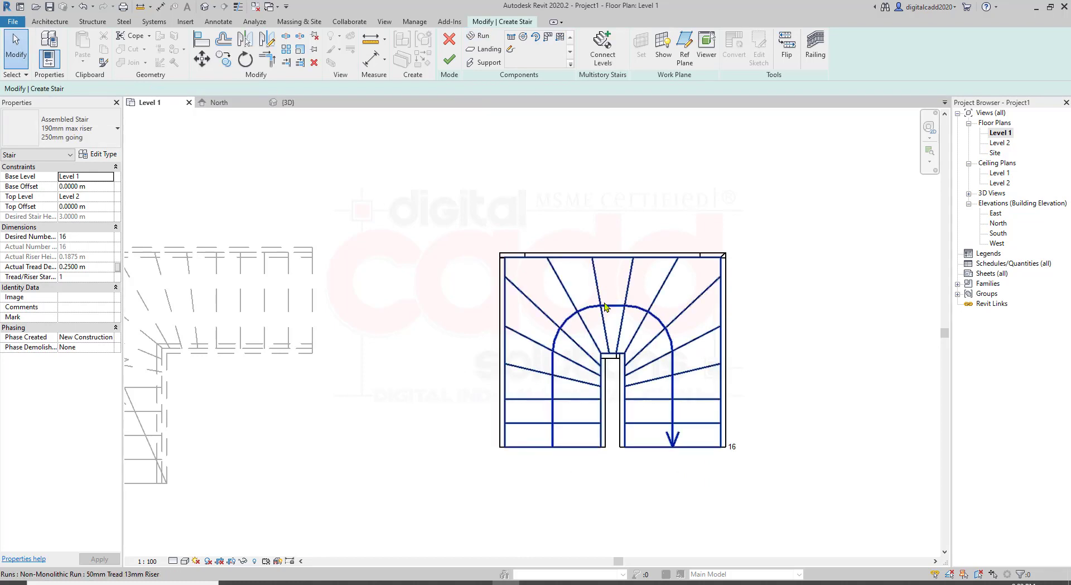
{"action": "scroll", "coordinate": [753, 424], "scroll_direction": "up", "scroll_amount": 2}
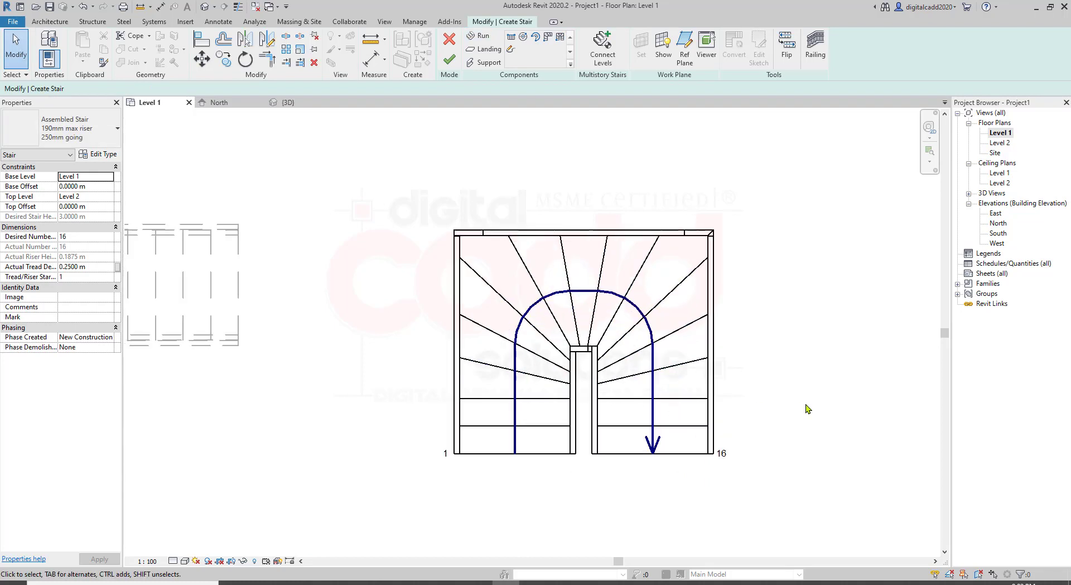
{"action": "scroll", "coordinate": [781, 407], "scroll_direction": "up", "scroll_amount": 1}
{"action": "scroll", "coordinate": [726, 404], "scroll_direction": "down", "scroll_amount": 1}
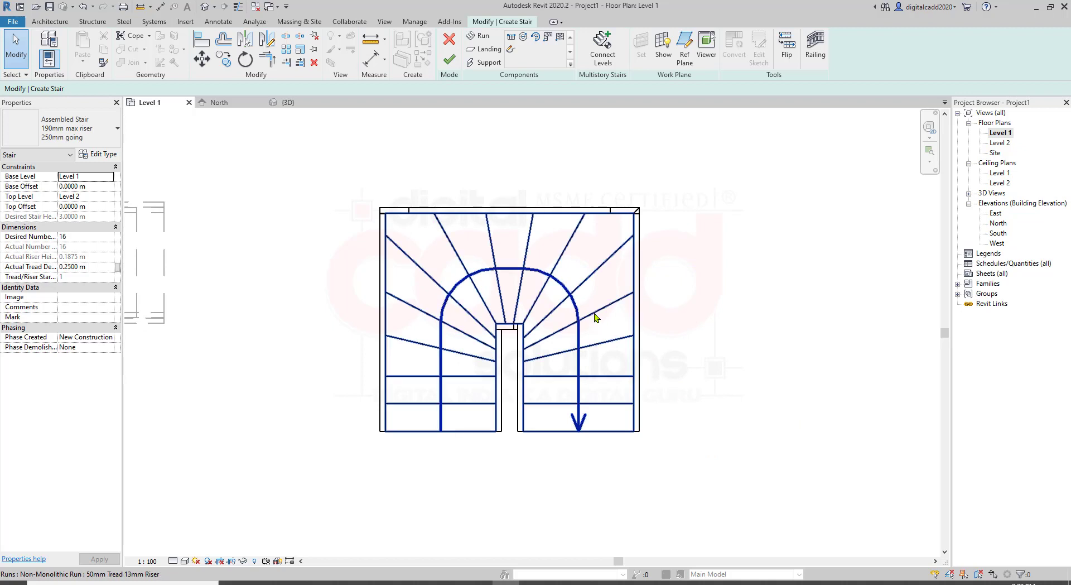
- Widen the run into a U-shape and narrow the left run
{"action": "left_click", "coordinate": [517, 344]}
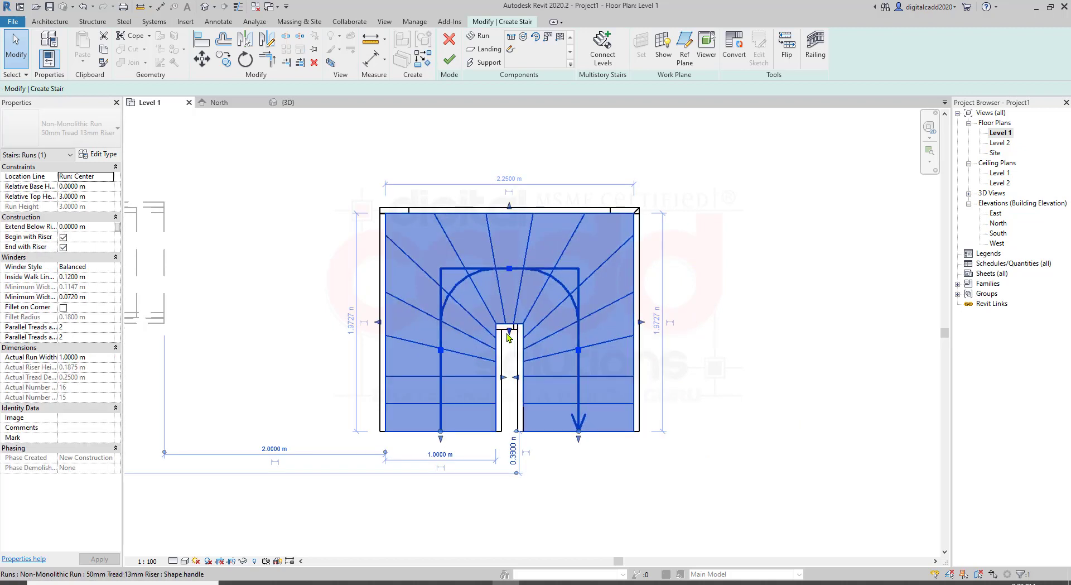
{"action": "left_click_drag", "start_coordinate": [510, 333], "coordinate": [509, 304]}
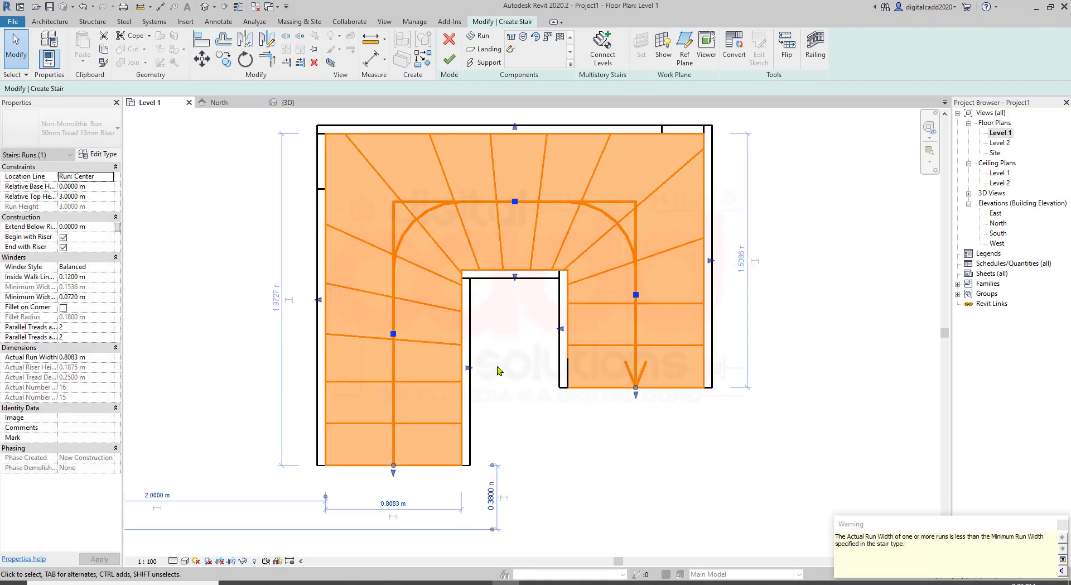
{"action": "scroll", "coordinate": [500, 368], "scroll_direction": "up", "scroll_amount": 2}
{"action": "left_click_drag", "start_coordinate": [469, 369], "coordinate": [448, 369]}
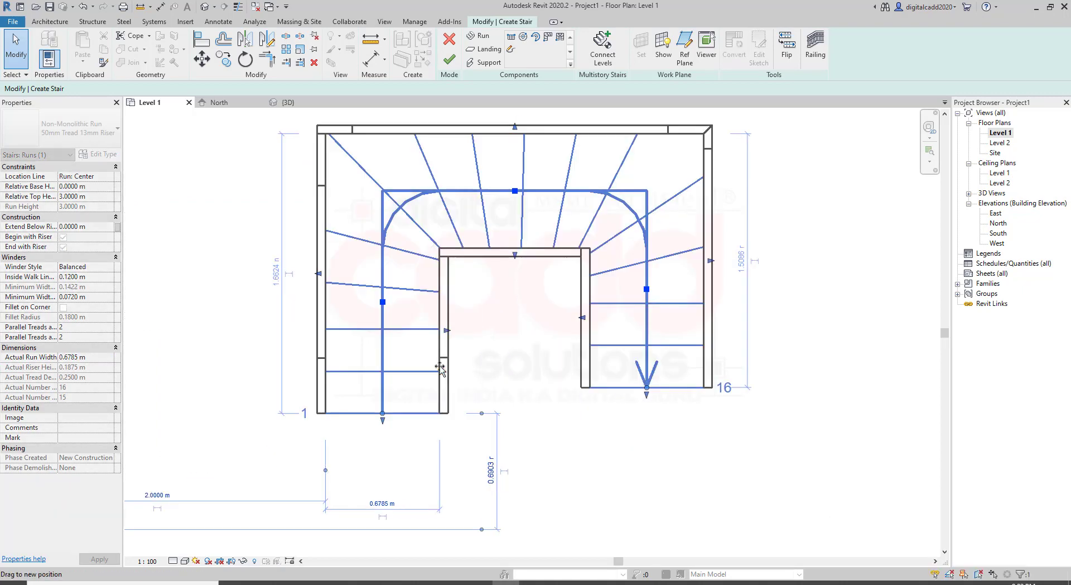
{"action": "left_click", "coordinate": [630, 468]}
{"action": "middle_click_drag", "start_coordinate": [628, 451], "coordinate": [591, 498]}
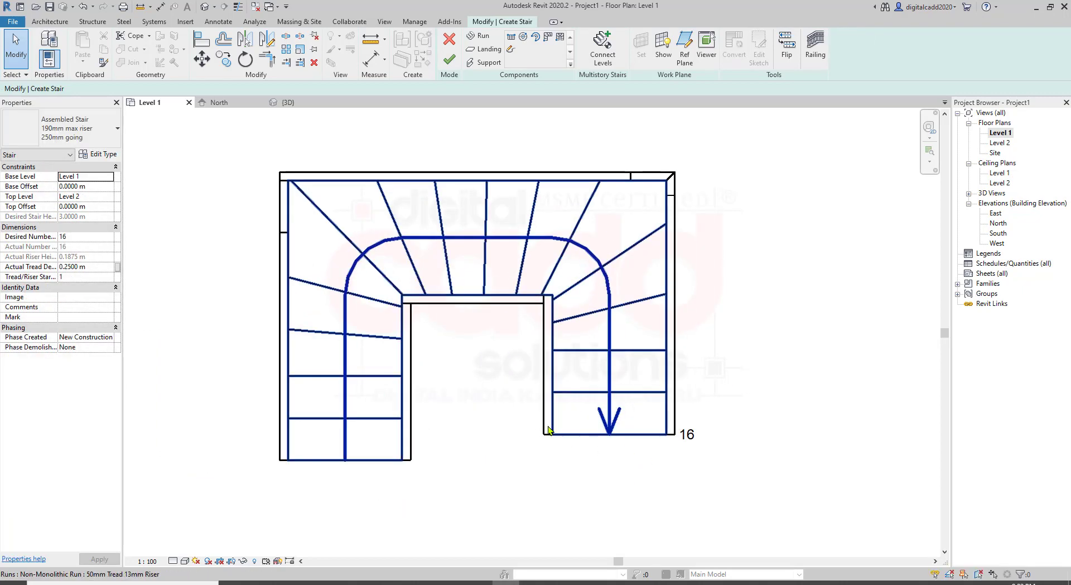
{"action": "left_click", "coordinate": [563, 364]}
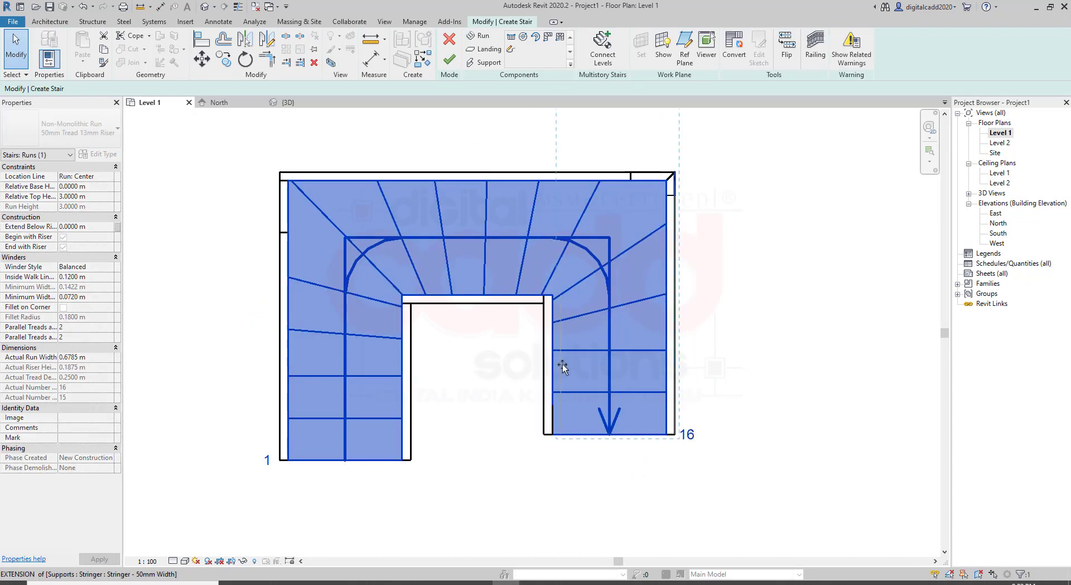
{"action": "left_click", "coordinate": [581, 437]}
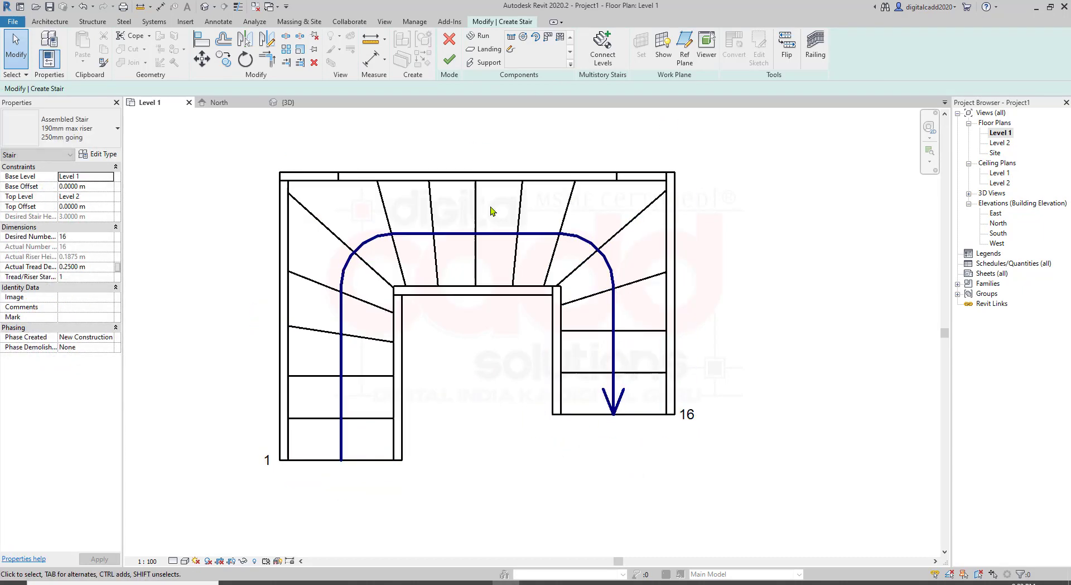
{"action": "middle_click_drag", "start_coordinate": [454, 461], "coordinate": [508, 461]}
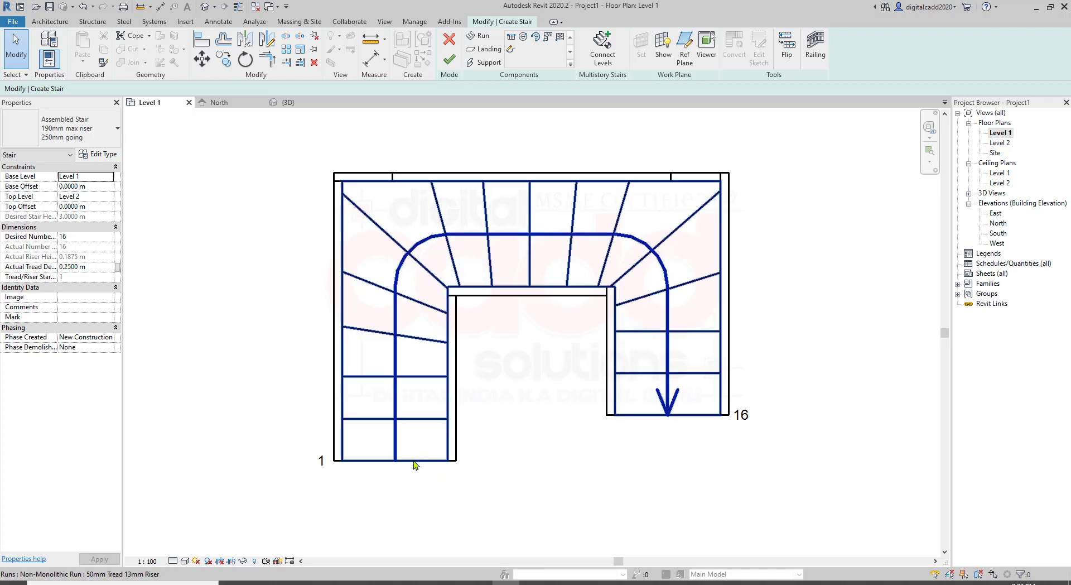
- Extend the right and left runs further down around the central well
{"action": "left_click", "coordinate": [414, 424]}
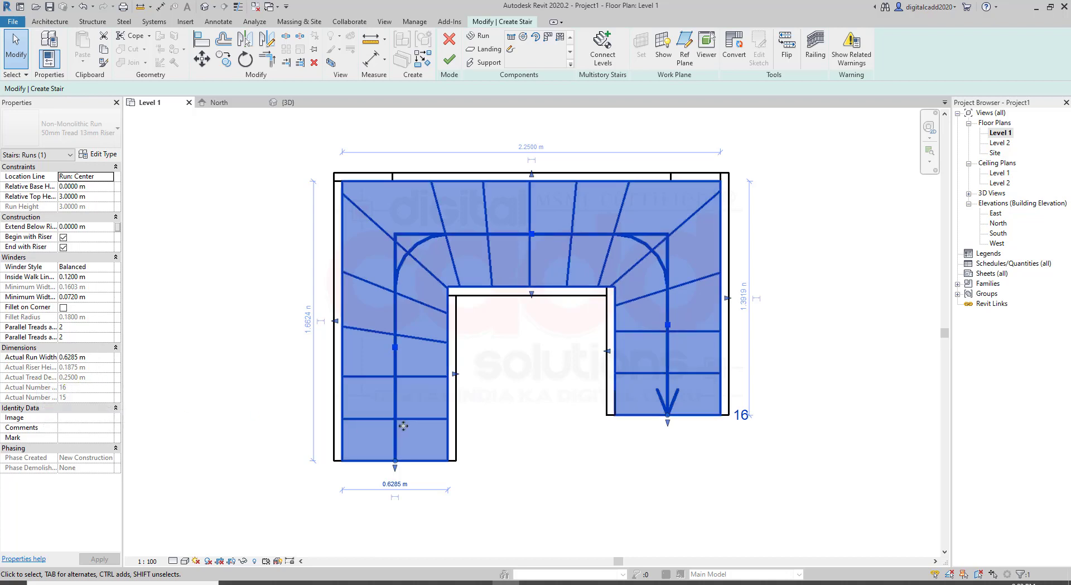
{"action": "scroll", "coordinate": [528, 449], "scroll_direction": "down", "scroll_amount": 2}
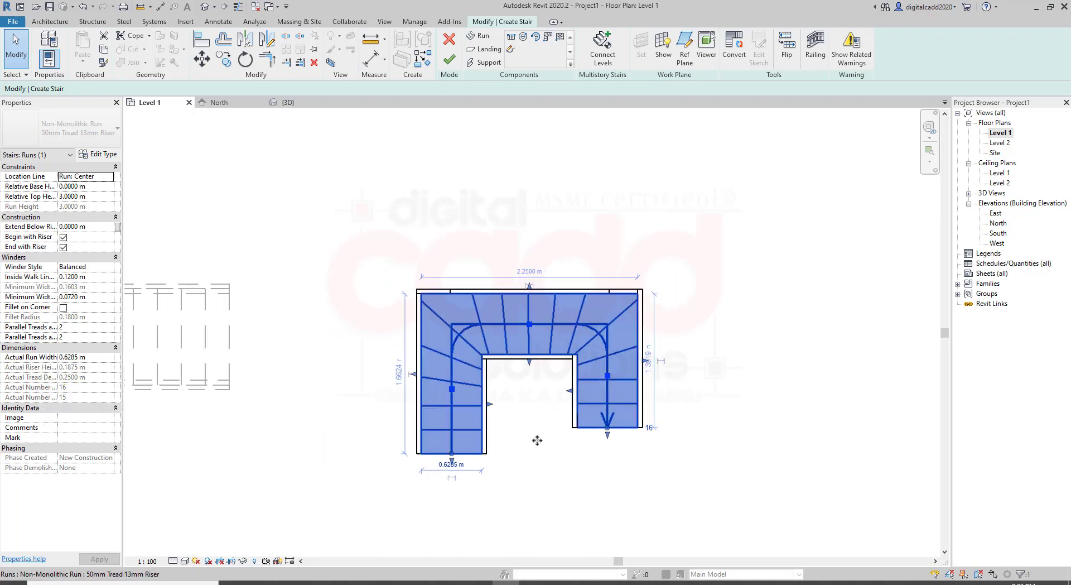
{"action": "scroll", "coordinate": [536, 441], "scroll_direction": "up", "scroll_amount": 2}
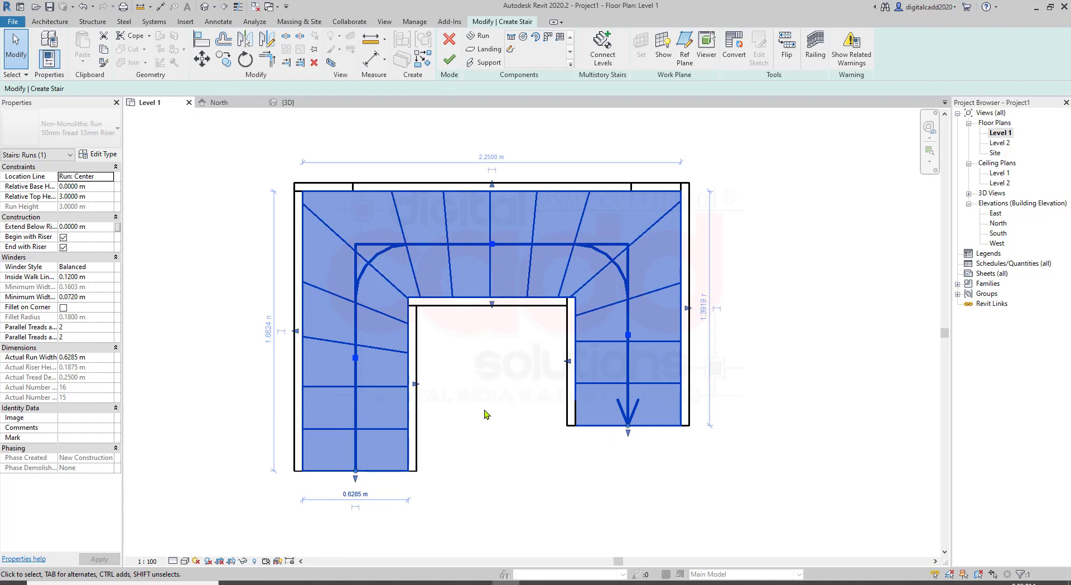
{"action": "middle_click_drag", "start_coordinate": [485, 414], "coordinate": [441, 437]}
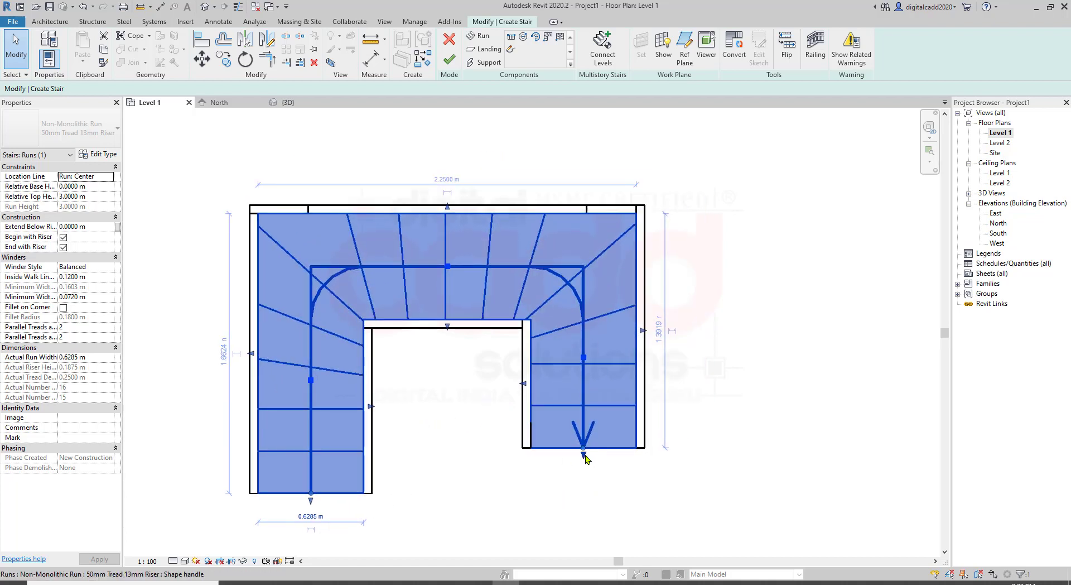
{"action": "left_click_drag", "start_coordinate": [584, 456], "coordinate": [584, 486]}
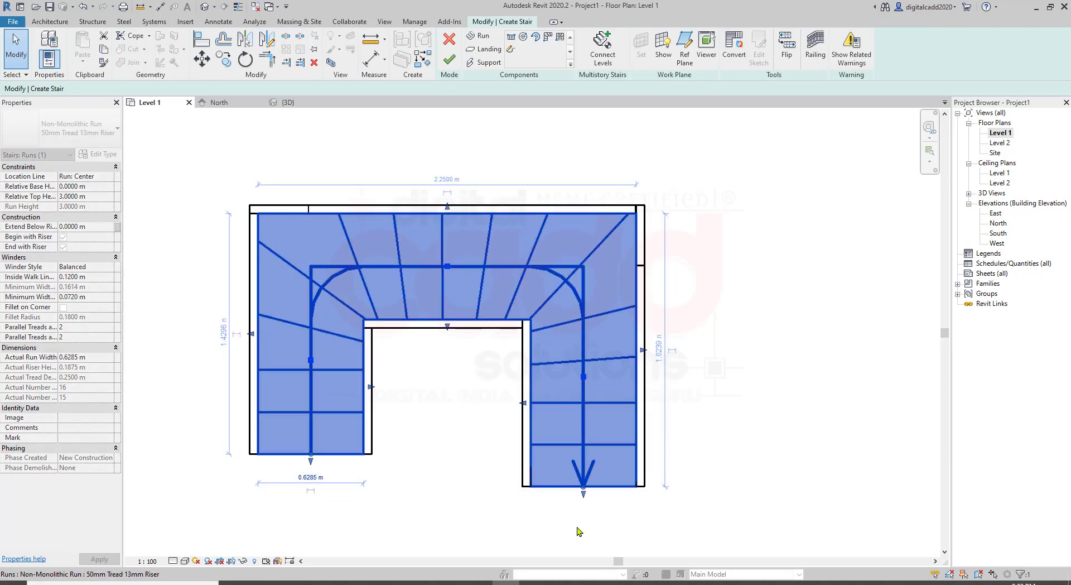
{"action": "left_click_drag", "start_coordinate": [312, 467], "coordinate": [311, 505]}
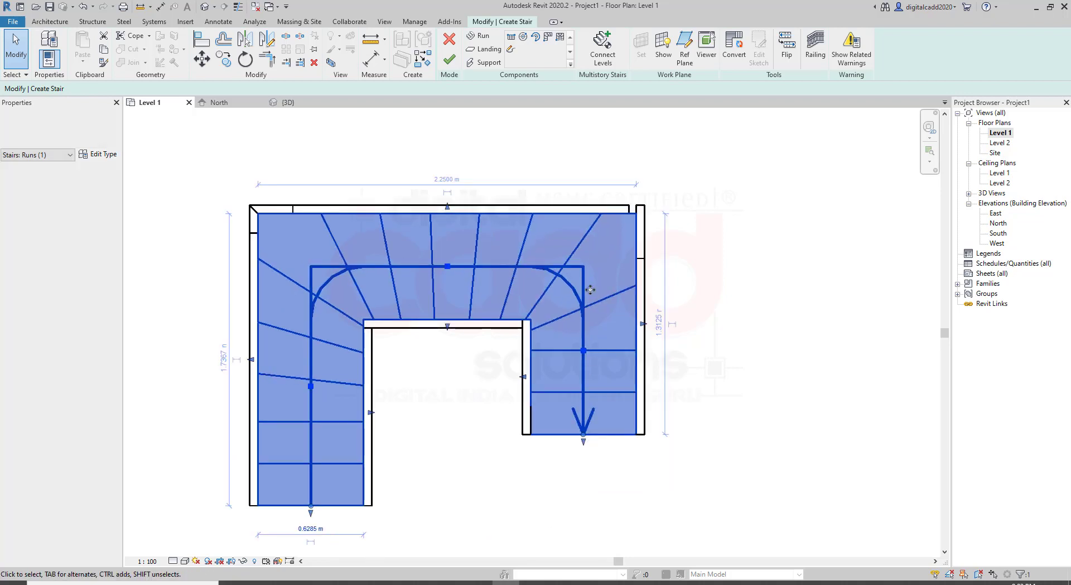
{"action": "middle_click_drag", "start_coordinate": [553, 478], "coordinate": [606, 455]}
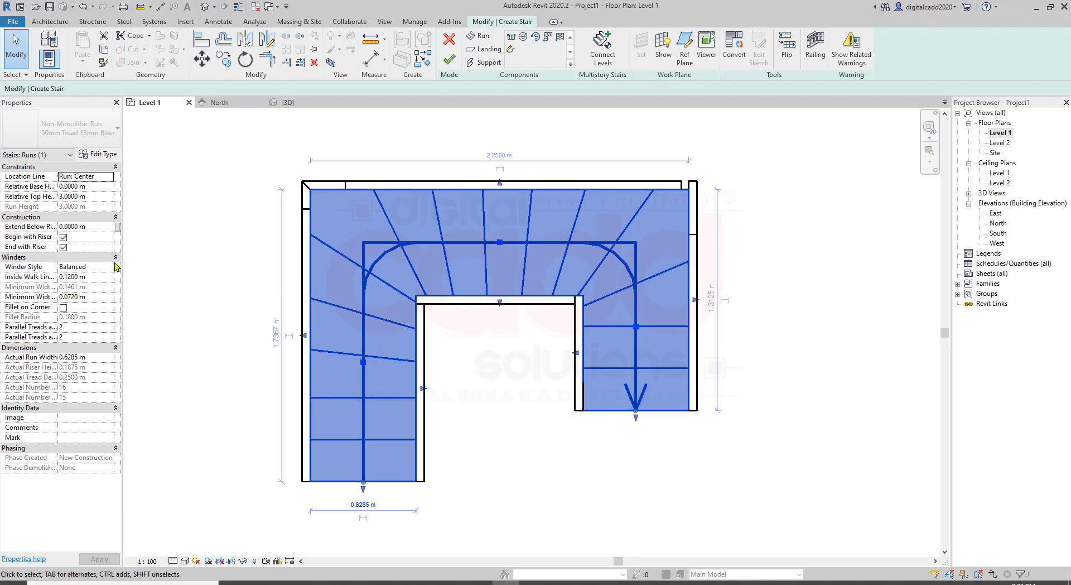
{"action": "left_click", "coordinate": [106, 270]}
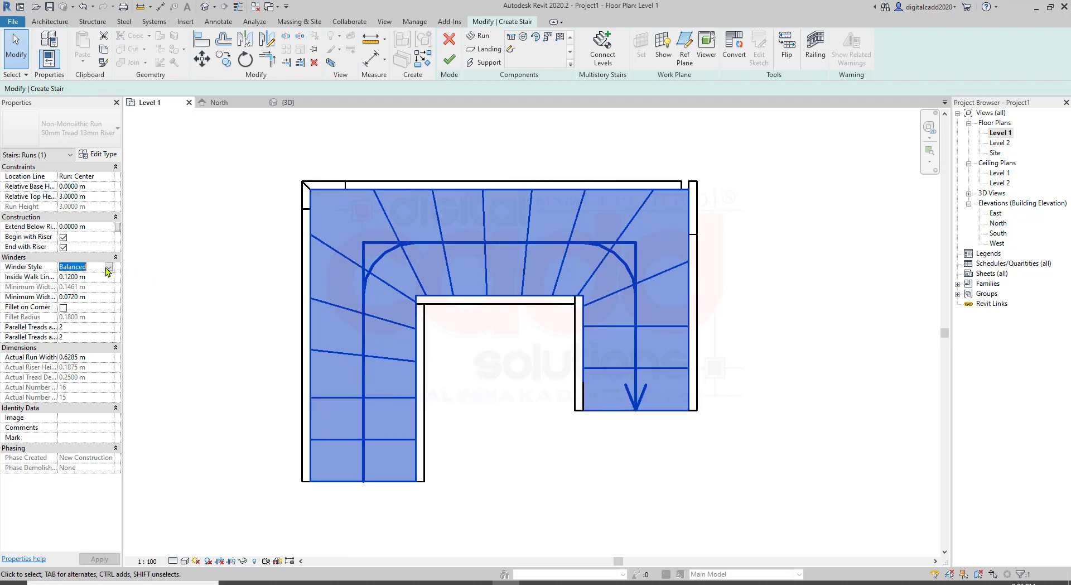
{"action": "left_click", "coordinate": [109, 267]}
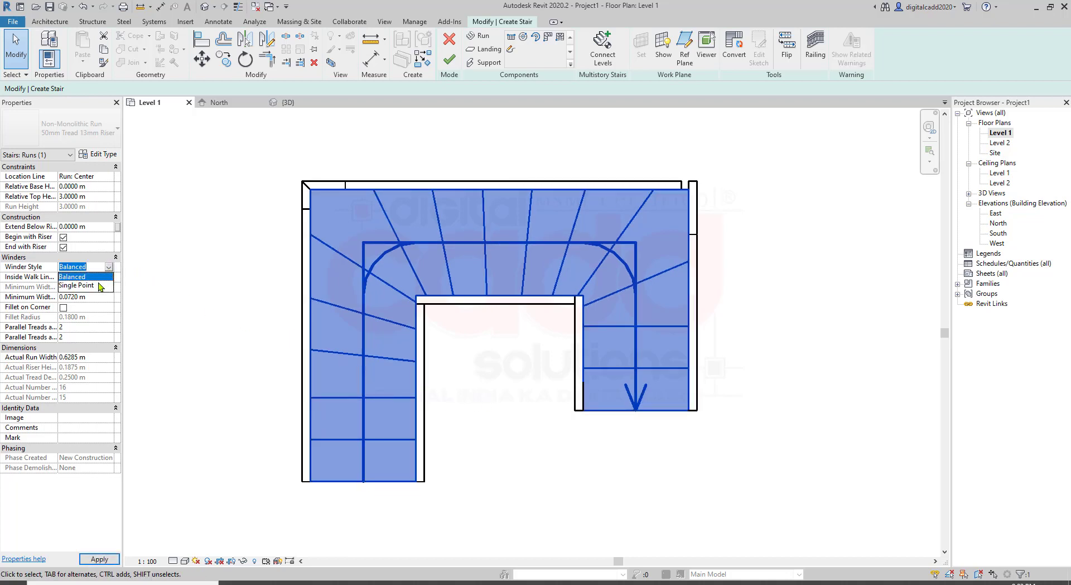
{"action": "left_click", "coordinate": [78, 285]}
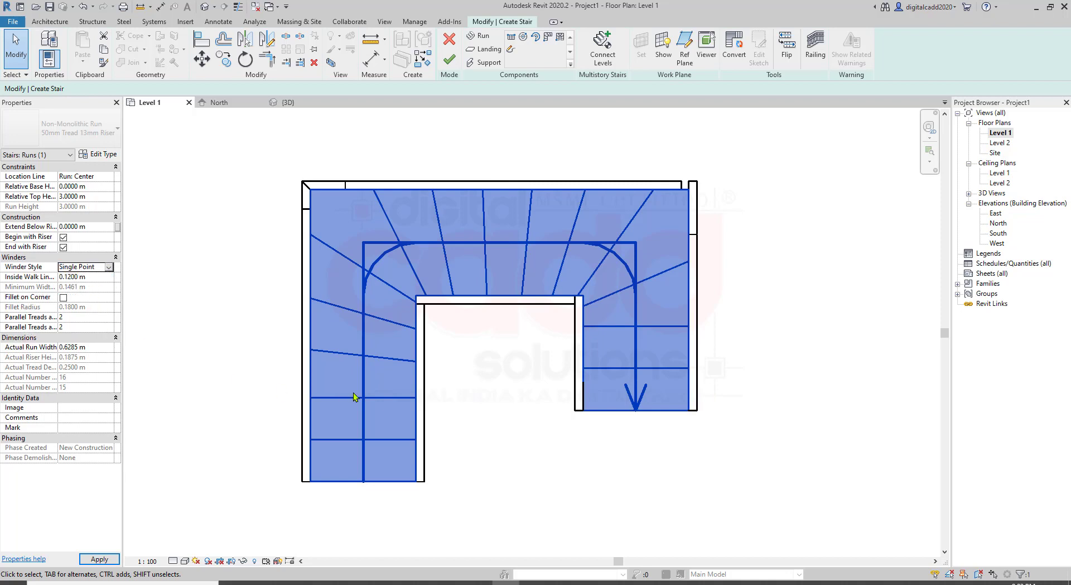
{"action": "left_click", "coordinate": [516, 398]}
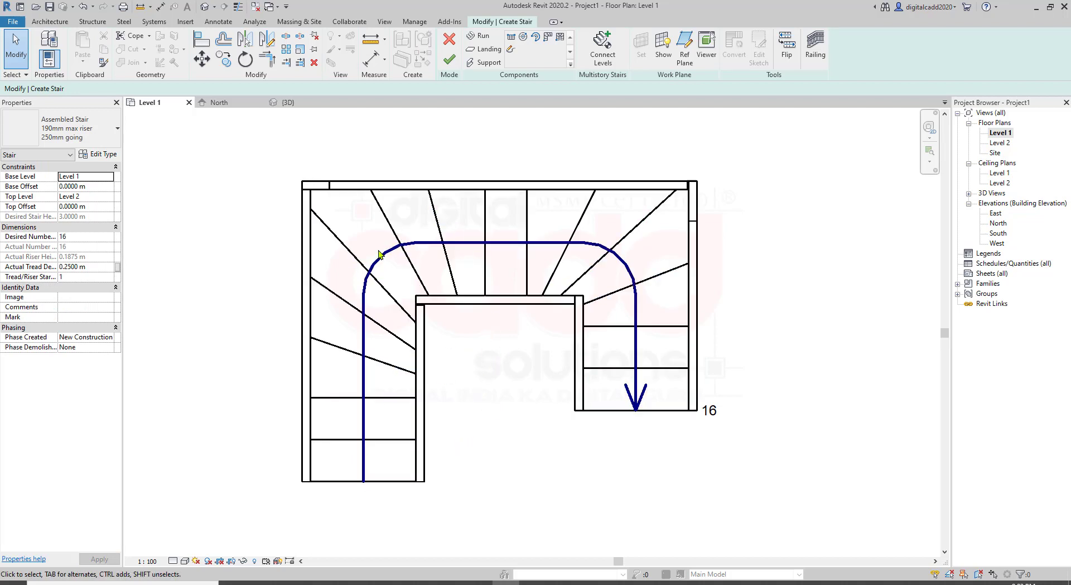
{"action": "left_click", "coordinate": [357, 315]}
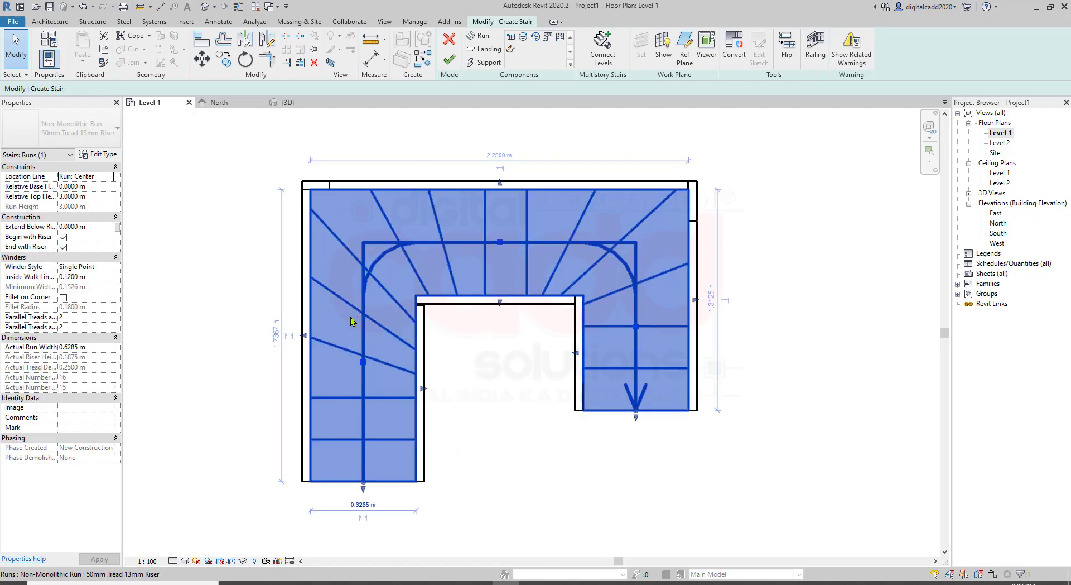
{"action": "left_click", "coordinate": [107, 268]}
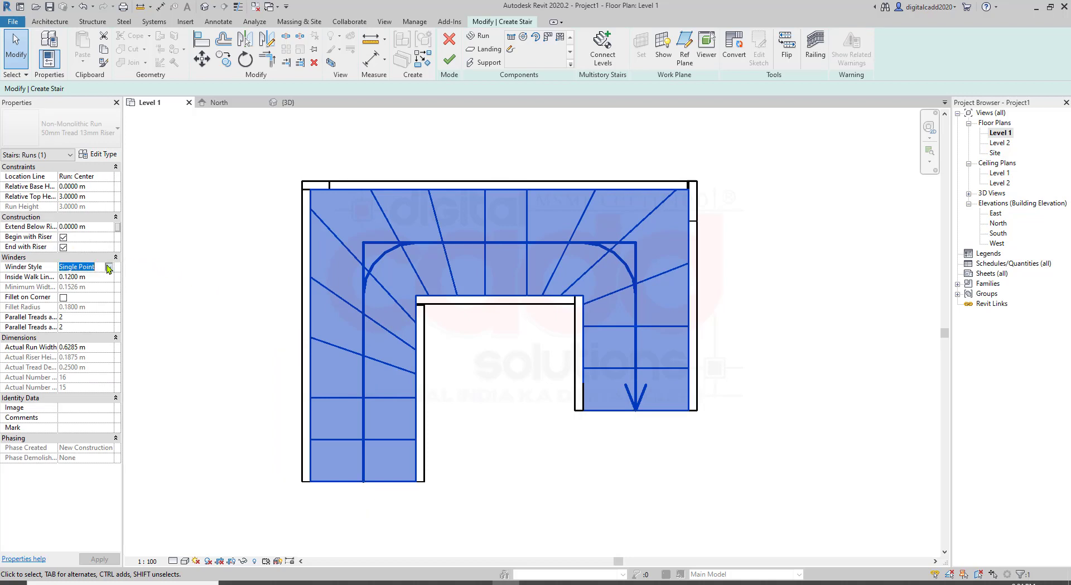
{"action": "left_click", "coordinate": [108, 268]}
{"action": "left_click", "coordinate": [97, 277]}
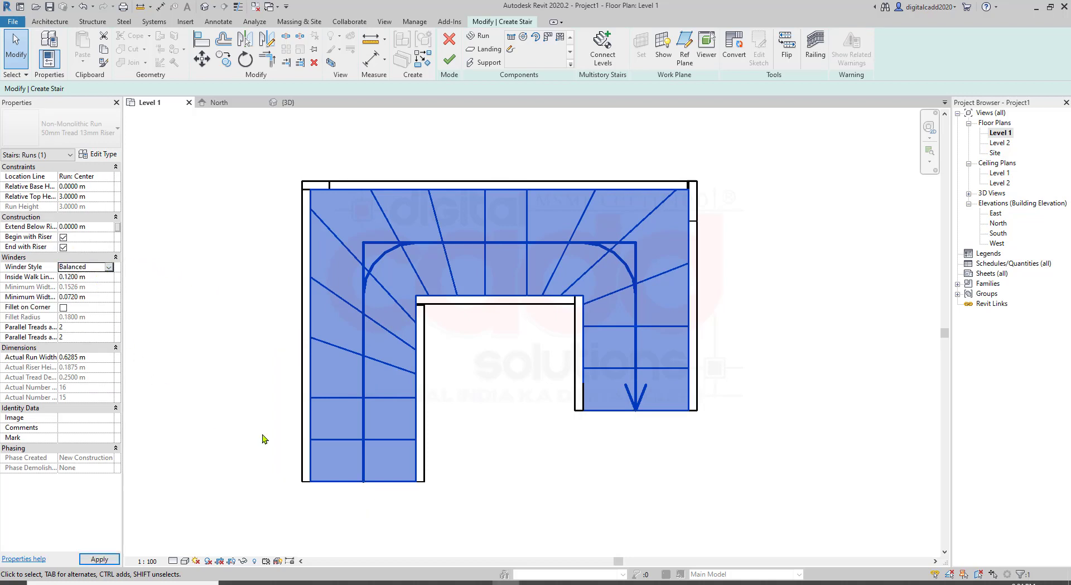
{"action": "left_click", "coordinate": [532, 463]}
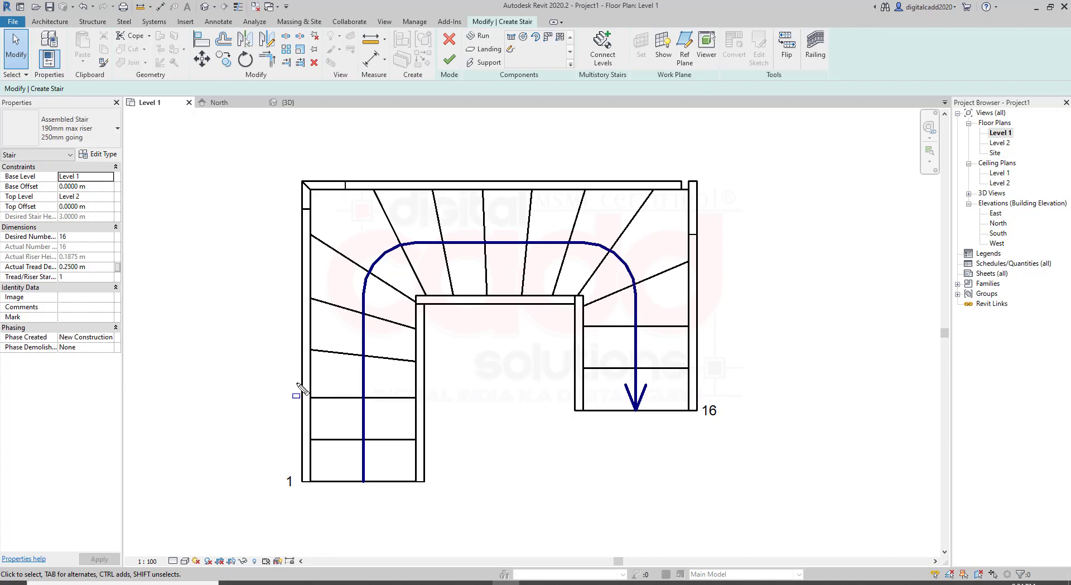
- Apply 3 parallel treads at start to the winder run after 4 is rejected
{"action": "left_click_drag", "start_coordinate": [297, 383], "coordinate": [443, 501]}
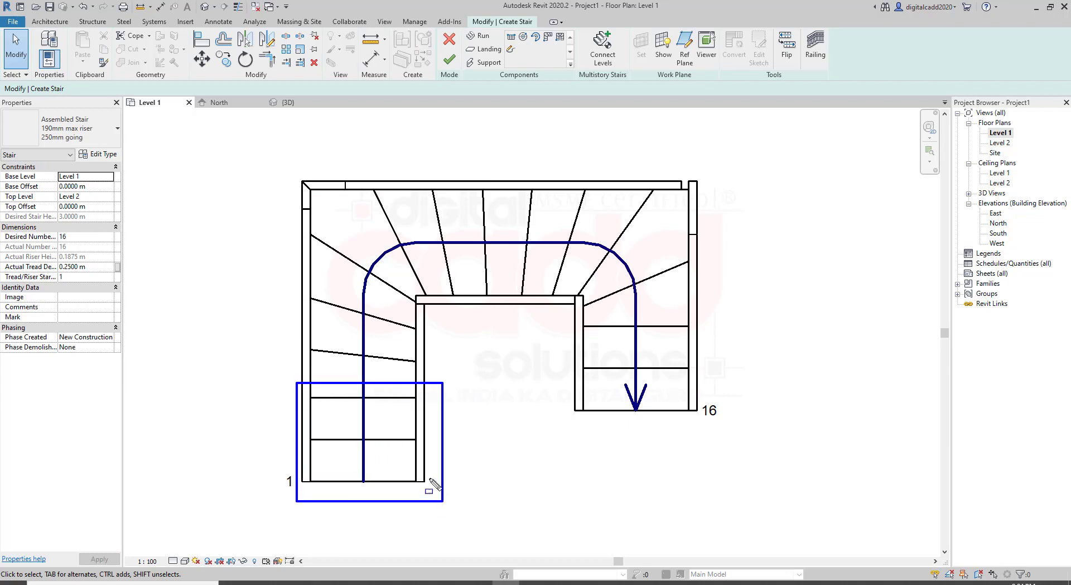
{"action": "left_click", "coordinate": [387, 396]}
{"action": "left_click", "coordinate": [350, 406]}
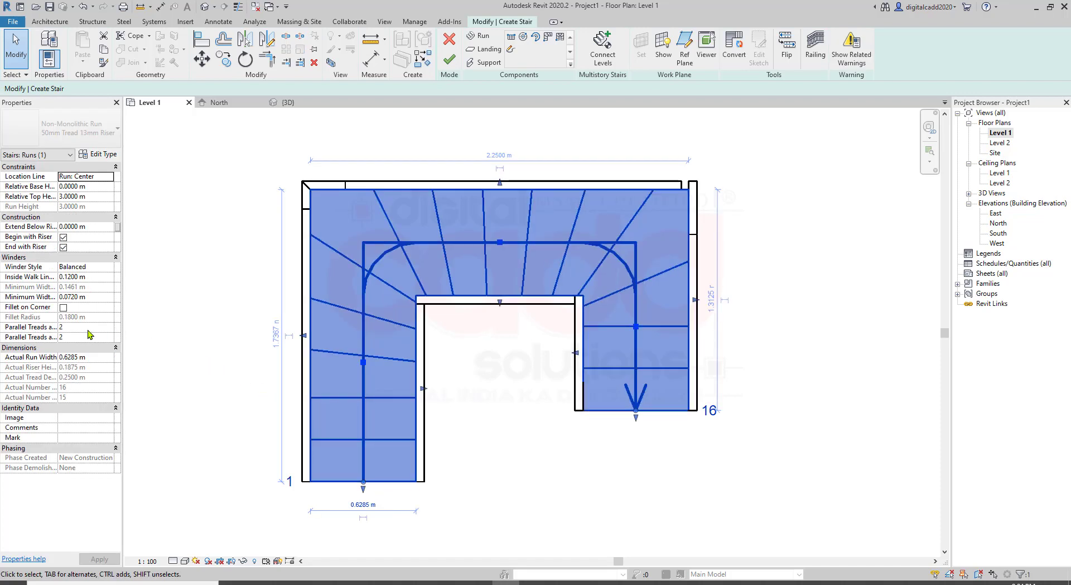
{"action": "left_click", "coordinate": [68, 327]}
{"action": "type", "text": "4"}
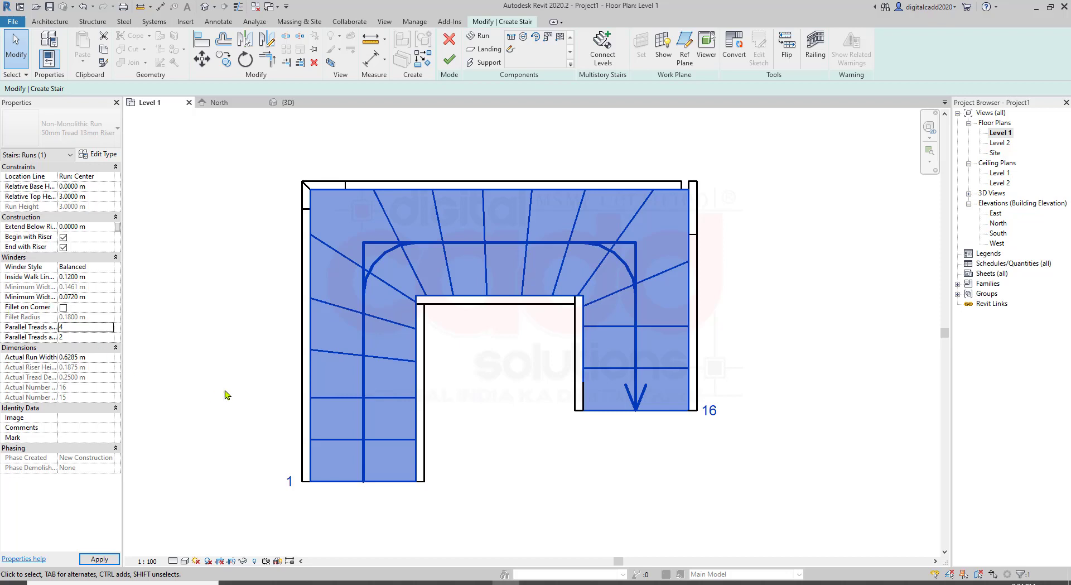
{"action": "left_click", "coordinate": [653, 336]}
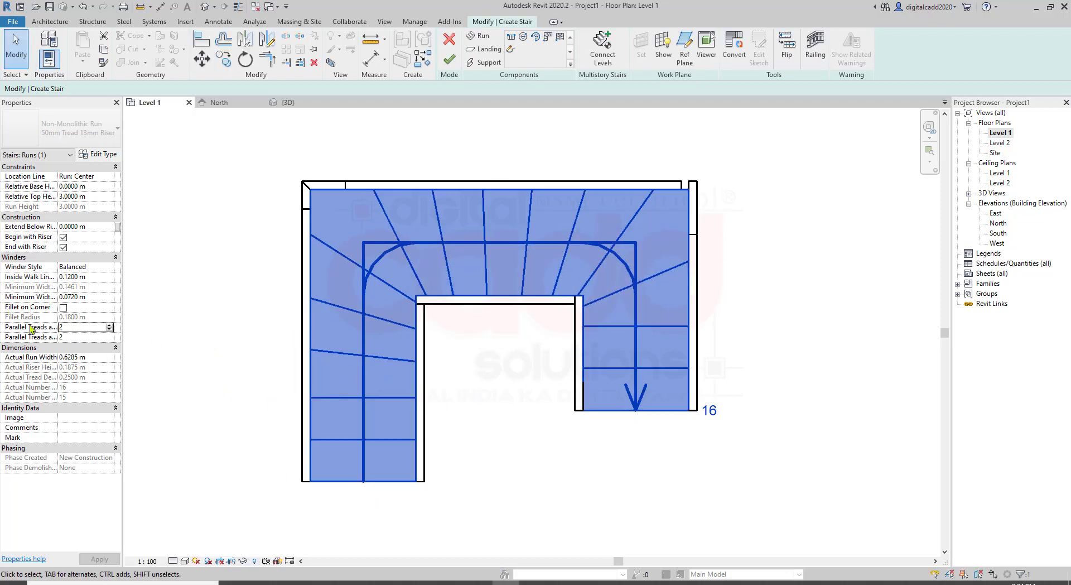
{"action": "type", "text": "3"}
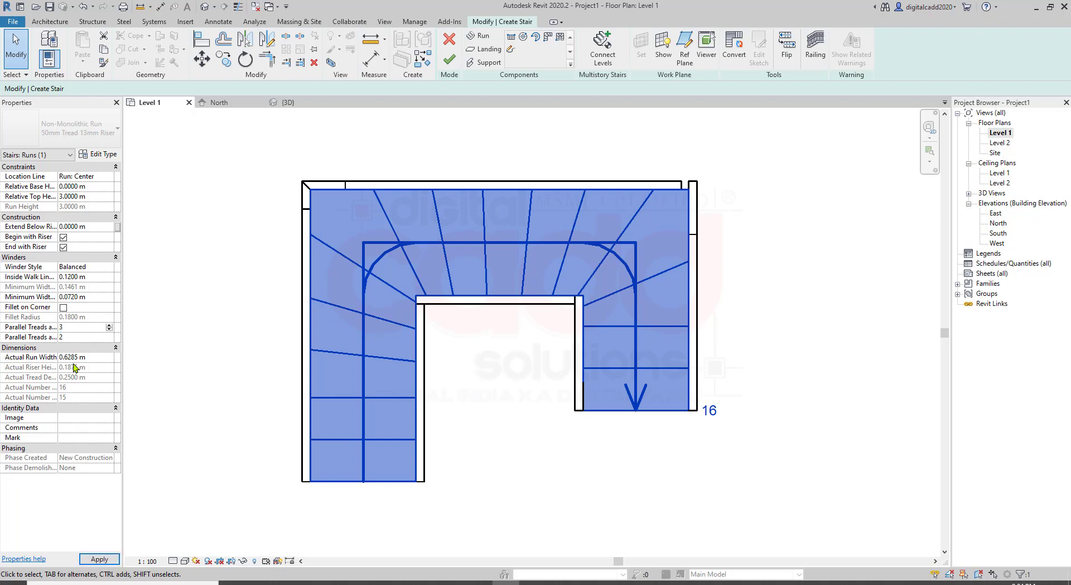
{"action": "left_click", "coordinate": [246, 374]}
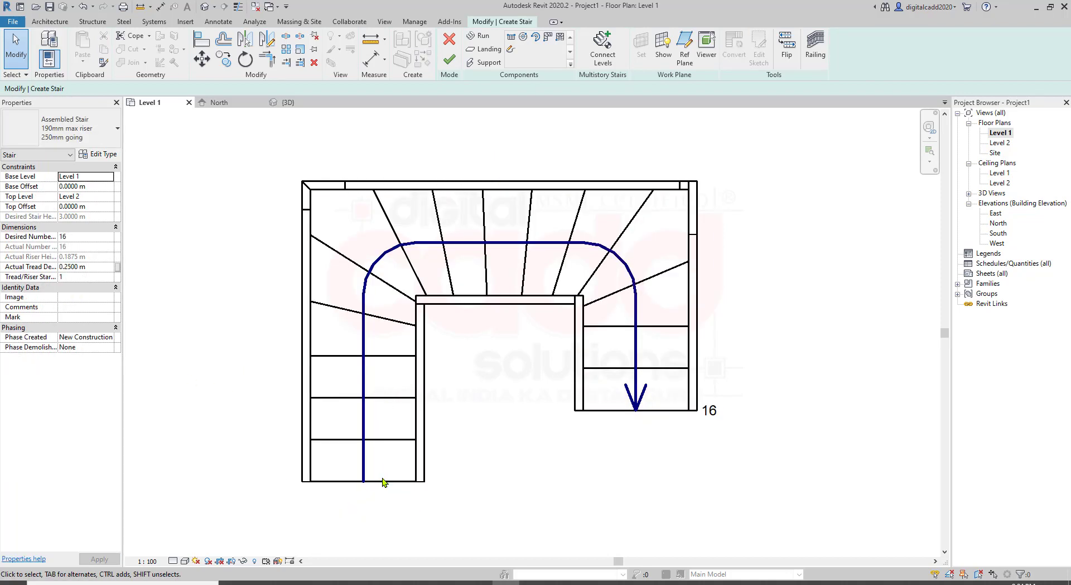
{"action": "left_click", "coordinate": [397, 364]}
{"action": "left_click", "coordinate": [72, 328]}
{"action": "type", "text": "4"}
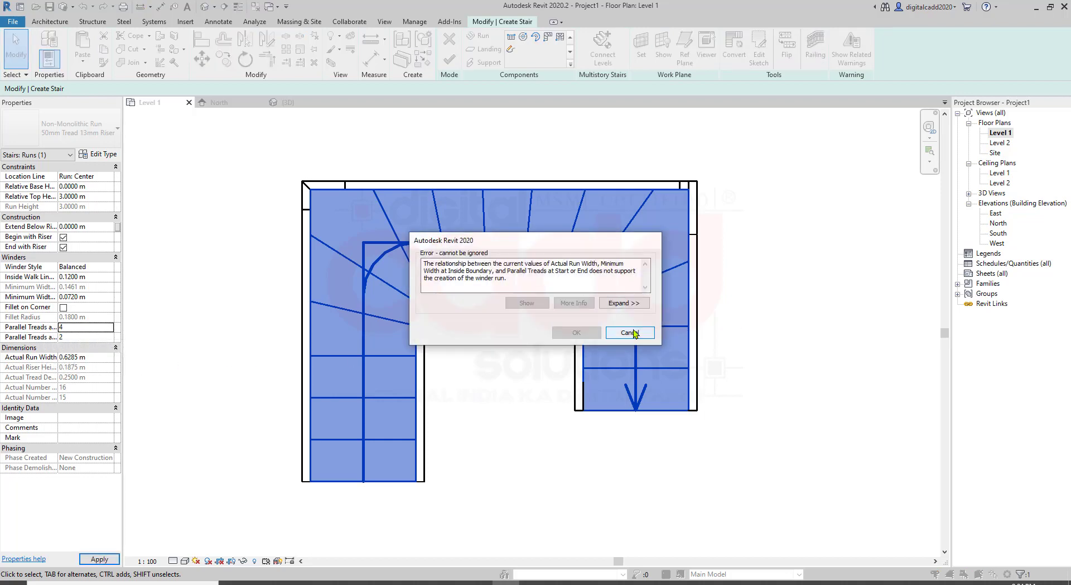
- Cancel the rejected 4-tread change and finish the U-shaped winder stair
{"action": "left_click", "coordinate": [630, 332]}
{"action": "key", "text": "Escape"}
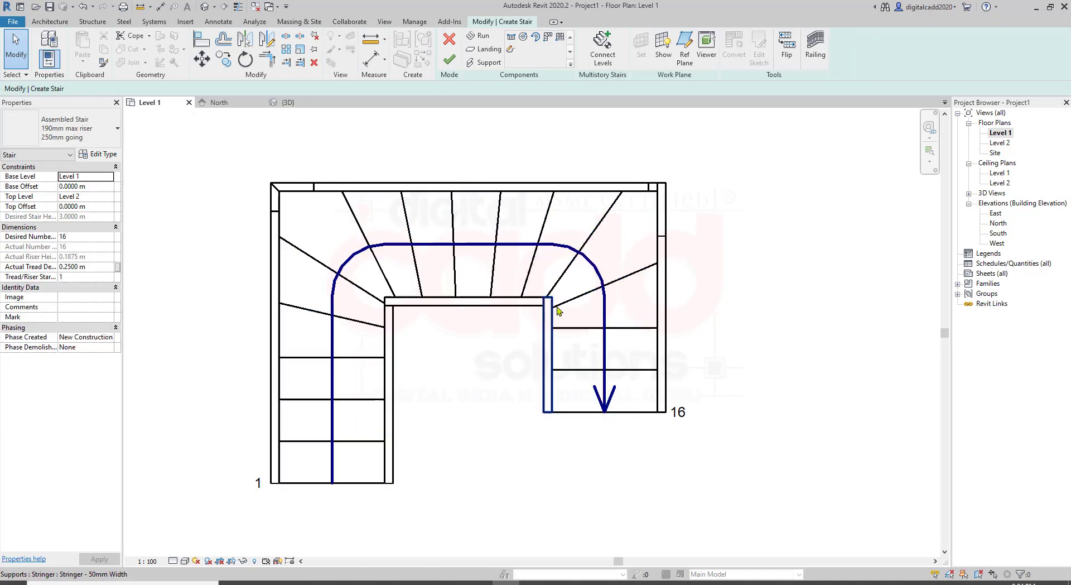
{"action": "middle_click_drag", "start_coordinate": [496, 417], "coordinate": [519, 427]}
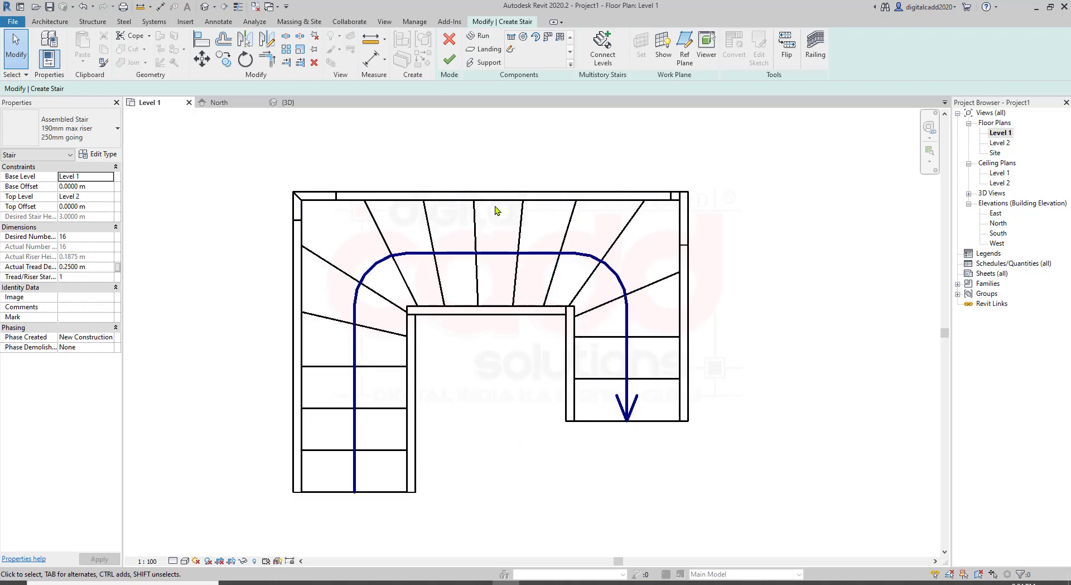
{"action": "left_click", "coordinate": [449, 65]}
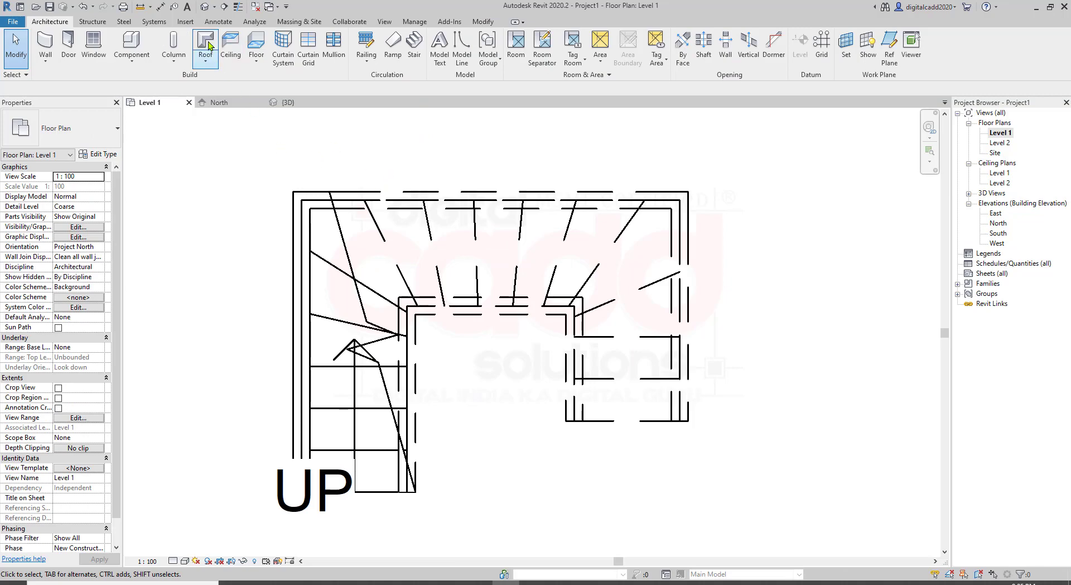
- In the 3D view, pan and orbit to see all three stairs from above
{"action": "left_click", "coordinate": [205, 7]}
{"action": "scroll", "coordinate": [418, 211], "scroll_direction": "down", "scroll_amount": 2}
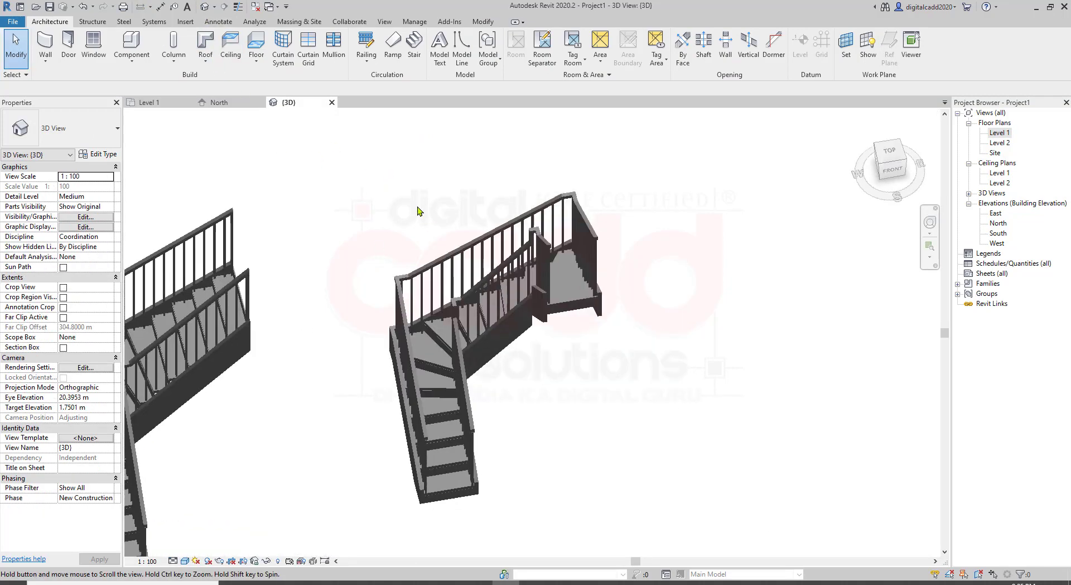
{"action": "scroll", "coordinate": [531, 366], "scroll_direction": "down", "scroll_amount": 2}
{"action": "scroll", "coordinate": [617, 378], "scroll_direction": "down", "scroll_amount": 2}
{"action": "middle_click_drag", "start_coordinate": [617, 379], "coordinate": [258, 405]}
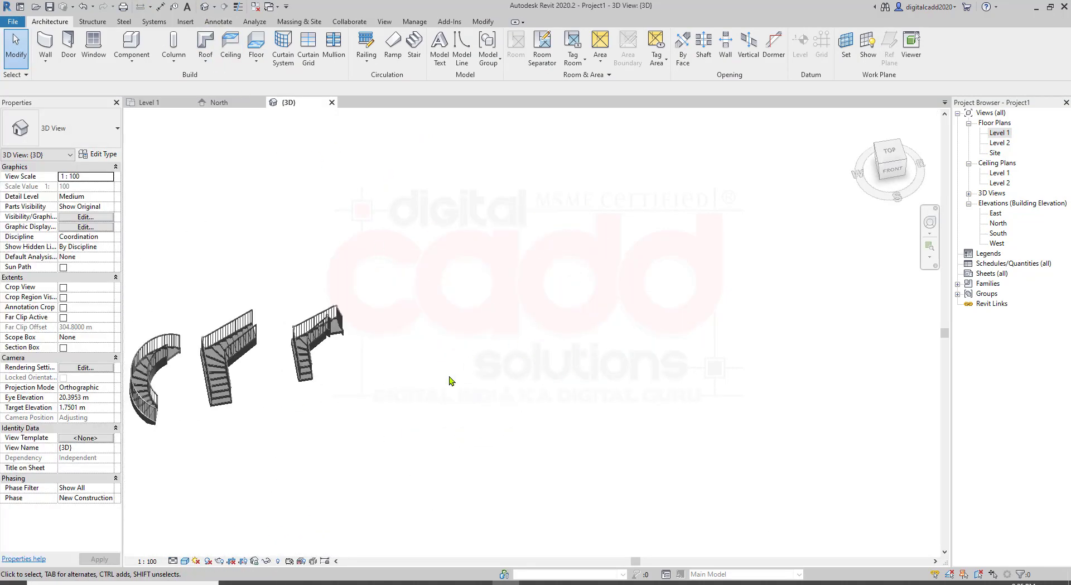
{"action": "mouse_move", "coordinate": [443, 359]}
{"action": "middle_mouse_down", "text": "shift"}
{"action": "mouse_move", "coordinate": [382, 481]}
{"action": "mouse_move", "coordinate": [327, 385]}
{"action": "middle_mouse_up", "text": "shift"}
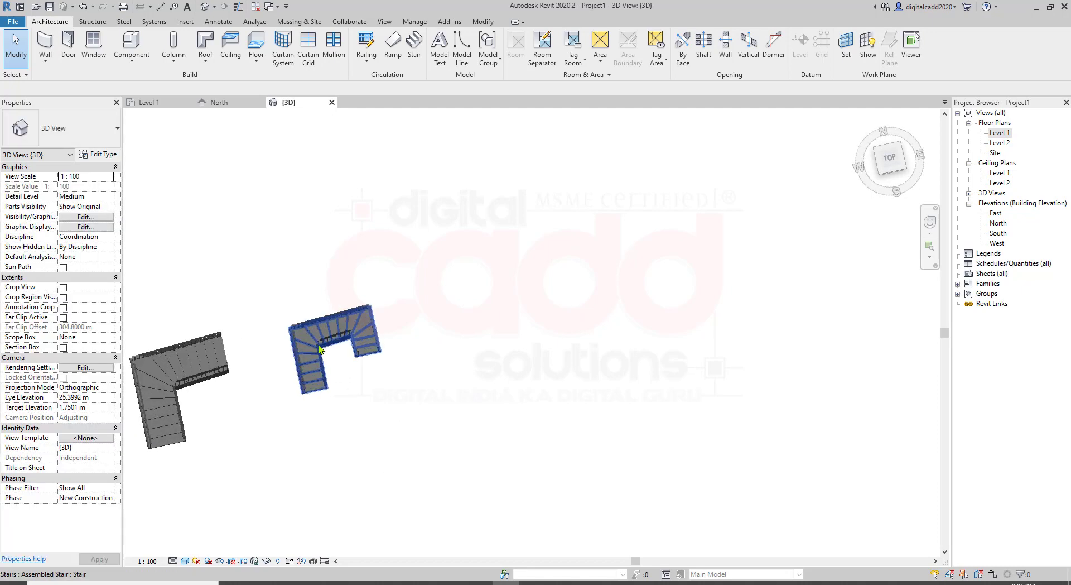
{"action": "scroll", "coordinate": [301, 351], "scroll_direction": "up", "scroll_amount": 10}
{"action": "mouse_move", "coordinate": [478, 416]}
{"action": "middle_mouse_down", "text": "shift"}
{"action": "mouse_move", "coordinate": [459, 373]}
{"action": "mouse_move", "coordinate": [430, 409]}
{"action": "mouse_move", "coordinate": [437, 335]}
{"action": "mouse_move", "coordinate": [411, 435]}
{"action": "mouse_move", "coordinate": [519, 432]}
{"action": "mouse_move", "coordinate": [481, 408]}
{"action": "middle_mouse_up", "text": "shift"}
- Zoom in and out on the railed U-shaped winder stair, then pick the Level 1 plan
{"action": "scroll", "coordinate": [480, 326], "scroll_direction": "down", "scroll_amount": 5}
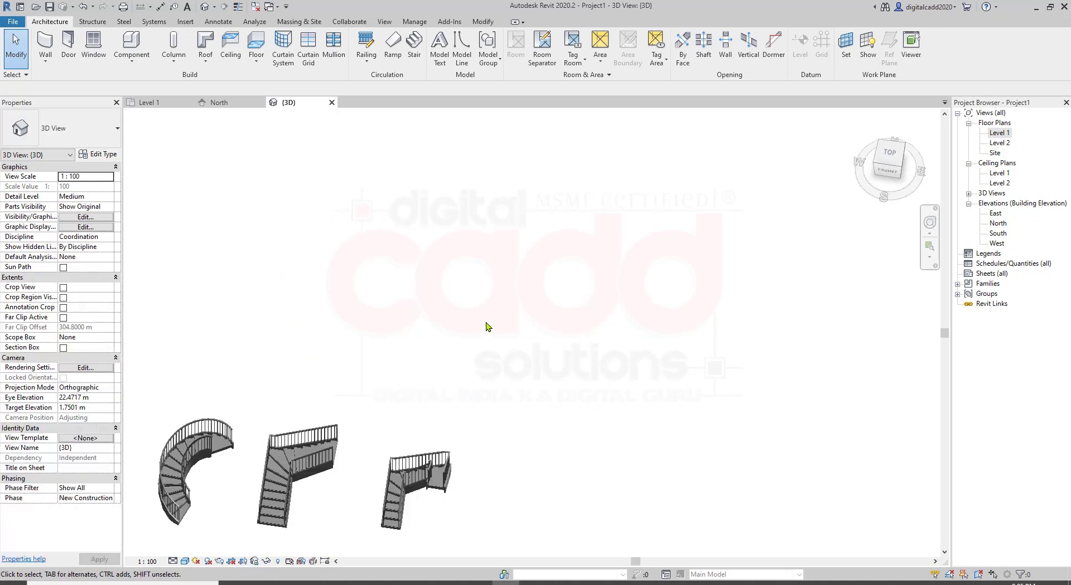
{"action": "mouse_move", "coordinate": [490, 323]}
{"action": "middle_mouse_down"}
{"action": "mouse_move", "coordinate": [462, 432]}
{"action": "mouse_move", "coordinate": [504, 413]}
{"action": "middle_mouse_up"}
{"action": "scroll", "coordinate": [462, 431], "scroll_direction": "up", "scroll_amount": 5}
{"action": "scroll", "coordinate": [441, 422], "scroll_direction": "up", "scroll_amount": 3}
{"action": "scroll", "coordinate": [479, 329], "scroll_direction": "down", "scroll_amount": 3}
{"action": "scroll", "coordinate": [411, 443], "scroll_direction": "down", "scroll_amount": 2}
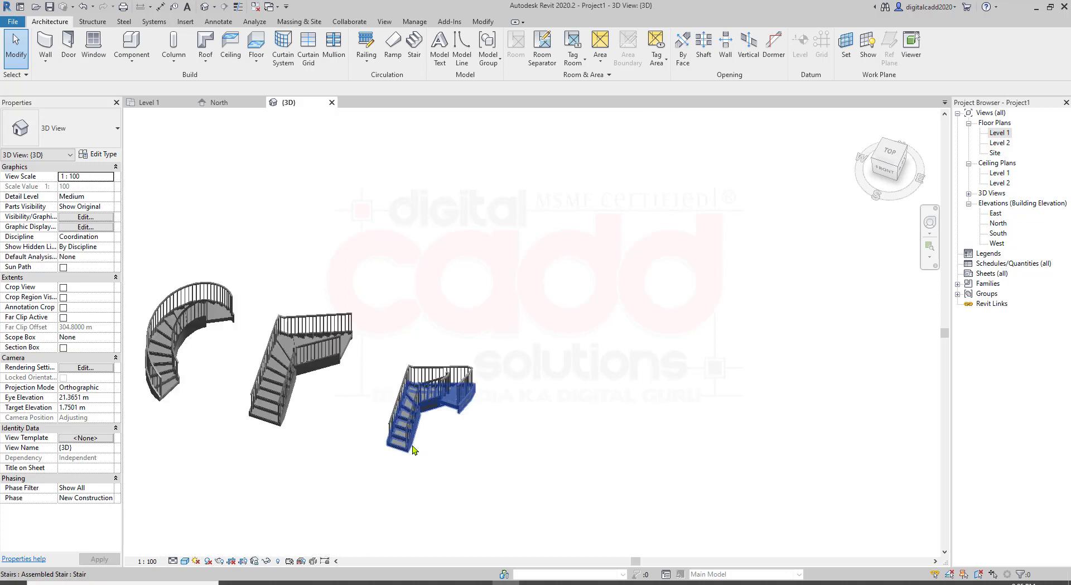
{"action": "scroll", "coordinate": [433, 404], "scroll_direction": "up", "scroll_amount": 3}
{"action": "scroll", "coordinate": [382, 448], "scroll_direction": "up", "scroll_amount": 2}
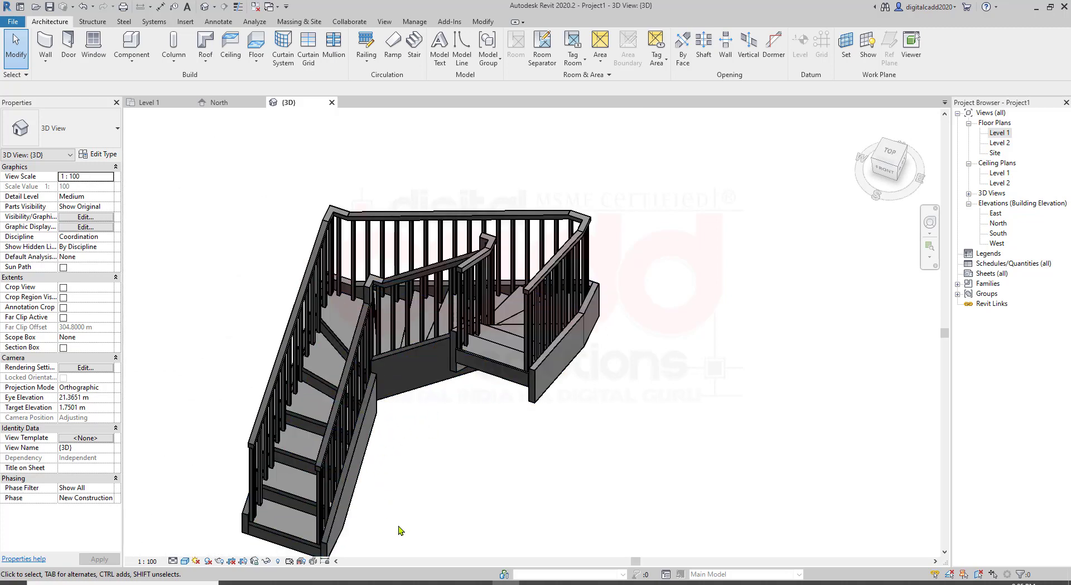
{"action": "scroll", "coordinate": [410, 447], "scroll_direction": "down", "scroll_amount": 2}
{"action": "scroll", "coordinate": [411, 430], "scroll_direction": "down", "scroll_amount": 1}
{"action": "scroll", "coordinate": [411, 430], "scroll_direction": "up", "scroll_amount": 1}
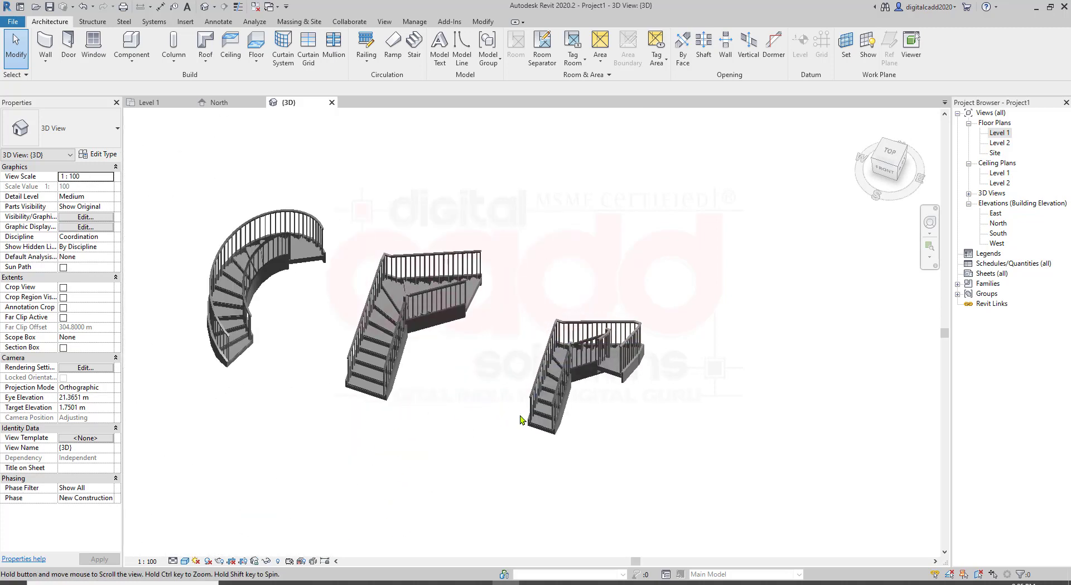
{"action": "scroll", "coordinate": [433, 349], "scroll_direction": "up", "scroll_amount": 2}
{"action": "scroll", "coordinate": [437, 400], "scroll_direction": "down", "scroll_amount": 2}
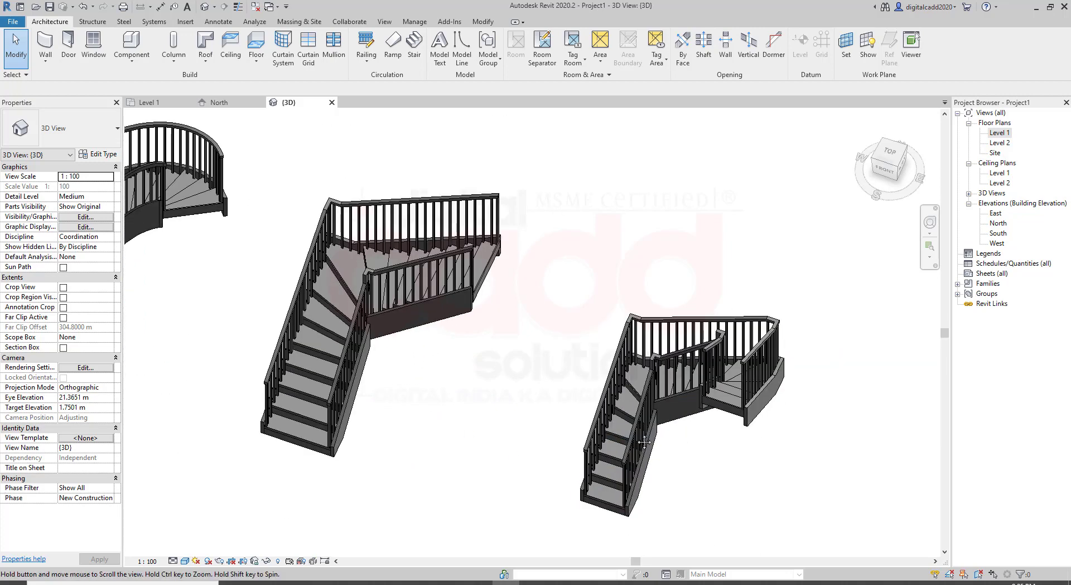
{"action": "scroll", "coordinate": [530, 434], "scroll_direction": "up", "scroll_amount": 2}
{"action": "scroll", "coordinate": [530, 434], "scroll_direction": "up", "scroll_amount": 3}
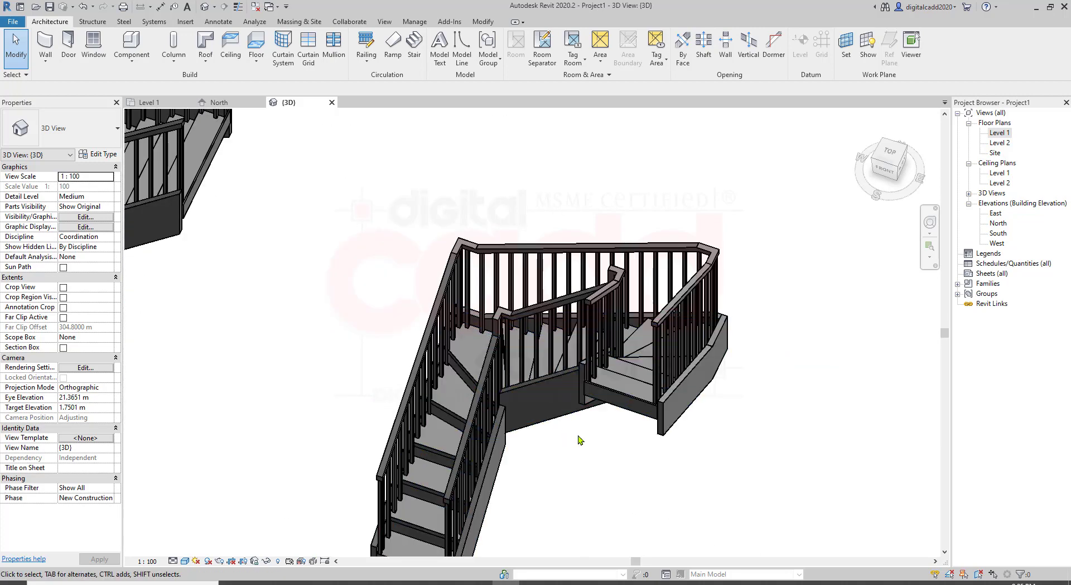
{"action": "scroll", "coordinate": [698, 411], "scroll_direction": "down", "scroll_amount": 2}
{"action": "scroll", "coordinate": [424, 432], "scroll_direction": "up", "scroll_amount": 2}
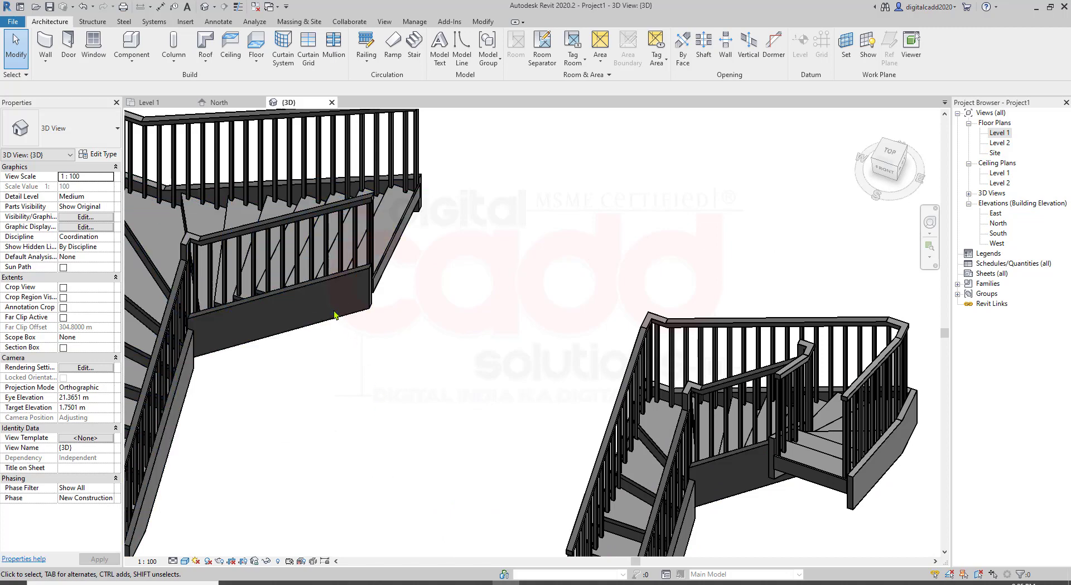
{"action": "left_click", "coordinate": [1006, 134]}
- On the Level 1 plan, select the left winder stair to locate its inner railing
{"action": "double_click", "coordinate": [1007, 134]}
{"action": "scroll", "coordinate": [472, 379], "scroll_direction": "down", "scroll_amount": 3}
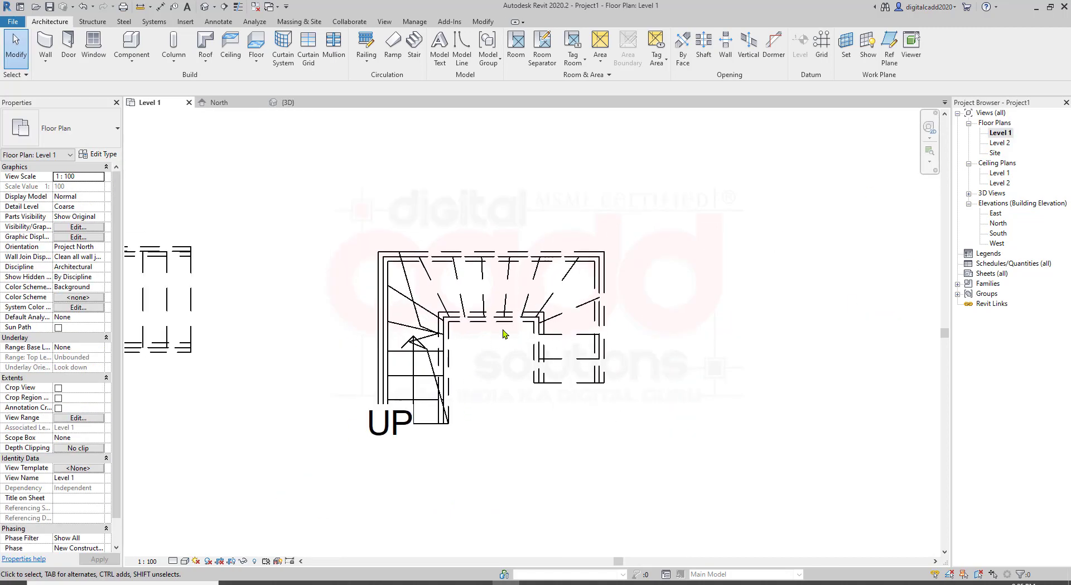
{"action": "left_click", "coordinate": [264, 364]}
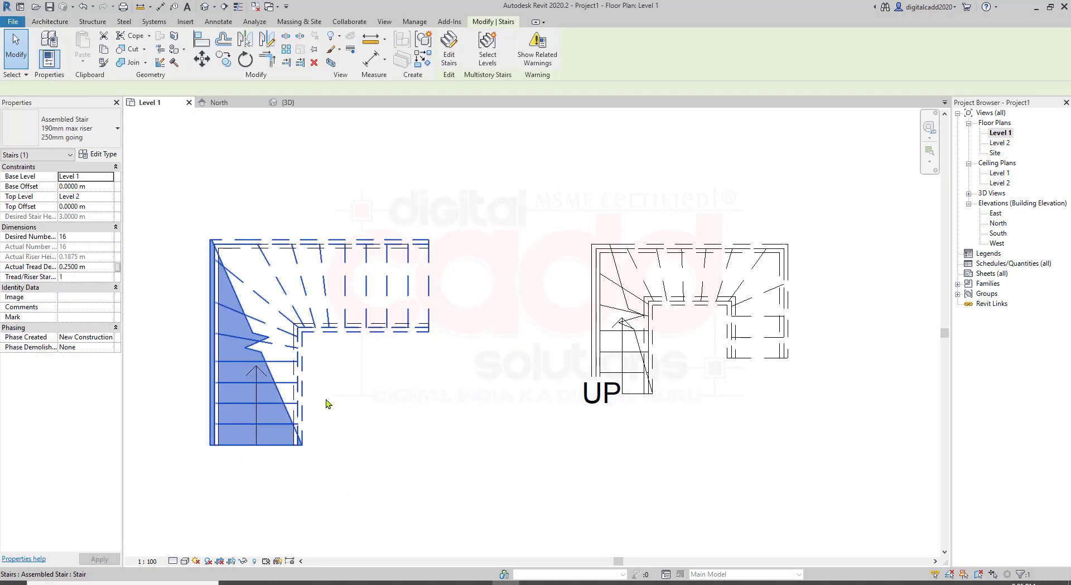
{"action": "middle_click_drag", "start_coordinate": [328, 334], "coordinate": [433, 336]}
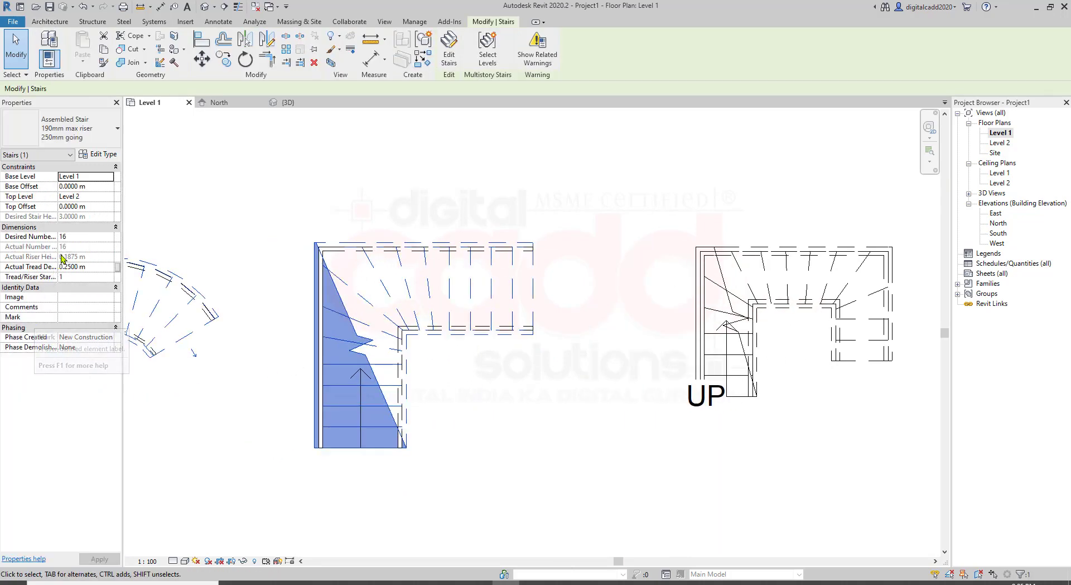
{"action": "key", "text": "Escape"}
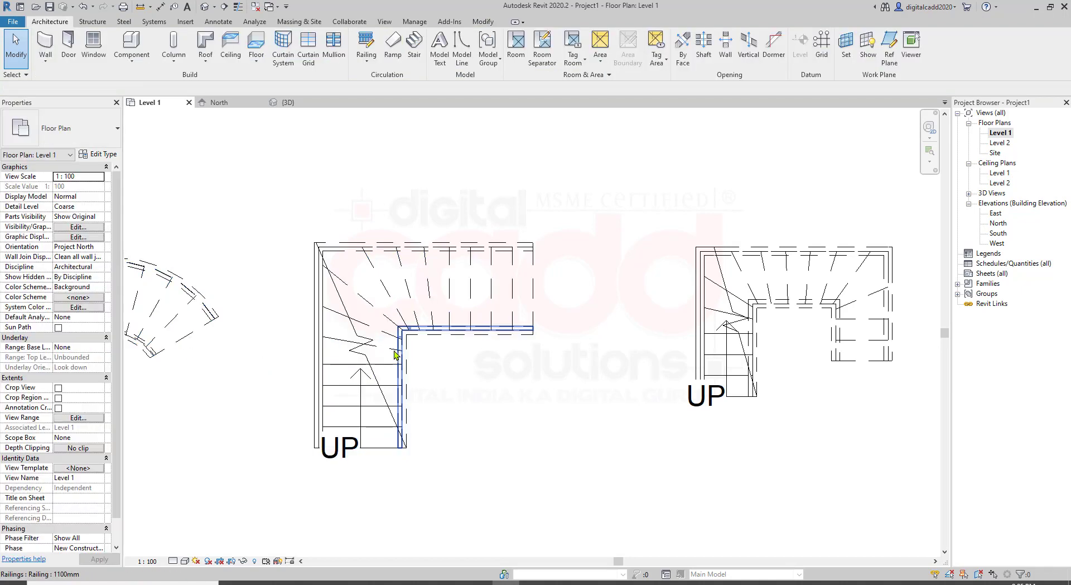
{"action": "left_click", "coordinate": [395, 357]}
{"action": "key", "text": "Escape"}
{"action": "left_click", "coordinate": [369, 393]}
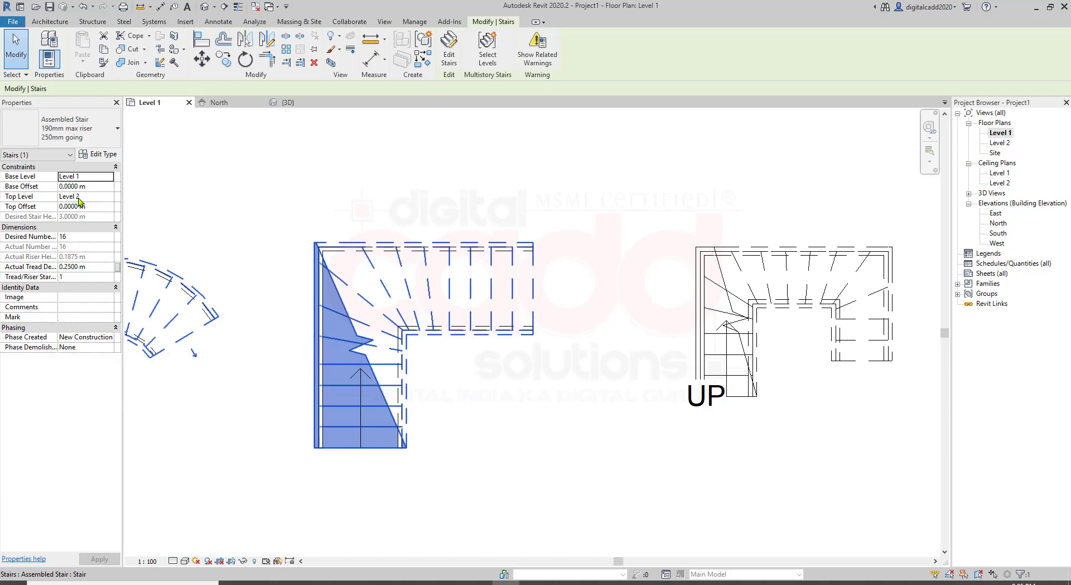
{"action": "mouse_move", "coordinate": [395, 334]}
{"action": "middle_mouse_down"}
{"action": "mouse_move", "coordinate": [346, 393]}
{"action": "mouse_move", "coordinate": [296, 403]}
{"action": "middle_mouse_up"}
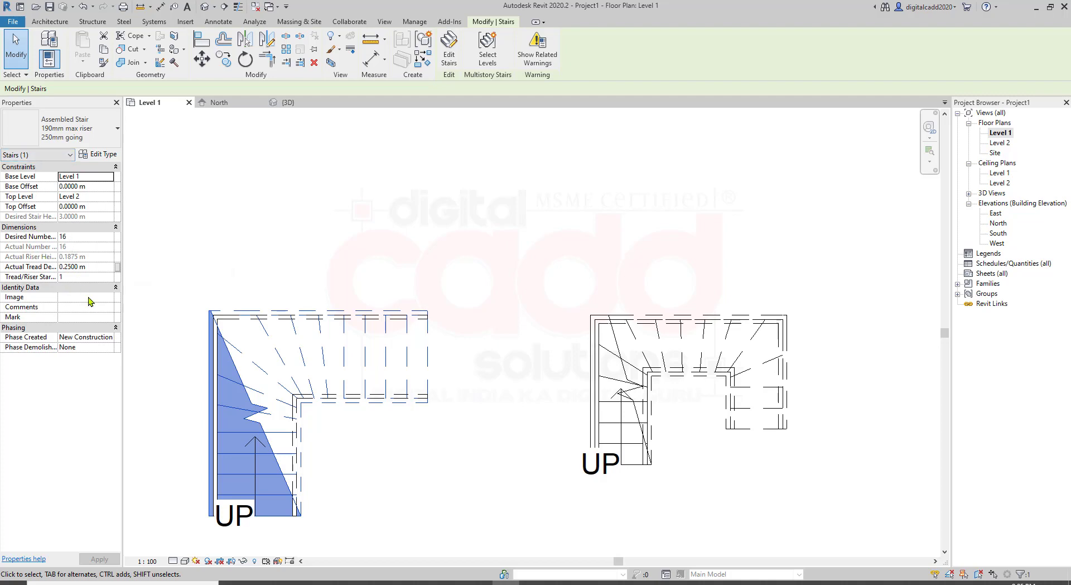
{"action": "key", "text": "Escape"}
{"action": "left_click", "coordinate": [297, 409]}
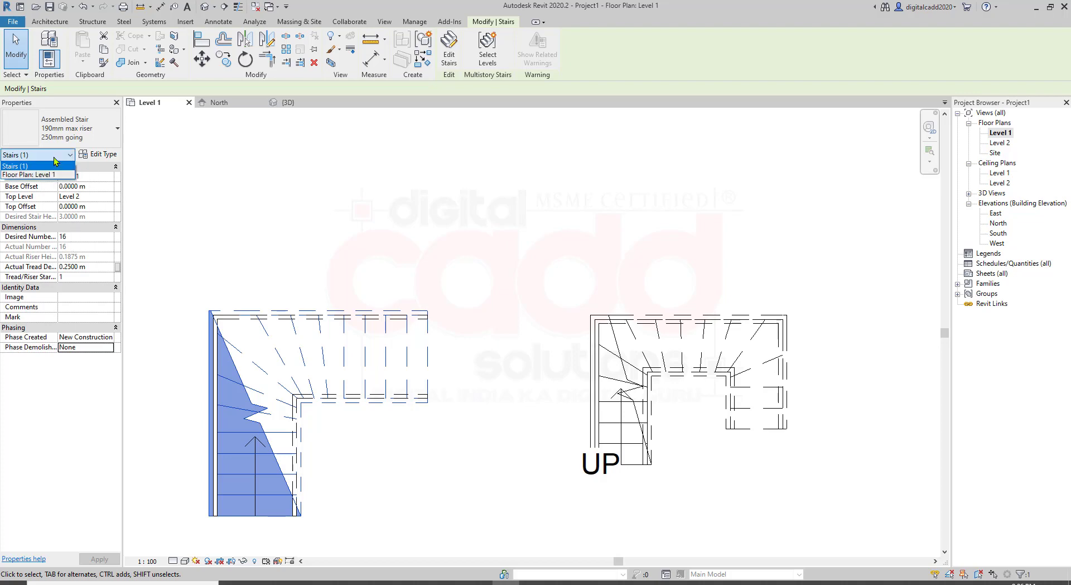
{"action": "left_click", "coordinate": [55, 176]}
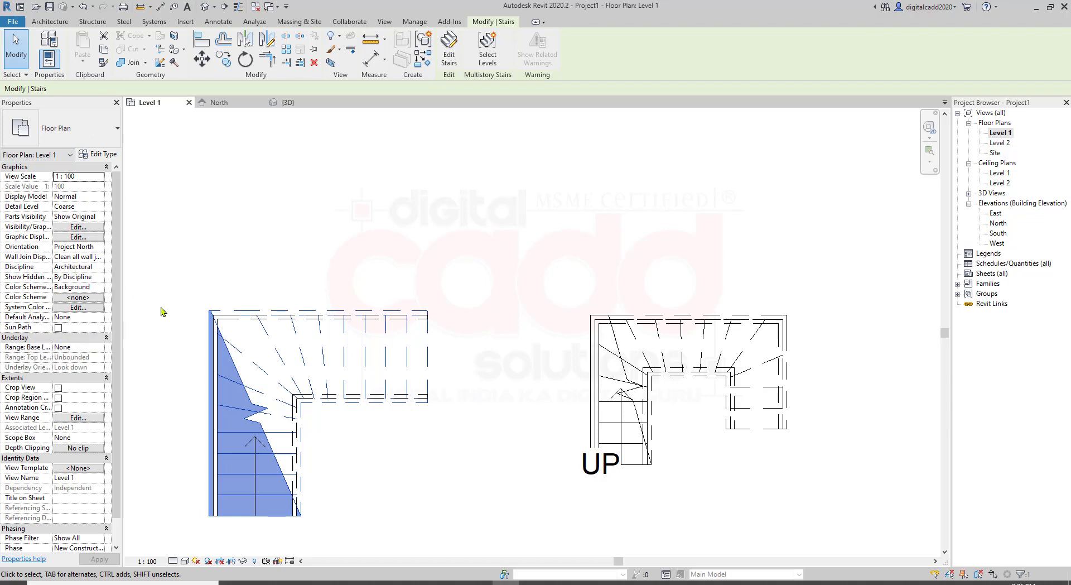
- Delete the left stair's inner railing and zoom to fit all stairs
{"action": "left_click", "coordinate": [297, 419]}
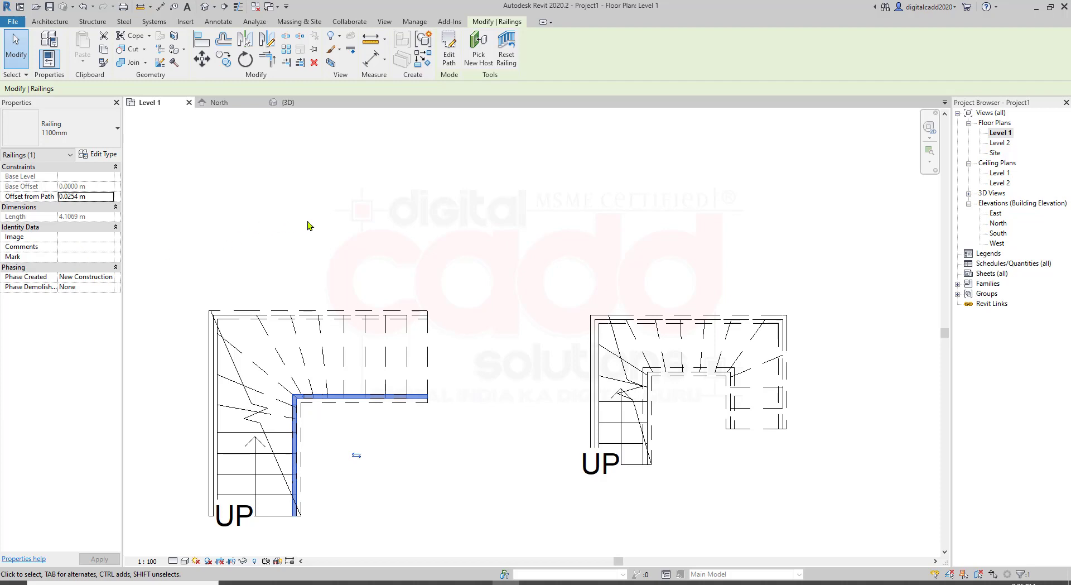
{"action": "key", "text": "Delete"}
{"action": "key", "text": "z"}
{"action": "key", "text": "f"}
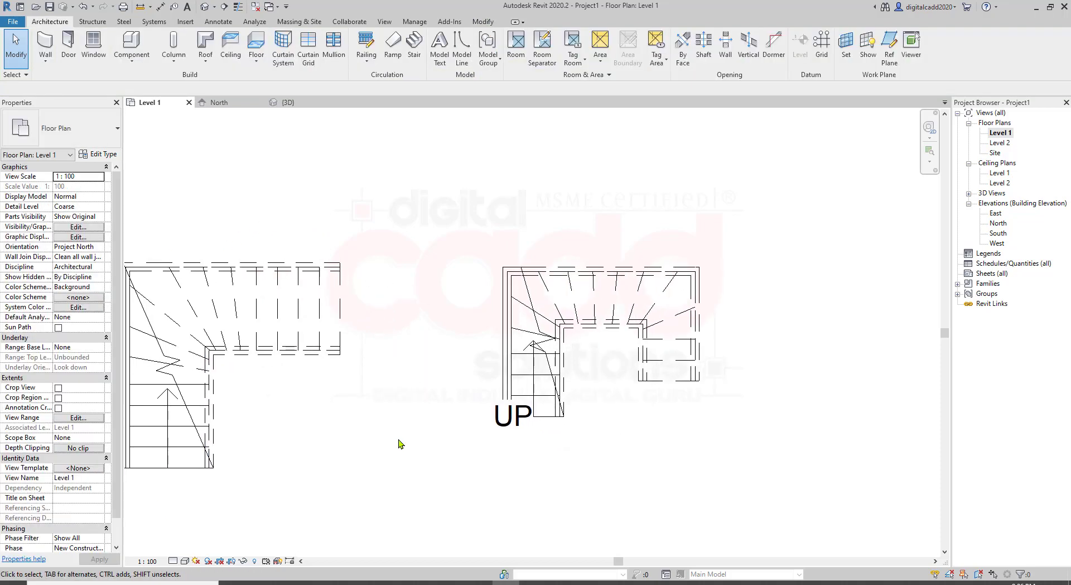
- Return to the 3D view and zoom and pan so all three stairs are visible
{"action": "left_click", "coordinate": [211, 7]}
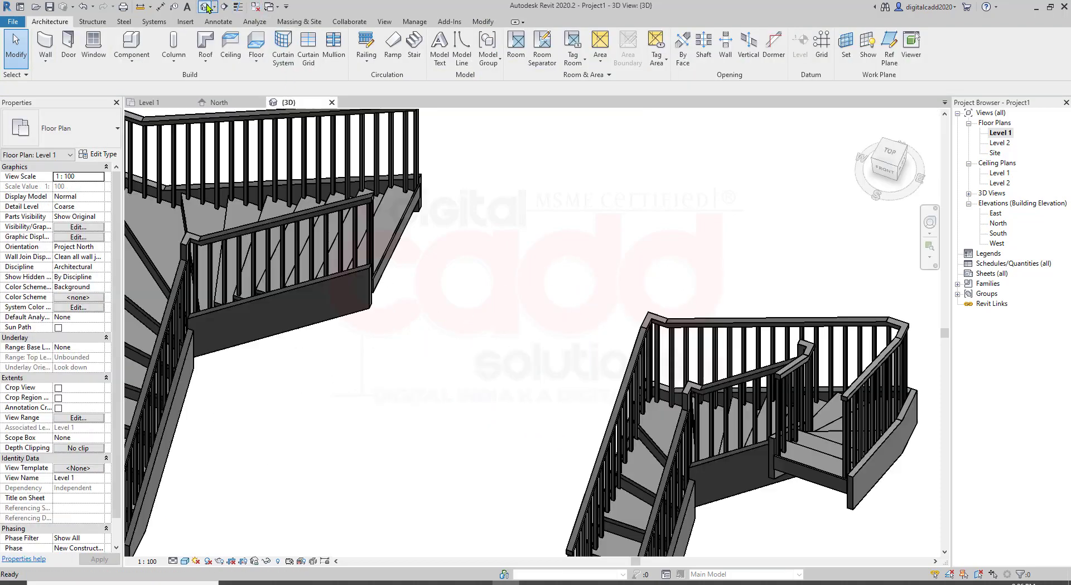
{"action": "scroll", "coordinate": [312, 357], "scroll_direction": "down", "scroll_amount": 3}
{"action": "mouse_move", "coordinate": [419, 352]}
{"action": "middle_mouse_down"}
{"action": "mouse_move", "coordinate": [551, 417]}
{"action": "mouse_move", "coordinate": [466, 331]}
{"action": "mouse_move", "coordinate": [556, 425]}
{"action": "mouse_move", "coordinate": [426, 411]}
{"action": "mouse_move", "coordinate": [598, 442]}
{"action": "mouse_move", "coordinate": [600, 430]}
{"action": "mouse_move", "coordinate": [514, 345]}
{"action": "middle_mouse_up"}
{"action": "scroll", "coordinate": [515, 345], "scroll_direction": "up", "scroll_amount": 3}
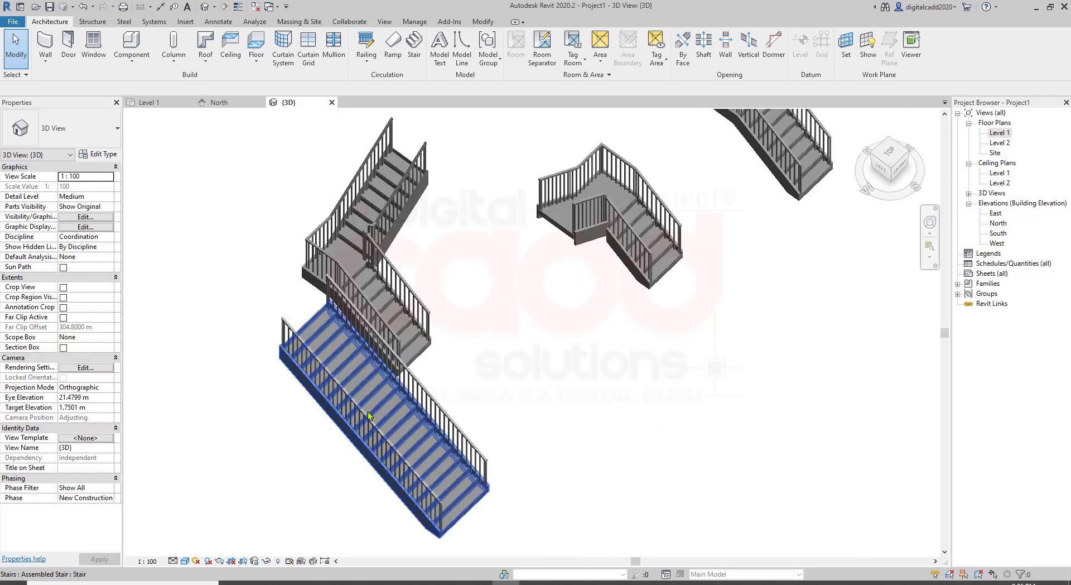
{"action": "scroll", "coordinate": [434, 384], "scroll_direction": "down", "scroll_amount": 1}
{"action": "scroll", "coordinate": [434, 384], "scroll_direction": "up", "scroll_amount": 2}
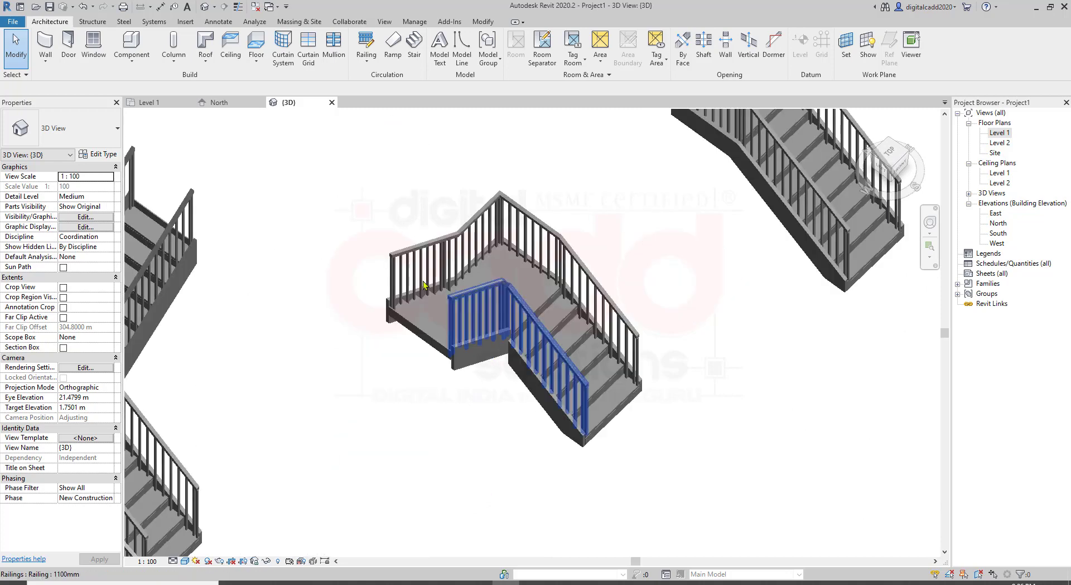
{"action": "scroll", "coordinate": [727, 313], "scroll_direction": "up", "scroll_amount": 2}
{"action": "scroll", "coordinate": [375, 373], "scroll_direction": "down", "scroll_amount": 3}
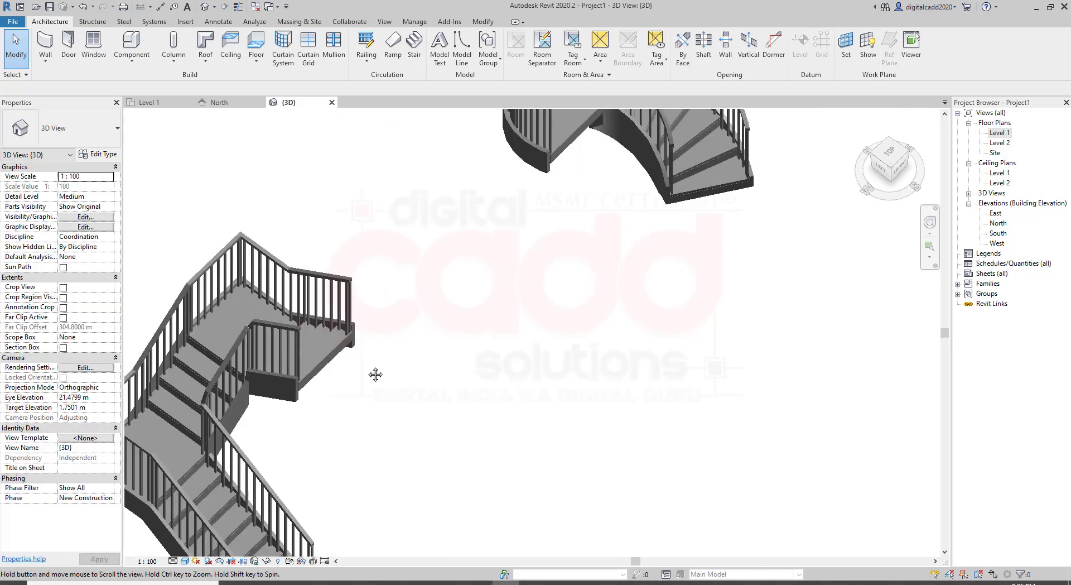
{"action": "scroll", "coordinate": [454, 335], "scroll_direction": "down", "scroll_amount": 1}
{"action": "scroll", "coordinate": [370, 335], "scroll_direction": "up", "scroll_amount": 2}
{"action": "scroll", "coordinate": [599, 280], "scroll_direction": "up", "scroll_amount": 1}
{"action": "scroll", "coordinate": [600, 280], "scroll_direction": "up", "scroll_amount": 1}
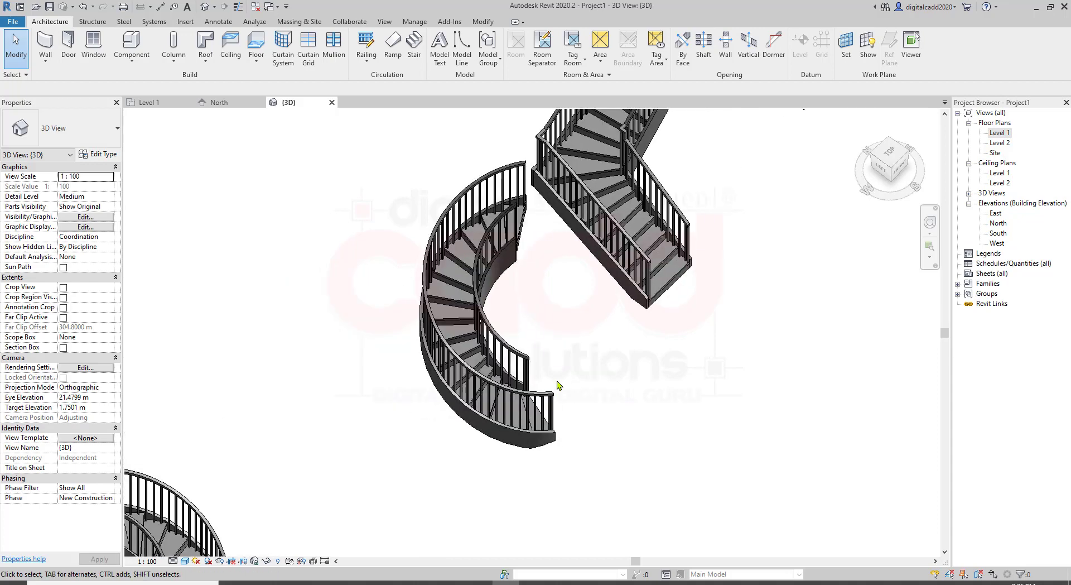
{"action": "scroll", "coordinate": [554, 249], "scroll_direction": "up", "scroll_amount": 1}
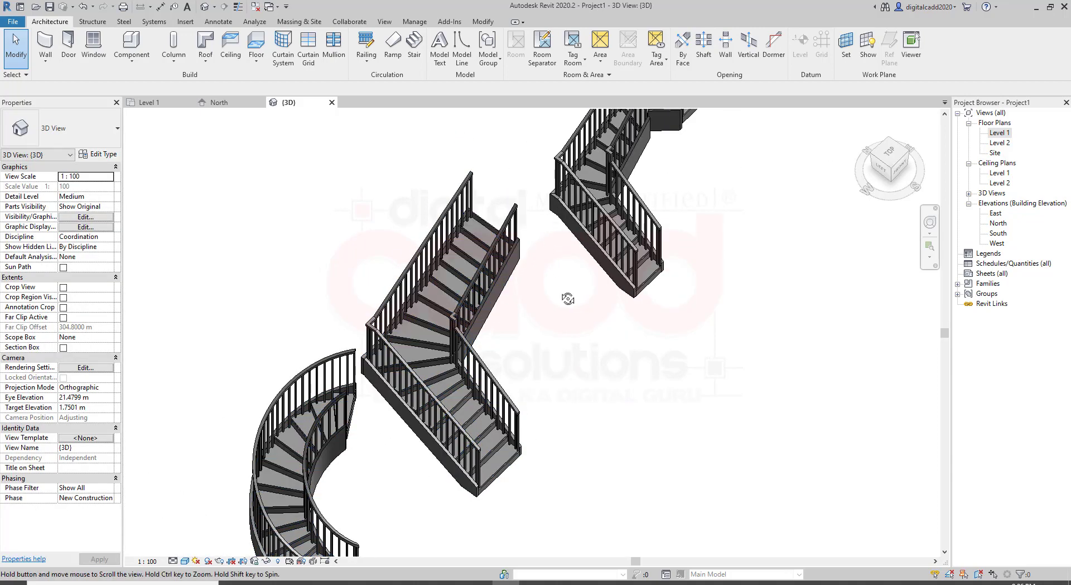
- Orbit to view the model from above, then zoom in and centre the long straight stair
{"action": "mouse_move", "coordinate": [568, 298]}
{"action": "middle_mouse_down", "text": "shift"}
{"action": "mouse_move", "coordinate": [485, 323]}
{"action": "mouse_move", "coordinate": [577, 294]}
{"action": "mouse_move", "coordinate": [617, 337]}
{"action": "mouse_move", "coordinate": [372, 309]}
{"action": "middle_mouse_up", "text": "shift"}
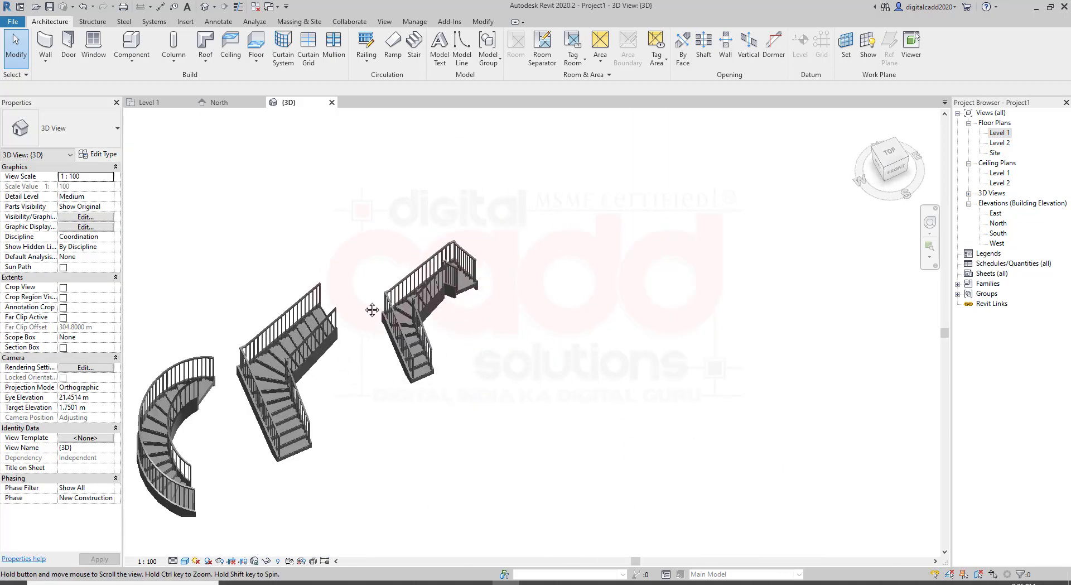
{"action": "scroll", "coordinate": [372, 310], "scroll_direction": "up", "scroll_amount": 3}
{"action": "scroll", "coordinate": [472, 213], "scroll_direction": "up", "scroll_amount": 2}
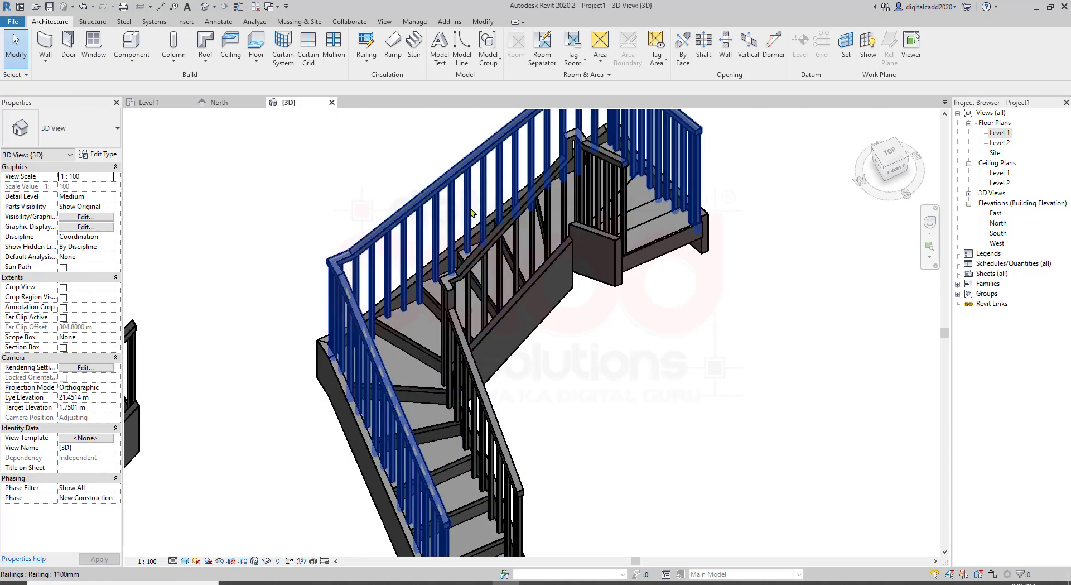
{"action": "scroll", "coordinate": [472, 212], "scroll_direction": "down", "scroll_amount": 2}
{"action": "scroll", "coordinate": [463, 437], "scroll_direction": "up", "scroll_amount": 2}
{"action": "scroll", "coordinate": [462, 437], "scroll_direction": "up", "scroll_amount": 1}
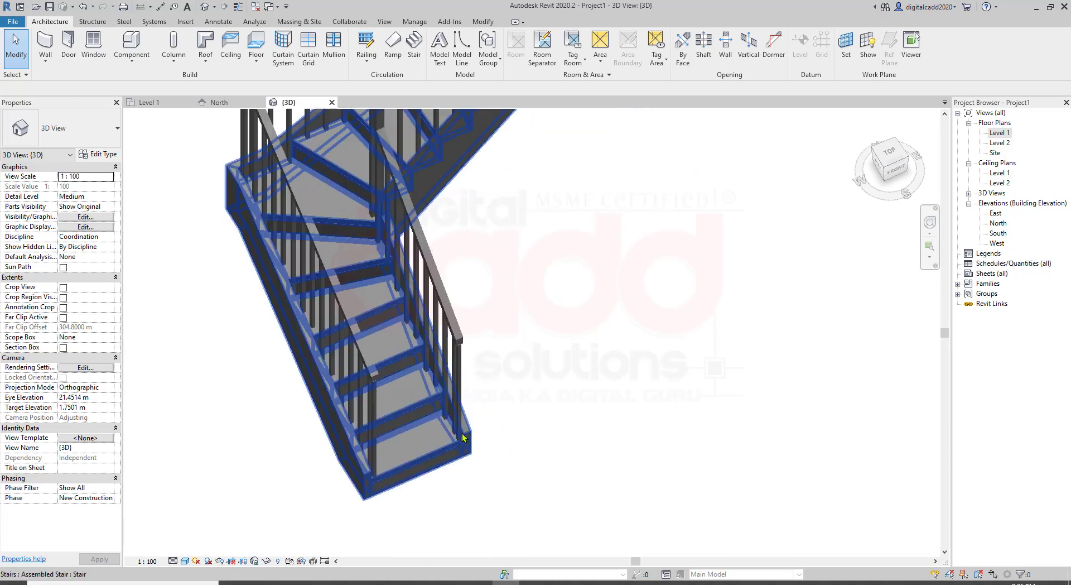
{"action": "scroll", "coordinate": [466, 438], "scroll_direction": "up", "scroll_amount": 1}
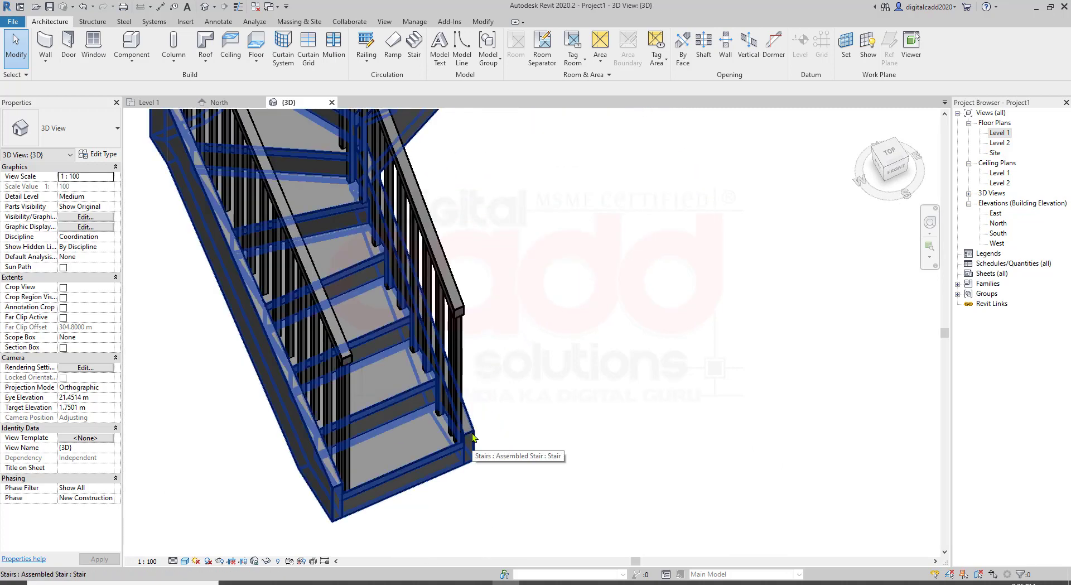
{"action": "scroll", "coordinate": [485, 439], "scroll_direction": "down", "scroll_amount": 2}
{"action": "scroll", "coordinate": [557, 423], "scroll_direction": "down", "scroll_amount": 1}
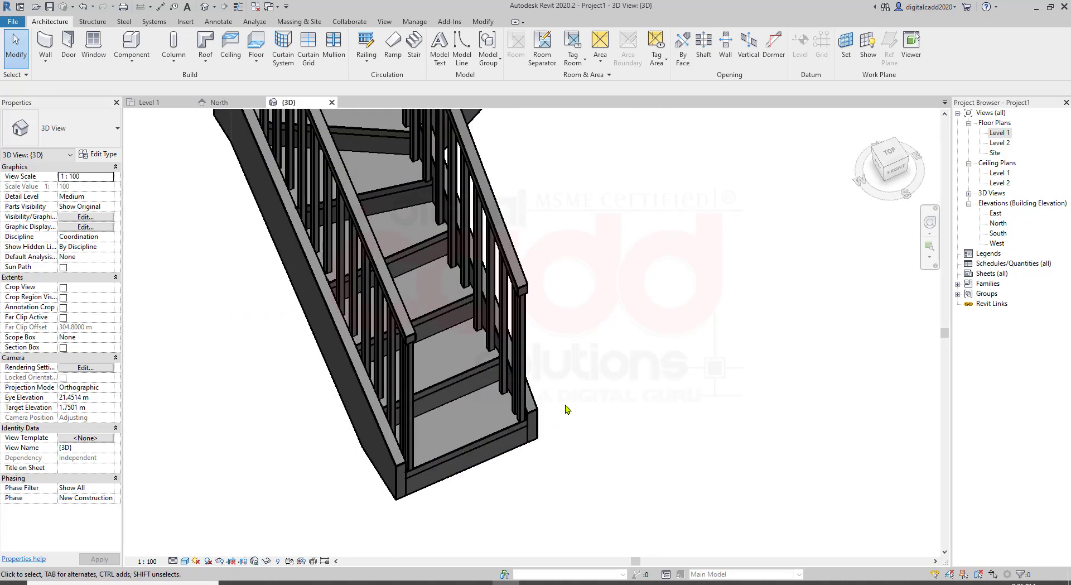
{"action": "scroll", "coordinate": [566, 405], "scroll_direction": "down", "scroll_amount": 2}
{"action": "scroll", "coordinate": [572, 406], "scroll_direction": "down", "scroll_amount": 2}
{"action": "middle_click_drag", "start_coordinate": [478, 462], "coordinate": [718, 179]}
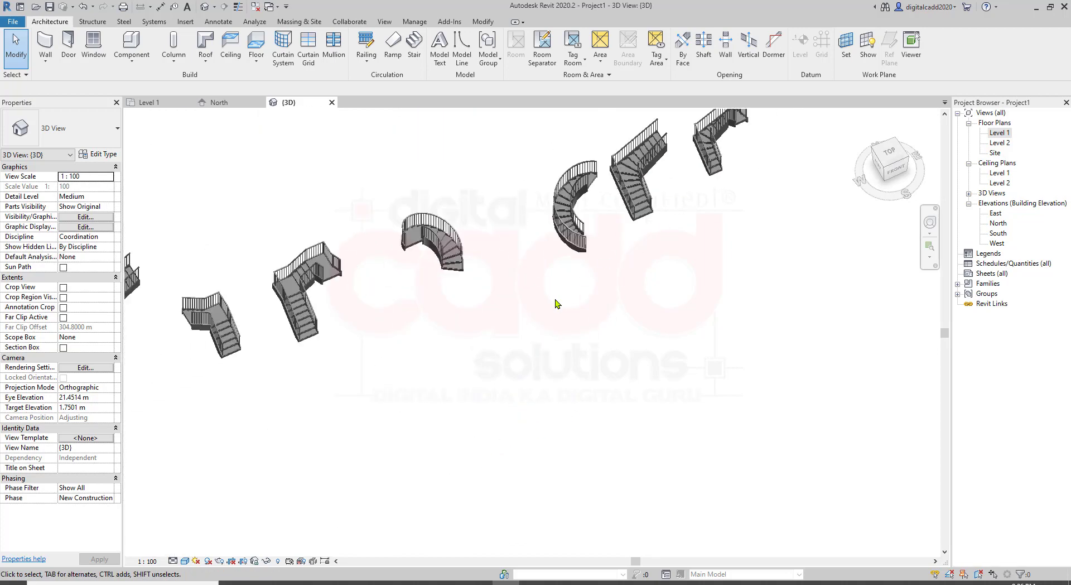
{"action": "middle_click_drag", "start_coordinate": [621, 304], "coordinate": [566, 411]}
{"action": "scroll", "coordinate": [382, 337], "scroll_direction": "up", "scroll_amount": 1}
{"action": "scroll", "coordinate": [454, 330], "scroll_direction": "up", "scroll_amount": 3}
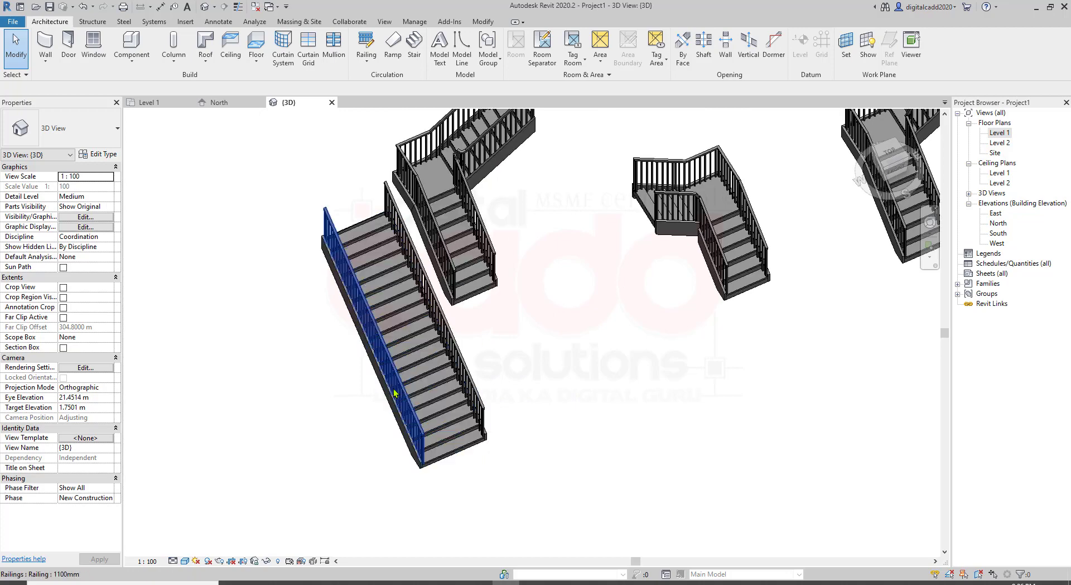
{"action": "scroll", "coordinate": [446, 443], "scroll_direction": "up", "scroll_amount": 1}
{"action": "scroll", "coordinate": [441, 447], "scroll_direction": "up", "scroll_amount": 1}
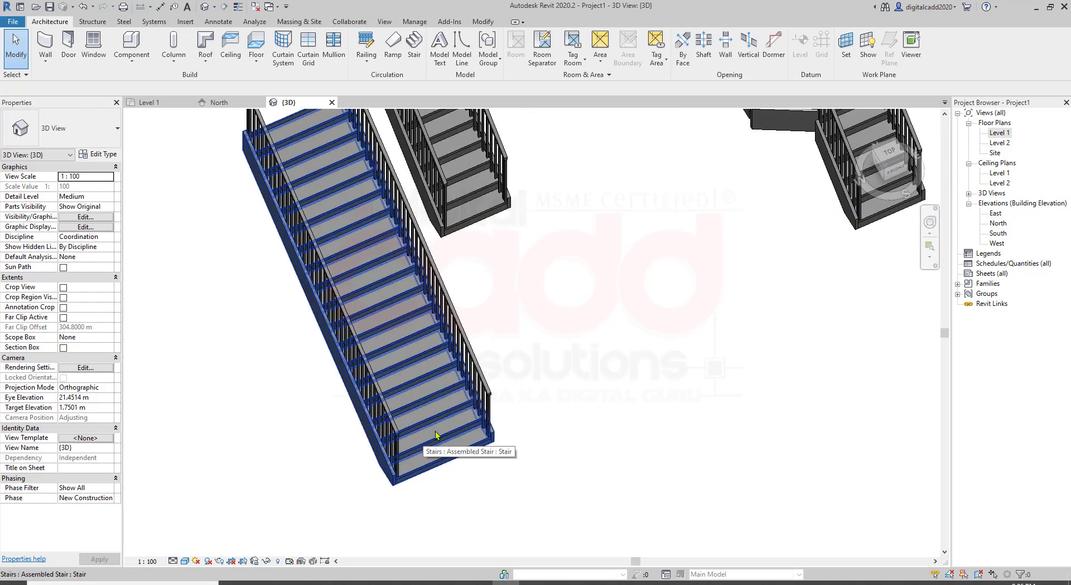
{"action": "scroll", "coordinate": [436, 434], "scroll_direction": "up", "scroll_amount": 2}
{"action": "middle_click_drag", "start_coordinate": [526, 410], "coordinate": [374, 348]}
- Try deleting the straight stair's near-side railing, then undo the deletion
{"action": "left_click", "coordinate": [639, 376]}
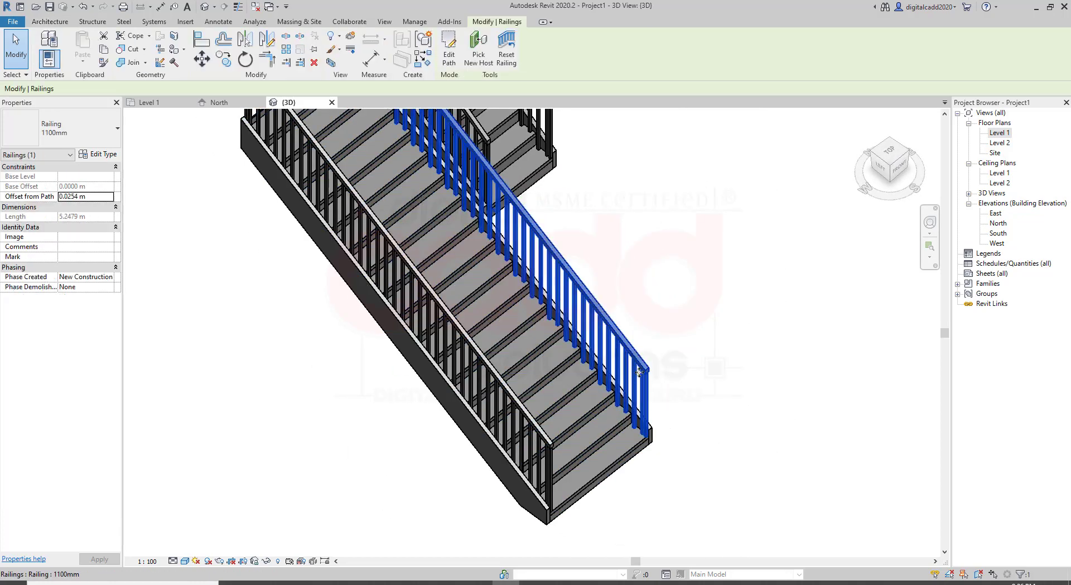
{"action": "key", "text": "Escape"}
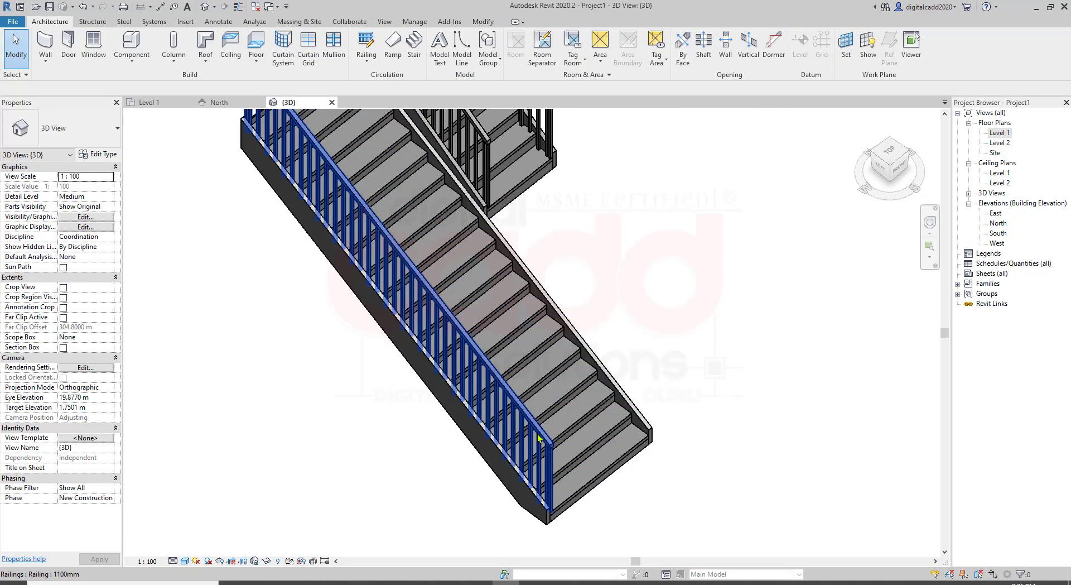
{"action": "left_click", "coordinate": [540, 439]}
{"action": "key", "text": "Delete"}
{"action": "middle_click_drag", "start_coordinate": [617, 421], "coordinate": [528, 412]}
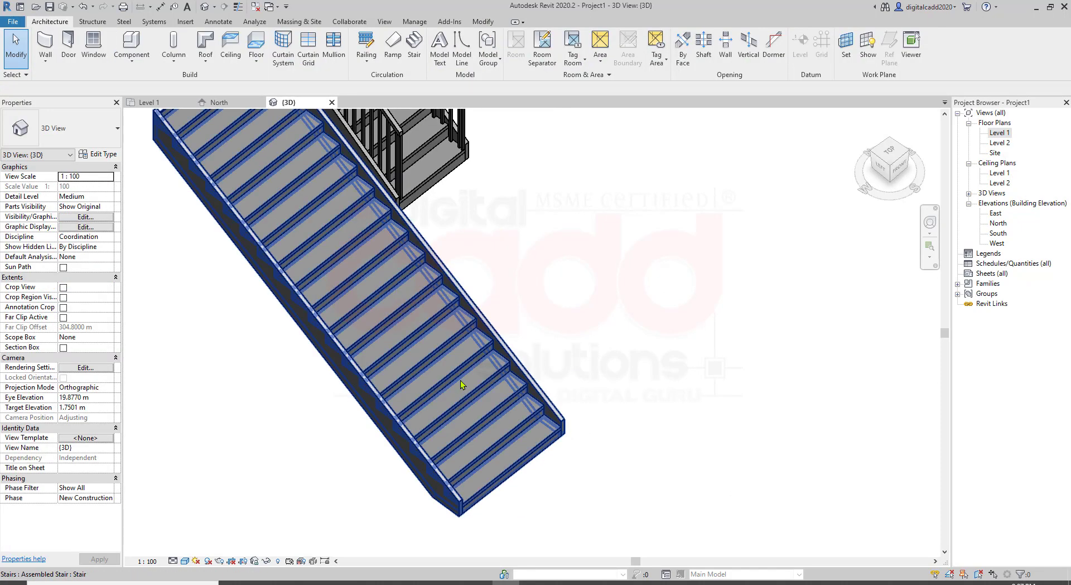
{"action": "key", "text": "ctrl+z"}
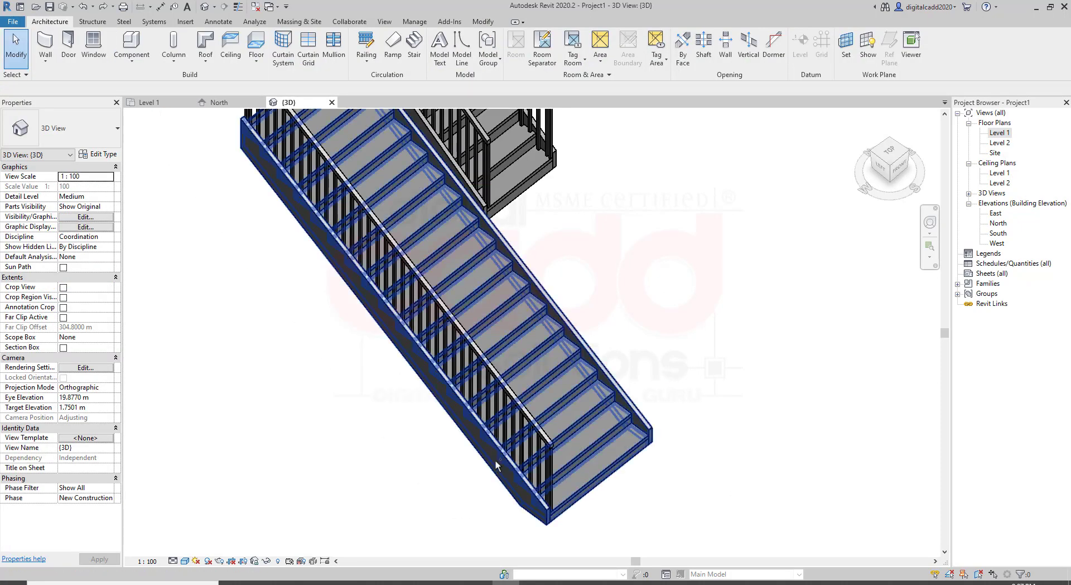
- Select both railings and hide them, then undo to bring them back
{"action": "left_click", "coordinate": [646, 383]}
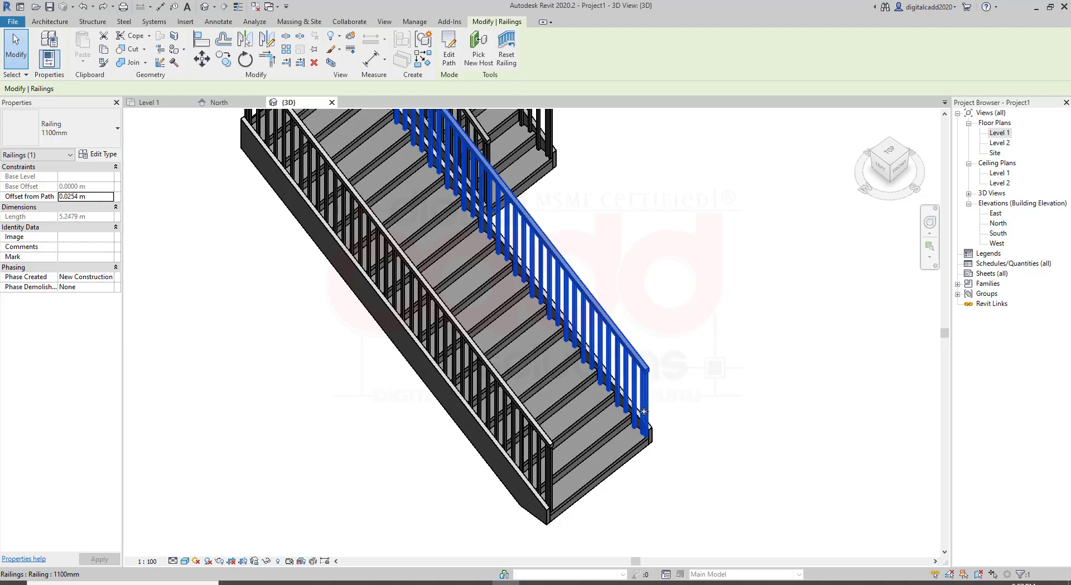
{"action": "left_click", "coordinate": [534, 439], "text": "ctrl"}
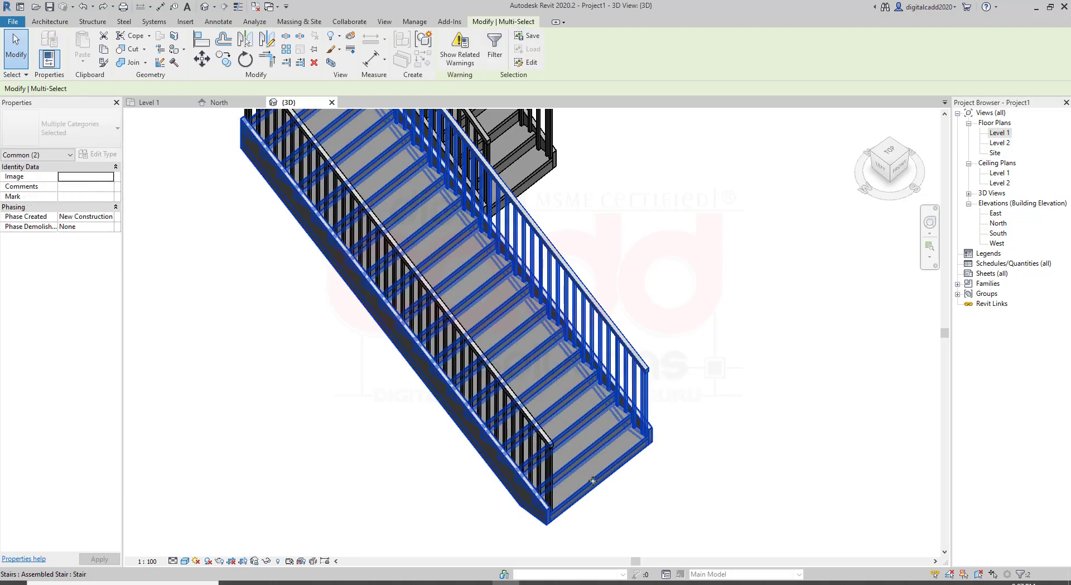
{"action": "left_click", "coordinate": [742, 401]}
{"action": "left_click", "coordinate": [653, 416]}
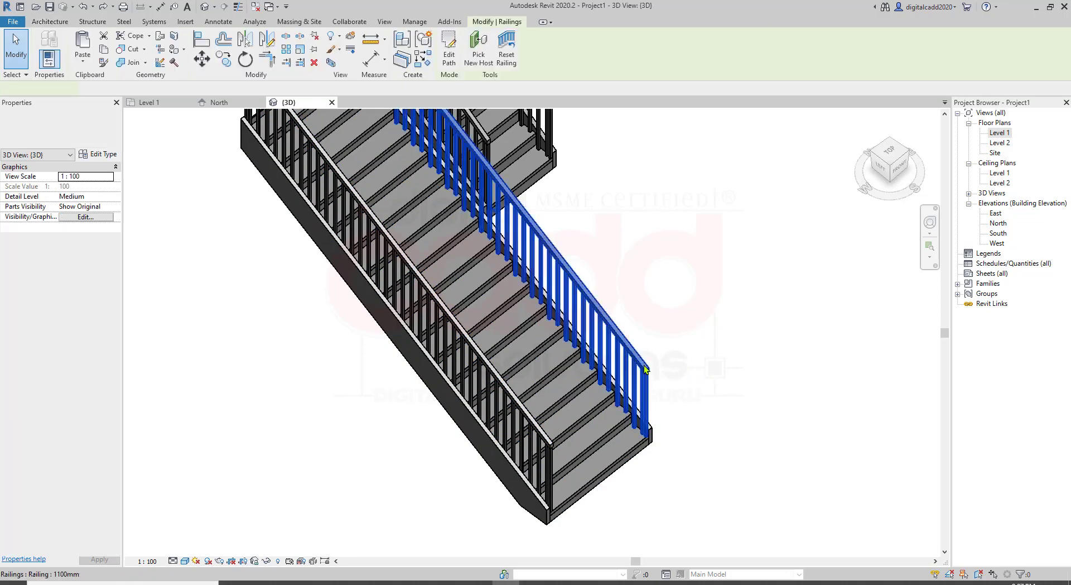
{"action": "left_click", "coordinate": [552, 456], "text": "ctrl"}
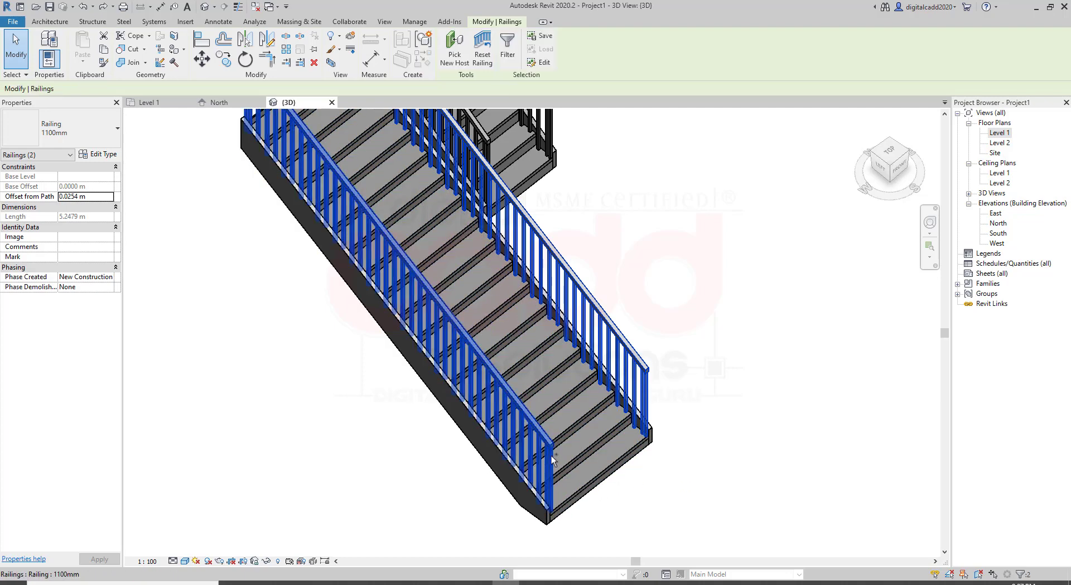
{"action": "left_click", "coordinate": [314, 64]}
{"action": "scroll", "coordinate": [670, 284], "scroll_direction": "down", "scroll_amount": 2}
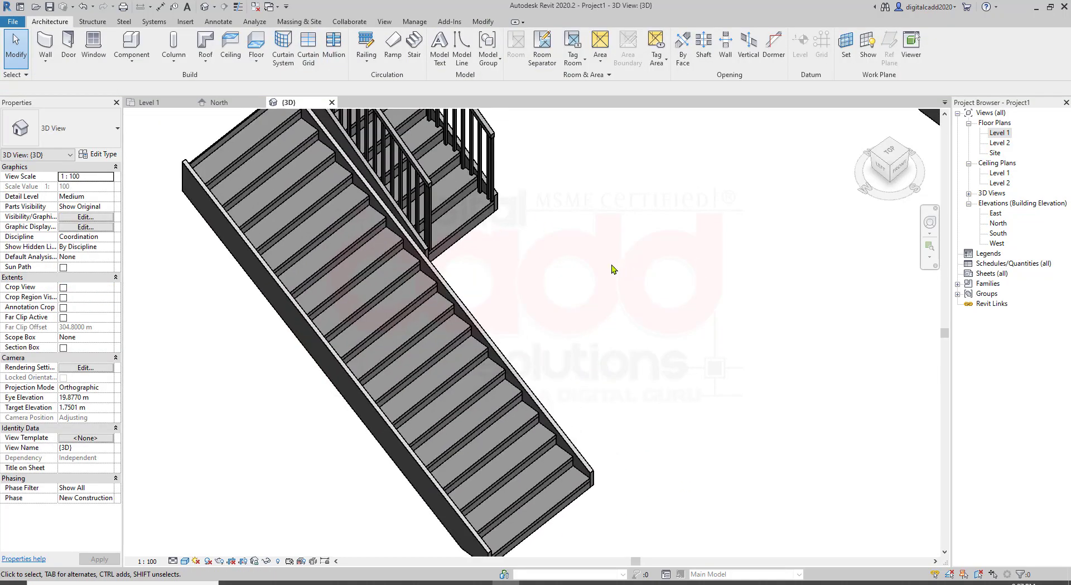
{"action": "scroll", "coordinate": [619, 267], "scroll_direction": "down", "scroll_amount": 2}
{"action": "scroll", "coordinate": [627, 272], "scroll_direction": "up", "scroll_amount": 2}
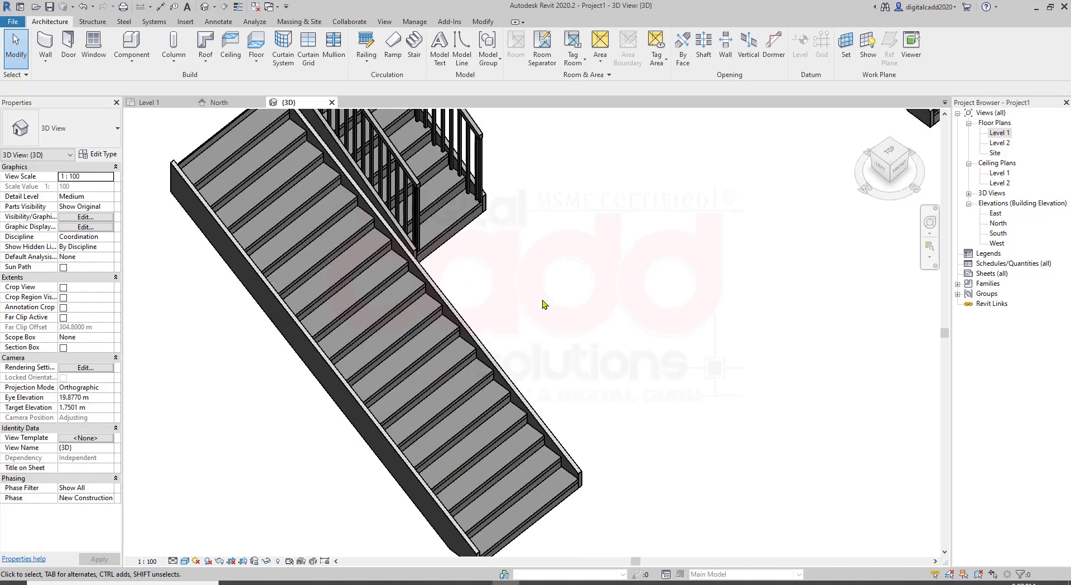
{"action": "key", "text": "ctrl+z"}
- Select the right and left railings of the straight stair and delete both
{"action": "left_click", "coordinate": [649, 381]}
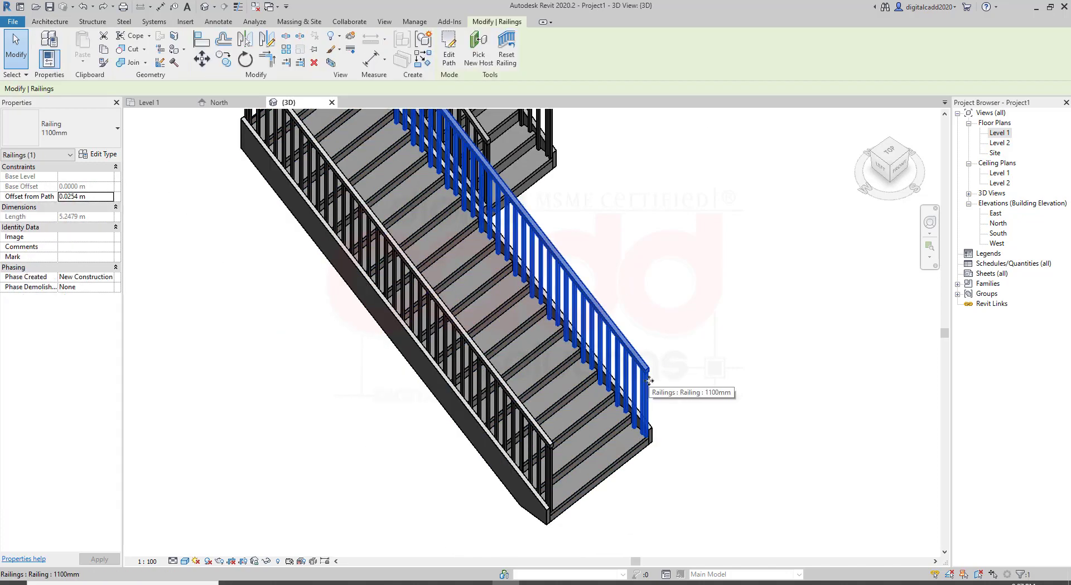
{"action": "left_click", "coordinate": [549, 457], "text": "ctrl"}
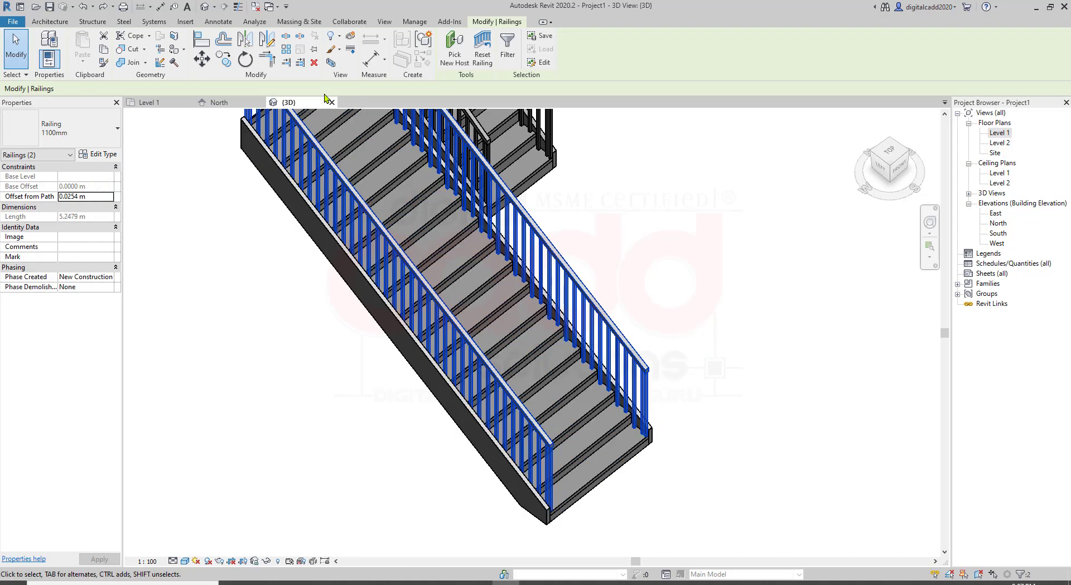
{"action": "left_click", "coordinate": [320, 62]}
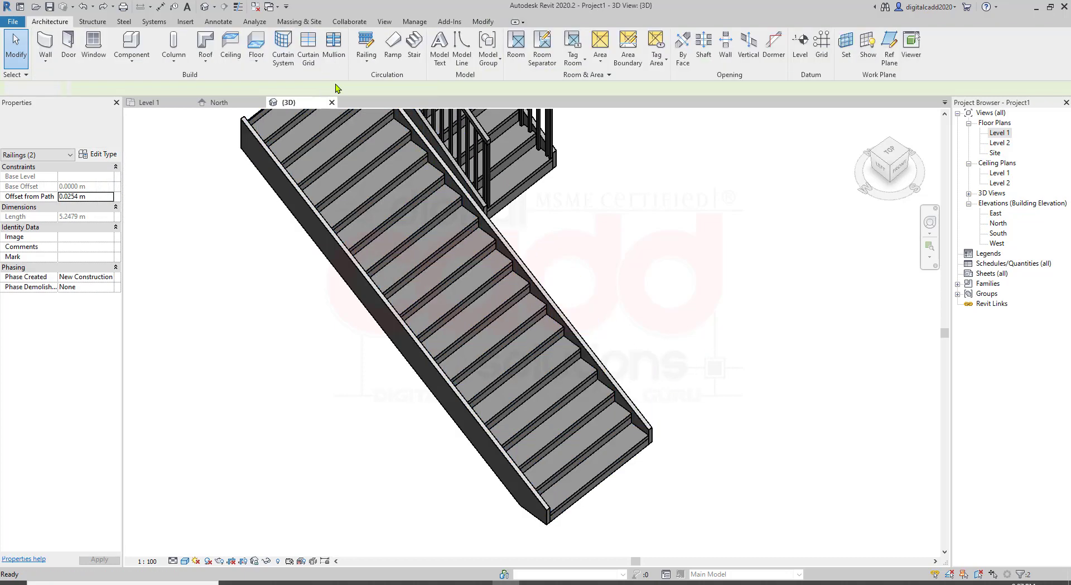
{"action": "scroll", "coordinate": [670, 326], "scroll_direction": "down", "scroll_amount": 2}
- Delete the left stair, the L-shaped stair at top right, and the next stair
{"action": "scroll", "coordinate": [621, 311], "scroll_direction": "down", "scroll_amount": 2}
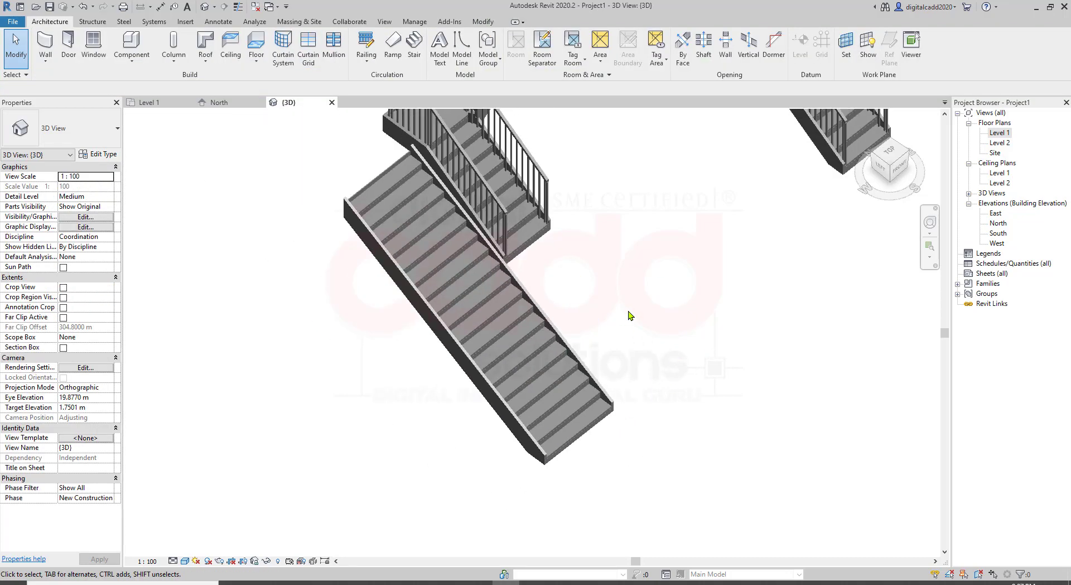
{"action": "scroll", "coordinate": [626, 313], "scroll_direction": "down", "scroll_amount": 2}
{"action": "left_click", "coordinate": [410, 361]}
{"action": "key", "text": "Delete"}
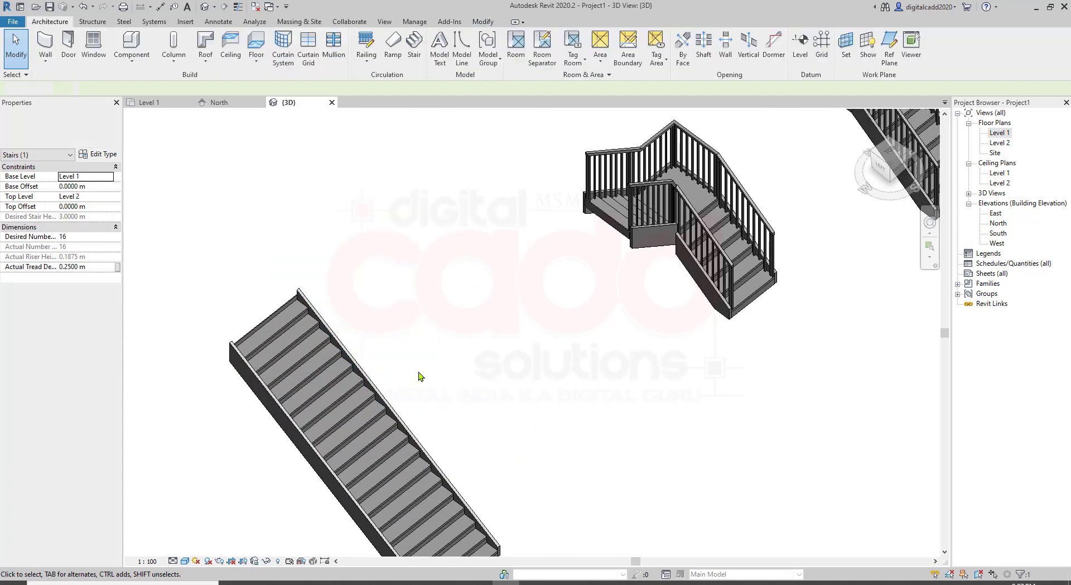
{"action": "left_click", "coordinate": [703, 282]}
{"action": "key", "text": "Delete"}
{"action": "middle_click_drag", "start_coordinate": [506, 420], "coordinate": [187, 542]}
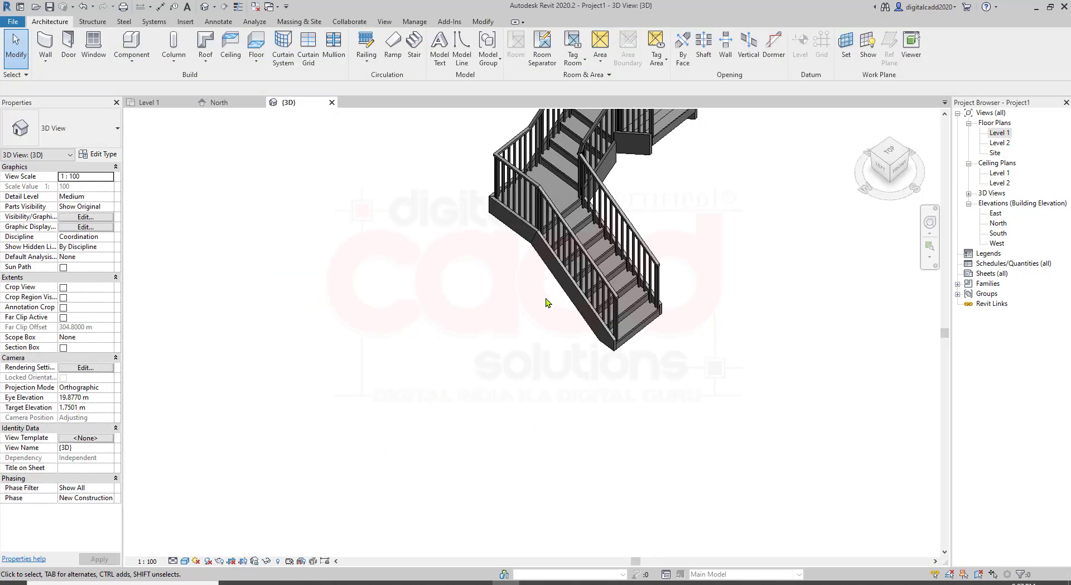
{"action": "left_click", "coordinate": [548, 303]}
{"action": "key", "text": "Delete"}
- Delete the spiral, curved and upper stairs, then orbit around the remaining straight stair
{"action": "scroll", "coordinate": [486, 420], "scroll_direction": "down", "scroll_amount": 2}
{"action": "middle_click_drag", "start_coordinate": [752, 155], "coordinate": [524, 350]}
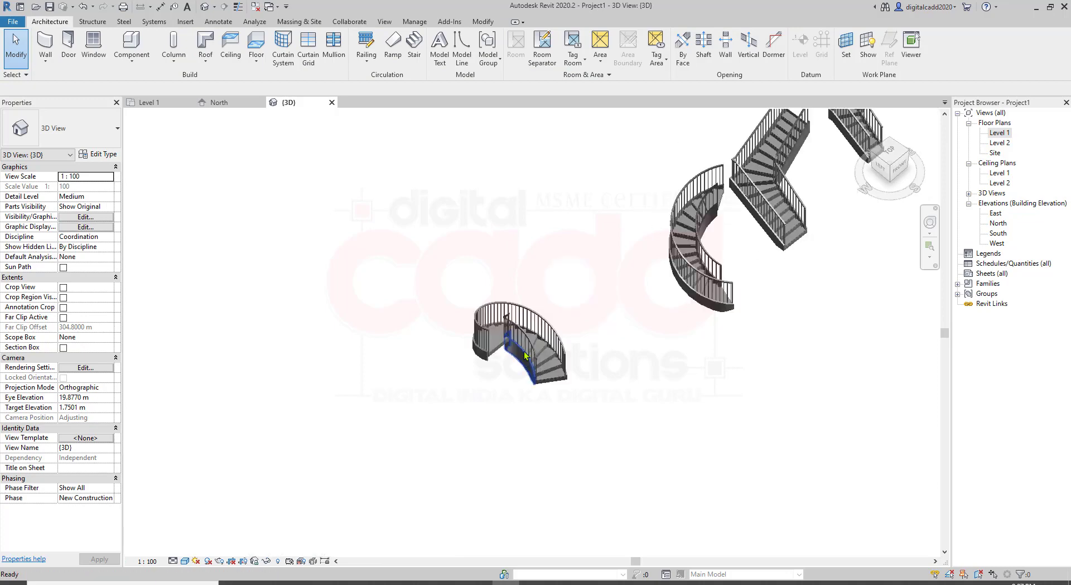
{"action": "left_click", "coordinate": [540, 342]}
{"action": "key", "text": "Delete"}
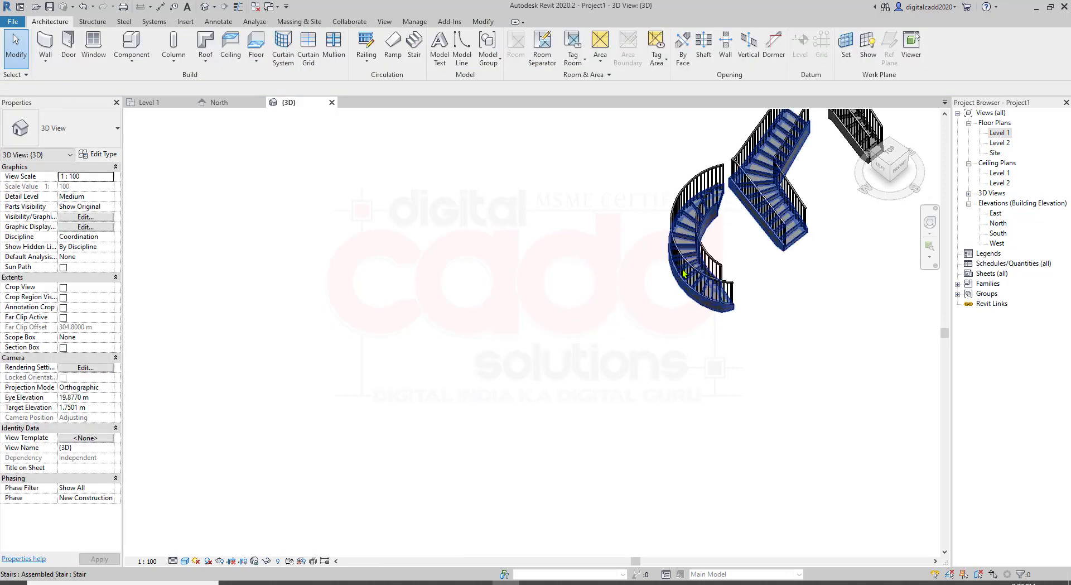
{"action": "left_click", "coordinate": [701, 248]}
{"action": "key", "text": "Delete"}
{"action": "scroll", "coordinate": [693, 243], "scroll_direction": "down", "scroll_amount": 2}
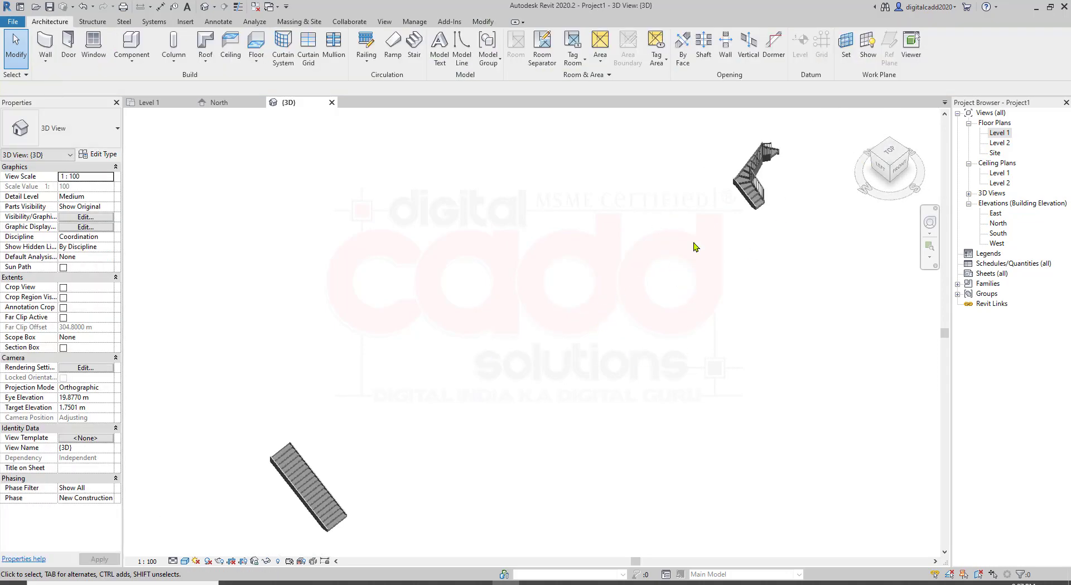
{"action": "left_click", "coordinate": [728, 205]}
{"action": "key", "text": "Delete"}
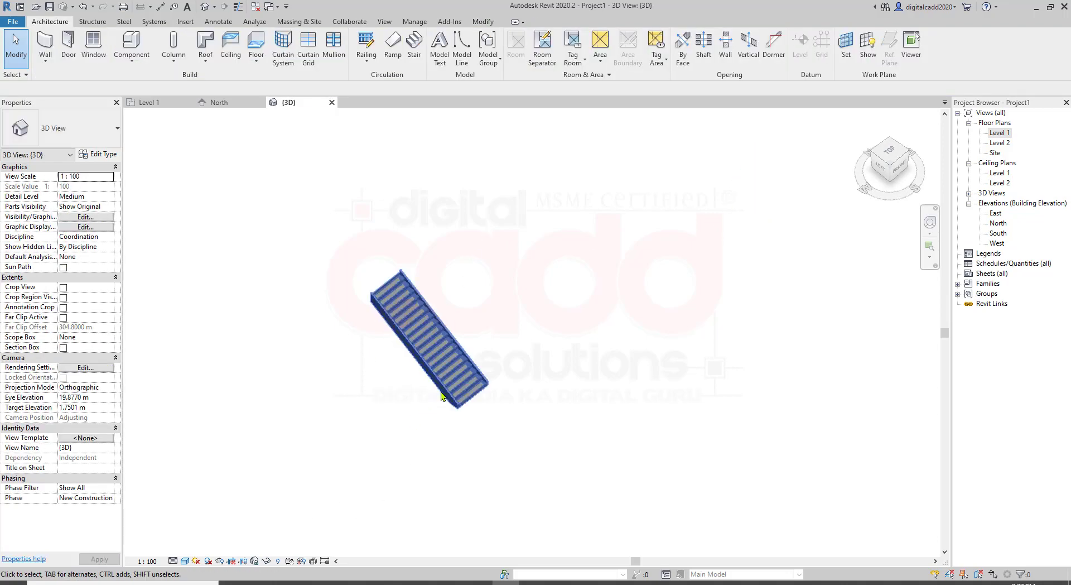
{"action": "scroll", "coordinate": [444, 415], "scroll_direction": "up", "scroll_amount": 5}
{"action": "mouse_move", "coordinate": [443, 415]}
{"action": "middle_mouse_down", "text": "shift"}
{"action": "mouse_move", "coordinate": [526, 421]}
{"action": "mouse_move", "coordinate": [455, 350]}
{"action": "mouse_move", "coordinate": [674, 366]}
{"action": "middle_mouse_up", "text": "shift"}
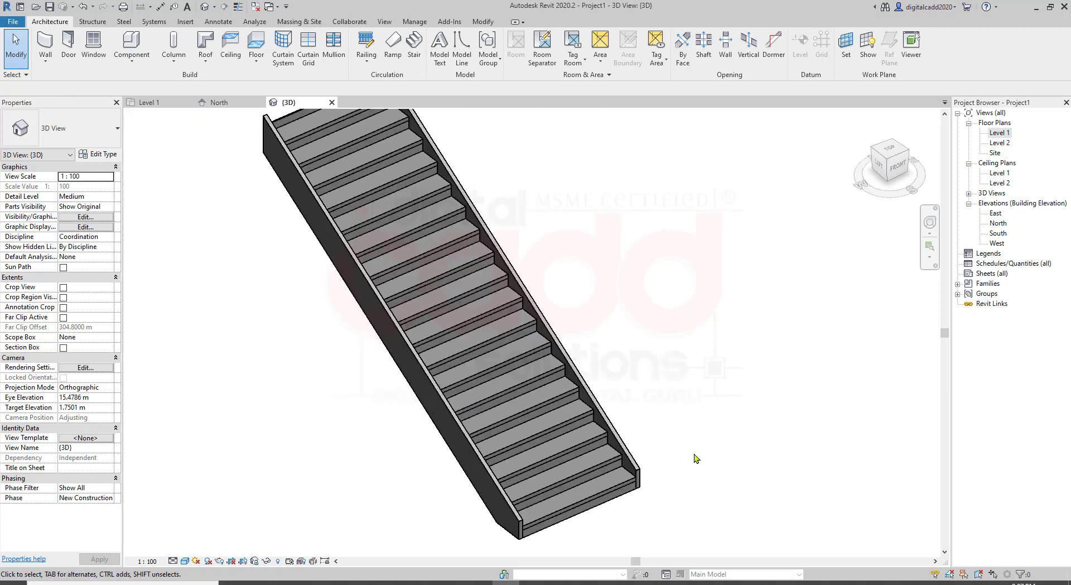
- Open Type Properties for the straight stair's 190mm max riser 250mm going type
{"action": "left_click", "coordinate": [550, 458]}
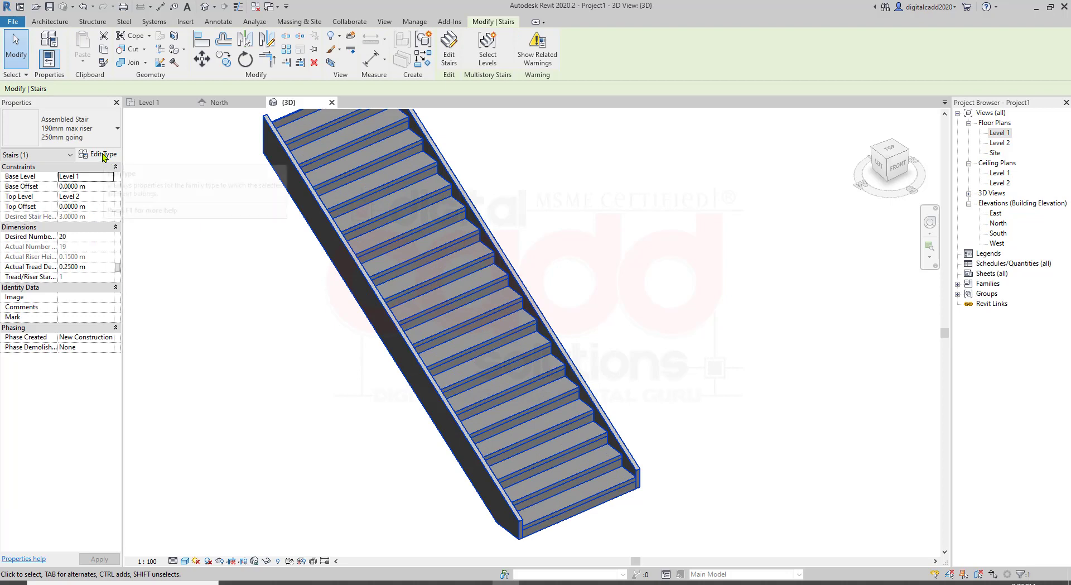
{"action": "left_click", "coordinate": [103, 153]}
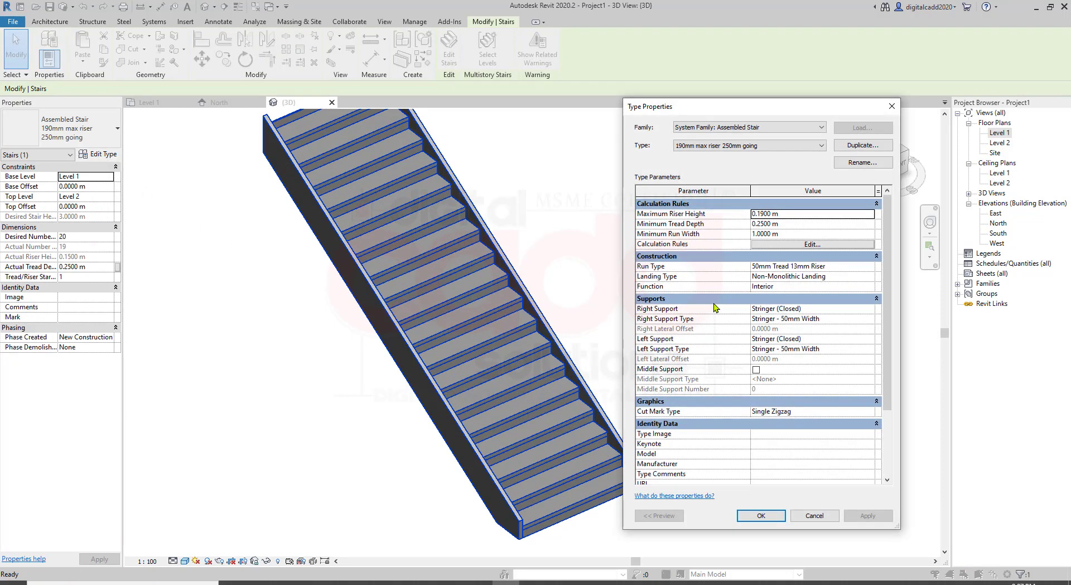
{"action": "left_click_drag", "start_coordinate": [766, 111], "coordinate": [717, 94]}
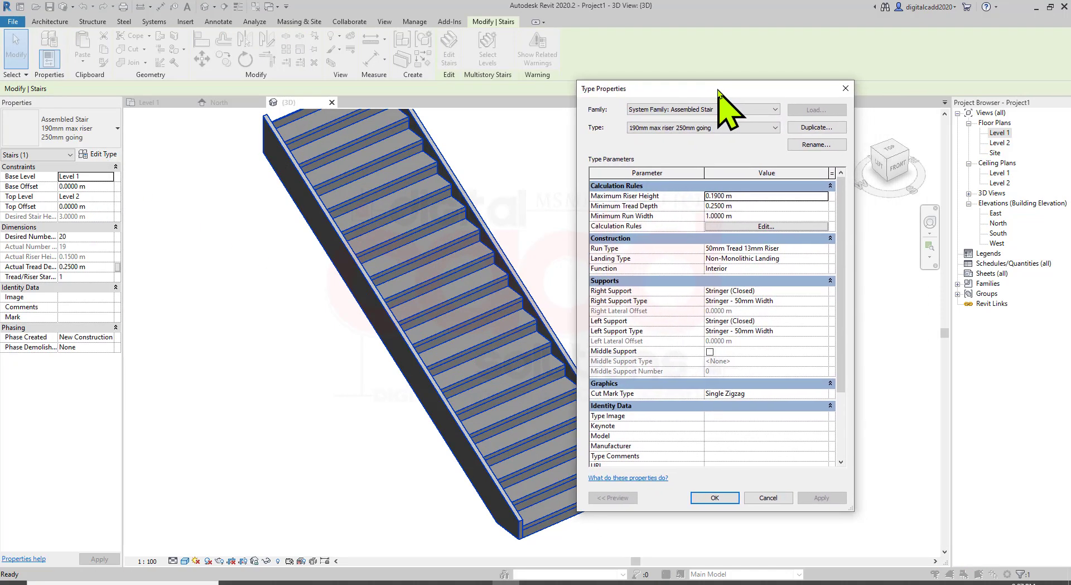
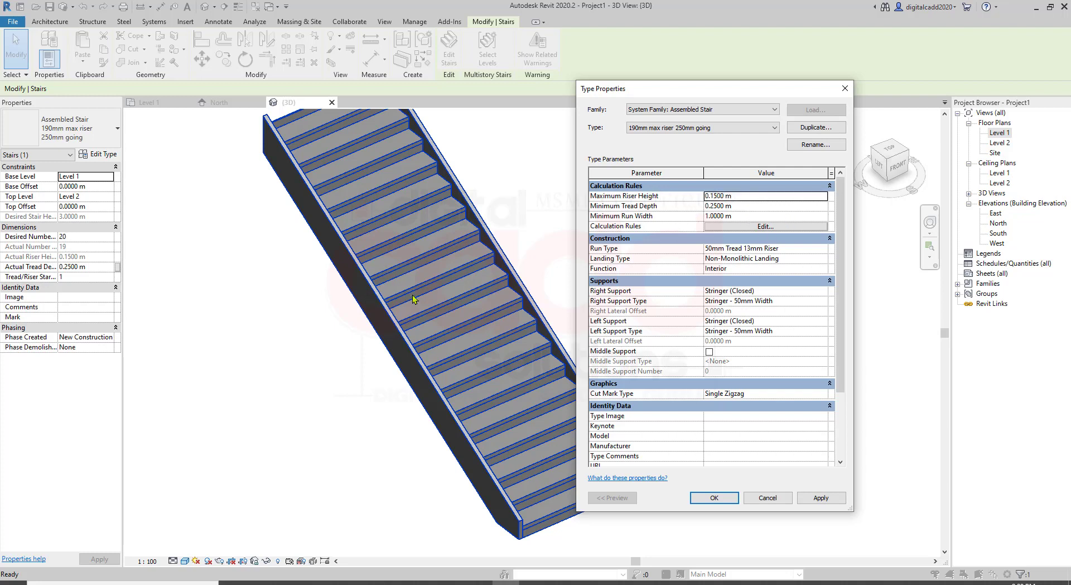
- Close Type Properties, keeping the 50 mm closed stringers and 0.15 m maximum riser
{"action": "left_click", "coordinate": [382, 334]}
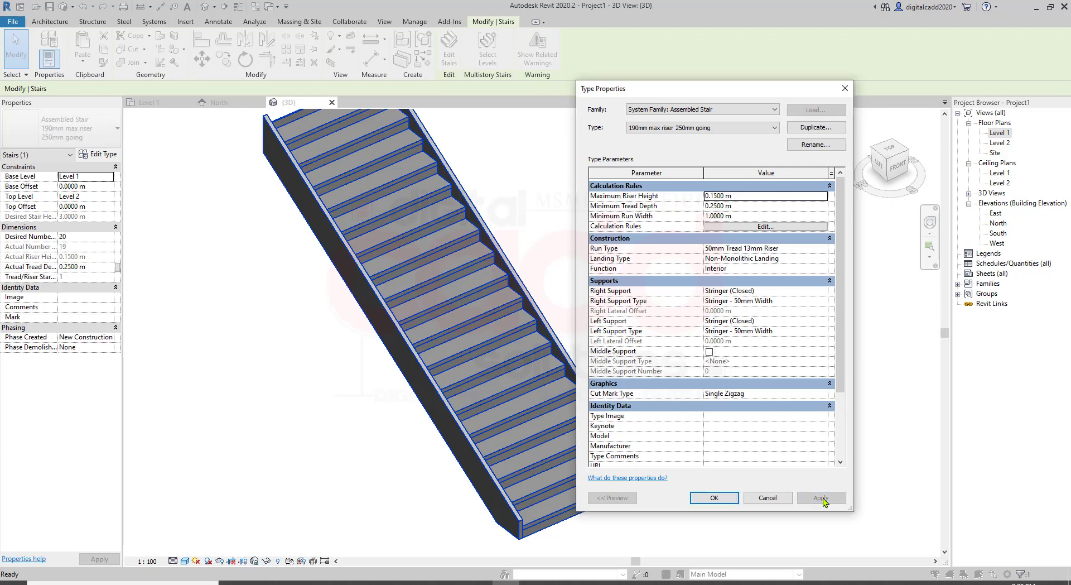
{"action": "left_click", "coordinate": [715, 498]}
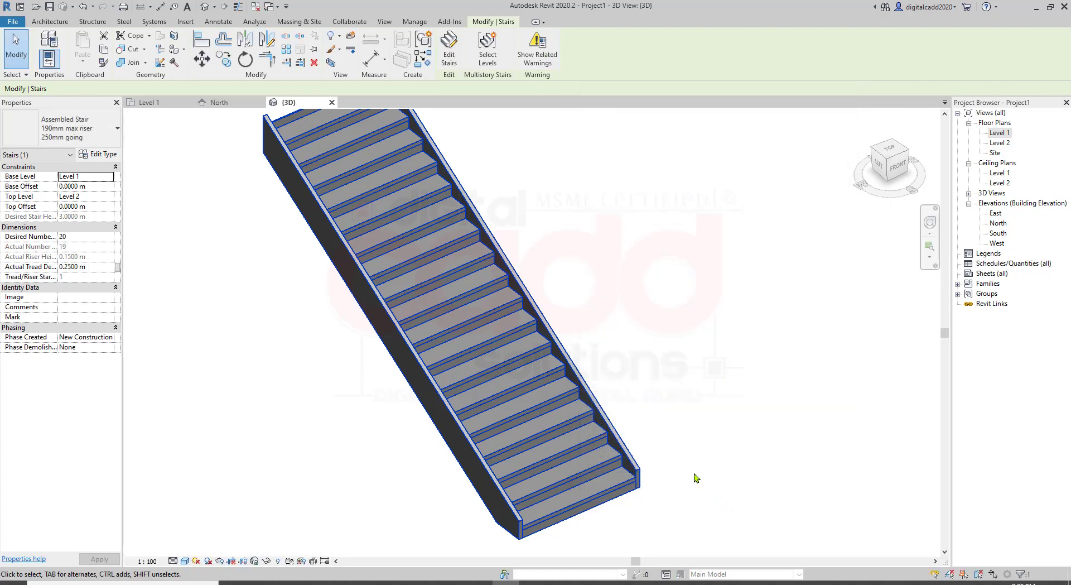
{"action": "scroll", "coordinate": [608, 471], "scroll_direction": "up", "scroll_amount": 2}
{"action": "scroll", "coordinate": [564, 500], "scroll_direction": "up", "scroll_amount": 2}
- Reframe the 3D view on the stair's bottom steps and select the assembled stair
{"action": "left_click", "coordinate": [564, 500]}
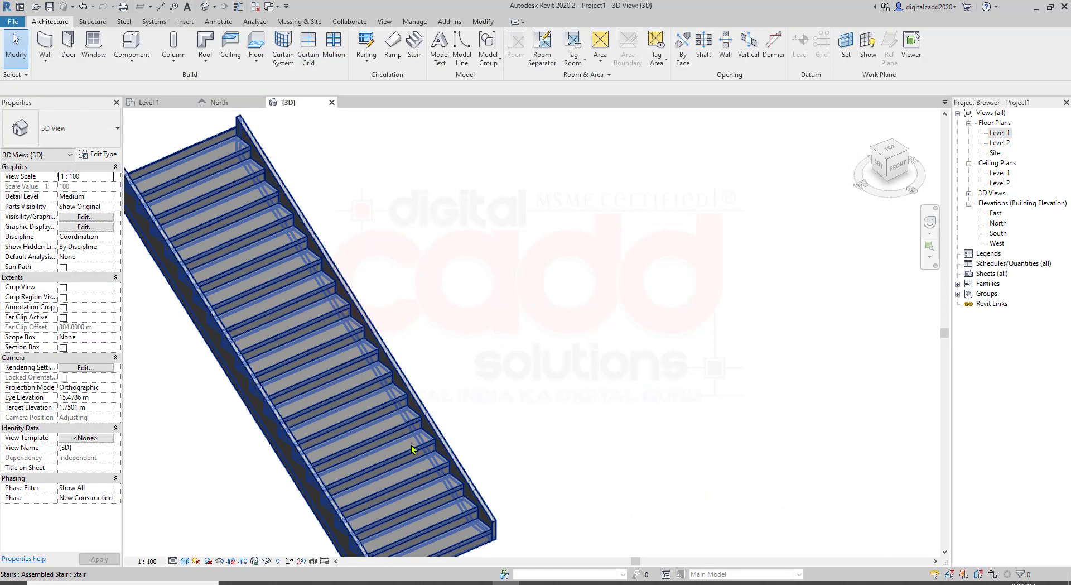
{"action": "middle_click_drag", "start_coordinate": [433, 475], "coordinate": [515, 352]}
{"action": "scroll", "coordinate": [512, 360], "scroll_direction": "up", "scroll_amount": 2}
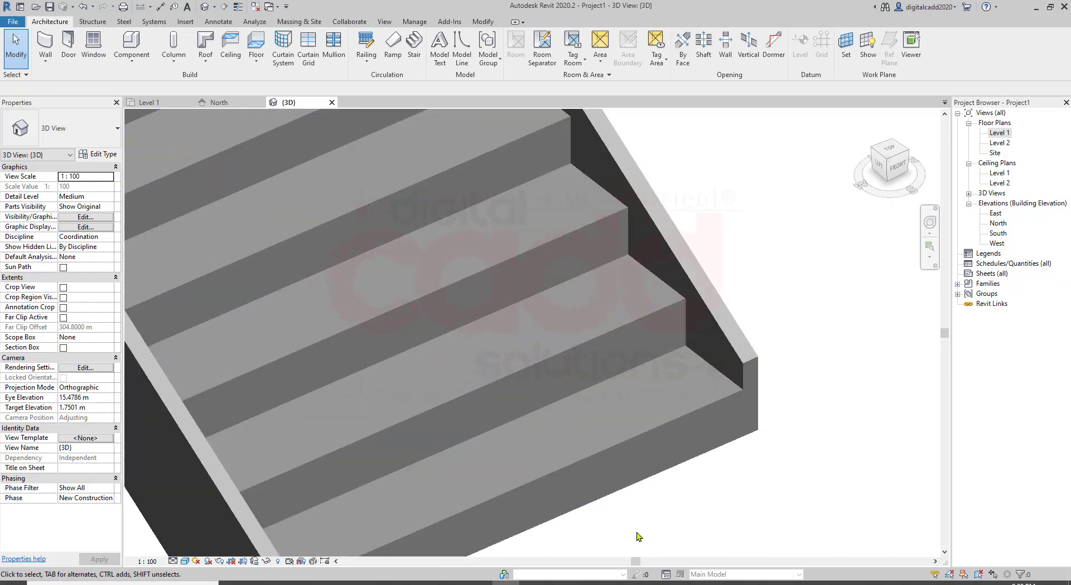
{"action": "scroll", "coordinate": [575, 424], "scroll_direction": "down", "scroll_amount": 1}
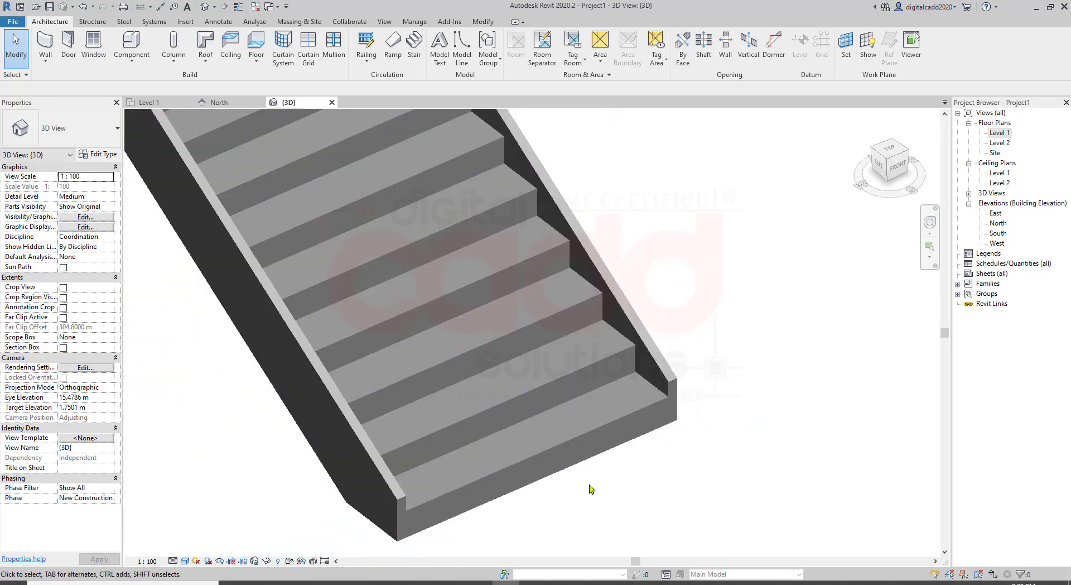
{"action": "left_click", "coordinate": [582, 449]}
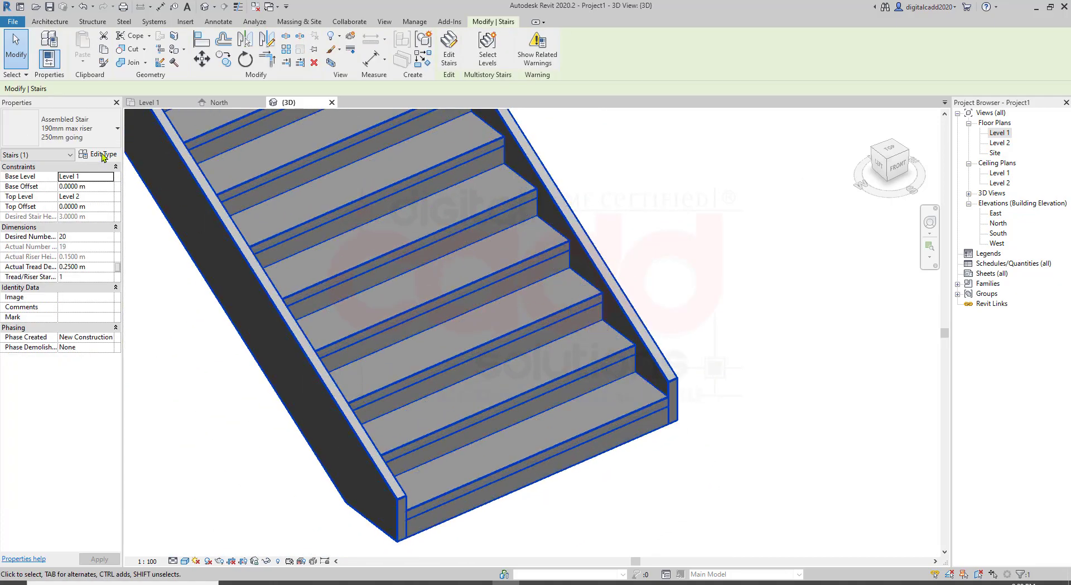
- Change the stair type's Minimum Run Width from 1.0000 m to 1.2000 m and apply it
{"action": "left_click", "coordinate": [102, 154]}
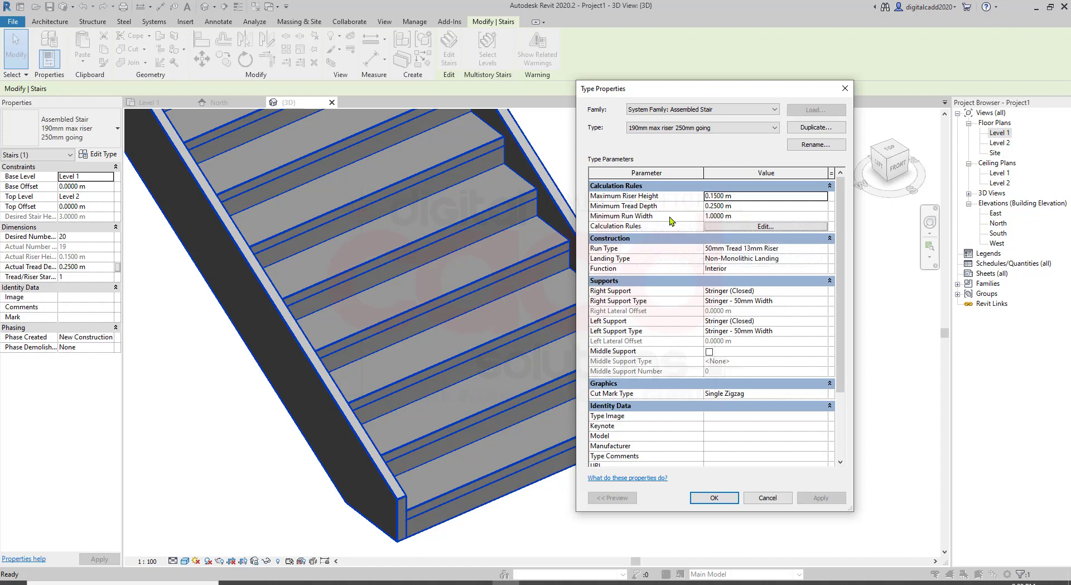
{"action": "left_click", "coordinate": [724, 218]}
{"action": "left_click_drag", "start_coordinate": [734, 99], "coordinate": [844, 81]}
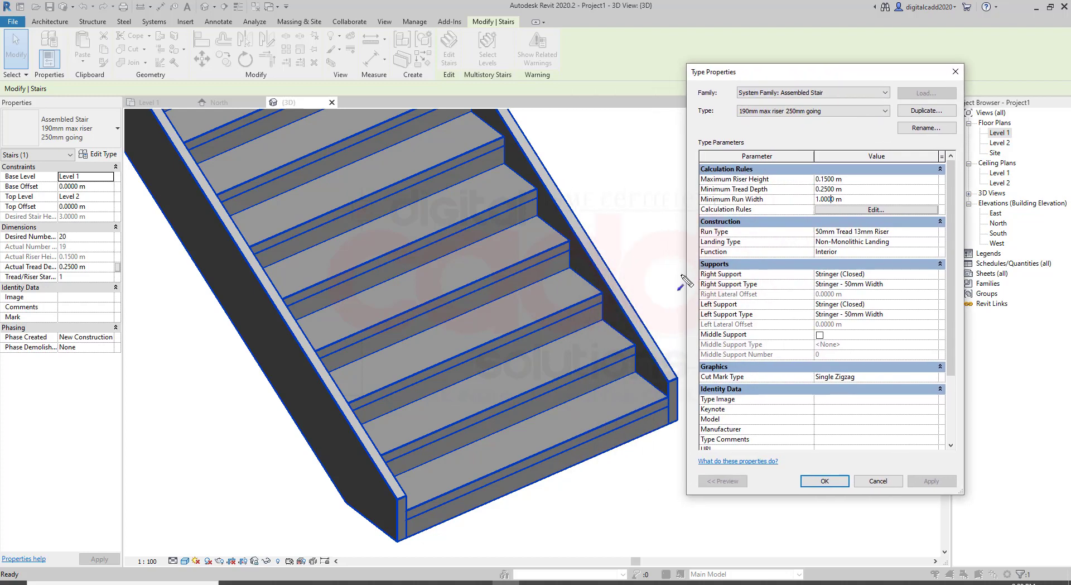
{"action": "mouse_move", "coordinate": [586, 280]}
{"action": "left_mouse_down"}
{"action": "mouse_move", "coordinate": [453, 325]}
{"action": "mouse_move", "coordinate": [336, 391]}
{"action": "left_mouse_up"}
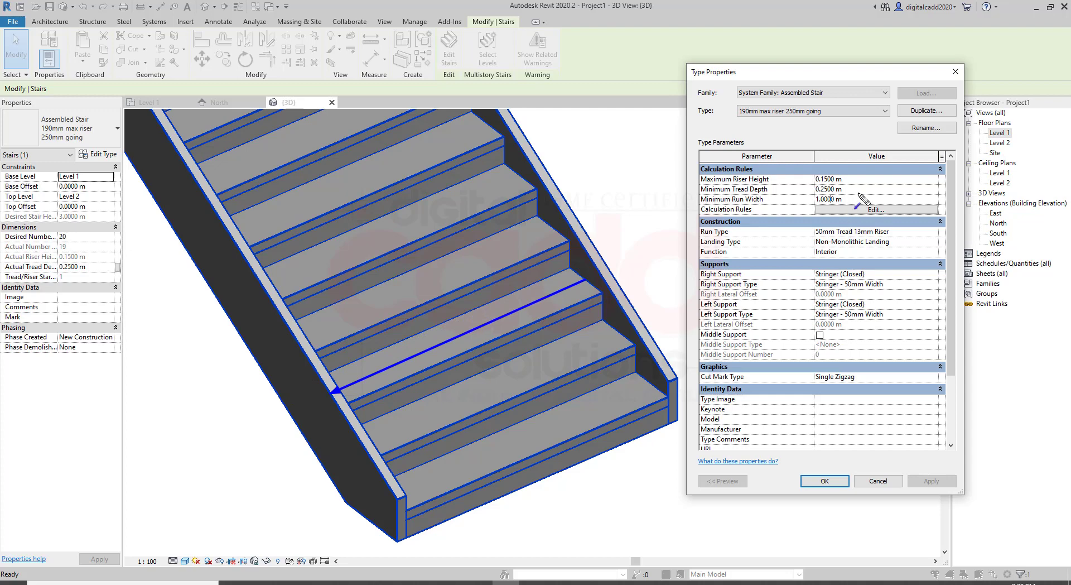
{"action": "key", "text": "Escape"}
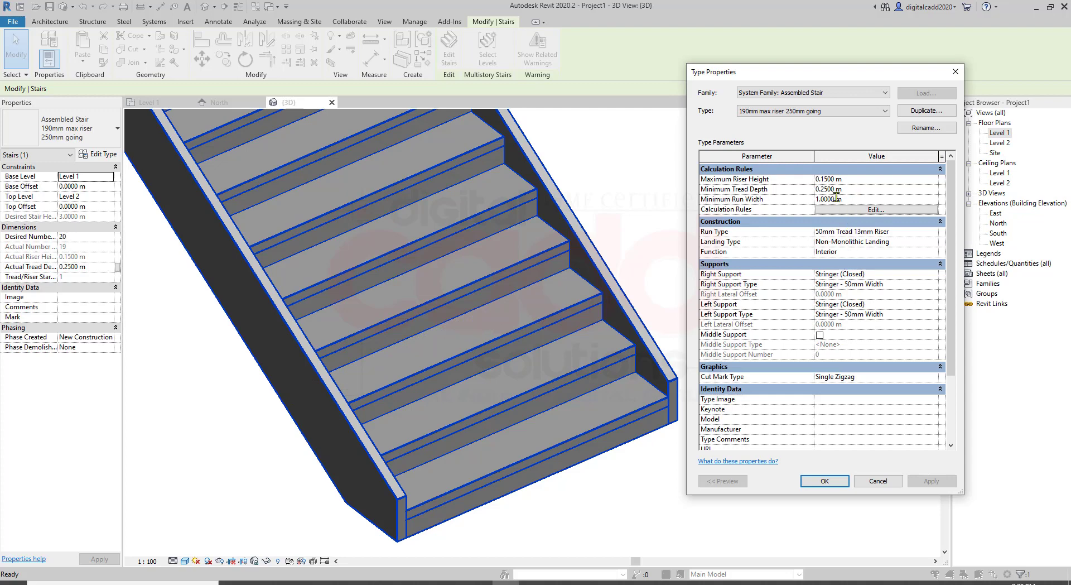
{"action": "left_click_drag", "start_coordinate": [835, 198], "coordinate": [826, 200]}
{"action": "type", "text": "2m"}
{"action": "left_click", "coordinate": [934, 486]}
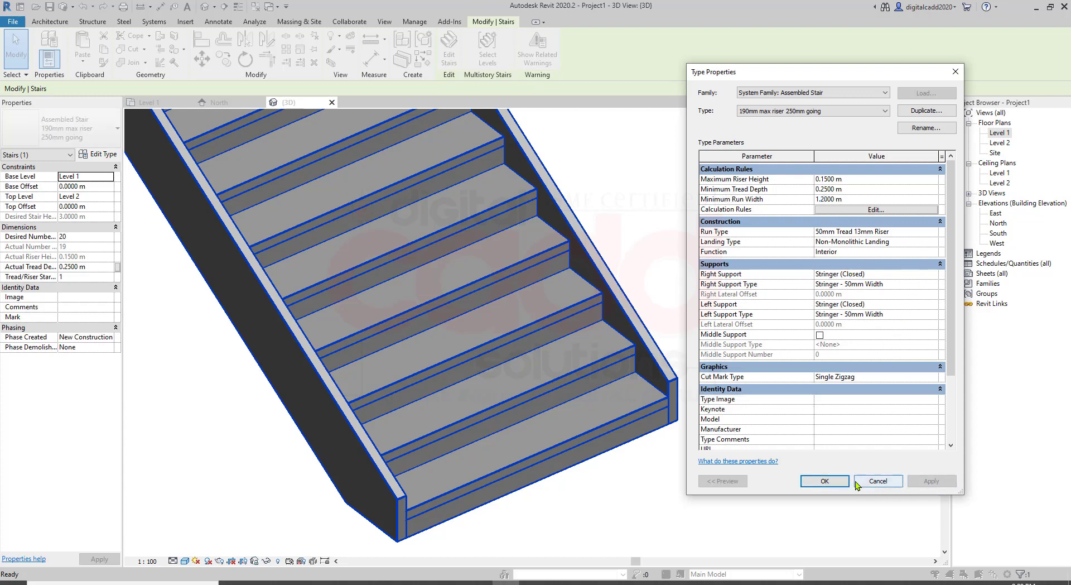
{"action": "left_click", "coordinate": [825, 481]}
- Clear the stair selection and adjust the 3D view slightly
{"action": "scroll", "coordinate": [430, 434], "scroll_direction": "down", "scroll_amount": 2}
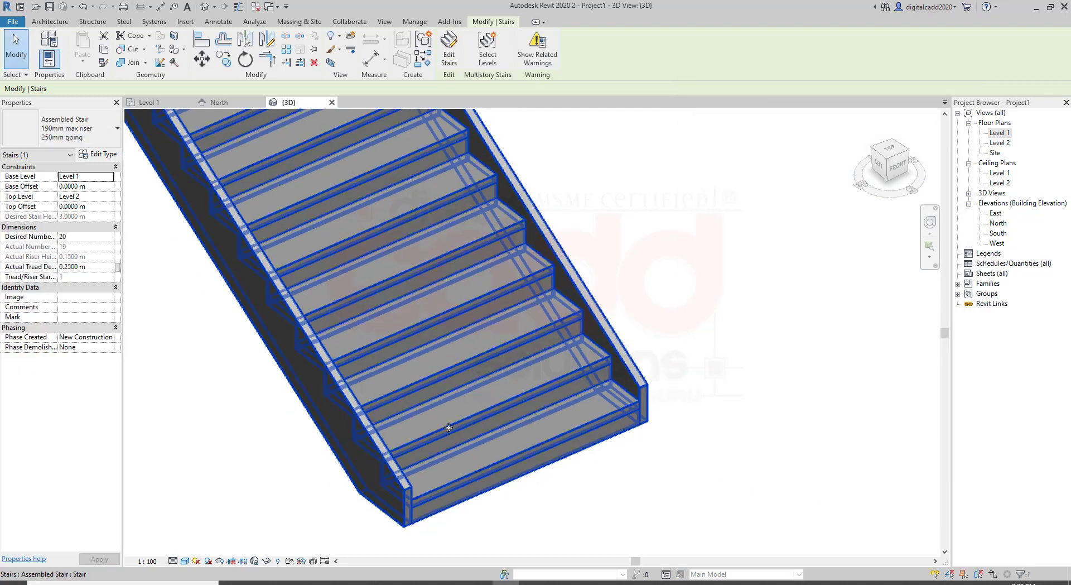
{"action": "scroll", "coordinate": [444, 394], "scroll_direction": "down", "scroll_amount": 1}
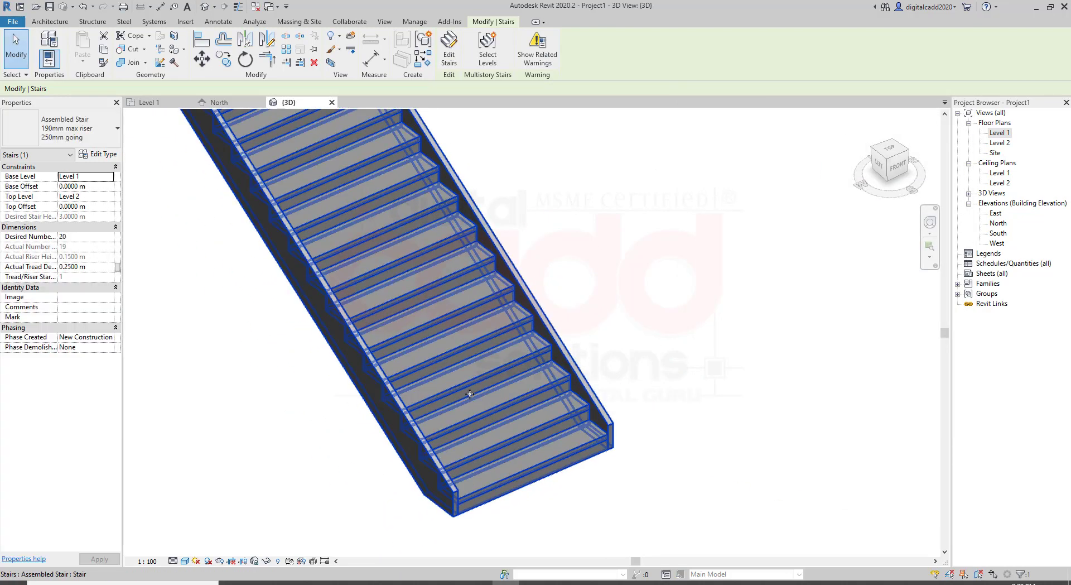
{"action": "left_click", "coordinate": [546, 469]}
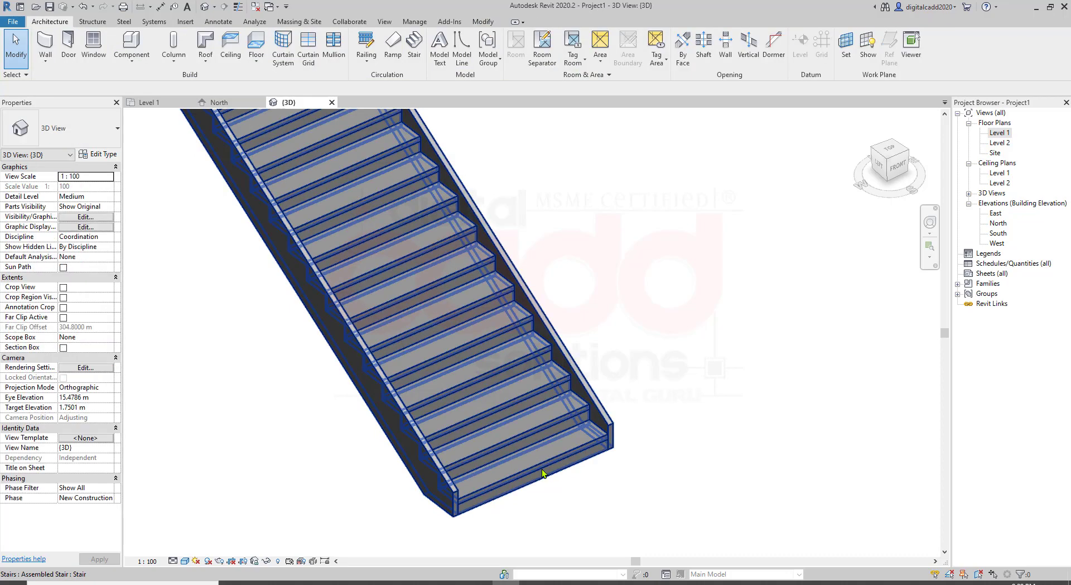
{"action": "middle_click_drag", "start_coordinate": [753, 452], "coordinate": [717, 460]}
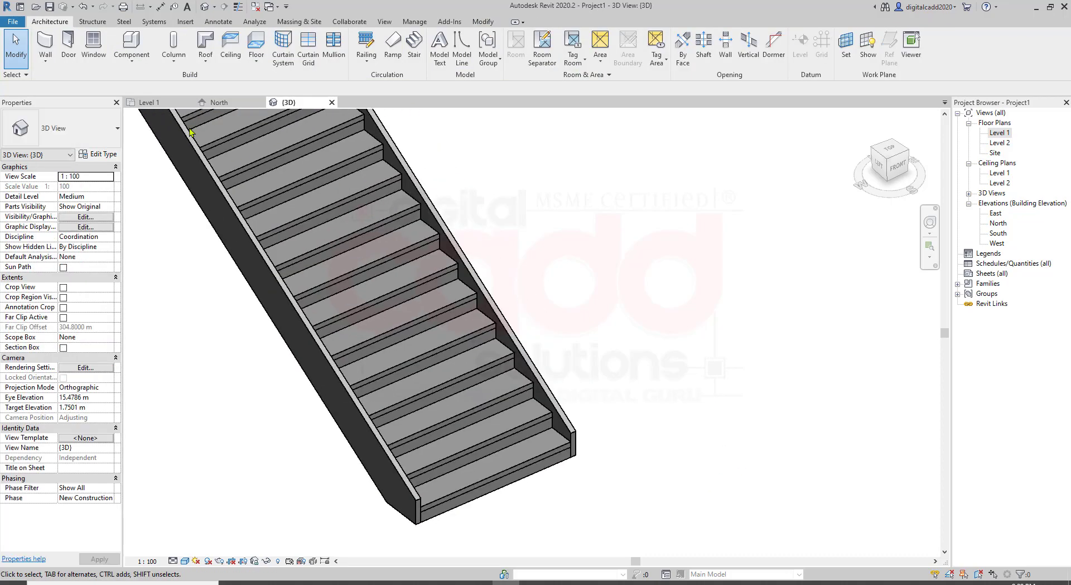
{"action": "double_click", "coordinate": [1004, 135]}
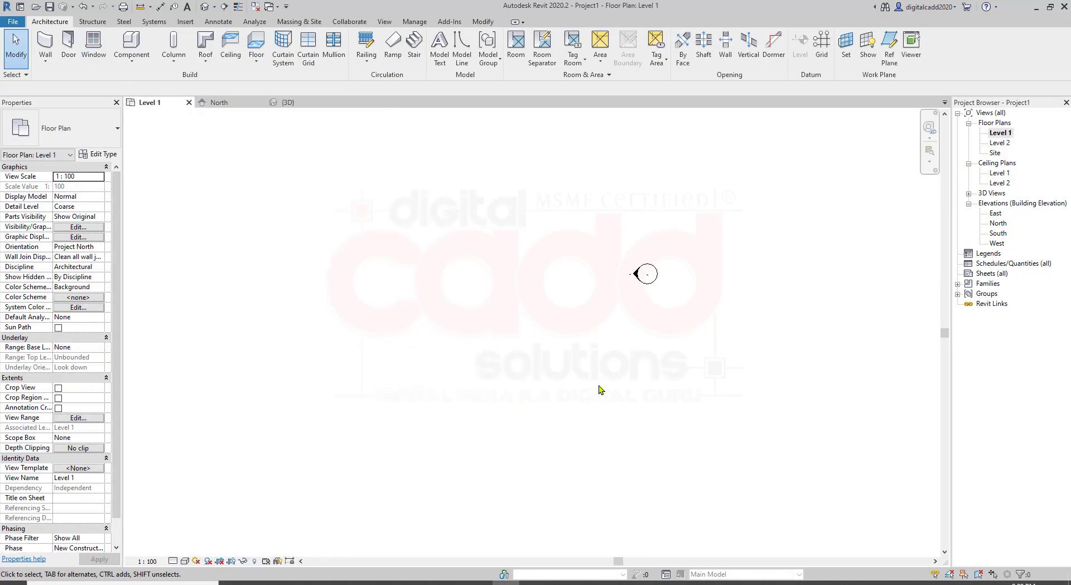
{"action": "scroll", "coordinate": [600, 390], "scroll_direction": "down", "scroll_amount": 5}
{"action": "scroll", "coordinate": [318, 423], "scroll_direction": "up", "scroll_amount": 8}
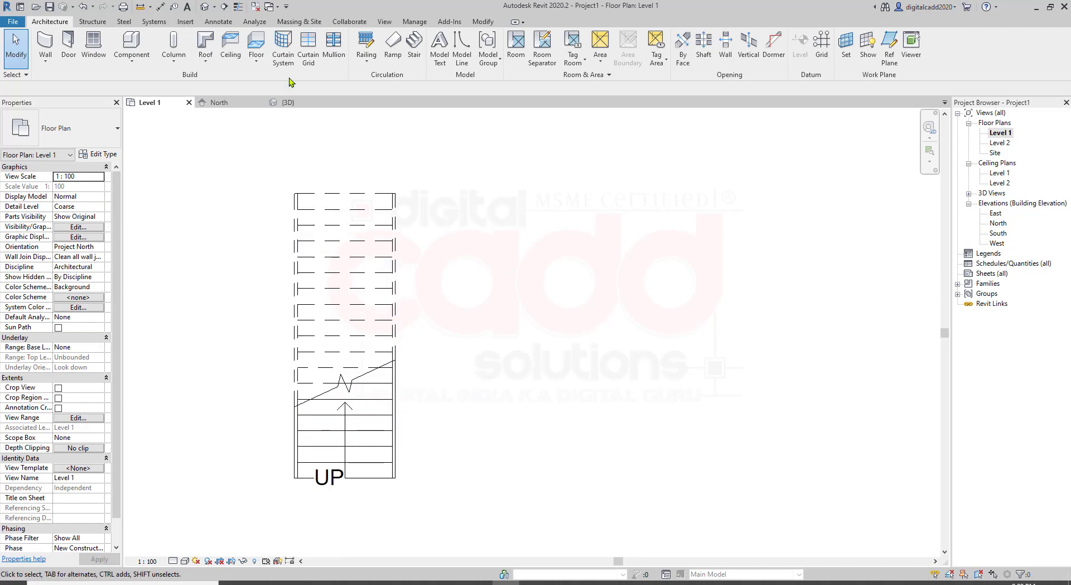
{"action": "left_click", "coordinate": [219, 22]}
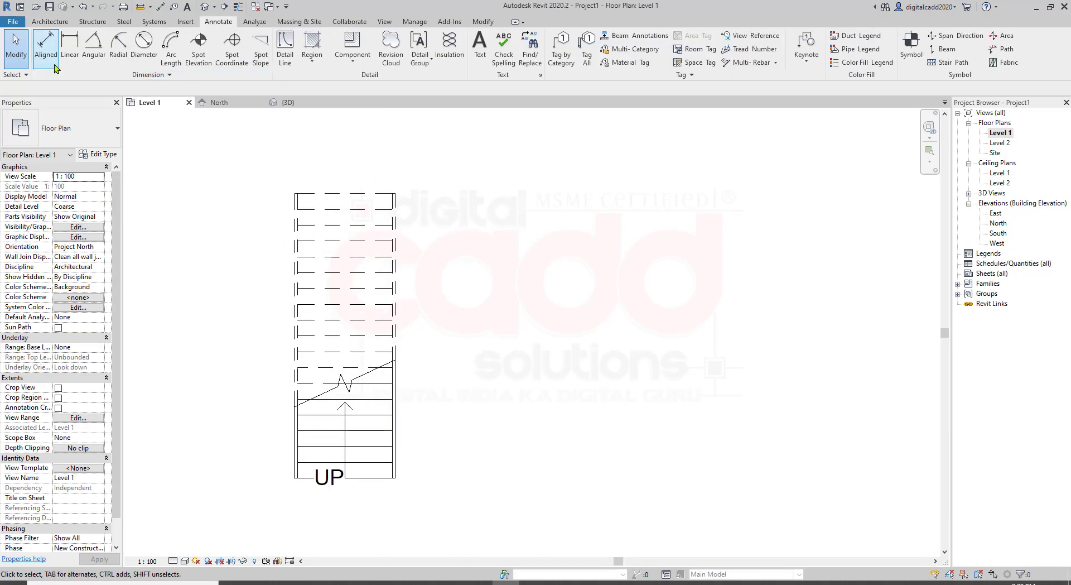
{"action": "left_click", "coordinate": [70, 49]}
{"action": "scroll", "coordinate": [305, 499], "scroll_direction": "up", "scroll_amount": 3}
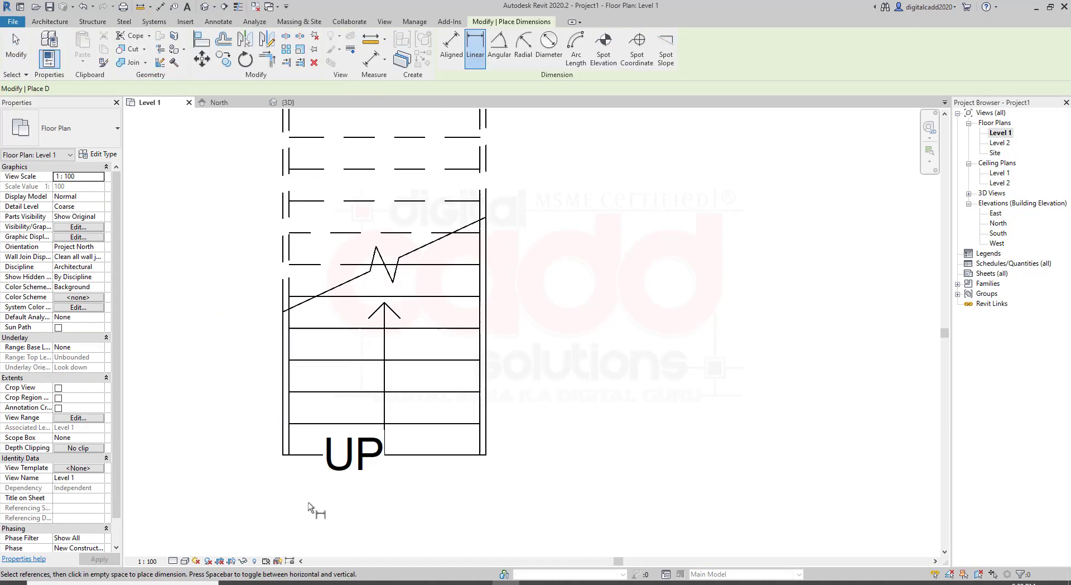
{"action": "left_click", "coordinate": [289, 456]}
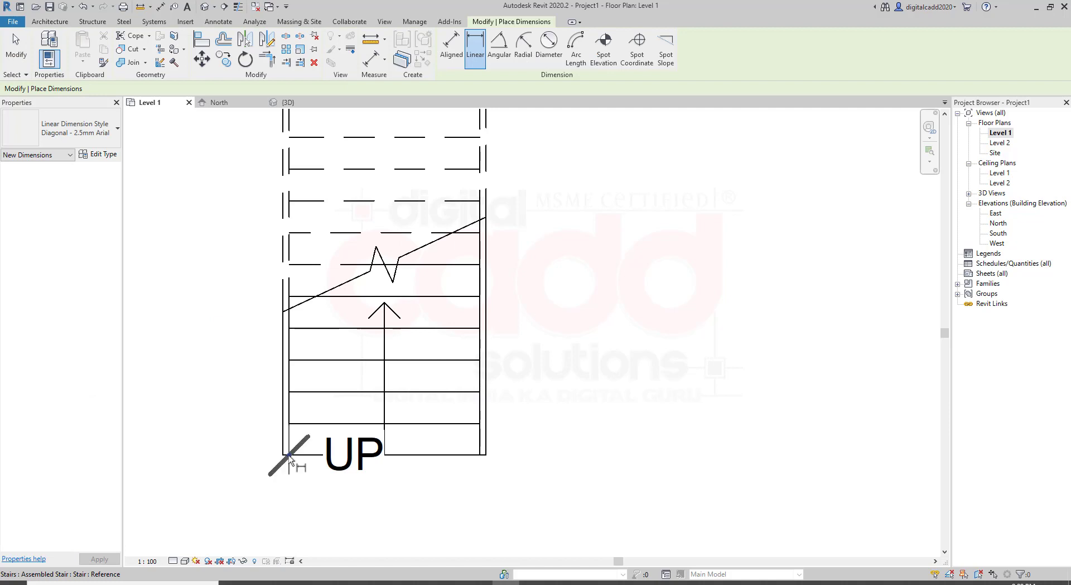
{"action": "left_click", "coordinate": [478, 456]}
{"action": "middle_click_drag", "start_coordinate": [442, 509], "coordinate": [430, 411]}
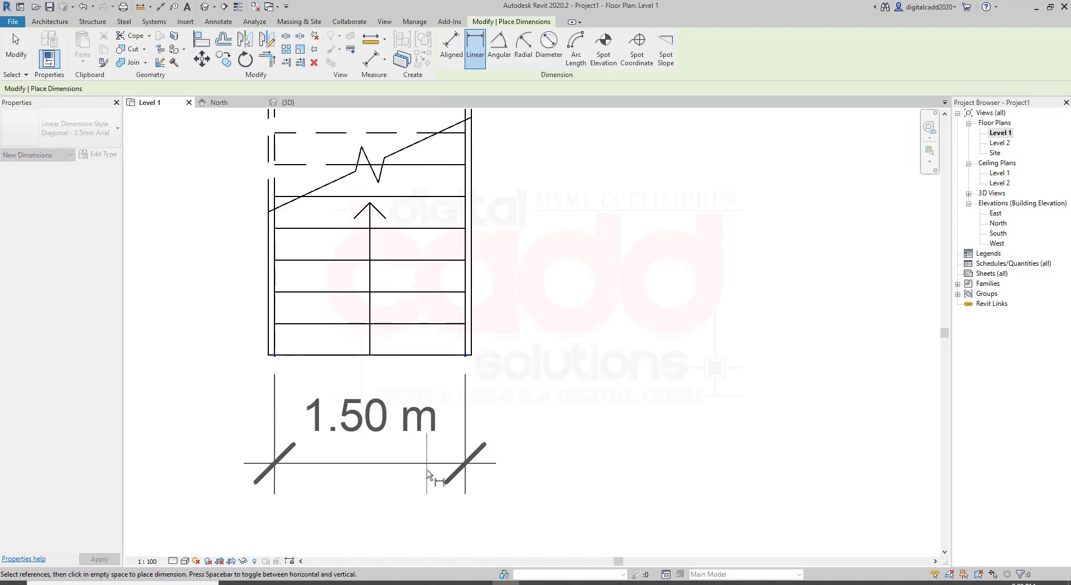
{"action": "left_click", "coordinate": [429, 471]}
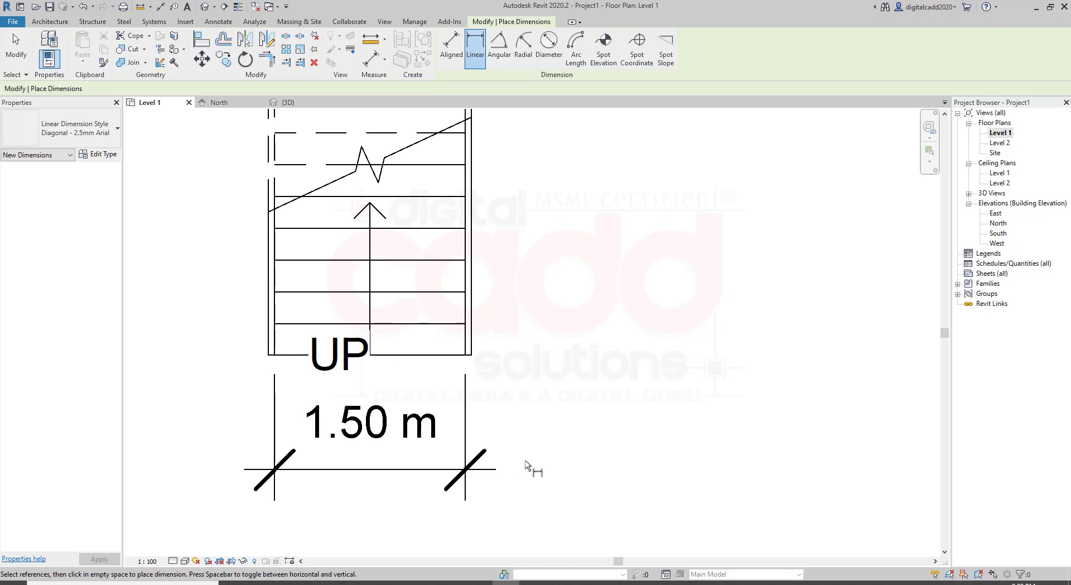
{"action": "key", "text": "Escape"}
{"action": "scroll", "coordinate": [411, 472], "scroll_direction": "down", "scroll_amount": 3}
{"action": "left_click", "coordinate": [443, 463]}
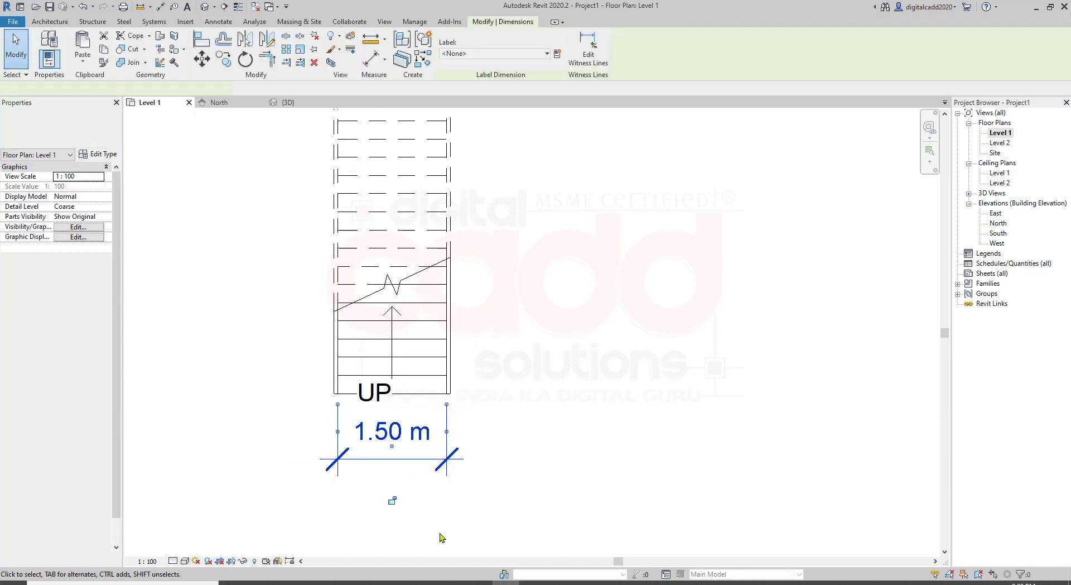
{"action": "key", "text": "Delete"}
{"action": "scroll", "coordinate": [472, 456], "scroll_direction": "down", "scroll_amount": 2}
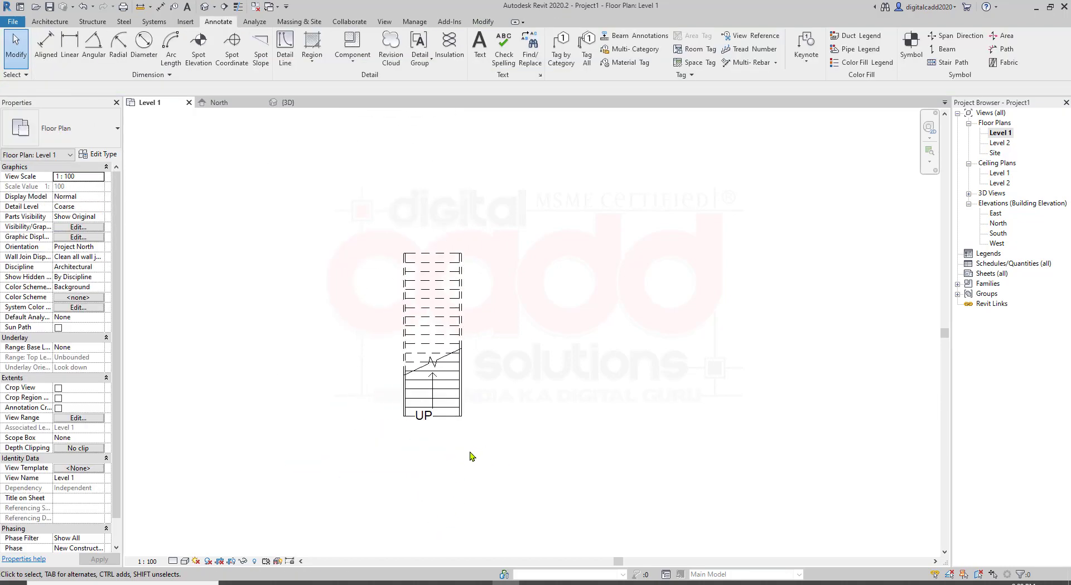
{"action": "left_click", "coordinate": [205, 7]}
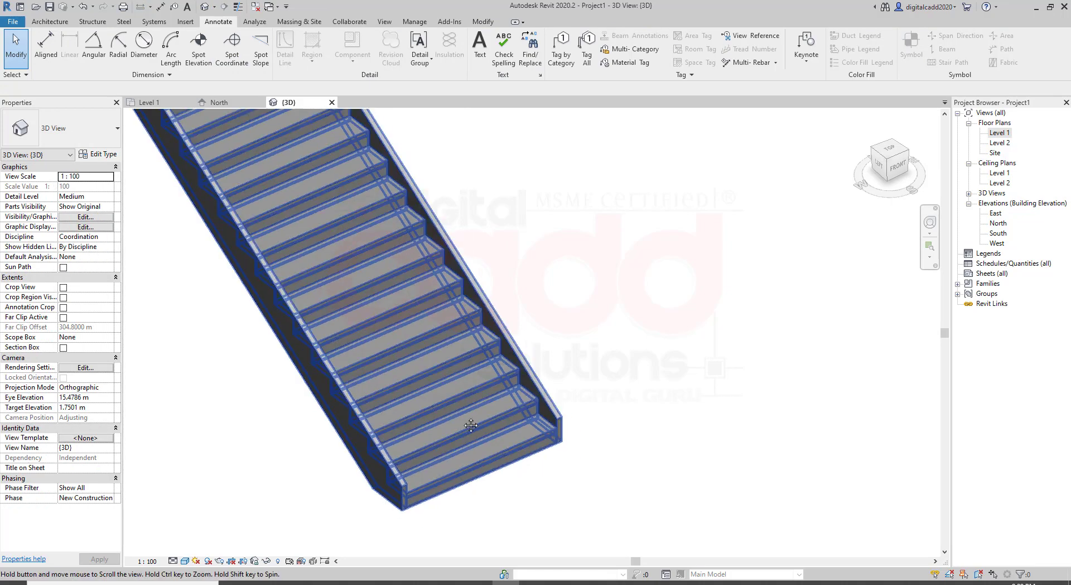
- Reselect the stair and open its 50mm Tread 13mm Riser run type properties from Type Properties
{"action": "middle_click_drag", "start_coordinate": [492, 448], "coordinate": [463, 421]}
{"action": "left_click", "coordinate": [487, 436]}
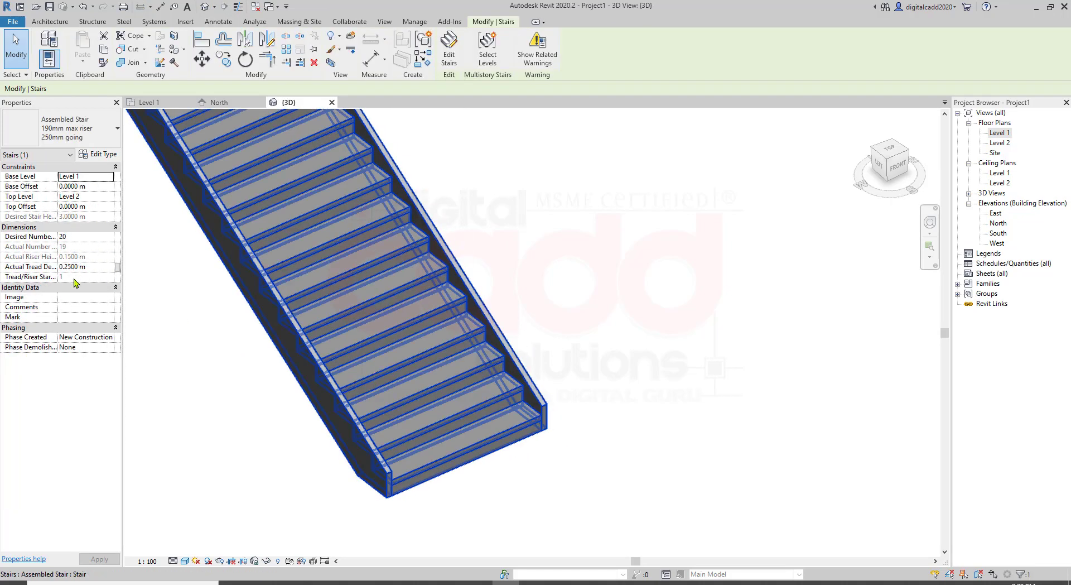
{"action": "left_click", "coordinate": [103, 155]}
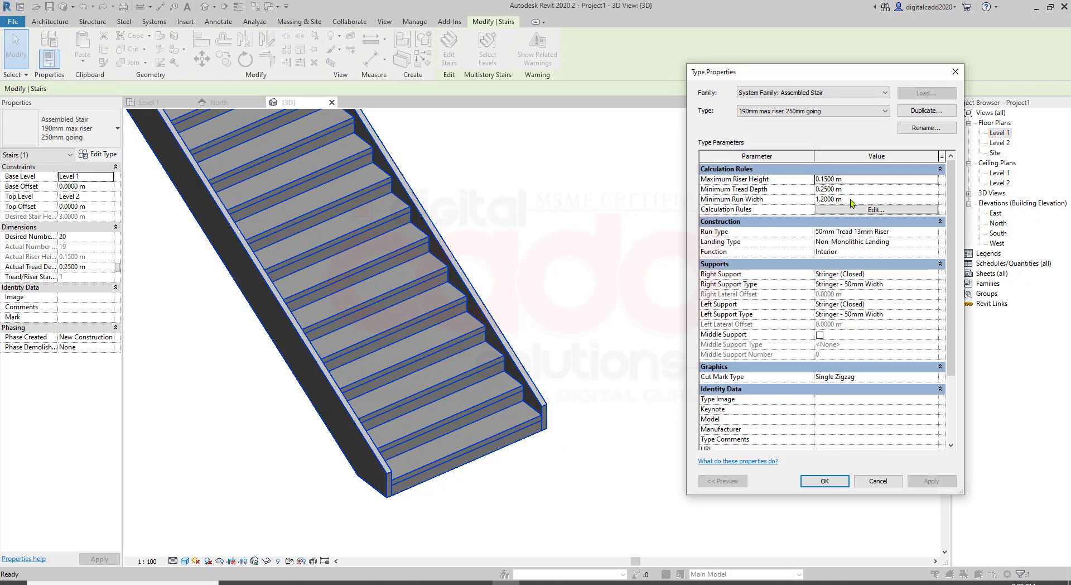
{"action": "left_click", "coordinate": [847, 198]}
{"action": "left_click", "coordinate": [537, 257]}
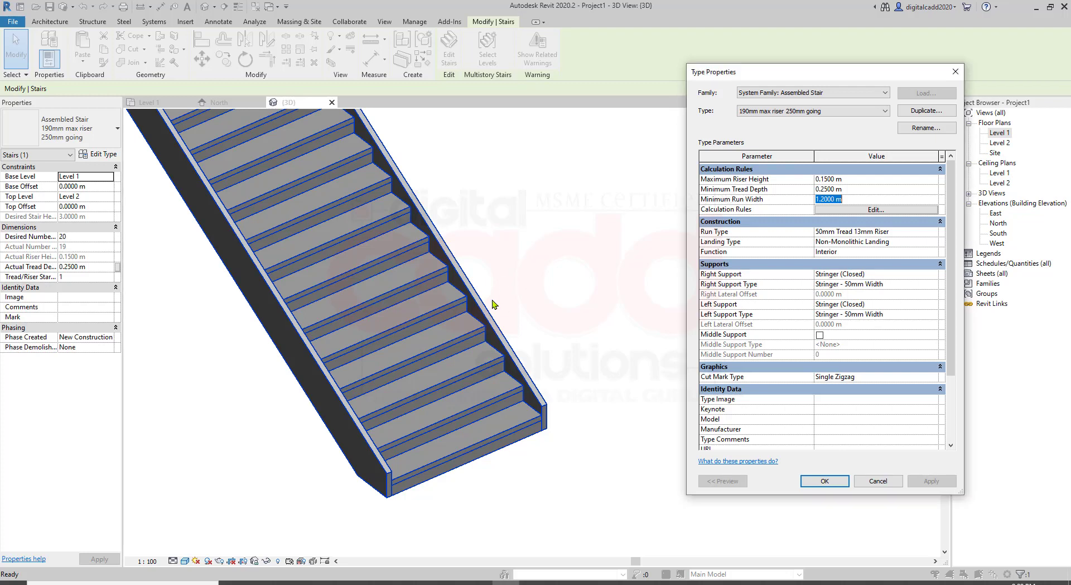
{"action": "left_click_drag", "start_coordinate": [805, 72], "coordinate": [703, 40]}
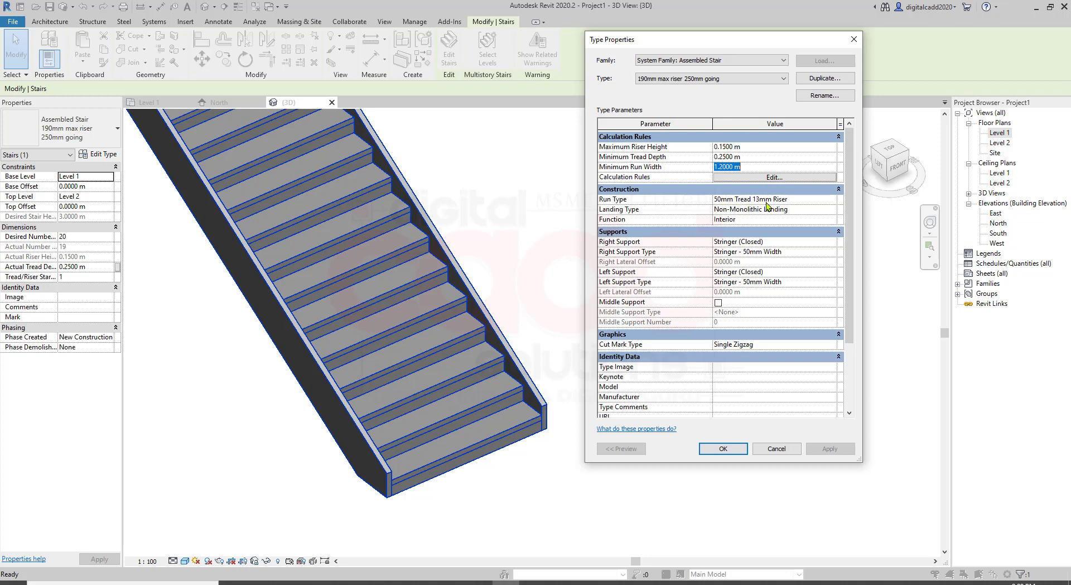
{"action": "left_click", "coordinate": [786, 199]}
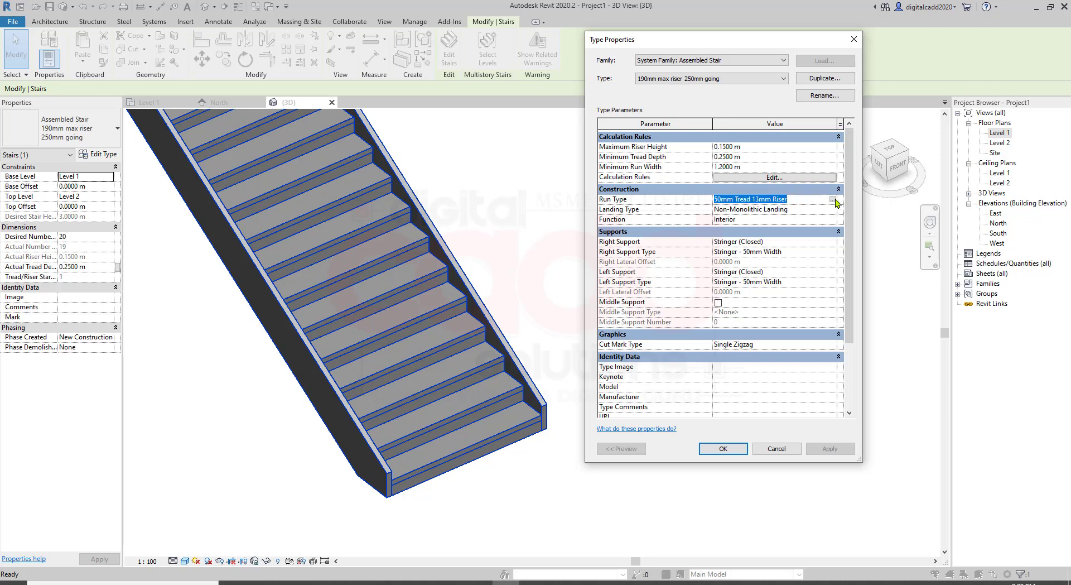
{"action": "left_click", "coordinate": [832, 200]}
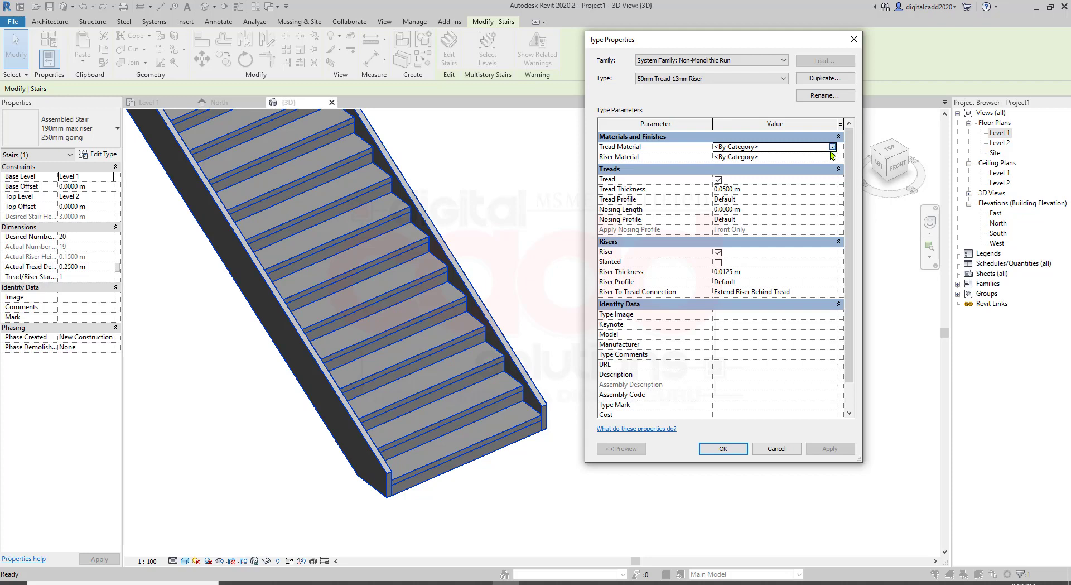
- Choose Wood - Firring as the run type's tread material, then apply and close both dialogs
{"action": "left_click", "coordinate": [832, 147]}
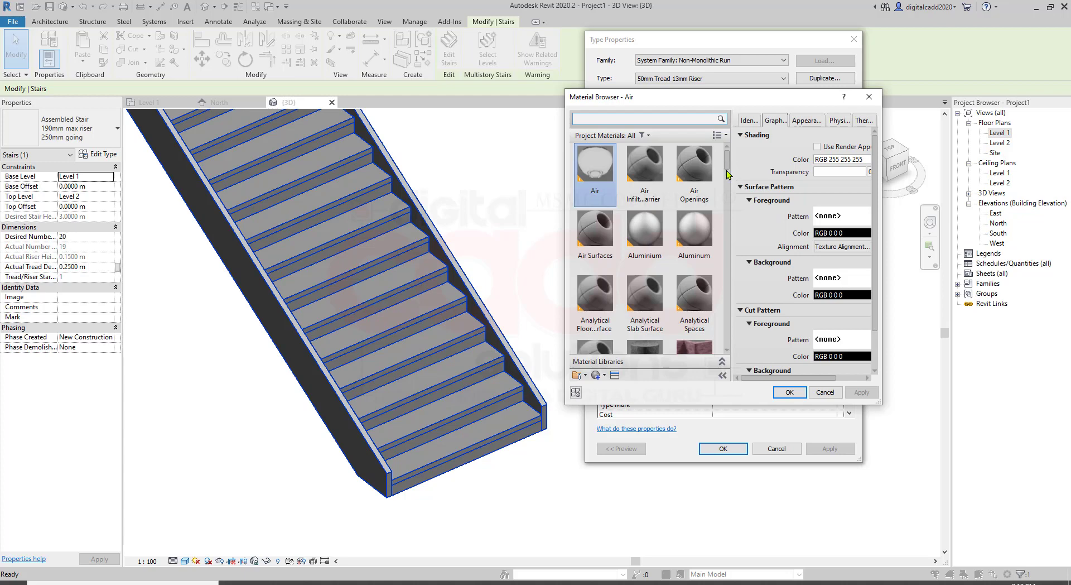
{"action": "left_click_drag", "start_coordinate": [727, 168], "coordinate": [724, 348]}
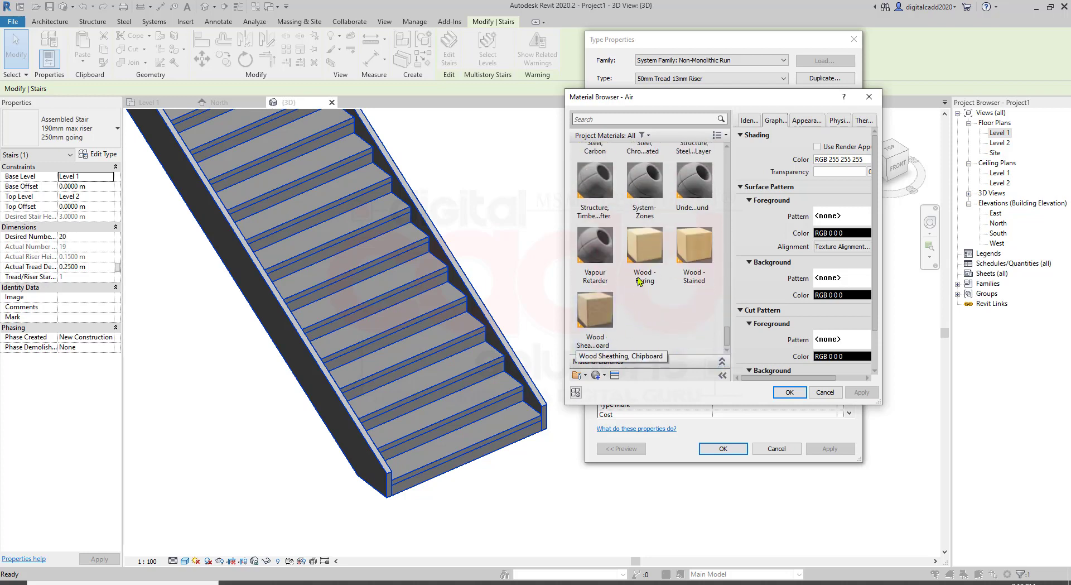
{"action": "double_click", "coordinate": [649, 242]}
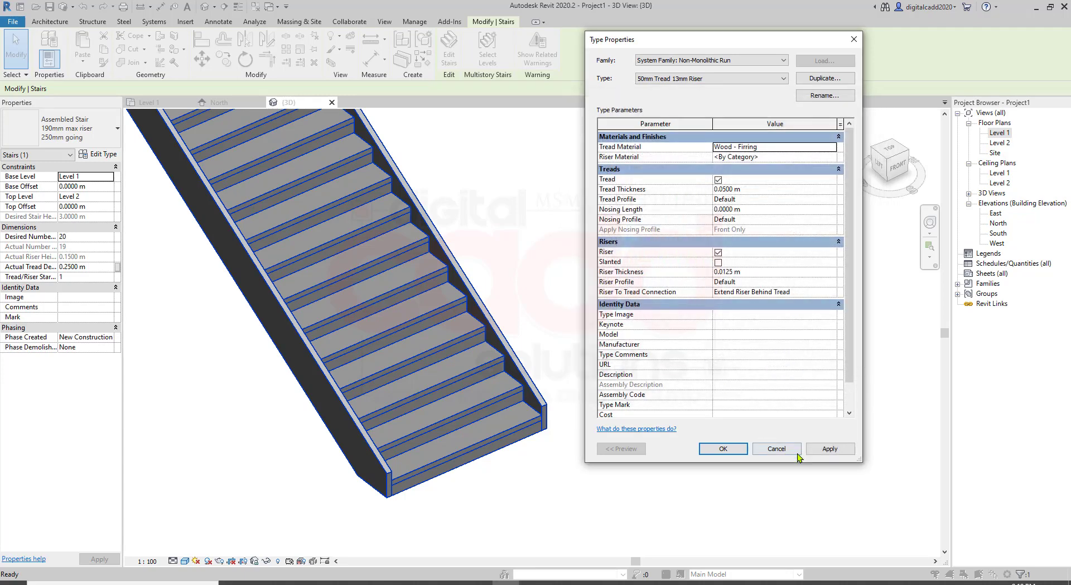
{"action": "left_click", "coordinate": [844, 452]}
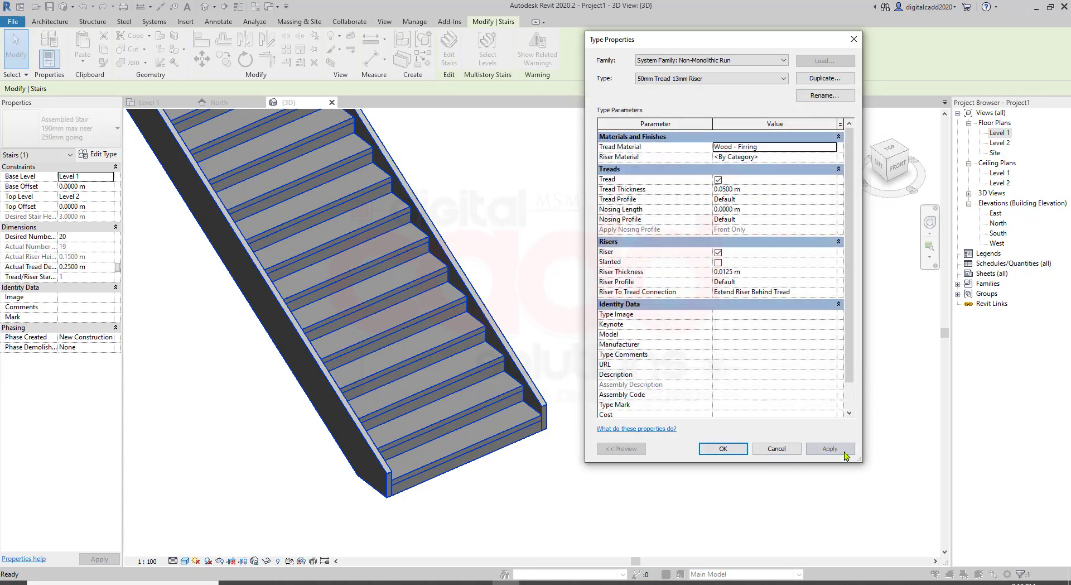
{"action": "left_click", "coordinate": [731, 448]}
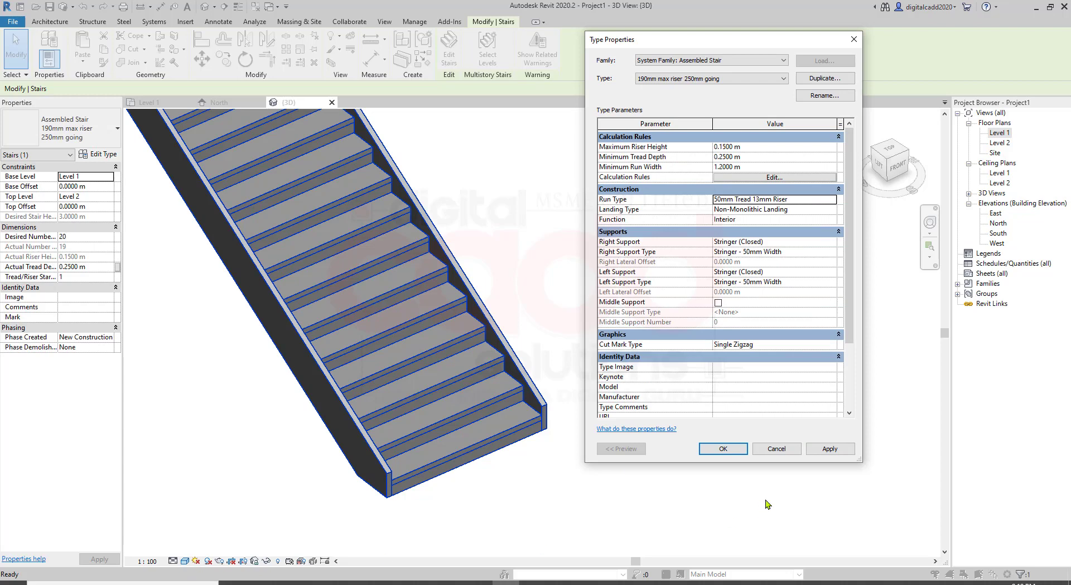
{"action": "left_click", "coordinate": [734, 450]}
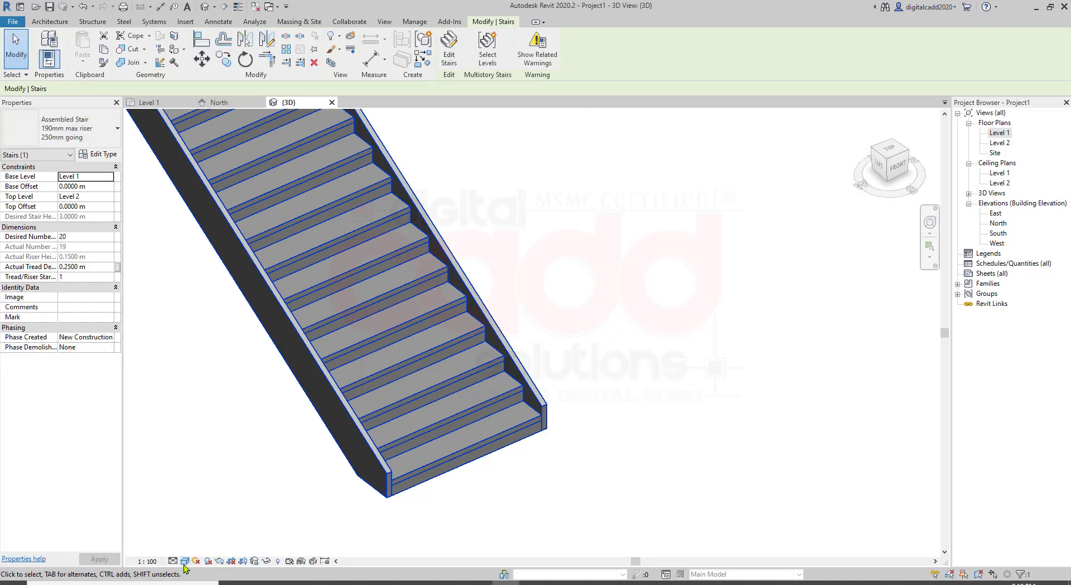
- Switch the 3D view's visual style to Realistic and dismiss the save reminder
{"action": "left_click", "coordinate": [185, 561]}
{"action": "left_click", "coordinate": [196, 537]}
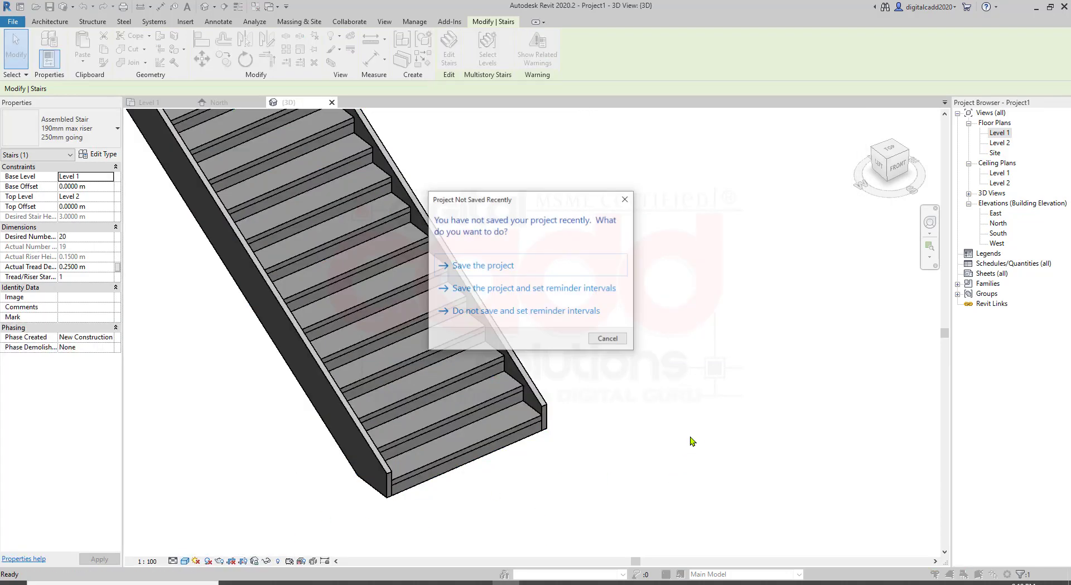
{"action": "left_click", "coordinate": [608, 340]}
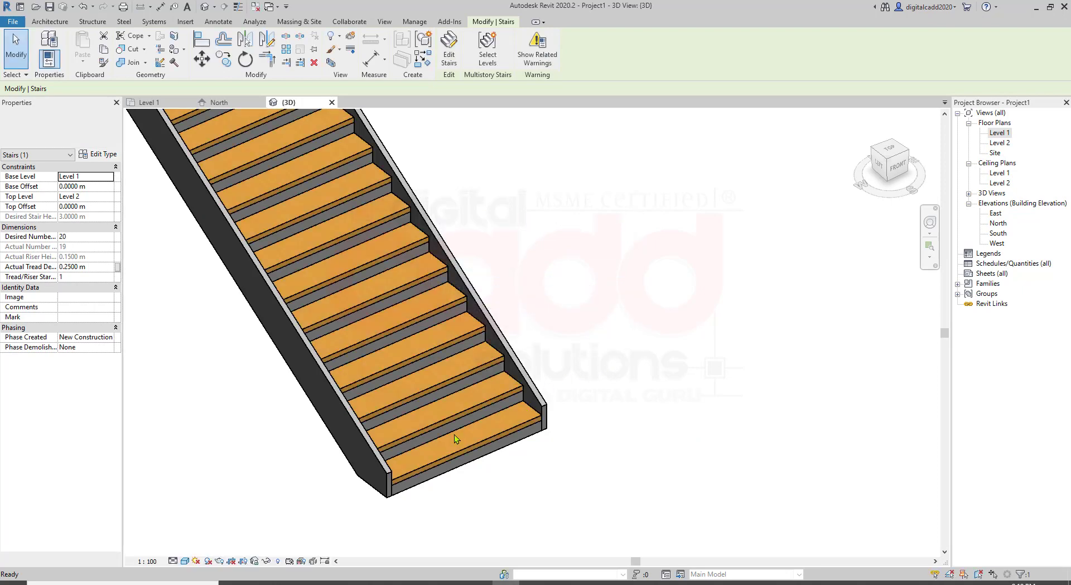
- Orbit and zoom to a front view of the wooden stair, then select it
{"action": "scroll", "coordinate": [455, 440], "scroll_direction": "up", "scroll_amount": 2}
{"action": "middle_click_drag", "start_coordinate": [471, 471], "coordinate": [561, 451]}
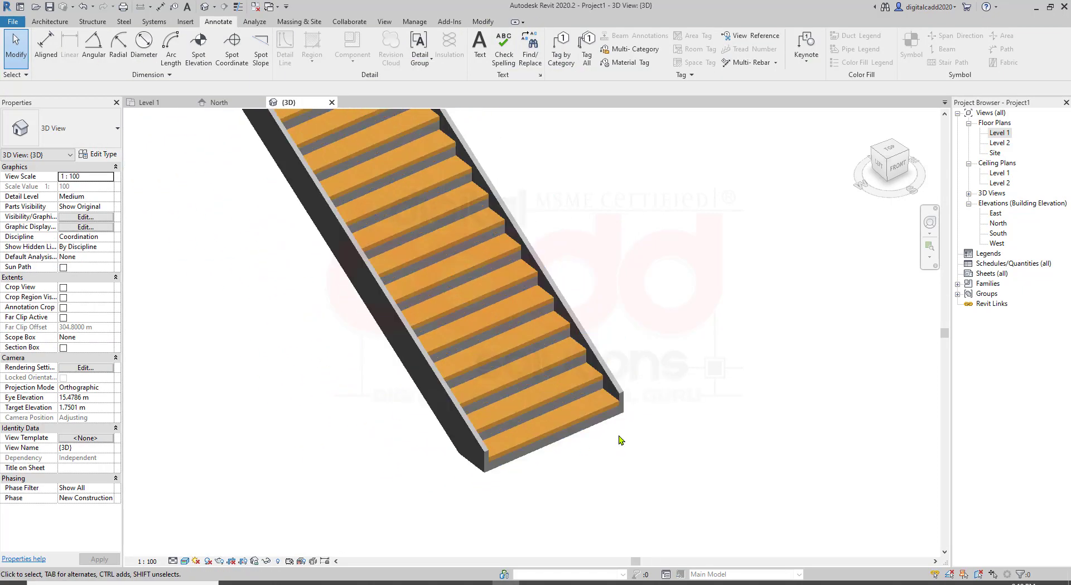
{"action": "middle_click_drag", "start_coordinate": [663, 429], "coordinate": [696, 443], "text": "shift"}
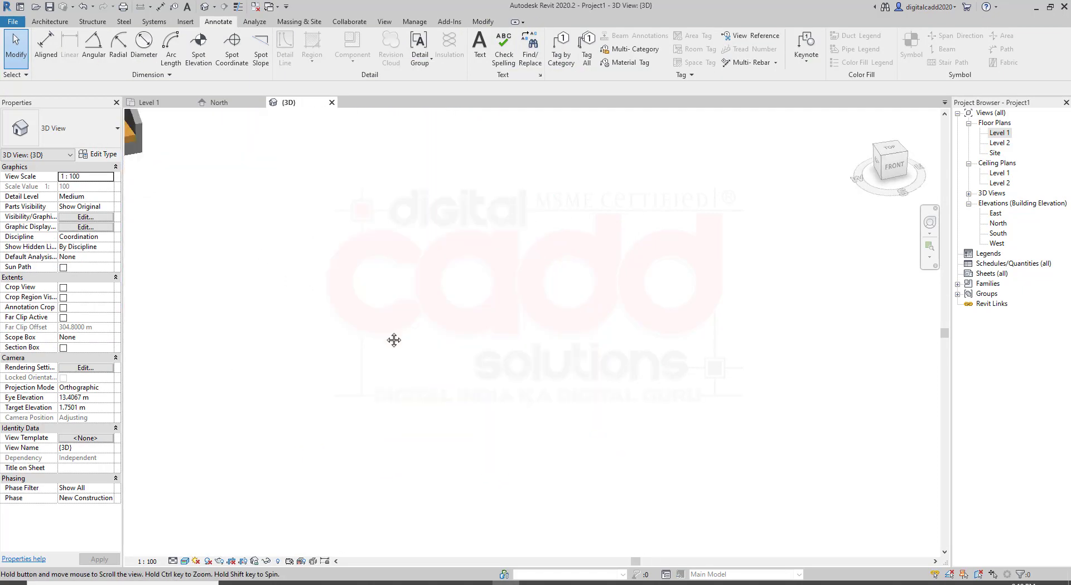
{"action": "scroll", "coordinate": [661, 454], "scroll_direction": "up", "scroll_amount": 2}
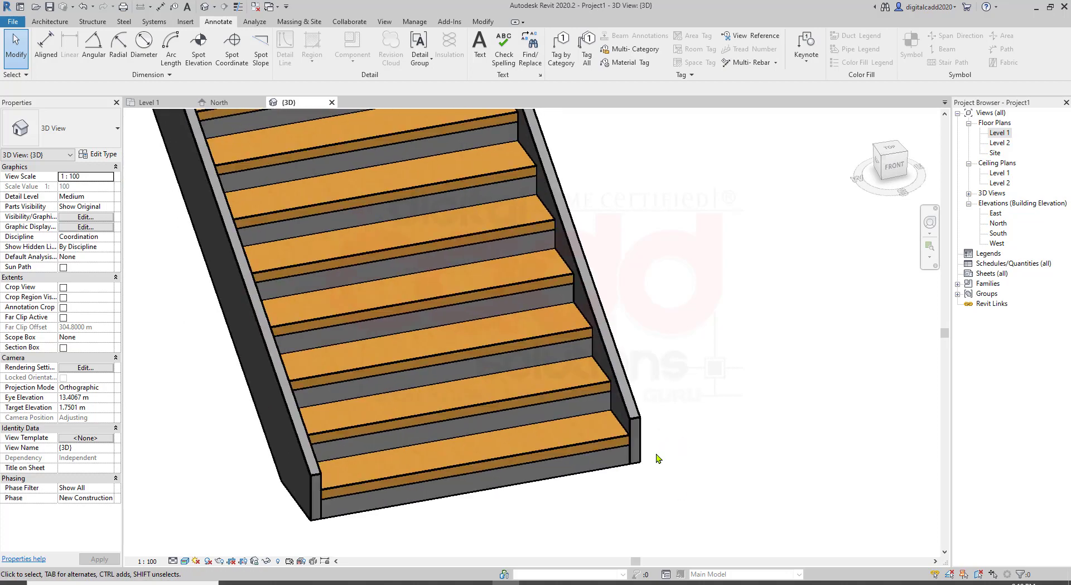
{"action": "scroll", "coordinate": [658, 457], "scroll_direction": "up", "scroll_amount": 2}
{"action": "scroll", "coordinate": [659, 457], "scroll_direction": "up", "scroll_amount": 2}
{"action": "scroll", "coordinate": [658, 457], "scroll_direction": "down", "scroll_amount": 3}
{"action": "scroll", "coordinate": [712, 443], "scroll_direction": "down", "scroll_amount": 2}
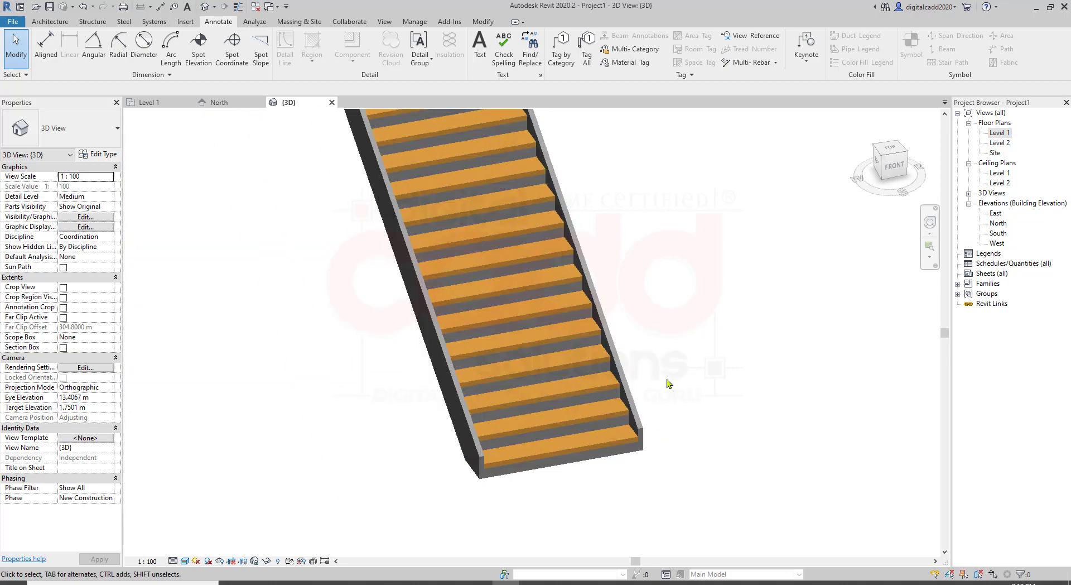
{"action": "mouse_move", "coordinate": [667, 383]}
{"action": "middle_mouse_down", "text": "shift"}
{"action": "mouse_move", "coordinate": [606, 383]}
{"action": "mouse_move", "coordinate": [469, 306]}
{"action": "middle_mouse_up", "text": "shift"}
{"action": "scroll", "coordinate": [460, 326], "scroll_direction": "down", "scroll_amount": 2}
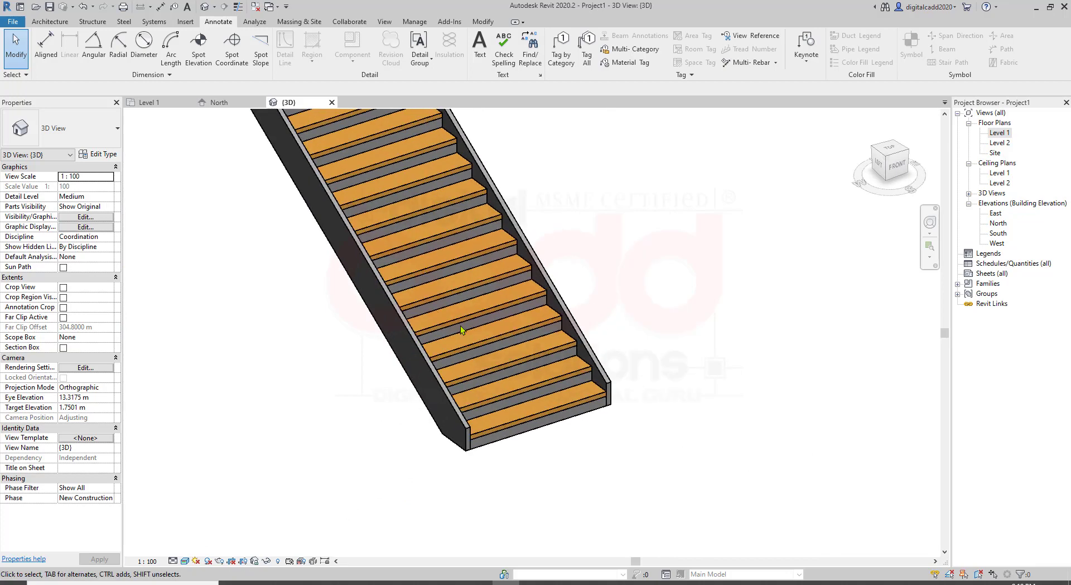
{"action": "left_click", "coordinate": [532, 414]}
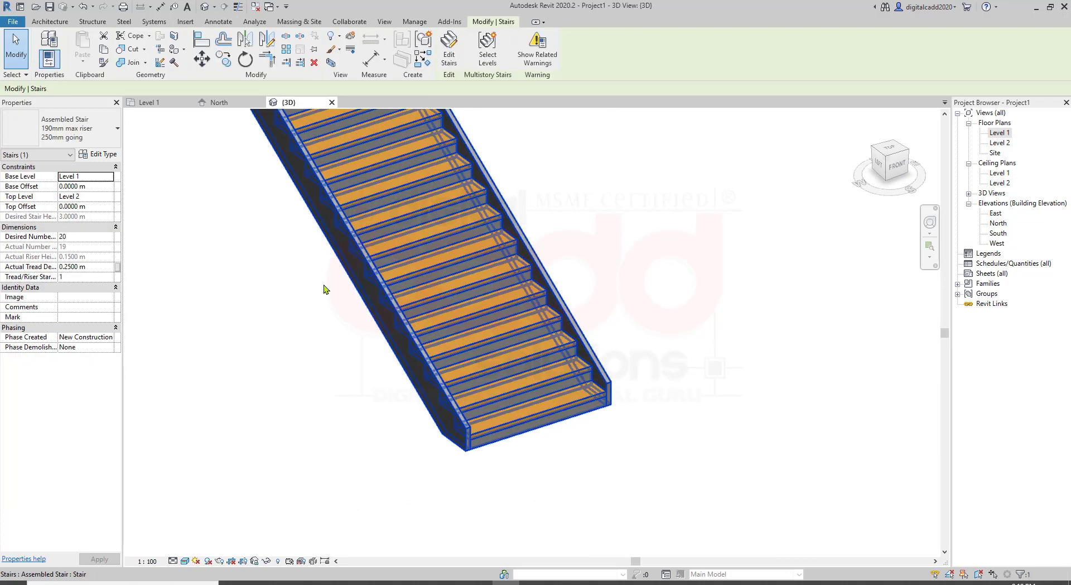
- Open the Material Browser for the 50mm Tread 13mm Riser run type's tread material
{"action": "left_click", "coordinate": [106, 155]}
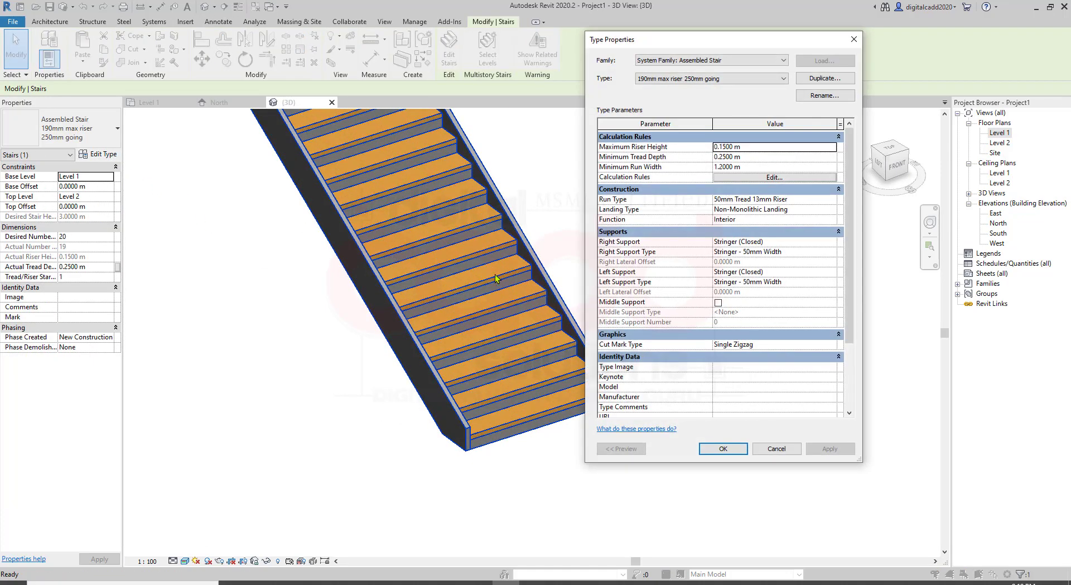
{"action": "left_click", "coordinate": [792, 199]}
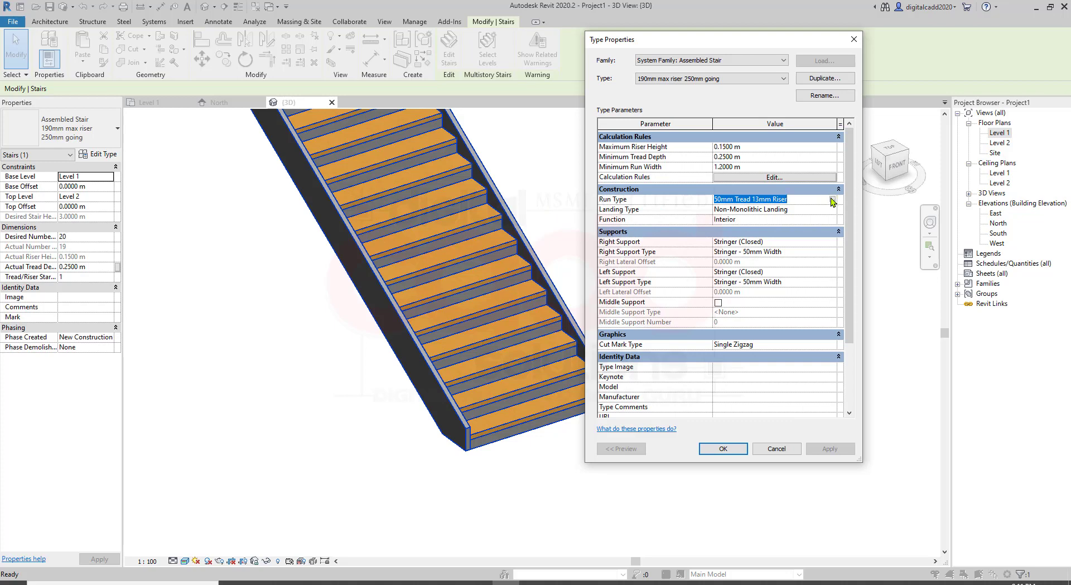
{"action": "left_click", "coordinate": [834, 199]}
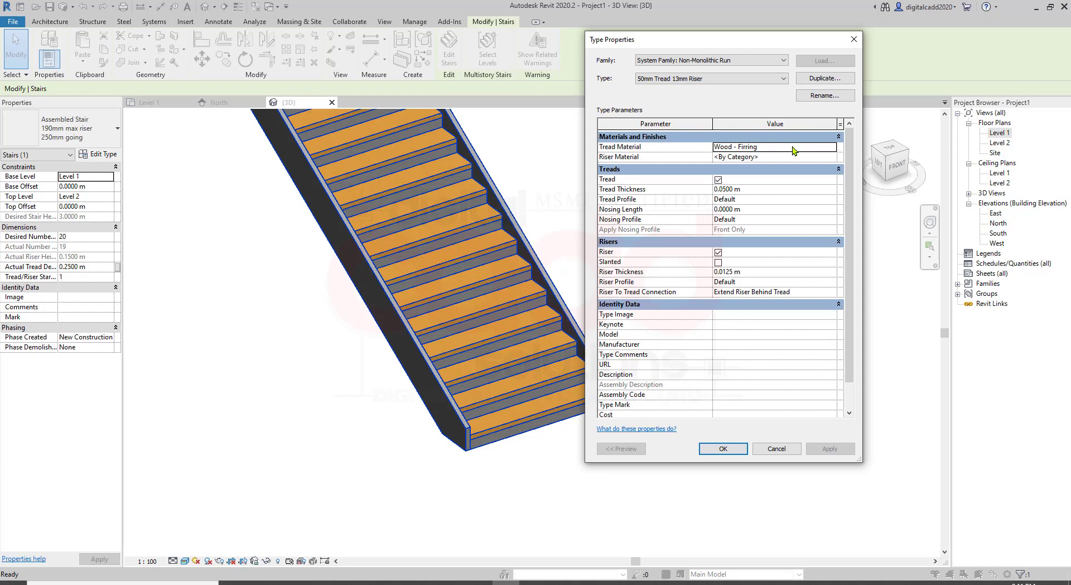
{"action": "left_click", "coordinate": [804, 147]}
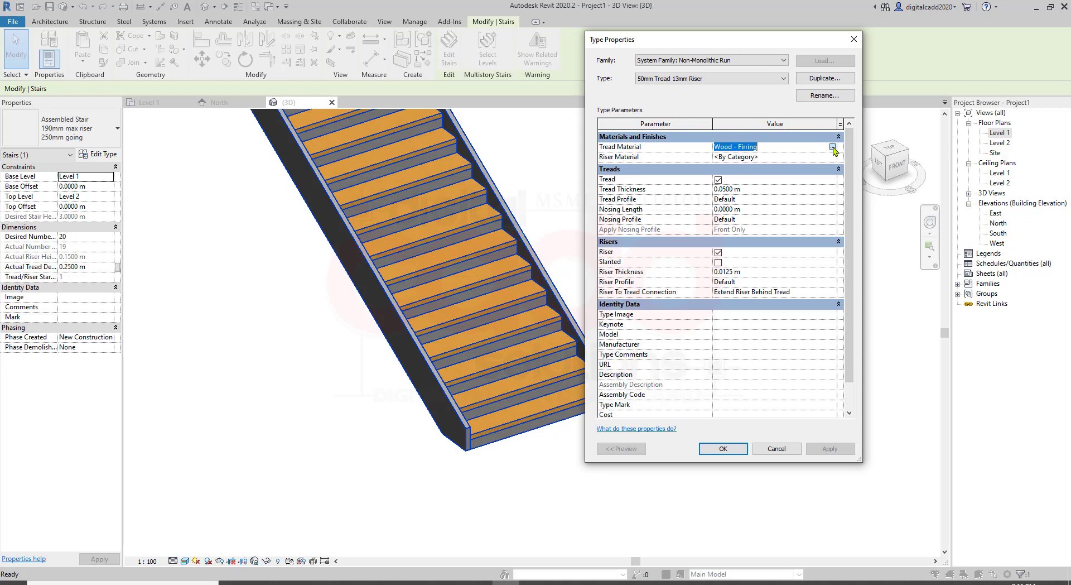
{"action": "left_click", "coordinate": [833, 147]}
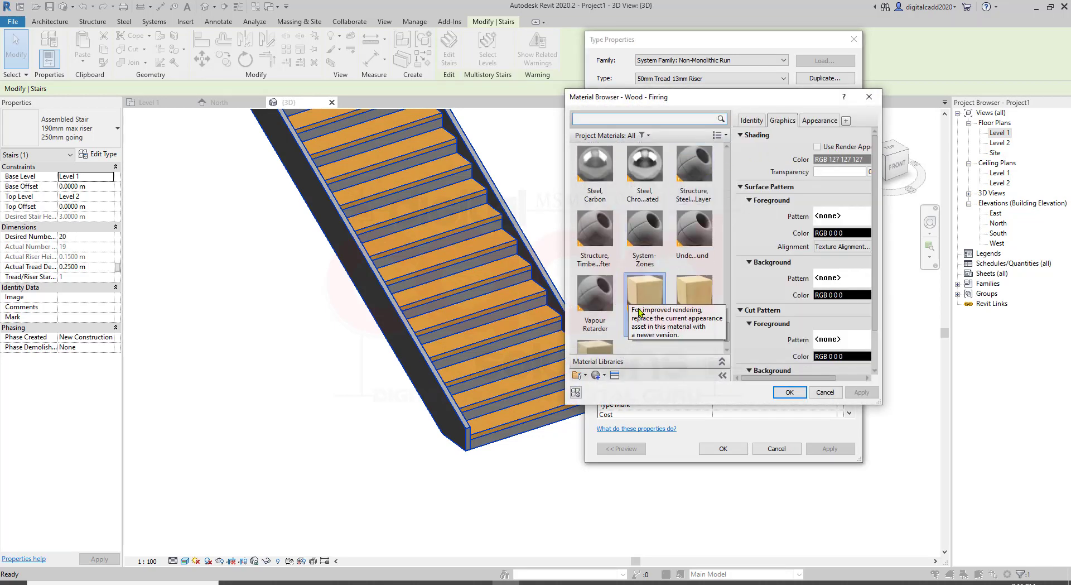
- Filter materials to Textile, assign Carpet to the treads, then apply and close both dialogs
{"action": "scroll", "coordinate": [641, 290], "scroll_direction": "up", "scroll_amount": 5}
{"action": "scroll", "coordinate": [641, 251], "scroll_direction": "up", "scroll_amount": 5}
{"action": "scroll", "coordinate": [669, 224], "scroll_direction": "up", "scroll_amount": 5}
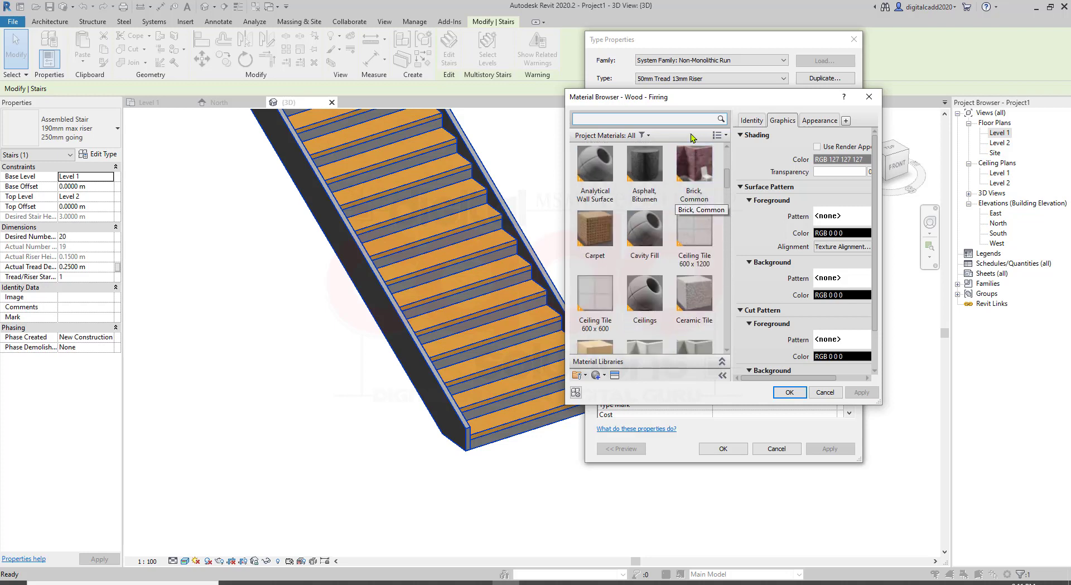
{"action": "left_click", "coordinate": [644, 136]}
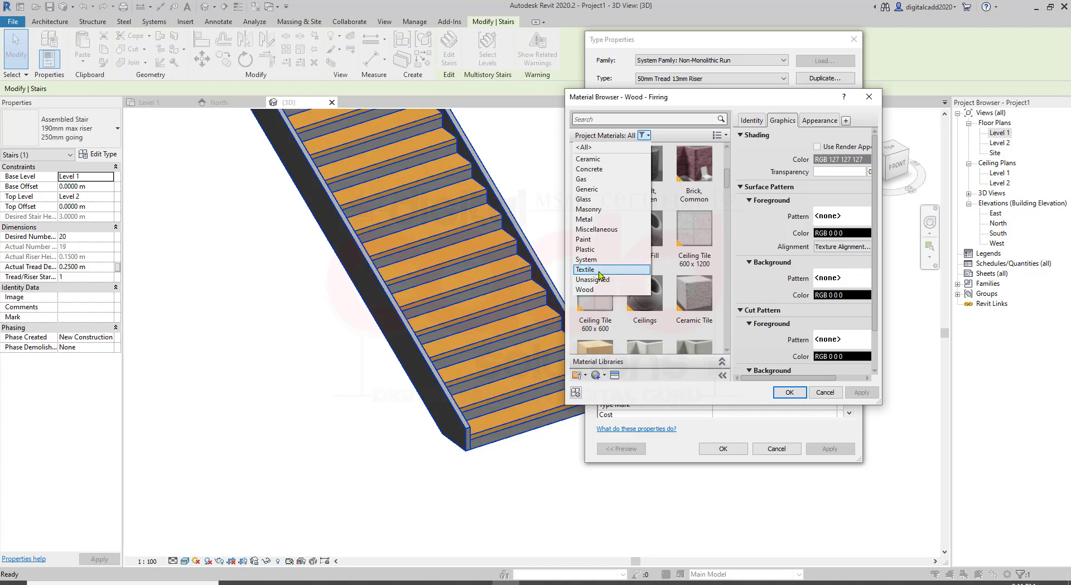
{"action": "left_click", "coordinate": [596, 210]}
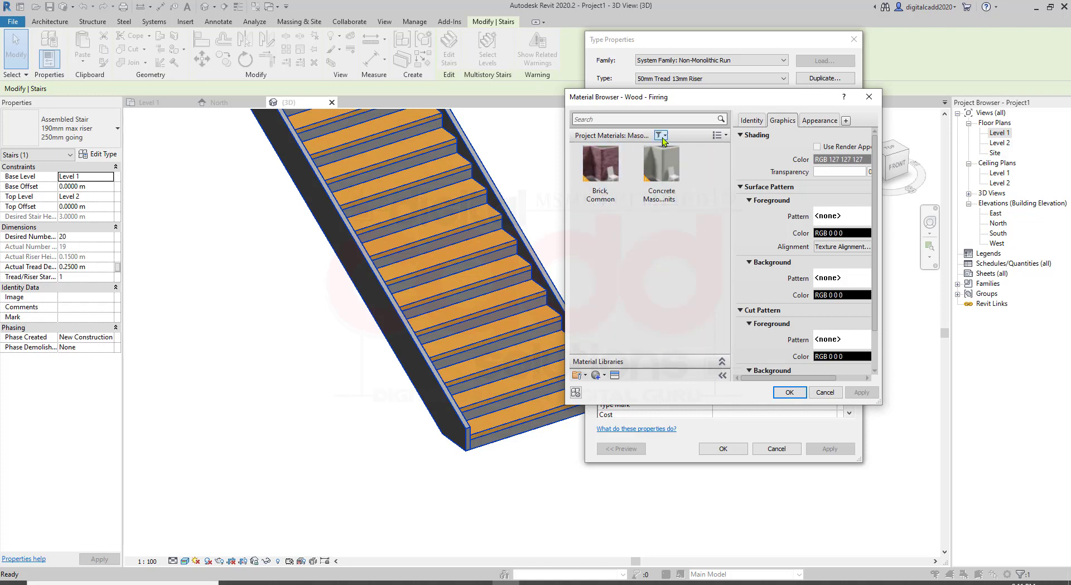
{"action": "left_click", "coordinate": [665, 136]}
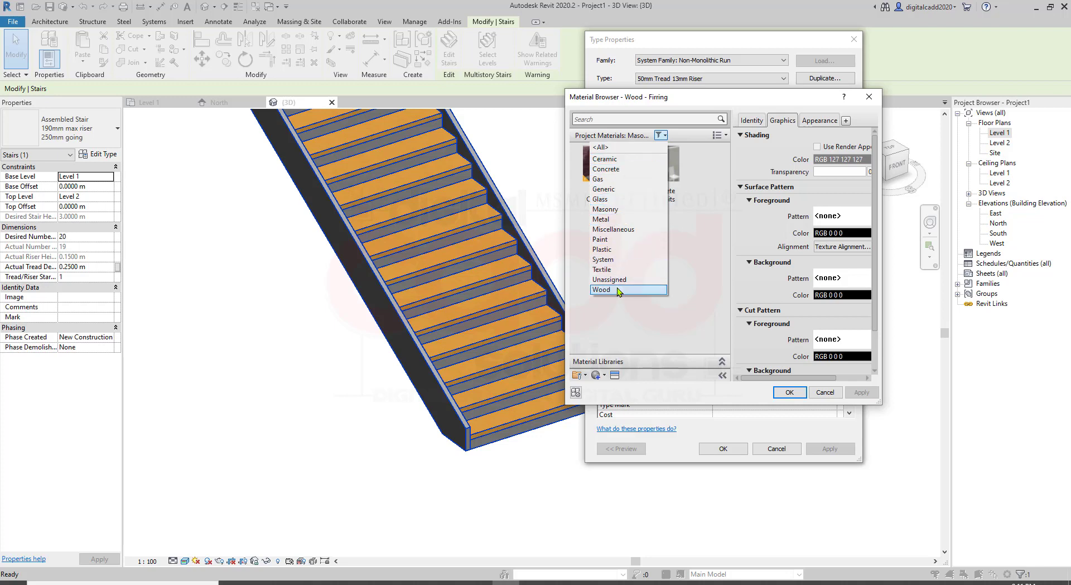
{"action": "left_click", "coordinate": [613, 270]}
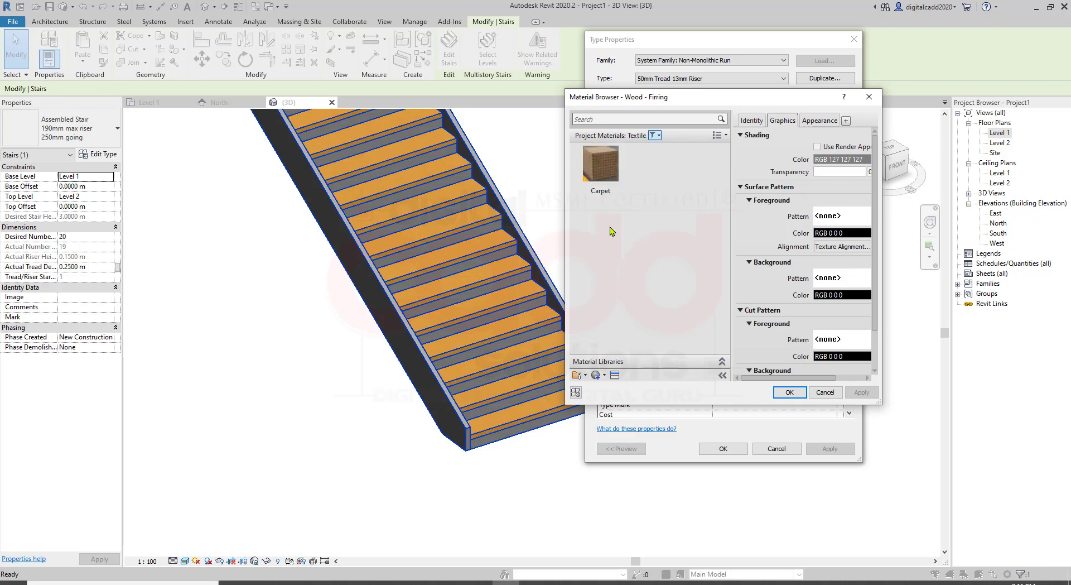
{"action": "left_click", "coordinate": [601, 177]}
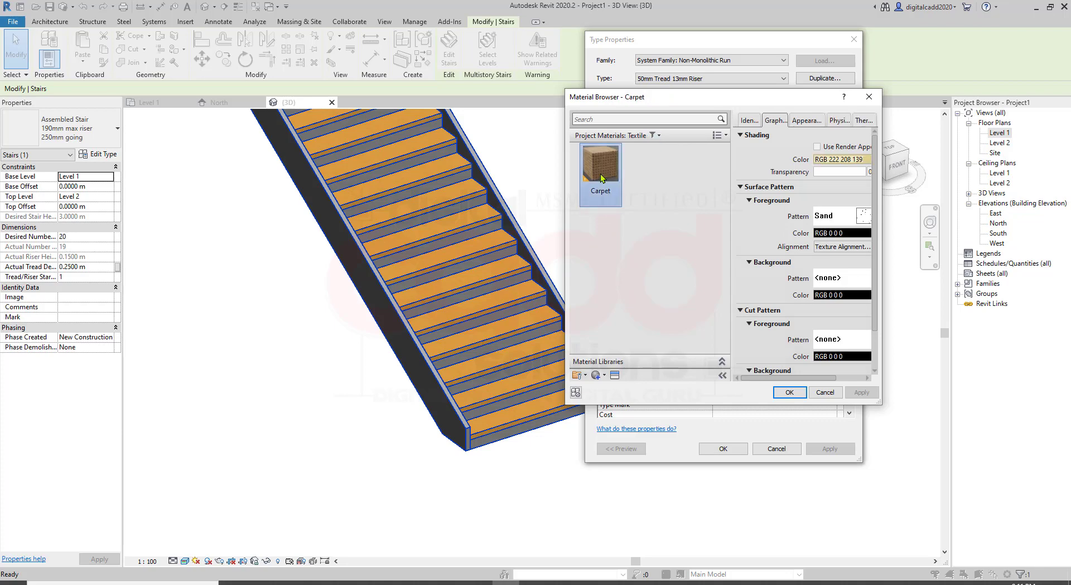
{"action": "double_click", "coordinate": [601, 177]}
{"action": "left_click", "coordinate": [824, 450]}
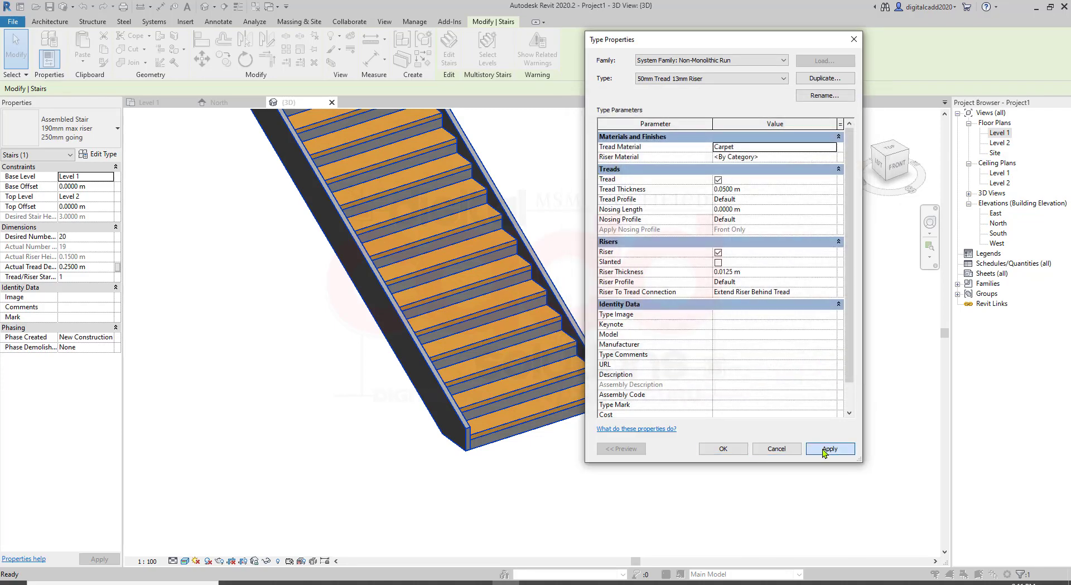
{"action": "left_click", "coordinate": [732, 453]}
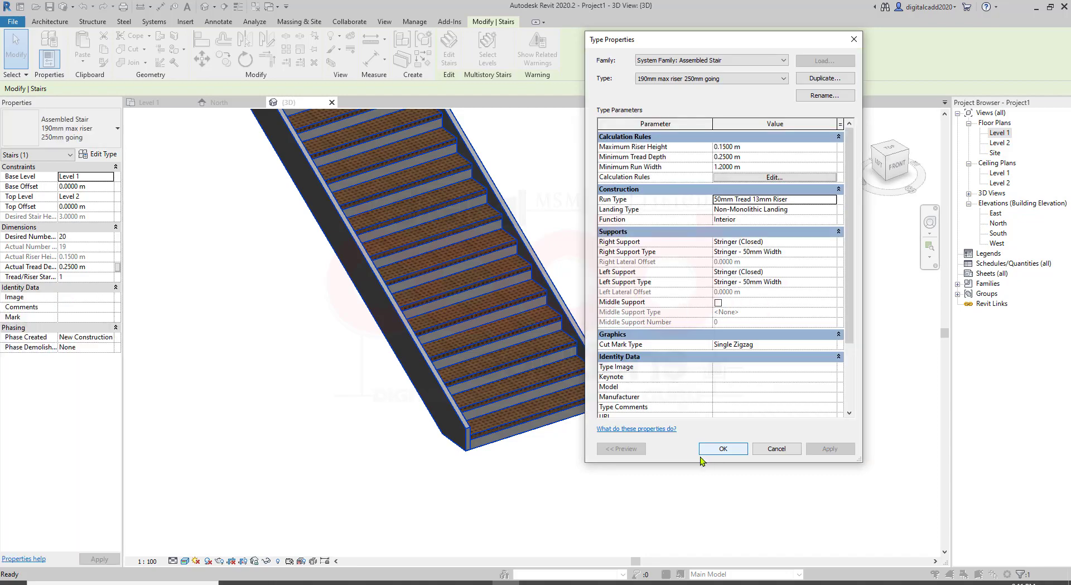
{"action": "left_click", "coordinate": [717, 450]}
{"action": "left_click", "coordinate": [640, 464]}
{"action": "scroll", "coordinate": [540, 444], "scroll_direction": "up", "scroll_amount": 2}
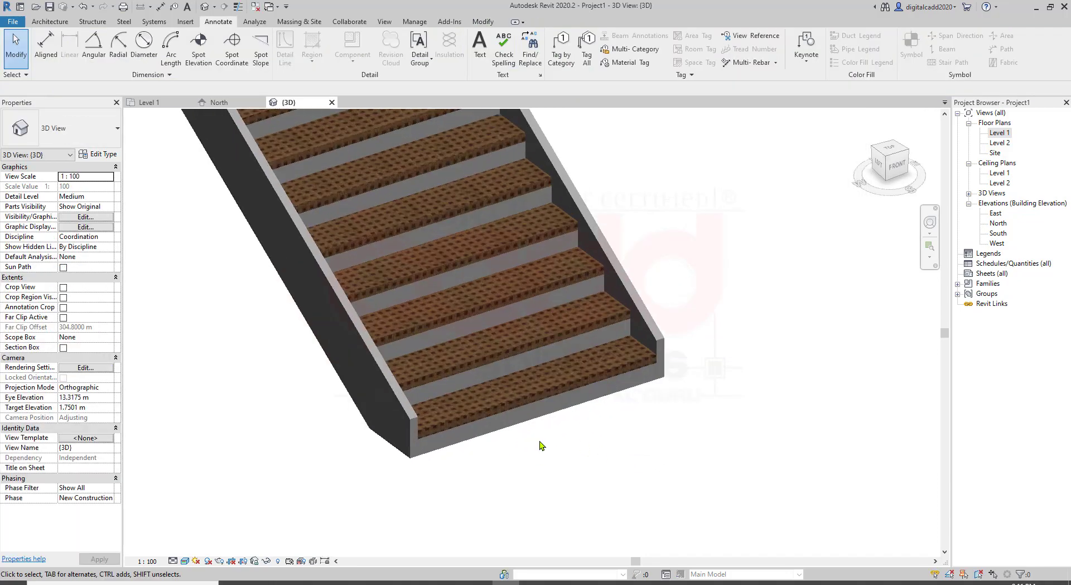
{"action": "scroll", "coordinate": [540, 408], "scroll_direction": "up", "scroll_amount": 3}
{"action": "scroll", "coordinate": [639, 490], "scroll_direction": "up", "scroll_amount": 2}
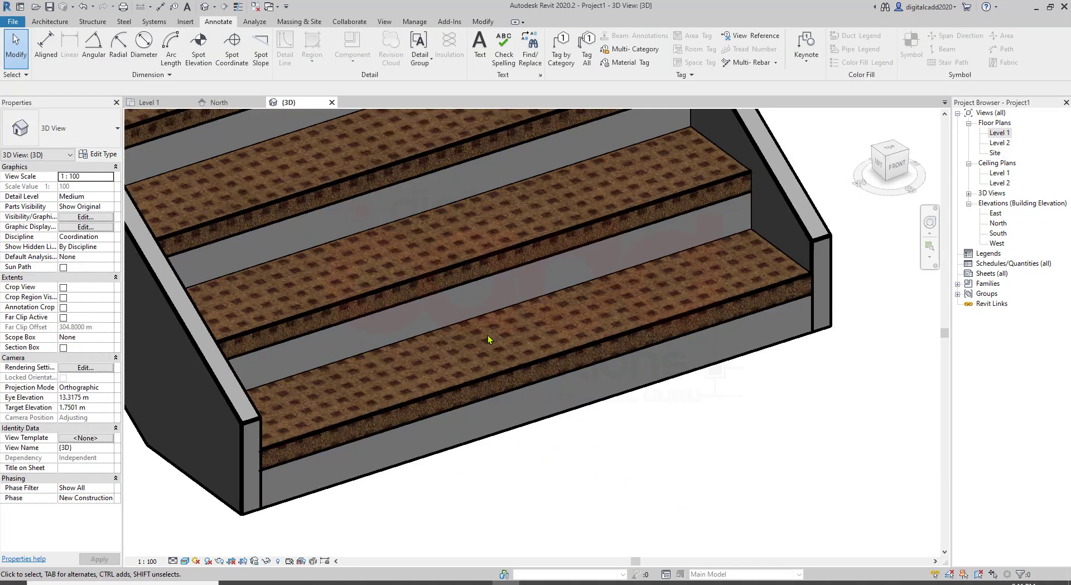
{"action": "scroll", "coordinate": [487, 339], "scroll_direction": "up", "scroll_amount": 2}
{"action": "scroll", "coordinate": [383, 402], "scroll_direction": "up", "scroll_amount": 2}
{"action": "scroll", "coordinate": [386, 401], "scroll_direction": "up", "scroll_amount": 1}
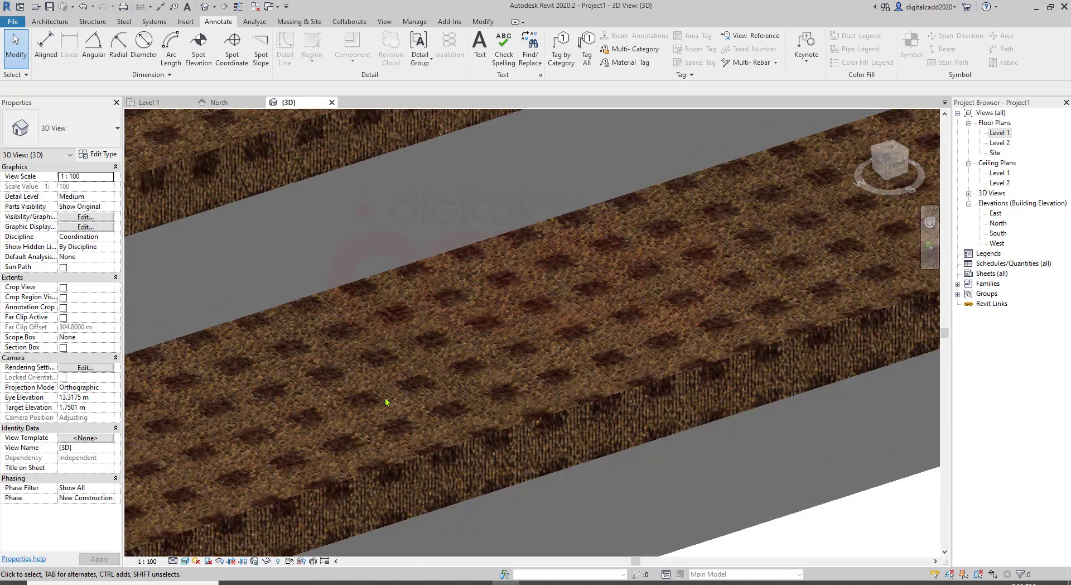
{"action": "scroll", "coordinate": [386, 400], "scroll_direction": "down", "scroll_amount": 3}
{"action": "scroll", "coordinate": [424, 418], "scroll_direction": "down", "scroll_amount": 2}
{"action": "scroll", "coordinate": [540, 435], "scroll_direction": "up", "scroll_amount": 2}
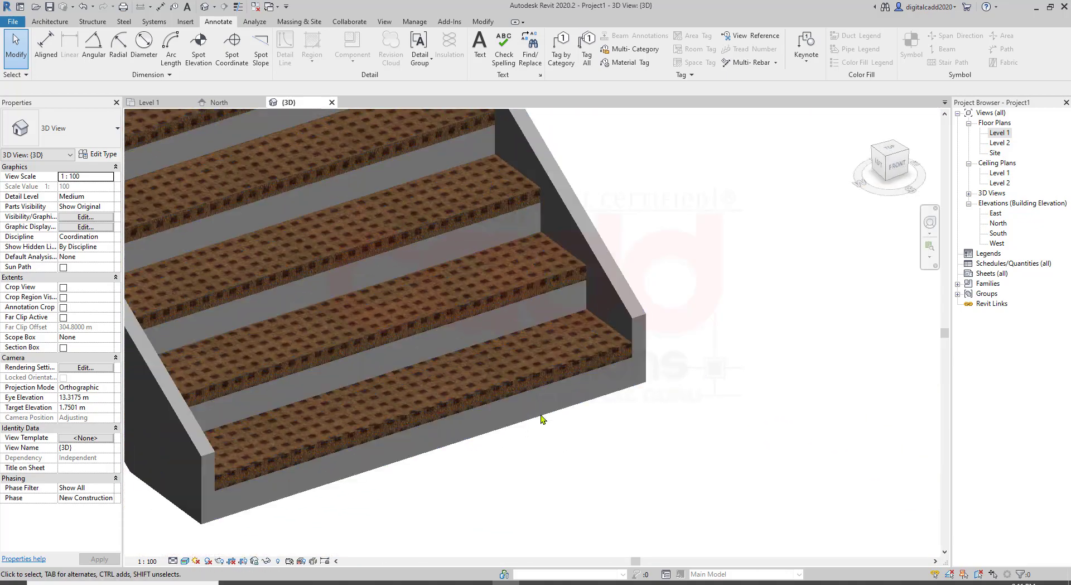
{"action": "scroll", "coordinate": [541, 420], "scroll_direction": "up", "scroll_amount": 1}
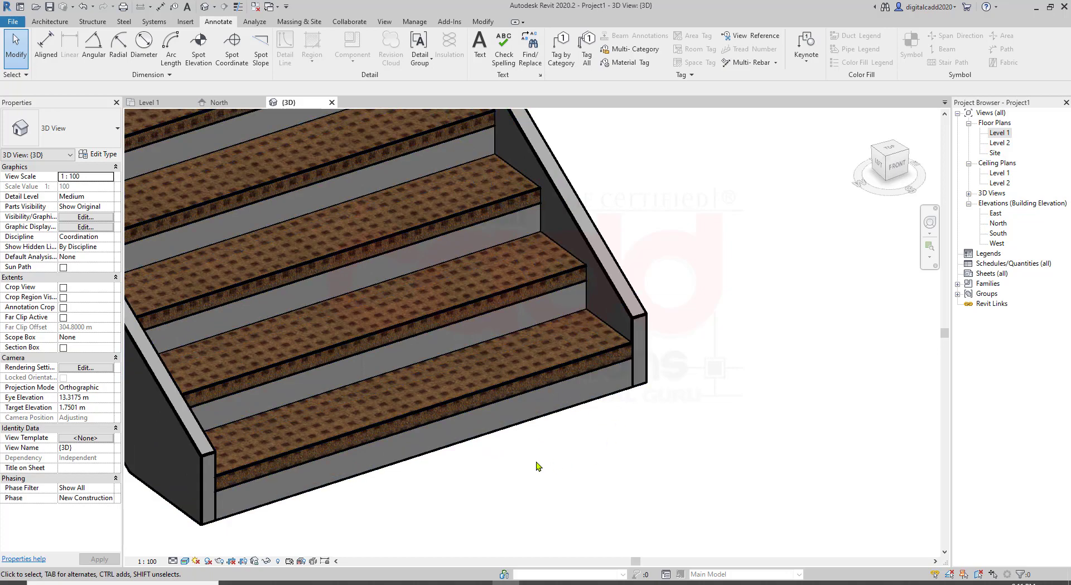
{"action": "scroll", "coordinate": [537, 465], "scroll_direction": "down", "scroll_amount": 2}
- Uncheck Tread in the 50mm Tread 13mm Riser run type, apply, and close the dialogs
{"action": "left_click", "coordinate": [504, 409]}
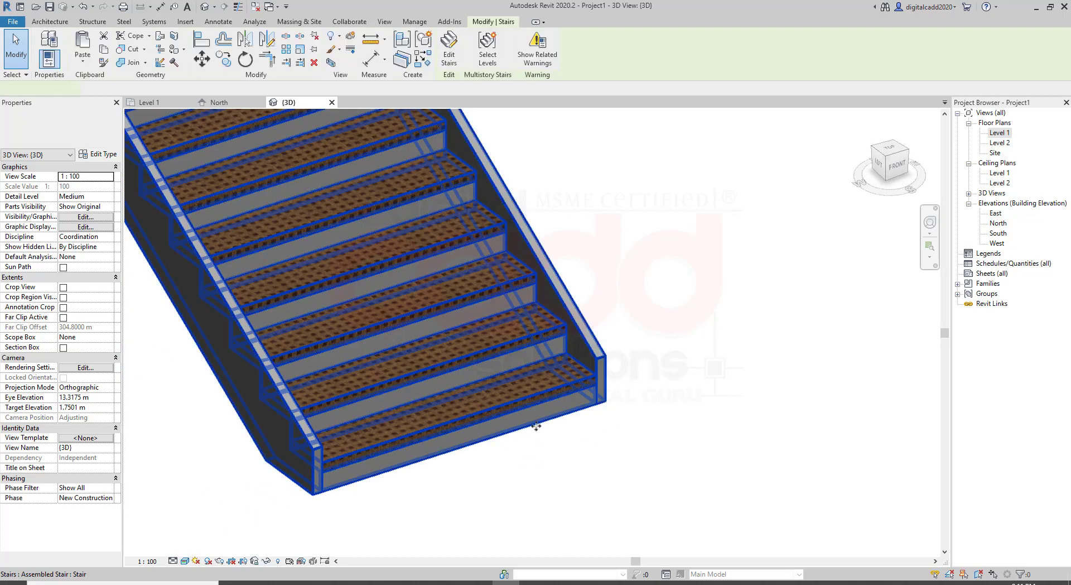
{"action": "left_click", "coordinate": [98, 154]}
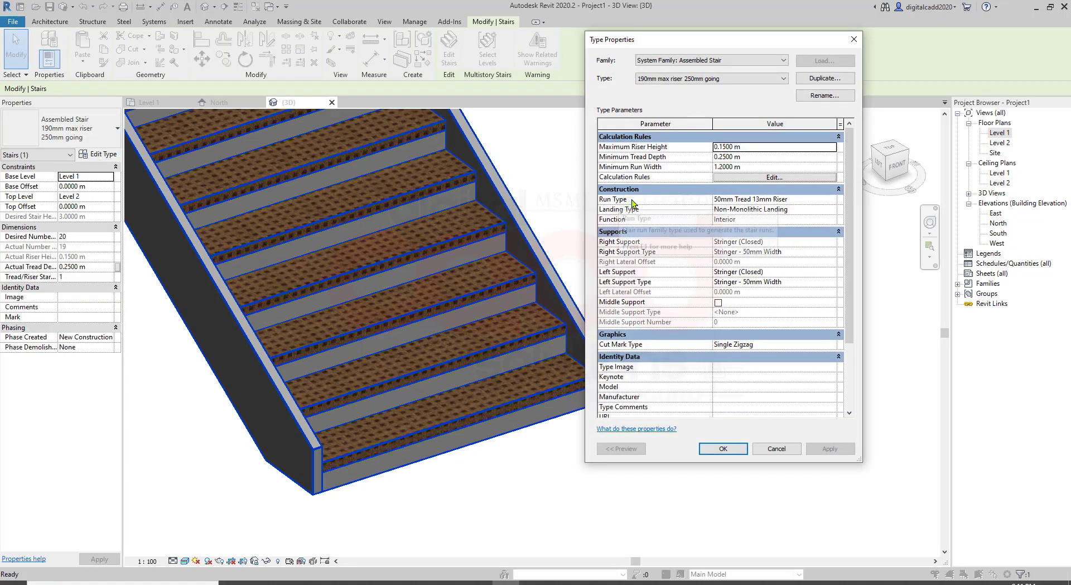
{"action": "left_click", "coordinate": [763, 200]}
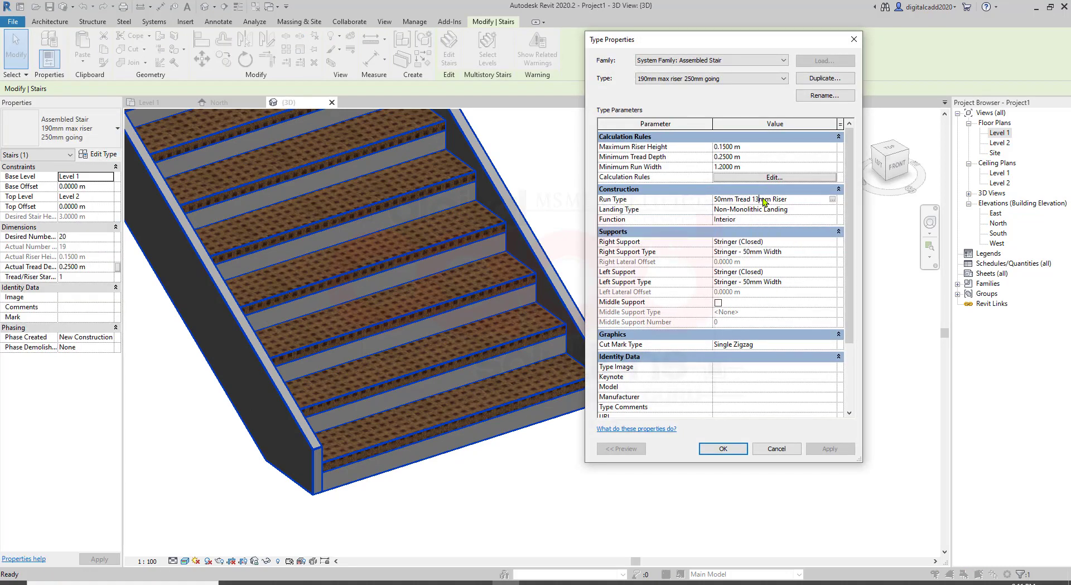
{"action": "left_click", "coordinate": [833, 200]}
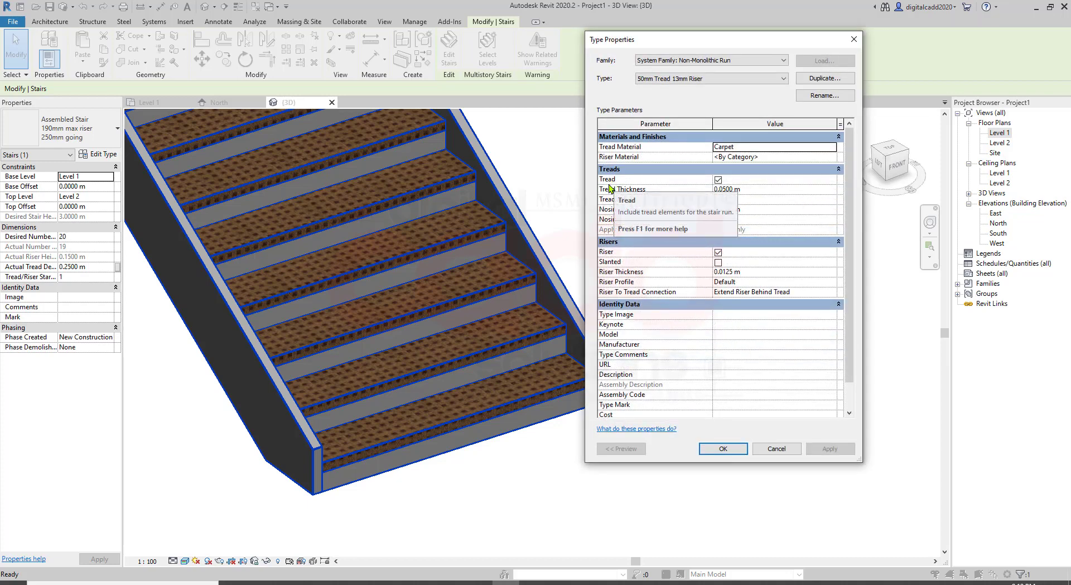
{"action": "left_click", "coordinate": [719, 179]}
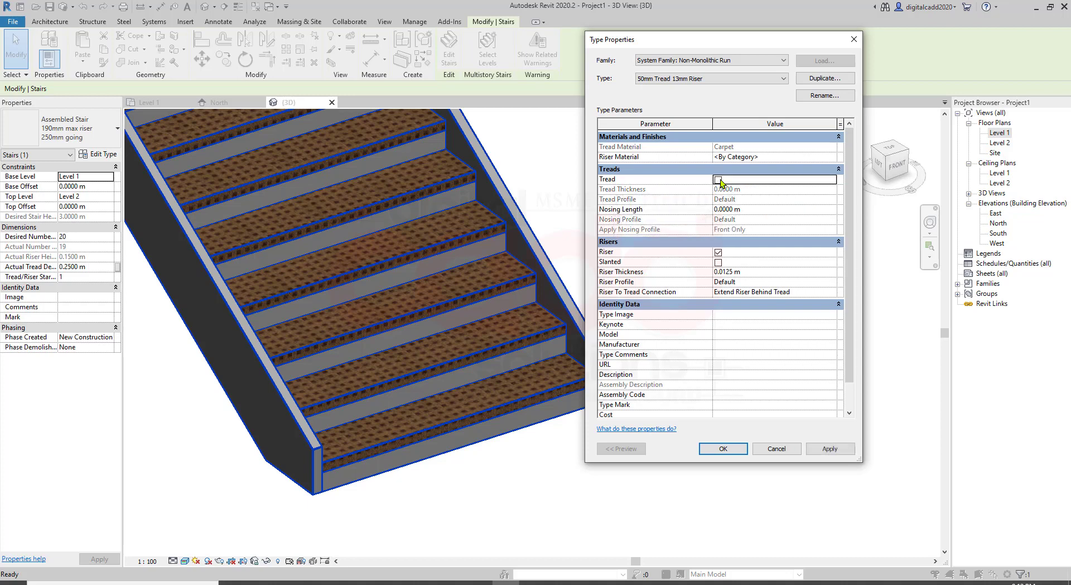
{"action": "left_click", "coordinate": [832, 449]}
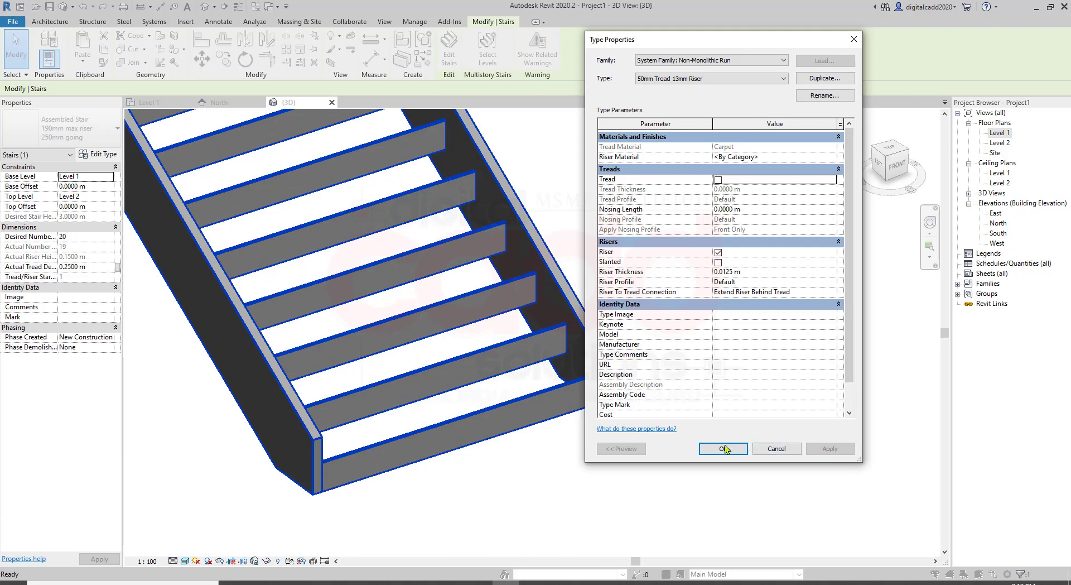
{"action": "left_click", "coordinate": [724, 449]}
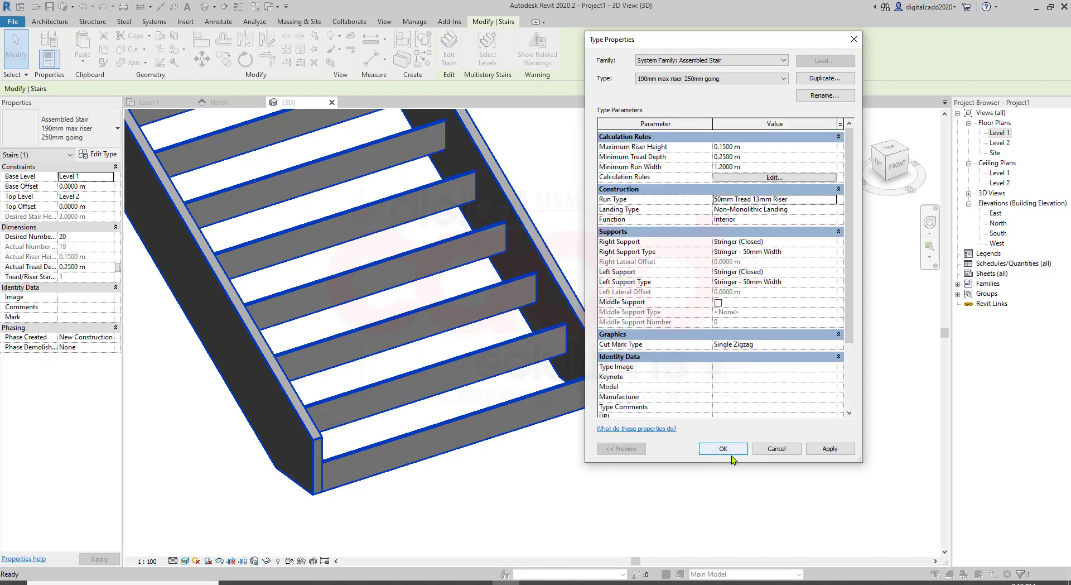
{"action": "left_click", "coordinate": [730, 444]}
{"action": "left_click", "coordinate": [644, 423]}
- Orbit to a fuller view of the stair and select it
{"action": "scroll", "coordinate": [645, 423], "scroll_direction": "down", "scroll_amount": 2}
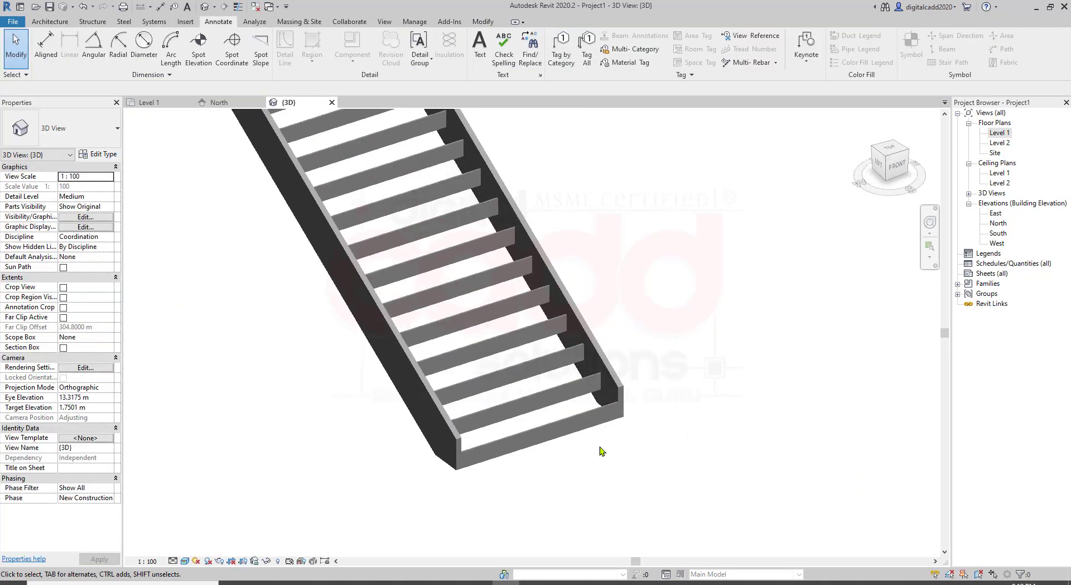
{"action": "scroll", "coordinate": [547, 299], "scroll_direction": "up", "scroll_amount": 3}
{"action": "mouse_move", "coordinate": [548, 299]}
{"action": "middle_mouse_down", "text": "shift"}
{"action": "mouse_move", "coordinate": [626, 332]}
{"action": "mouse_move", "coordinate": [383, 323]}
{"action": "middle_mouse_up", "text": "shift"}
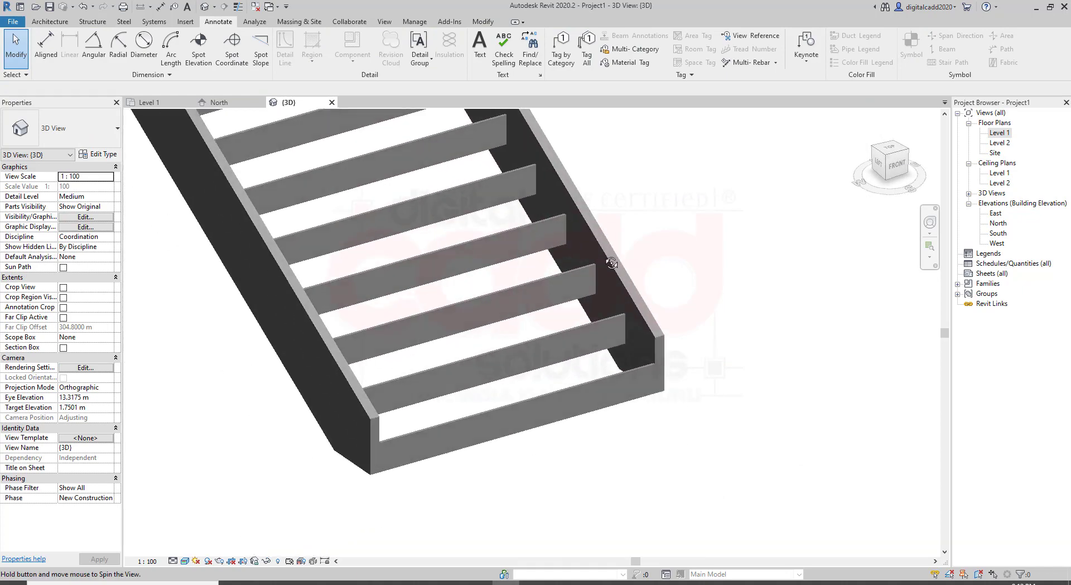
{"action": "middle_click_drag", "start_coordinate": [502, 436], "coordinate": [530, 460]}
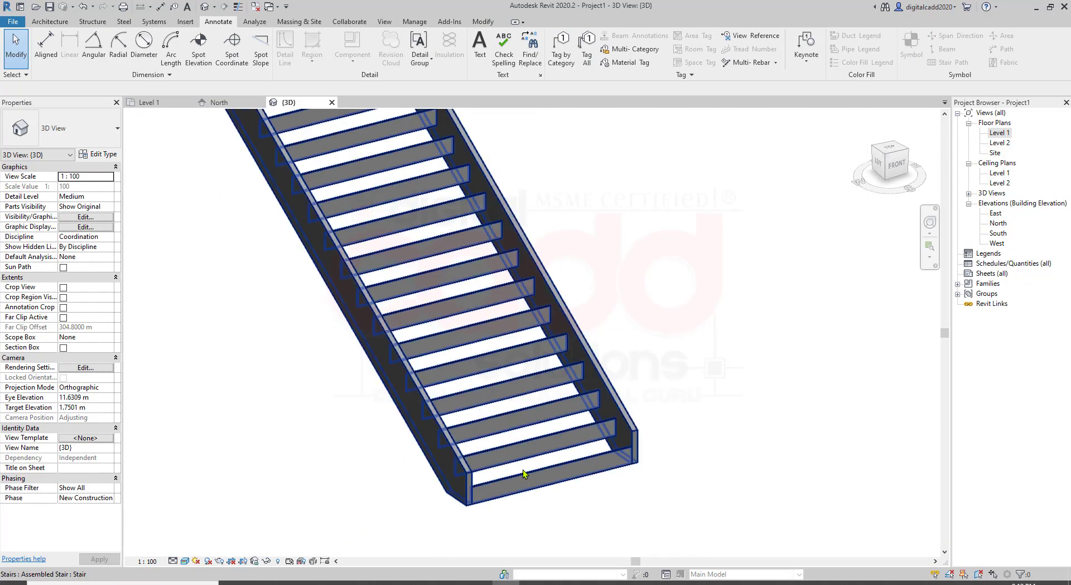
{"action": "left_click", "coordinate": [502, 501]}
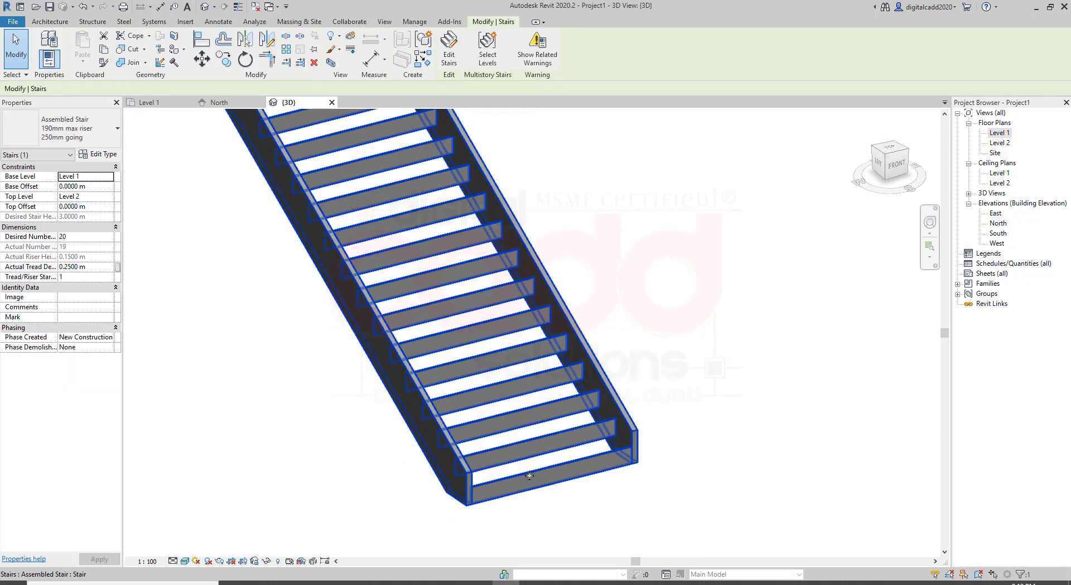
- In the run type, turn Tread back on and Riser off, then close both dialogs
{"action": "left_click", "coordinate": [102, 154]}
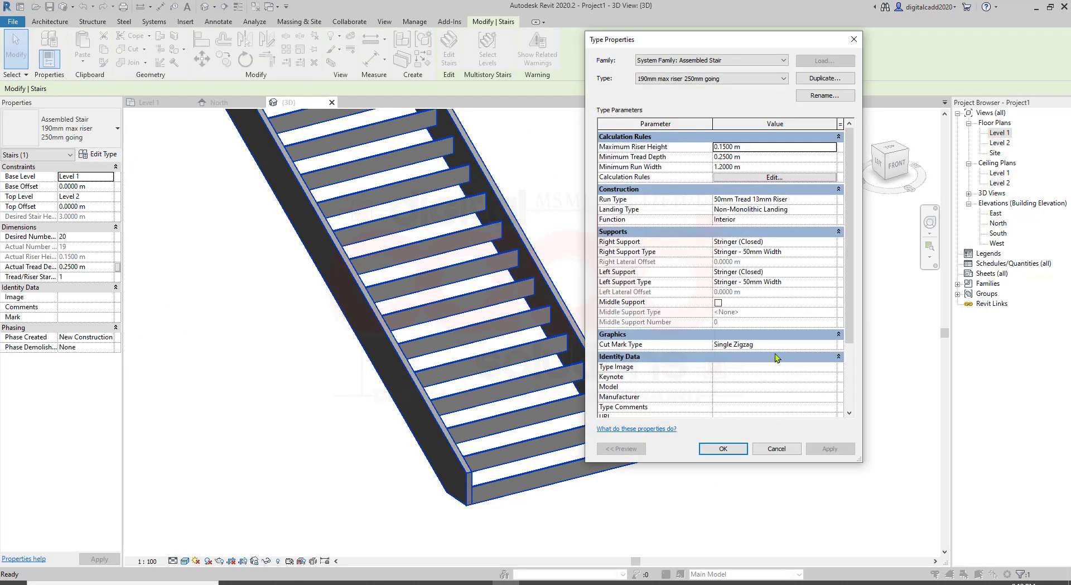
{"action": "left_click", "coordinate": [794, 199]}
{"action": "left_click", "coordinate": [832, 200]}
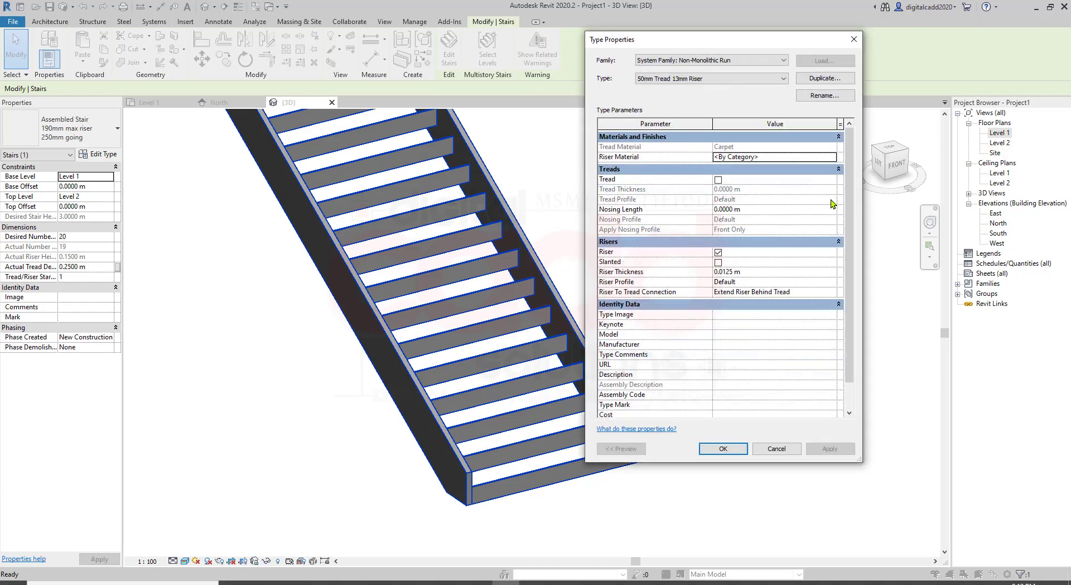
{"action": "left_click", "coordinate": [718, 180]}
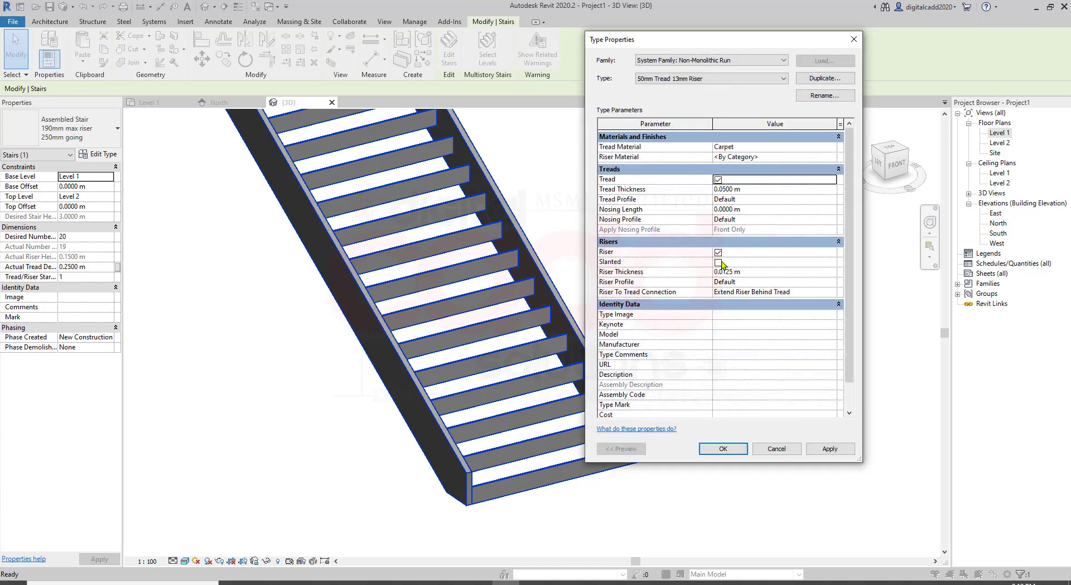
{"action": "left_click", "coordinate": [824, 454]}
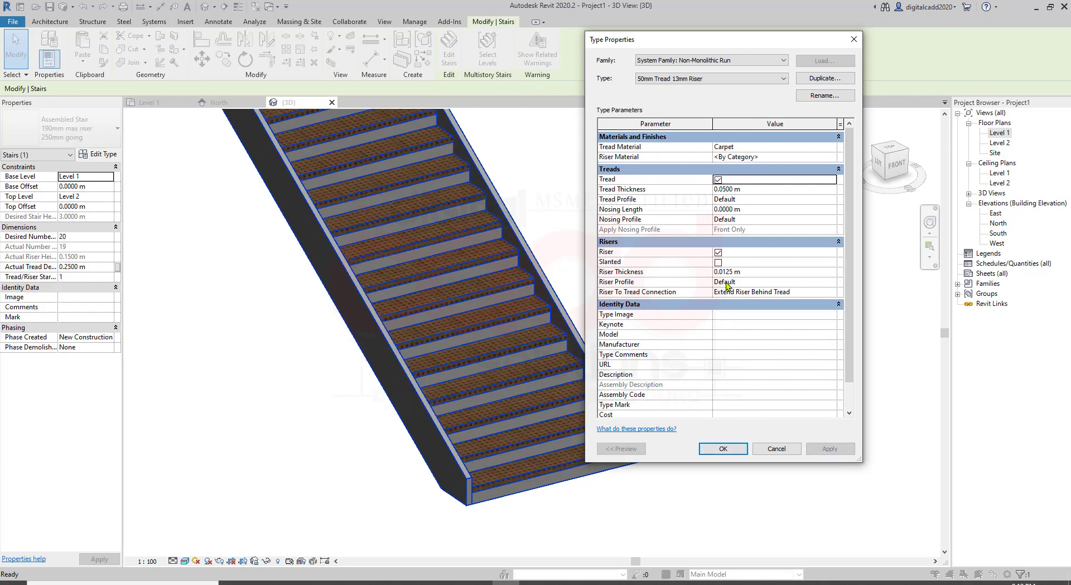
{"action": "left_click", "coordinate": [718, 252]}
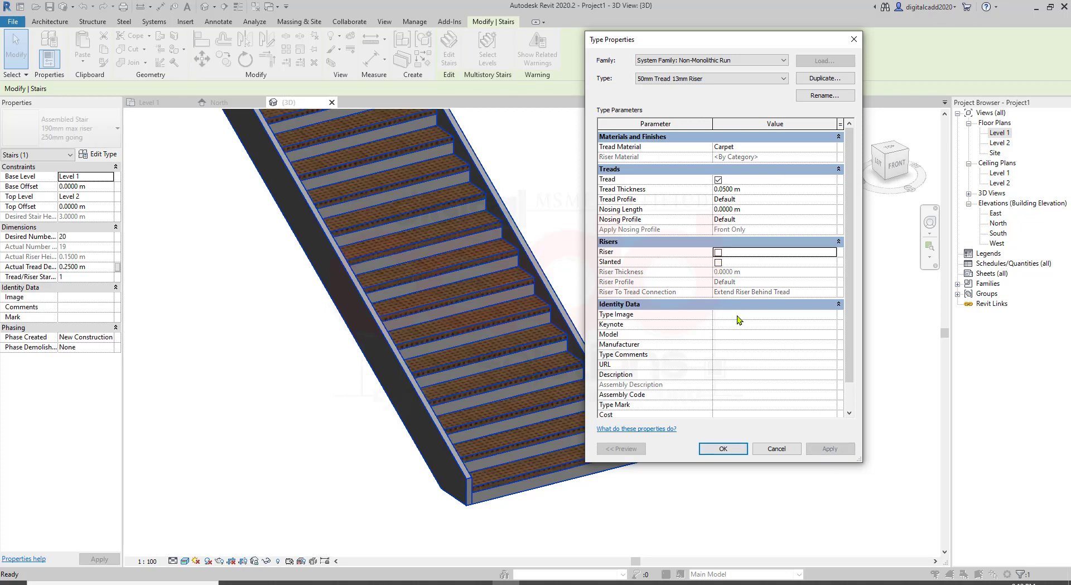
{"action": "left_click", "coordinate": [731, 452]}
{"action": "left_click", "coordinate": [729, 452]}
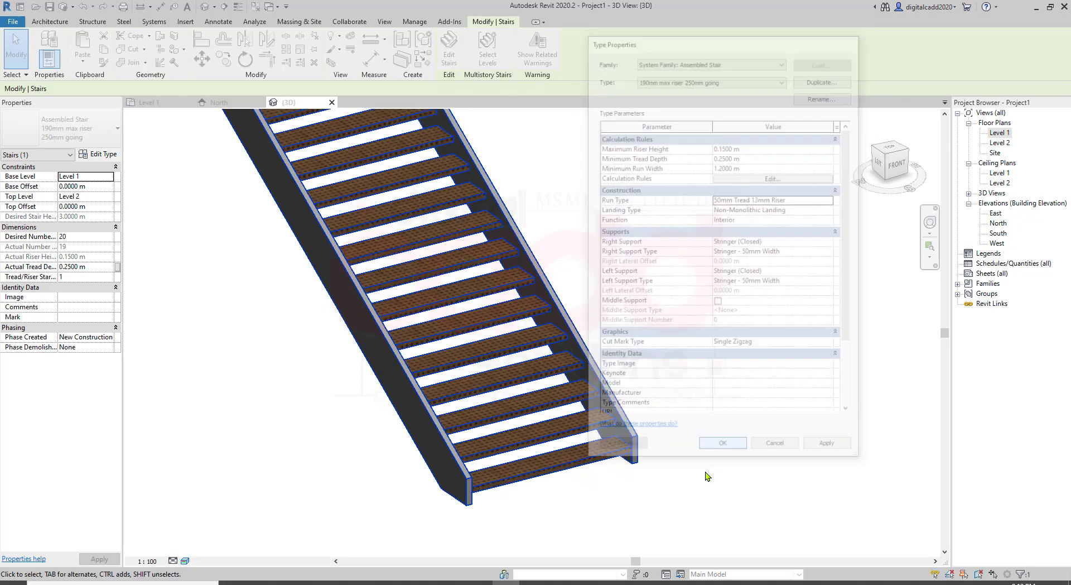
{"action": "left_click", "coordinate": [603, 486]}
{"action": "scroll", "coordinate": [591, 486], "scroll_direction": "up", "scroll_amount": 2}
{"action": "scroll", "coordinate": [583, 474], "scroll_direction": "up", "scroll_amount": 3}
{"action": "scroll", "coordinate": [585, 466], "scroll_direction": "down", "scroll_amount": 1}
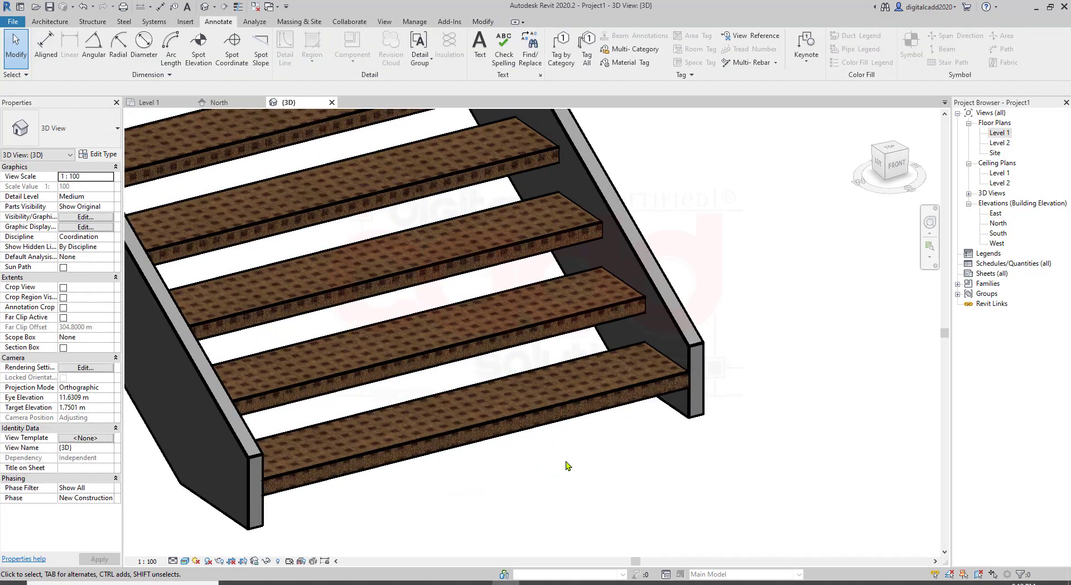
{"action": "scroll", "coordinate": [566, 464], "scroll_direction": "down", "scroll_amount": 3}
{"action": "scroll", "coordinate": [543, 462], "scroll_direction": "down", "scroll_amount": 2}
{"action": "mouse_move", "coordinate": [722, 263]}
{"action": "middle_mouse_down"}
{"action": "mouse_move", "coordinate": [782, 439]}
{"action": "mouse_move", "coordinate": [683, 294]}
{"action": "middle_mouse_up"}
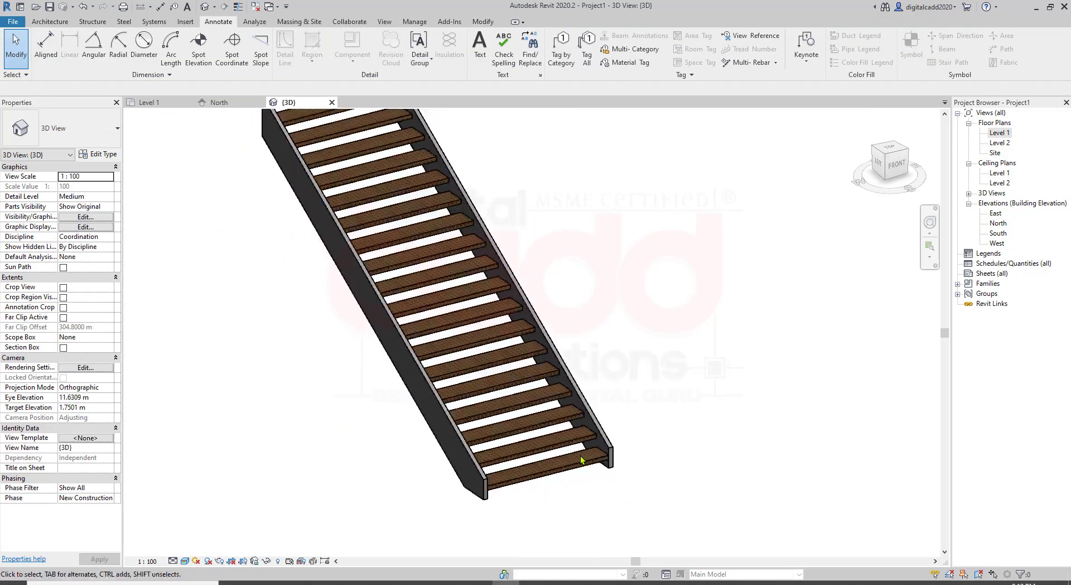
{"action": "scroll", "coordinate": [676, 417], "scroll_direction": "up", "scroll_amount": 3}
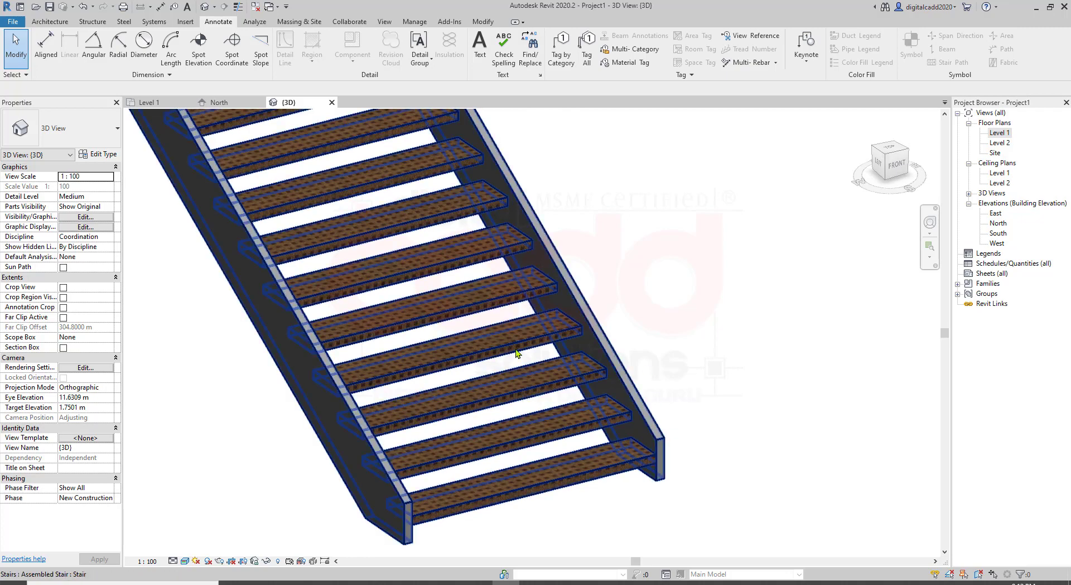
{"action": "mouse_move", "coordinate": [593, 507]}
{"action": "middle_mouse_down"}
{"action": "mouse_move", "coordinate": [609, 454]}
{"action": "mouse_move", "coordinate": [524, 346]}
{"action": "middle_mouse_up"}
{"action": "scroll", "coordinate": [525, 346], "scroll_direction": "down", "scroll_amount": 3}
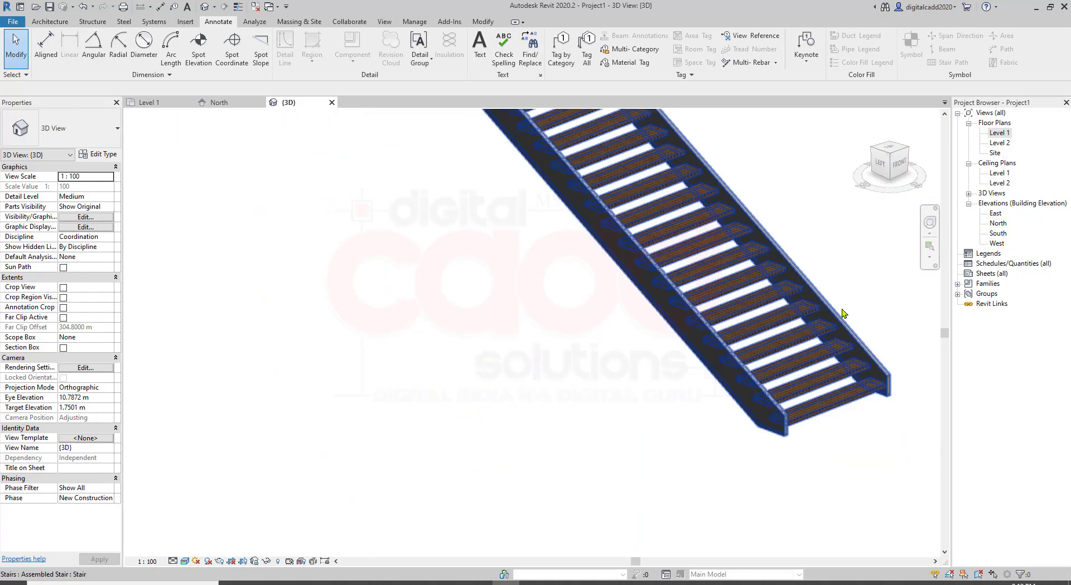
{"action": "scroll", "coordinate": [700, 321], "scroll_direction": "up", "scroll_amount": 1}
{"action": "scroll", "coordinate": [481, 232], "scroll_direction": "up", "scroll_amount": 2}
{"action": "scroll", "coordinate": [479, 333], "scroll_direction": "up", "scroll_amount": 2}
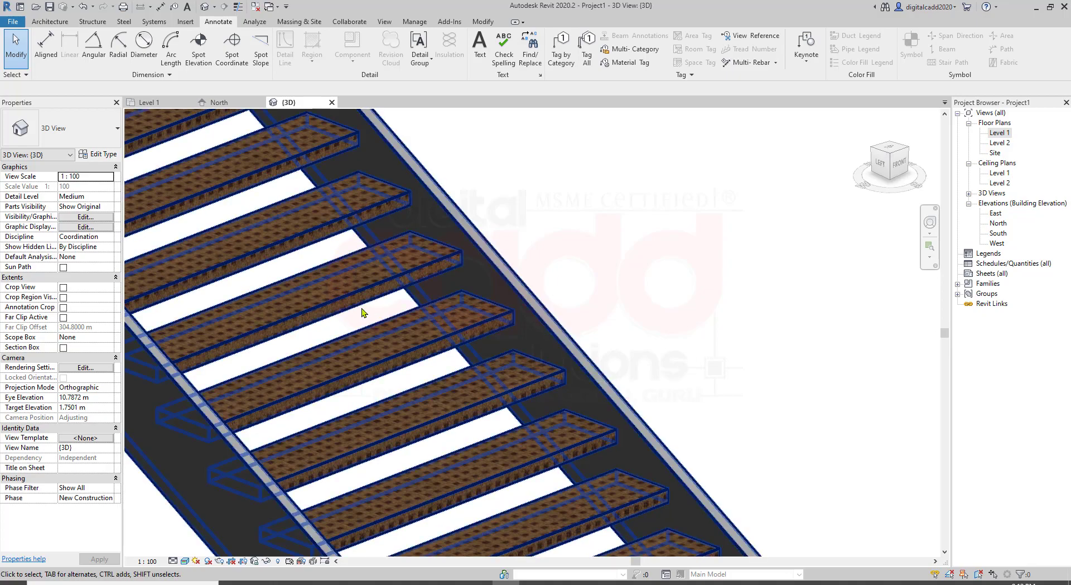
{"action": "scroll", "coordinate": [335, 302], "scroll_direction": "down", "scroll_amount": 3}
{"action": "scroll", "coordinate": [391, 335], "scroll_direction": "up", "scroll_amount": 3}
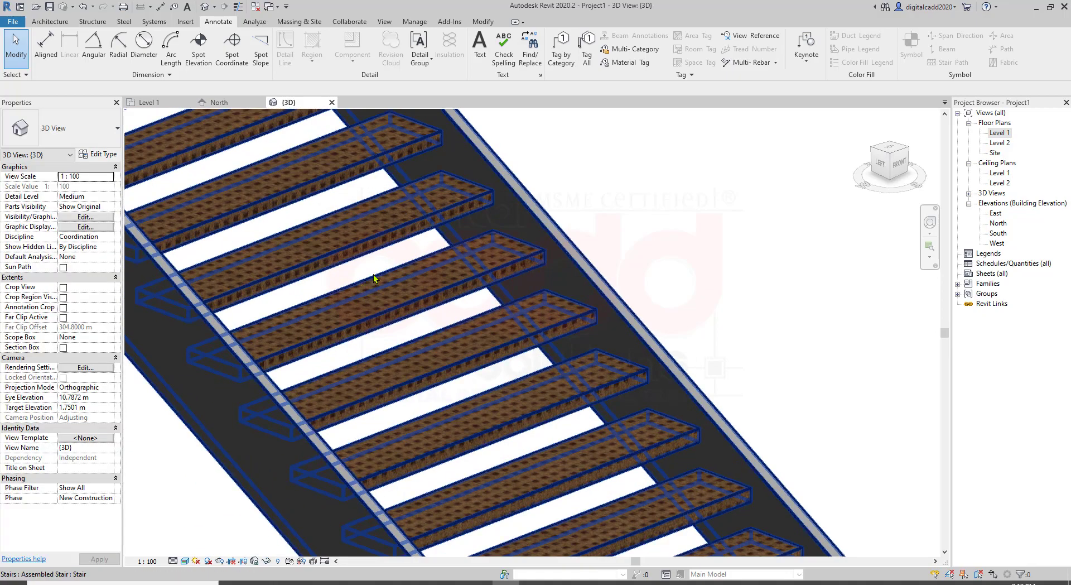
{"action": "scroll", "coordinate": [373, 273], "scroll_direction": "down", "scroll_amount": 3}
{"action": "scroll", "coordinate": [657, 448], "scroll_direction": "up", "scroll_amount": 3}
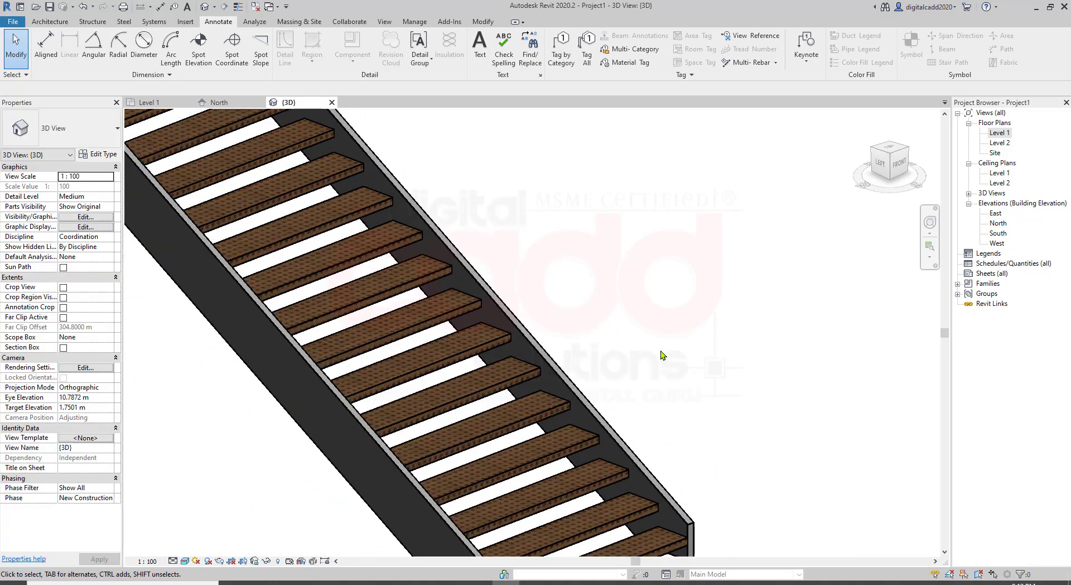
{"action": "scroll", "coordinate": [581, 239], "scroll_direction": "down", "scroll_amount": 3}
{"action": "scroll", "coordinate": [626, 233], "scroll_direction": "up", "scroll_amount": 1}
{"action": "scroll", "coordinate": [705, 373], "scroll_direction": "up", "scroll_amount": 1}
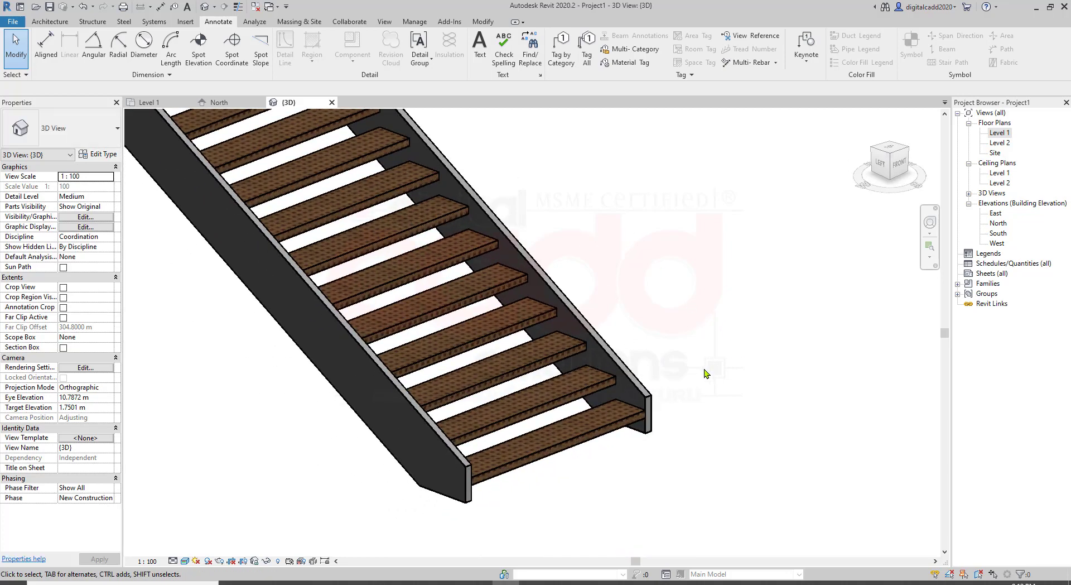
- Turn risers back on in the stair's run type and apply the change
{"action": "left_click", "coordinate": [603, 425]}
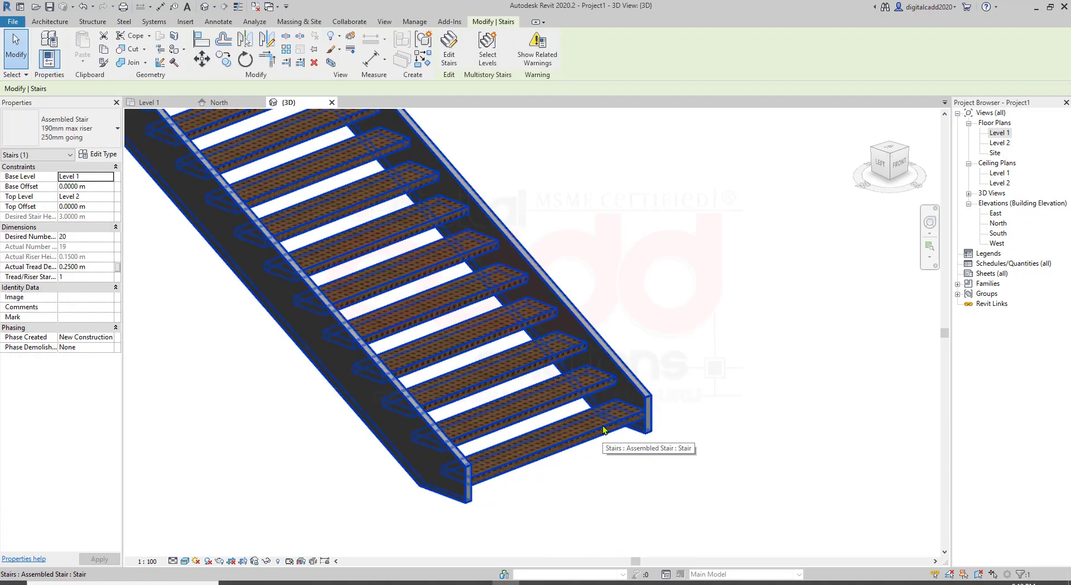
{"action": "left_click", "coordinate": [97, 155]}
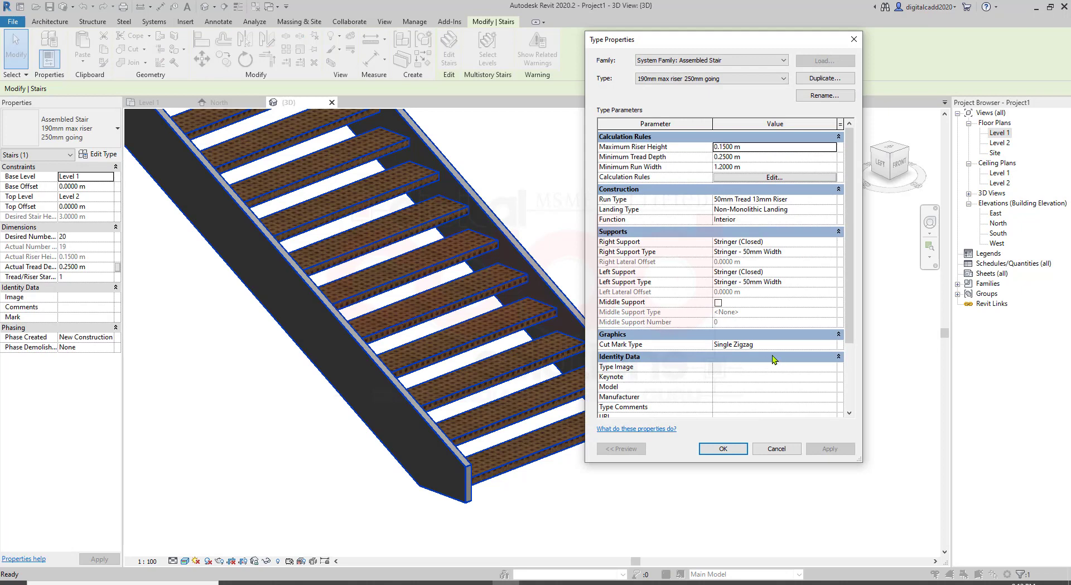
{"action": "left_click", "coordinate": [800, 201]}
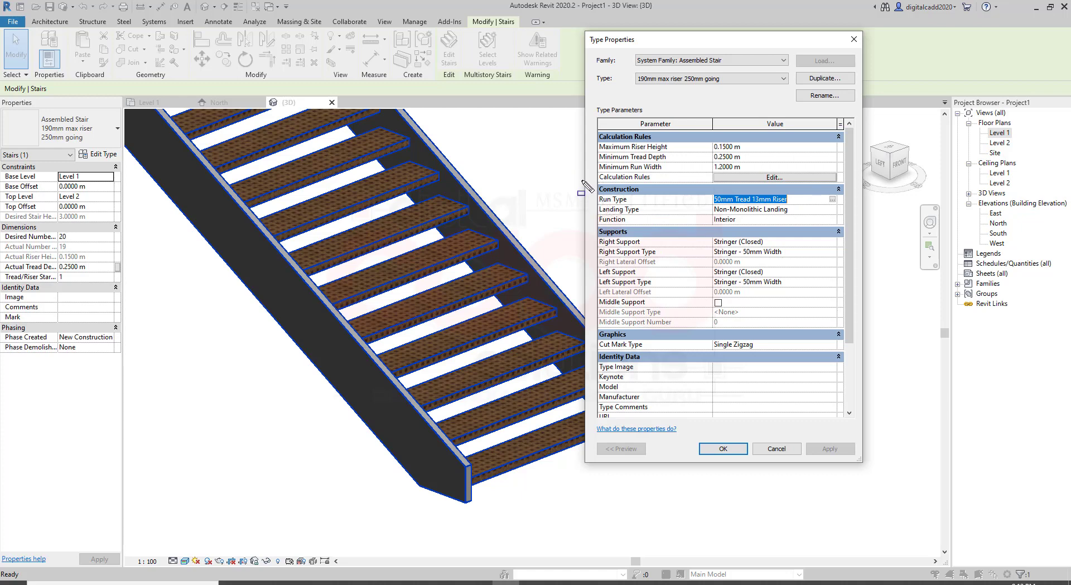
{"action": "left_click_drag", "start_coordinate": [582, 176], "coordinate": [858, 233]}
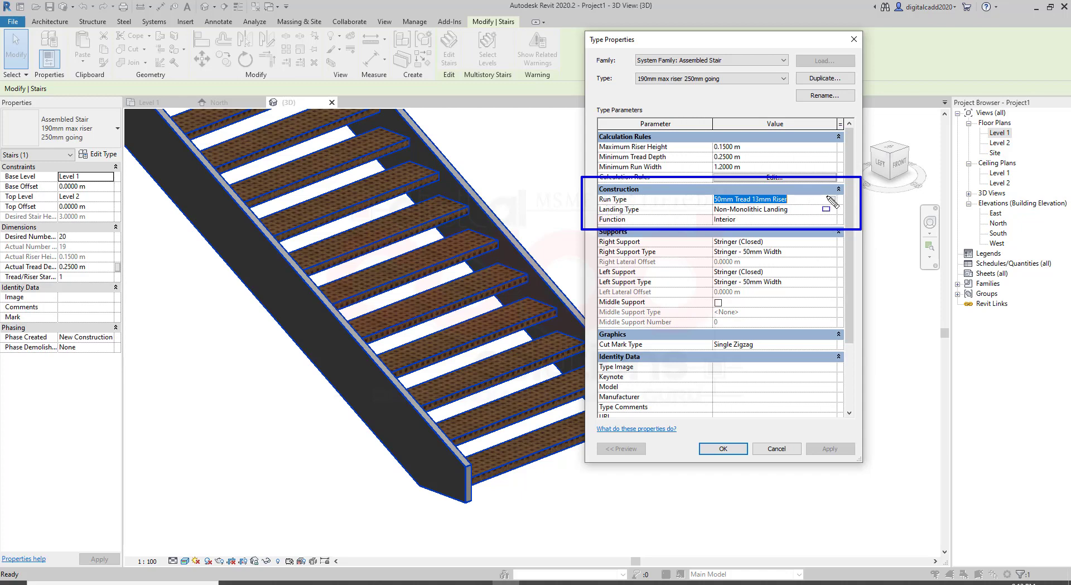
{"action": "key", "text": "Escape"}
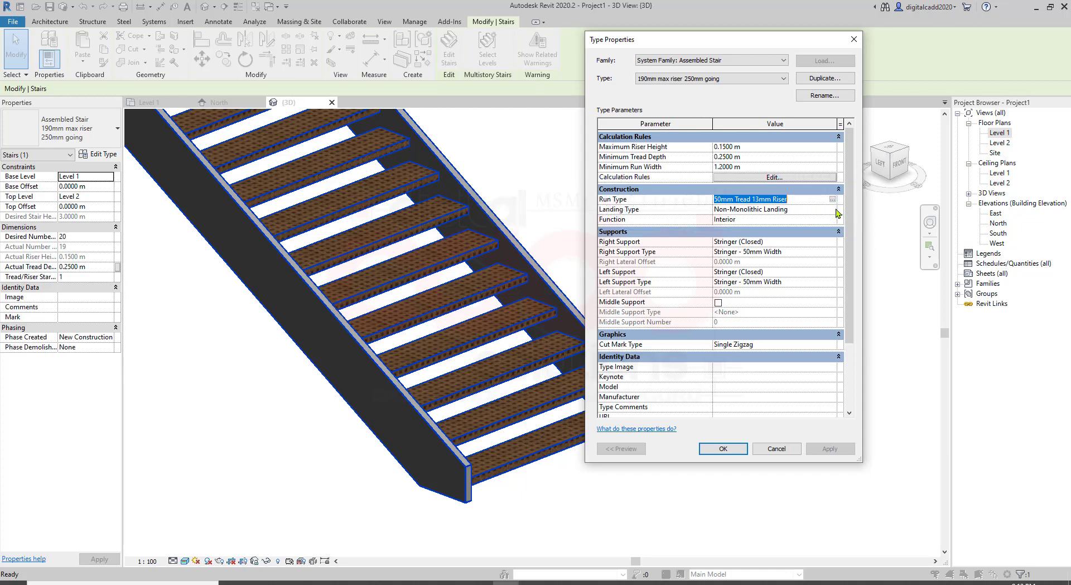
{"action": "left_click", "coordinate": [833, 200]}
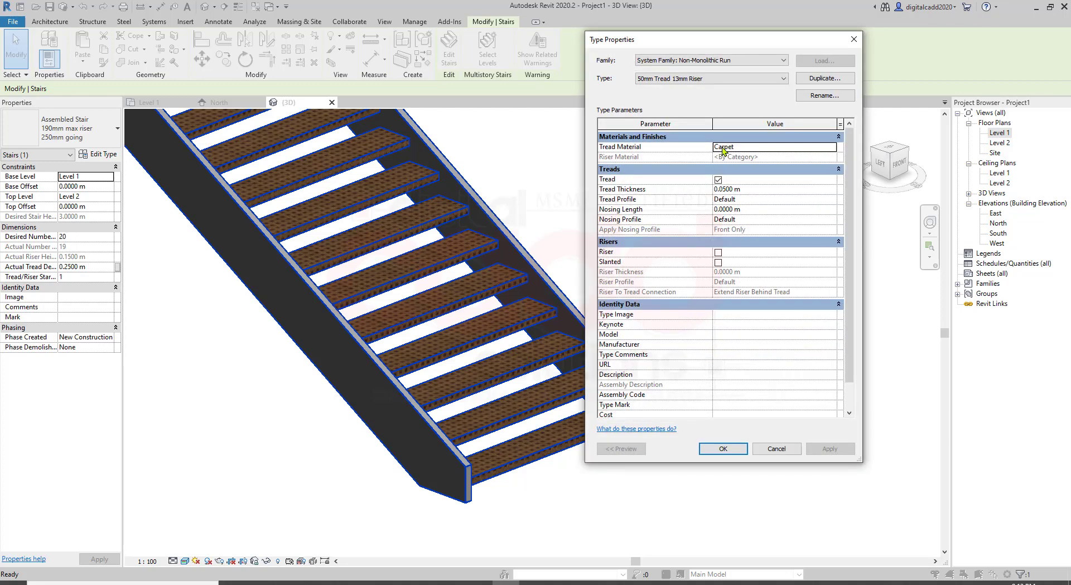
{"action": "left_click", "coordinate": [718, 253]}
{"action": "left_click", "coordinate": [820, 449]}
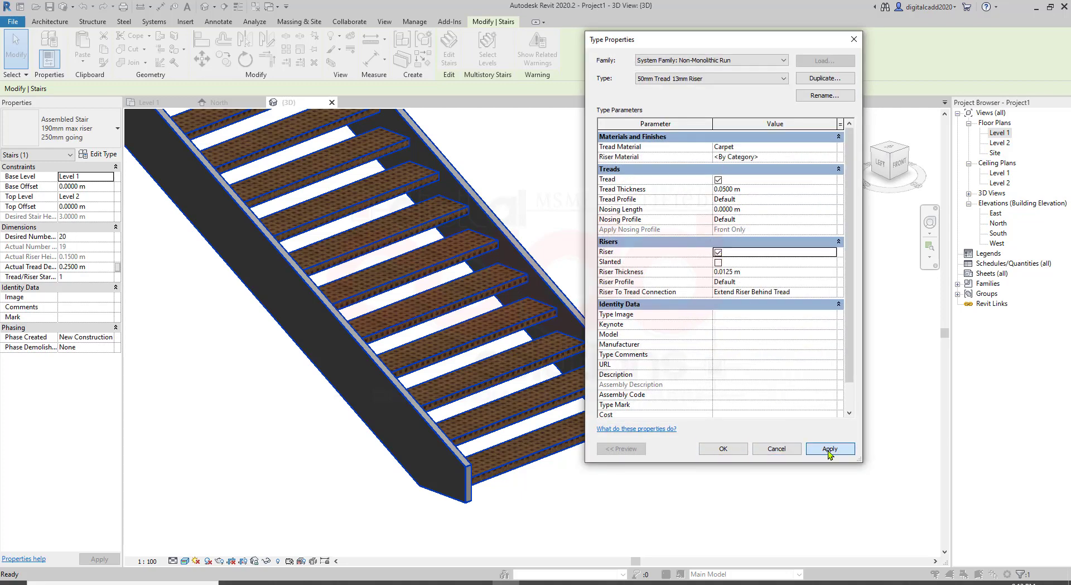
- Make the risers slanted, apply, close both type dialogs and deselect the stair
{"action": "left_click", "coordinate": [718, 263]}
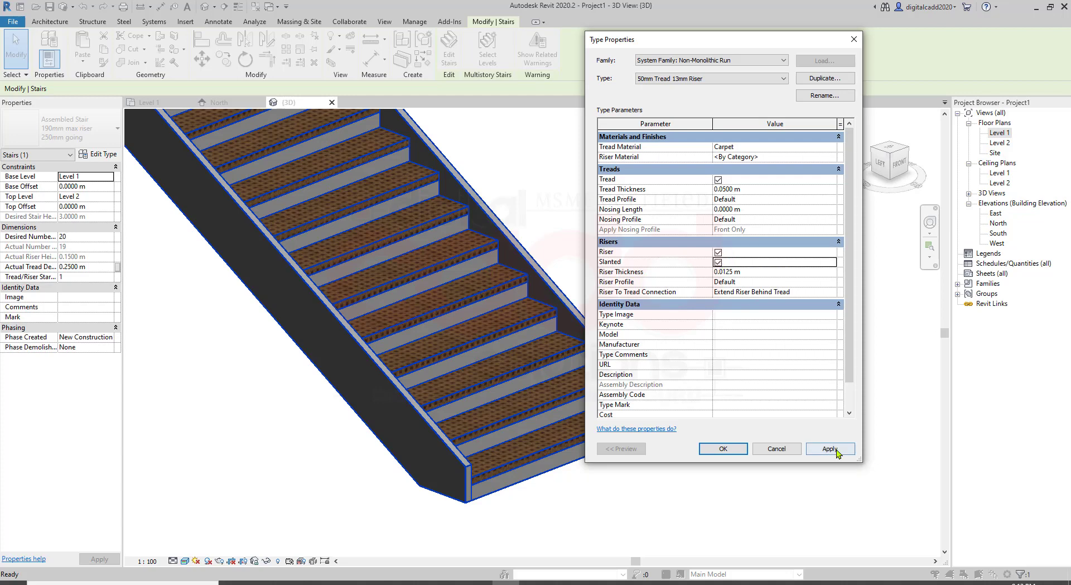
{"action": "left_click", "coordinate": [828, 449]}
{"action": "left_click", "coordinate": [725, 449]}
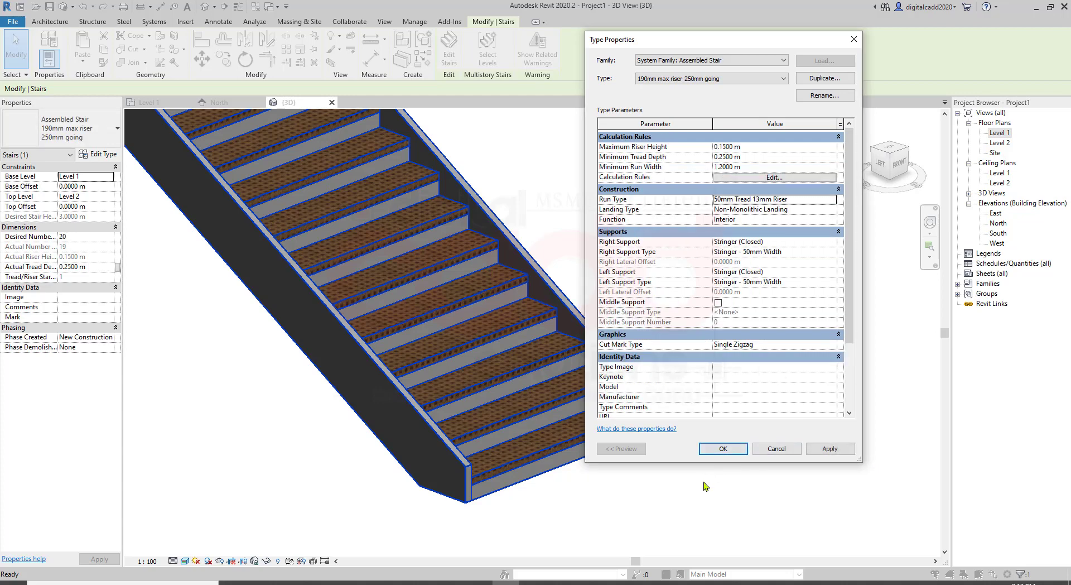
{"action": "left_click", "coordinate": [704, 448]}
{"action": "left_click", "coordinate": [613, 471]}
{"action": "scroll", "coordinate": [614, 472], "scroll_direction": "up", "scroll_amount": 3}
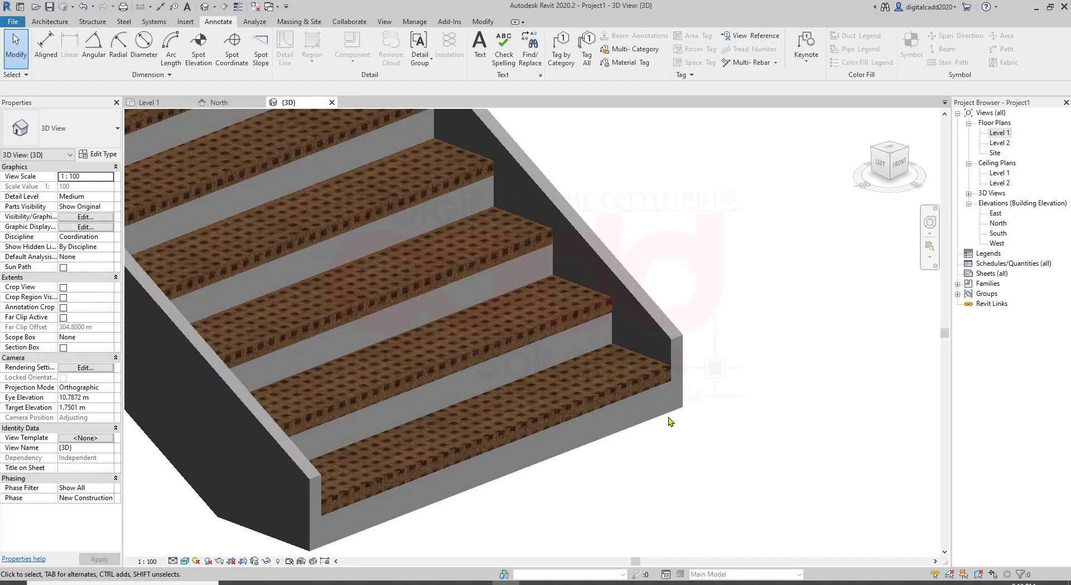
{"action": "scroll", "coordinate": [701, 460], "scroll_direction": "up", "scroll_amount": 2}
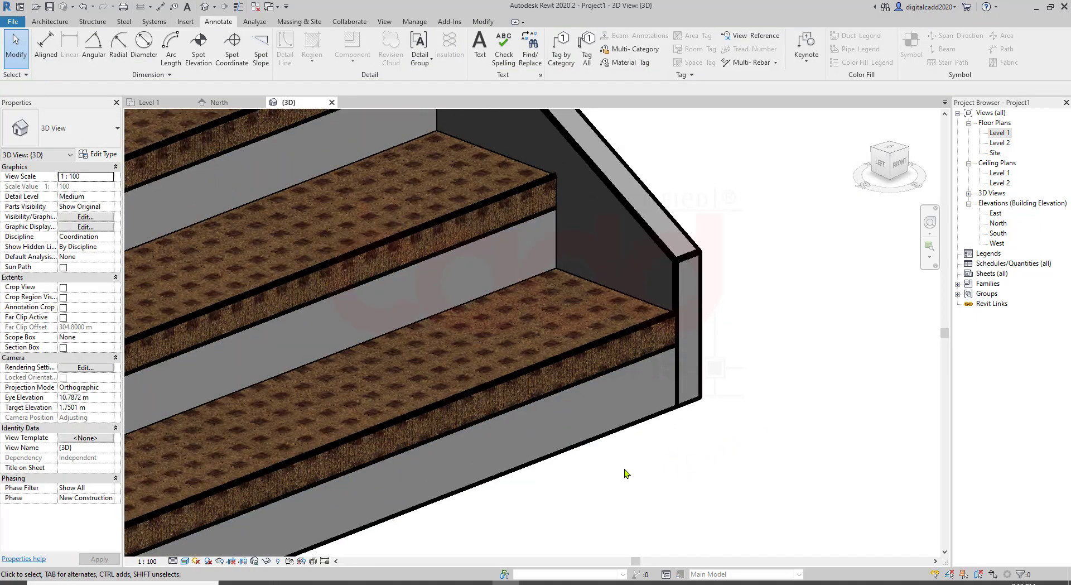
{"action": "scroll", "coordinate": [637, 464], "scroll_direction": "down", "scroll_amount": 2}
{"action": "scroll", "coordinate": [637, 464], "scroll_direction": "down", "scroll_amount": 2}
{"action": "mouse_move", "coordinate": [626, 491]}
{"action": "middle_mouse_down"}
{"action": "mouse_move", "coordinate": [669, 485]}
{"action": "mouse_move", "coordinate": [738, 389]}
{"action": "mouse_move", "coordinate": [602, 384]}
{"action": "middle_mouse_up"}
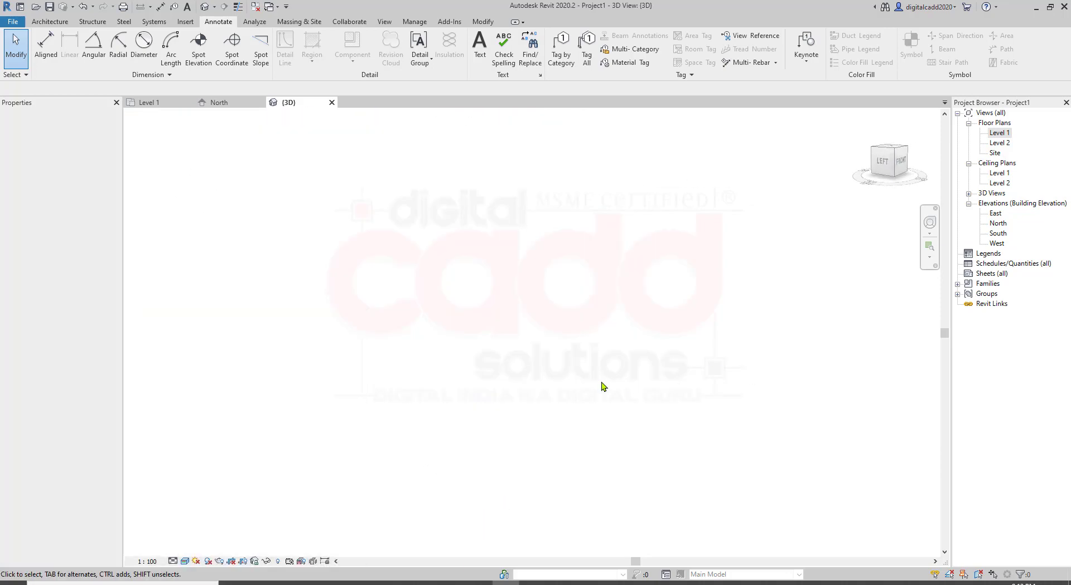
{"action": "key", "text": "z"}
{"action": "key", "text": "f"}
{"action": "scroll", "coordinate": [630, 331], "scroll_direction": "up", "scroll_amount": 3}
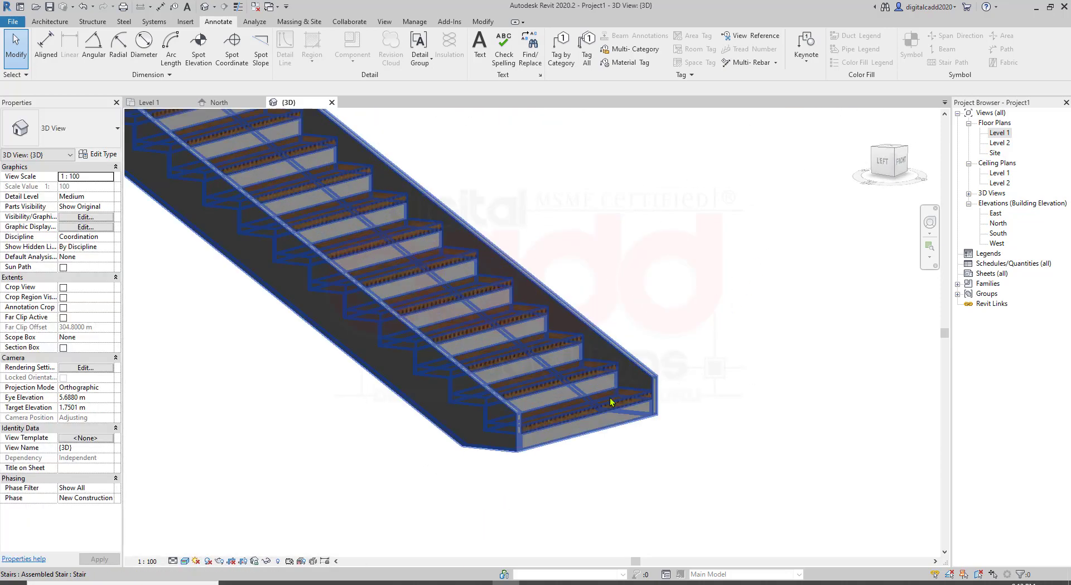
{"action": "scroll", "coordinate": [670, 390], "scroll_direction": "up", "scroll_amount": 3}
{"action": "scroll", "coordinate": [694, 407], "scroll_direction": "up", "scroll_amount": 2}
{"action": "middle_click_drag", "start_coordinate": [693, 407], "coordinate": [586, 346]}
{"action": "scroll", "coordinate": [586, 346], "scroll_direction": "down", "scroll_amount": 3}
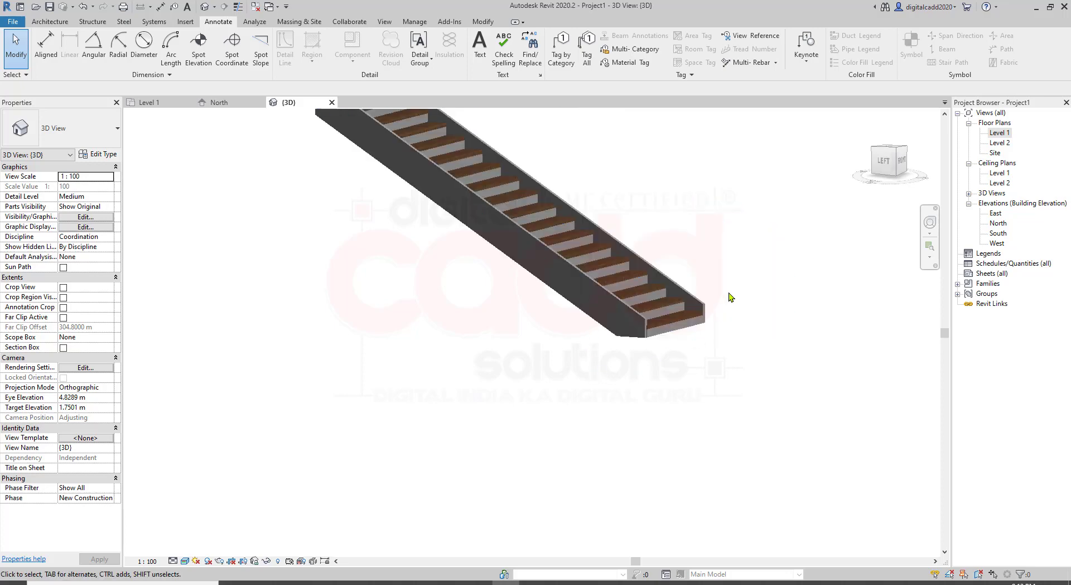
{"action": "scroll", "coordinate": [730, 293], "scroll_direction": "up", "scroll_amount": 5}
{"action": "scroll", "coordinate": [679, 330], "scroll_direction": "up", "scroll_amount": 3}
{"action": "scroll", "coordinate": [718, 378], "scroll_direction": "up", "scroll_amount": 1}
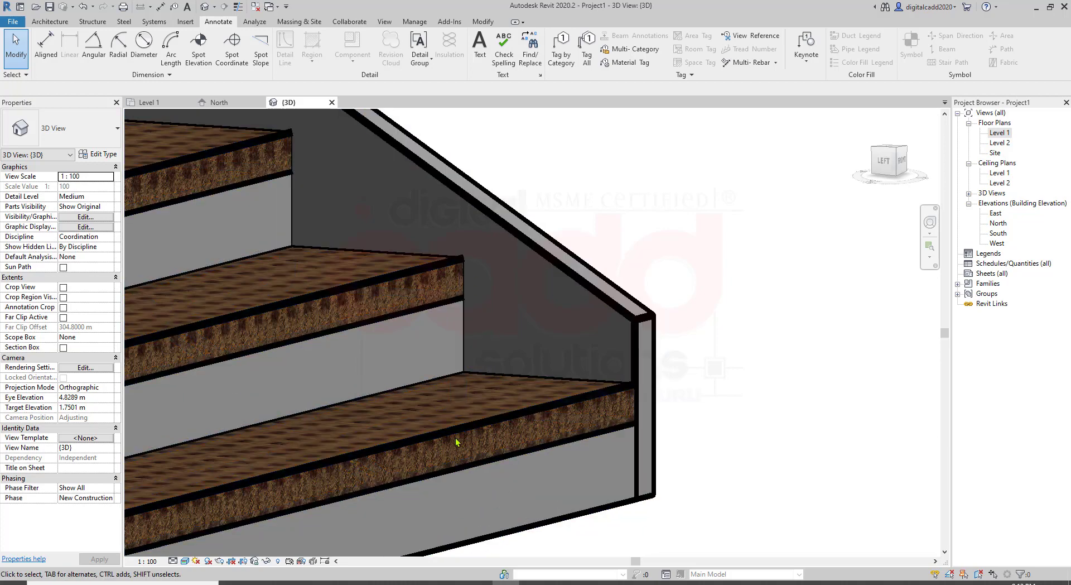
{"action": "scroll", "coordinate": [725, 360], "scroll_direction": "down", "scroll_amount": 3}
{"action": "scroll", "coordinate": [697, 430], "scroll_direction": "up", "scroll_amount": 2}
{"action": "scroll", "coordinate": [698, 323], "scroll_direction": "up", "scroll_amount": 2}
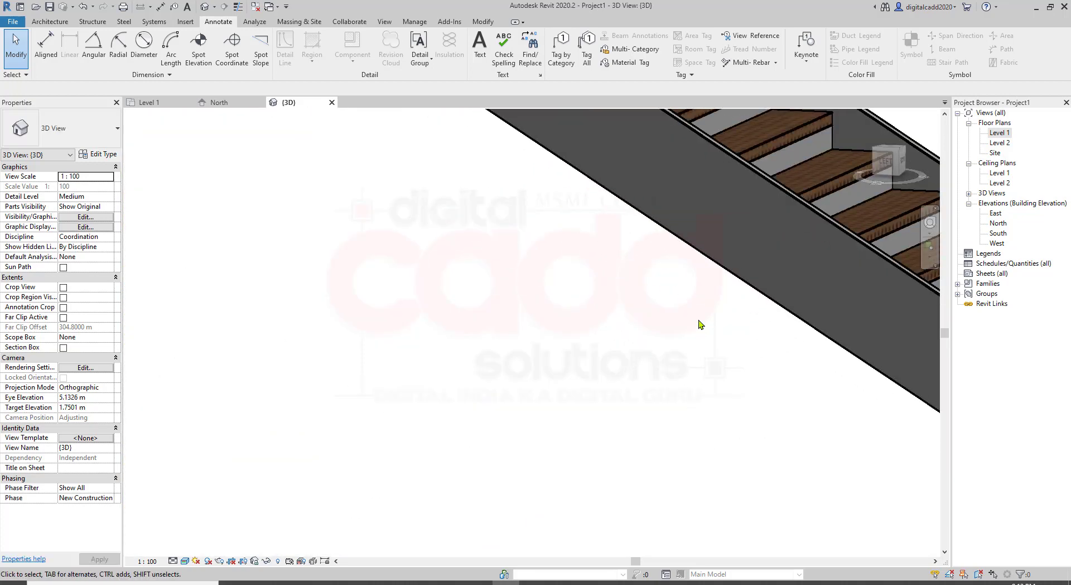
{"action": "scroll", "coordinate": [409, 345], "scroll_direction": "down", "scroll_amount": 3}
{"action": "middle_click_drag", "start_coordinate": [409, 344], "coordinate": [394, 361]}
{"action": "scroll", "coordinate": [442, 268], "scroll_direction": "down", "scroll_amount": 2}
{"action": "scroll", "coordinate": [433, 191], "scroll_direction": "up", "scroll_amount": 4}
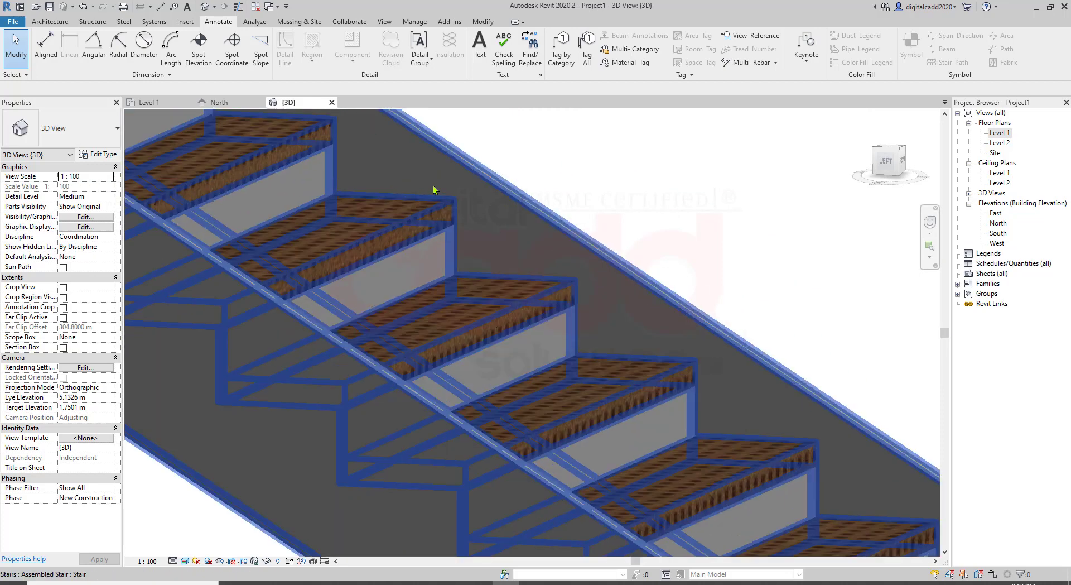
{"action": "scroll", "coordinate": [500, 340], "scroll_direction": "up", "scroll_amount": 2}
{"action": "scroll", "coordinate": [513, 414], "scroll_direction": "up", "scroll_amount": 2}
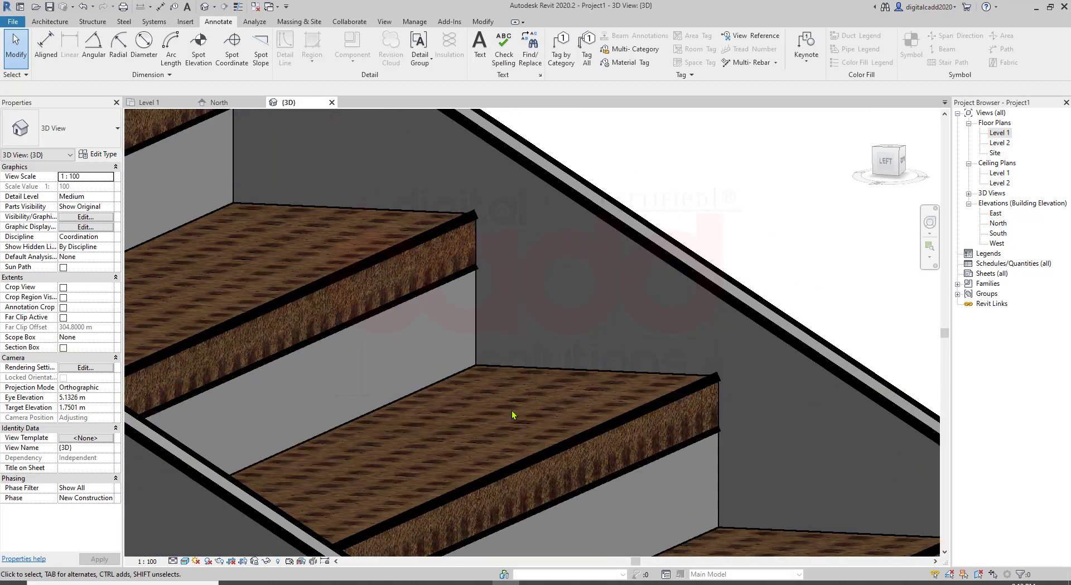
{"action": "left_click", "coordinate": [530, 471]}
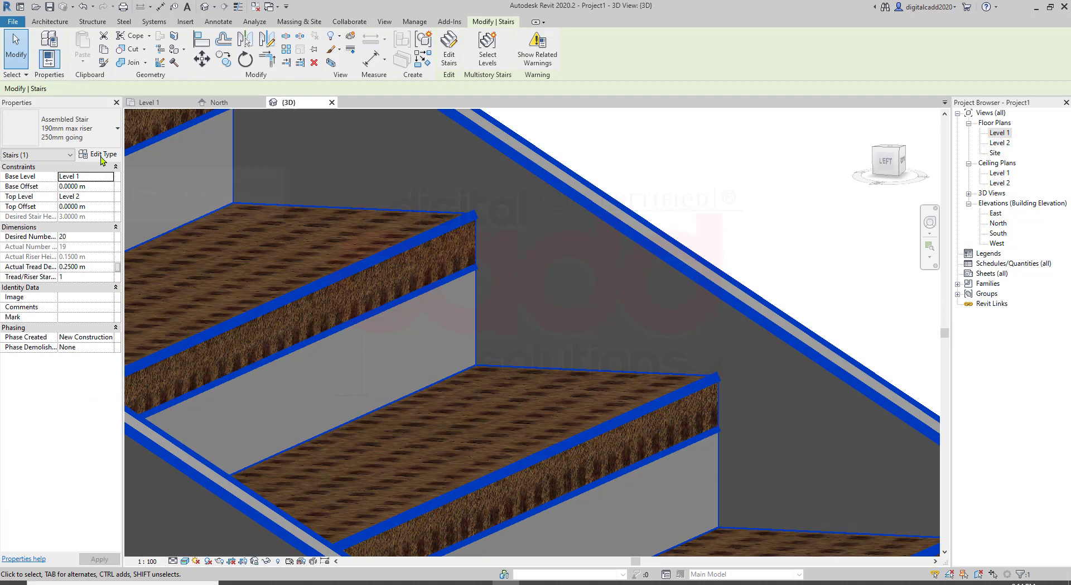
- Uncheck Slanted in the run type for vertical risers, apply, and close both dialogs
{"action": "left_click", "coordinate": [100, 156]}
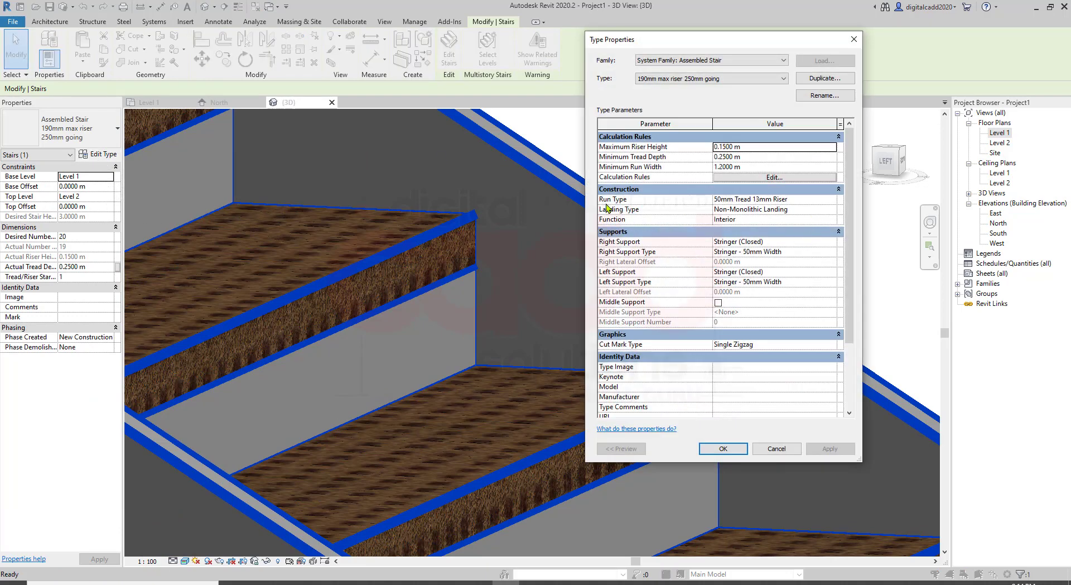
{"action": "left_click", "coordinate": [824, 200]}
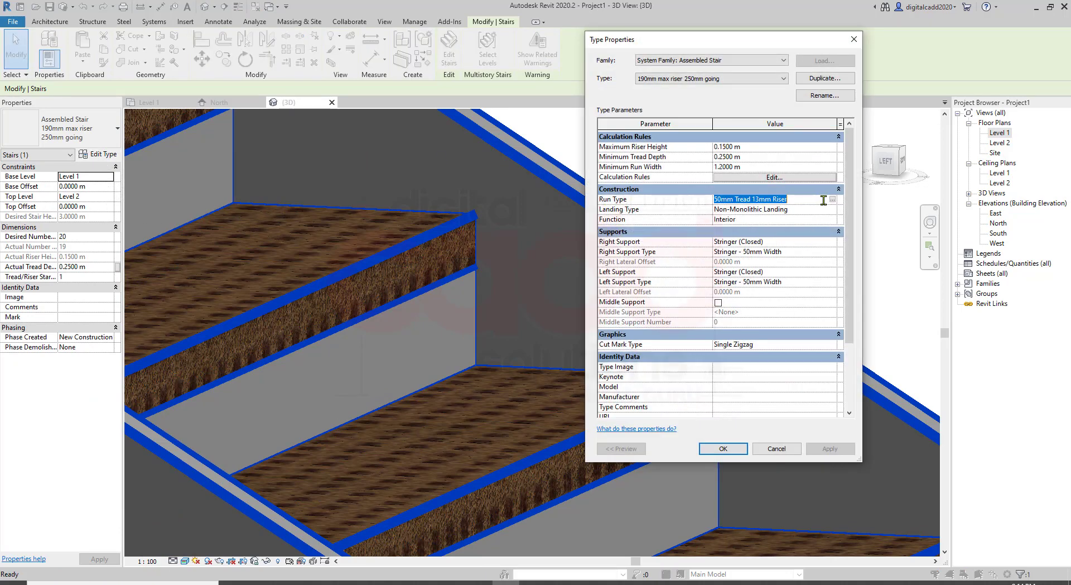
{"action": "left_click", "coordinate": [832, 201]}
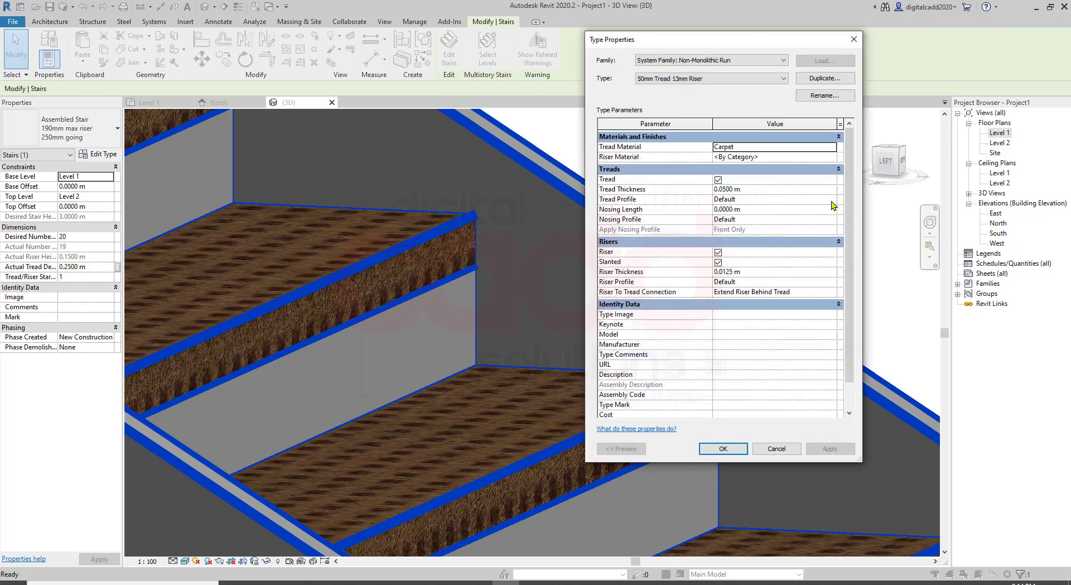
{"action": "left_click", "coordinate": [718, 262]}
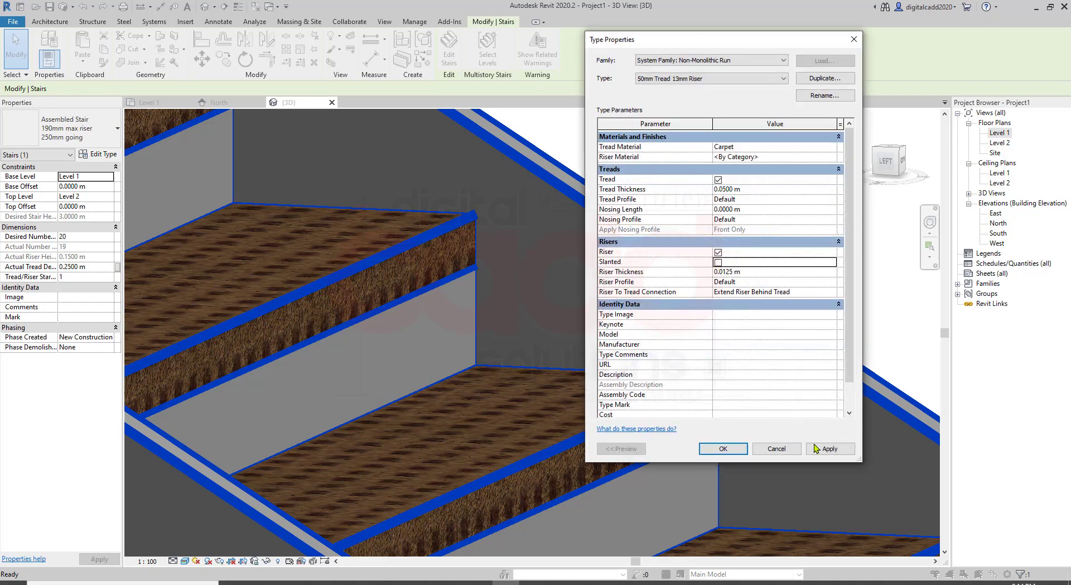
{"action": "left_click", "coordinate": [824, 445]}
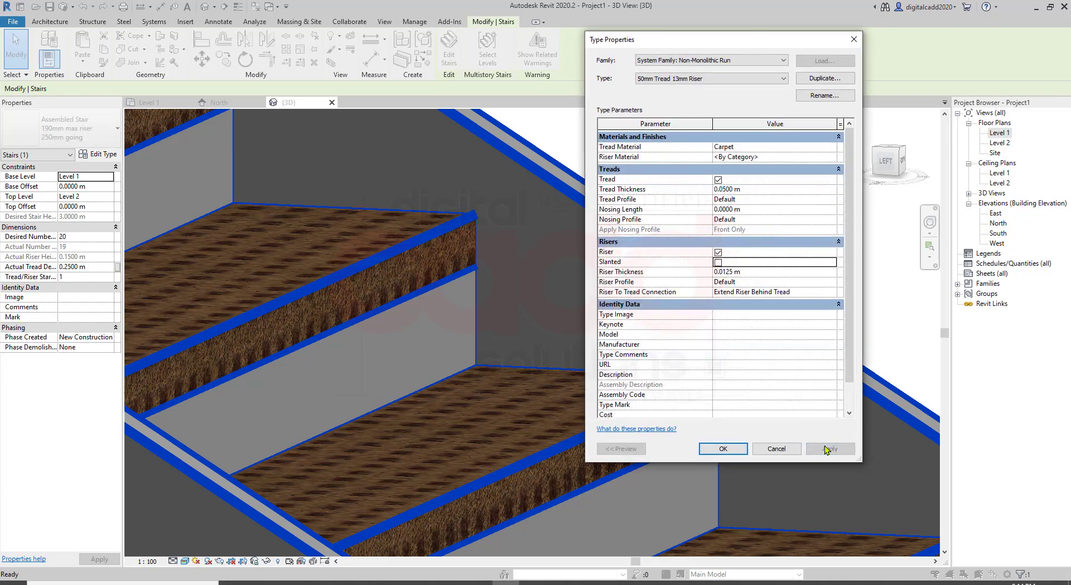
{"action": "left_click", "coordinate": [733, 450]}
{"action": "left_click", "coordinate": [734, 449]}
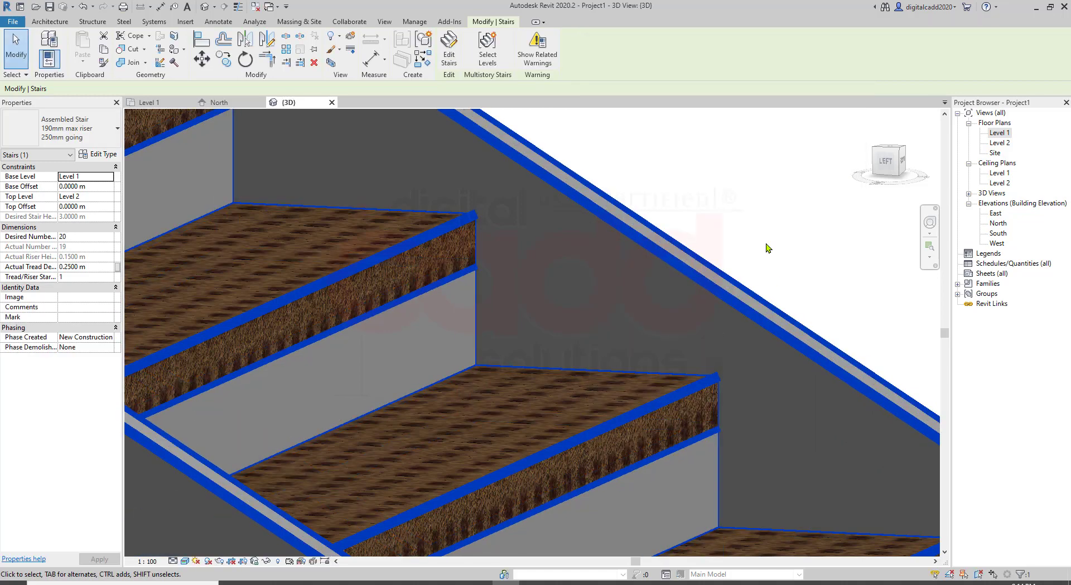
- Deselect, reselect the stair, and reopen its type properties
{"action": "left_click", "coordinate": [766, 247]}
{"action": "scroll", "coordinate": [760, 235], "scroll_direction": "down", "scroll_amount": 2}
{"action": "scroll", "coordinate": [773, 243], "scroll_direction": "up", "scroll_amount": 1}
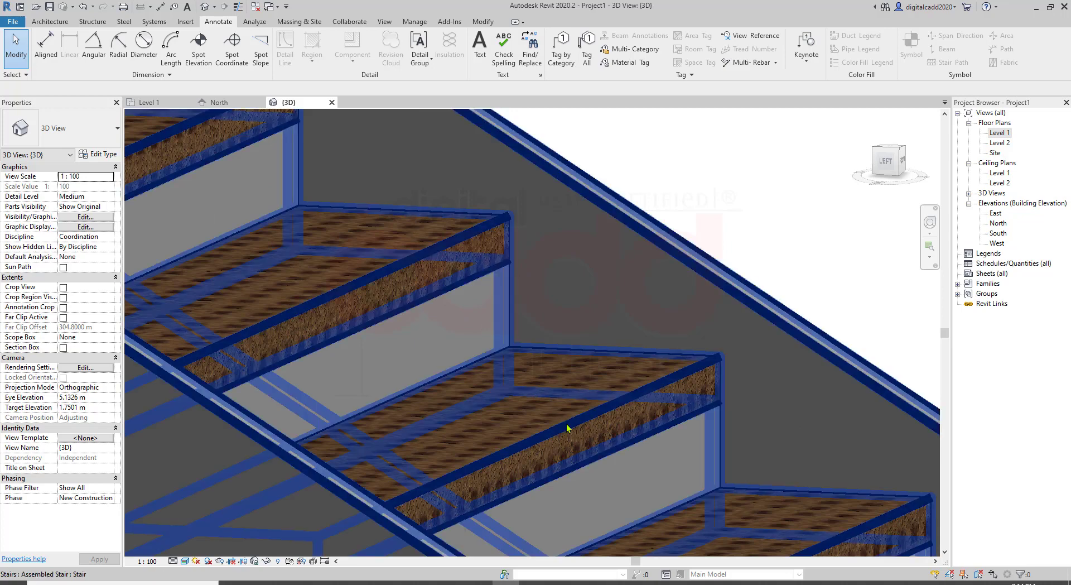
{"action": "left_click", "coordinate": [567, 427]}
{"action": "left_click", "coordinate": [106, 154]}
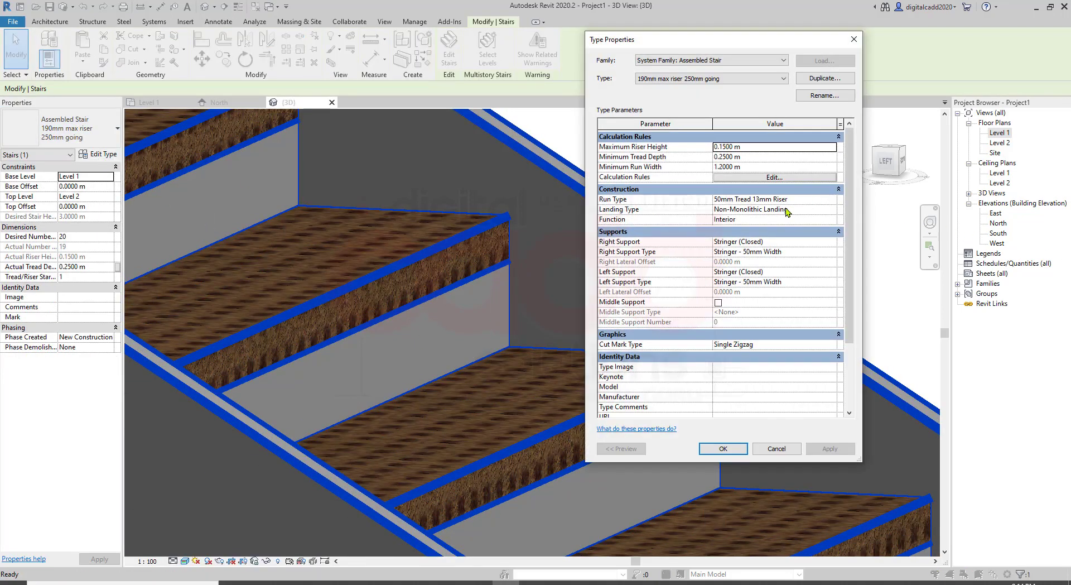
- Review the carpet tread run type's properties and close them unchanged
{"action": "left_click", "coordinate": [784, 199]}
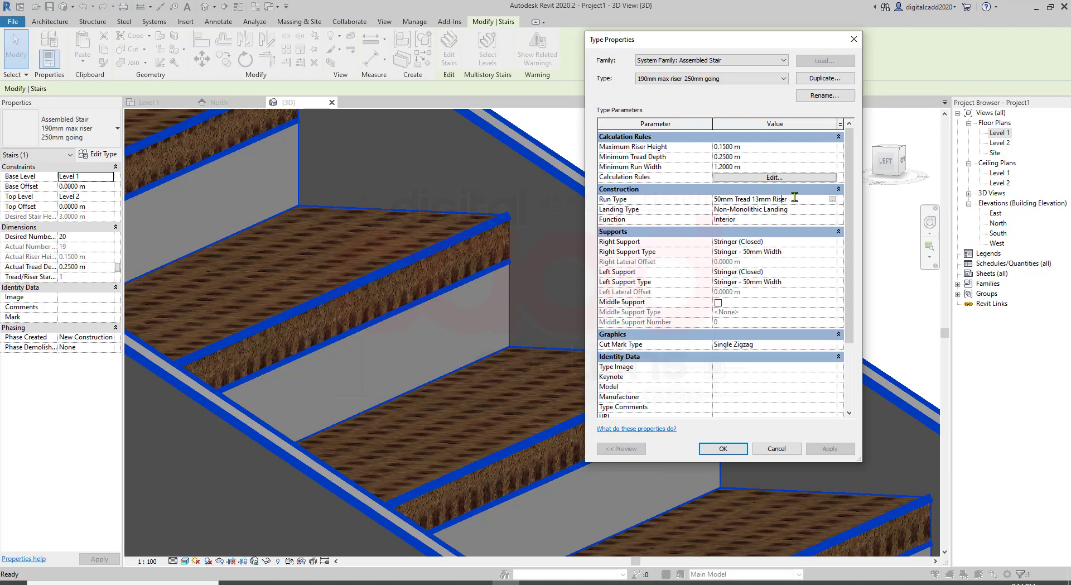
{"action": "left_click", "coordinate": [832, 199]}
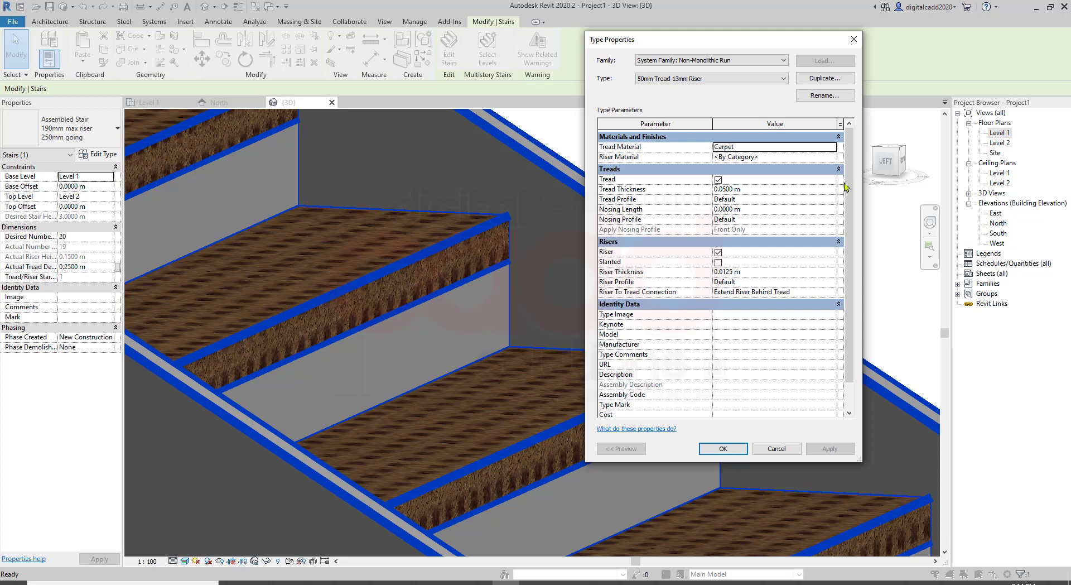
{"action": "left_click_drag", "start_coordinate": [846, 183], "coordinate": [848, 209]}
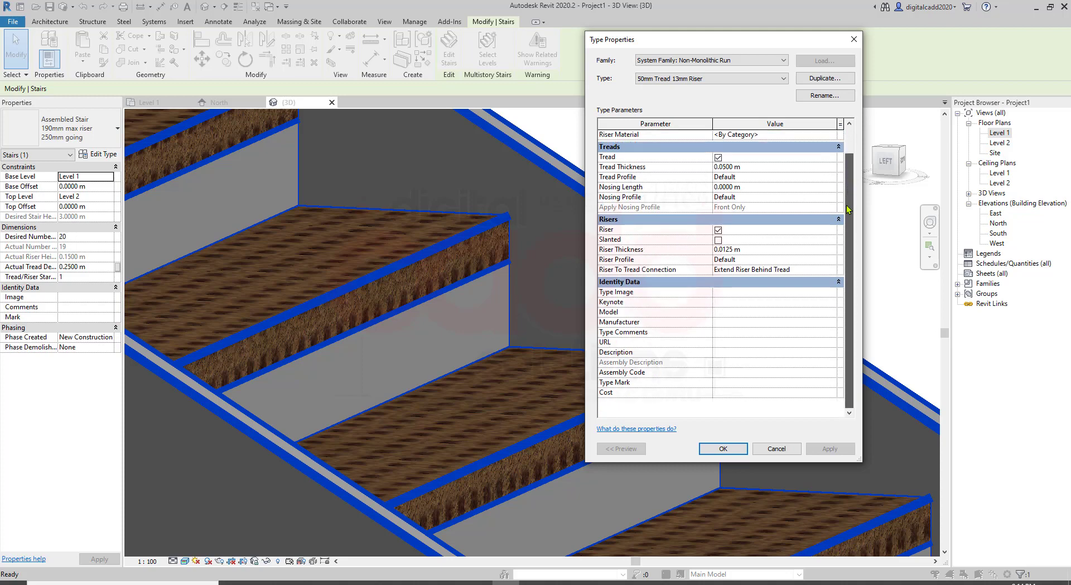
{"action": "scroll", "coordinate": [840, 229], "scroll_direction": "up", "scroll_amount": 2}
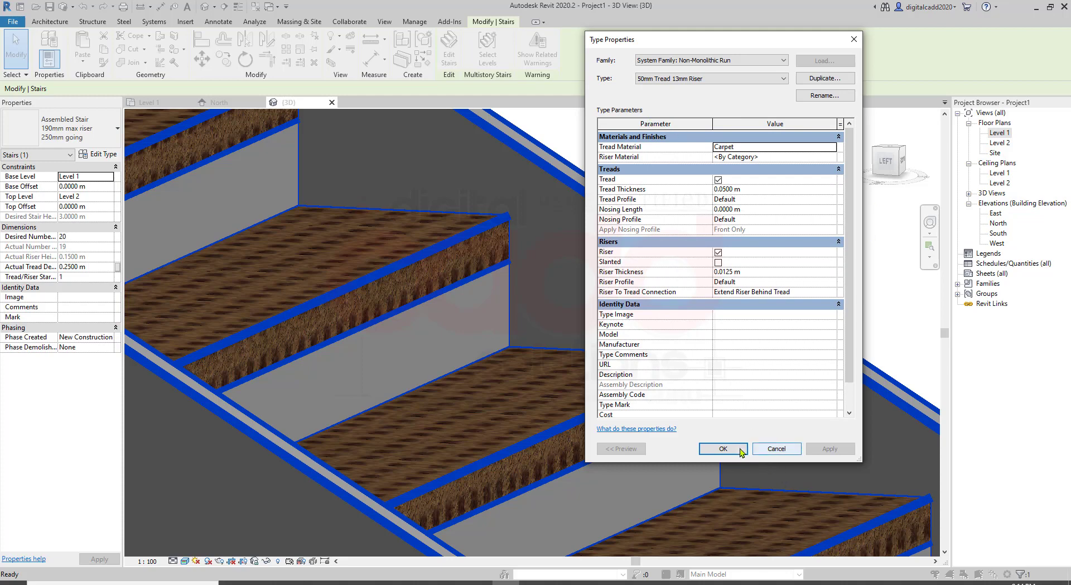
{"action": "left_click", "coordinate": [725, 448]}
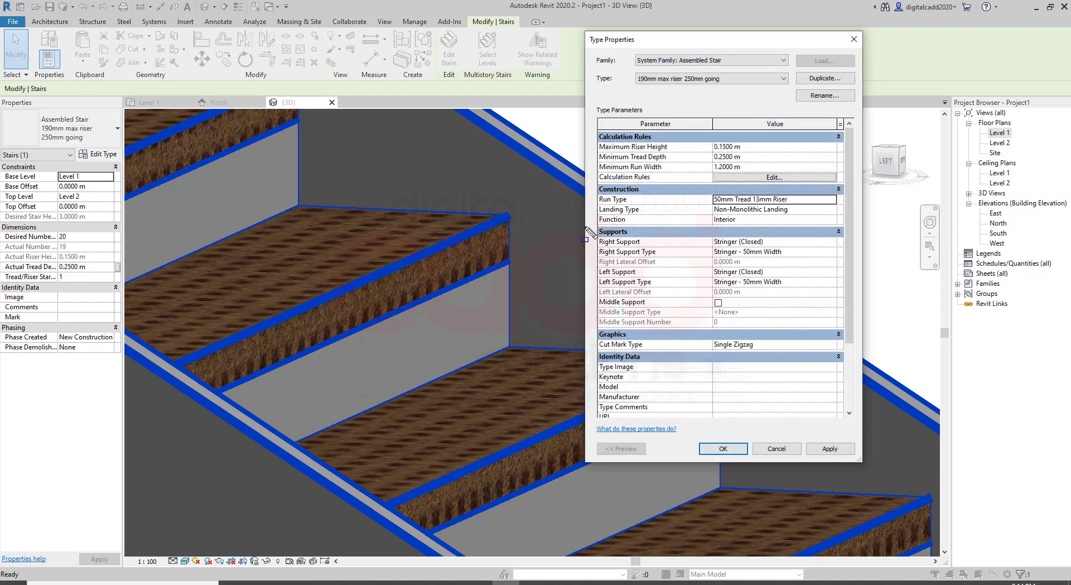
- Inspect the Non-Monolithic Landing type settings and return to the stair type without changes
{"action": "mouse_move", "coordinate": [585, 220]}
{"action": "left_mouse_down"}
{"action": "mouse_move", "coordinate": [758, 323]}
{"action": "mouse_move", "coordinate": [859, 332]}
{"action": "left_mouse_up"}
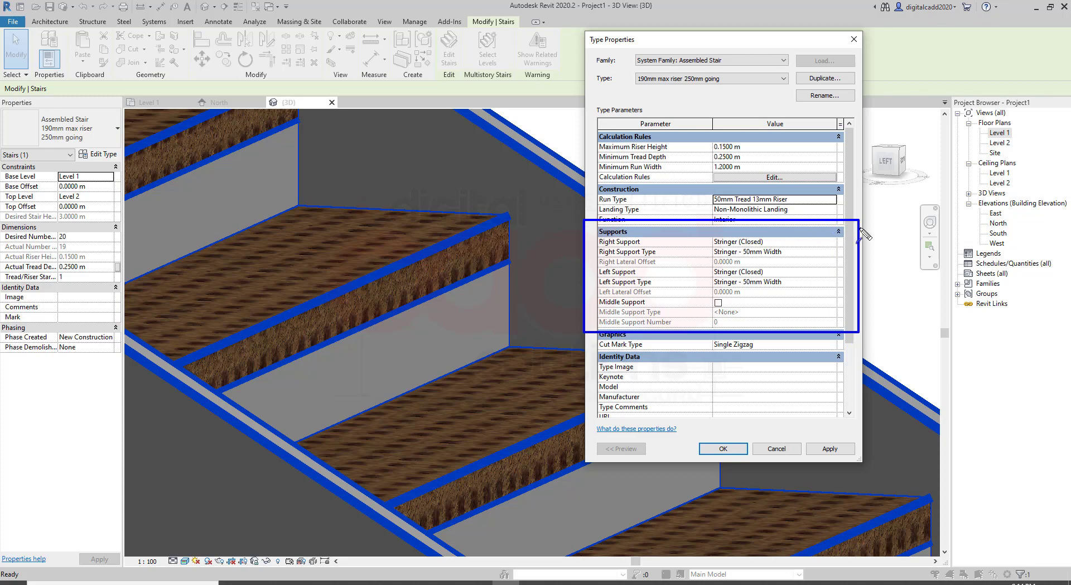
{"action": "left_click_drag", "start_coordinate": [855, 210], "coordinate": [813, 210]}
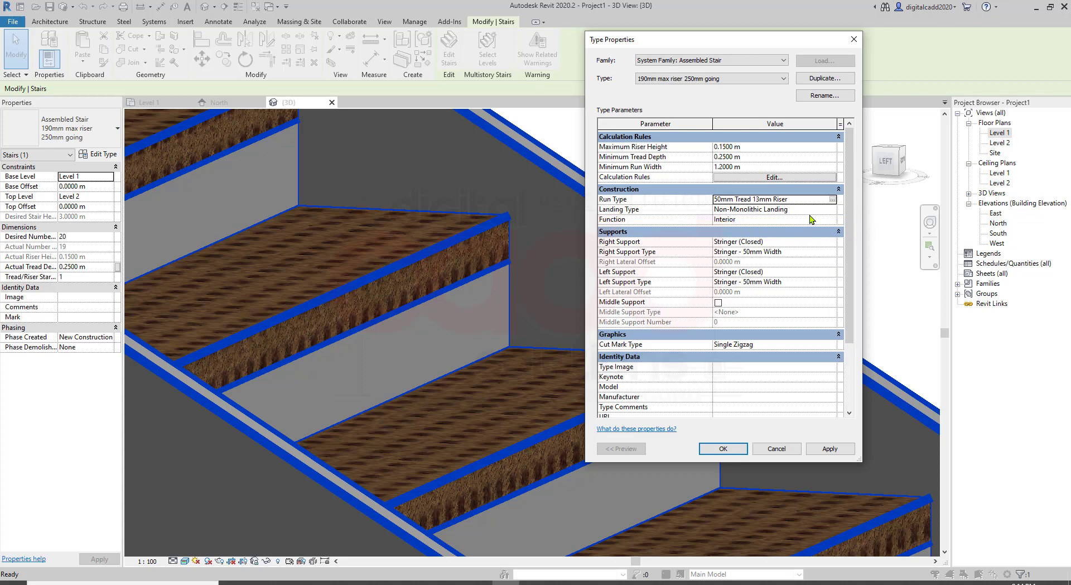
{"action": "left_click", "coordinate": [816, 211]}
{"action": "left_click", "coordinate": [833, 210]}
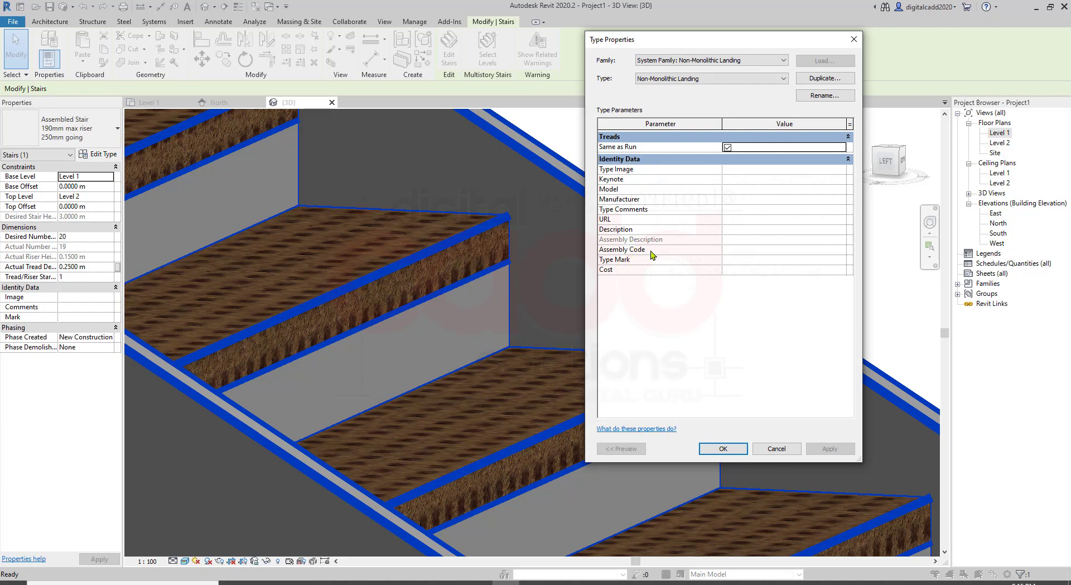
{"action": "key", "text": "Escape"}
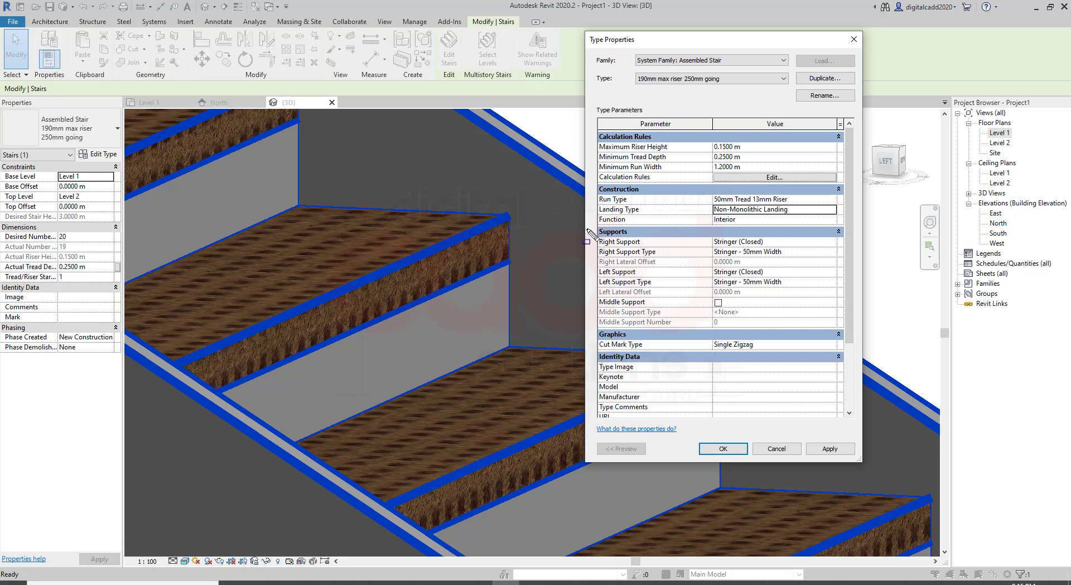
{"action": "left_click_drag", "start_coordinate": [586, 223], "coordinate": [858, 330]}
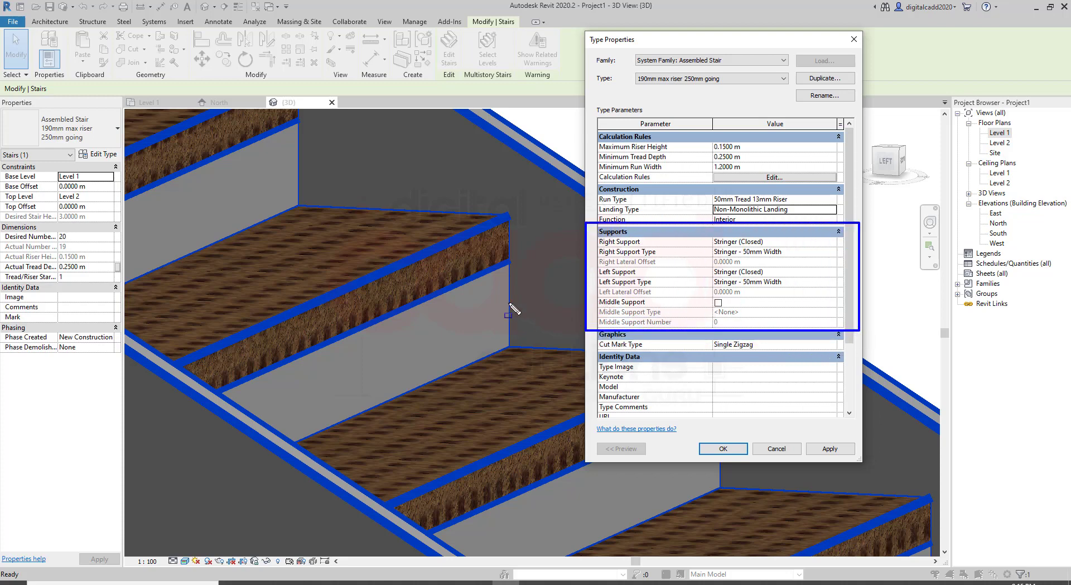
{"action": "left_click", "coordinate": [776, 449]}
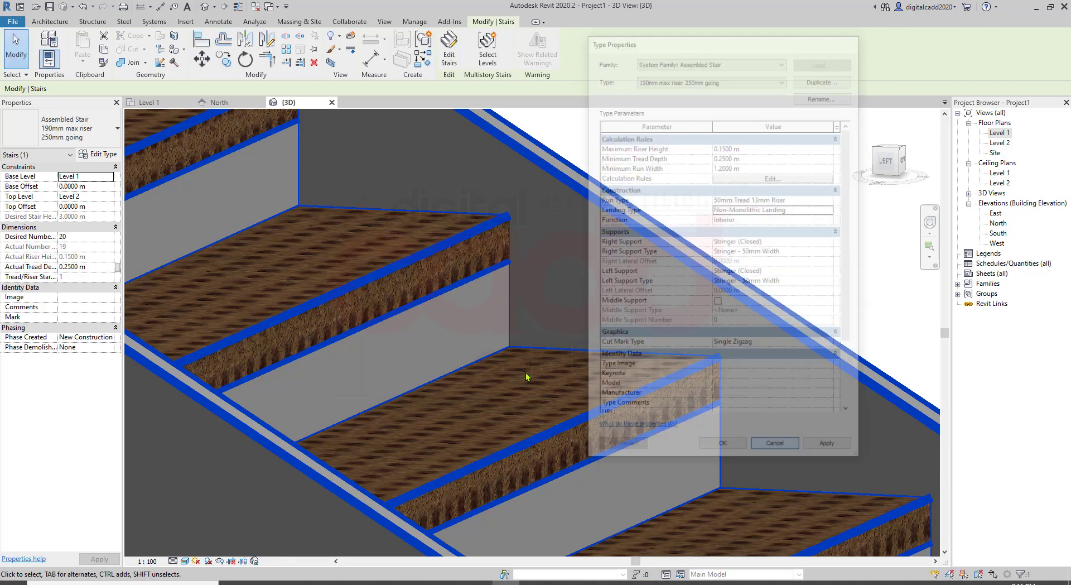
{"action": "scroll", "coordinate": [748, 232], "scroll_direction": "down", "scroll_amount": 3}
{"action": "key", "text": "Escape"}
{"action": "scroll", "coordinate": [705, 242], "scroll_direction": "down", "scroll_amount": 2}
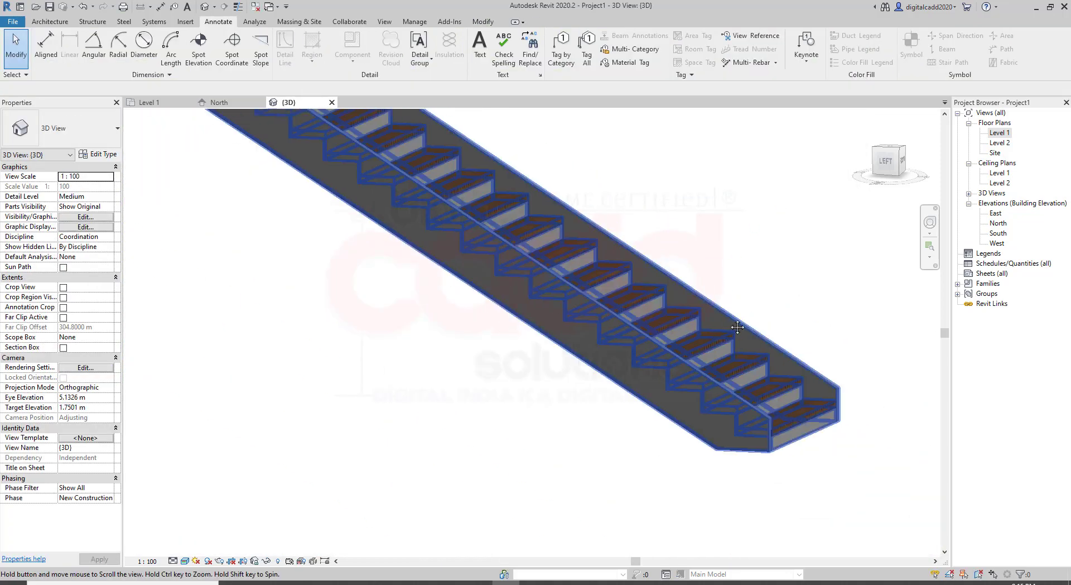
{"action": "scroll", "coordinate": [719, 340], "scroll_direction": "down", "scroll_amount": 1}
{"action": "middle_click_drag", "start_coordinate": [719, 339], "coordinate": [551, 413], "text": "shift"}
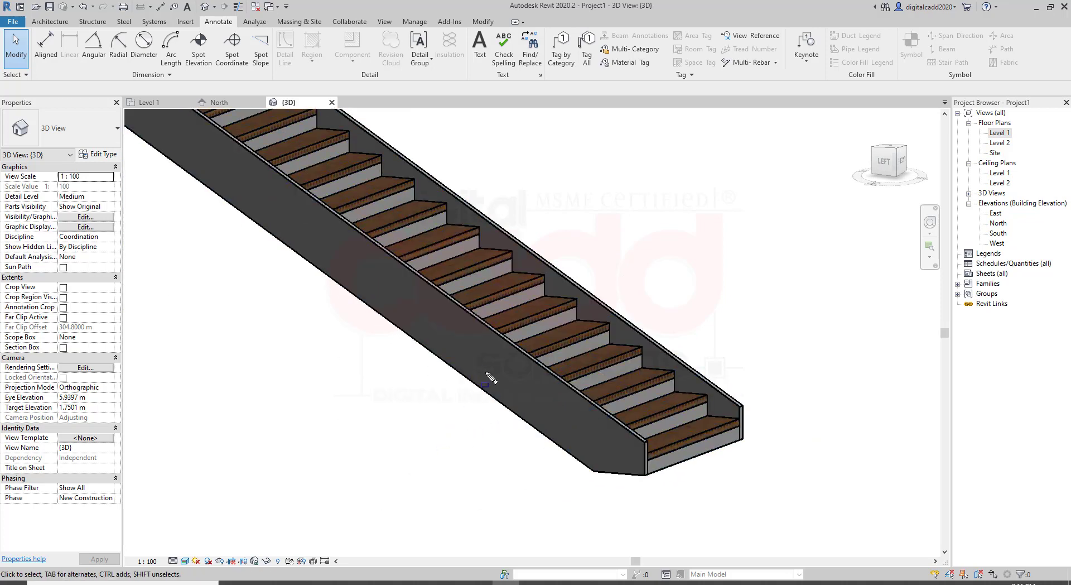
{"action": "left_click_drag", "start_coordinate": [417, 442], "coordinate": [498, 367]}
{"action": "left_click_drag", "start_coordinate": [758, 234], "coordinate": [640, 331]}
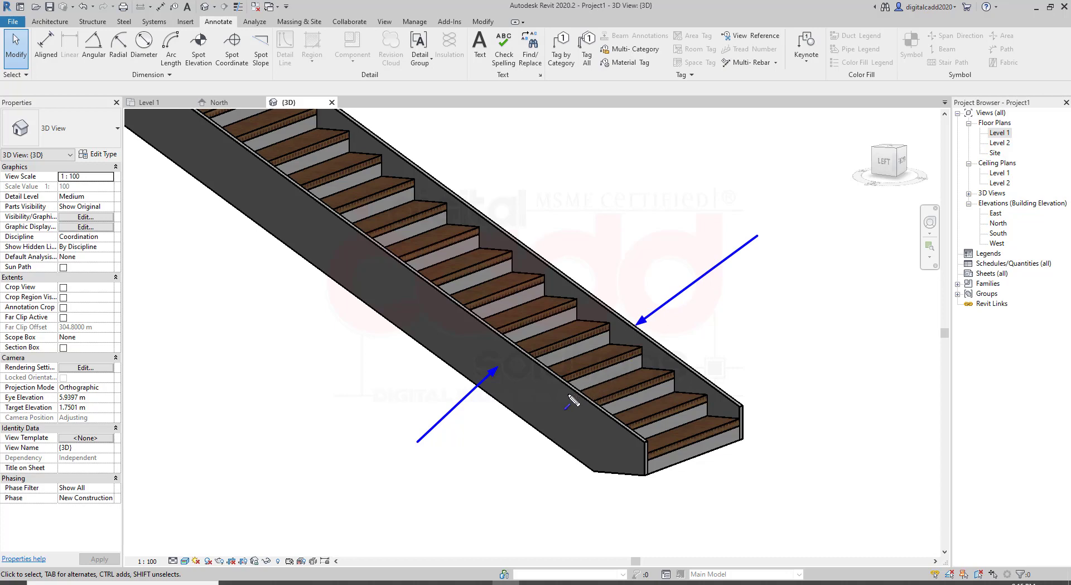
{"action": "mouse_move", "coordinate": [570, 404]}
{"action": "middle_mouse_down"}
{"action": "mouse_move", "coordinate": [509, 331]}
{"action": "mouse_move", "coordinate": [777, 263]}
{"action": "middle_mouse_up"}
{"action": "scroll", "coordinate": [569, 348], "scroll_direction": "up", "scroll_amount": 2}
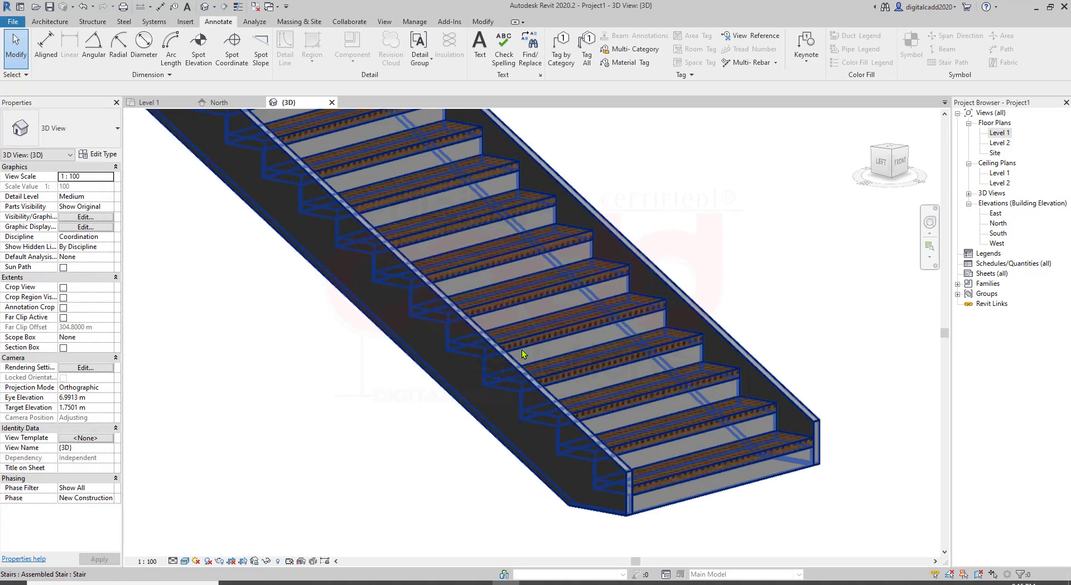
- Set the assembled stair type's Right Support to None and apply it
{"action": "left_click", "coordinate": [555, 411]}
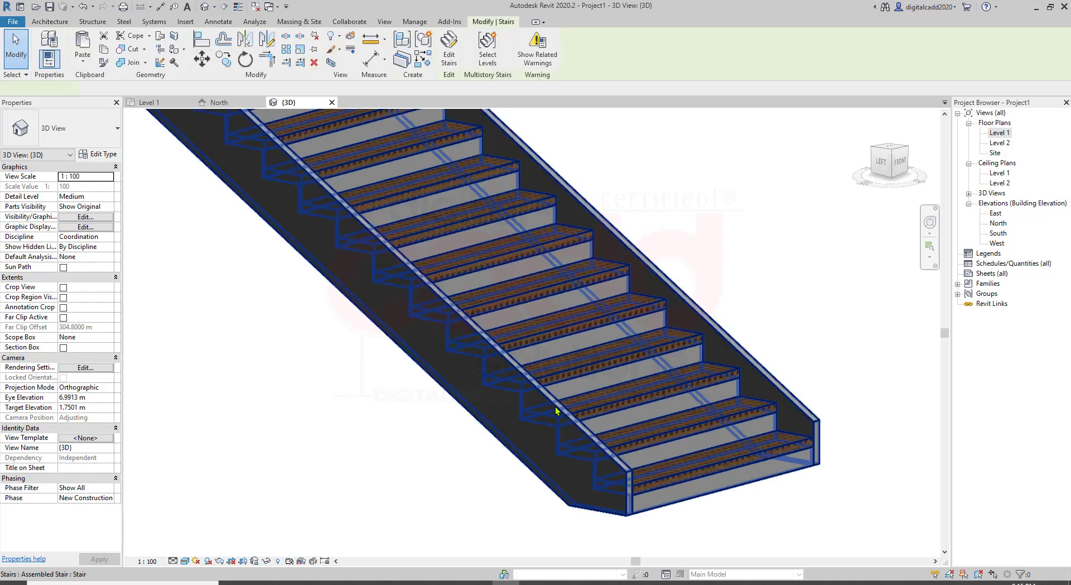
{"action": "left_click", "coordinate": [110, 154]}
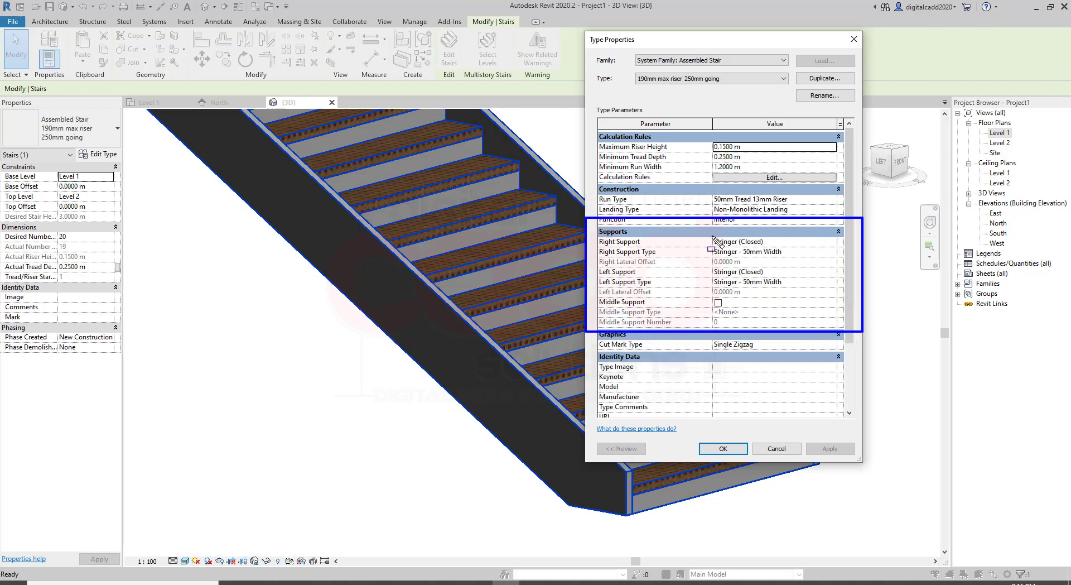
{"action": "left_click_drag", "start_coordinate": [703, 224], "coordinate": [821, 260]}
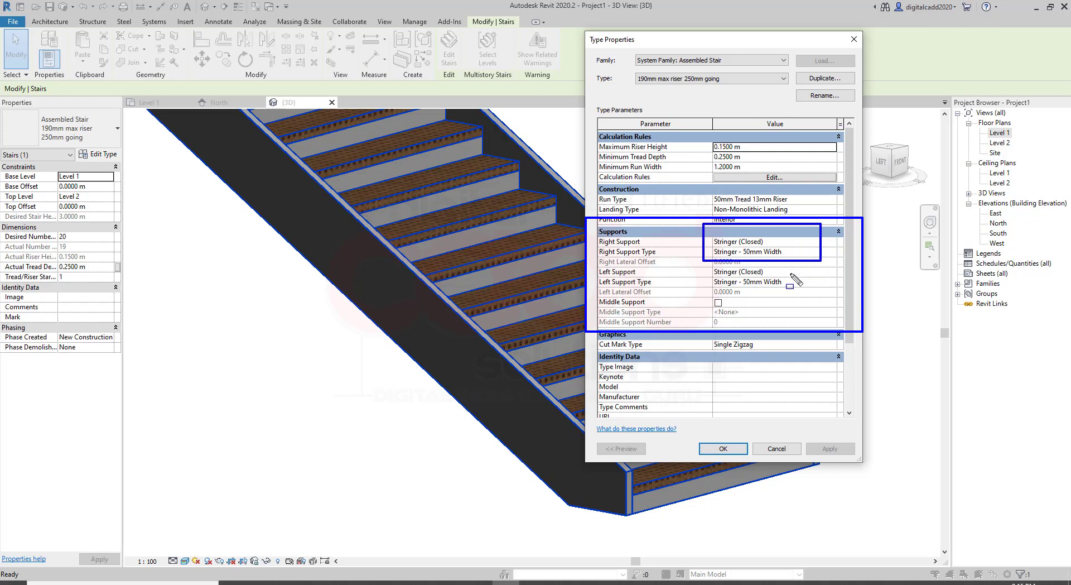
{"action": "key", "text": "Escape"}
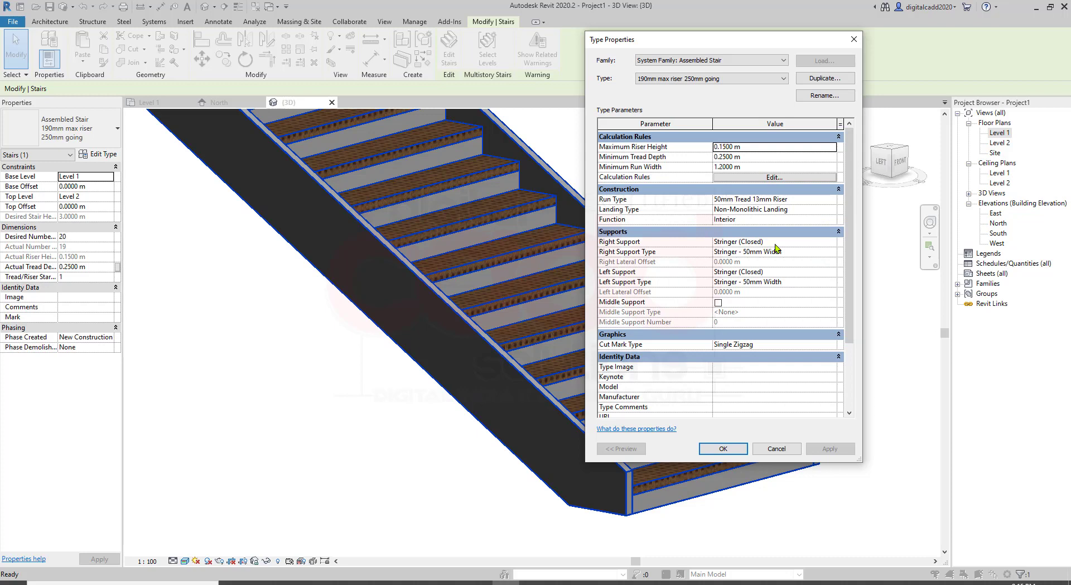
{"action": "left_click", "coordinate": [776, 243]}
{"action": "left_click", "coordinate": [836, 245]}
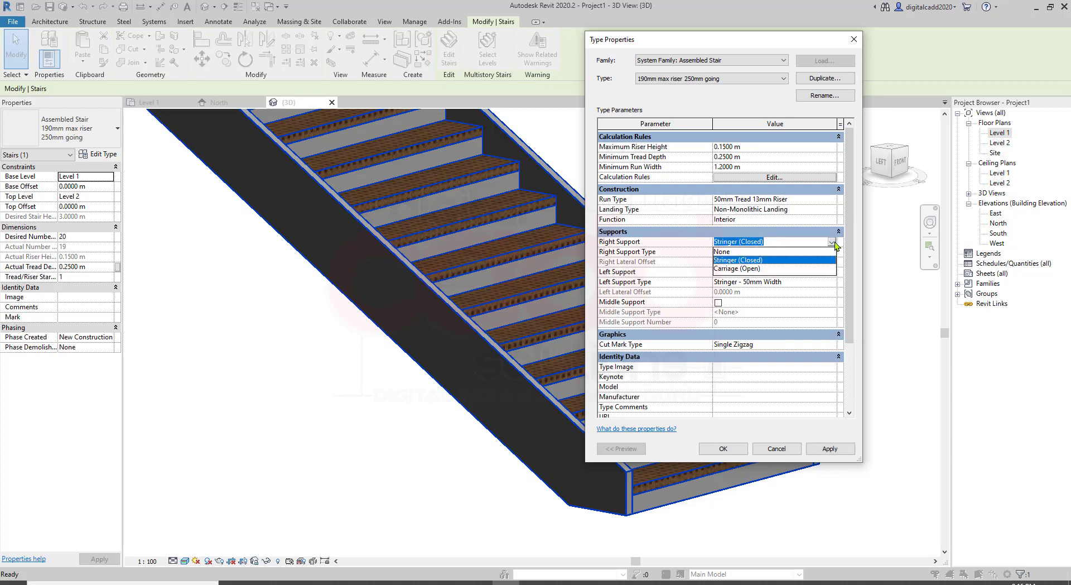
{"action": "left_click", "coordinate": [770, 252]}
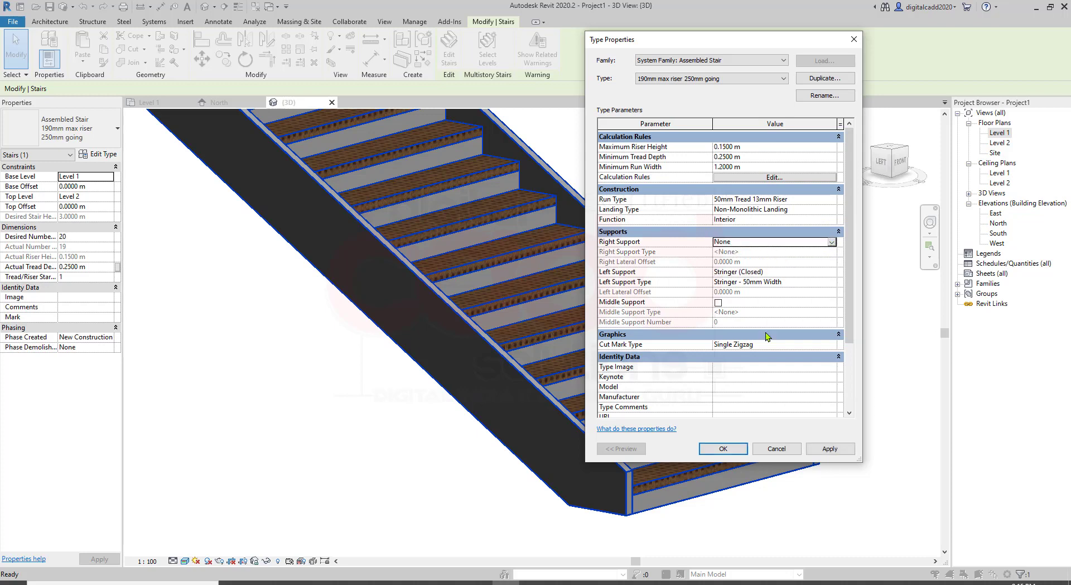
{"action": "left_click", "coordinate": [829, 450]}
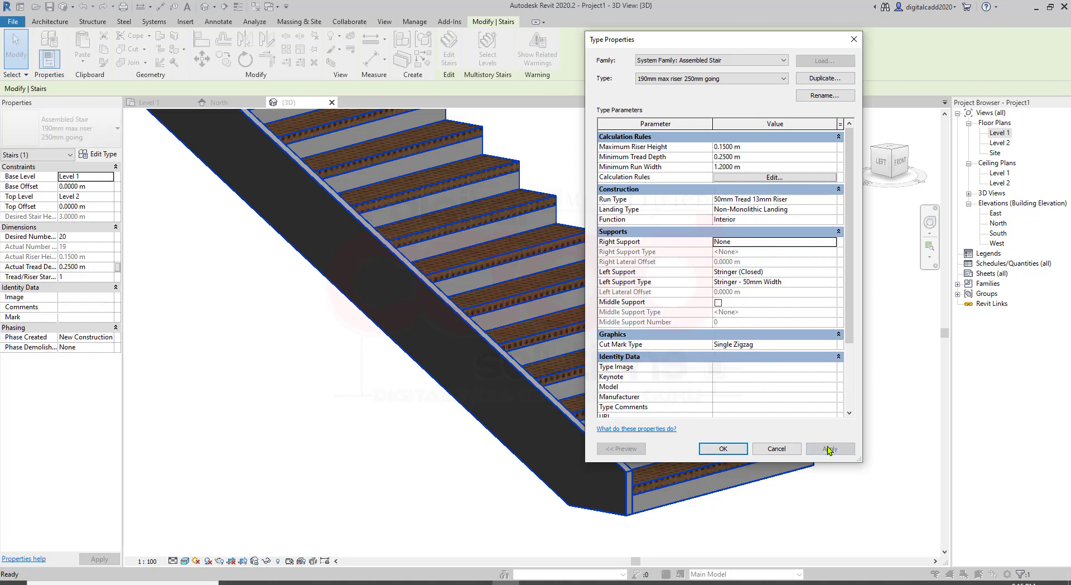
{"action": "left_click", "coordinate": [723, 448]}
- Orbit and zoom to check the stair without its right stringer, then reopen its type properties
{"action": "left_click", "coordinate": [824, 344]}
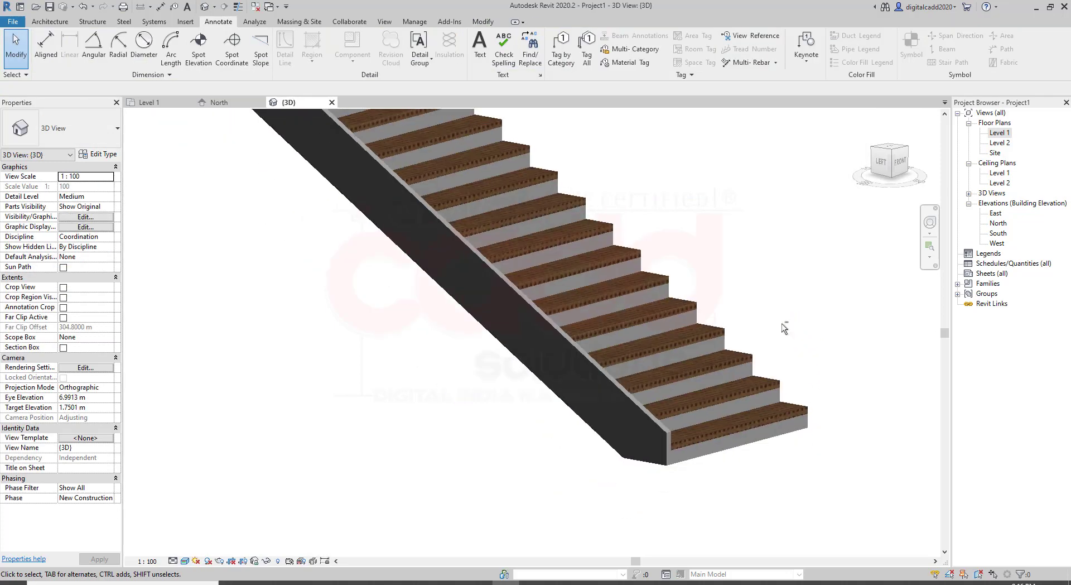
{"action": "mouse_move", "coordinate": [784, 319]}
{"action": "middle_mouse_down", "text": "shift"}
{"action": "mouse_move", "coordinate": [675, 340]}
{"action": "mouse_move", "coordinate": [458, 267]}
{"action": "middle_mouse_up", "text": "shift"}
{"action": "mouse_move", "coordinate": [334, 282]}
{"action": "middle_mouse_down"}
{"action": "mouse_move", "coordinate": [435, 376]}
{"action": "mouse_move", "coordinate": [657, 363]}
{"action": "mouse_move", "coordinate": [537, 385]}
{"action": "mouse_move", "coordinate": [531, 263]}
{"action": "middle_mouse_up"}
{"action": "scroll", "coordinate": [530, 263], "scroll_direction": "up", "scroll_amount": 3}
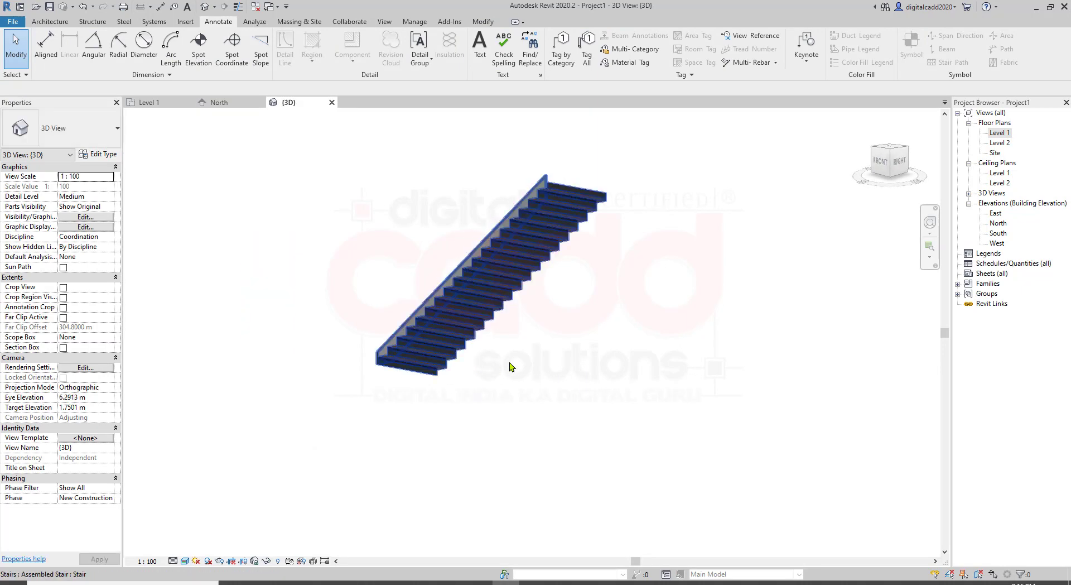
{"action": "scroll", "coordinate": [509, 363], "scroll_direction": "up", "scroll_amount": 5}
{"action": "scroll", "coordinate": [519, 391], "scroll_direction": "down", "scroll_amount": 2}
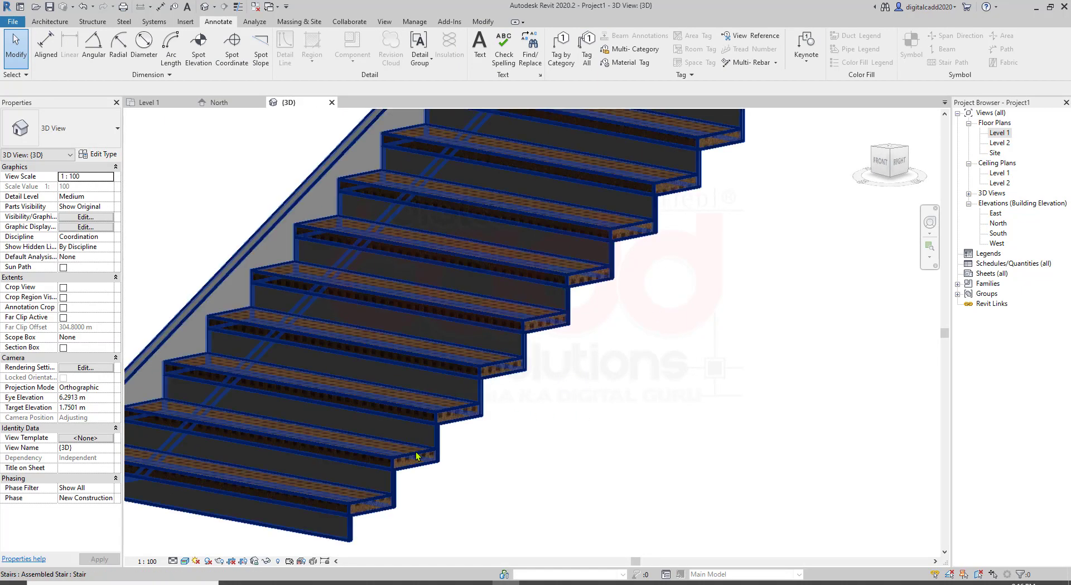
{"action": "scroll", "coordinate": [509, 365], "scroll_direction": "up", "scroll_amount": 5}
{"action": "scroll", "coordinate": [509, 366], "scroll_direction": "down", "scroll_amount": 2}
{"action": "scroll", "coordinate": [513, 368], "scroll_direction": "down", "scroll_amount": 3}
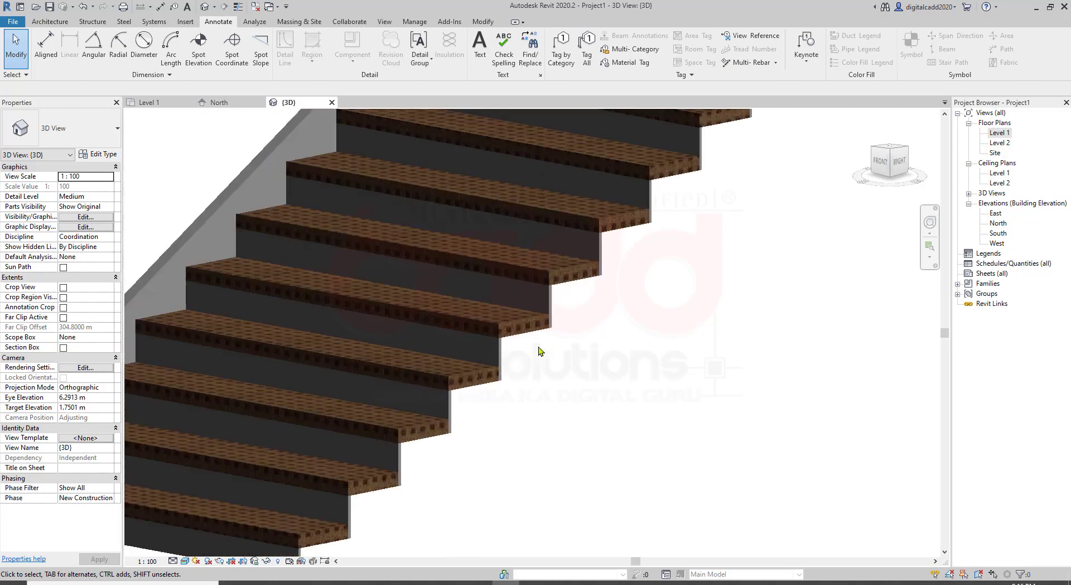
{"action": "scroll", "coordinate": [533, 391], "scroll_direction": "down", "scroll_amount": 2}
{"action": "left_click", "coordinate": [504, 370]}
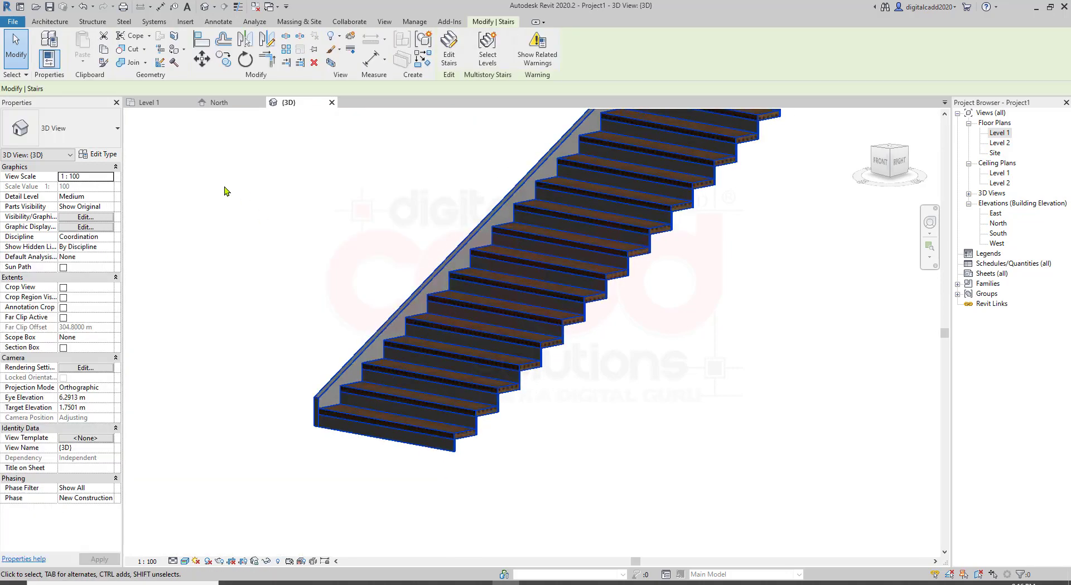
{"action": "left_click", "coordinate": [111, 158]}
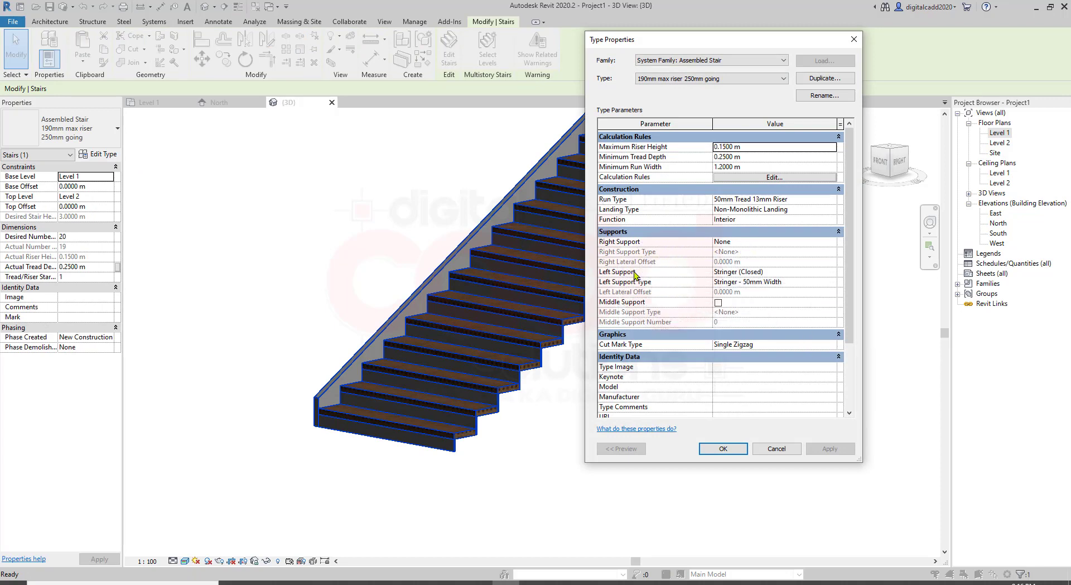
- Set Left Support to None too, leaving the stair with no stringers
{"action": "left_click", "coordinate": [778, 274]}
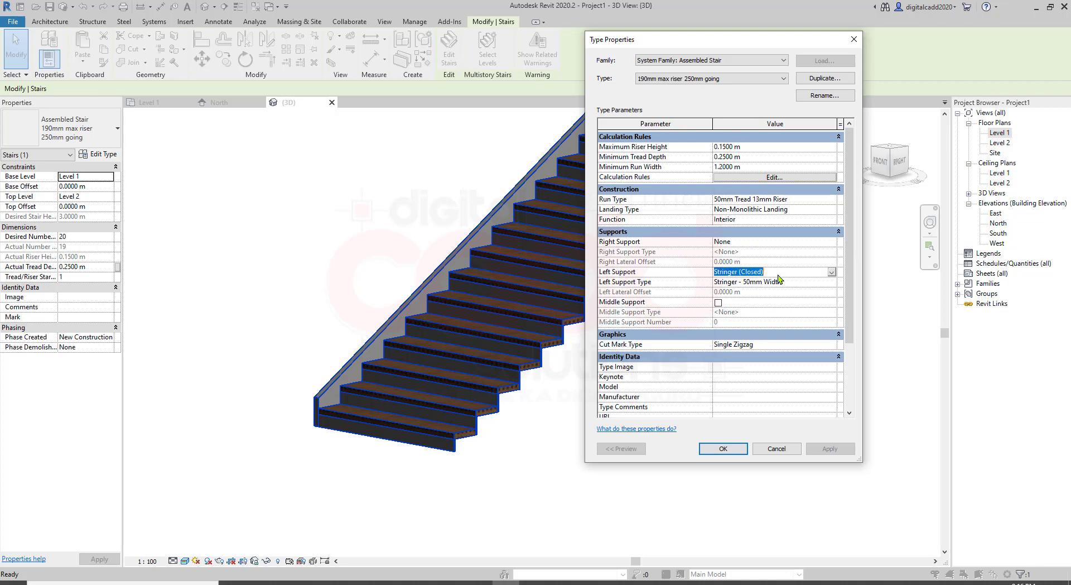
{"action": "left_click", "coordinate": [831, 272]}
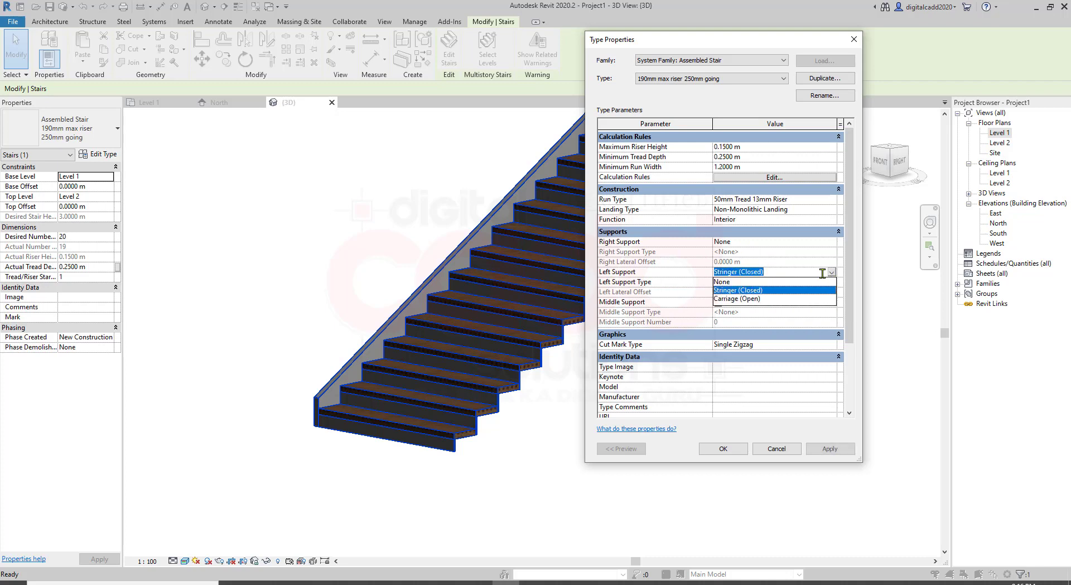
{"action": "left_click", "coordinate": [731, 282]}
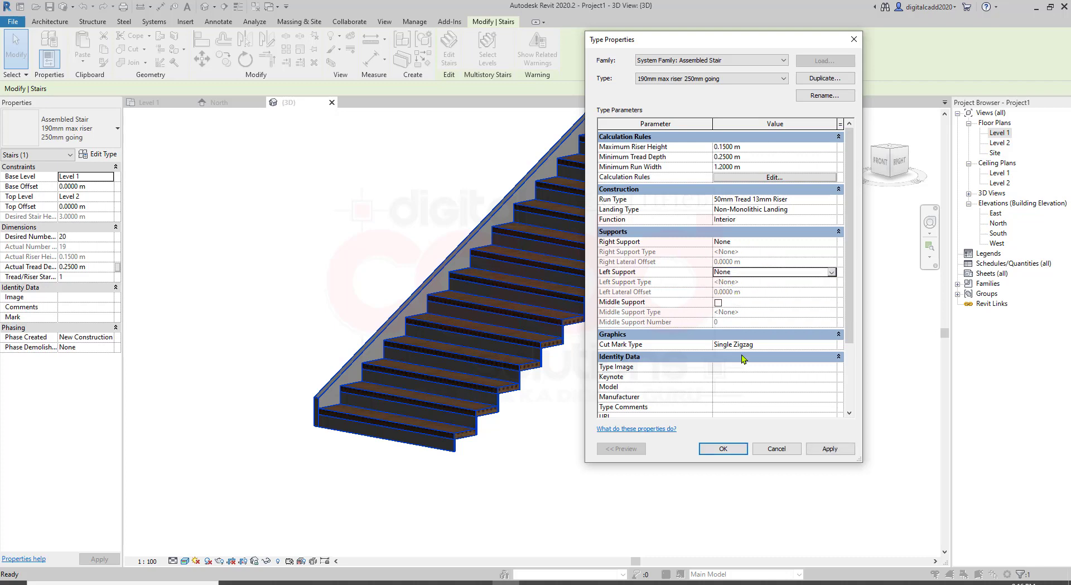
{"action": "left_click", "coordinate": [824, 450]}
{"action": "left_click", "coordinate": [716, 449]}
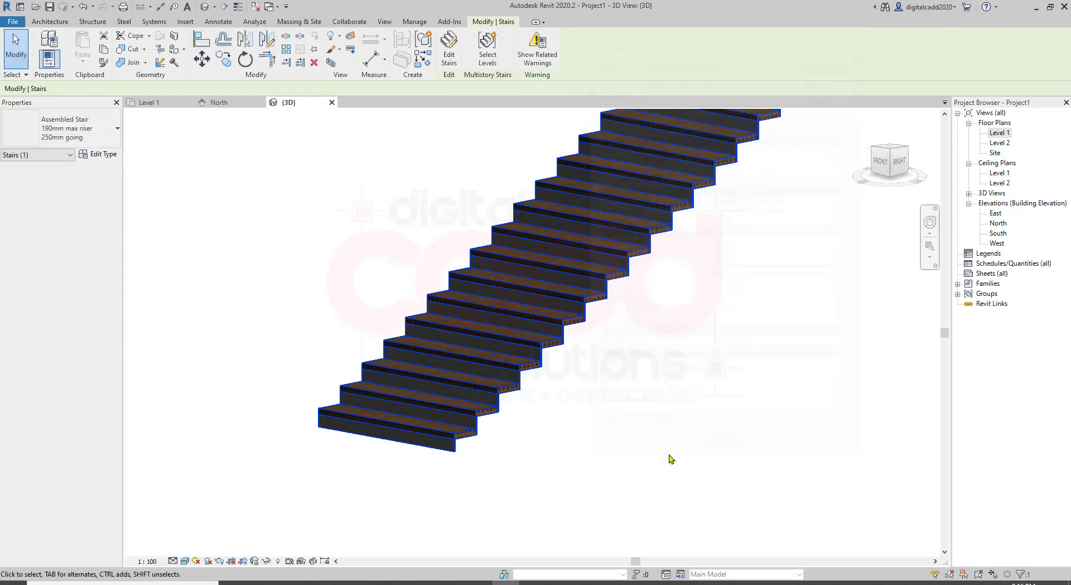
- Zoom and pan to the whole staircase, then reselect it and reopen its type properties
{"action": "left_click", "coordinate": [669, 458]}
{"action": "scroll", "coordinate": [598, 382], "scroll_direction": "up", "scroll_amount": 2}
{"action": "scroll", "coordinate": [586, 436], "scroll_direction": "up", "scroll_amount": 3}
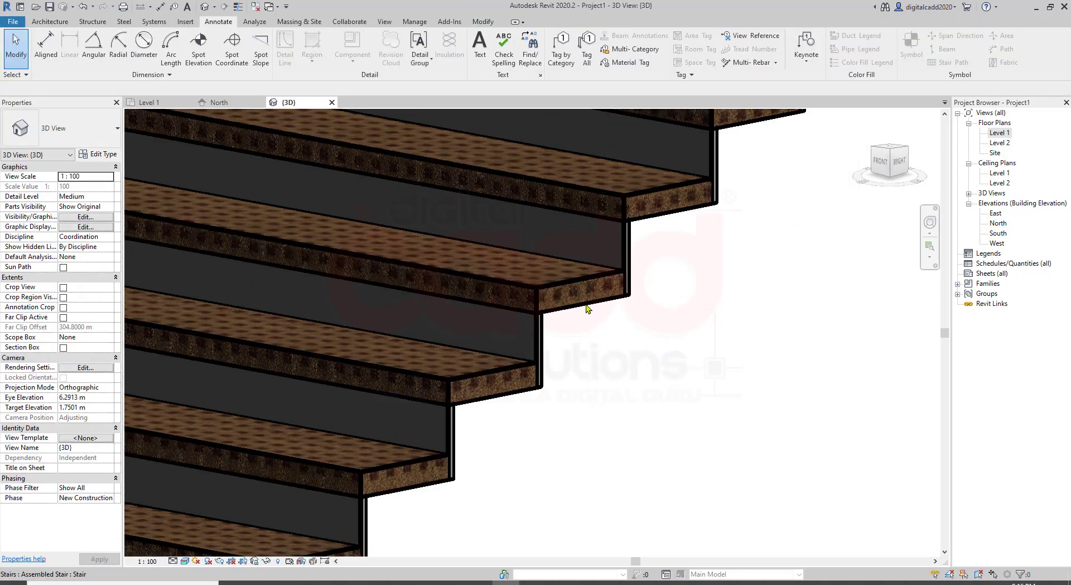
{"action": "scroll", "coordinate": [555, 399], "scroll_direction": "up", "scroll_amount": 2}
{"action": "scroll", "coordinate": [554, 385], "scroll_direction": "up", "scroll_amount": 2}
{"action": "scroll", "coordinate": [553, 383], "scroll_direction": "down", "scroll_amount": 2}
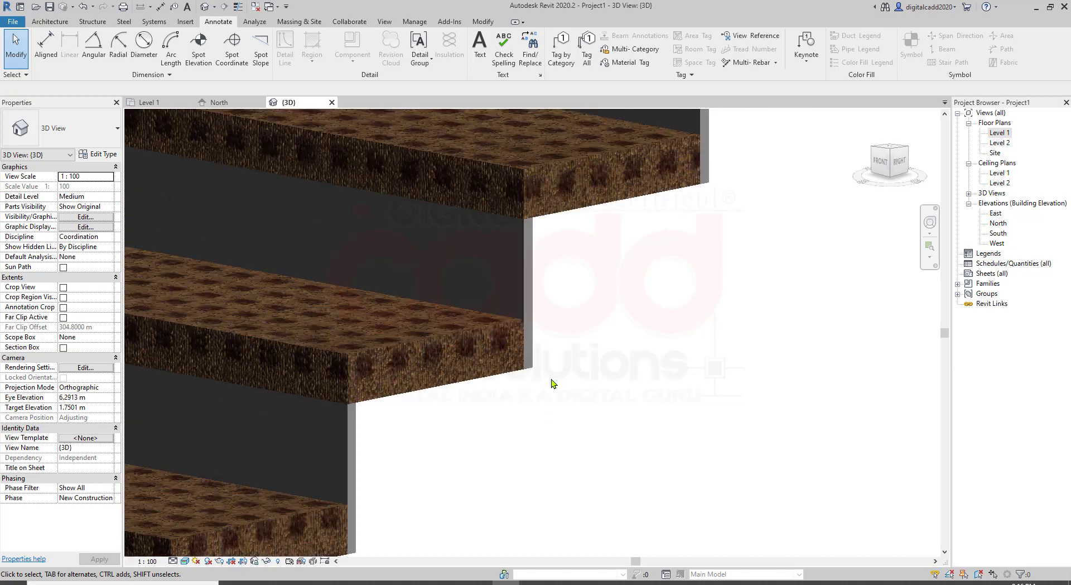
{"action": "scroll", "coordinate": [555, 379], "scroll_direction": "down", "scroll_amount": 2}
{"action": "scroll", "coordinate": [558, 374], "scroll_direction": "down", "scroll_amount": 2}
{"action": "middle_click_drag", "start_coordinate": [558, 374], "coordinate": [610, 452]}
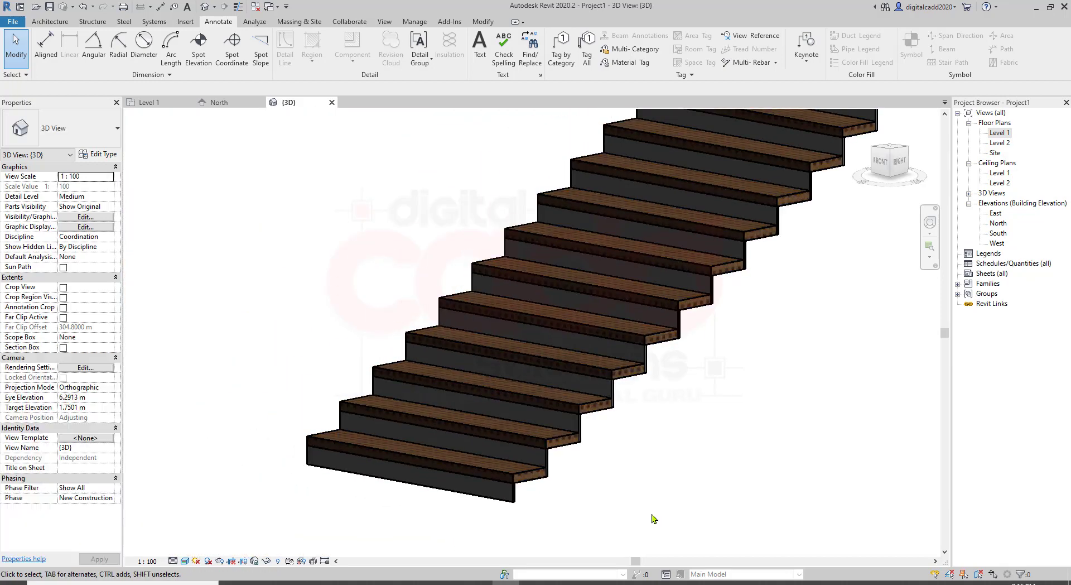
{"action": "left_click", "coordinate": [546, 456]}
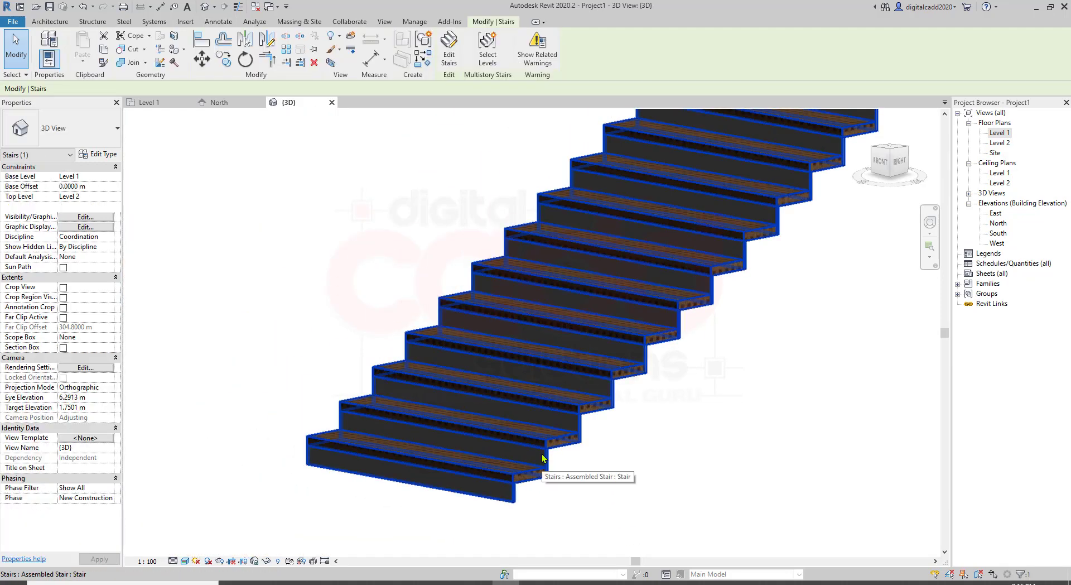
{"action": "left_click", "coordinate": [99, 154]}
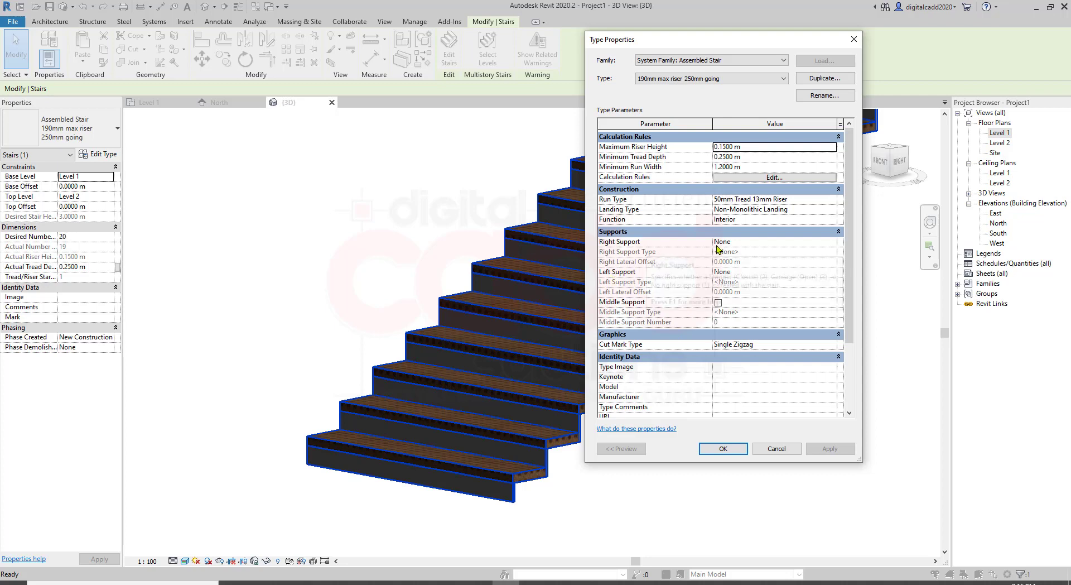
- Set both Right and Left Support to Carriage (Open), 50mm width, and apply
{"action": "left_click", "coordinate": [719, 244]}
{"action": "left_click", "coordinate": [832, 244]}
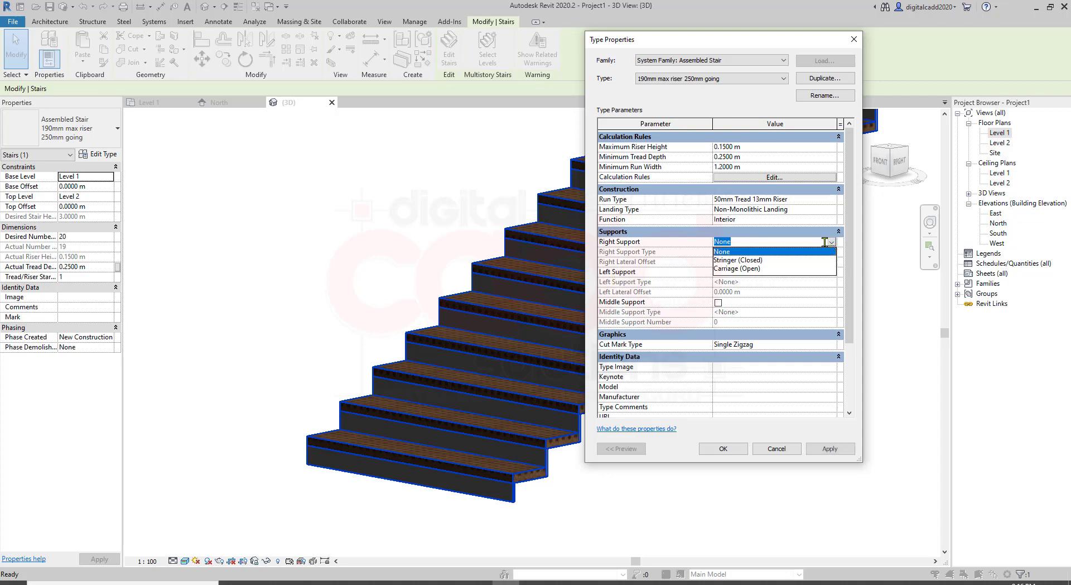
{"action": "left_click", "coordinate": [747, 269]}
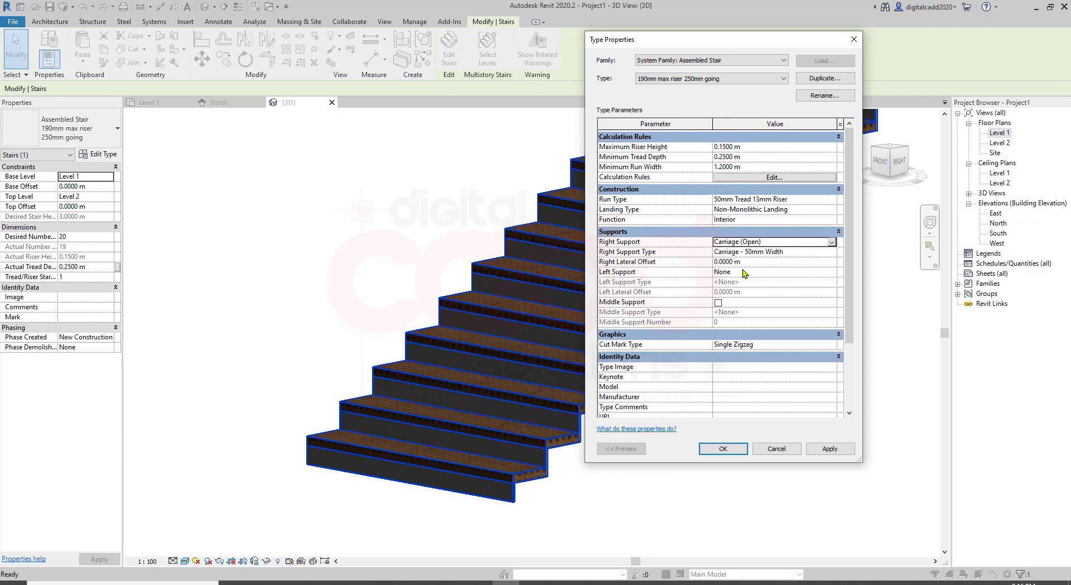
{"action": "left_click", "coordinate": [735, 272]}
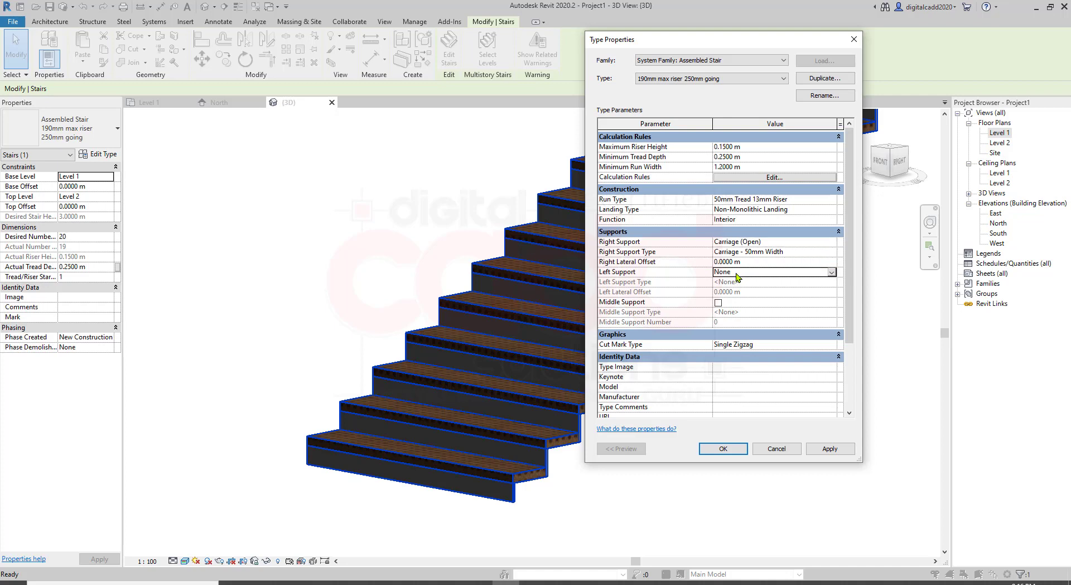
{"action": "left_click", "coordinate": [832, 263]}
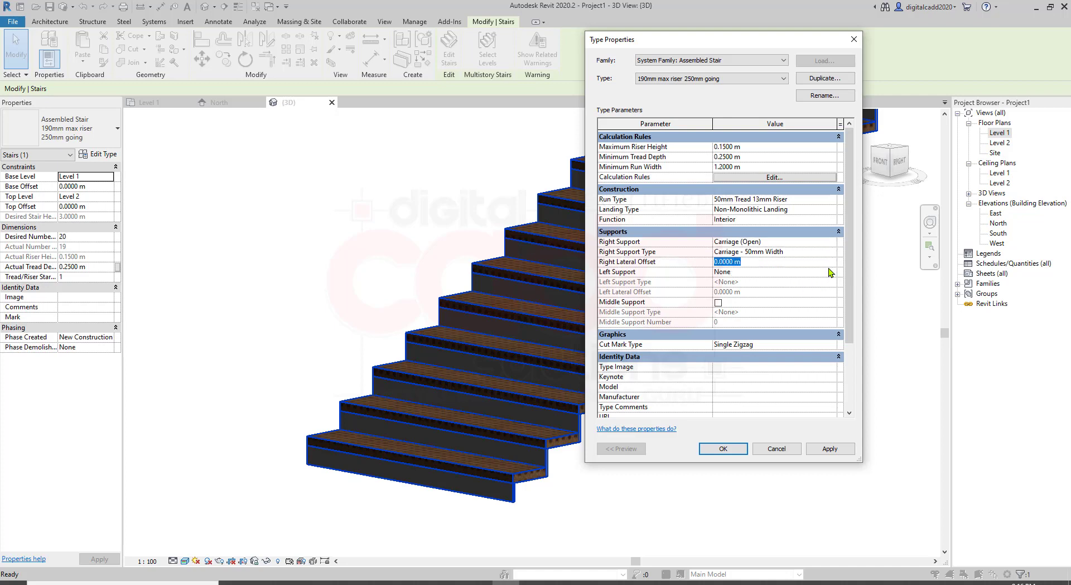
{"action": "left_click", "coordinate": [831, 272]}
{"action": "left_click", "coordinate": [832, 273]}
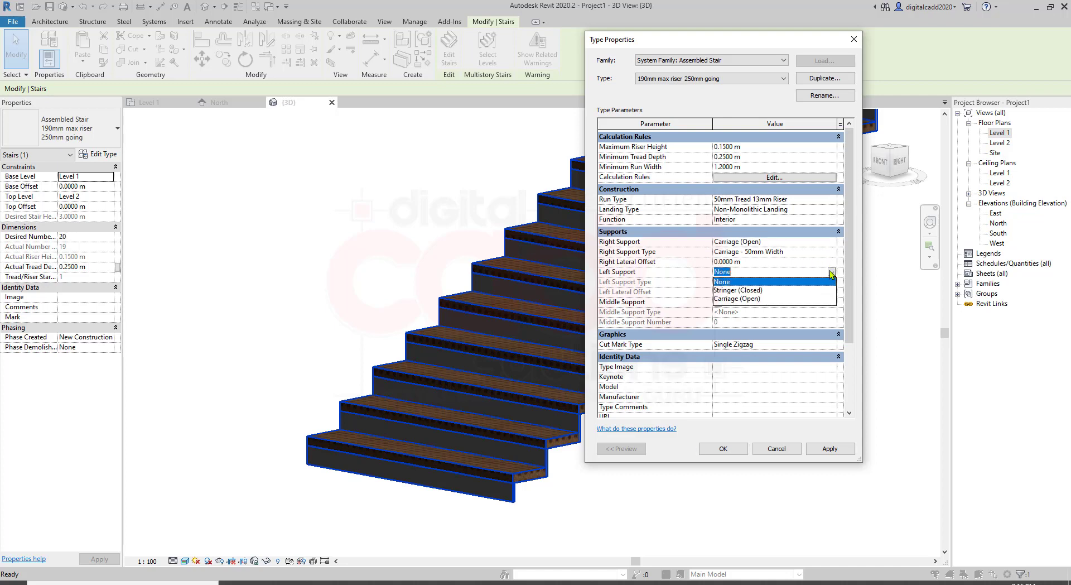
{"action": "left_click", "coordinate": [759, 298]}
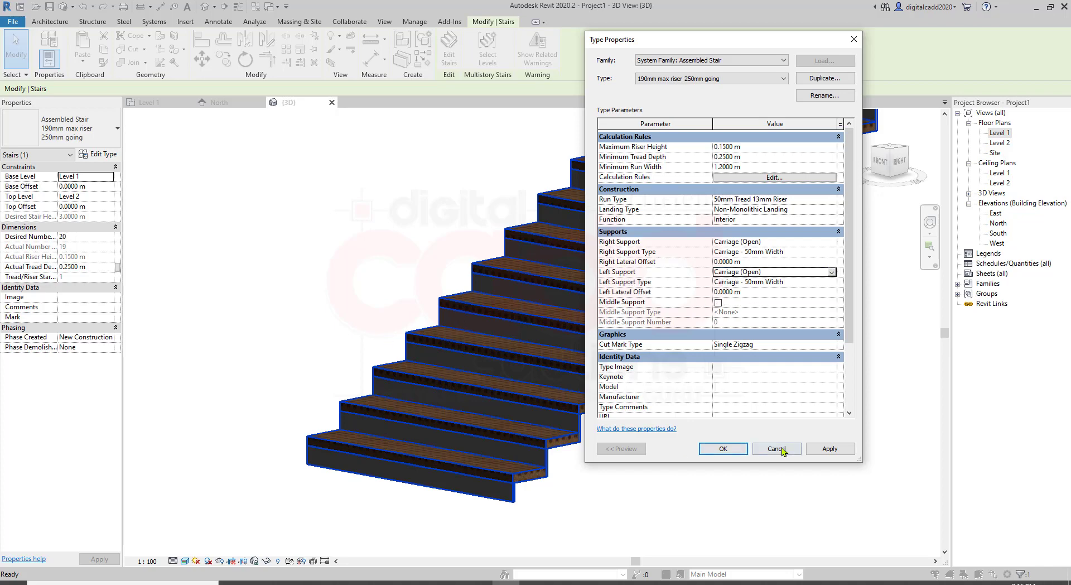
{"action": "left_click", "coordinate": [829, 449]}
{"action": "left_click", "coordinate": [723, 449]}
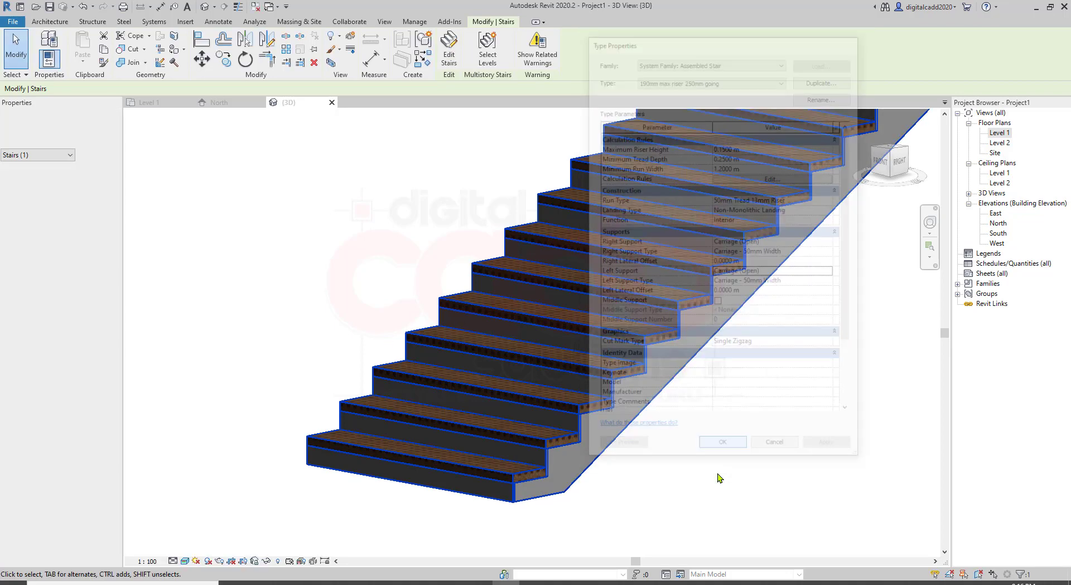
- Orbit around the stair to check the open carriages, then reselect it and reopen Type Properties
{"action": "left_click", "coordinate": [605, 485]}
{"action": "scroll", "coordinate": [612, 463], "scroll_direction": "down", "scroll_amount": 2}
{"action": "scroll", "coordinate": [640, 364], "scroll_direction": "up", "scroll_amount": 4}
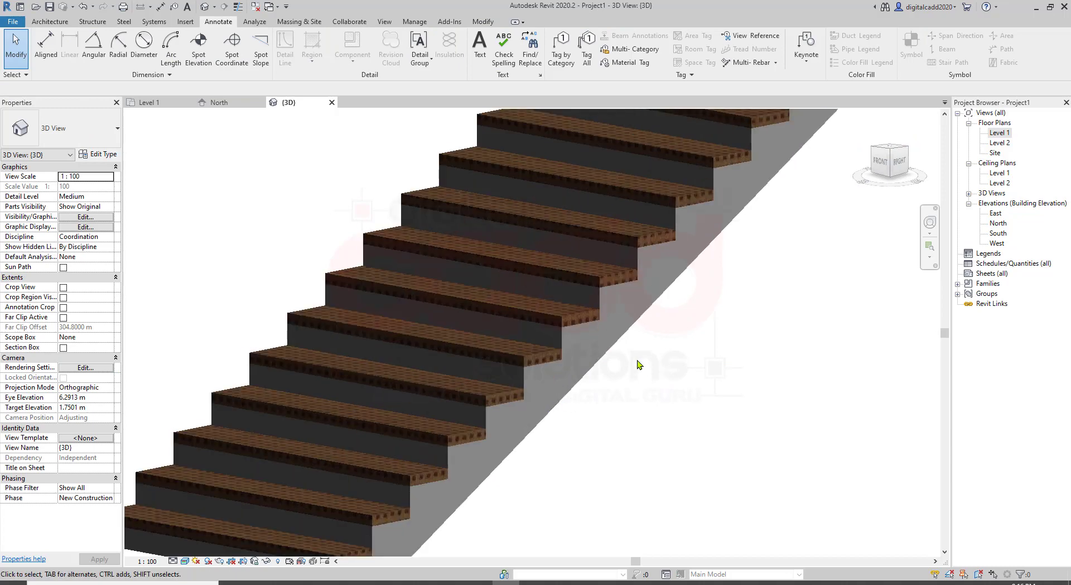
{"action": "scroll", "coordinate": [588, 407], "scroll_direction": "down", "scroll_amount": 3}
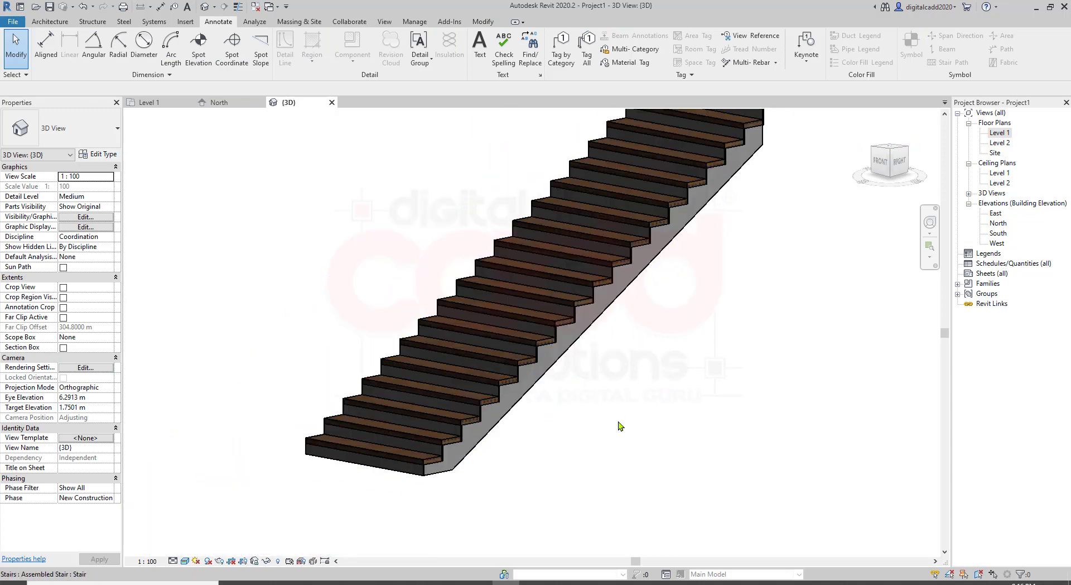
{"action": "middle_click_drag", "start_coordinate": [730, 375], "coordinate": [545, 310], "text": "shift"}
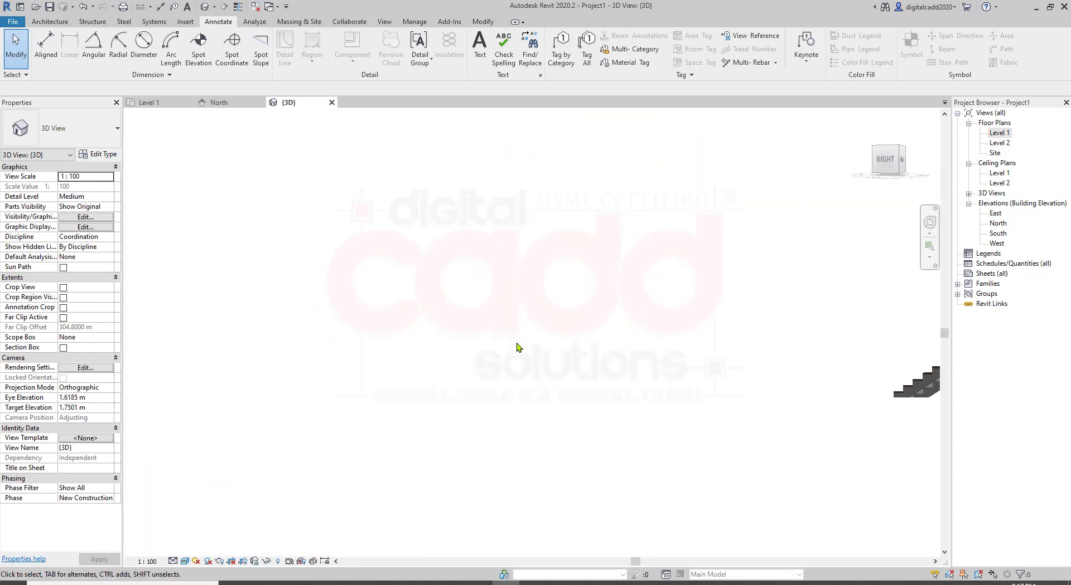
{"action": "mouse_move", "coordinate": [517, 347]}
{"action": "middle_mouse_down", "text": "shift"}
{"action": "mouse_move", "coordinate": [770, 349]}
{"action": "mouse_move", "coordinate": [695, 325]}
{"action": "mouse_move", "coordinate": [557, 342]}
{"action": "mouse_move", "coordinate": [531, 367]}
{"action": "middle_mouse_up", "text": "shift"}
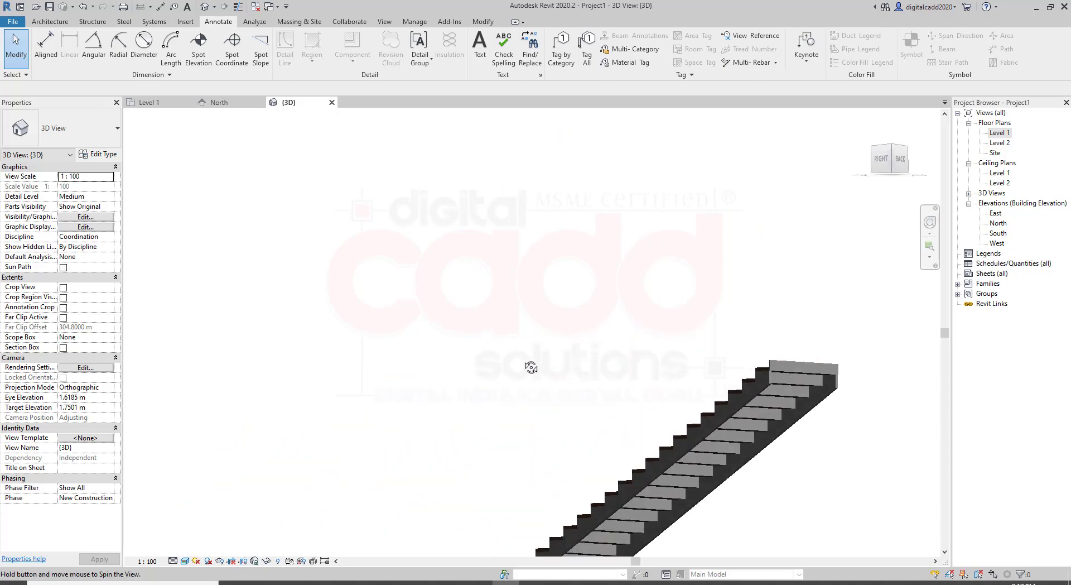
{"action": "middle_click_drag", "start_coordinate": [696, 388], "coordinate": [475, 301]}
{"action": "scroll", "coordinate": [623, 251], "scroll_direction": "up", "scroll_amount": 2}
{"action": "scroll", "coordinate": [520, 279], "scroll_direction": "up", "scroll_amount": 2}
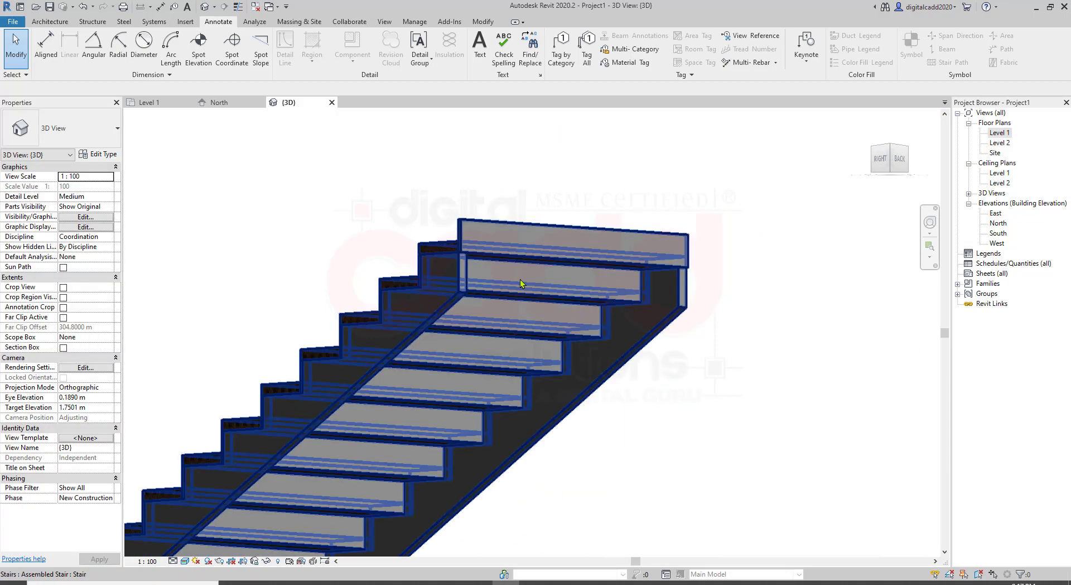
{"action": "scroll", "coordinate": [520, 279], "scroll_direction": "down", "scroll_amount": 1}
{"action": "scroll", "coordinate": [508, 267], "scroll_direction": "down", "scroll_amount": 2}
{"action": "left_click", "coordinate": [500, 310]}
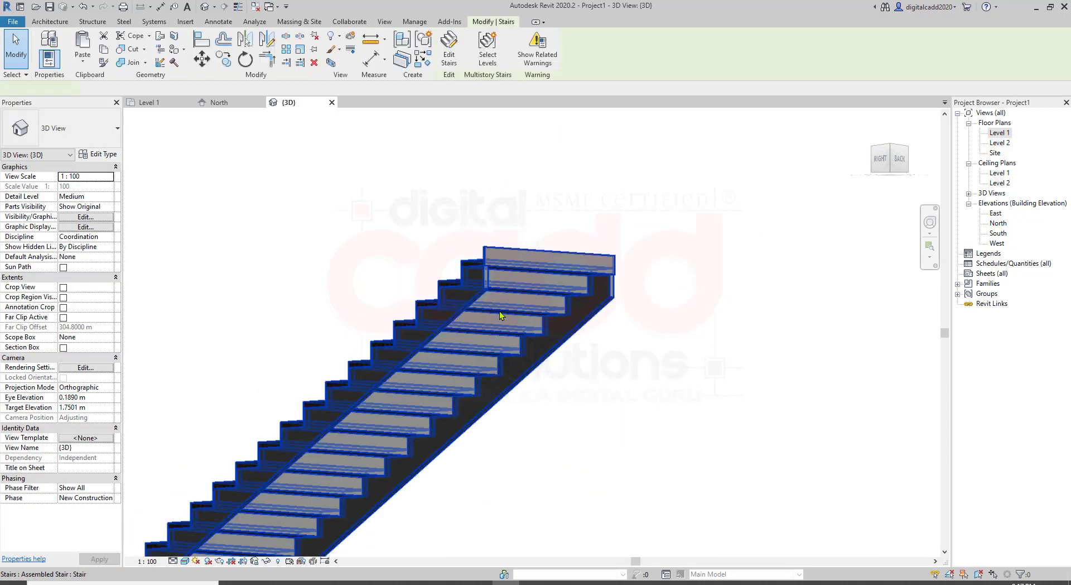
{"action": "left_click", "coordinate": [104, 156]}
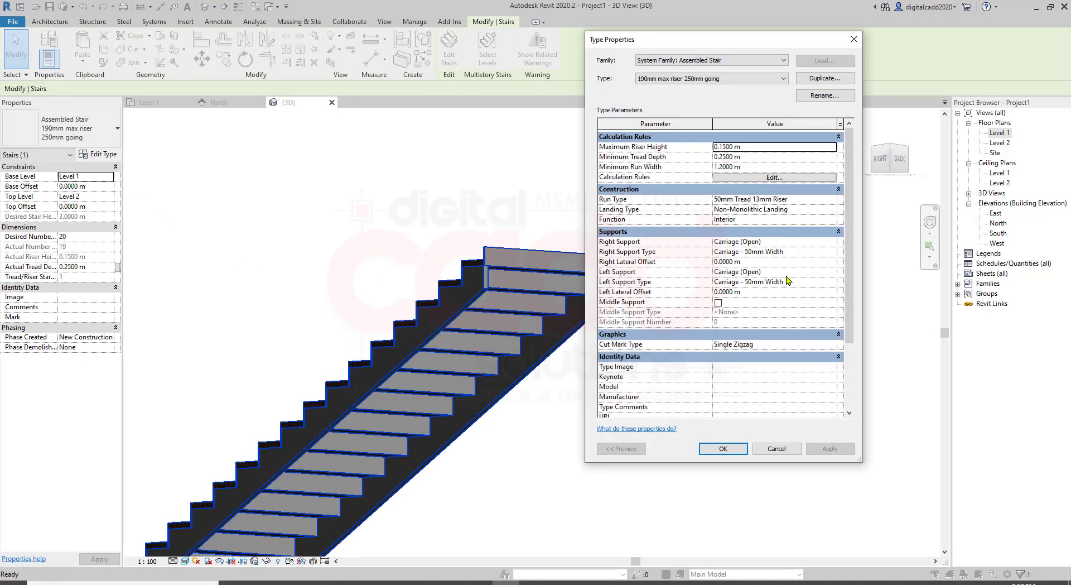
- Switch the Left Support to Stringer (Closed) and apply it
{"action": "left_click", "coordinate": [814, 272]}
{"action": "left_click", "coordinate": [831, 273]}
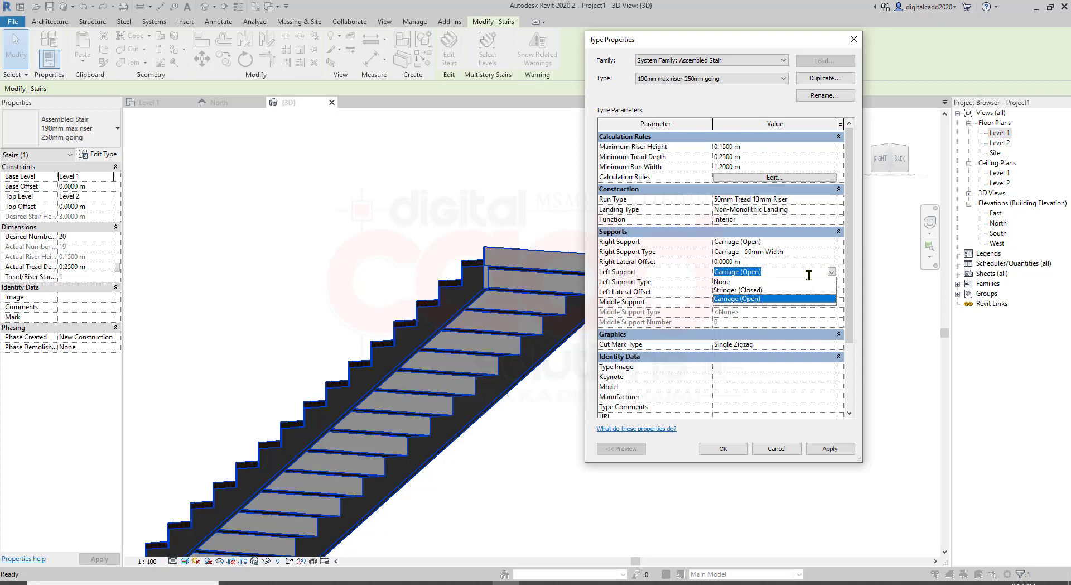
{"action": "left_click", "coordinate": [764, 290]}
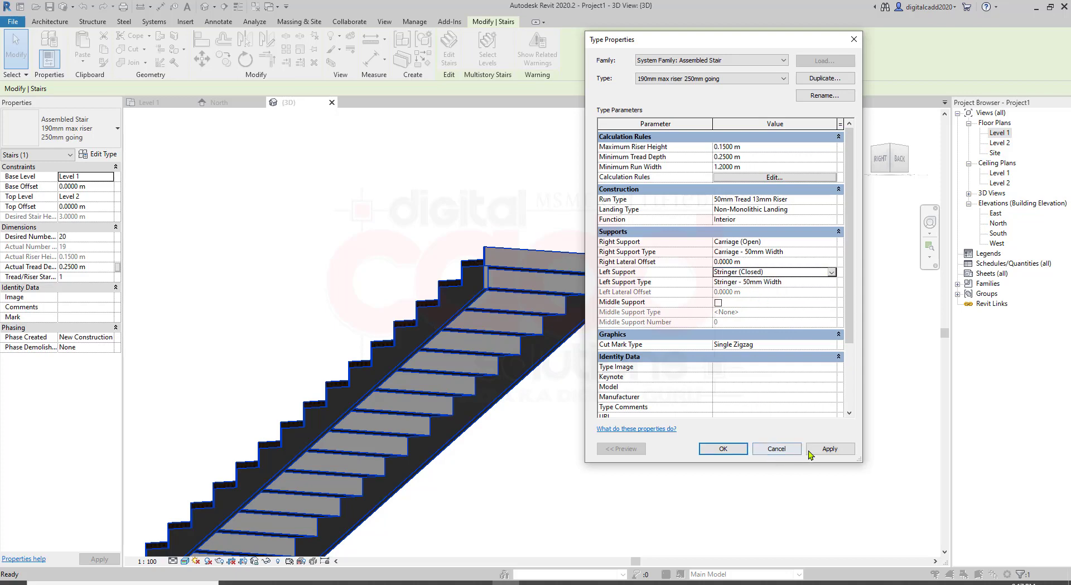
{"action": "left_click", "coordinate": [826, 449]}
{"action": "left_click", "coordinate": [726, 449]}
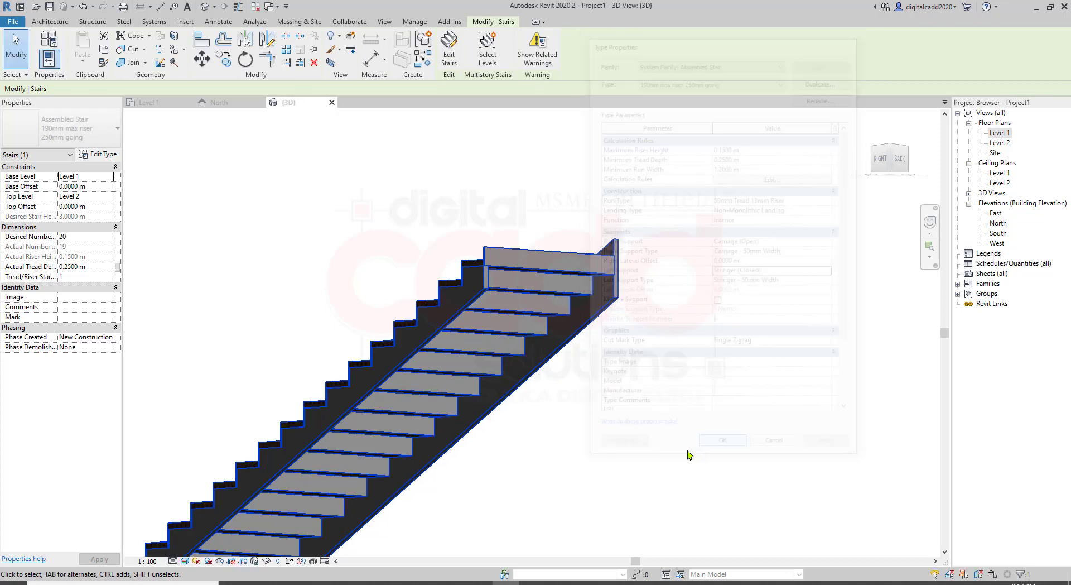
- Orbit and pan to view the stair from above, then reselect it and open its type properties
{"action": "left_click", "coordinate": [690, 455]}
{"action": "scroll", "coordinate": [555, 345], "scroll_direction": "down", "scroll_amount": 2}
{"action": "scroll", "coordinate": [550, 334], "scroll_direction": "up", "scroll_amount": 5}
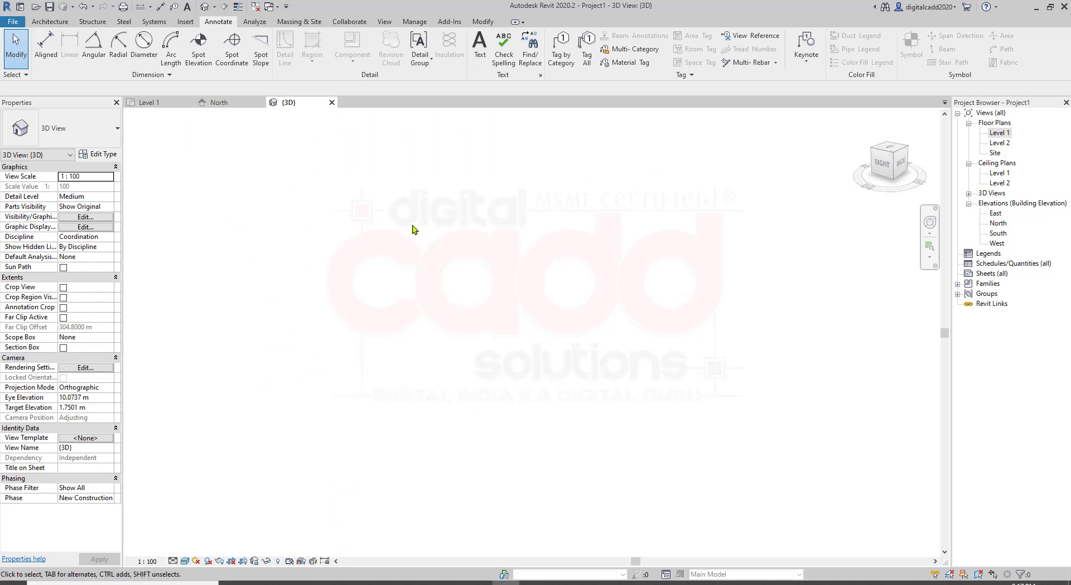
{"action": "mouse_move", "coordinate": [413, 229]}
{"action": "middle_mouse_down", "text": "shift"}
{"action": "mouse_move", "coordinate": [350, 175]}
{"action": "mouse_move", "coordinate": [617, 467]}
{"action": "middle_mouse_up", "text": "shift"}
{"action": "scroll", "coordinate": [762, 359], "scroll_direction": "up", "scroll_amount": 2}
{"action": "scroll", "coordinate": [674, 231], "scroll_direction": "up", "scroll_amount": 1}
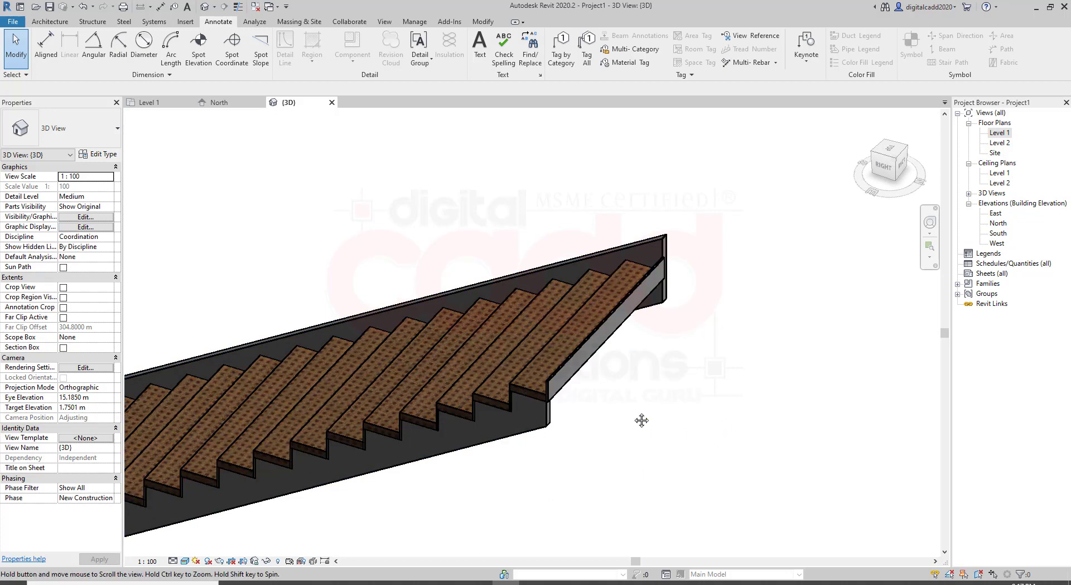
{"action": "middle_click_drag", "start_coordinate": [642, 420], "coordinate": [667, 294]}
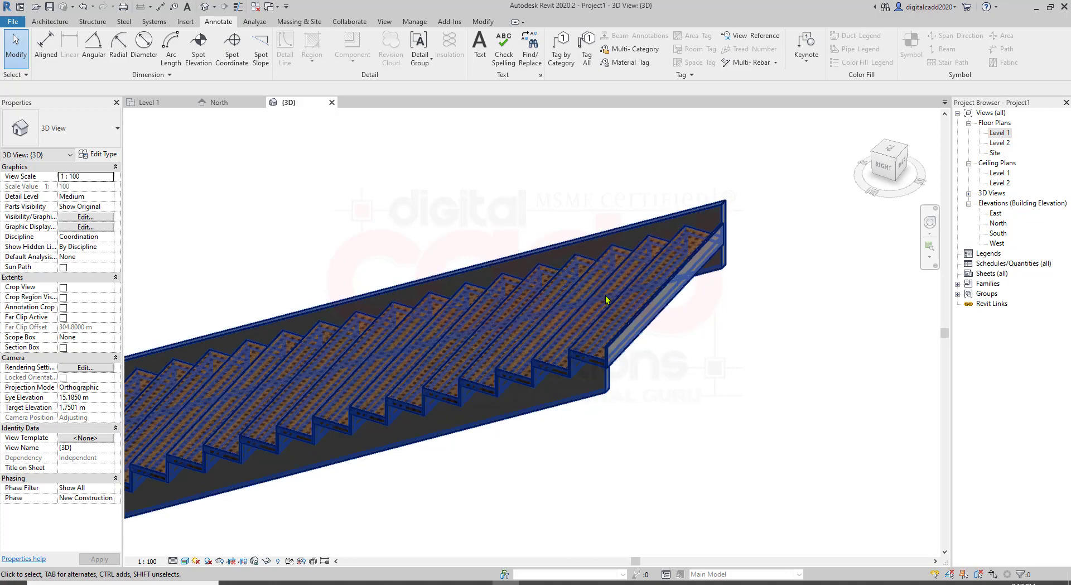
{"action": "left_click", "coordinate": [588, 338]}
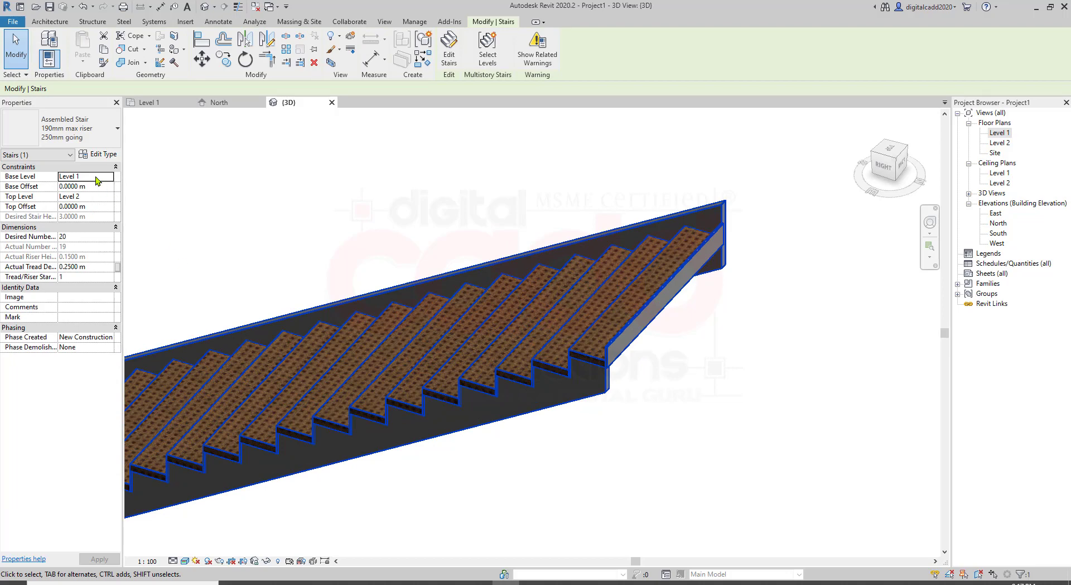
{"action": "left_click", "coordinate": [104, 156]}
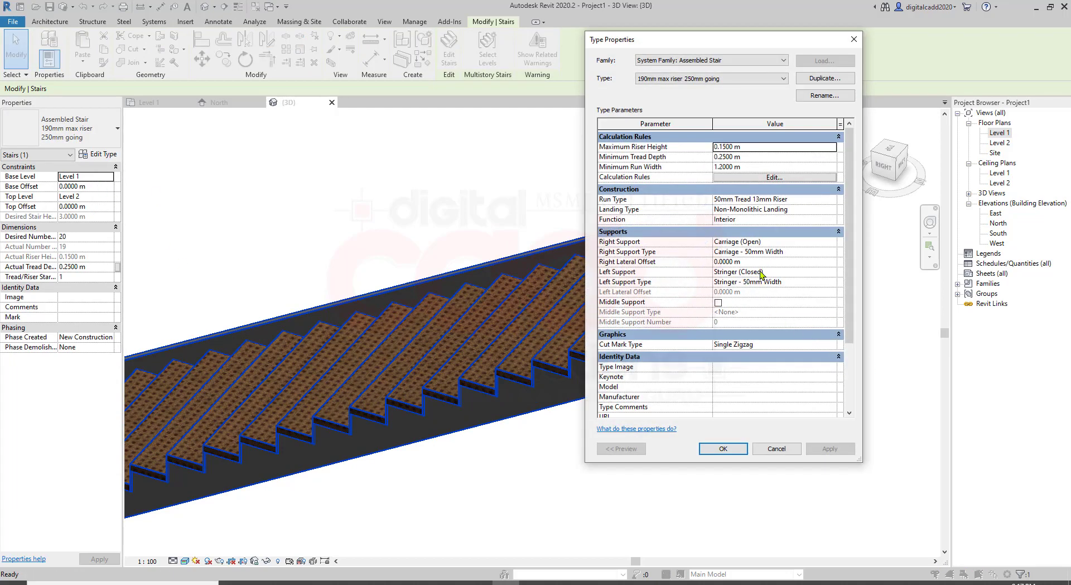
- Switch the Right Support to Stringer (Closed), apply it, and confirm the stair type
{"action": "left_click", "coordinate": [776, 242]}
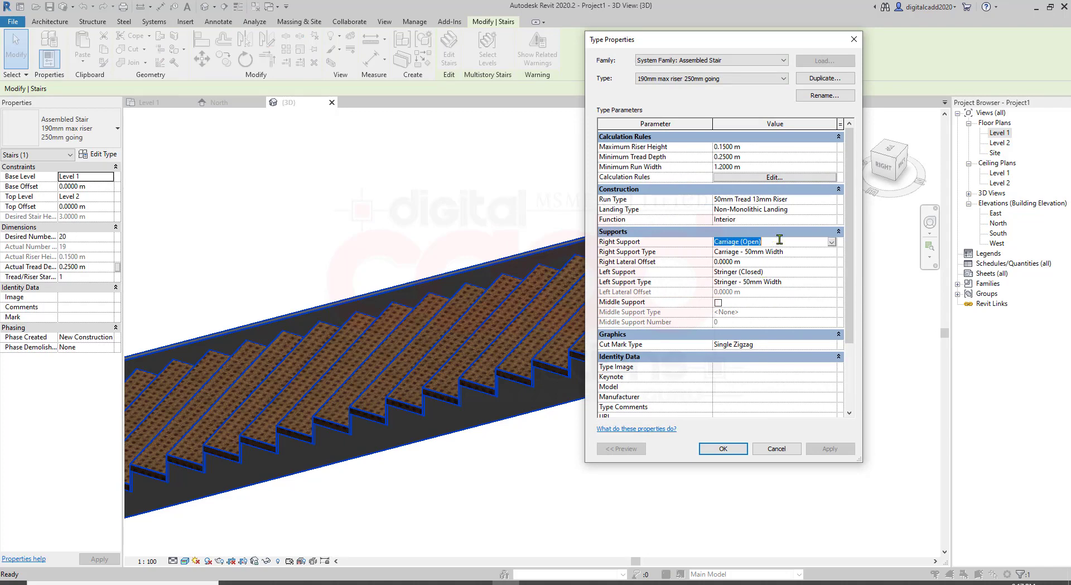
{"action": "left_click", "coordinate": [837, 232]}
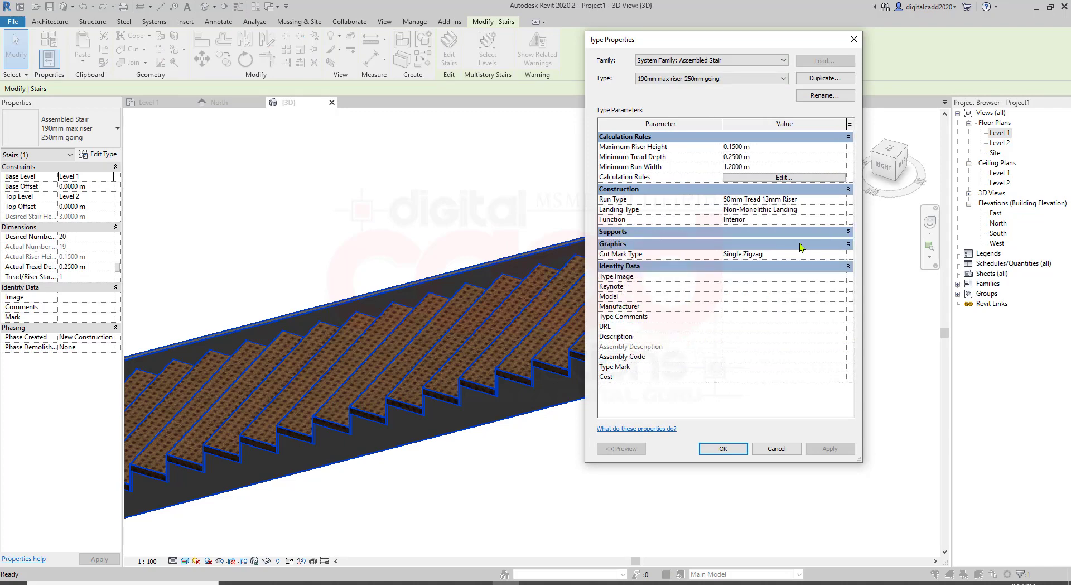
{"action": "key", "text": "Return"}
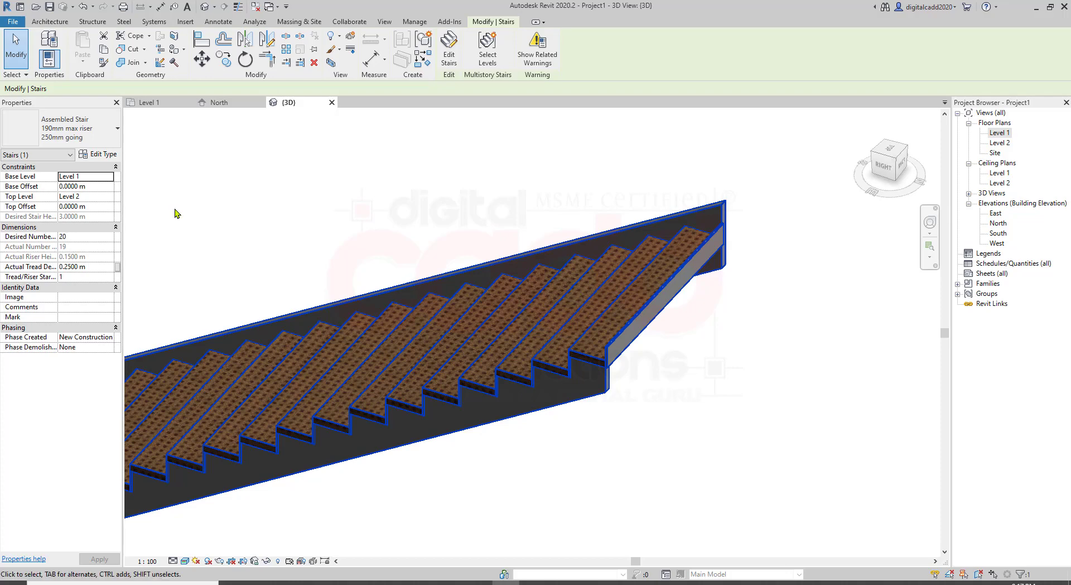
{"action": "left_click", "coordinate": [106, 154]}
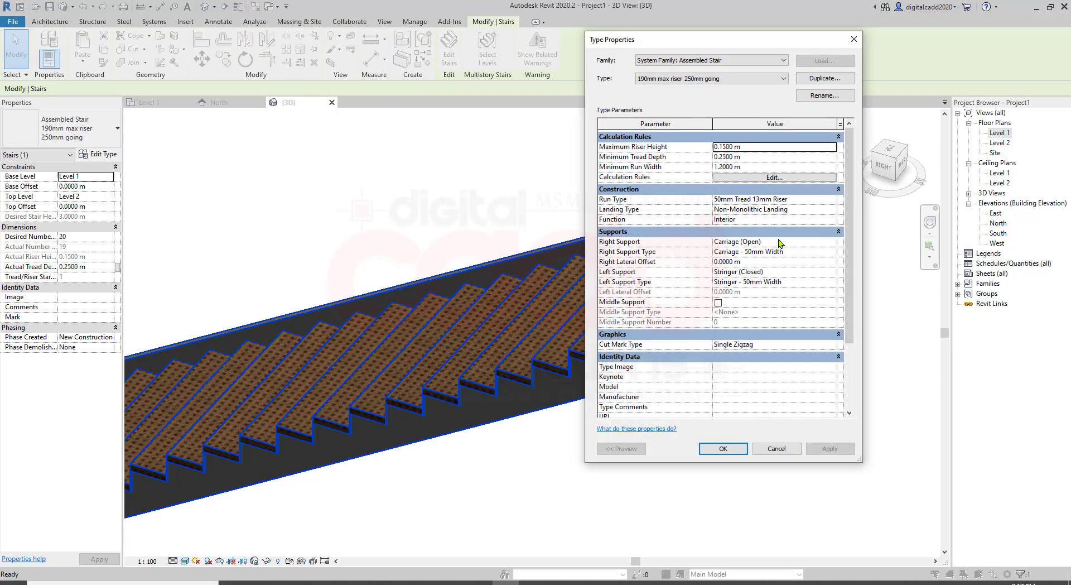
{"action": "left_click", "coordinate": [780, 242]}
{"action": "left_click", "coordinate": [834, 242]}
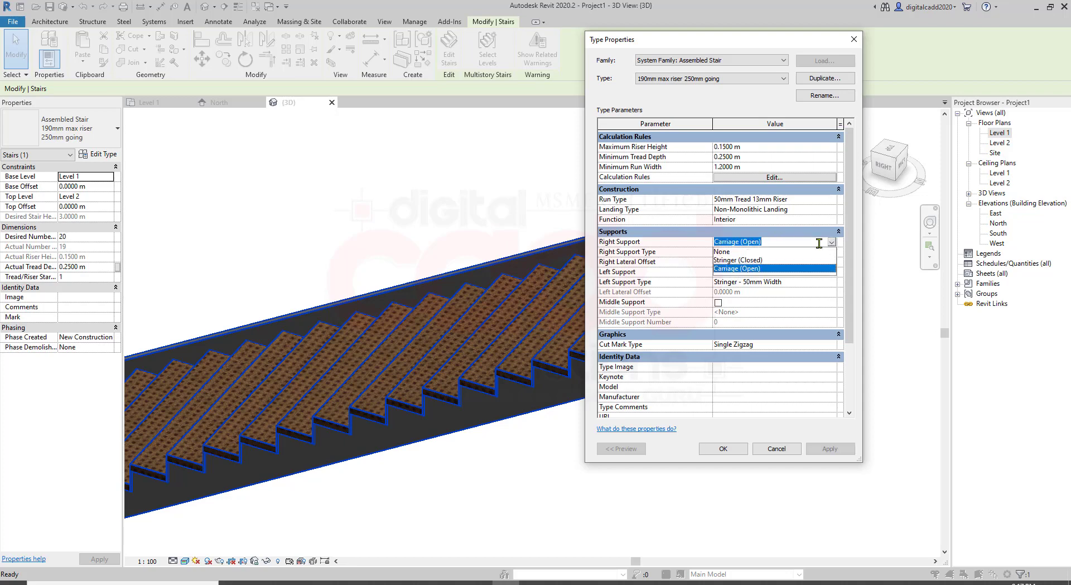
{"action": "left_click", "coordinate": [780, 260]}
{"action": "left_click", "coordinate": [830, 448]}
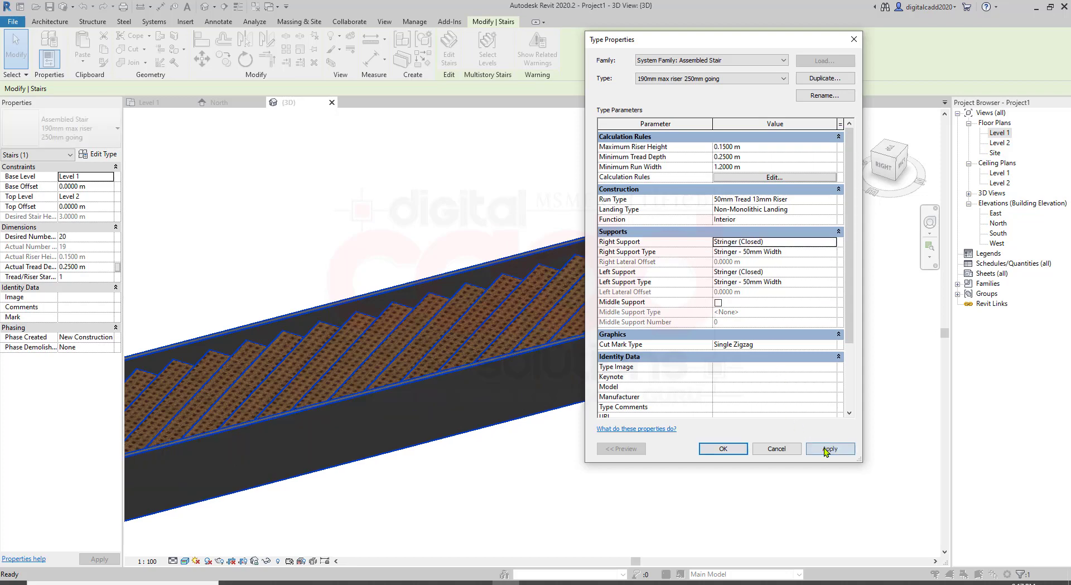
{"action": "left_click", "coordinate": [723, 449]}
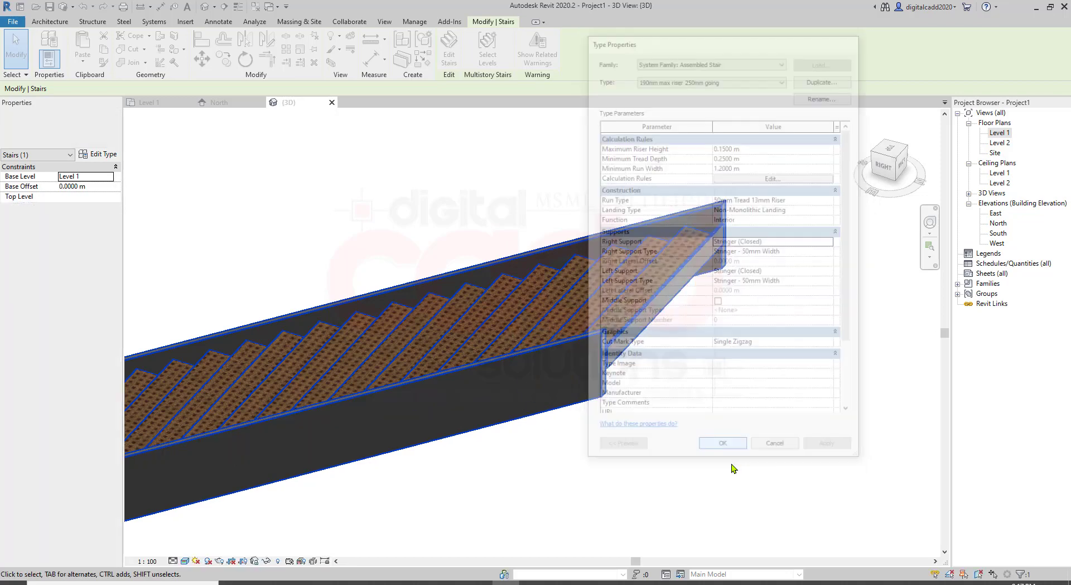
{"action": "left_click", "coordinate": [725, 455]}
{"action": "left_click", "coordinate": [407, 461]}
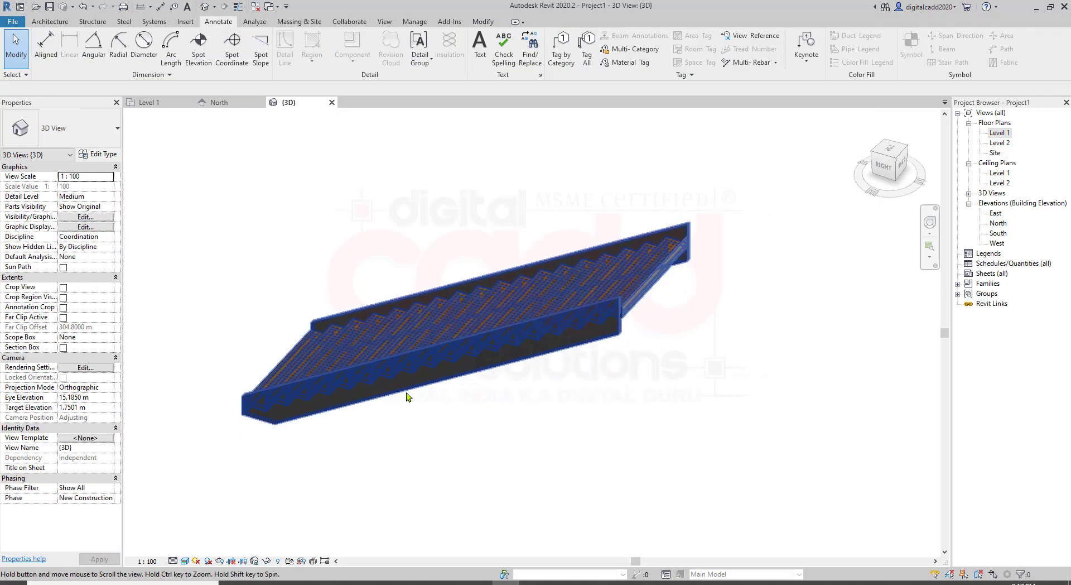
- Frame the stair in the 3D view, select it and reopen its type properties
{"action": "key", "text": "Delete"}
{"action": "key", "text": "ctrl+z"}
{"action": "middle_click_drag", "start_coordinate": [487, 388], "coordinate": [619, 356]}
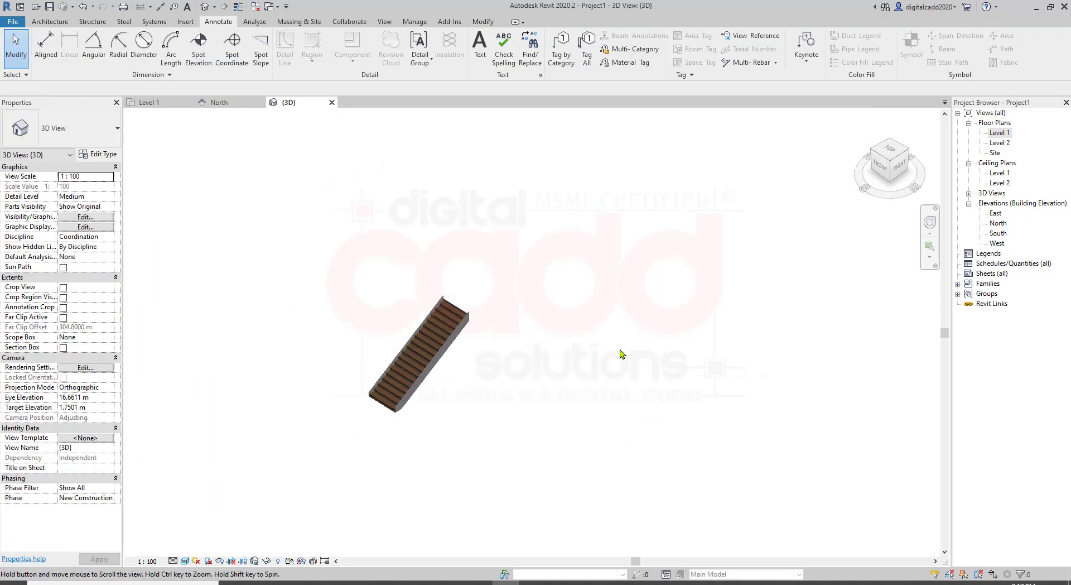
{"action": "scroll", "coordinate": [425, 408], "scroll_direction": "up", "scroll_amount": 3}
{"action": "middle_click_drag", "start_coordinate": [486, 399], "coordinate": [567, 265], "text": "shift"}
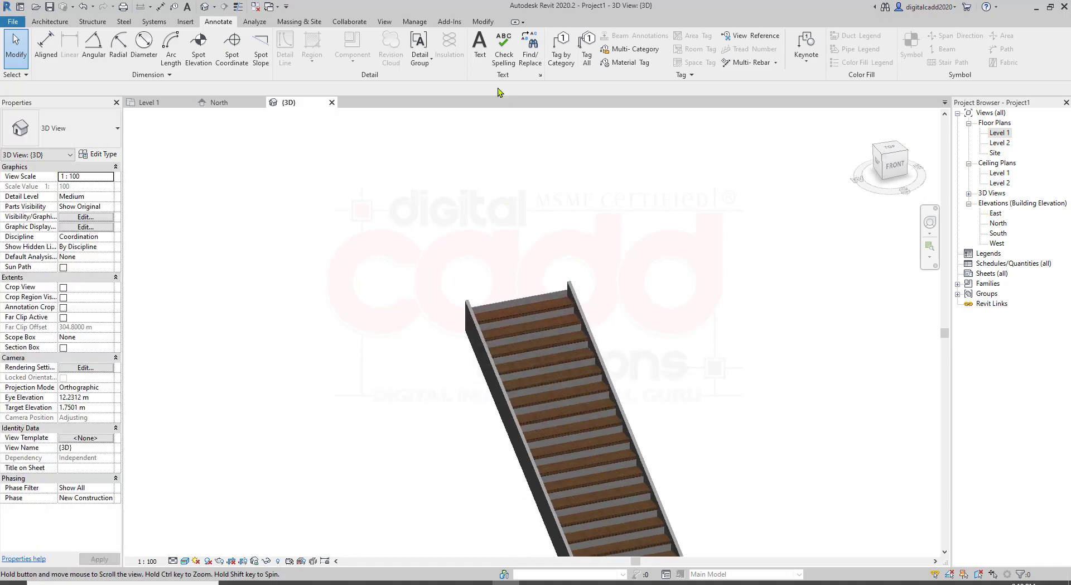
{"action": "scroll", "coordinate": [586, 315], "scroll_direction": "up", "scroll_amount": 2}
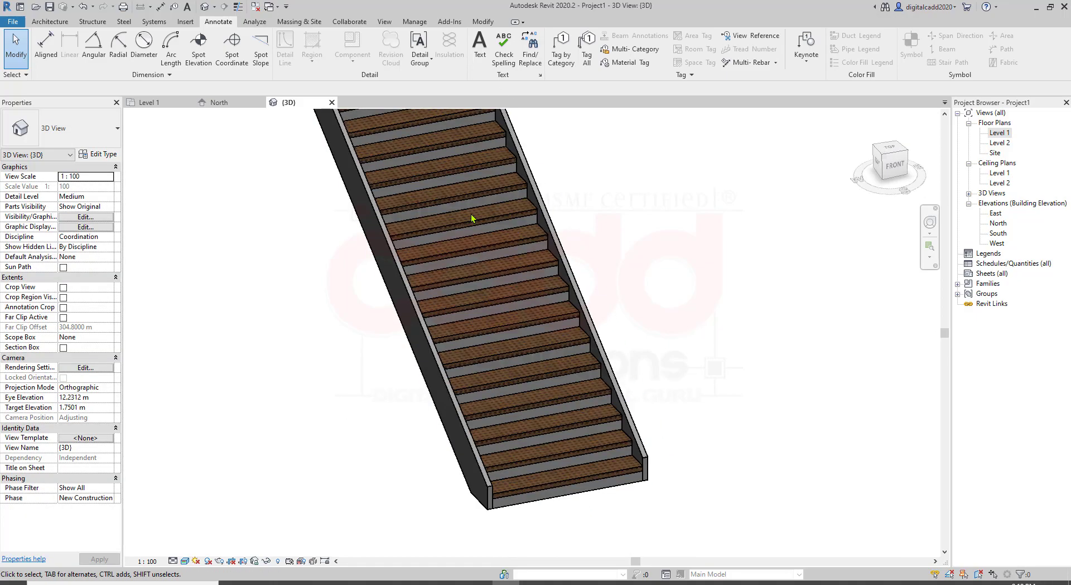
{"action": "middle_click_drag", "start_coordinate": [294, 385], "coordinate": [358, 426]}
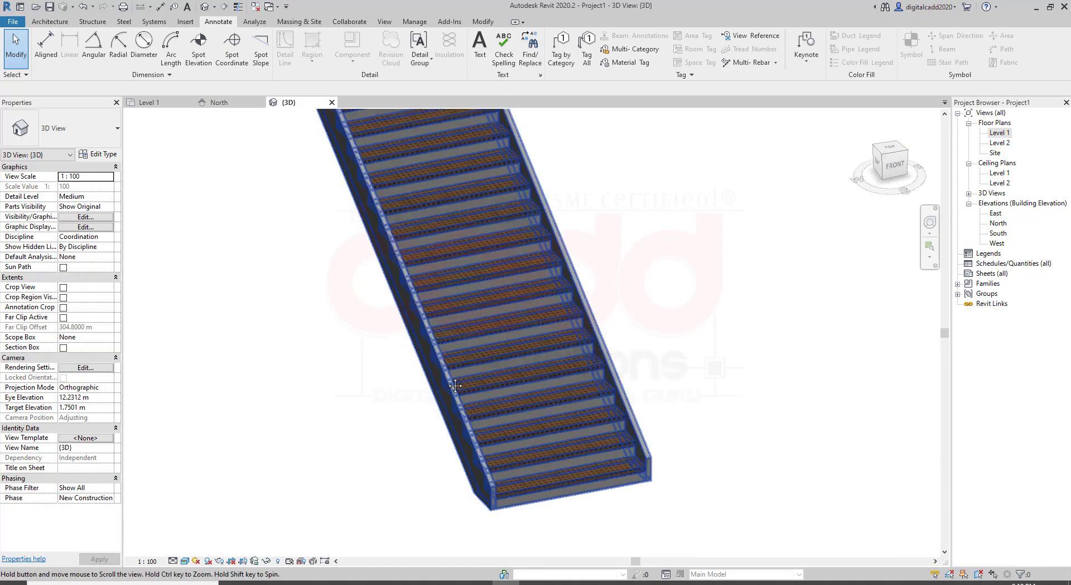
{"action": "middle_click_drag", "start_coordinate": [538, 252], "coordinate": [402, 285]}
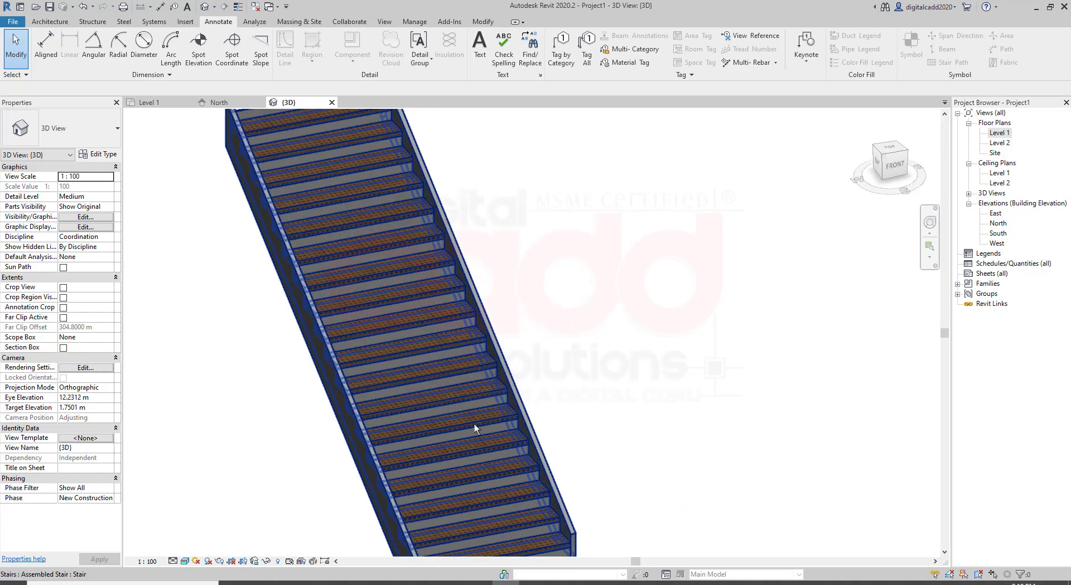
{"action": "mouse_move", "coordinate": [474, 424]}
{"action": "middle_mouse_down", "text": "shift"}
{"action": "mouse_move", "coordinate": [442, 437]}
{"action": "mouse_move", "coordinate": [455, 335]}
{"action": "mouse_move", "coordinate": [516, 386]}
{"action": "mouse_move", "coordinate": [391, 284]}
{"action": "middle_mouse_up", "text": "shift"}
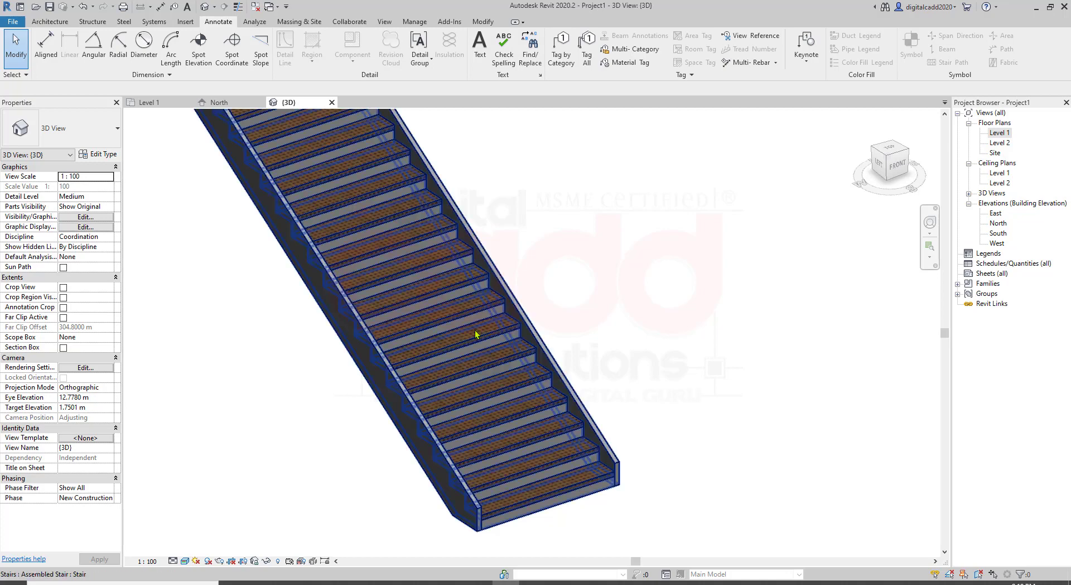
{"action": "left_click", "coordinate": [481, 368]}
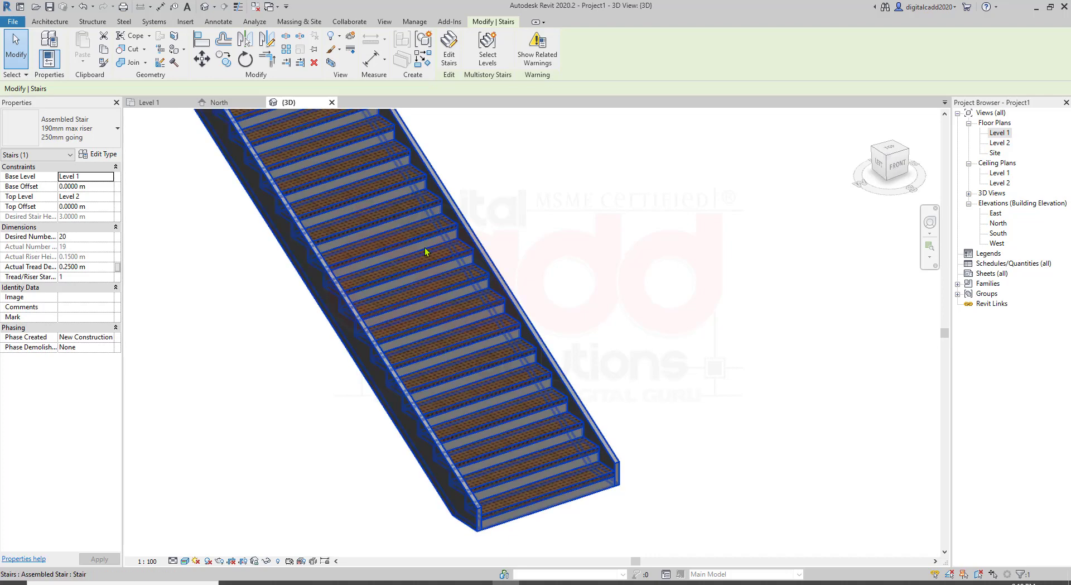
{"action": "left_click", "coordinate": [102, 154]}
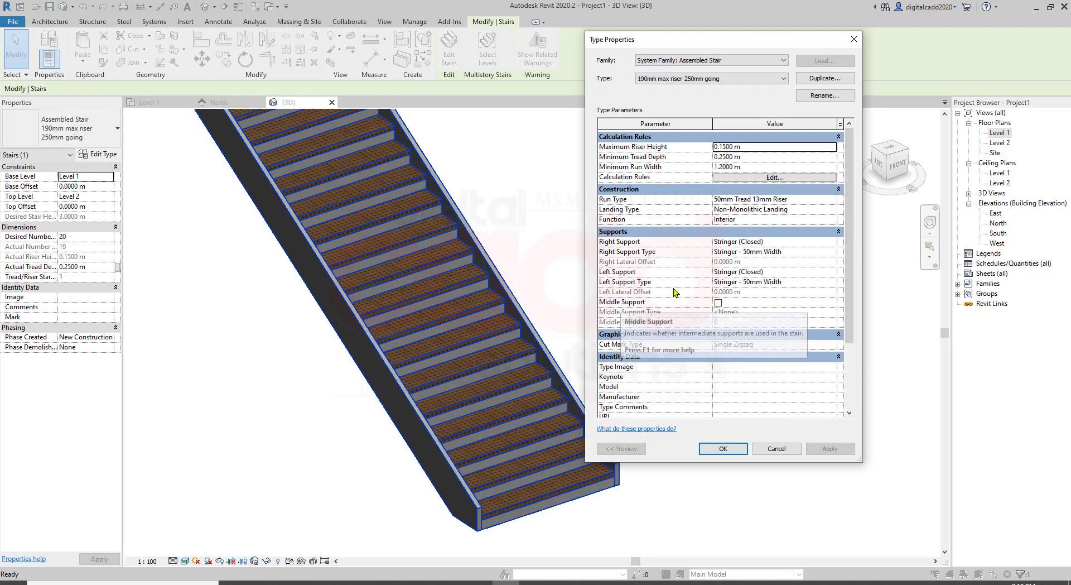
- Set Right Support and Left Support both to None and apply the change
{"action": "left_click", "coordinate": [773, 243]}
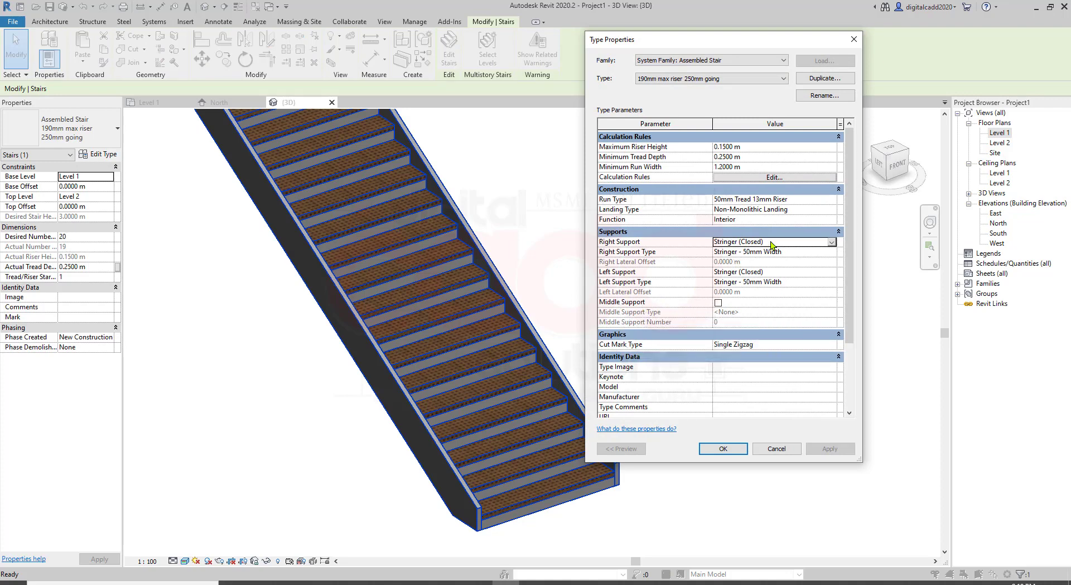
{"action": "left_click", "coordinate": [831, 242]}
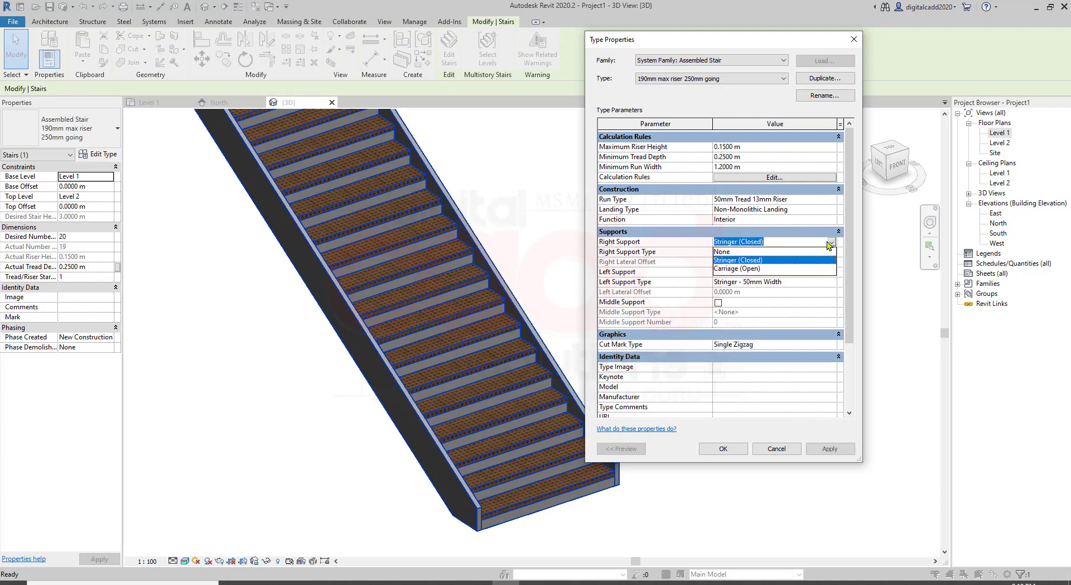
{"action": "left_click", "coordinate": [736, 252]}
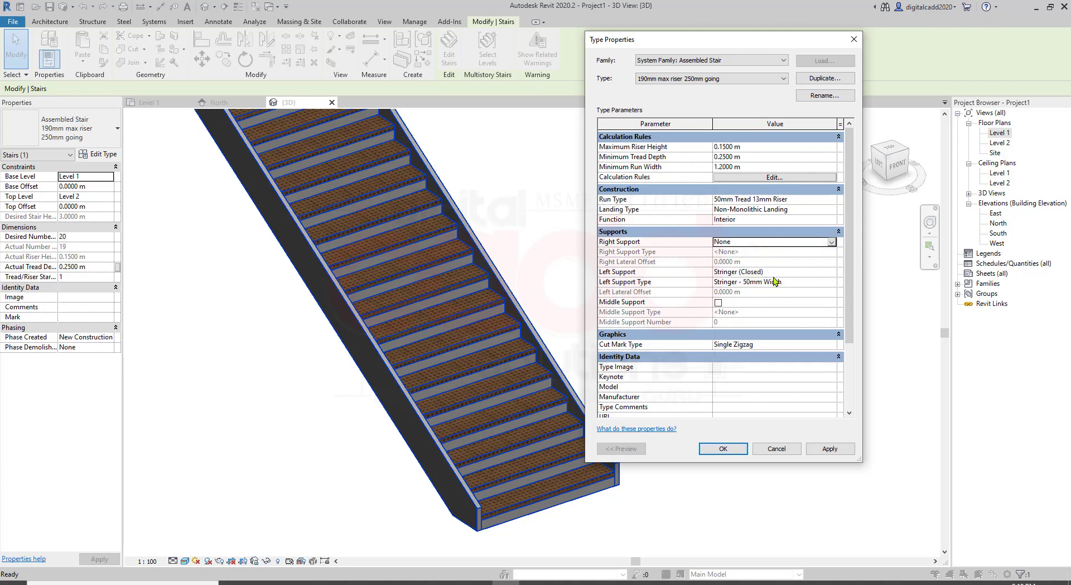
{"action": "left_click", "coordinate": [777, 272]}
{"action": "left_click", "coordinate": [832, 273]}
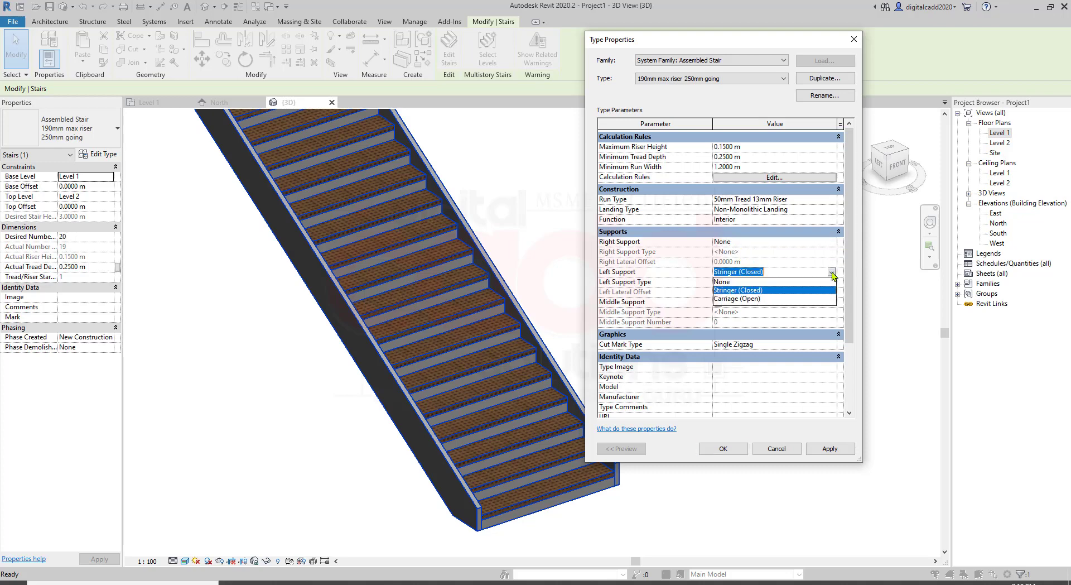
{"action": "left_click", "coordinate": [771, 281]}
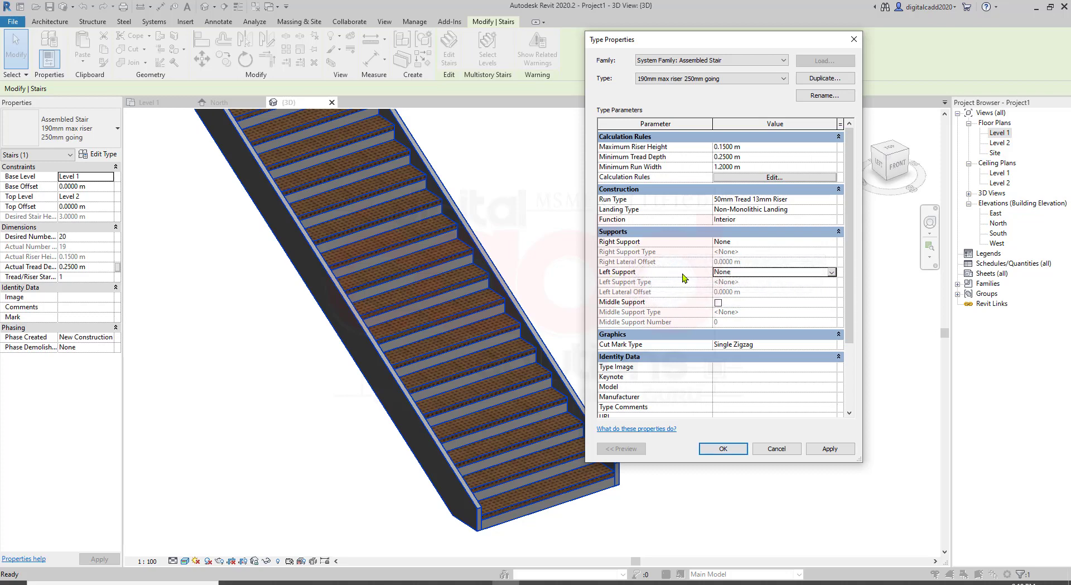
{"action": "left_click", "coordinate": [839, 449]}
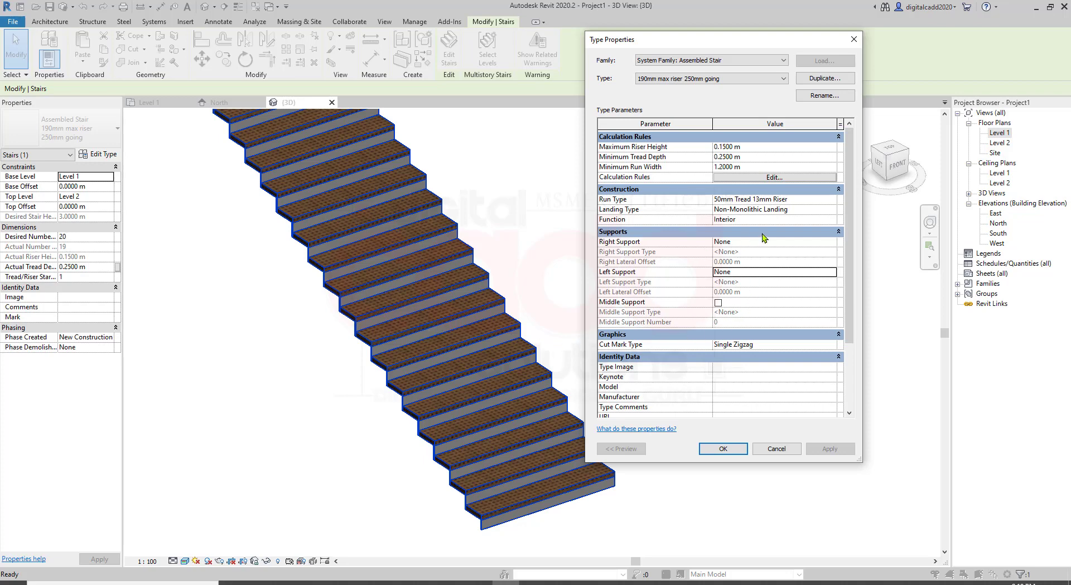
{"action": "left_click", "coordinate": [792, 199]}
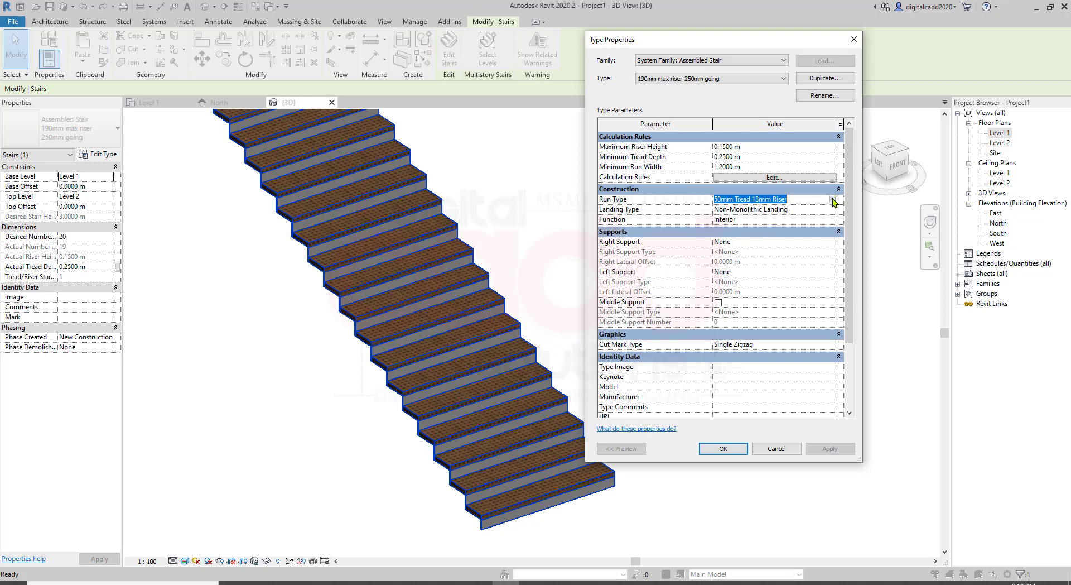
- Uncheck Riser in the 50mm Tread 13mm Riser run type, comparing previews, and confirm
{"action": "left_click", "coordinate": [831, 200]}
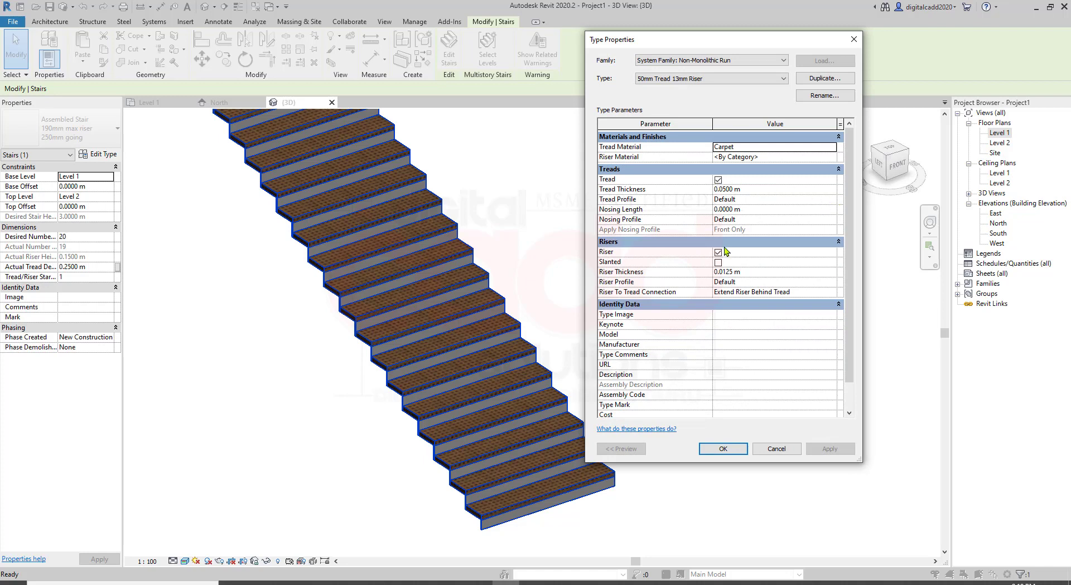
{"action": "left_click", "coordinate": [718, 252]}
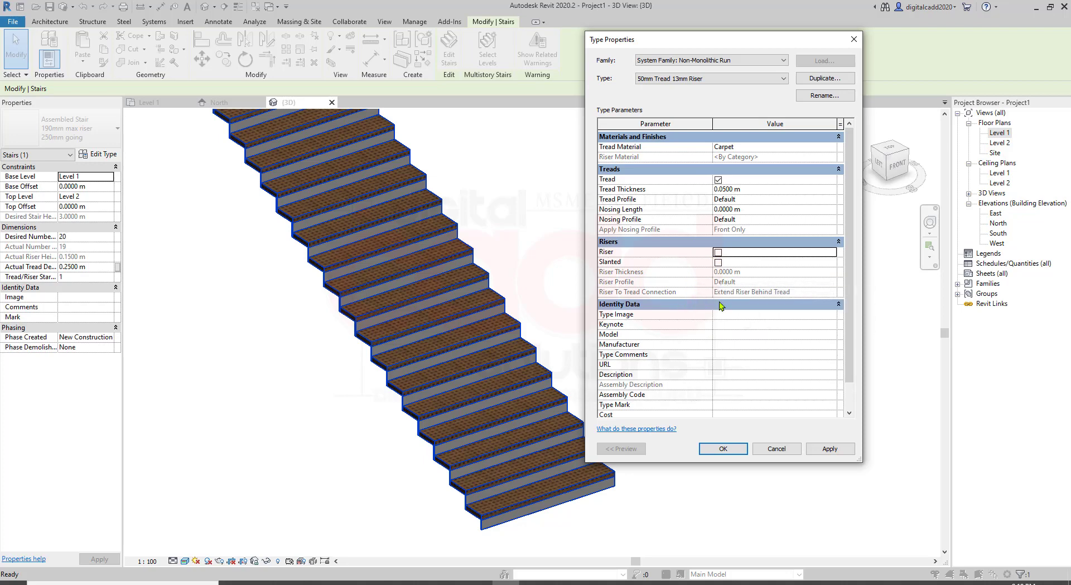
{"action": "left_click", "coordinate": [834, 453]}
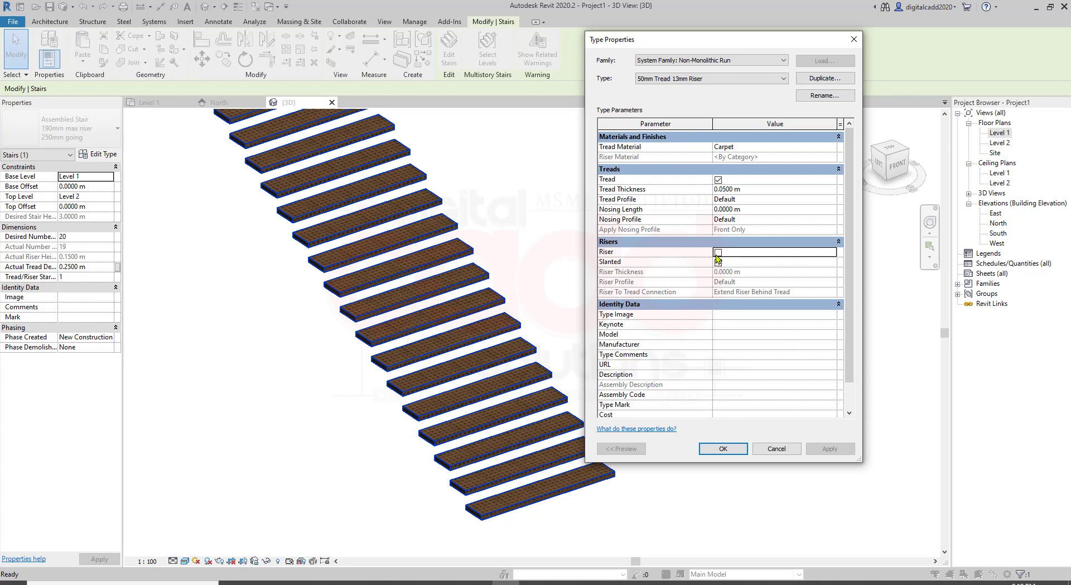
{"action": "left_click", "coordinate": [718, 253]}
{"action": "left_click", "coordinate": [826, 448]}
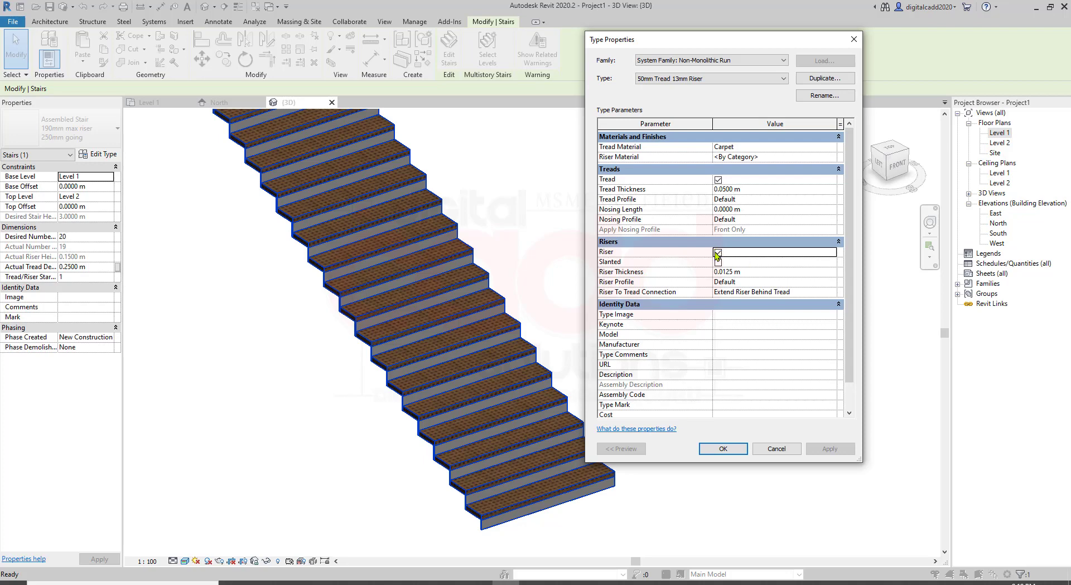
{"action": "left_click", "coordinate": [718, 252]}
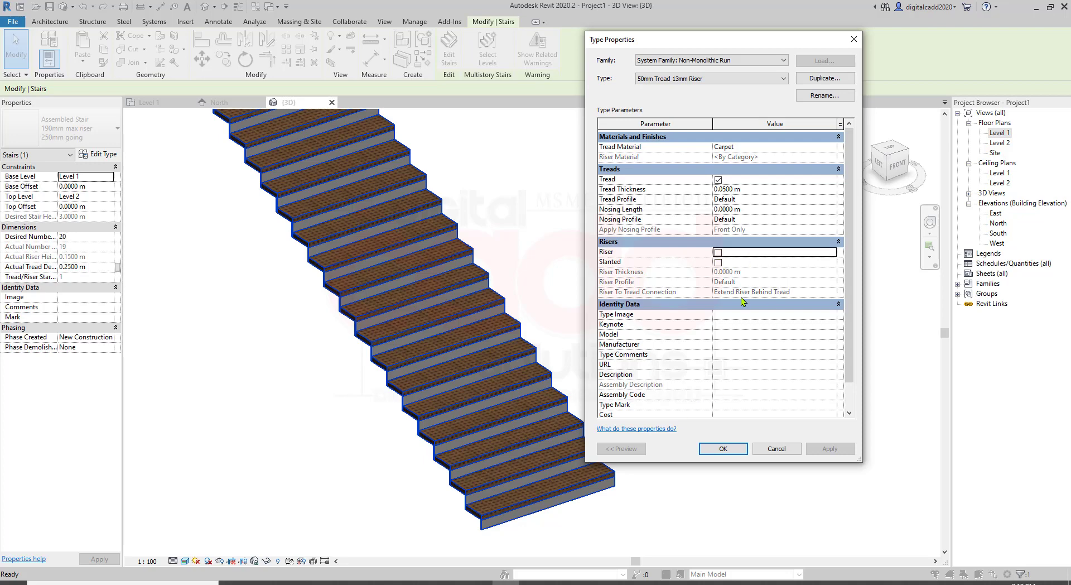
{"action": "left_click", "coordinate": [733, 452]}
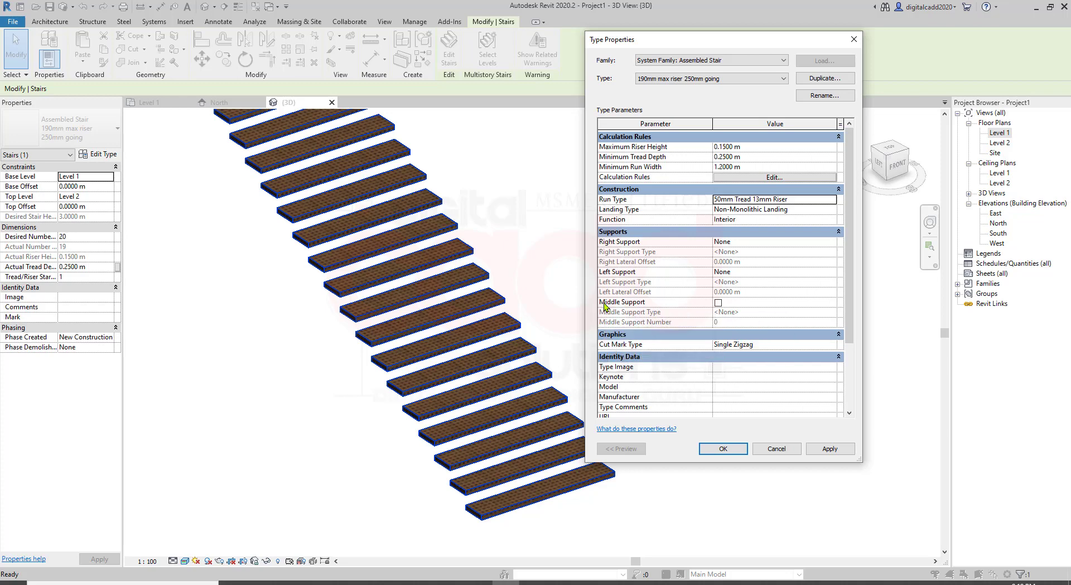
- Enable Middle Support as one Carriage - 50mm Width, apply, and close Type Properties
{"action": "left_click_drag", "start_coordinate": [585, 291], "coordinate": [869, 310]}
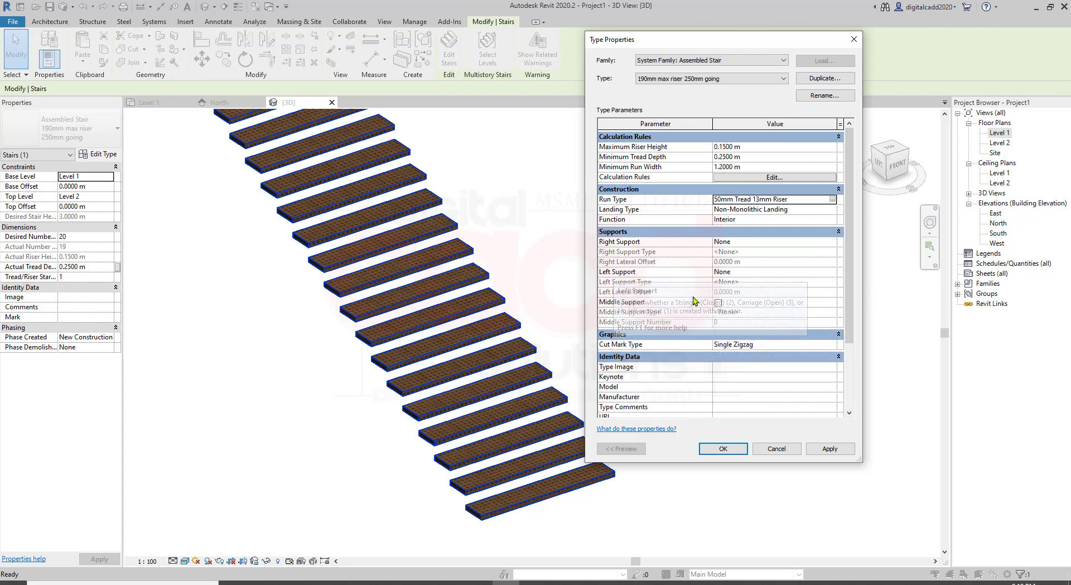
{"action": "left_click_drag", "start_coordinate": [588, 230], "coordinate": [760, 244]}
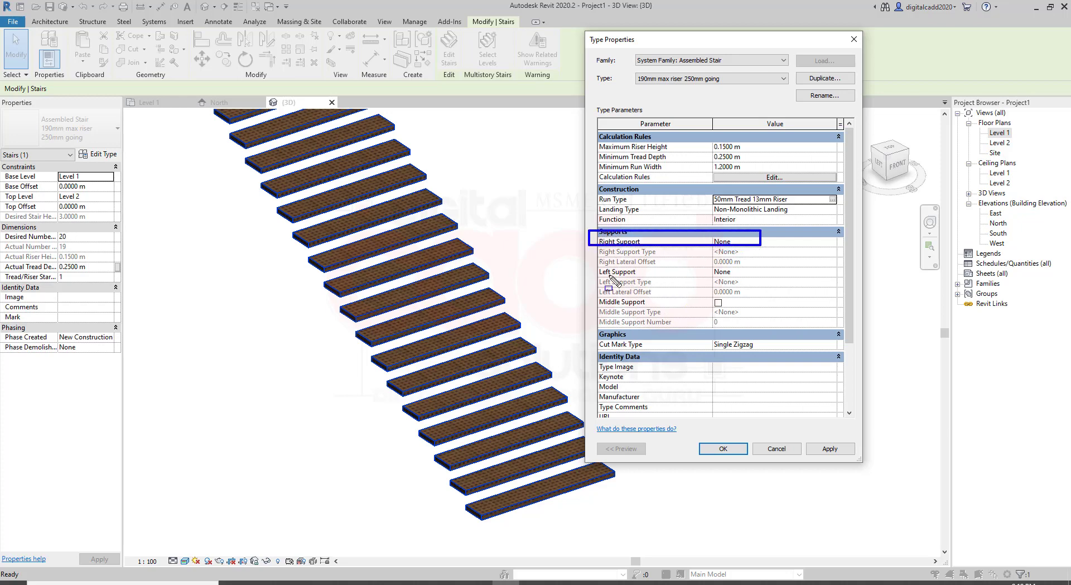
{"action": "left_click_drag", "start_coordinate": [589, 263], "coordinate": [761, 277]}
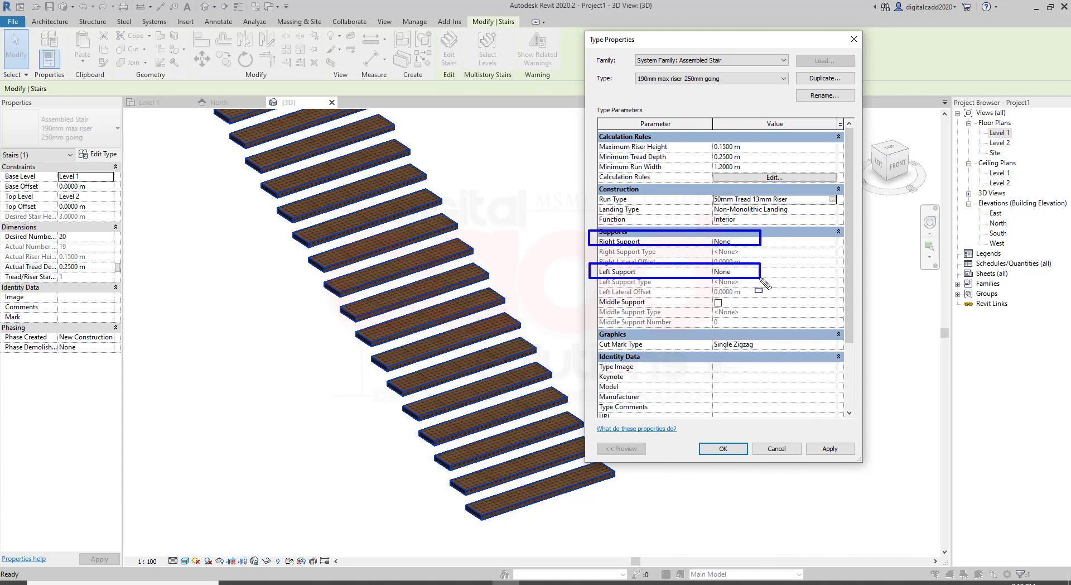
{"action": "left_click_drag", "start_coordinate": [593, 292], "coordinate": [769, 304]}
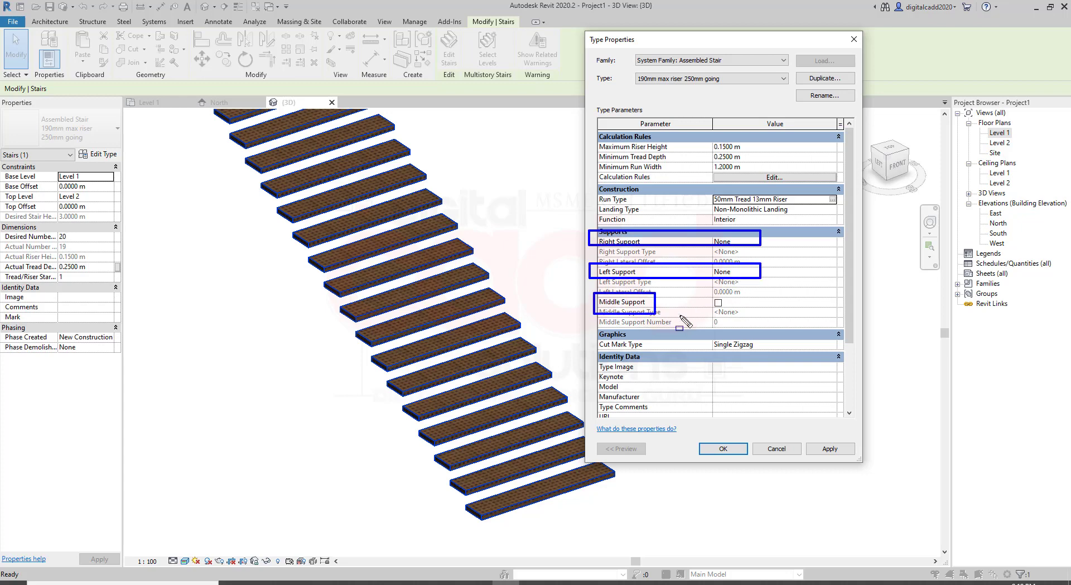
{"action": "key", "text": "Escape"}
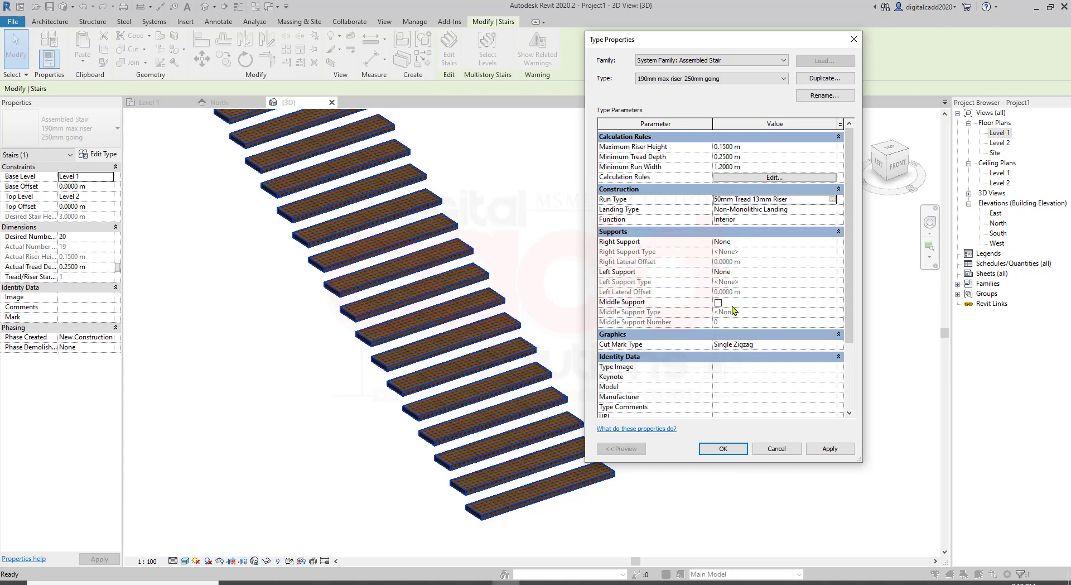
{"action": "left_click", "coordinate": [719, 304]}
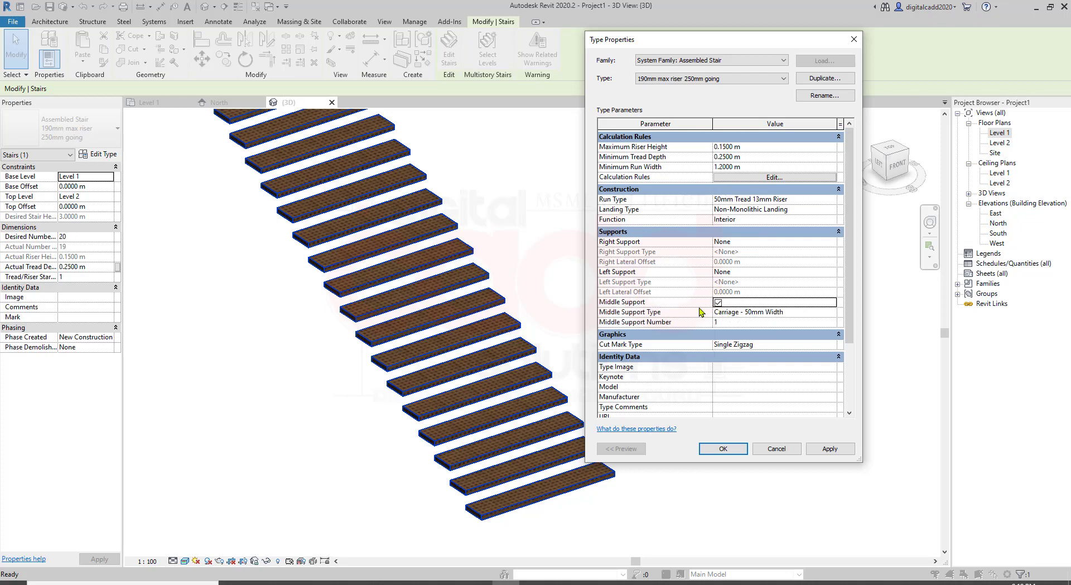
{"action": "left_click", "coordinate": [829, 449]}
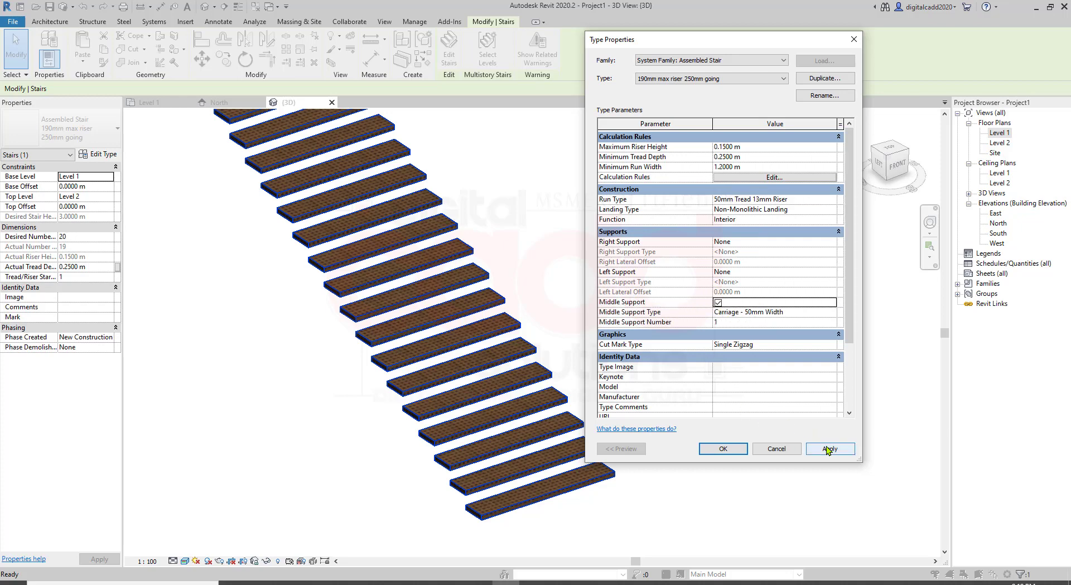
{"action": "left_click", "coordinate": [462, 341]}
{"action": "left_click", "coordinate": [718, 450]}
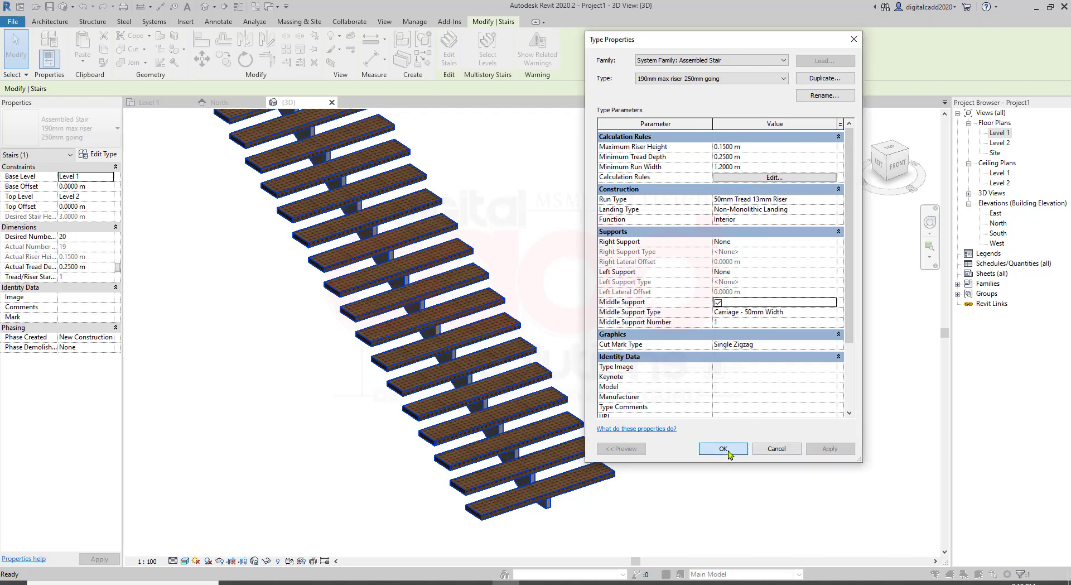
{"action": "left_click", "coordinate": [596, 258]}
{"action": "scroll", "coordinate": [596, 258], "scroll_direction": "down", "scroll_amount": 2}
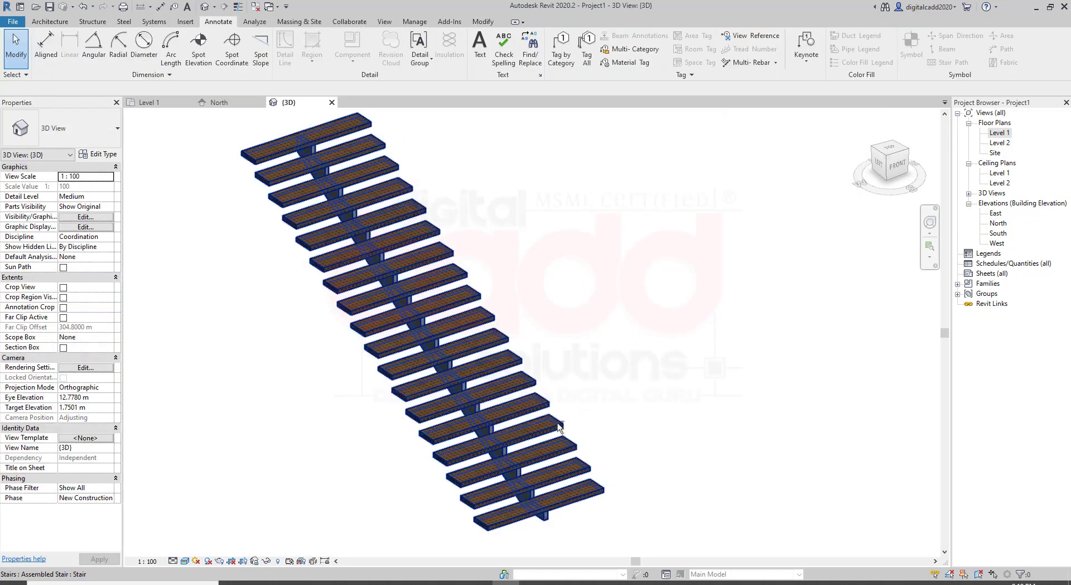
{"action": "mouse_move", "coordinate": [555, 426]}
{"action": "middle_mouse_down", "text": "shift"}
{"action": "mouse_move", "coordinate": [711, 308]}
{"action": "mouse_move", "coordinate": [487, 346]}
{"action": "mouse_move", "coordinate": [575, 268]}
{"action": "mouse_move", "coordinate": [580, 387]}
{"action": "mouse_move", "coordinate": [712, 292]}
{"action": "mouse_move", "coordinate": [629, 282]}
{"action": "middle_mouse_up", "text": "shift"}
{"action": "scroll", "coordinate": [558, 324], "scroll_direction": "down", "scroll_amount": 3}
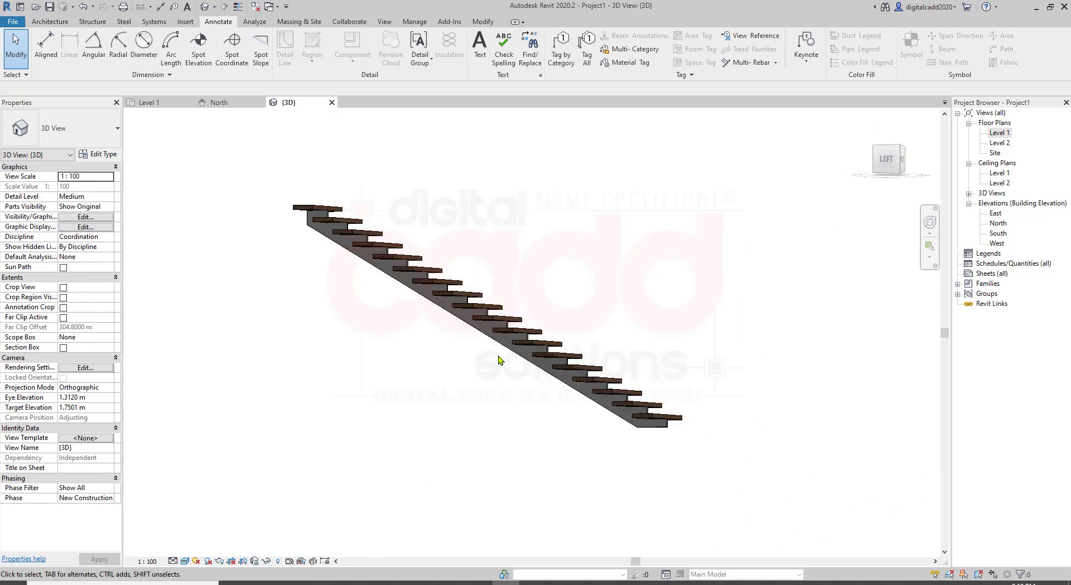
{"action": "scroll", "coordinate": [564, 303], "scroll_direction": "up", "scroll_amount": 3}
{"action": "scroll", "coordinate": [557, 310], "scroll_direction": "up", "scroll_amount": 2}
{"action": "scroll", "coordinate": [443, 388], "scroll_direction": "up", "scroll_amount": 1}
{"action": "mouse_move", "coordinate": [444, 388]}
{"action": "middle_mouse_down", "text": "shift"}
{"action": "mouse_move", "coordinate": [497, 339]}
{"action": "mouse_move", "coordinate": [521, 292]}
{"action": "middle_mouse_up", "text": "shift"}
{"action": "scroll", "coordinate": [521, 292], "scroll_direction": "down", "scroll_amount": 3}
{"action": "scroll", "coordinate": [758, 210], "scroll_direction": "up", "scroll_amount": 4}
{"action": "scroll", "coordinate": [580, 358], "scroll_direction": "down", "scroll_amount": 2}
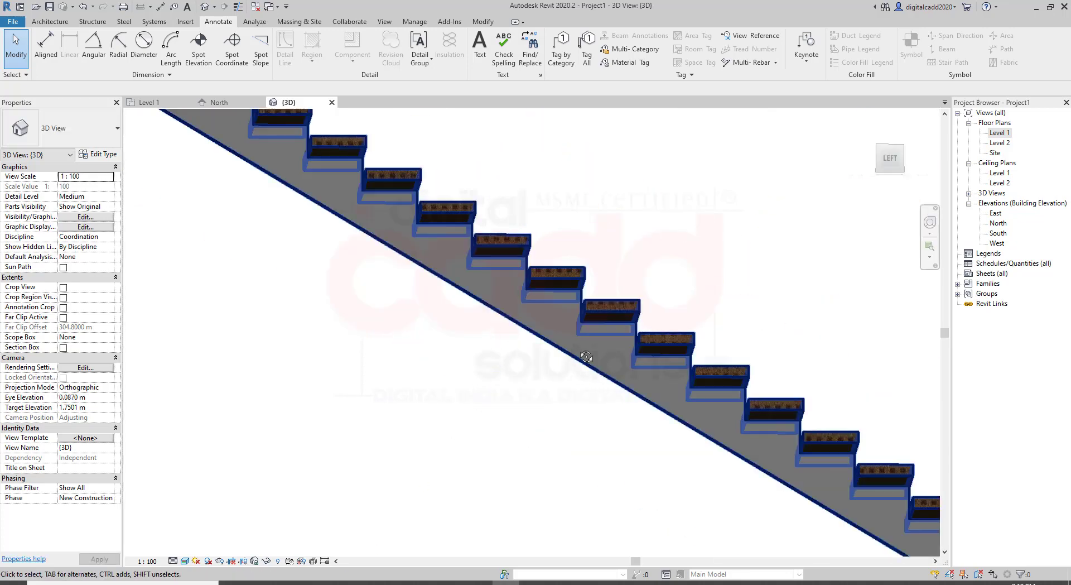
{"action": "mouse_move", "coordinate": [581, 359]}
{"action": "middle_mouse_down", "text": "shift"}
{"action": "mouse_move", "coordinate": [677, 354]}
{"action": "mouse_move", "coordinate": [156, 452]}
{"action": "mouse_move", "coordinate": [413, 308]}
{"action": "middle_mouse_up", "text": "shift"}
{"action": "key", "text": "z"}
{"action": "key", "text": "f"}
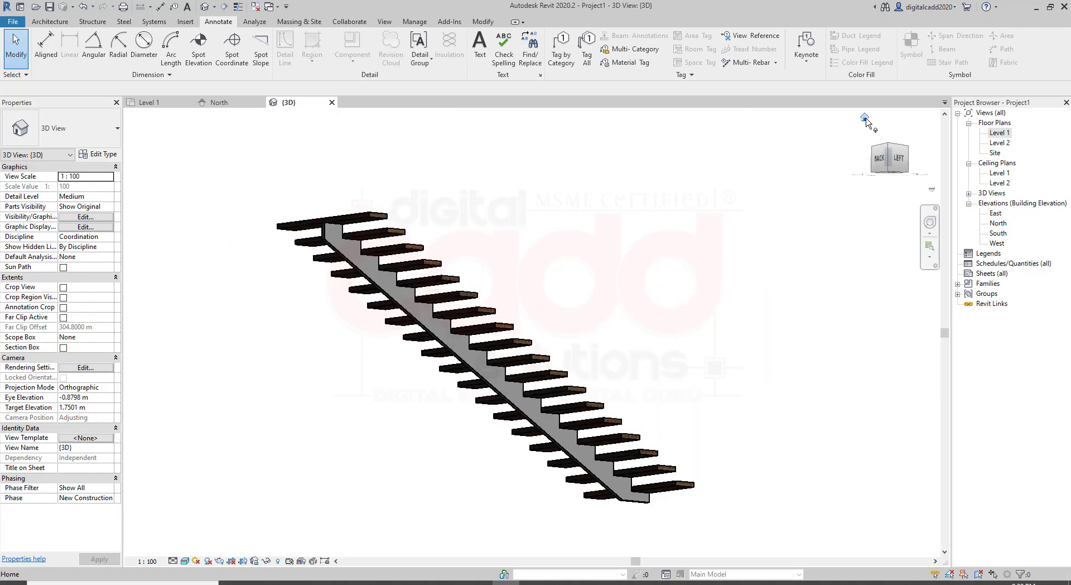
{"action": "left_click", "coordinate": [864, 117]}
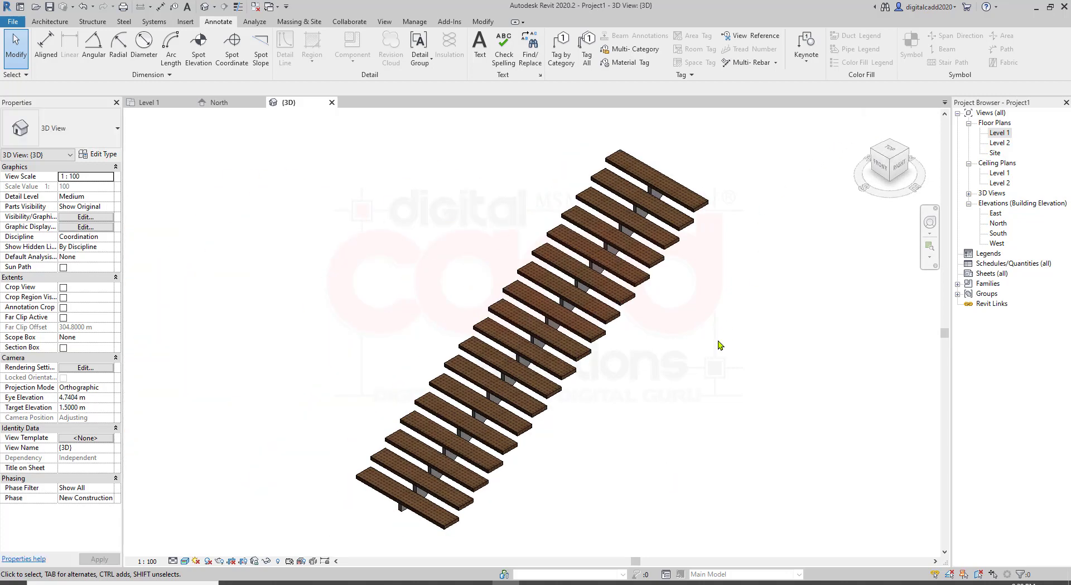
{"action": "middle_click_drag", "start_coordinate": [722, 345], "coordinate": [677, 354]}
{"action": "left_click", "coordinate": [577, 296]}
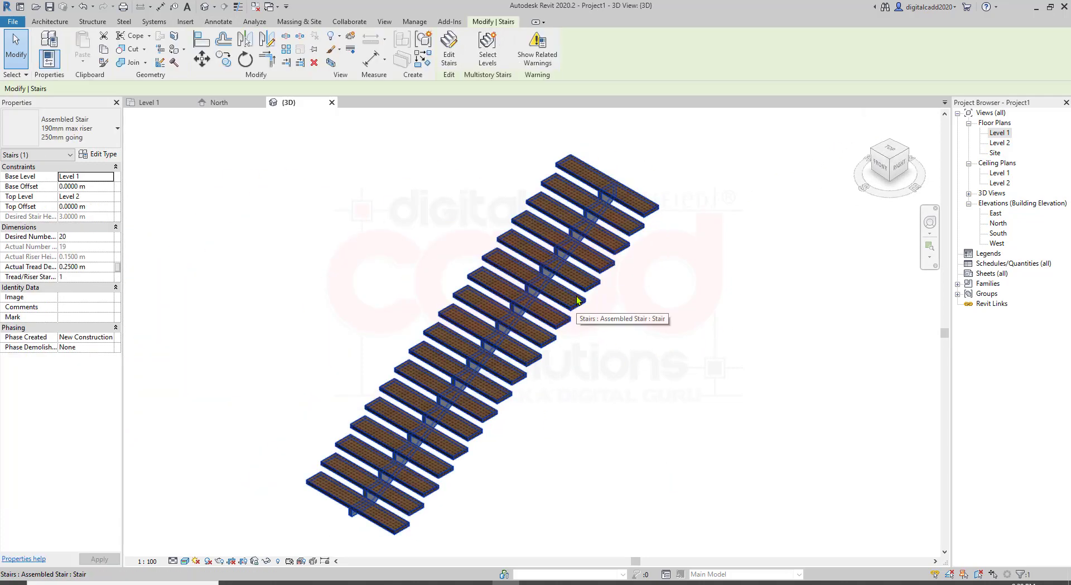
- Open the middle carriage type from the stair's type properties and set its width to 0.1 m
{"action": "left_click", "coordinate": [97, 154]}
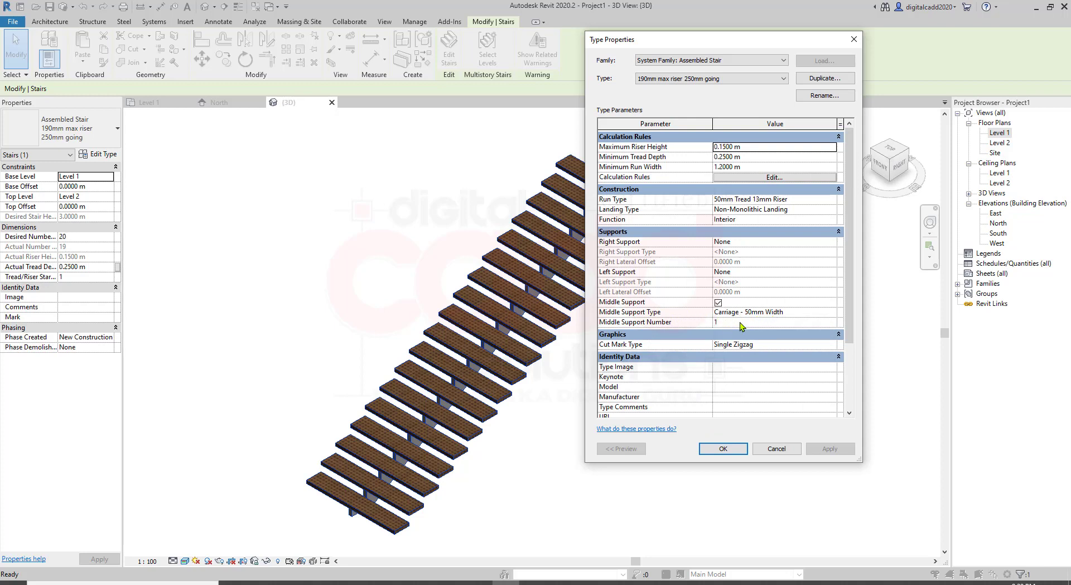
{"action": "left_click", "coordinate": [781, 316]}
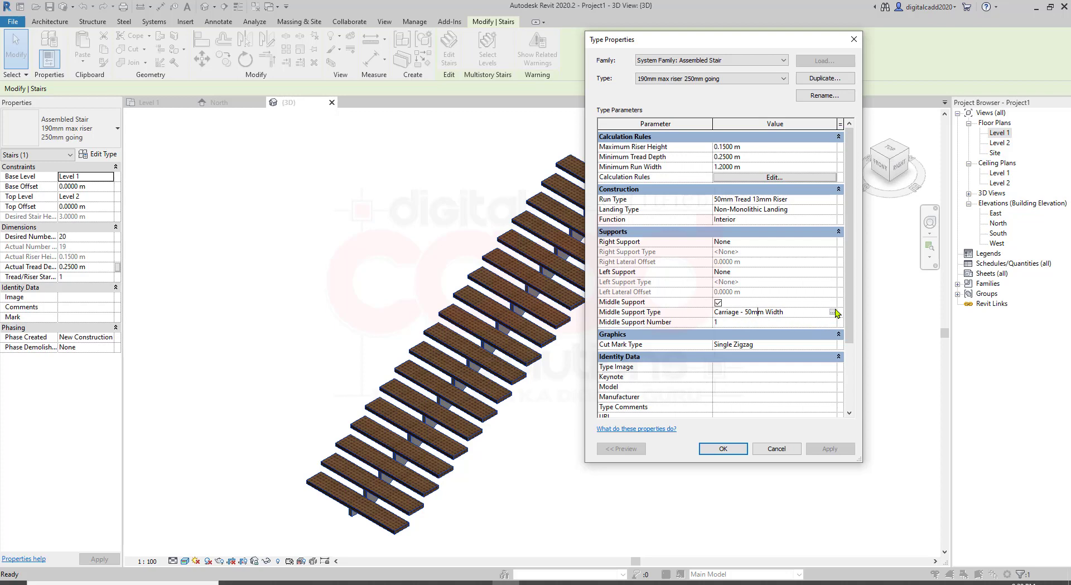
{"action": "left_click", "coordinate": [833, 312]}
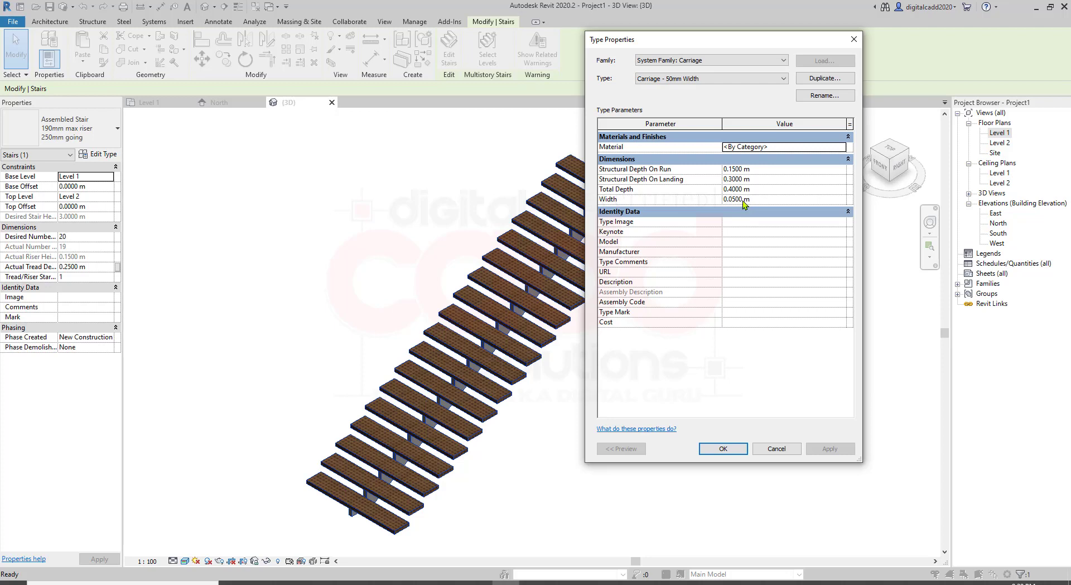
{"action": "left_click", "coordinate": [744, 200]}
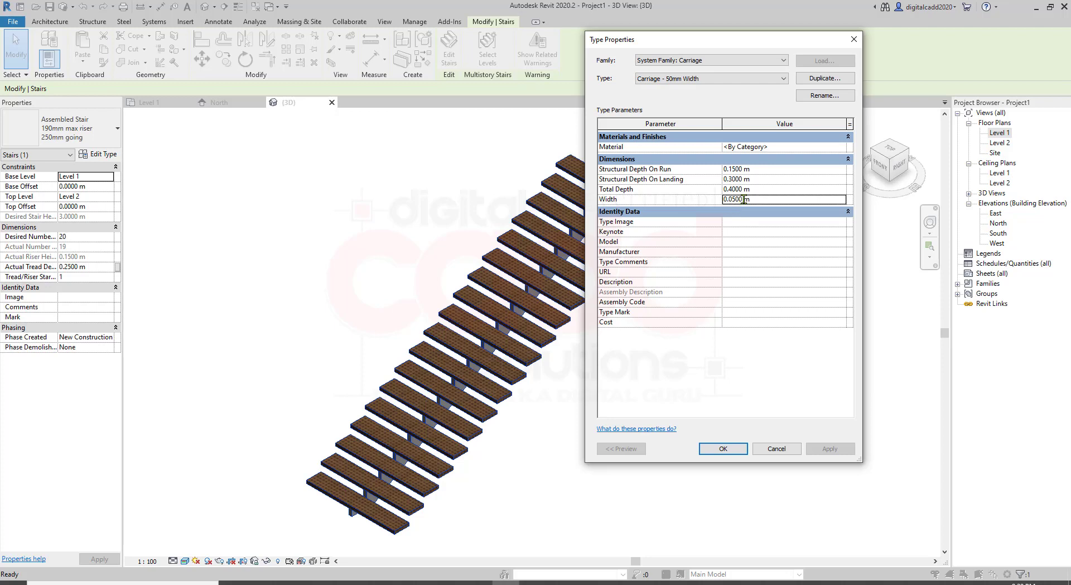
{"action": "left_click_drag", "start_coordinate": [740, 198], "coordinate": [733, 200]}
{"action": "key", "text": "BackSpace"}
{"action": "type", "text": "1"}
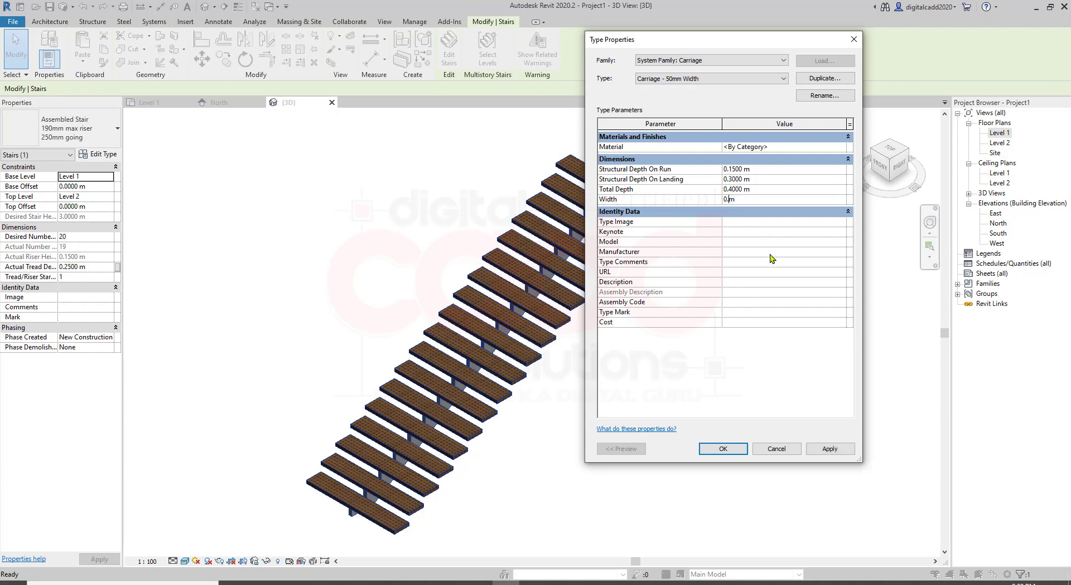
{"action": "left_click", "coordinate": [822, 446]}
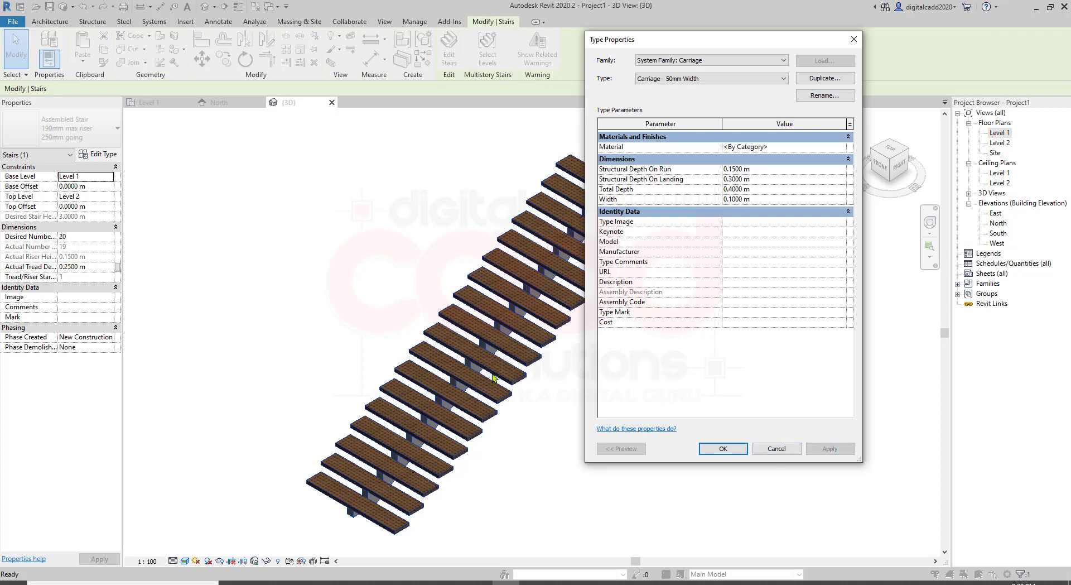
- Change the middle carriage width to 0.2000 m, apply it, and return to the stair type
{"action": "left_click", "coordinate": [756, 199]}
{"action": "left_click", "coordinate": [747, 199]}
{"action": "left_click_drag", "start_coordinate": [747, 199], "coordinate": [735, 199]}
{"action": "key", "text": "BackSpace"}
{"action": "key", "text": "BackSpace"}
{"action": "type", "text": "0.2"}
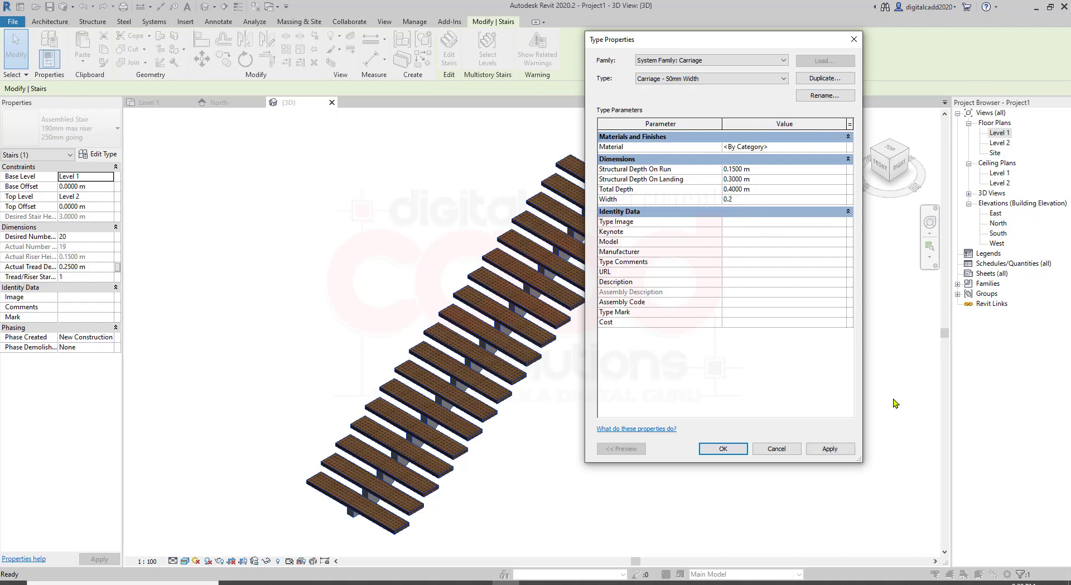
{"action": "left_click", "coordinate": [829, 449]}
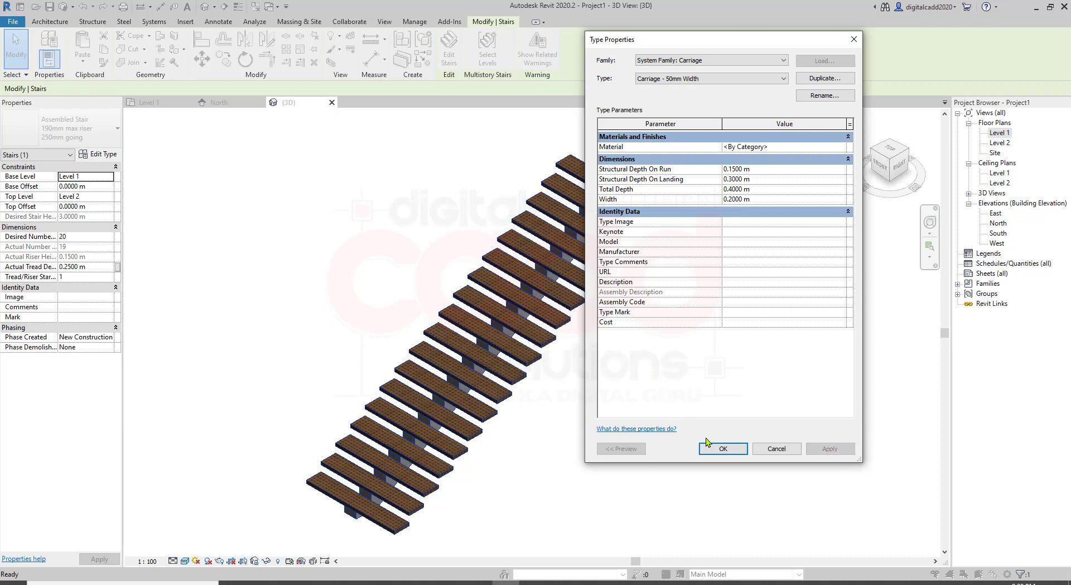
{"action": "left_click", "coordinate": [718, 449]}
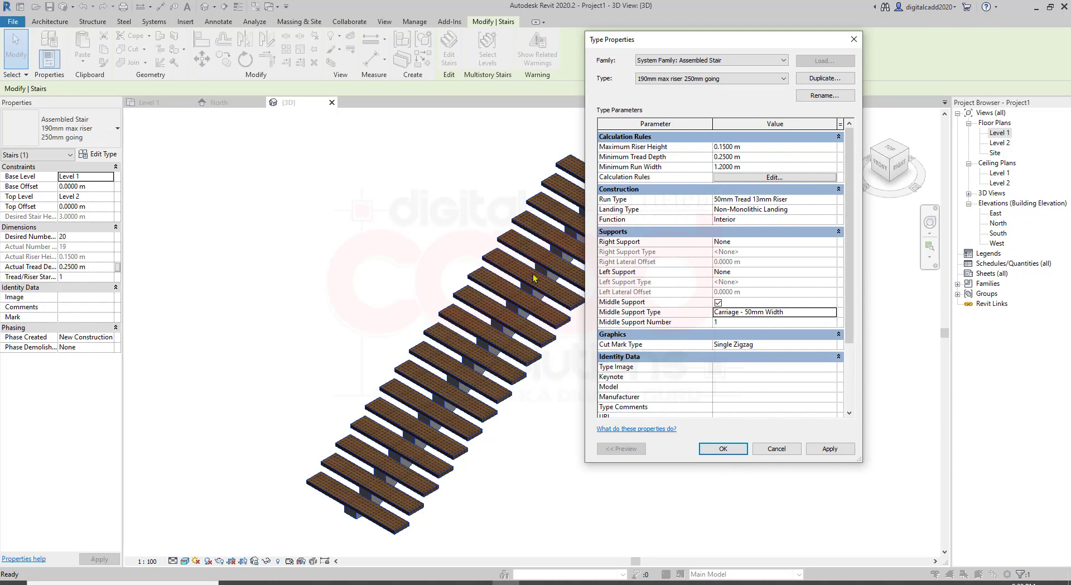
- Set the stair's Middle Support Number to 2, accept the type properties, and reselect the stair
{"action": "left_click", "coordinate": [730, 323]}
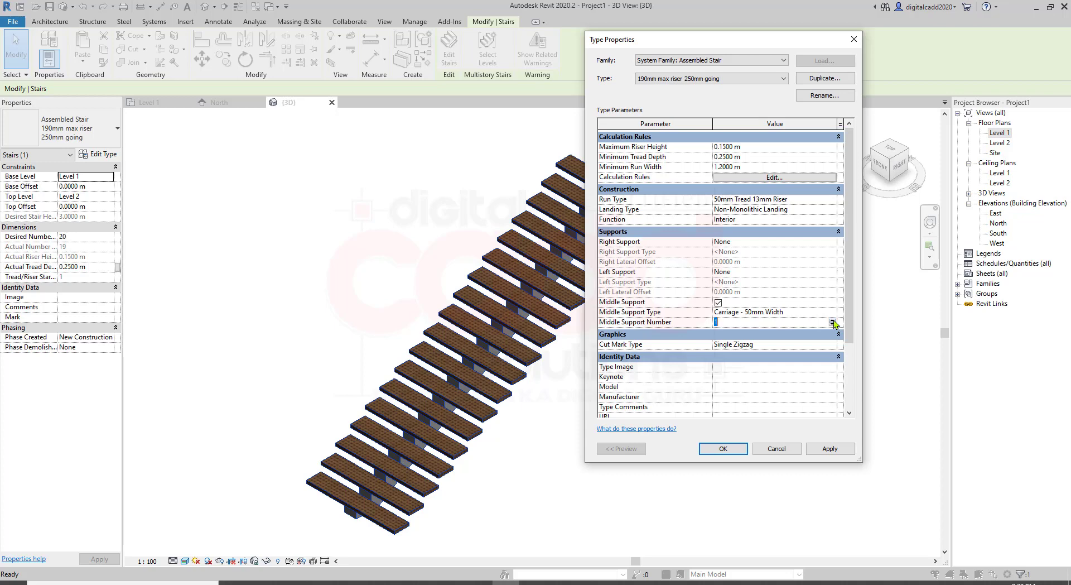
{"action": "left_click", "coordinate": [830, 448]}
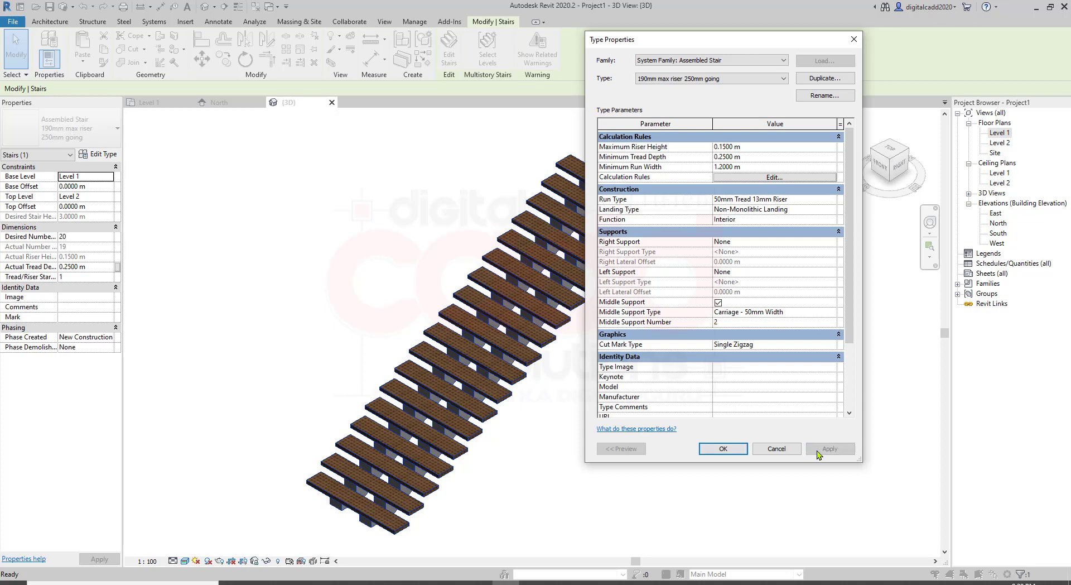
{"action": "left_click", "coordinate": [723, 448]}
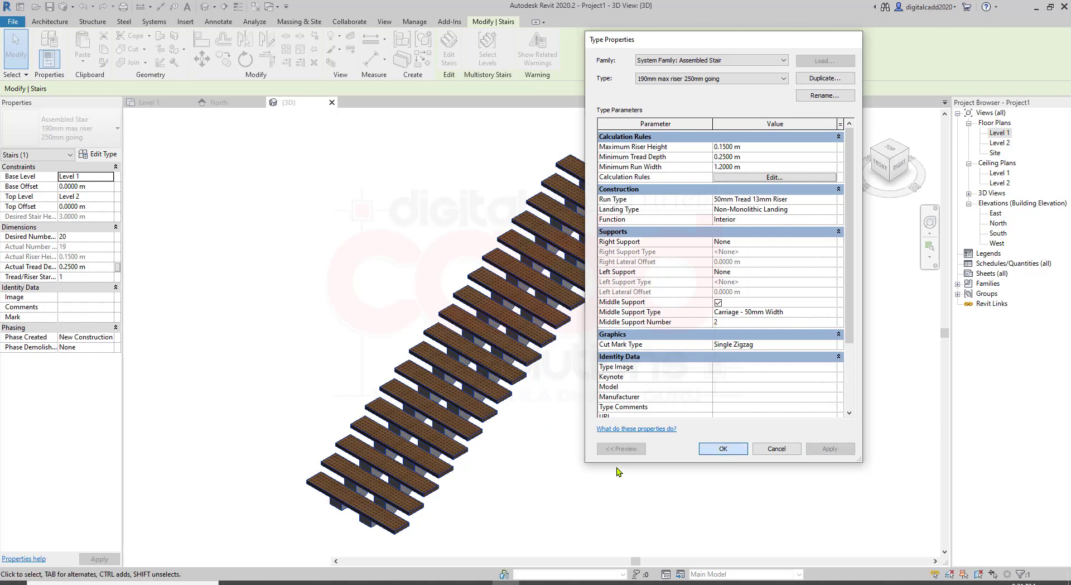
{"action": "left_click", "coordinate": [593, 454]}
{"action": "mouse_move", "coordinate": [532, 429]}
{"action": "middle_mouse_down"}
{"action": "mouse_move", "coordinate": [470, 417]}
{"action": "mouse_move", "coordinate": [895, 117]}
{"action": "mouse_move", "coordinate": [732, 334]}
{"action": "mouse_move", "coordinate": [728, 316]}
{"action": "mouse_move", "coordinate": [526, 389]}
{"action": "mouse_move", "coordinate": [278, 532]}
{"action": "mouse_move", "coordinate": [393, 471]}
{"action": "mouse_move", "coordinate": [535, 424]}
{"action": "mouse_move", "coordinate": [517, 426]}
{"action": "mouse_move", "coordinate": [521, 397]}
{"action": "mouse_move", "coordinate": [448, 319]}
{"action": "middle_mouse_up"}
{"action": "left_click", "coordinate": [448, 318]}
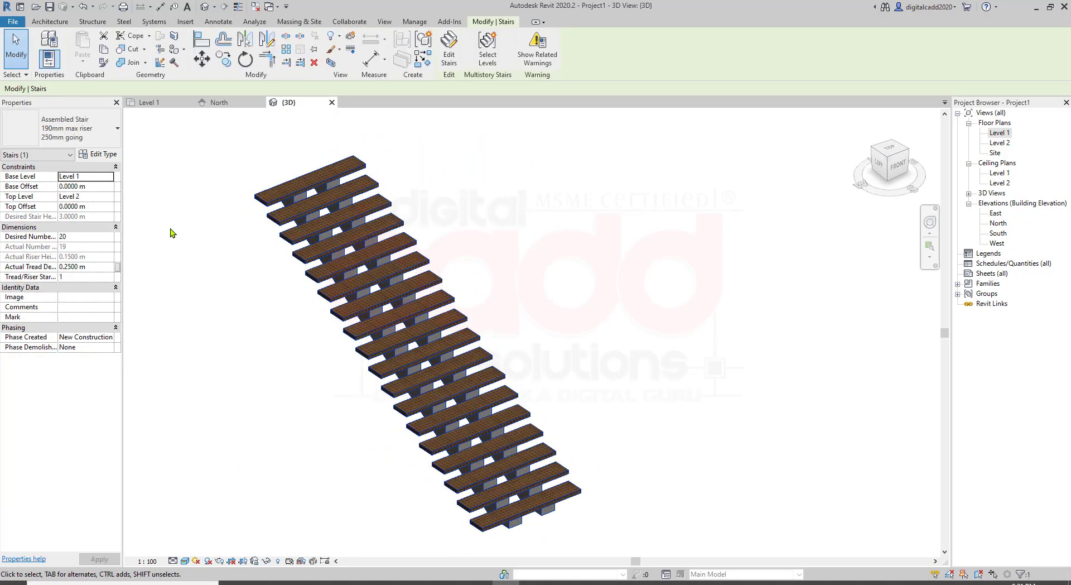
- Reduce the middle carriage type's width back to 0.1 m
{"action": "left_click", "coordinate": [114, 157]}
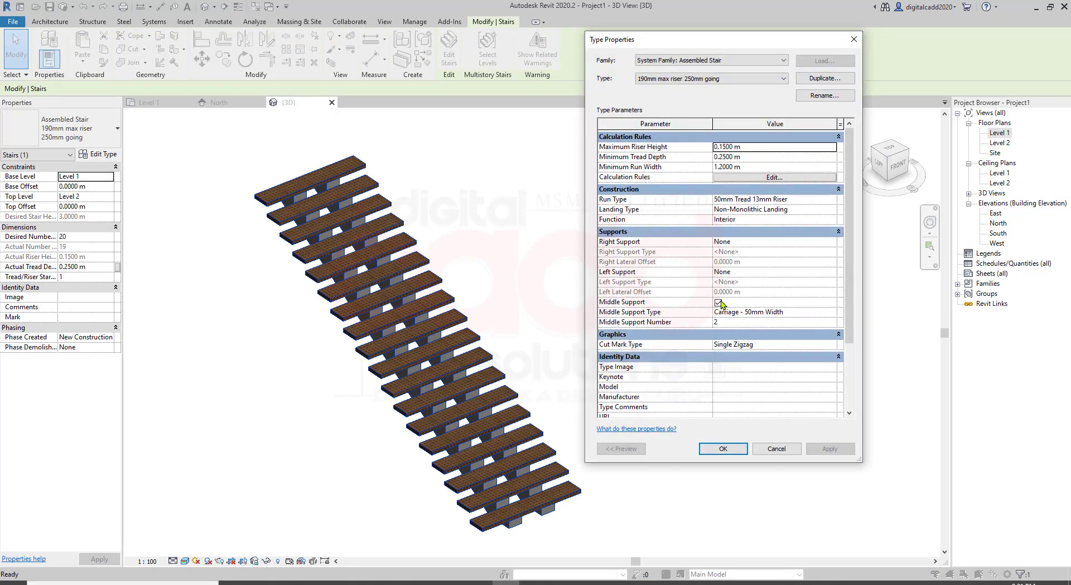
{"action": "left_click", "coordinate": [795, 312]}
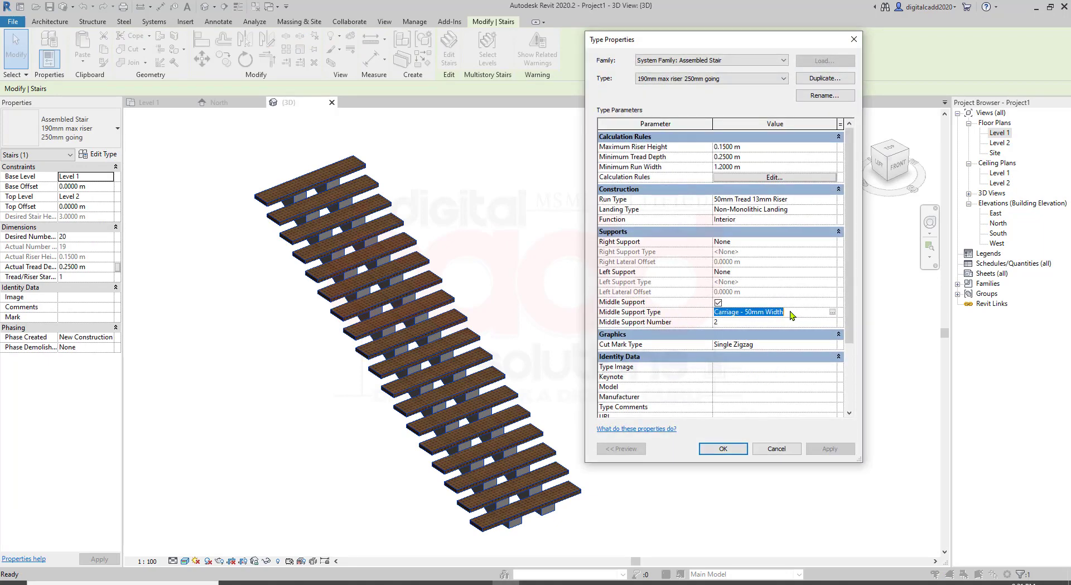
{"action": "left_click", "coordinate": [832, 312]}
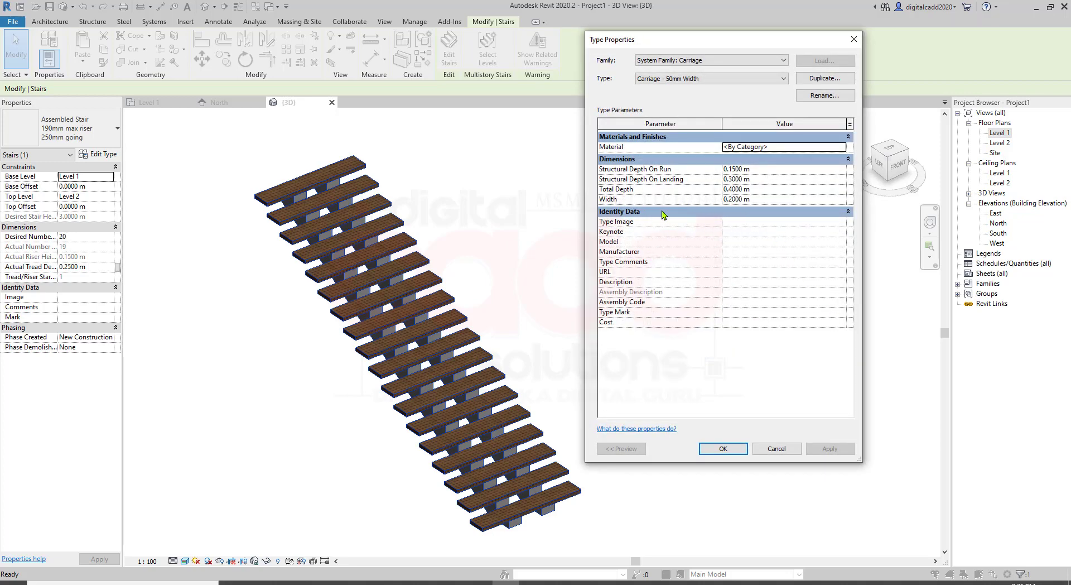
{"action": "left_click", "coordinate": [743, 201]}
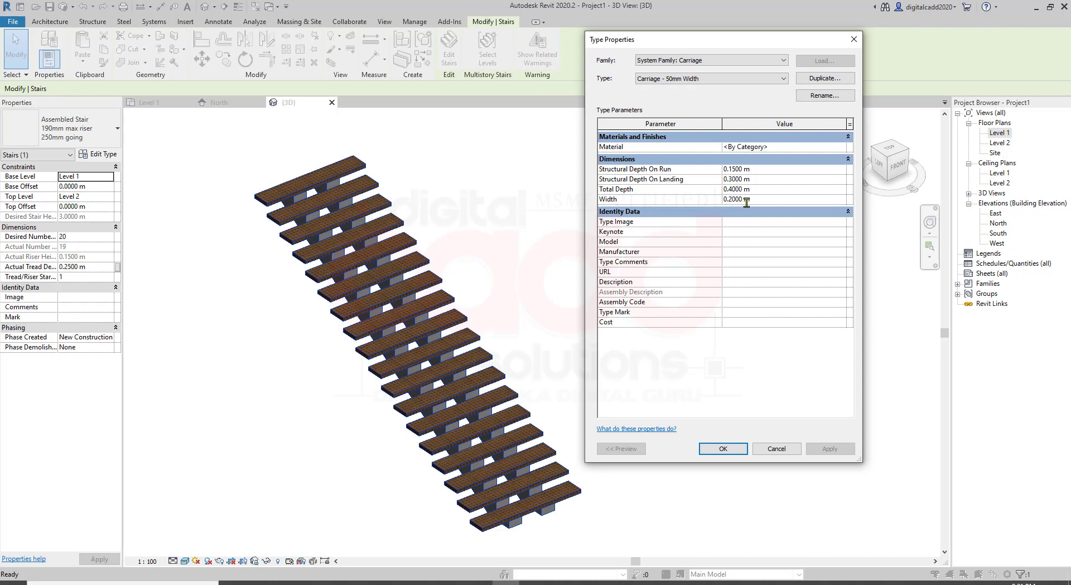
{"action": "left_click_drag", "start_coordinate": [748, 201], "coordinate": [729, 200]}
{"action": "type", "text": "1"}
{"action": "left_click", "coordinate": [840, 452]}
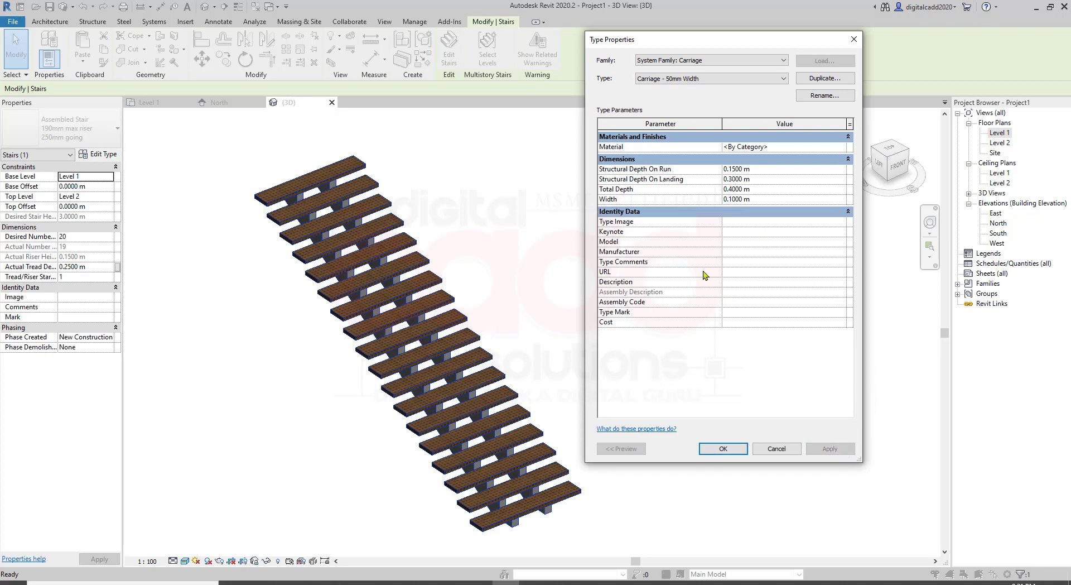
{"action": "left_click", "coordinate": [725, 450]}
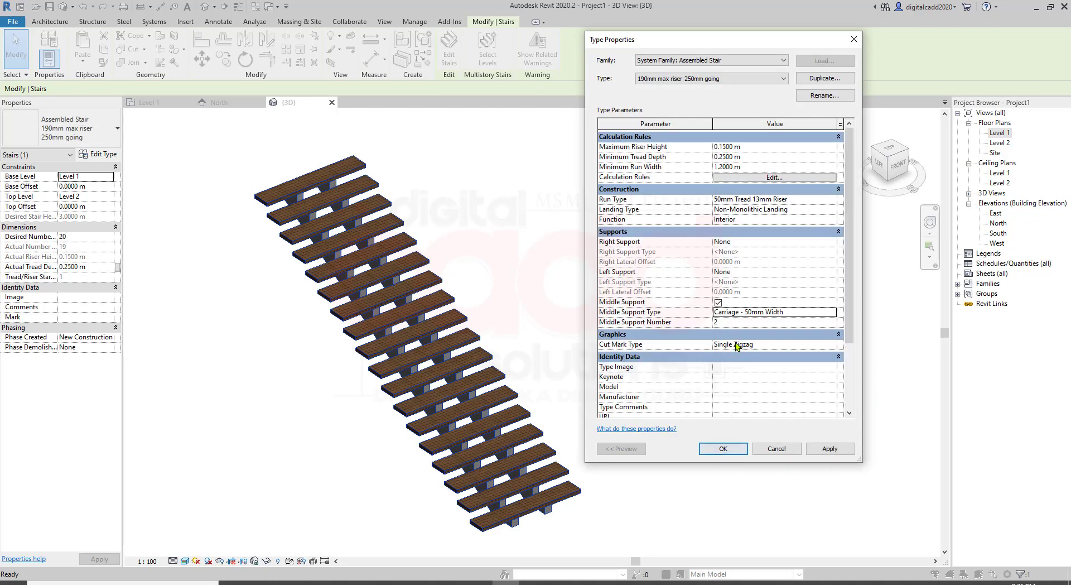
- Set Middle Support Number to 3 and orbit the 3D view to inspect the carriages
{"action": "left_click", "coordinate": [726, 324]}
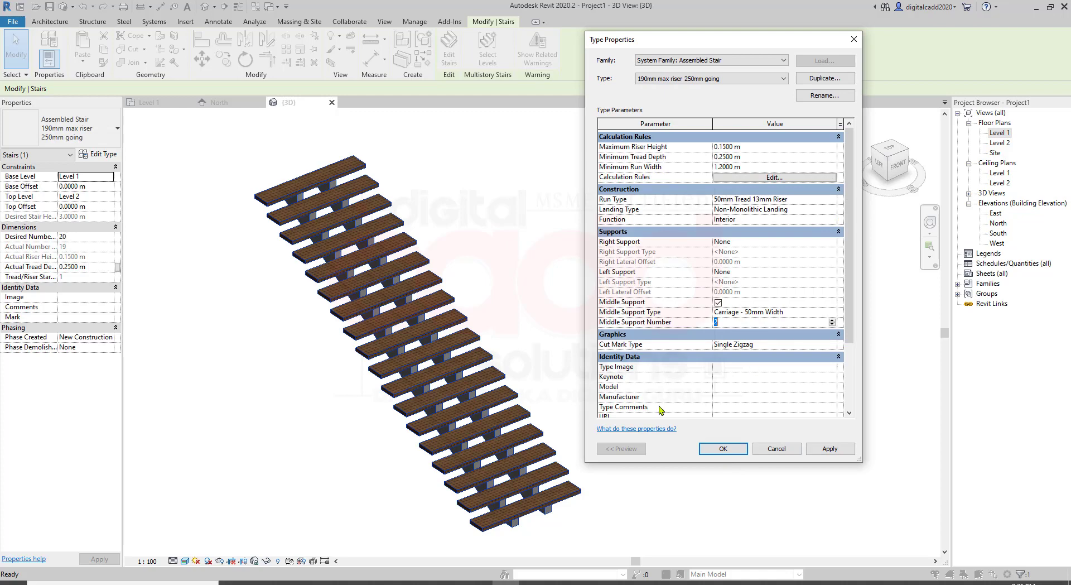
{"action": "type", "text": "3"}
{"action": "left_click", "coordinate": [848, 450]}
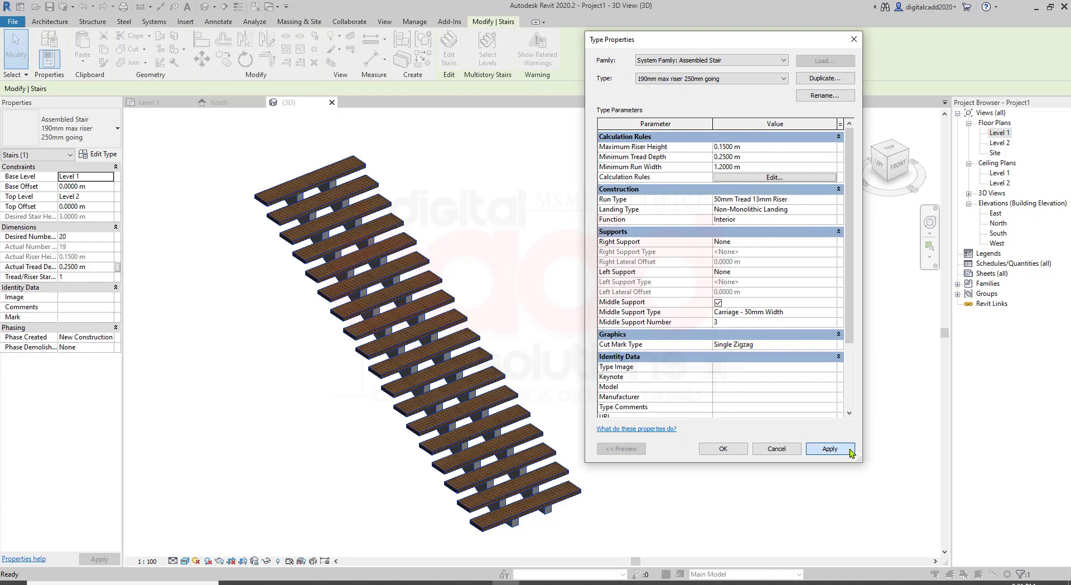
{"action": "left_click", "coordinate": [723, 449]}
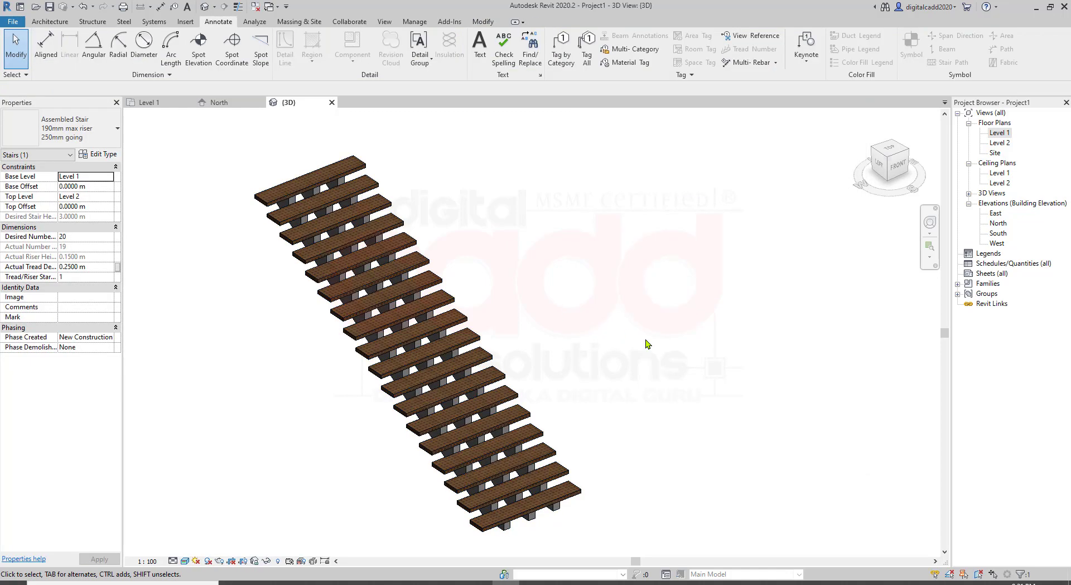
{"action": "mouse_move", "coordinate": [636, 343]}
{"action": "middle_mouse_down", "text": "shift"}
{"action": "mouse_move", "coordinate": [560, 353]}
{"action": "mouse_move", "coordinate": [461, 299]}
{"action": "mouse_move", "coordinate": [375, 143]}
{"action": "mouse_move", "coordinate": [545, 249]}
{"action": "mouse_move", "coordinate": [642, 121]}
{"action": "mouse_move", "coordinate": [626, 430]}
{"action": "middle_mouse_up", "text": "shift"}
{"action": "mouse_move", "coordinate": [502, 511]}
{"action": "middle_mouse_down", "text": "shift"}
{"action": "mouse_move", "coordinate": [510, 528]}
{"action": "mouse_move", "coordinate": [535, 531]}
{"action": "middle_mouse_up", "text": "shift"}
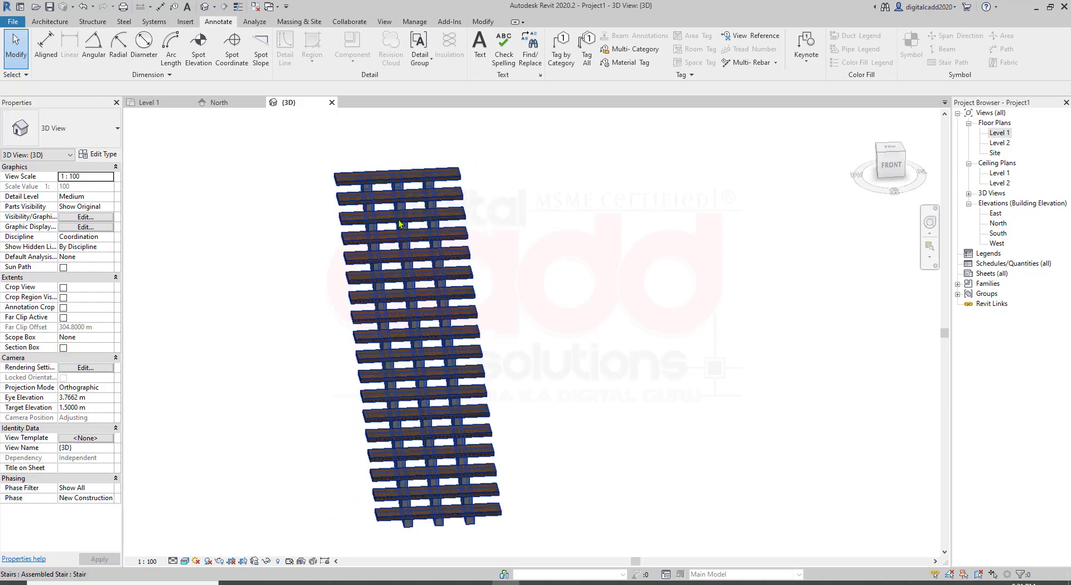
{"action": "mouse_move", "coordinate": [538, 432]}
{"action": "middle_mouse_down", "text": "shift"}
{"action": "mouse_move", "coordinate": [511, 411]}
{"action": "mouse_move", "coordinate": [478, 406]}
{"action": "mouse_move", "coordinate": [458, 426]}
{"action": "mouse_move", "coordinate": [471, 410]}
{"action": "middle_mouse_up", "text": "shift"}
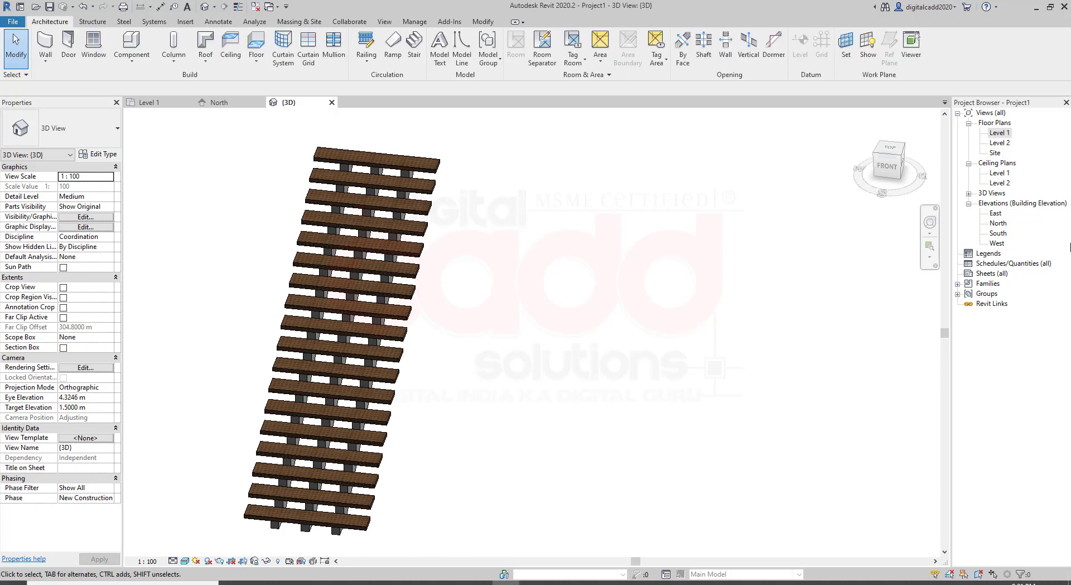
- On the Level 1 plan, start a new stair with a nine-riser first run right of the existing stair
{"action": "double_click", "coordinate": [1001, 133]}
{"action": "middle_click_drag", "start_coordinate": [546, 354], "coordinate": [392, 371]}
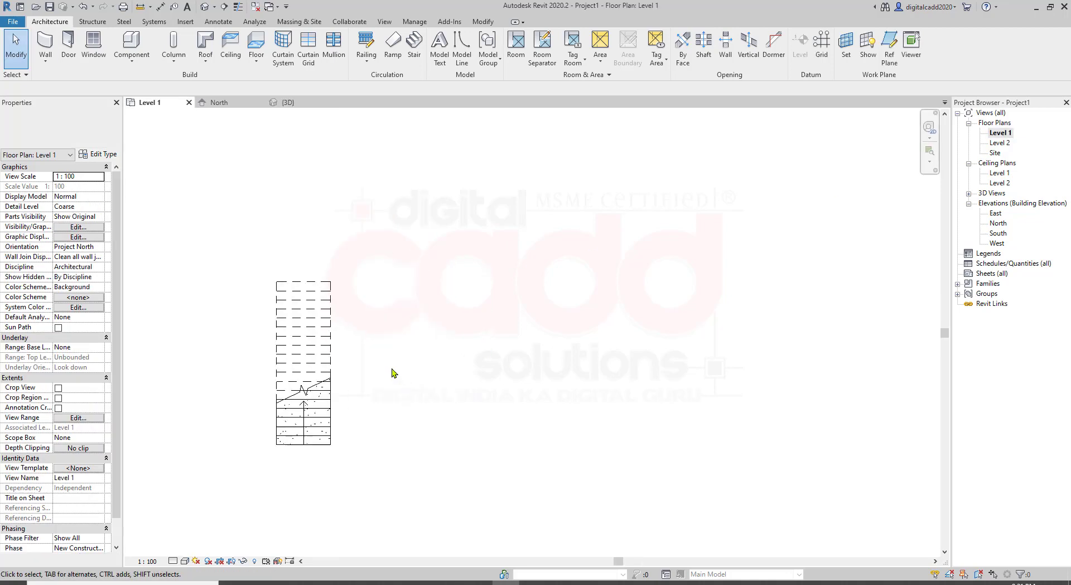
{"action": "scroll", "coordinate": [393, 371], "scroll_direction": "up", "scroll_amount": 1}
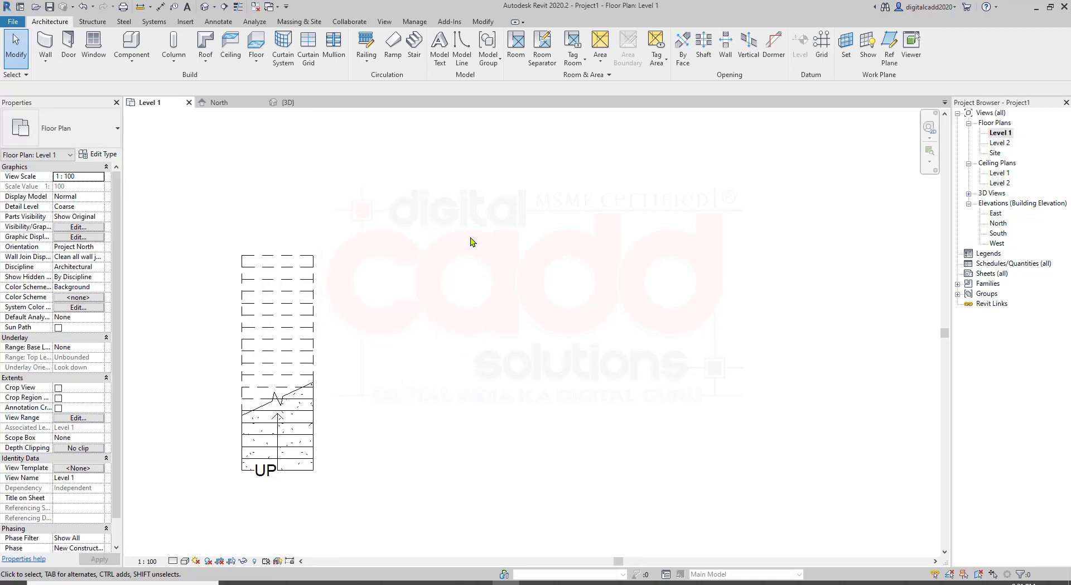
{"action": "left_click", "coordinate": [415, 50]}
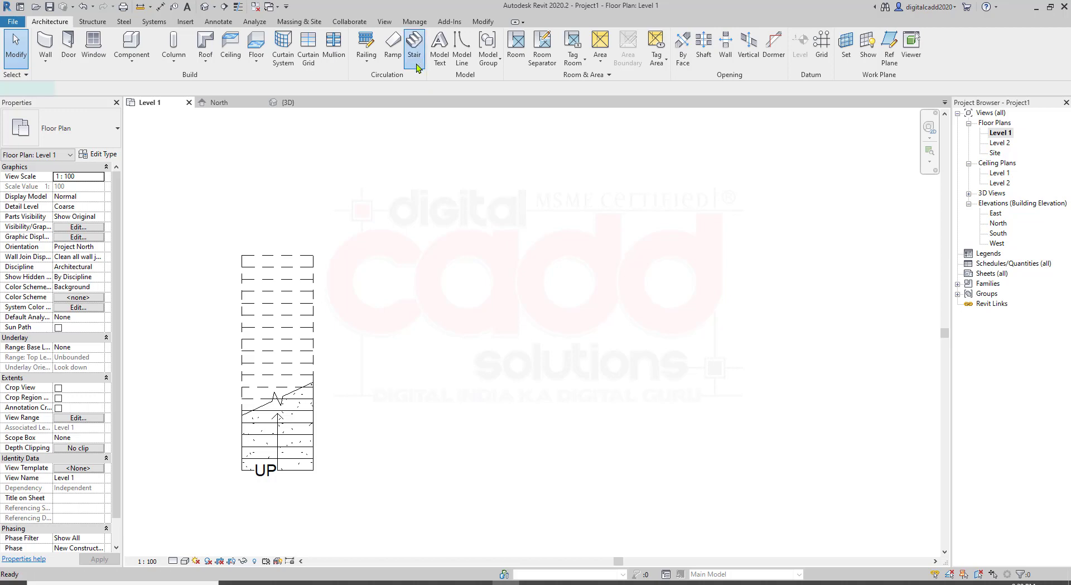
{"action": "left_click", "coordinate": [539, 470]}
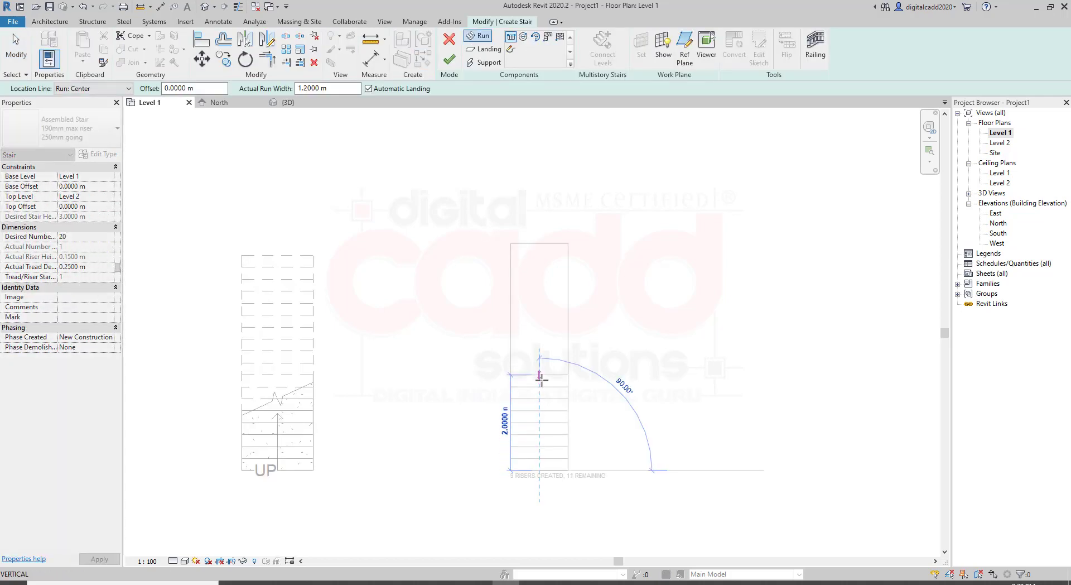
{"action": "left_click", "coordinate": [541, 378]}
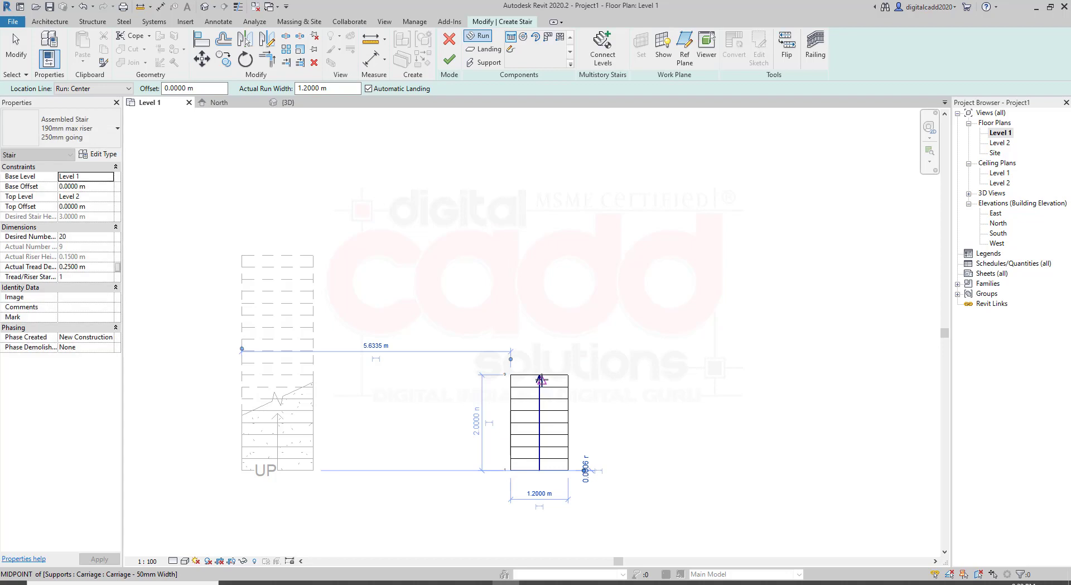
- With Location Line set to Run: Right, sketch the second and third runs to finish the U-shaped stair
{"action": "left_click", "coordinate": [95, 88]}
{"action": "left_click", "coordinate": [83, 127]}
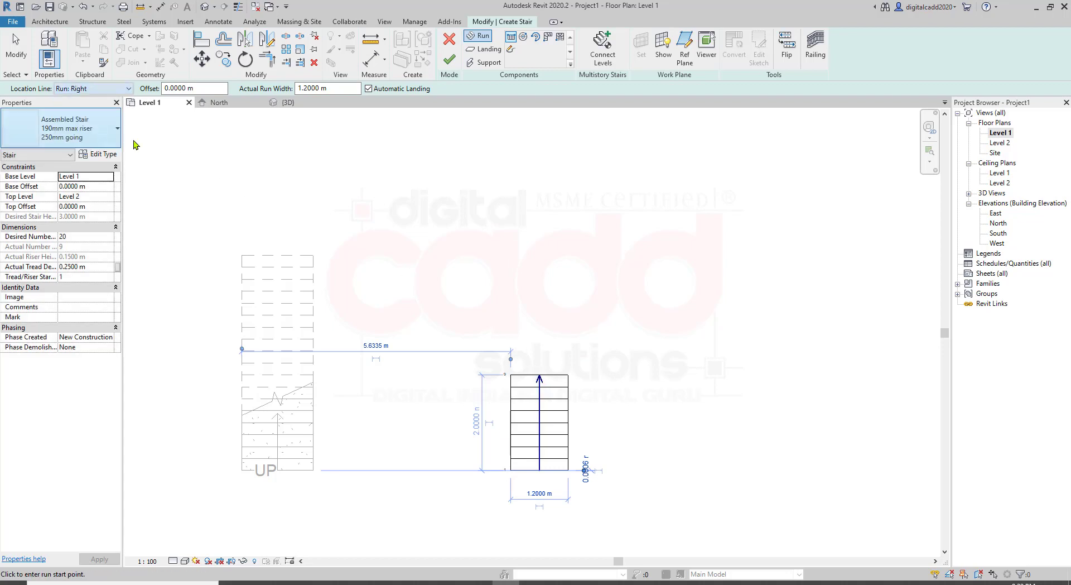
{"action": "left_click", "coordinate": [568, 374]}
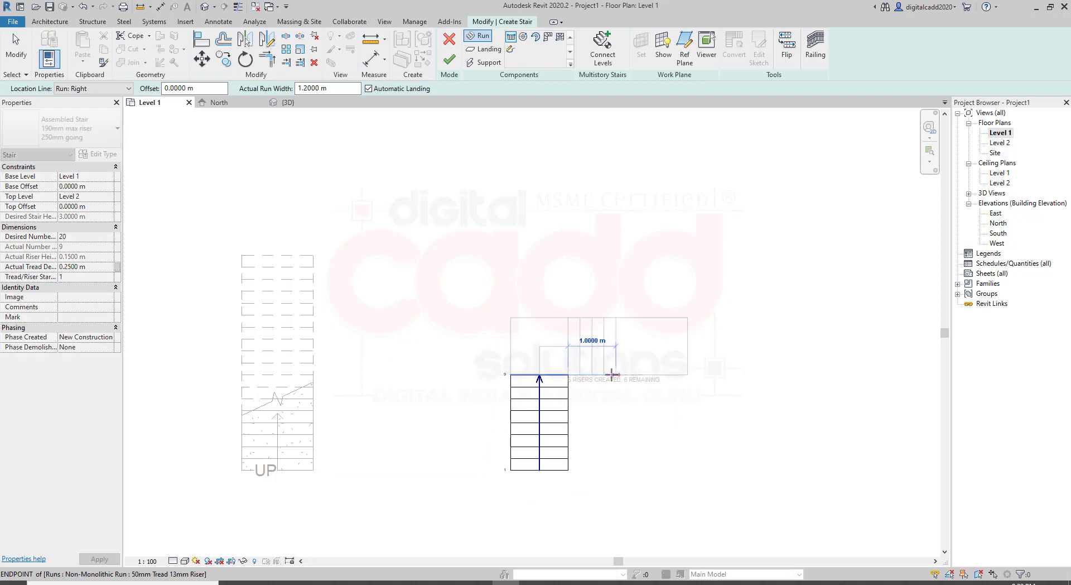
{"action": "left_click", "coordinate": [616, 374]}
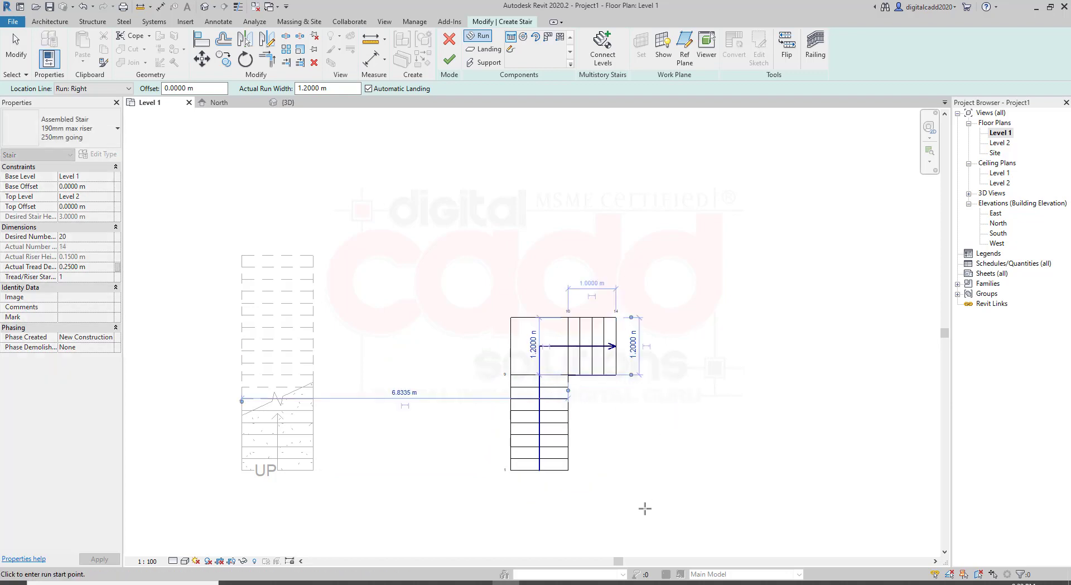
{"action": "left_click", "coordinate": [616, 375]}
{"action": "left_click", "coordinate": [644, 434]}
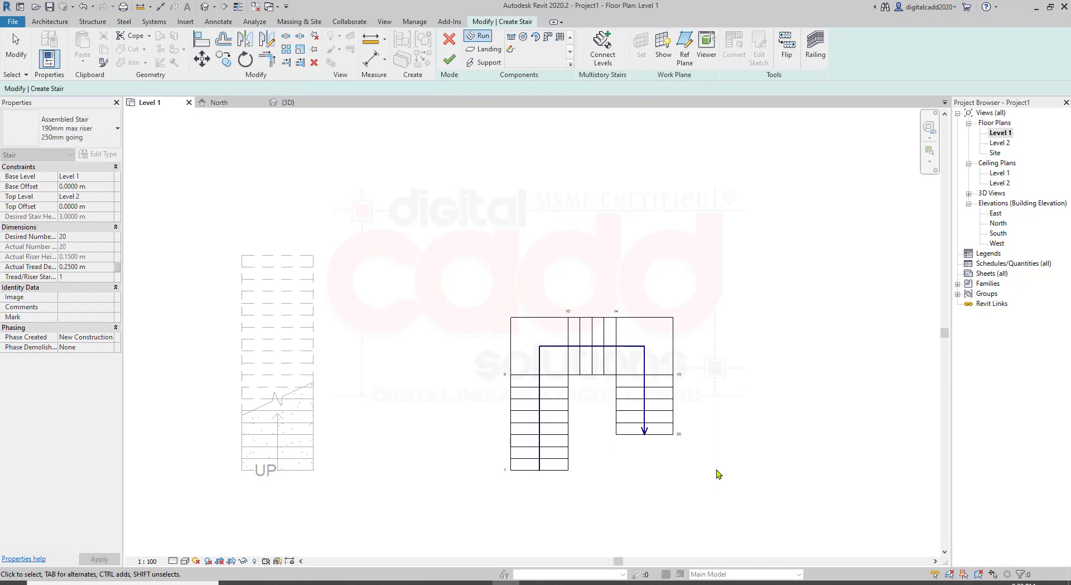
{"action": "left_click", "coordinate": [446, 63]}
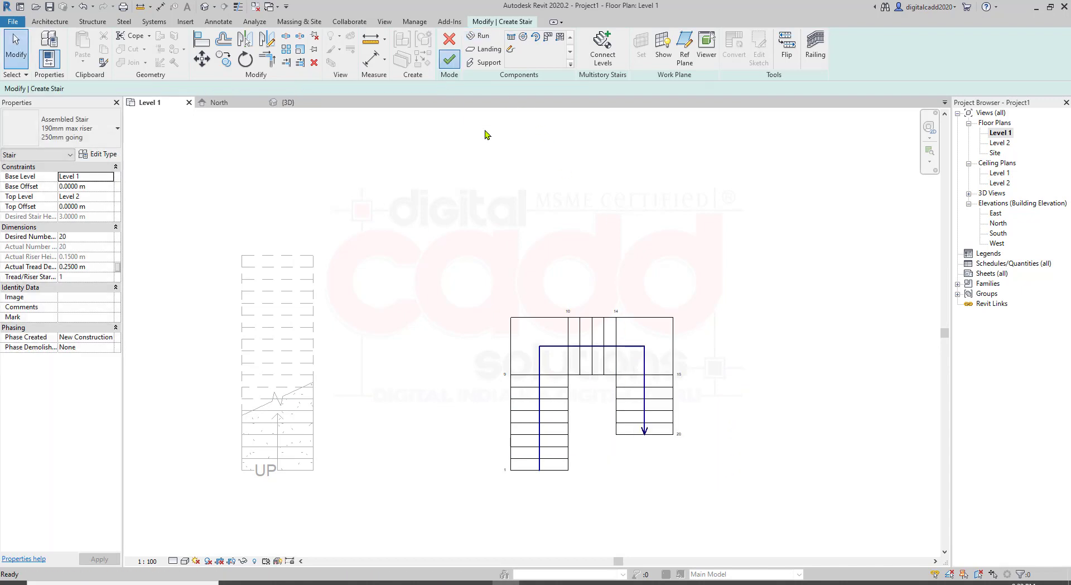
- Orbit and zoom the {3D} view to inspect the new U-shaped stair's railings and undersides
{"action": "left_click", "coordinate": [204, 7]}
{"action": "middle_click_drag", "start_coordinate": [595, 378], "coordinate": [395, 298]}
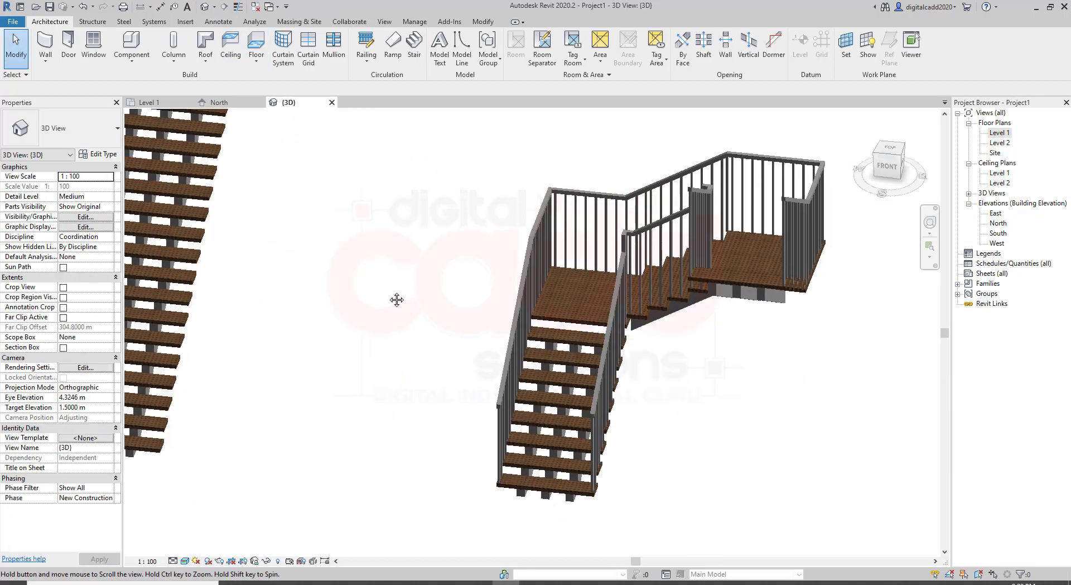
{"action": "mouse_move", "coordinate": [704, 383]}
{"action": "middle_mouse_down", "text": "shift"}
{"action": "mouse_move", "coordinate": [677, 332]}
{"action": "mouse_move", "coordinate": [576, 241]}
{"action": "mouse_move", "coordinate": [601, 342]}
{"action": "mouse_move", "coordinate": [570, 394]}
{"action": "mouse_move", "coordinate": [670, 411]}
{"action": "mouse_move", "coordinate": [553, 363]}
{"action": "mouse_move", "coordinate": [692, 385]}
{"action": "mouse_move", "coordinate": [696, 345]}
{"action": "mouse_move", "coordinate": [641, 222]}
{"action": "mouse_move", "coordinate": [493, 360]}
{"action": "middle_mouse_up", "text": "shift"}
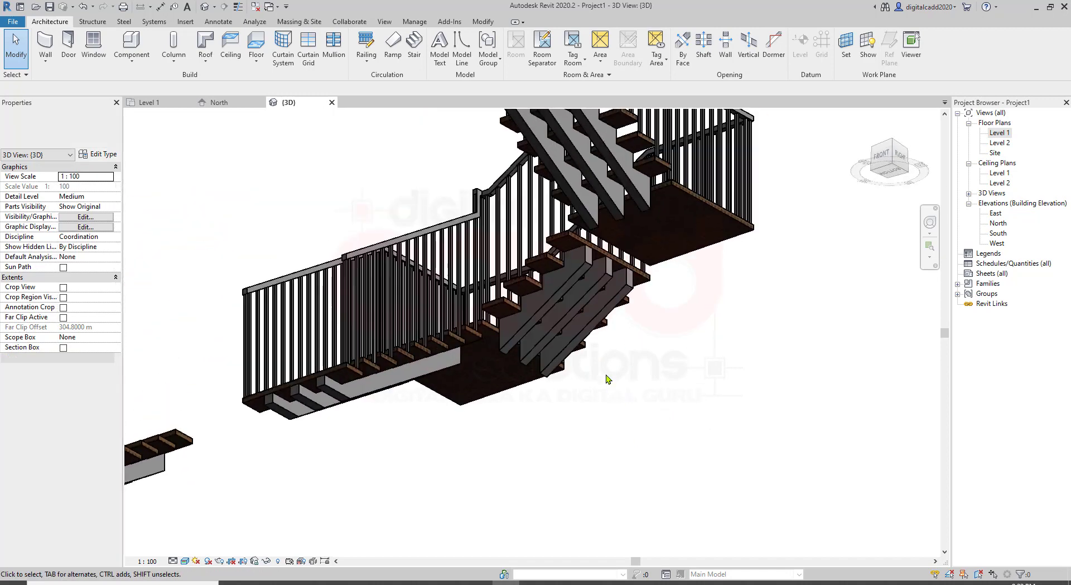
{"action": "scroll", "coordinate": [494, 360], "scroll_direction": "up", "scroll_amount": 2}
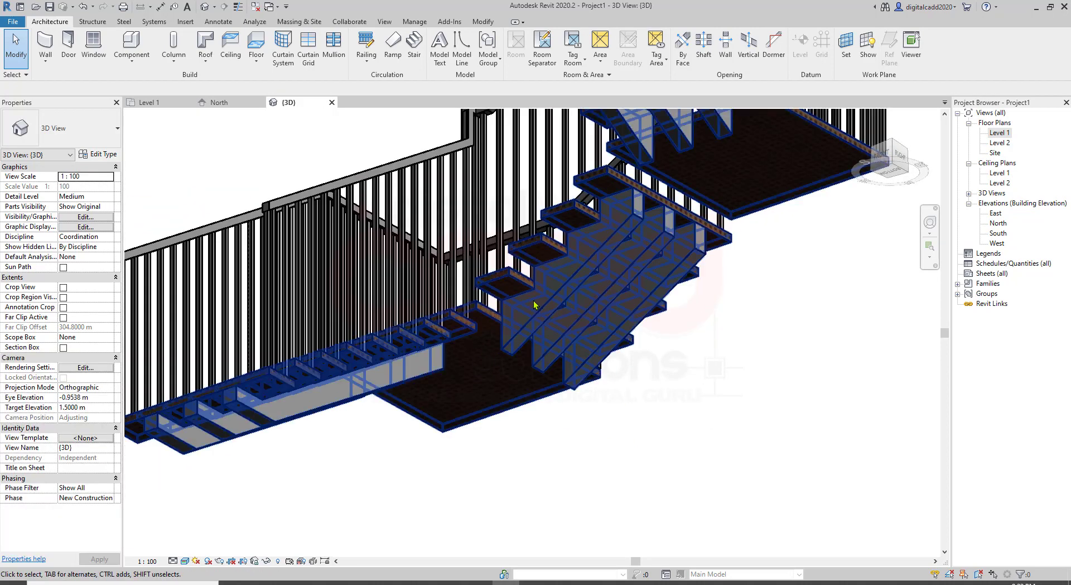
{"action": "scroll", "coordinate": [629, 242], "scroll_direction": "down", "scroll_amount": 4}
{"action": "scroll", "coordinate": [661, 234], "scroll_direction": "up", "scroll_amount": 2}
{"action": "mouse_move", "coordinate": [662, 235]}
{"action": "middle_mouse_down", "text": "shift"}
{"action": "mouse_move", "coordinate": [564, 303]}
{"action": "mouse_move", "coordinate": [591, 433]}
{"action": "mouse_move", "coordinate": [627, 290]}
{"action": "mouse_move", "coordinate": [557, 327]}
{"action": "mouse_move", "coordinate": [556, 296]}
{"action": "mouse_move", "coordinate": [680, 387]}
{"action": "mouse_move", "coordinate": [562, 358]}
{"action": "mouse_move", "coordinate": [591, 398]}
{"action": "middle_mouse_up", "text": "shift"}
{"action": "scroll", "coordinate": [562, 357], "scroll_direction": "up", "scroll_amount": 2}
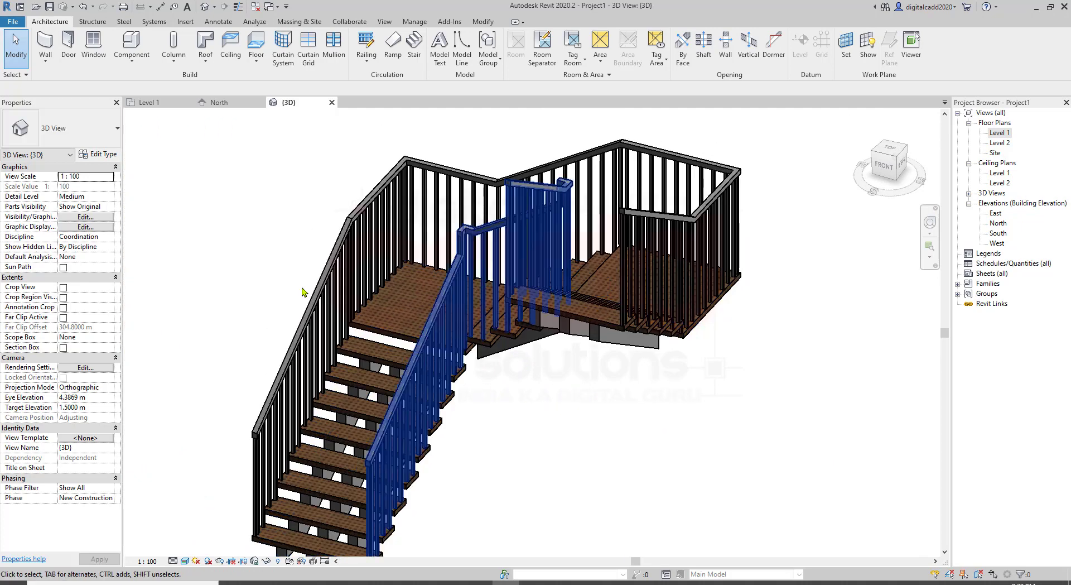
{"action": "left_click", "coordinate": [95, 155]}
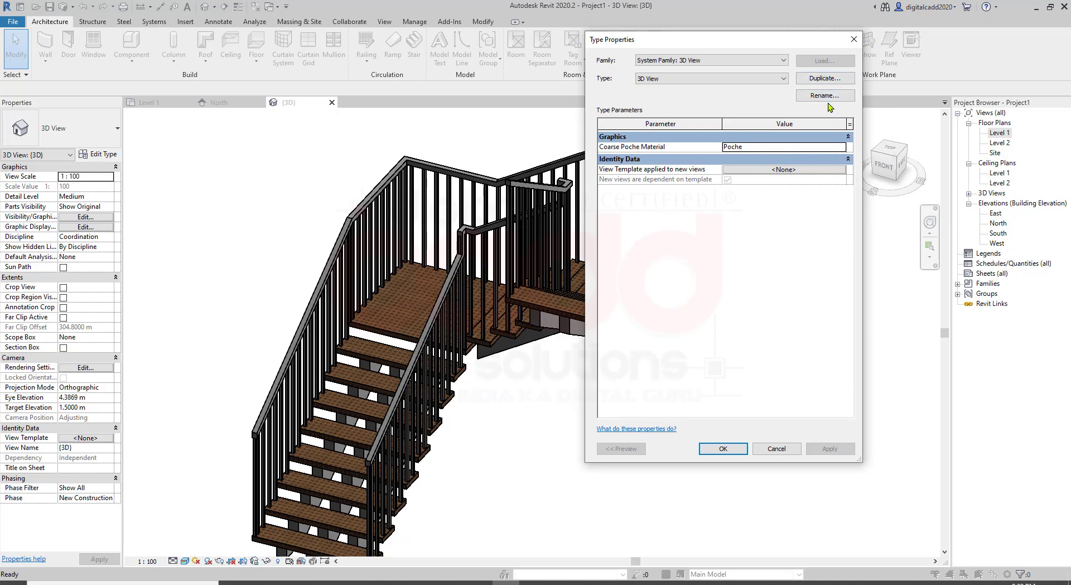
{"action": "left_click", "coordinate": [723, 448]}
{"action": "scroll", "coordinate": [708, 391], "scroll_direction": "down", "scroll_amount": 3}
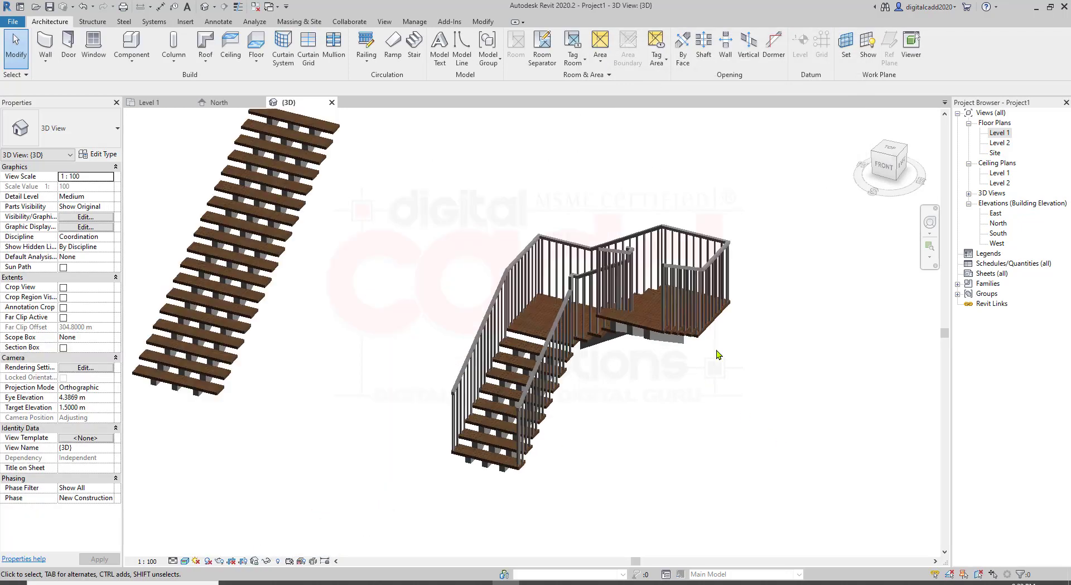
{"action": "scroll", "coordinate": [534, 362], "scroll_direction": "down", "scroll_amount": 2}
{"action": "scroll", "coordinate": [491, 296], "scroll_direction": "up", "scroll_amount": 3}
{"action": "scroll", "coordinate": [413, 273], "scroll_direction": "down", "scroll_amount": 1}
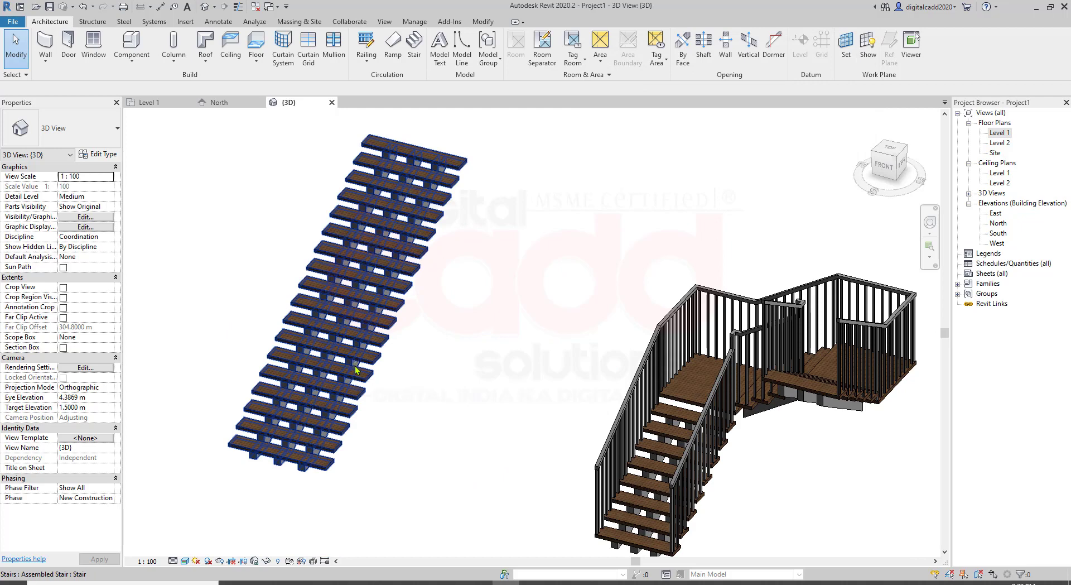
{"action": "scroll", "coordinate": [418, 383], "scroll_direction": "down", "scroll_amount": 2}
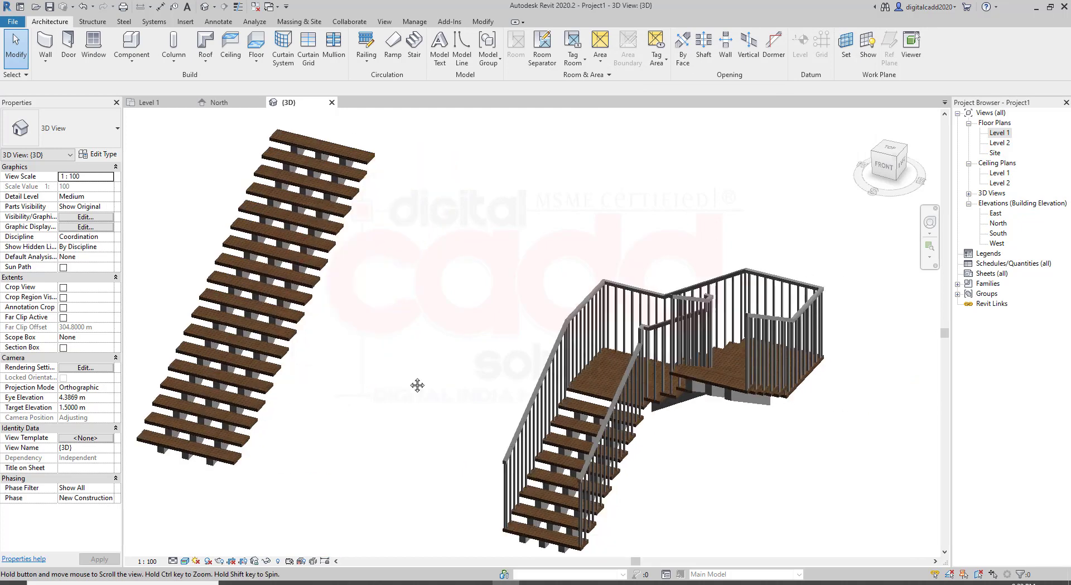
{"action": "scroll", "coordinate": [751, 416], "scroll_direction": "up", "scroll_amount": 2}
{"action": "scroll", "coordinate": [725, 410], "scroll_direction": "up", "scroll_amount": 2}
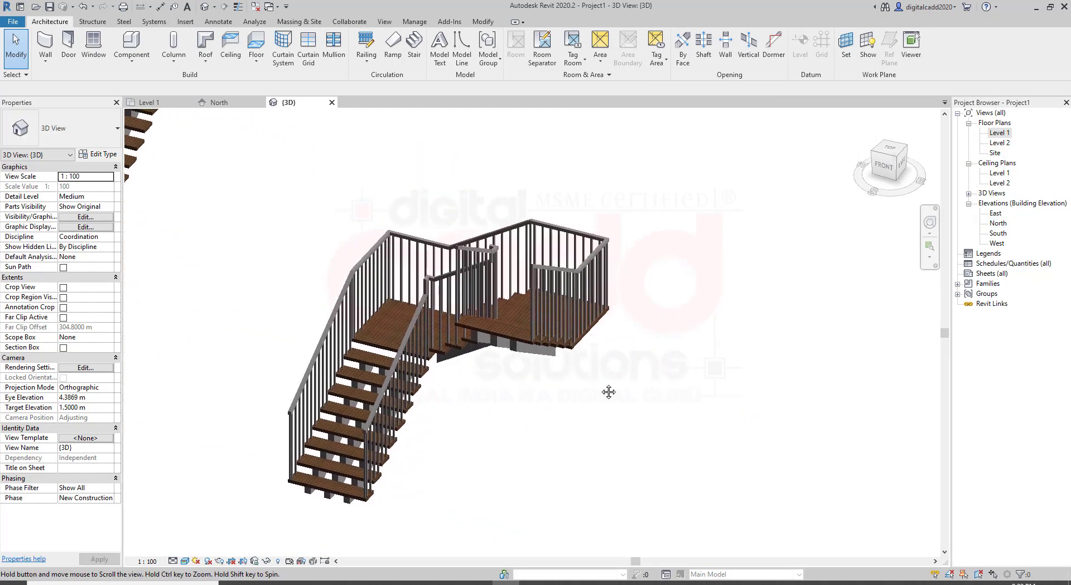
{"action": "scroll", "coordinate": [630, 368], "scroll_direction": "down", "scroll_amount": 2}
- Return to the Level 1 floor plan and start creating another stair
{"action": "mouse_move", "coordinate": [542, 375]}
{"action": "middle_mouse_down"}
{"action": "mouse_move", "coordinate": [693, 387]}
{"action": "mouse_move", "coordinate": [494, 374]}
{"action": "middle_mouse_up"}
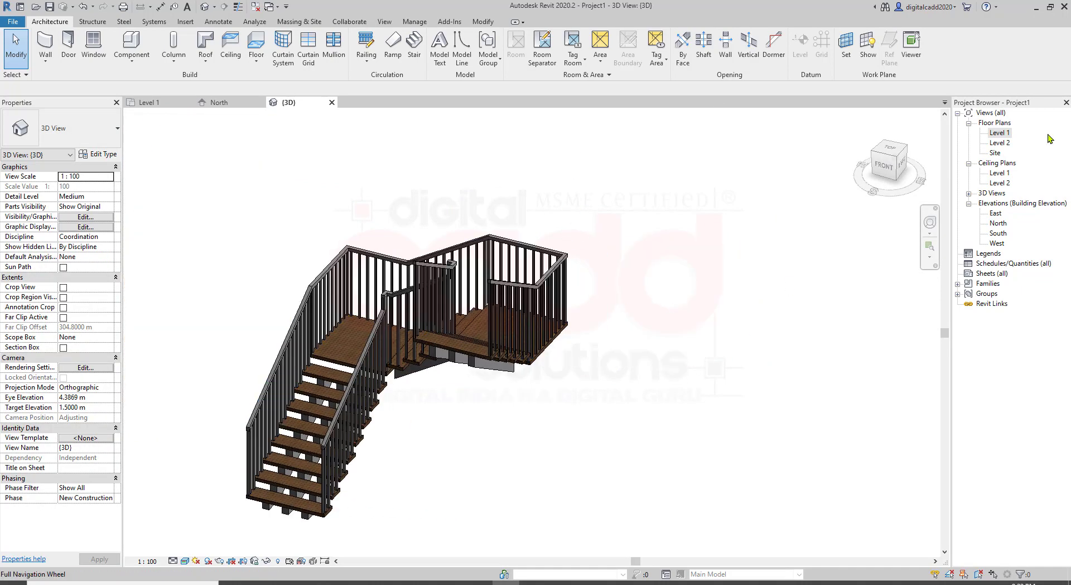
{"action": "double_click", "coordinate": [999, 133]}
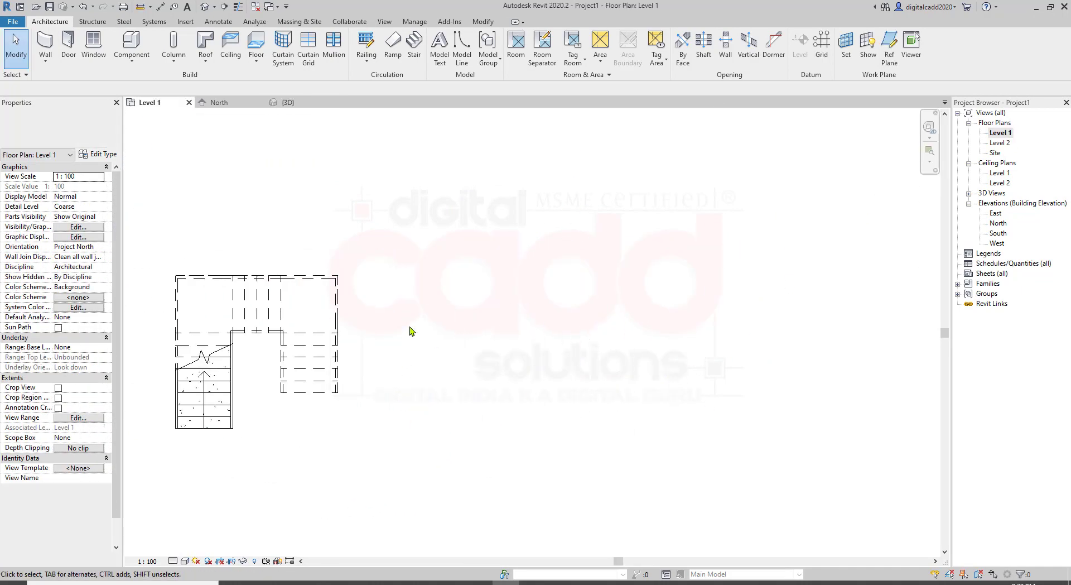
{"action": "left_click", "coordinate": [414, 47]}
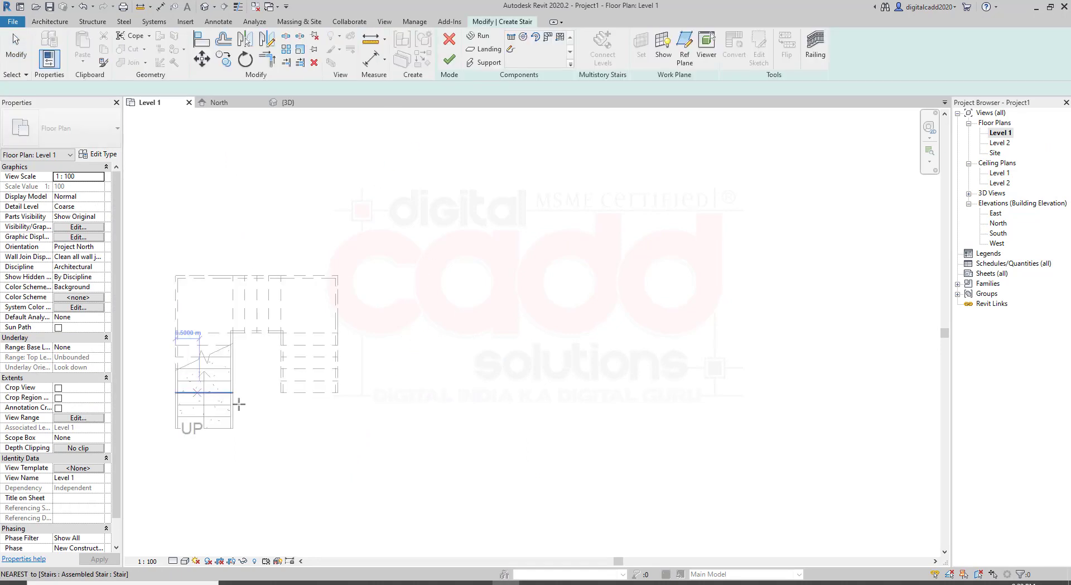
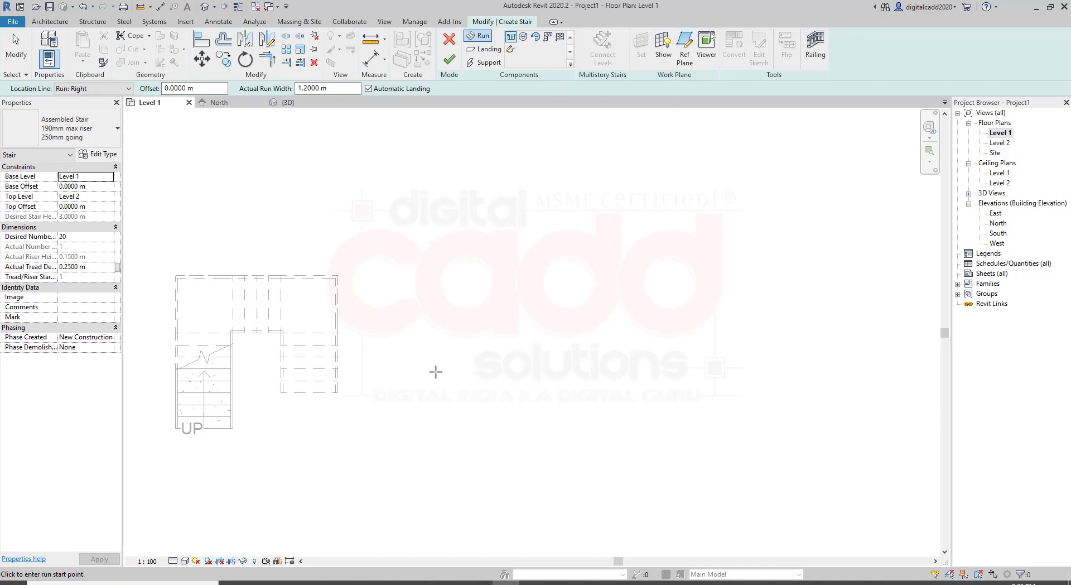
- Place a Center-Ends spiral run with 20 risers beside the U-shaped stair and finish the stair
{"action": "left_click", "coordinate": [524, 39]}
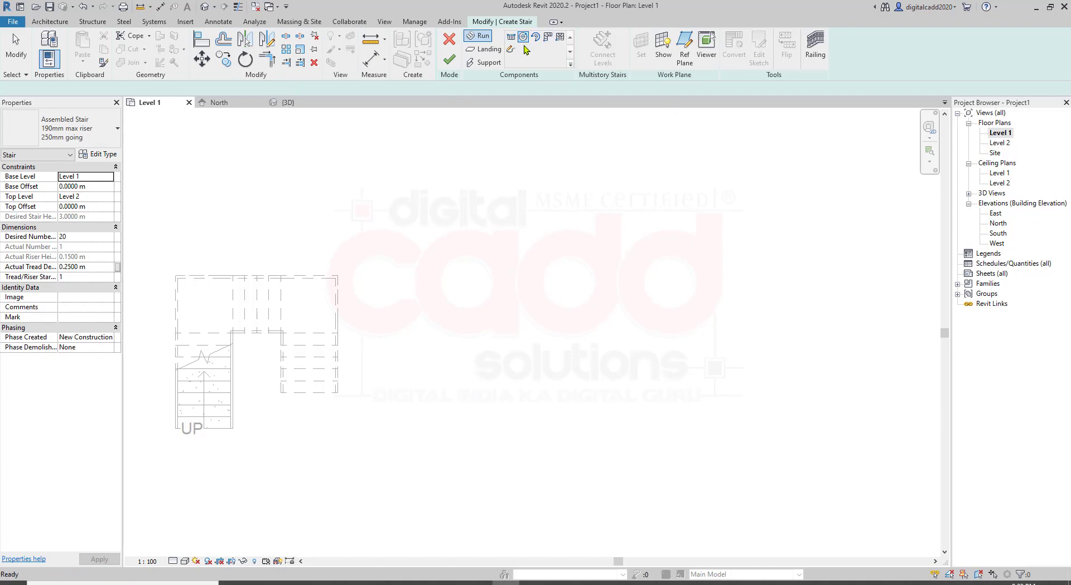
{"action": "left_click", "coordinate": [605, 414]}
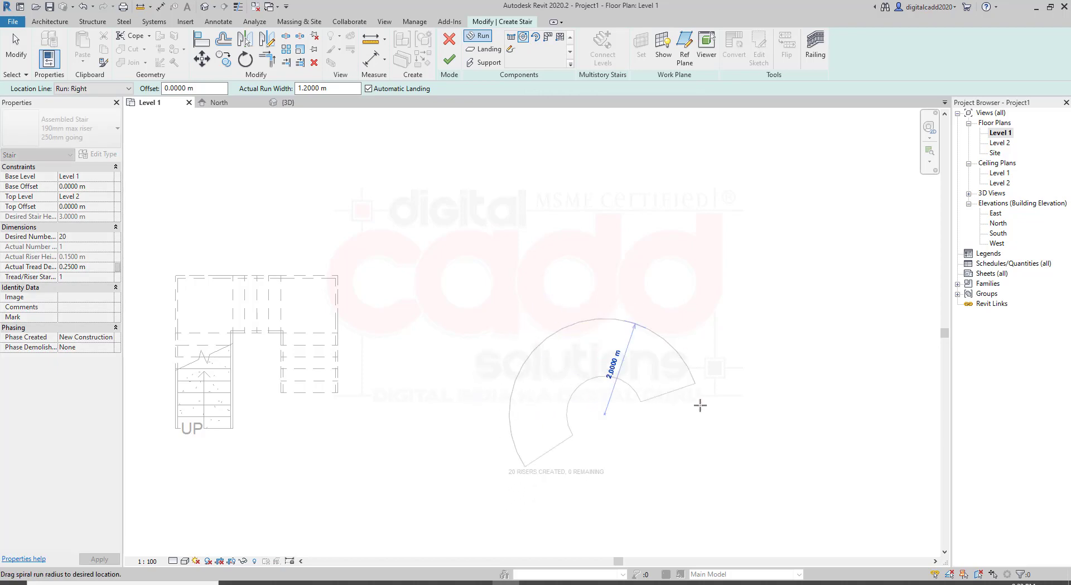
{"action": "left_click", "coordinate": [684, 475]}
{"action": "key", "text": "Escape"}
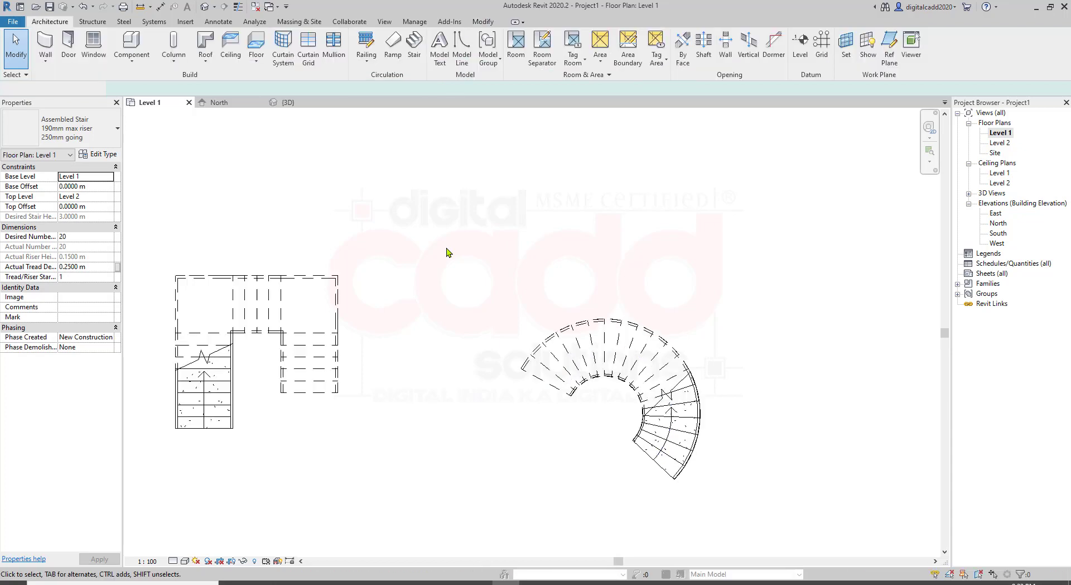
- Switch to the {3D} view and orbit in close around the new spiral stair
{"action": "left_click", "coordinate": [204, 7]}
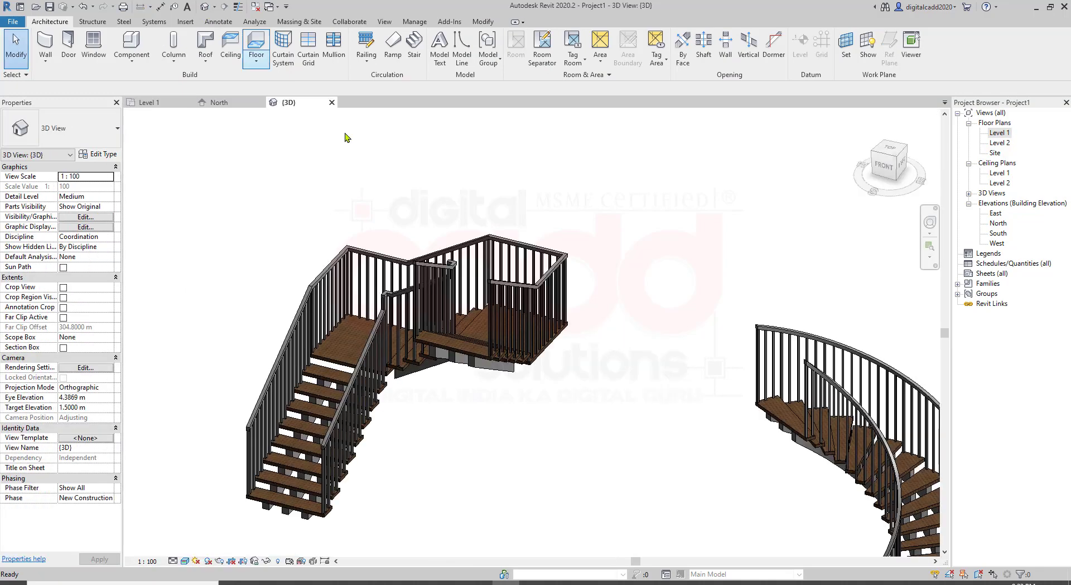
{"action": "mouse_move", "coordinate": [521, 365]}
{"action": "middle_mouse_down", "text": "shift"}
{"action": "mouse_move", "coordinate": [481, 399]}
{"action": "mouse_move", "coordinate": [664, 394]}
{"action": "mouse_move", "coordinate": [603, 153]}
{"action": "mouse_move", "coordinate": [608, 466]}
{"action": "middle_mouse_up", "text": "shift"}
{"action": "scroll", "coordinate": [609, 466], "scroll_direction": "up", "scroll_amount": 2}
{"action": "mouse_move", "coordinate": [670, 411]}
{"action": "middle_mouse_down", "text": "shift"}
{"action": "mouse_move", "coordinate": [741, 361]}
{"action": "mouse_move", "coordinate": [672, 335]}
{"action": "mouse_move", "coordinate": [264, 268]}
{"action": "middle_mouse_up", "text": "shift"}
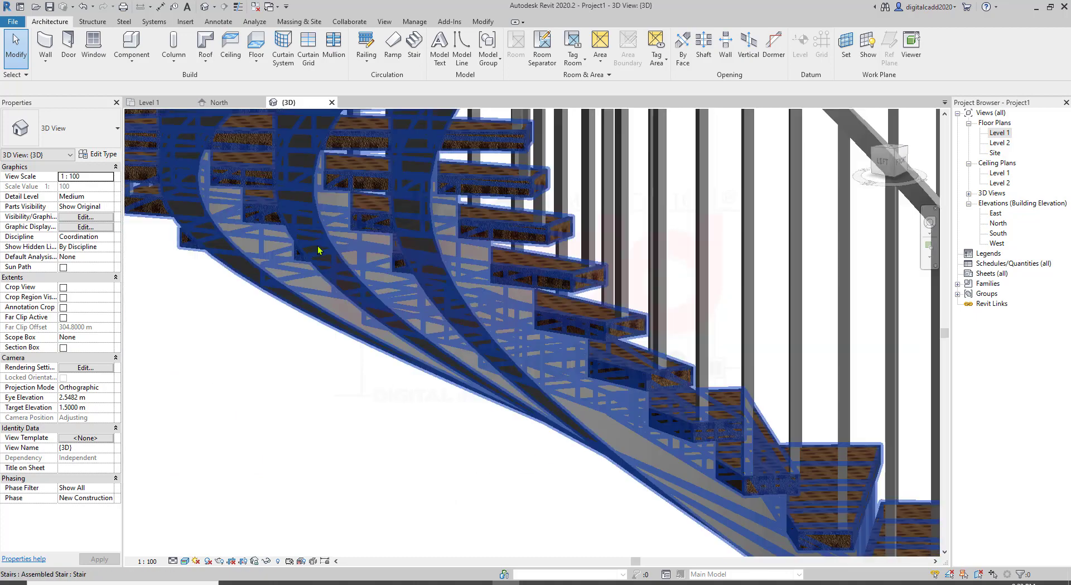
{"action": "scroll", "coordinate": [264, 267], "scroll_direction": "down", "scroll_amount": 3}
{"action": "scroll", "coordinate": [280, 291], "scroll_direction": "down", "scroll_amount": 2}
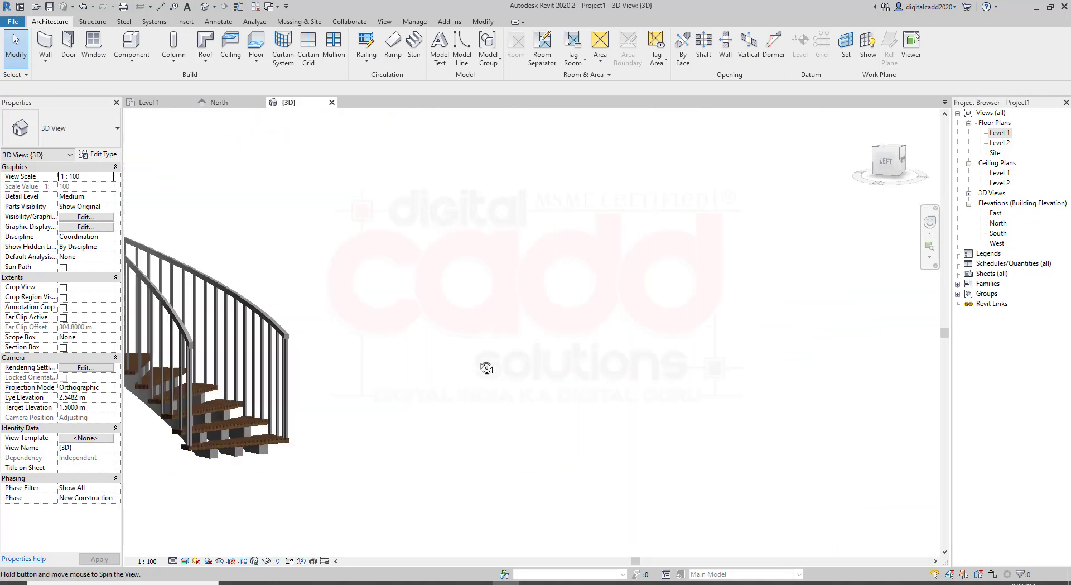
{"action": "mouse_move", "coordinate": [486, 366]}
{"action": "middle_mouse_down"}
{"action": "mouse_move", "coordinate": [284, 349]}
{"action": "mouse_move", "coordinate": [629, 350]}
{"action": "mouse_move", "coordinate": [444, 386]}
{"action": "middle_mouse_up"}
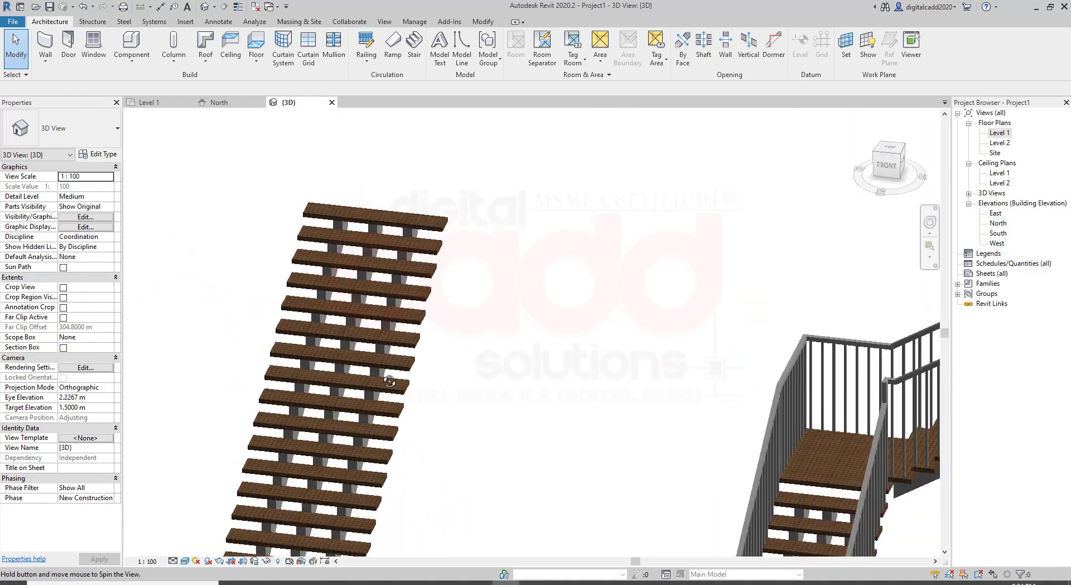
{"action": "middle_click_drag", "start_coordinate": [445, 386], "coordinate": [430, 430], "text": "shift"}
{"action": "scroll", "coordinate": [430, 431], "scroll_direction": "down", "scroll_amount": 5}
{"action": "scroll", "coordinate": [524, 375], "scroll_direction": "up", "scroll_amount": 2}
{"action": "scroll", "coordinate": [614, 335], "scroll_direction": "up", "scroll_amount": 3}
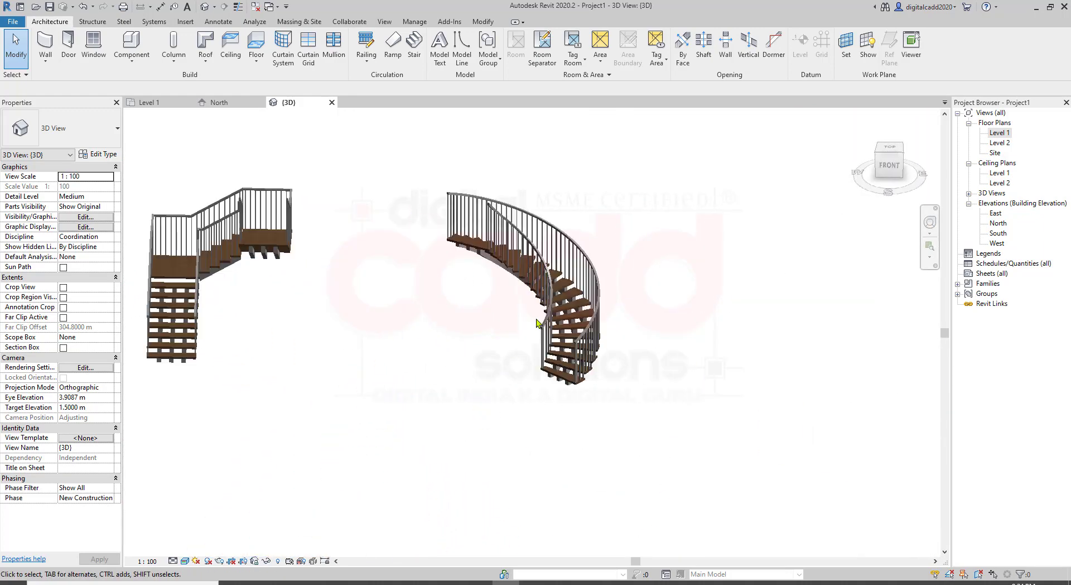
{"action": "scroll", "coordinate": [698, 296], "scroll_direction": "up", "scroll_amount": 3}
{"action": "mouse_move", "coordinate": [697, 297]}
{"action": "middle_mouse_down", "text": "shift"}
{"action": "mouse_move", "coordinate": [677, 384]}
{"action": "mouse_move", "coordinate": [612, 446]}
{"action": "mouse_move", "coordinate": [645, 298]}
{"action": "mouse_move", "coordinate": [550, 363]}
{"action": "mouse_move", "coordinate": [595, 264]}
{"action": "mouse_move", "coordinate": [619, 339]}
{"action": "middle_mouse_up", "text": "shift"}
- Zoom and pan from another side to view the spiral and straight assembled stairs together
{"action": "scroll", "coordinate": [619, 339], "scroll_direction": "up", "scroll_amount": 2}
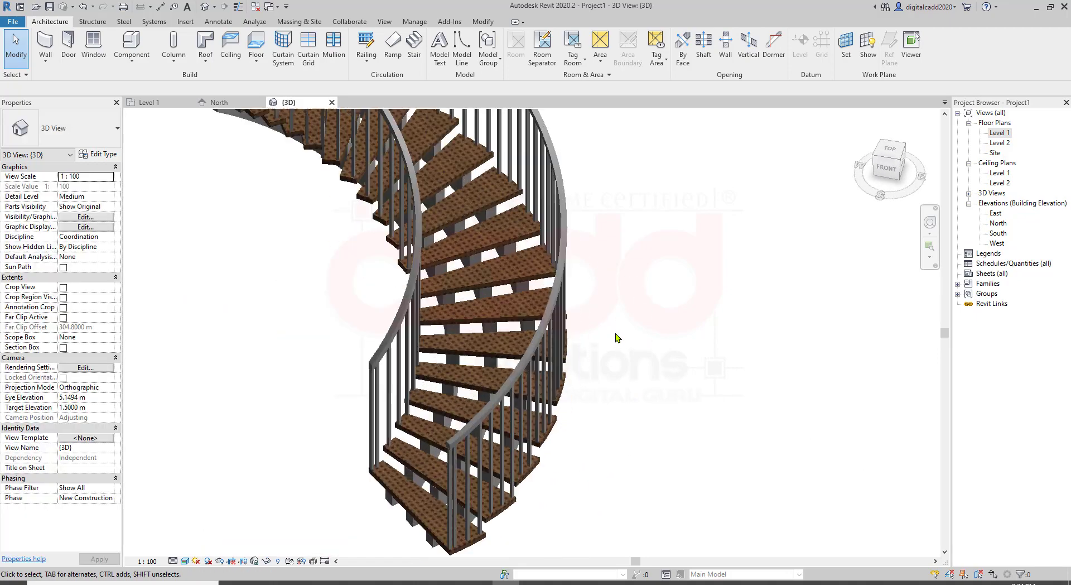
{"action": "scroll", "coordinate": [612, 362], "scroll_direction": "up", "scroll_amount": 3}
{"action": "scroll", "coordinate": [606, 395], "scroll_direction": "up", "scroll_amount": 2}
{"action": "scroll", "coordinate": [562, 438], "scroll_direction": "up", "scroll_amount": 2}
{"action": "scroll", "coordinate": [501, 353], "scroll_direction": "down", "scroll_amount": 3}
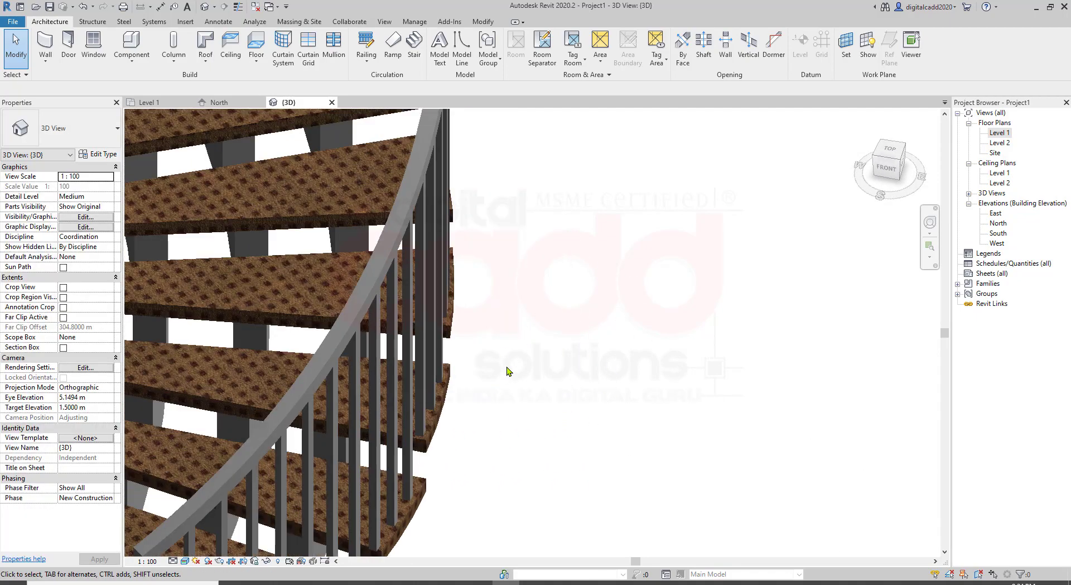
{"action": "scroll", "coordinate": [517, 358], "scroll_direction": "down", "scroll_amount": 3}
{"action": "mouse_move", "coordinate": [517, 358]}
{"action": "middle_mouse_down", "text": "shift"}
{"action": "mouse_move", "coordinate": [597, 373]}
{"action": "mouse_move", "coordinate": [545, 239]}
{"action": "mouse_move", "coordinate": [504, 405]}
{"action": "mouse_move", "coordinate": [538, 375]}
{"action": "mouse_move", "coordinate": [358, 190]}
{"action": "mouse_move", "coordinate": [385, 365]}
{"action": "mouse_move", "coordinate": [670, 405]}
{"action": "middle_mouse_up", "text": "shift"}
{"action": "scroll", "coordinate": [389, 354], "scroll_direction": "up", "scroll_amount": 2}
{"action": "scroll", "coordinate": [634, 379], "scroll_direction": "up", "scroll_amount": 2}
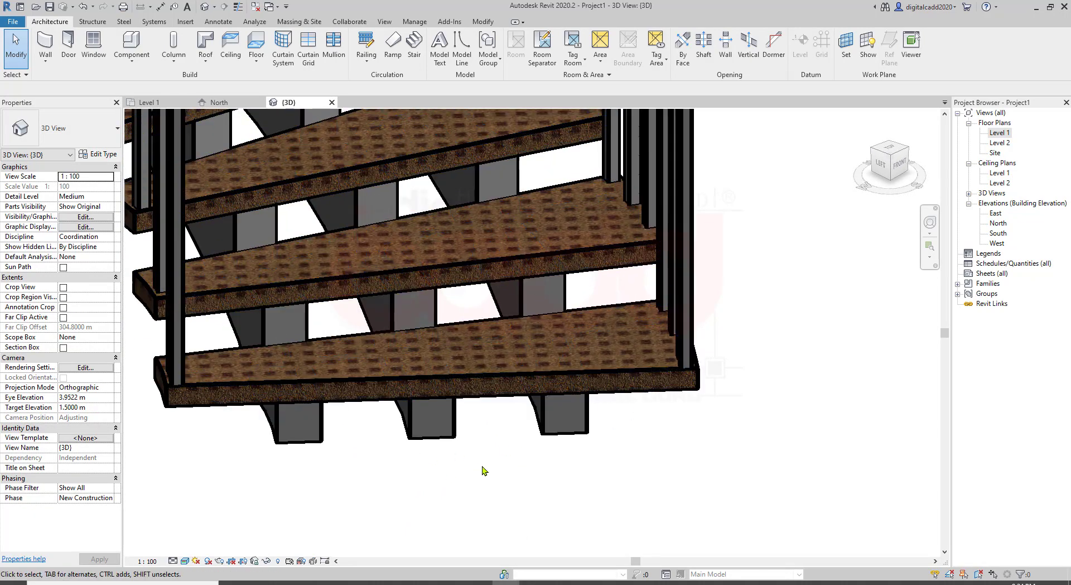
{"action": "scroll", "coordinate": [485, 469], "scroll_direction": "down", "scroll_amount": 2}
{"action": "scroll", "coordinate": [488, 457], "scroll_direction": "down", "scroll_amount": 2}
{"action": "mouse_move", "coordinate": [490, 455]}
{"action": "middle_mouse_down"}
{"action": "mouse_move", "coordinate": [459, 382]}
{"action": "mouse_move", "coordinate": [770, 479]}
{"action": "middle_mouse_up"}
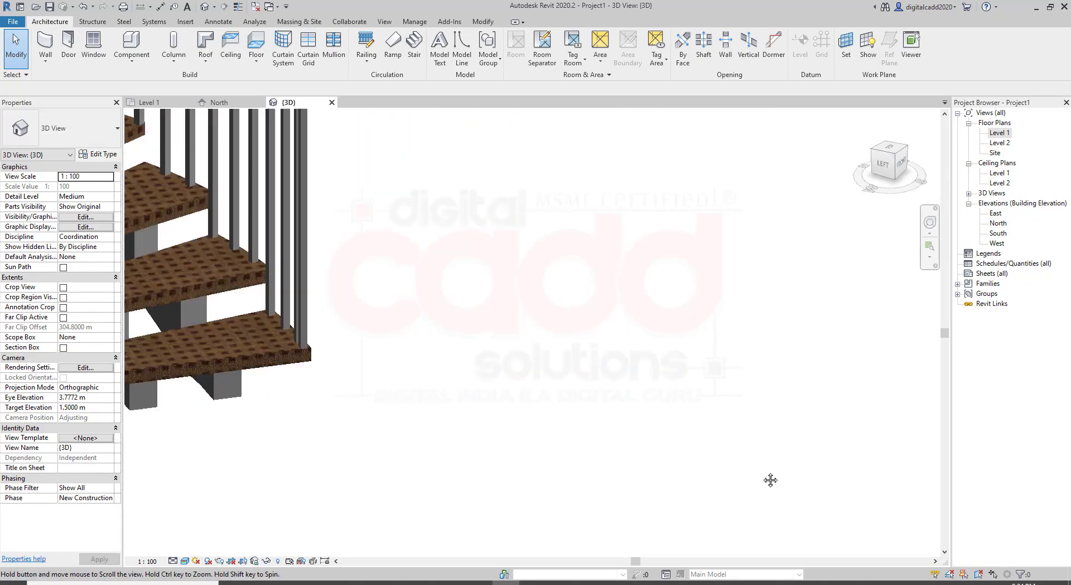
{"action": "scroll", "coordinate": [394, 323], "scroll_direction": "down", "scroll_amount": 1}
{"action": "mouse_move", "coordinate": [369, 407]}
{"action": "middle_mouse_down"}
{"action": "mouse_move", "coordinate": [760, 387]}
{"action": "mouse_move", "coordinate": [469, 397]}
{"action": "mouse_move", "coordinate": [489, 375]}
{"action": "middle_mouse_up"}
{"action": "scroll", "coordinate": [770, 385], "scroll_direction": "down", "scroll_amount": 3}
{"action": "scroll", "coordinate": [770, 385], "scroll_direction": "down", "scroll_amount": 2}
{"action": "scroll", "coordinate": [521, 395], "scroll_direction": "up", "scroll_amount": 3}
{"action": "scroll", "coordinate": [489, 375], "scroll_direction": "up", "scroll_amount": 2}
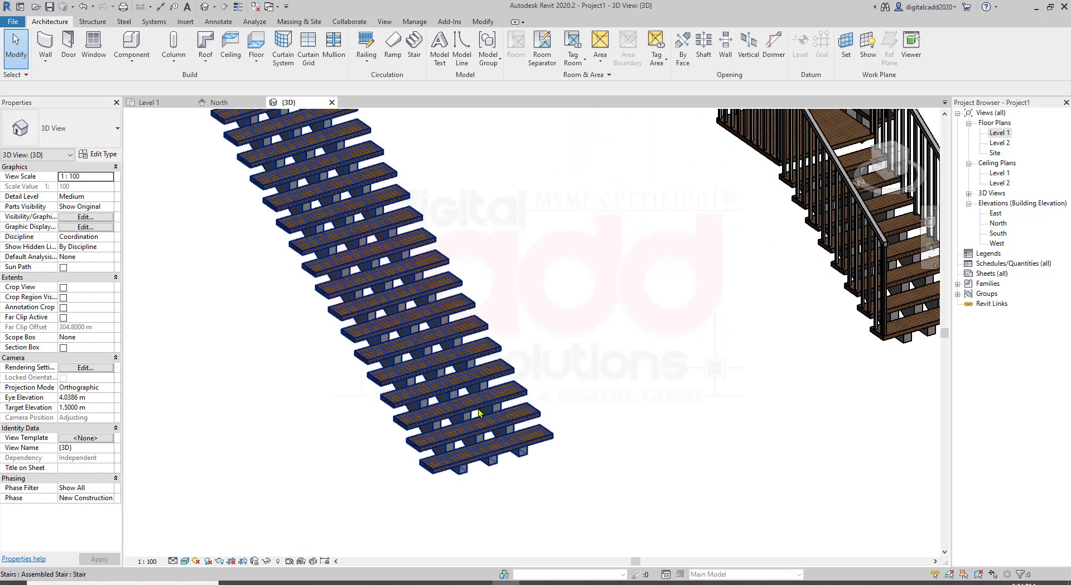
- Set the straight stair type's Middle Support Number to 1, leaving a single central carriage
{"action": "left_click", "coordinate": [502, 420]}
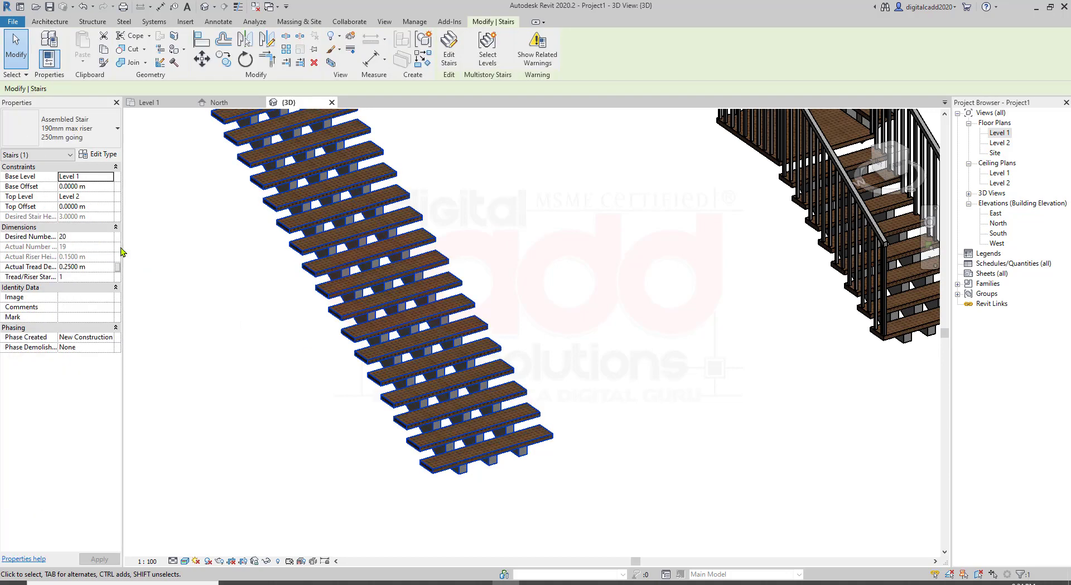
{"action": "left_click", "coordinate": [103, 153]}
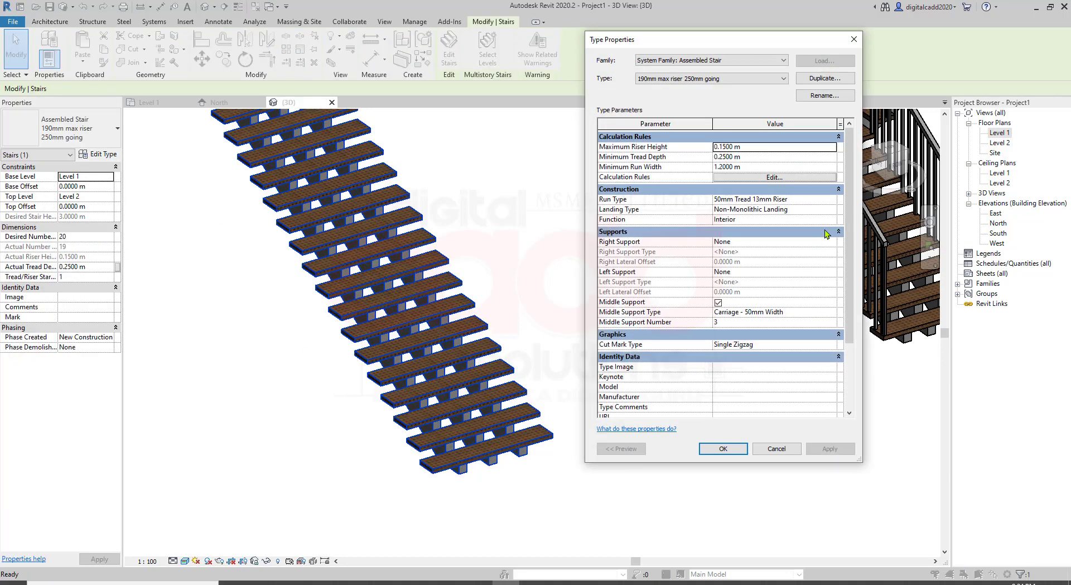
{"action": "left_click", "coordinate": [728, 323]}
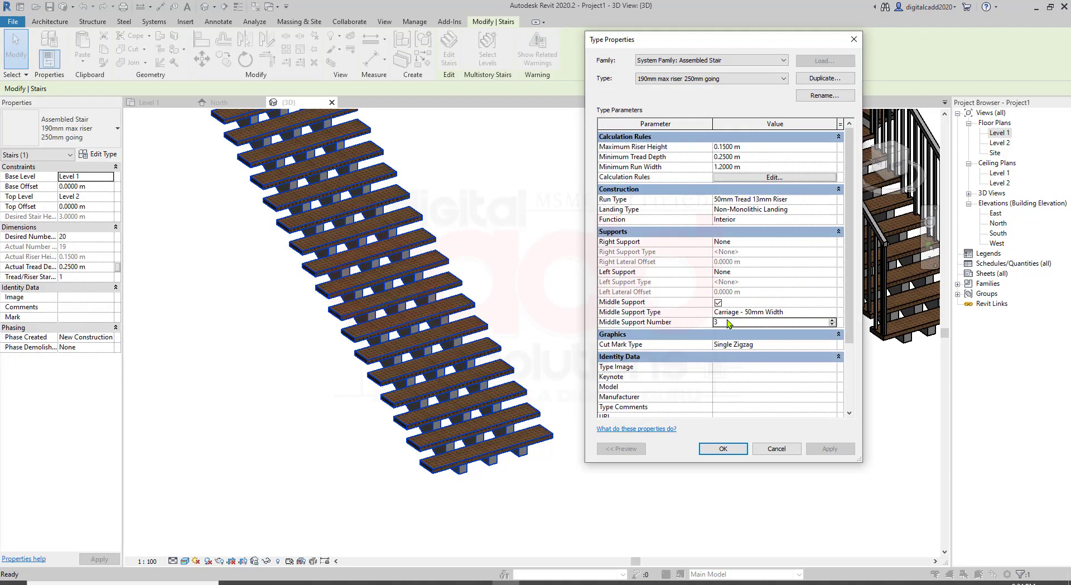
{"action": "type", "text": "1"}
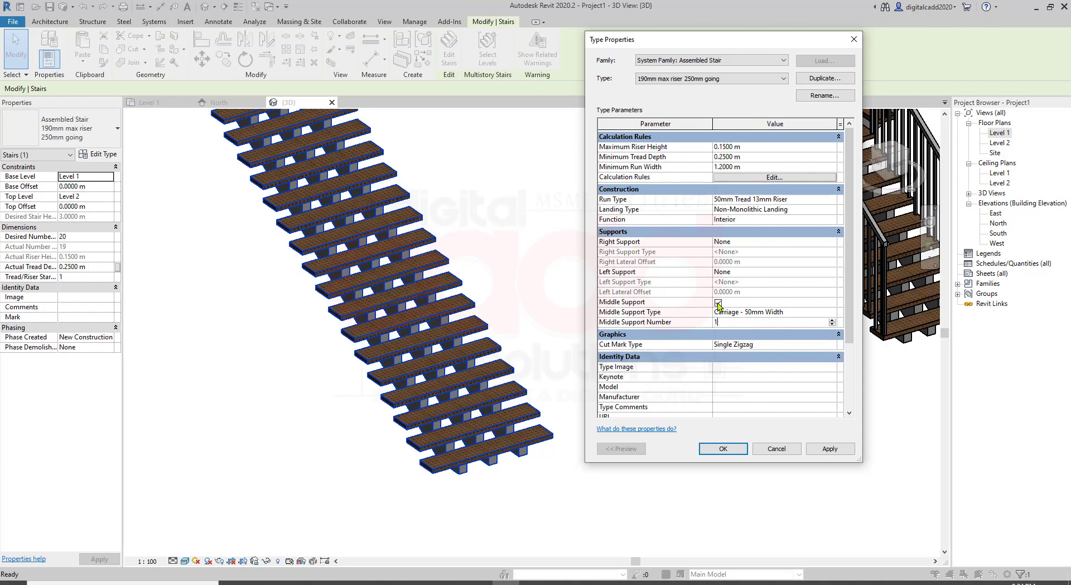
{"action": "left_click", "coordinate": [829, 449]}
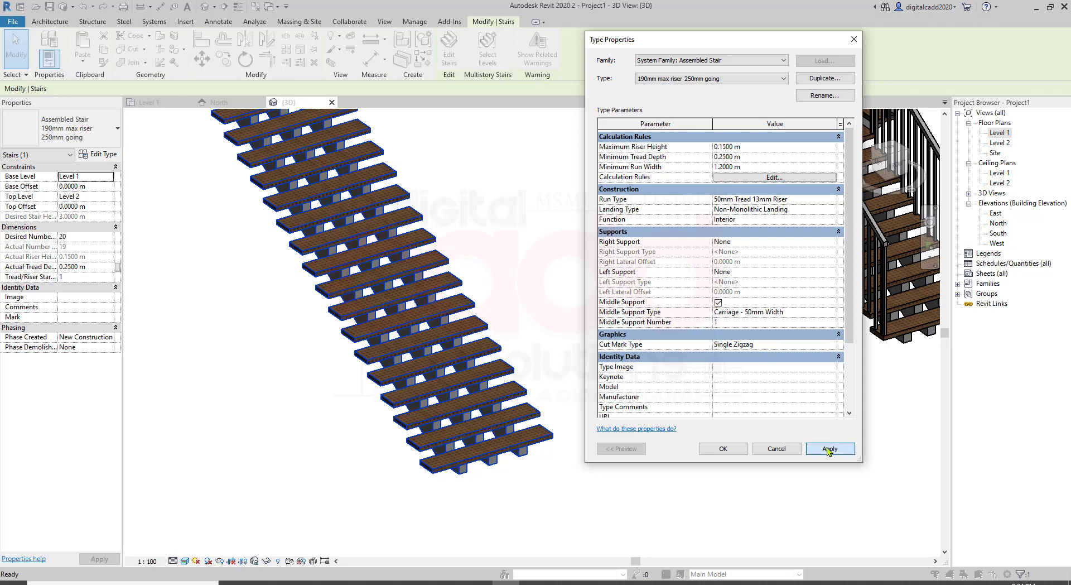
{"action": "left_click", "coordinate": [776, 449]}
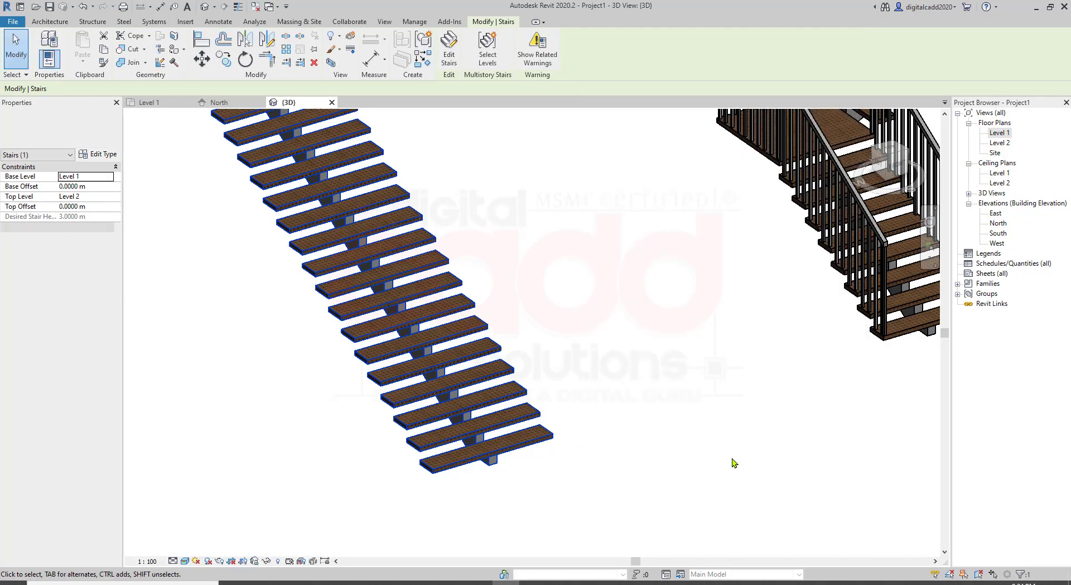
{"action": "left_click", "coordinate": [734, 461]}
{"action": "scroll", "coordinate": [642, 290], "scroll_direction": "down", "scroll_amount": 3}
{"action": "middle_click_drag", "start_coordinate": [809, 287], "coordinate": [463, 318]}
{"action": "scroll", "coordinate": [462, 318], "scroll_direction": "up", "scroll_amount": 3}
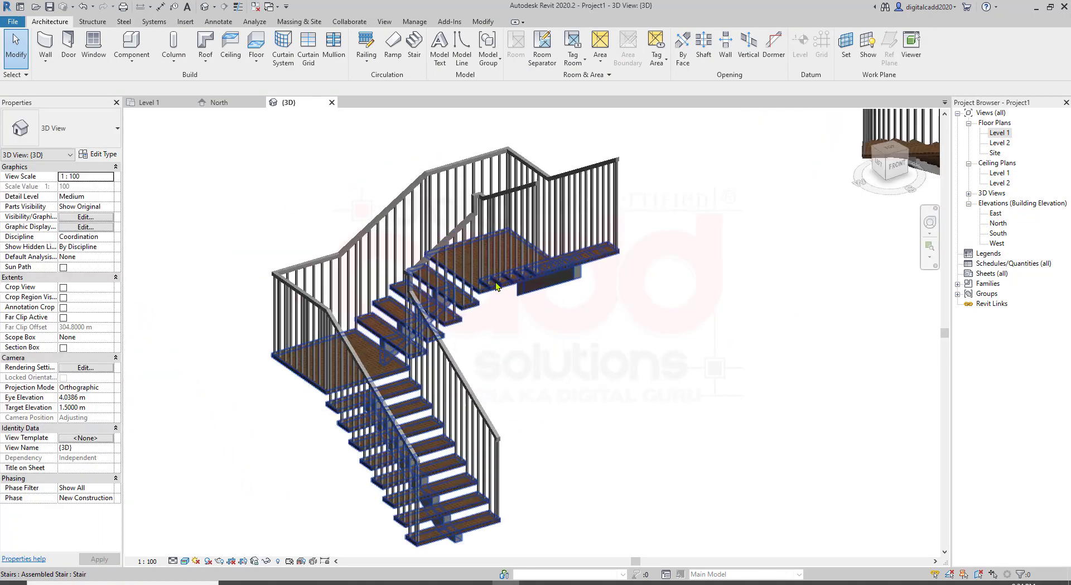
{"action": "scroll", "coordinate": [461, 318], "scroll_direction": "up", "scroll_amount": 1}
{"action": "scroll", "coordinate": [462, 318], "scroll_direction": "up", "scroll_amount": 2}
{"action": "scroll", "coordinate": [462, 317], "scroll_direction": "down", "scroll_amount": 3}
{"action": "scroll", "coordinate": [646, 407], "scroll_direction": "down", "scroll_amount": 2}
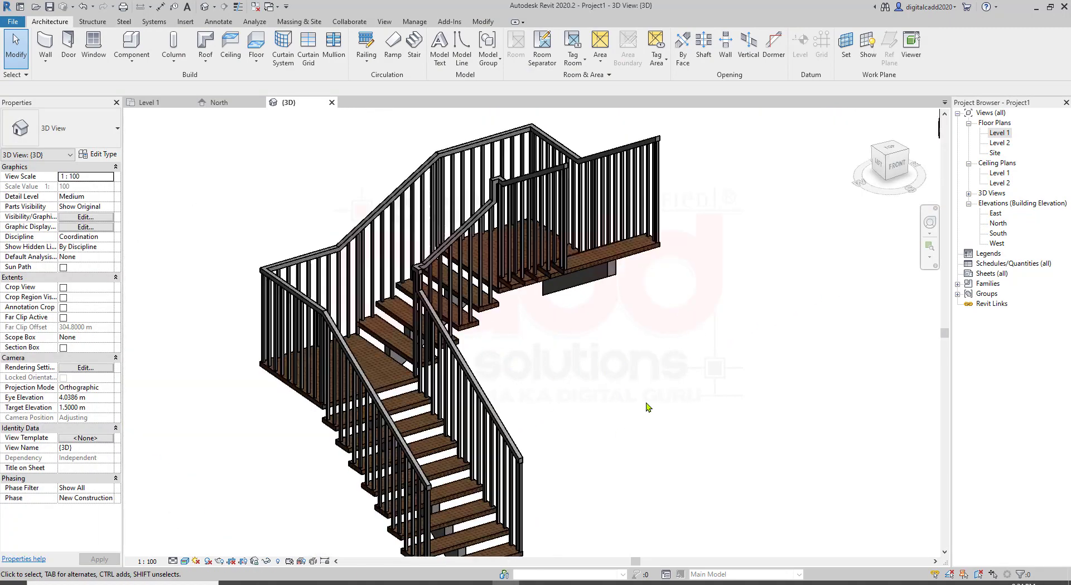
{"action": "scroll", "coordinate": [694, 366], "scroll_direction": "down", "scroll_amount": 2}
{"action": "mouse_move", "coordinate": [693, 366]}
{"action": "middle_mouse_down"}
{"action": "mouse_move", "coordinate": [413, 411]}
{"action": "mouse_move", "coordinate": [411, 303]}
{"action": "mouse_move", "coordinate": [331, 240]}
{"action": "middle_mouse_up"}
{"action": "scroll", "coordinate": [413, 412], "scroll_direction": "up", "scroll_amount": 2}
{"action": "scroll", "coordinate": [331, 240], "scroll_direction": "up", "scroll_amount": 3}
{"action": "scroll", "coordinate": [234, 263], "scroll_direction": "up", "scroll_amount": 2}
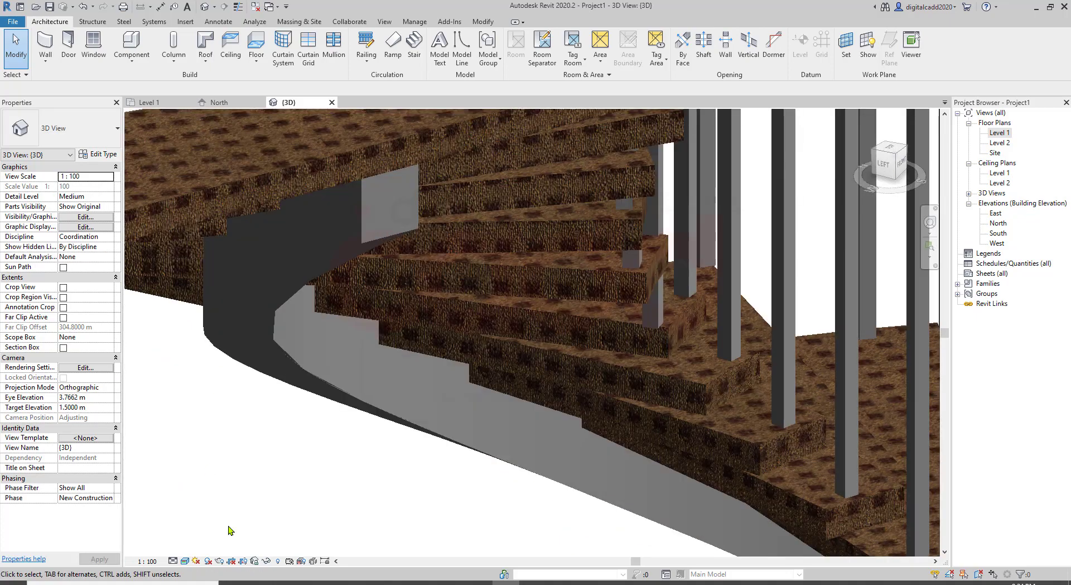
{"action": "scroll", "coordinate": [527, 264], "scroll_direction": "down", "scroll_amount": 1}
{"action": "scroll", "coordinate": [527, 264], "scroll_direction": "down", "scroll_amount": 5}
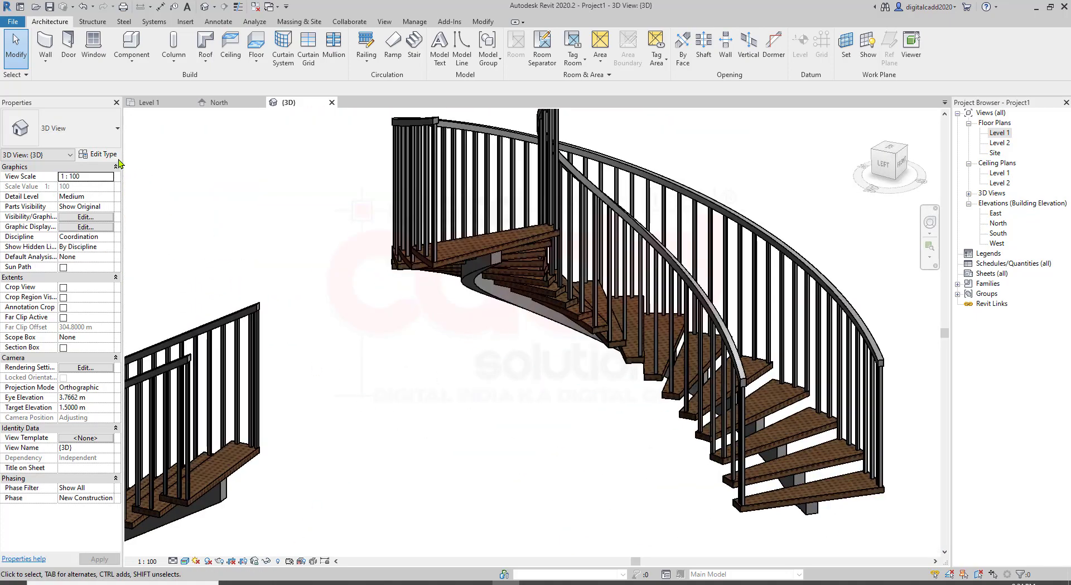
{"action": "left_click", "coordinate": [119, 159]}
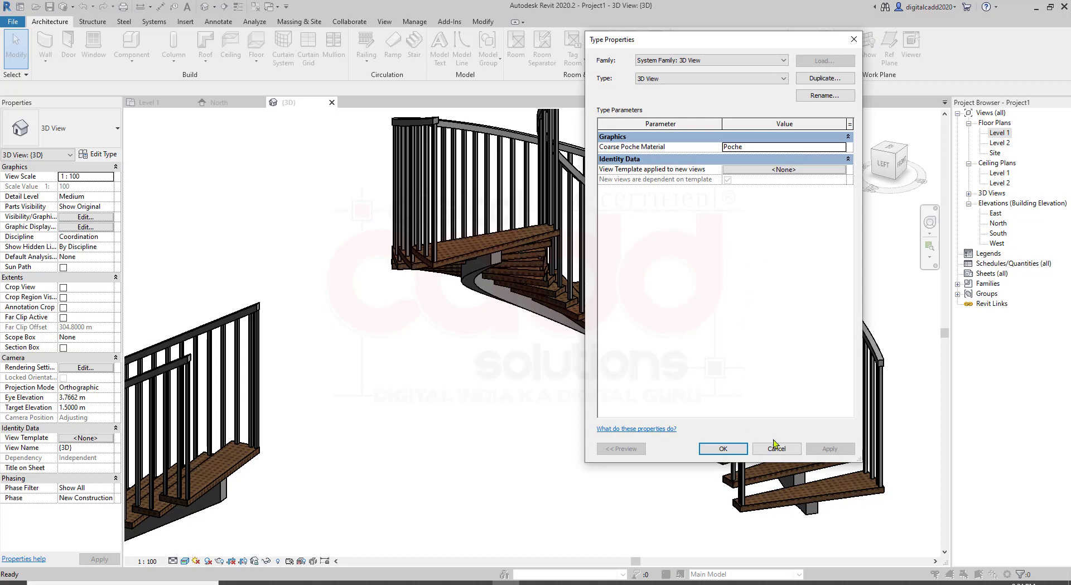
{"action": "key", "text": "Escape"}
{"action": "scroll", "coordinate": [472, 362], "scroll_direction": "down", "scroll_amount": 3}
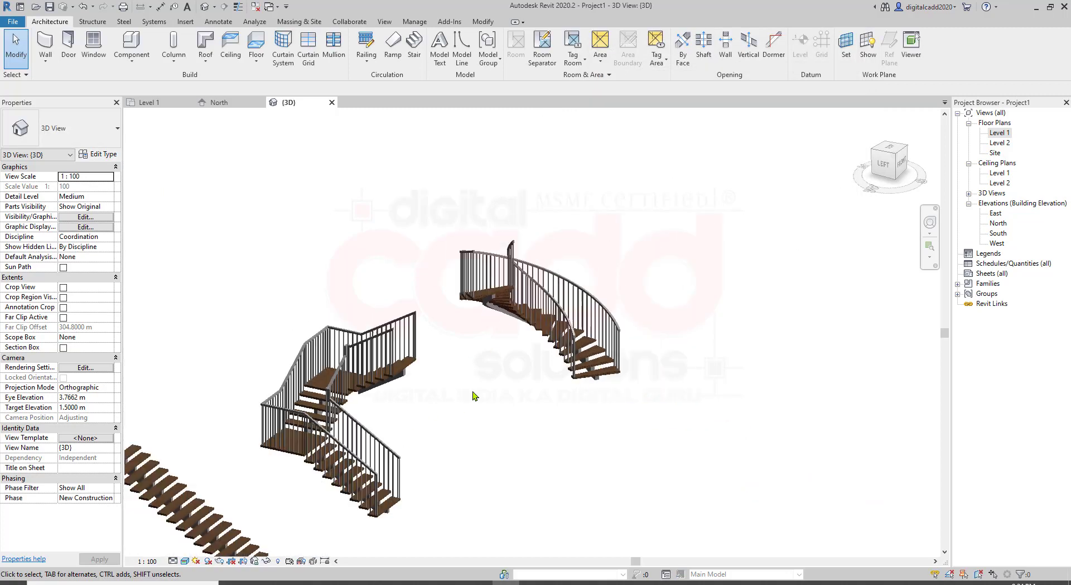
{"action": "scroll", "coordinate": [502, 365], "scroll_direction": "down", "scroll_amount": 2}
{"action": "left_click", "coordinate": [428, 410]}
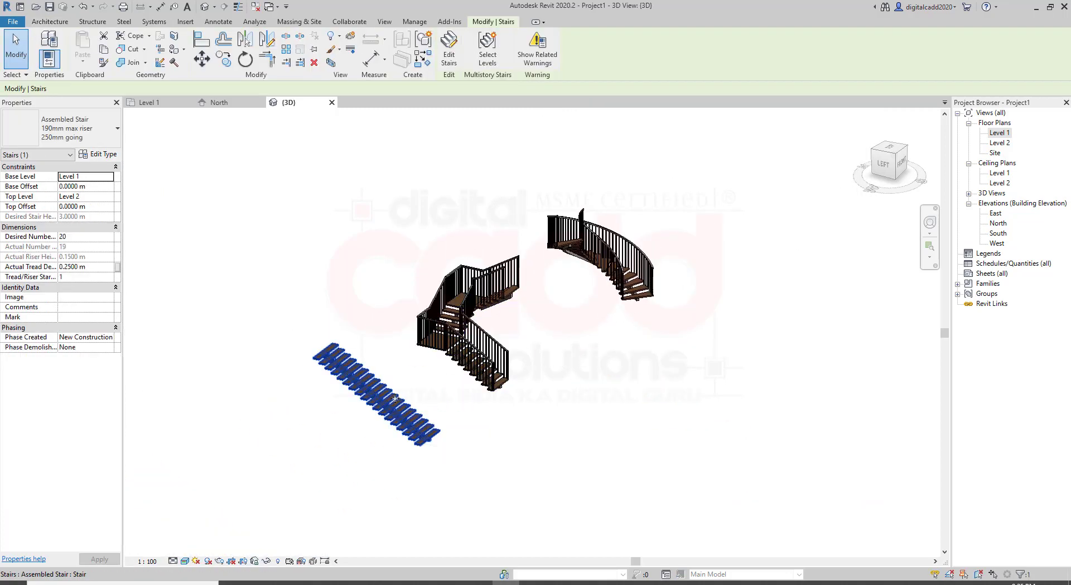
{"action": "scroll", "coordinate": [391, 401], "scroll_direction": "up", "scroll_amount": 2}
{"action": "scroll", "coordinate": [503, 368], "scroll_direction": "up", "scroll_amount": 3}
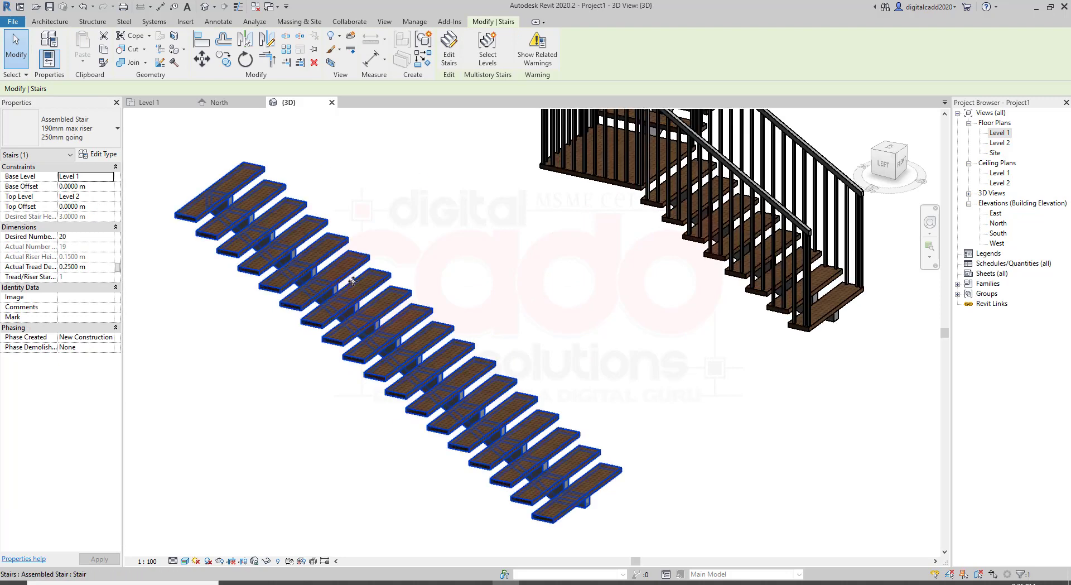
- Change the straight stair type's Middle Support Number to 2
{"action": "left_click", "coordinate": [112, 155]}
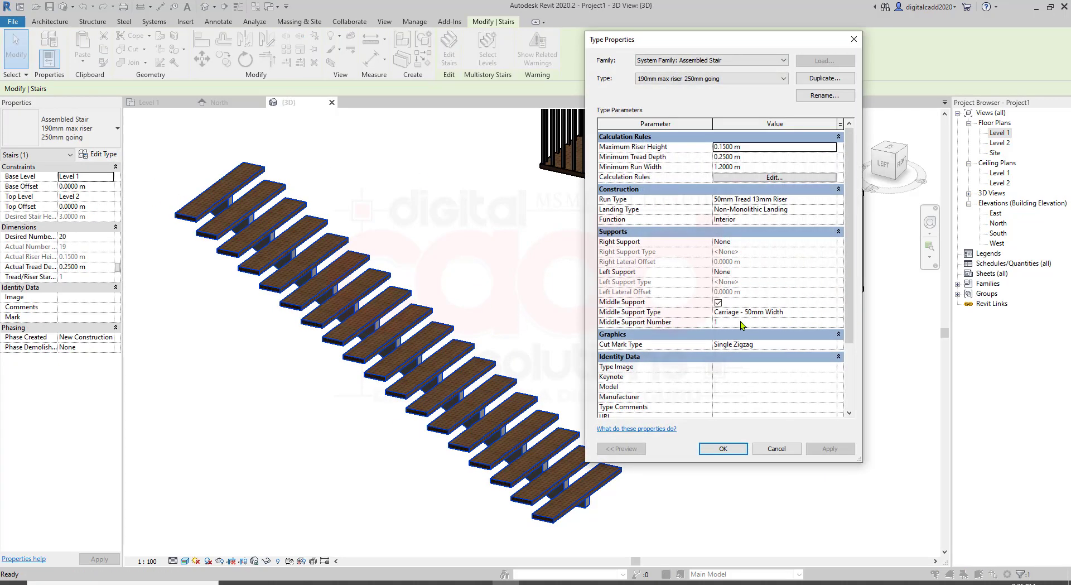
{"action": "left_click", "coordinate": [727, 322]}
{"action": "type", "text": "2"}
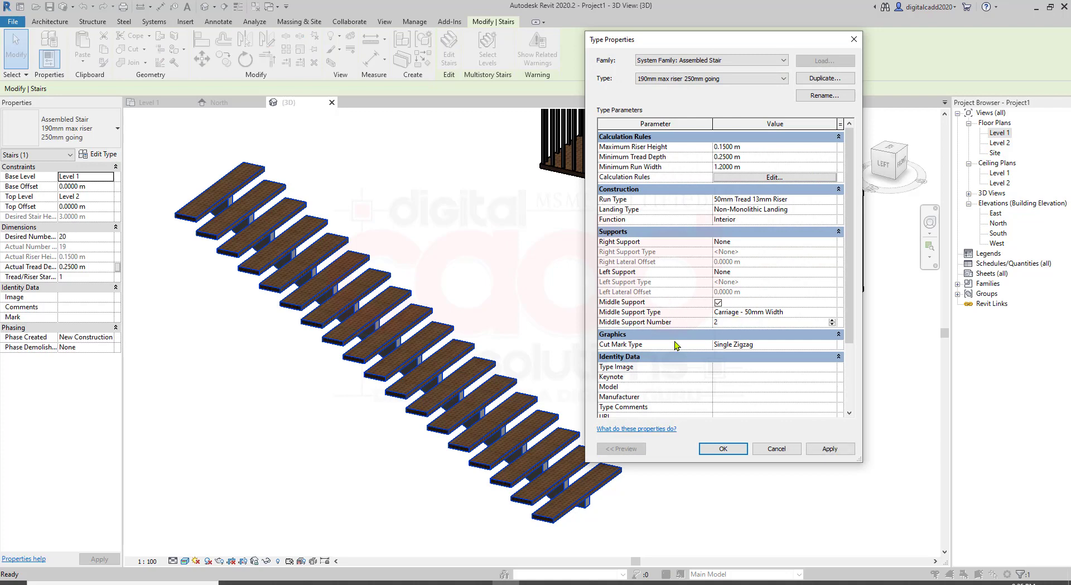
{"action": "left_click", "coordinate": [830, 449]}
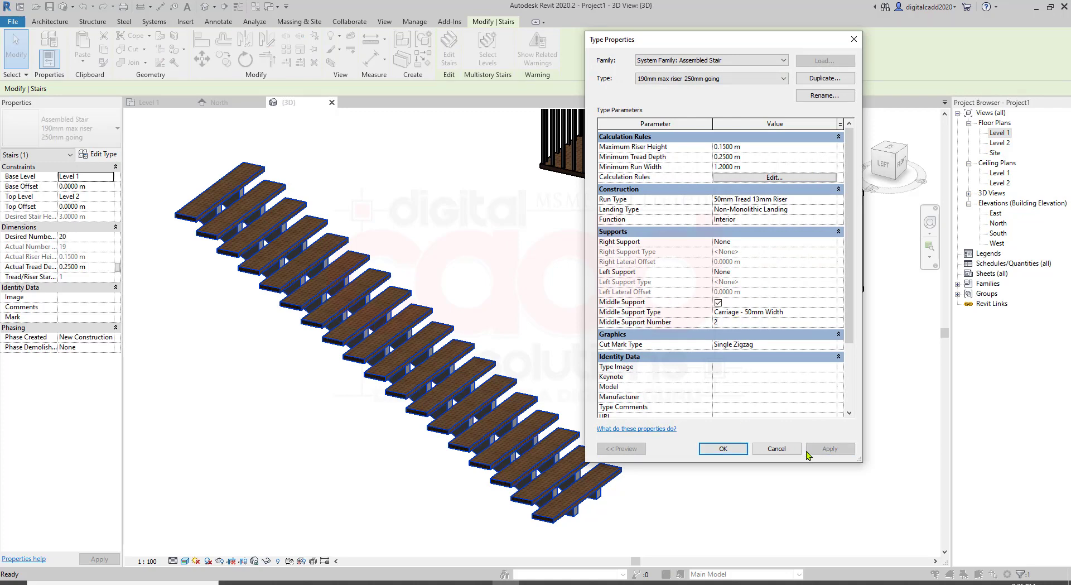
{"action": "left_click", "coordinate": [723, 449]}
- Zoom around the 3D view to check the two carriages beneath the treads
{"action": "scroll", "coordinate": [539, 299], "scroll_direction": "down", "scroll_amount": 3}
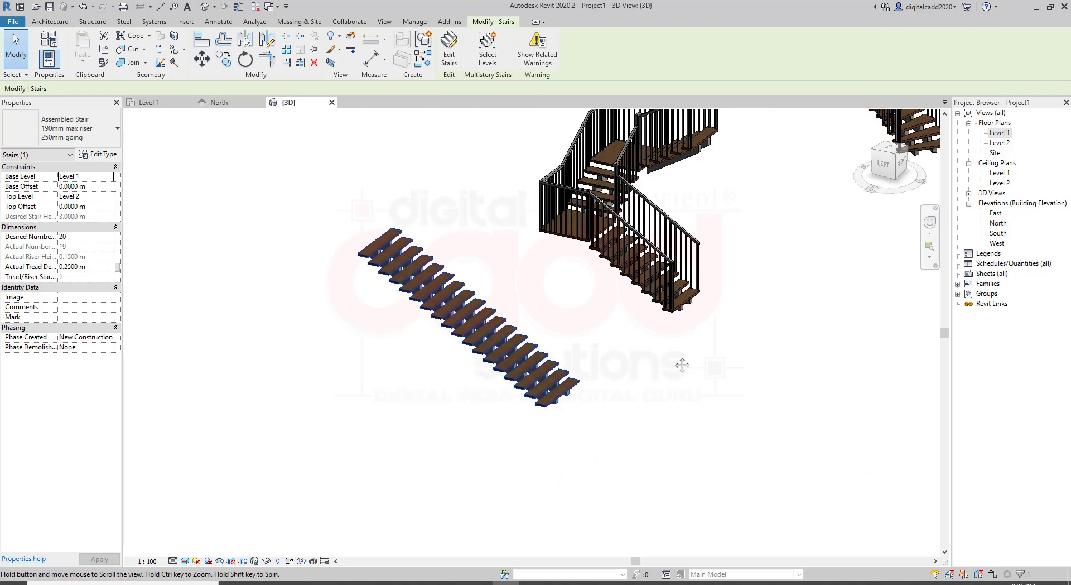
{"action": "scroll", "coordinate": [507, 406], "scroll_direction": "up", "scroll_amount": 3}
{"action": "scroll", "coordinate": [508, 407], "scroll_direction": "up", "scroll_amount": 3}
{"action": "scroll", "coordinate": [508, 406], "scroll_direction": "up", "scroll_amount": 3}
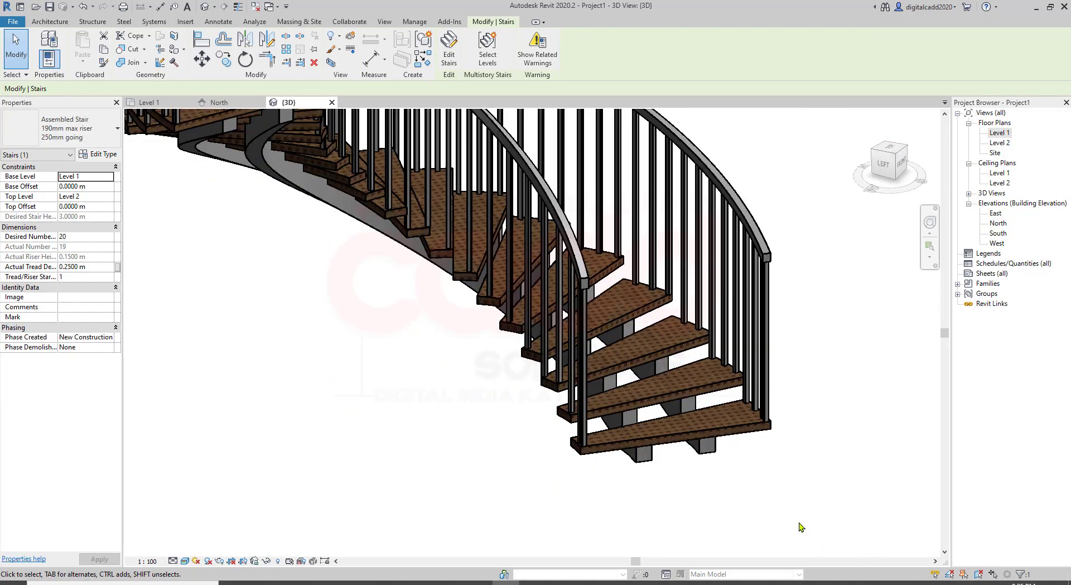
{"action": "scroll", "coordinate": [621, 394], "scroll_direction": "down", "scroll_amount": 3}
{"action": "scroll", "coordinate": [387, 530], "scroll_direction": "down", "scroll_amount": 2}
{"action": "scroll", "coordinate": [444, 509], "scroll_direction": "up", "scroll_amount": 3}
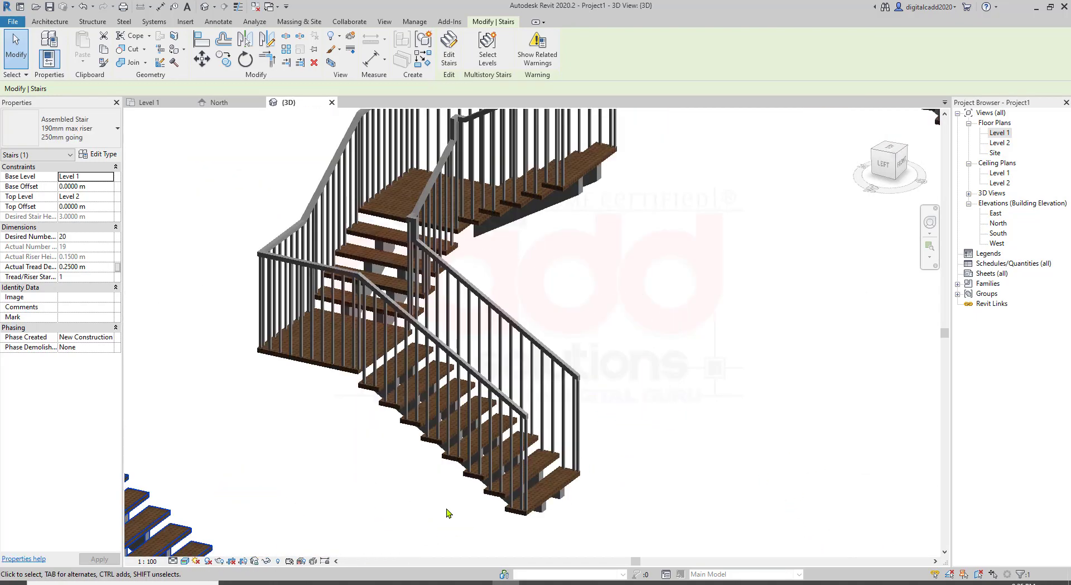
{"action": "scroll", "coordinate": [450, 404], "scroll_direction": "up", "scroll_amount": 3}
{"action": "scroll", "coordinate": [530, 350], "scroll_direction": "down", "scroll_amount": 5}
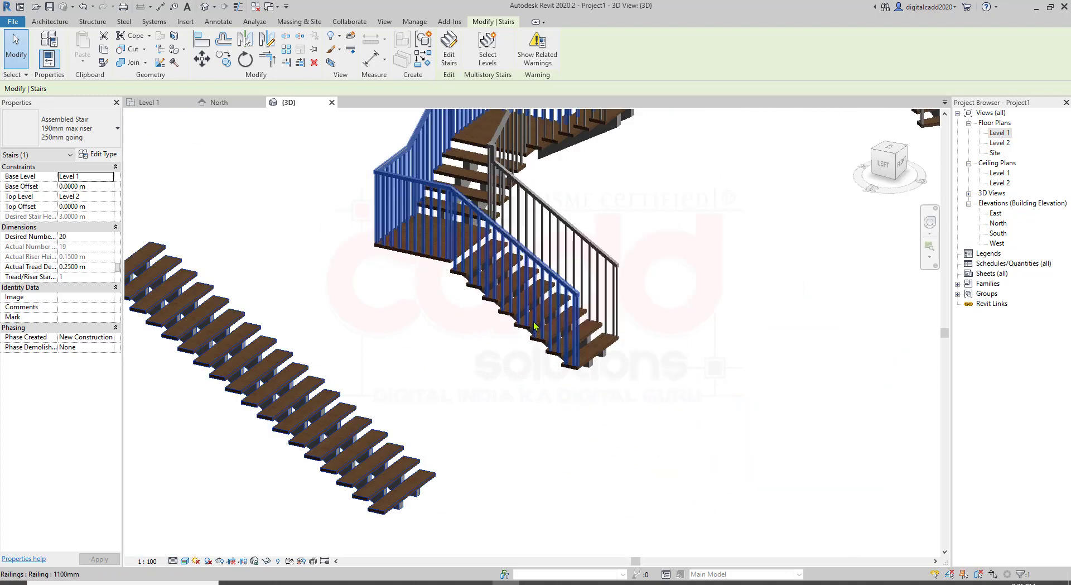
{"action": "scroll", "coordinate": [680, 293], "scroll_direction": "down", "scroll_amount": 2}
{"action": "scroll", "coordinate": [576, 461], "scroll_direction": "up", "scroll_amount": 2}
{"action": "scroll", "coordinate": [554, 510], "scroll_direction": "up", "scroll_amount": 2}
{"action": "scroll", "coordinate": [526, 446], "scroll_direction": "up", "scroll_amount": 2}
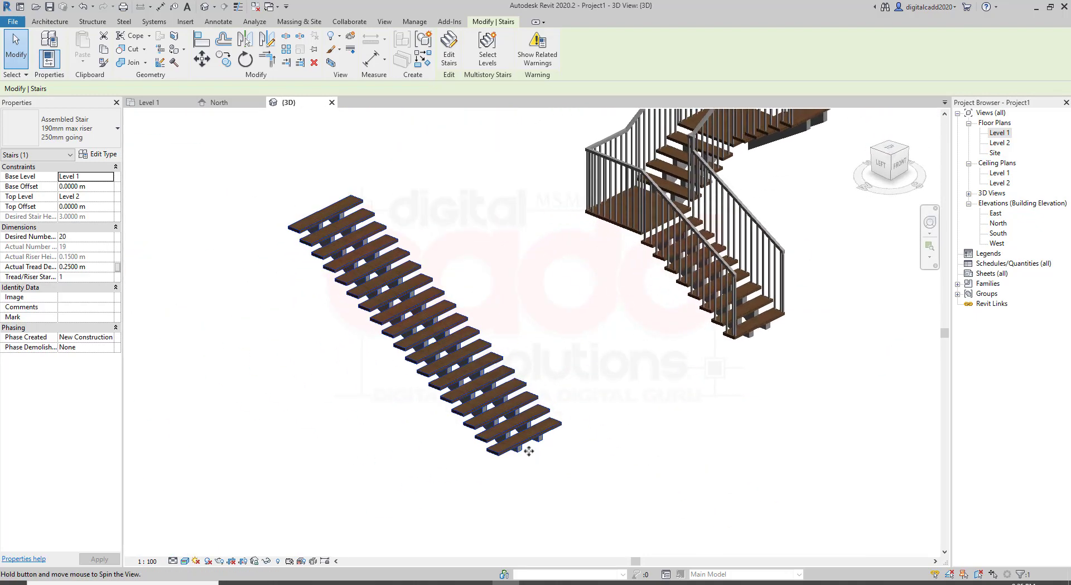
{"action": "scroll", "coordinate": [537, 444], "scroll_direction": "up", "scroll_amount": 2}
{"action": "scroll", "coordinate": [538, 444], "scroll_direction": "up", "scroll_amount": 2}
{"action": "scroll", "coordinate": [635, 491], "scroll_direction": "up", "scroll_amount": 2}
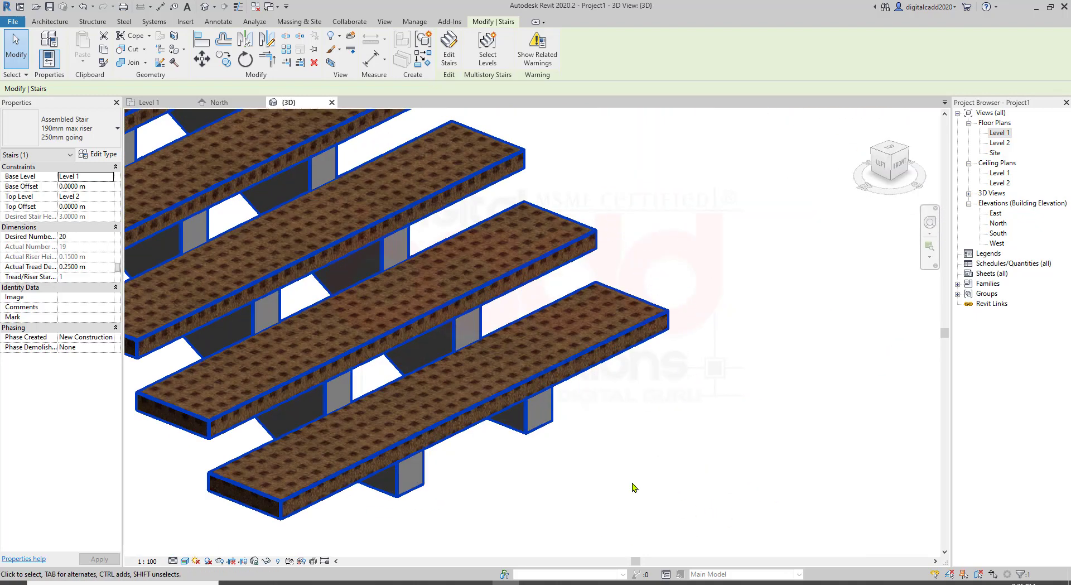
{"action": "scroll", "coordinate": [635, 488], "scroll_direction": "up", "scroll_amount": 2}
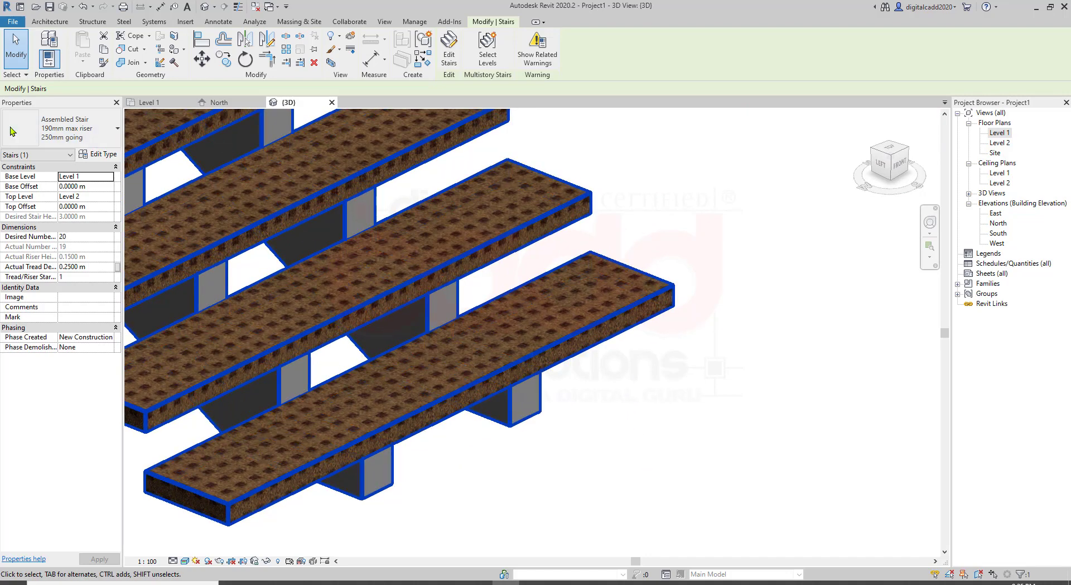
- Open the properties of the stair's '50mm Tread 13mm Riser' run type
{"action": "left_click", "coordinate": [98, 154]}
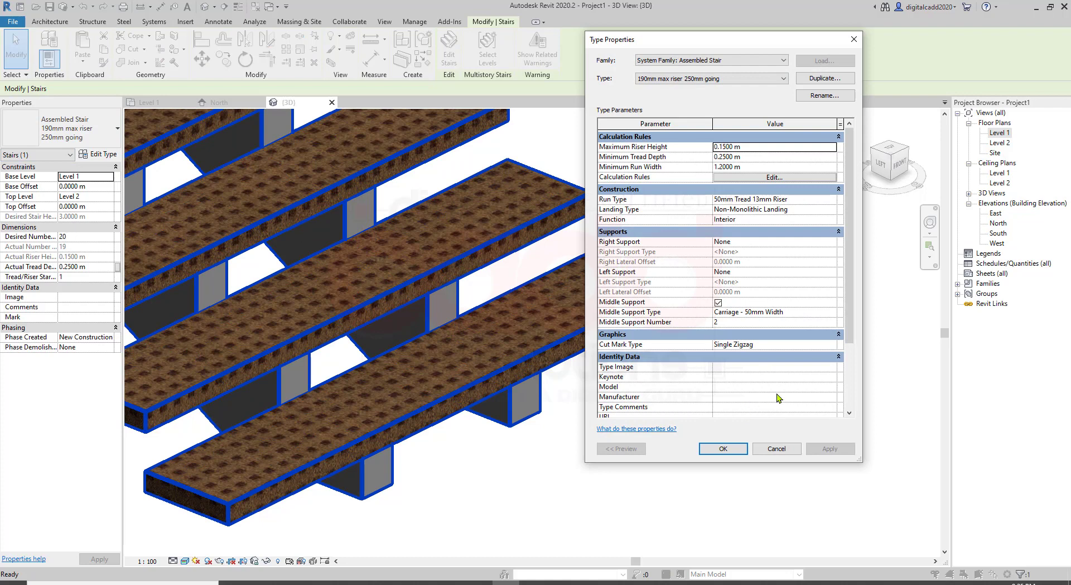
{"action": "left_click_drag", "start_coordinate": [852, 276], "coordinate": [864, 333]}
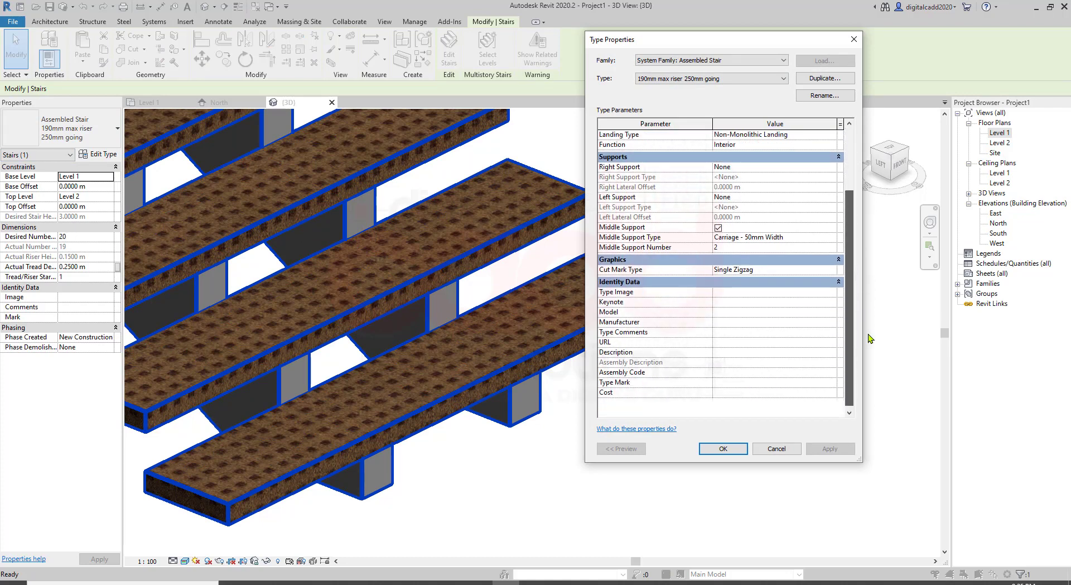
{"action": "left_click_drag", "start_coordinate": [865, 333], "coordinate": [875, 280]}
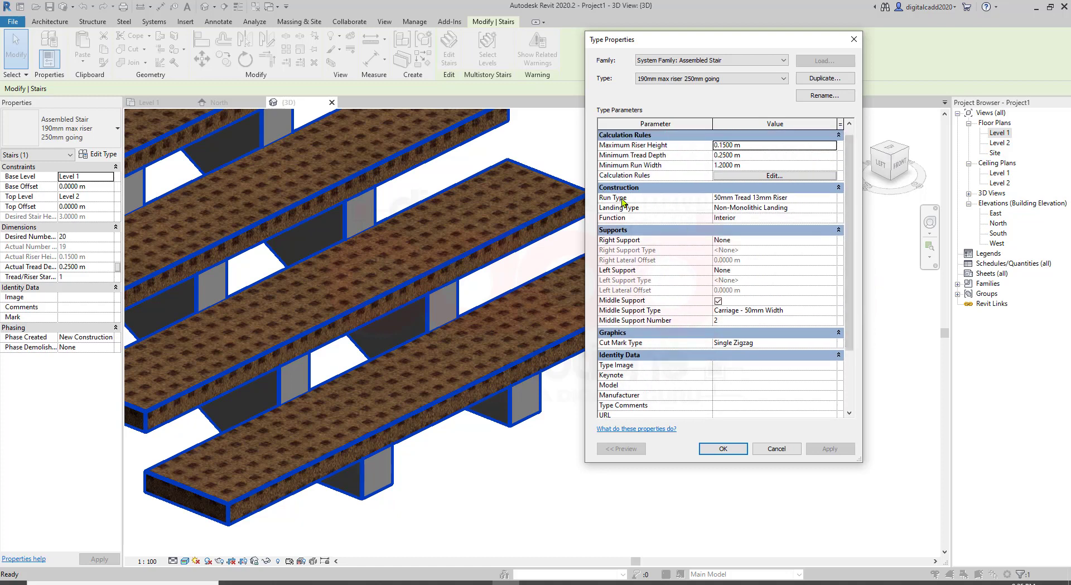
{"action": "left_click", "coordinate": [810, 198]}
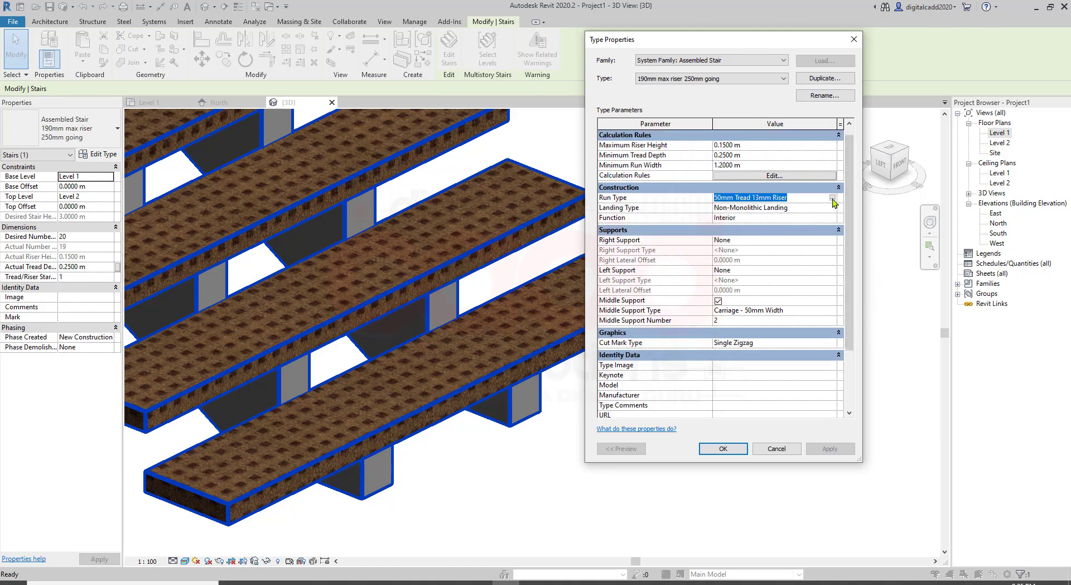
{"action": "left_click", "coordinate": [832, 198]}
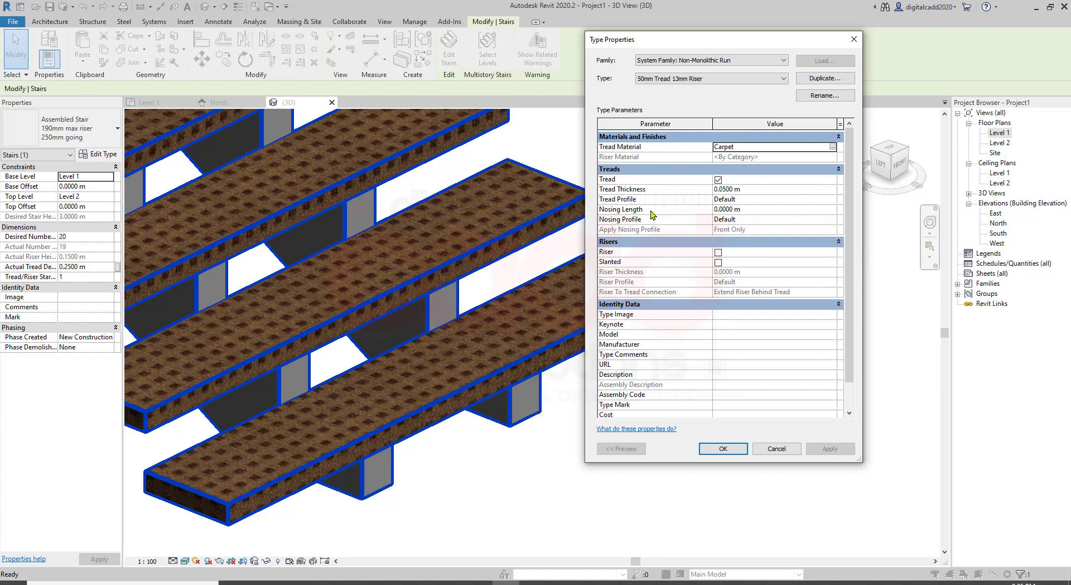
- Set the run type's Nosing Length to 0.0050 m and apply it
{"action": "left_click", "coordinate": [735, 210]}
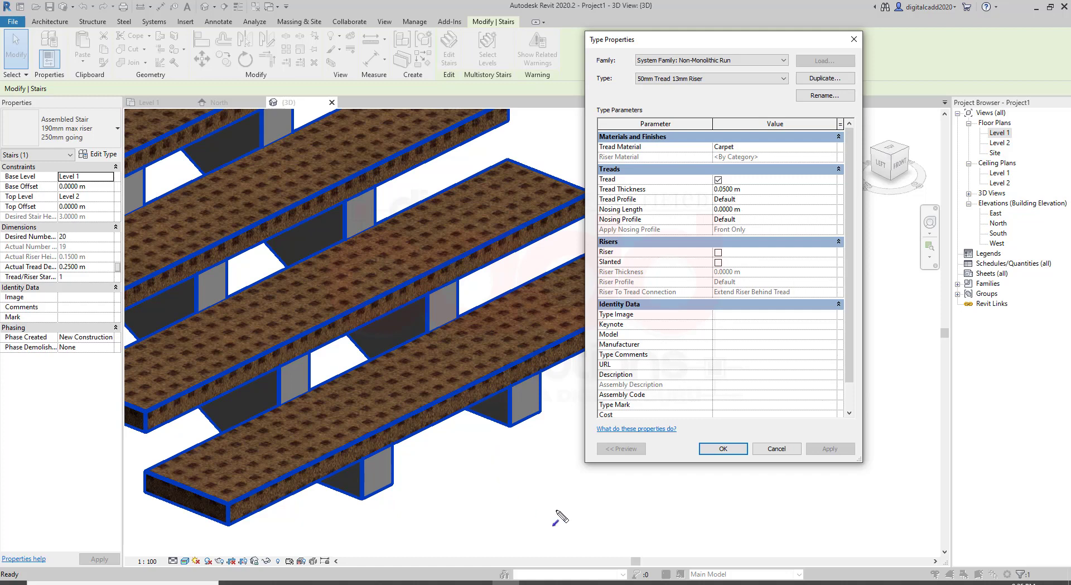
{"action": "left_click_drag", "start_coordinate": [557, 510], "coordinate": [460, 400]}
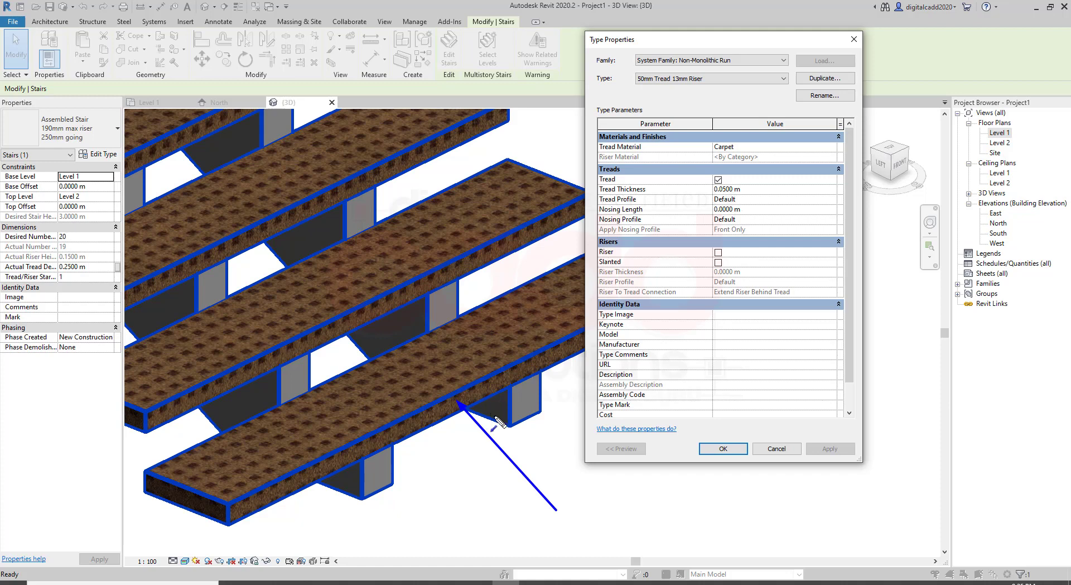
{"action": "left_click_drag", "start_coordinate": [776, 196], "coordinate": [739, 209]}
{"action": "key", "text": "Escape"}
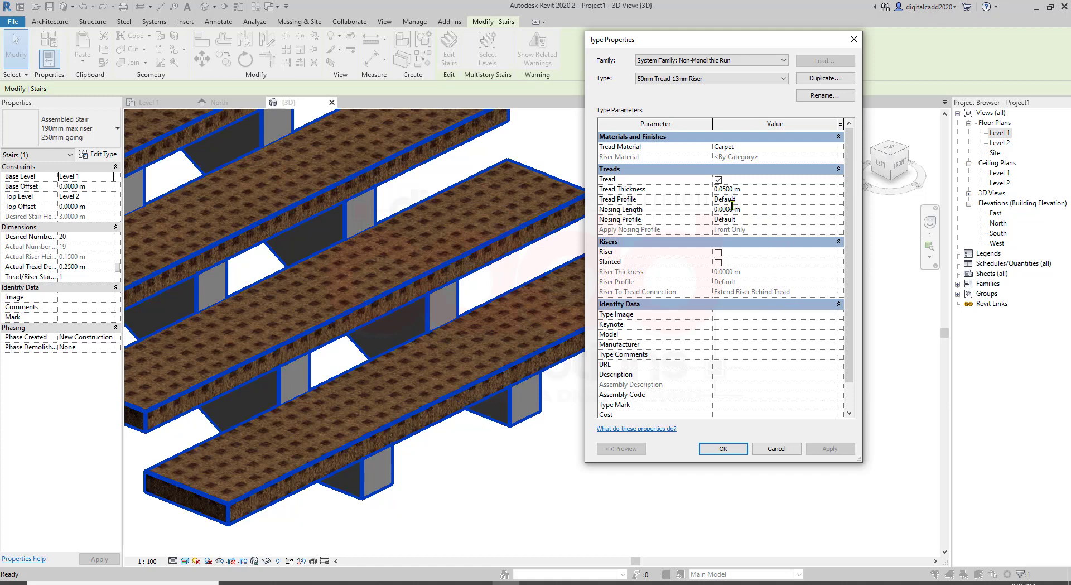
{"action": "left_click_drag", "start_coordinate": [732, 206], "coordinate": [719, 206]}
{"action": "key", "text": "BackSpace"}
{"action": "type", "text": "5"}
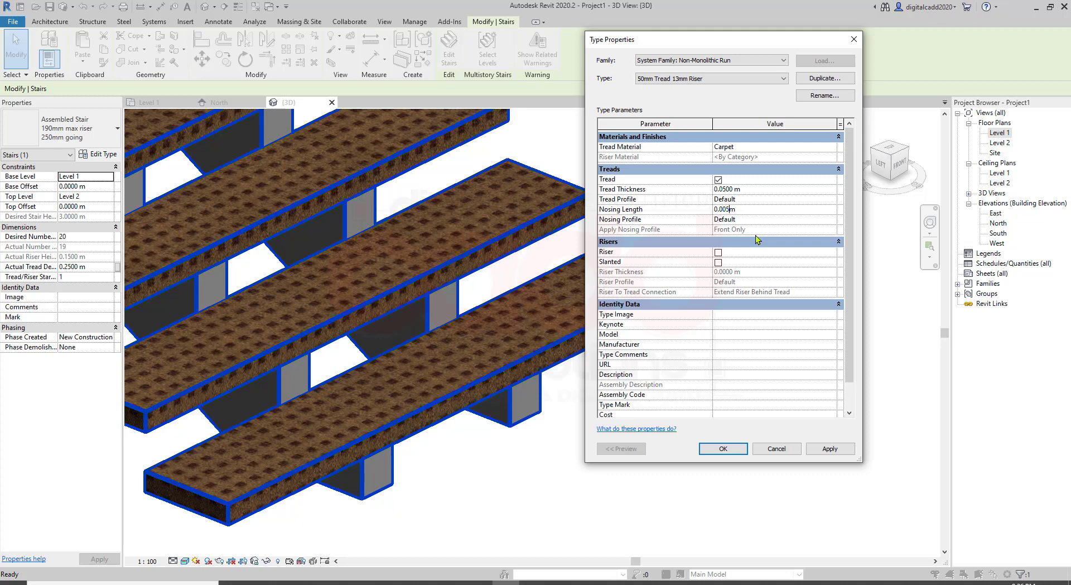
{"action": "left_click", "coordinate": [830, 449]}
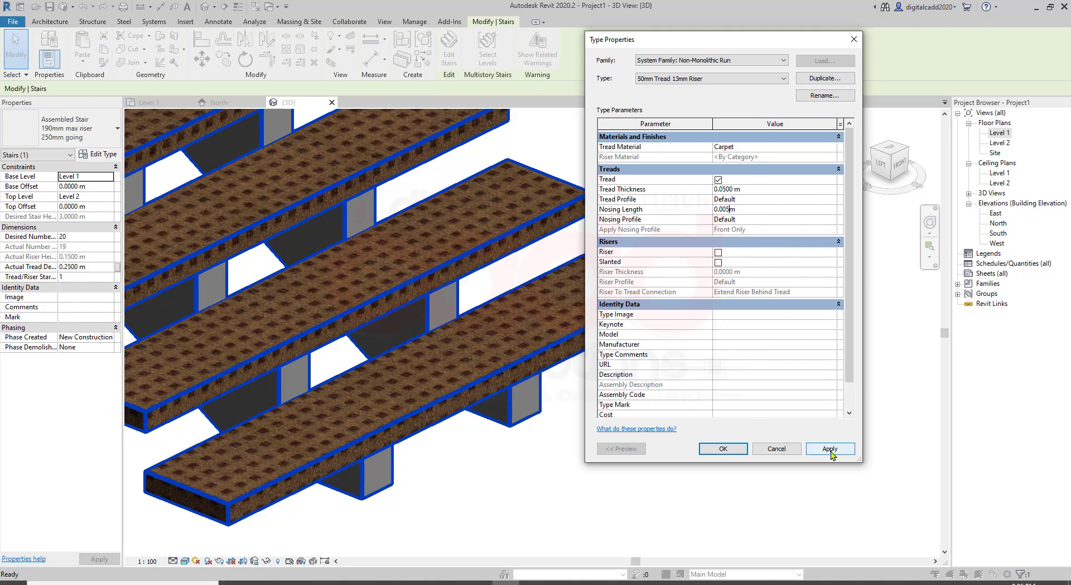
{"action": "left_click", "coordinate": [721, 449]}
{"action": "left_click", "coordinate": [719, 450]}
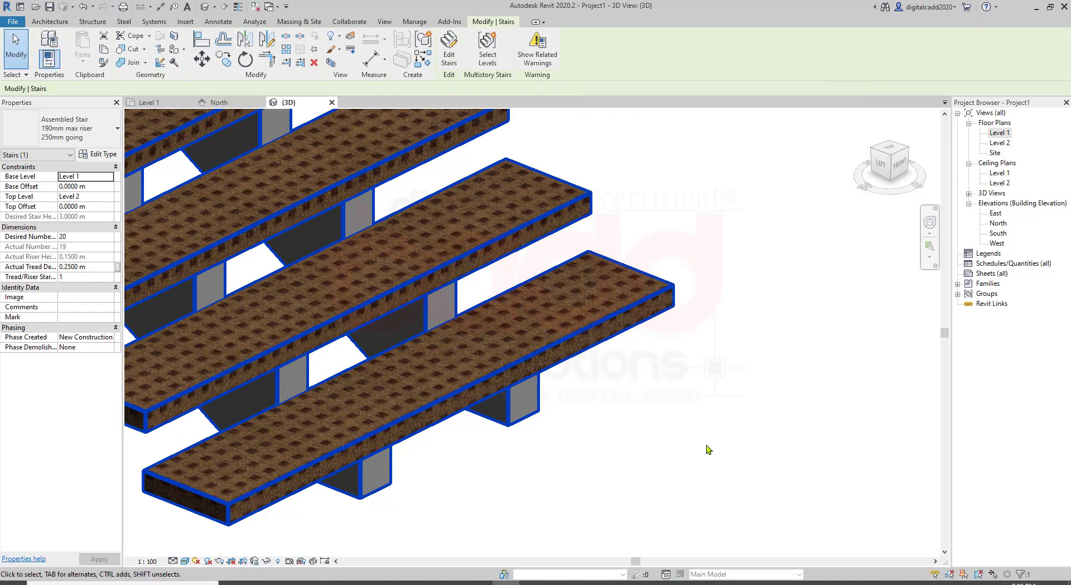
{"action": "left_click", "coordinate": [705, 446]}
{"action": "mouse_move", "coordinate": [705, 446]}
{"action": "middle_mouse_down", "text": "shift"}
{"action": "mouse_move", "coordinate": [625, 365]}
{"action": "mouse_move", "coordinate": [677, 220]}
{"action": "middle_mouse_up", "text": "shift"}
{"action": "scroll", "coordinate": [665, 218], "scroll_direction": "up", "scroll_amount": 2}
{"action": "scroll", "coordinate": [632, 213], "scroll_direction": "up", "scroll_amount": 2}
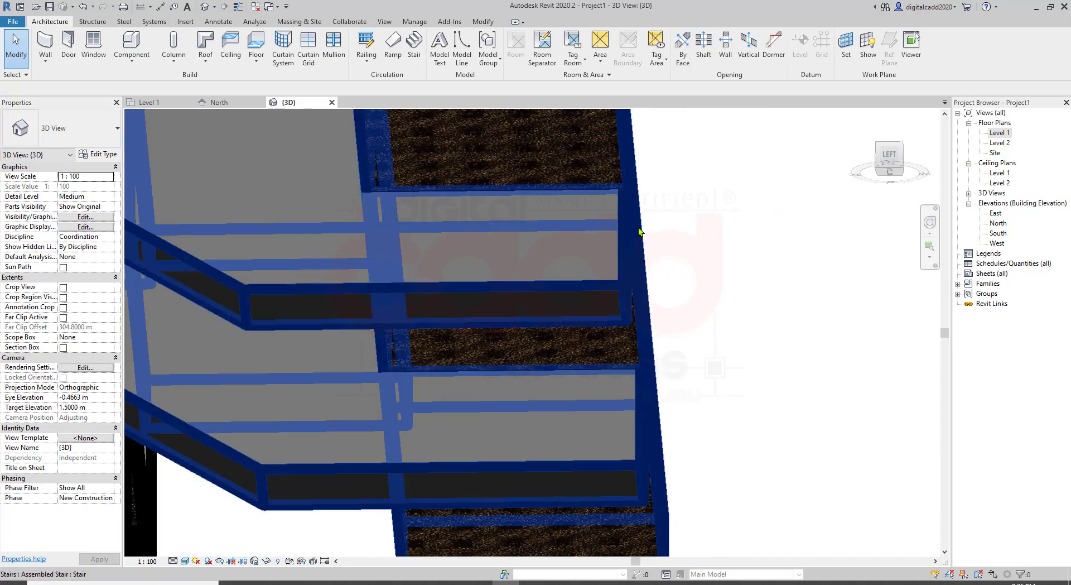
{"action": "scroll", "coordinate": [761, 195], "scroll_direction": "up", "scroll_amount": 2}
{"action": "scroll", "coordinate": [681, 296], "scroll_direction": "up", "scroll_amount": 2}
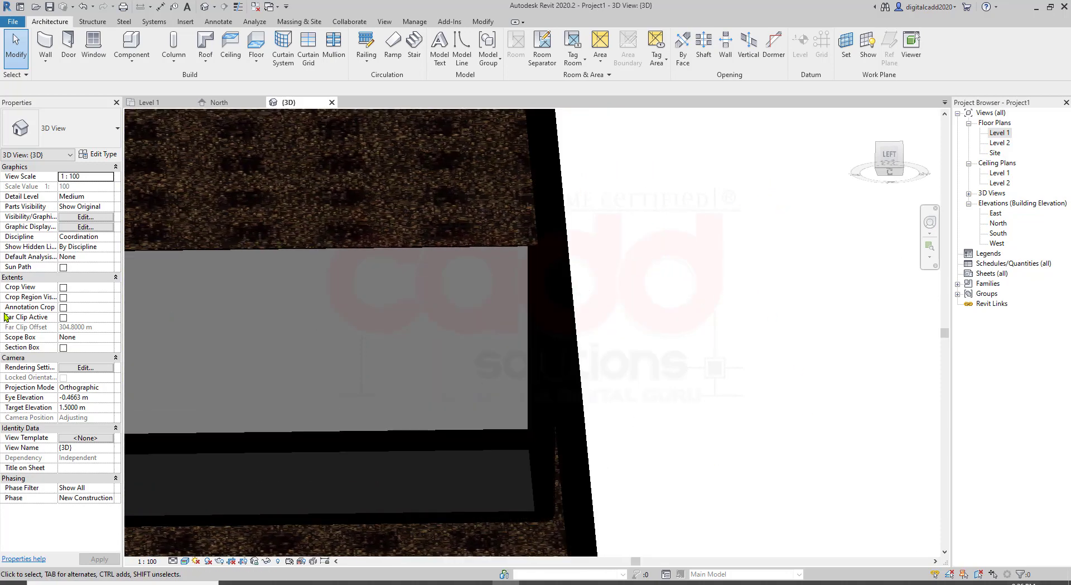
{"action": "middle_click_drag", "start_coordinate": [623, 267], "coordinate": [836, 368], "text": "shift"}
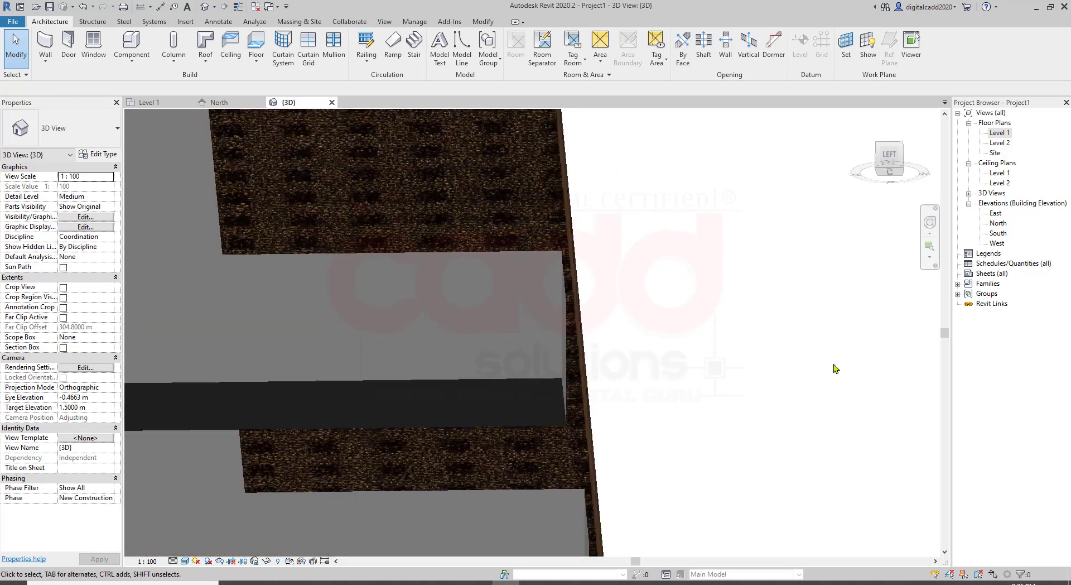
{"action": "middle_click_drag", "start_coordinate": [726, 312], "coordinate": [665, 319], "text": "shift"}
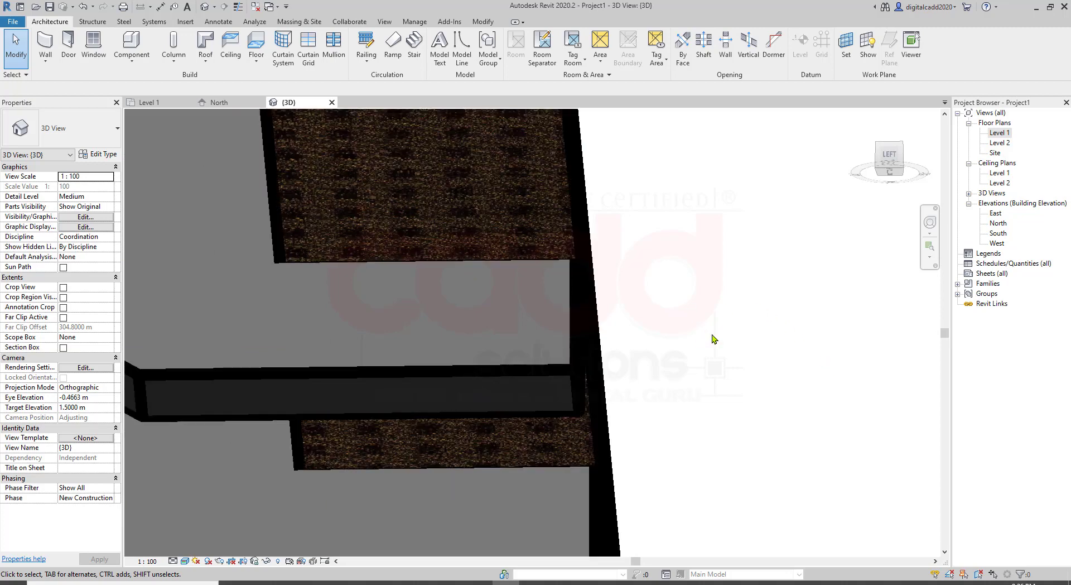
{"action": "middle_click_drag", "start_coordinate": [681, 363], "coordinate": [672, 372], "text": "shift"}
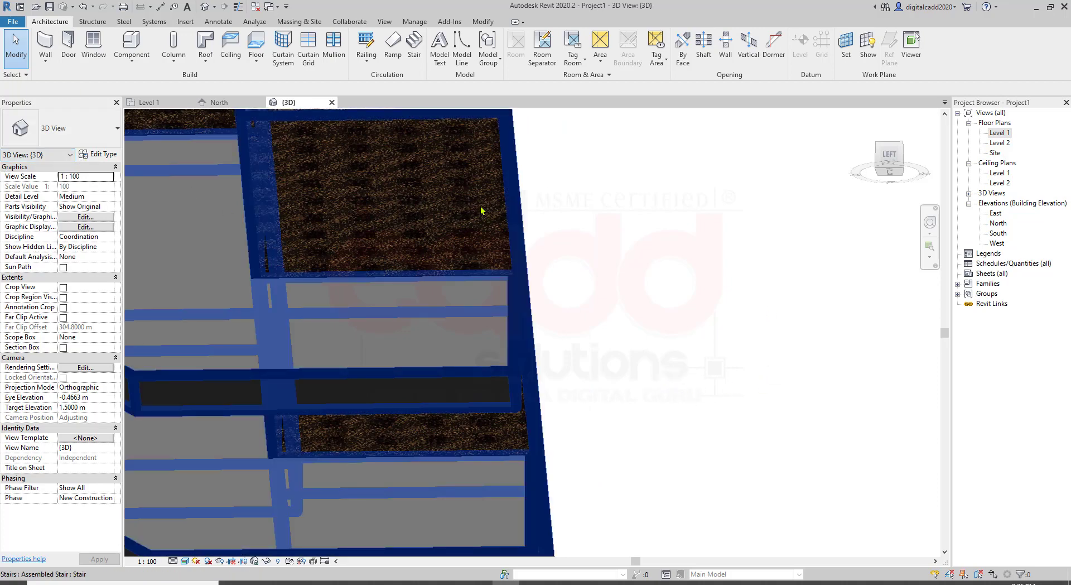
- Change the 50mm Tread 13mm Riser run type's Nosing Length to 0.0500 m and close both dialogs
{"action": "left_click", "coordinate": [484, 211]}
{"action": "left_click", "coordinate": [98, 154]}
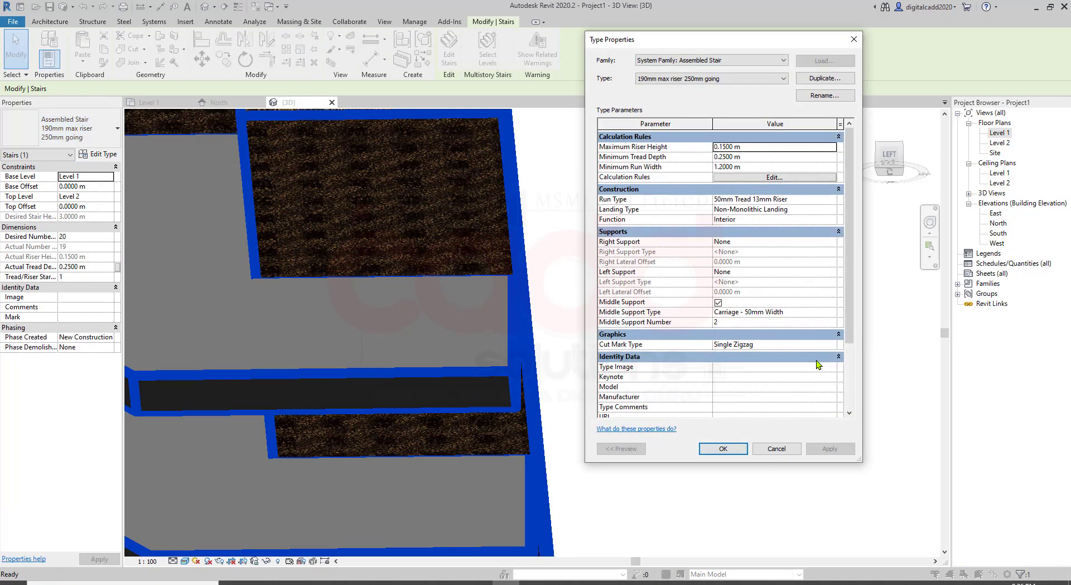
{"action": "left_click", "coordinate": [752, 198]}
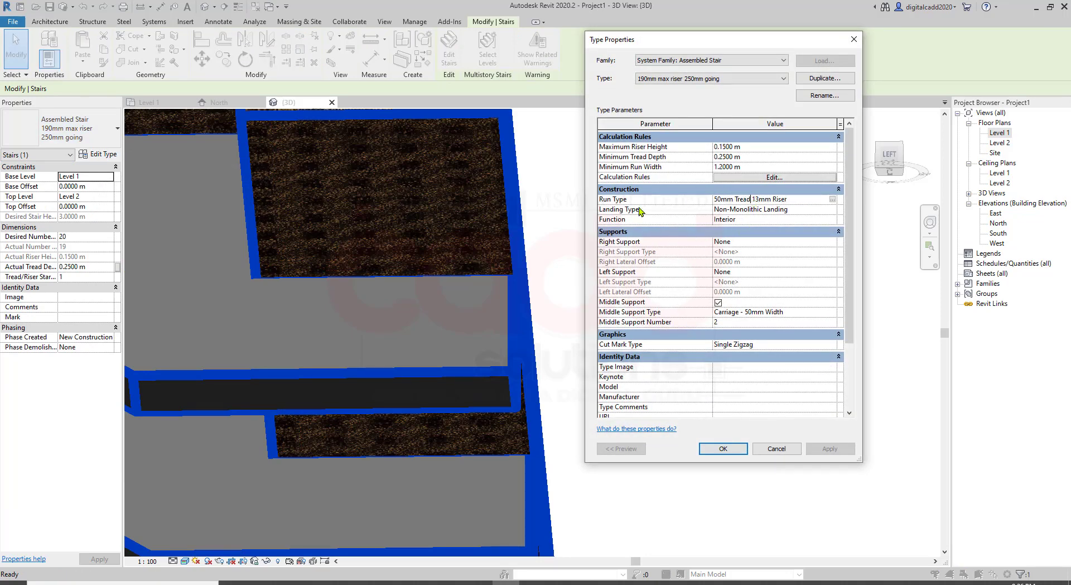
{"action": "left_click", "coordinate": [832, 199]}
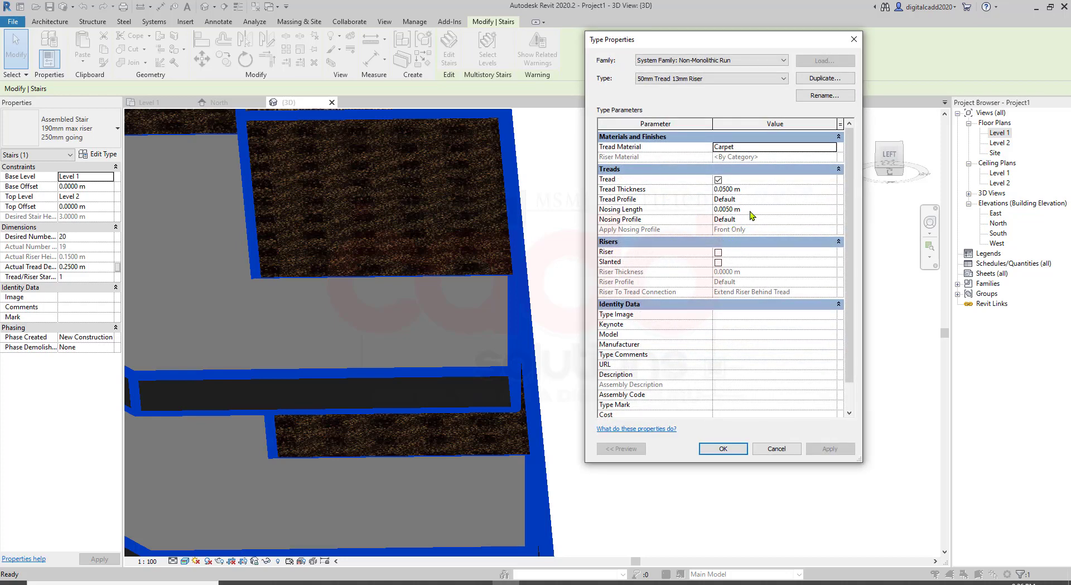
{"action": "left_click", "coordinate": [746, 209]}
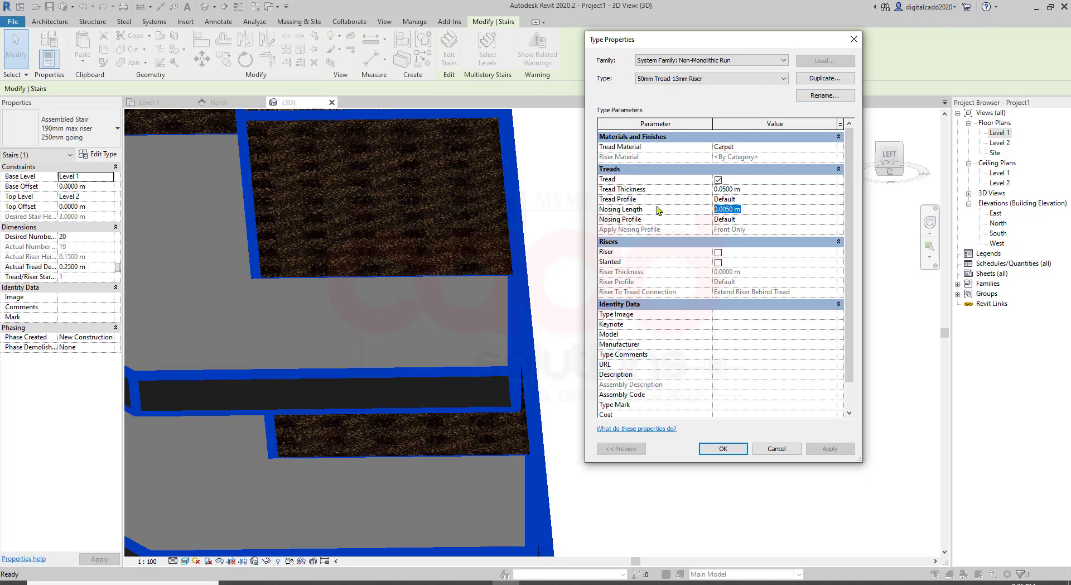
{"action": "type", "text": "0."}
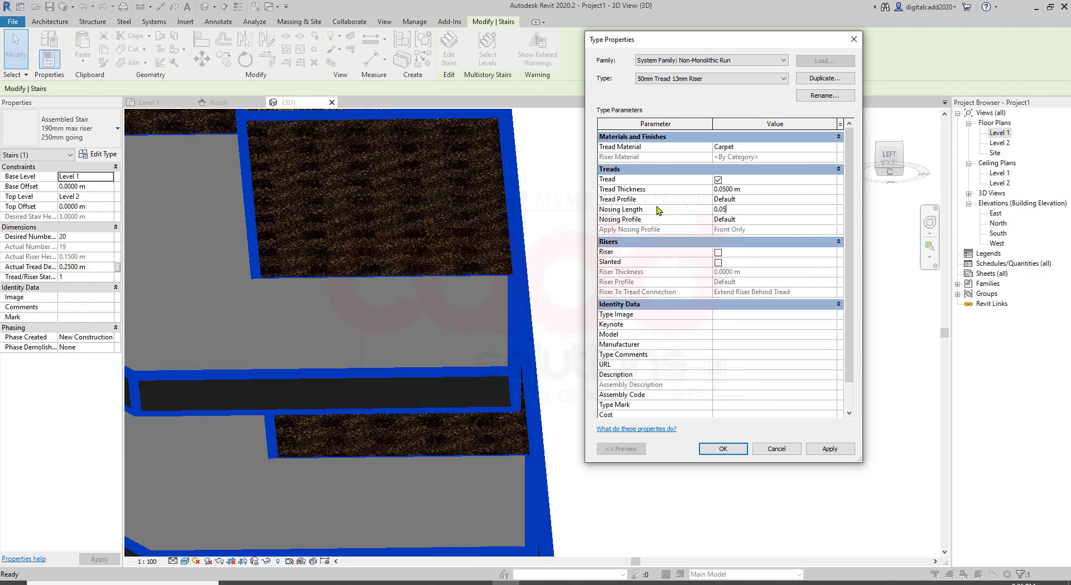
{"action": "left_click", "coordinate": [837, 449]}
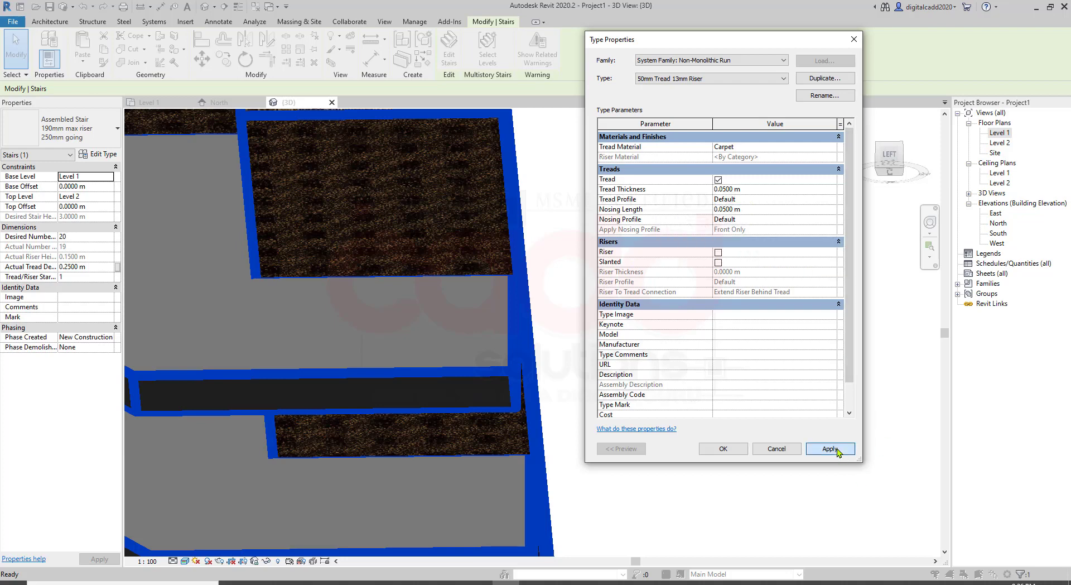
{"action": "left_click", "coordinate": [771, 449]}
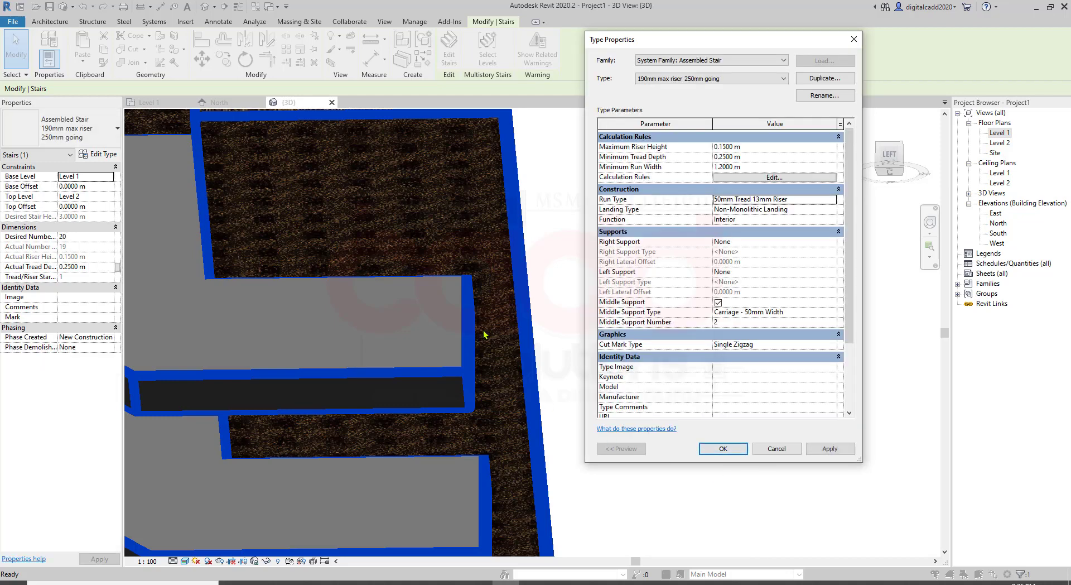
{"action": "left_click", "coordinate": [723, 449]}
{"action": "key", "text": "Escape"}
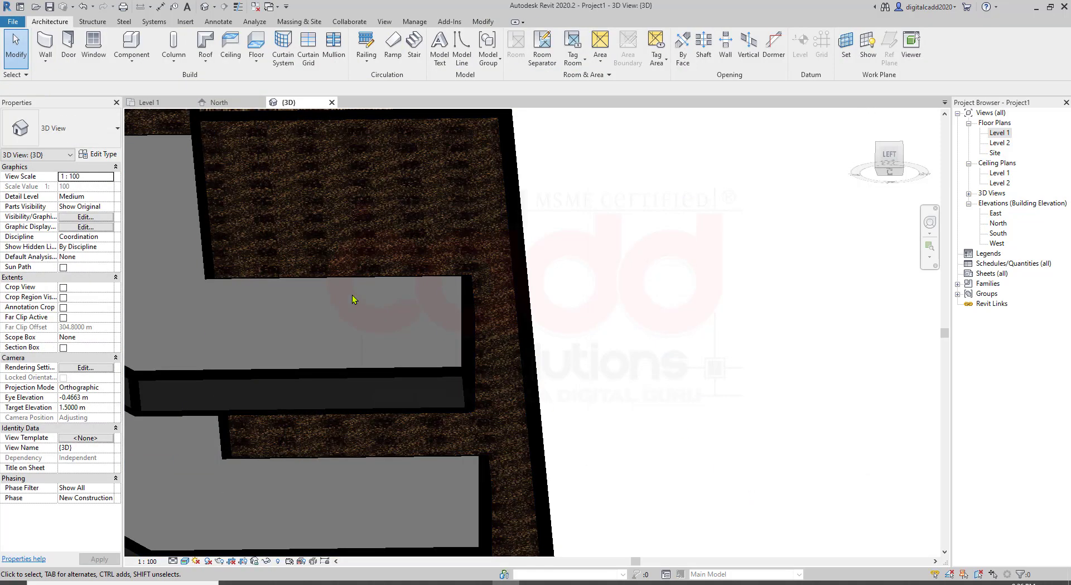
- Select the straight stair and open Type Properties for its 190mm max riser 250mm going type
{"action": "mouse_move", "coordinate": [560, 329]}
{"action": "middle_mouse_down", "text": "shift"}
{"action": "mouse_move", "coordinate": [637, 330]}
{"action": "mouse_move", "coordinate": [592, 383]}
{"action": "mouse_move", "coordinate": [456, 280]}
{"action": "mouse_move", "coordinate": [387, 388]}
{"action": "mouse_move", "coordinate": [354, 513]}
{"action": "mouse_move", "coordinate": [374, 481]}
{"action": "mouse_move", "coordinate": [488, 437]}
{"action": "middle_mouse_up", "text": "shift"}
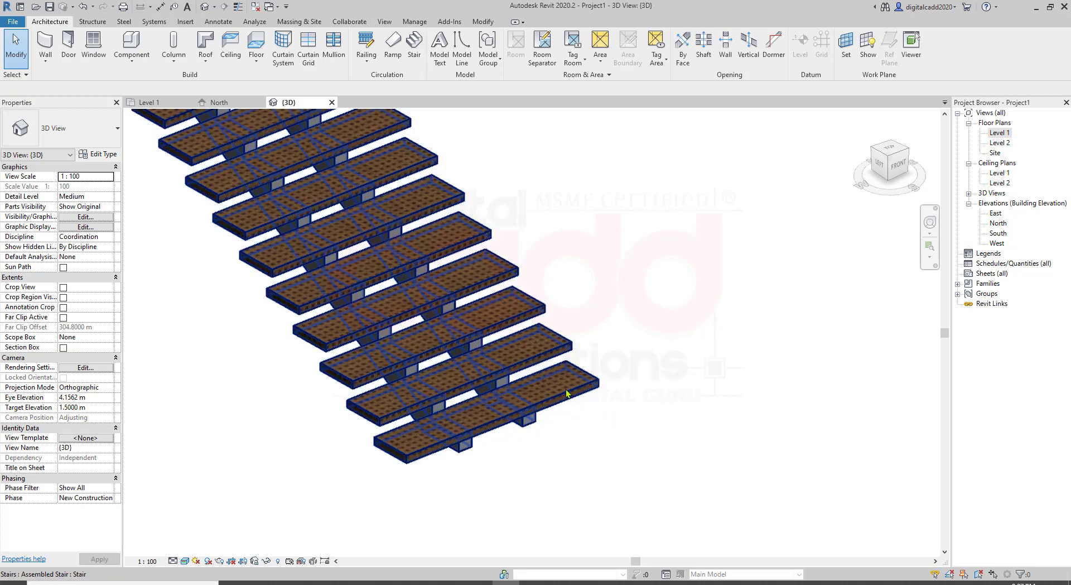
{"action": "left_click", "coordinate": [519, 401]}
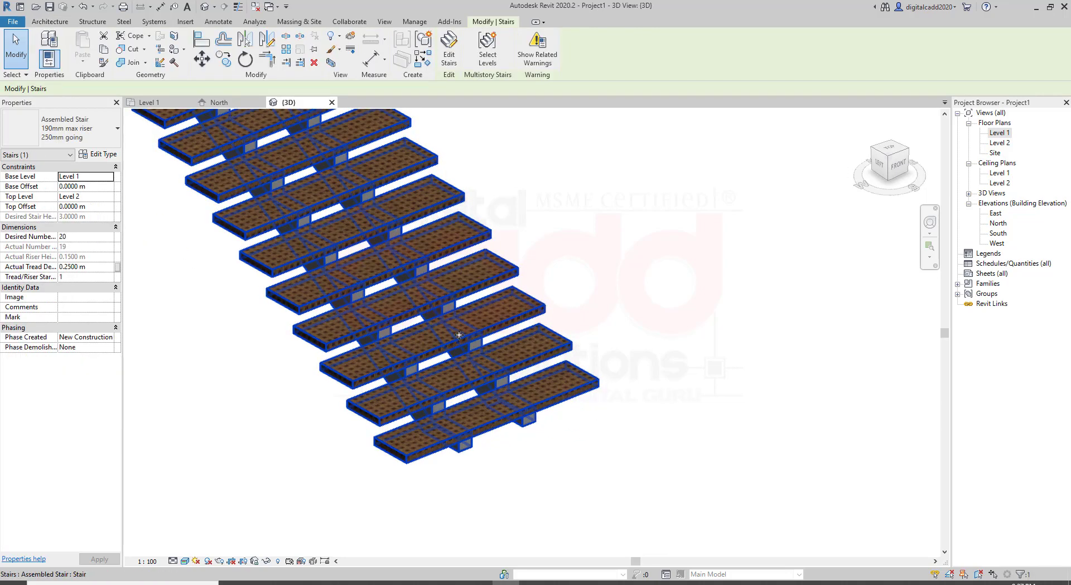
{"action": "left_click", "coordinate": [112, 159]}
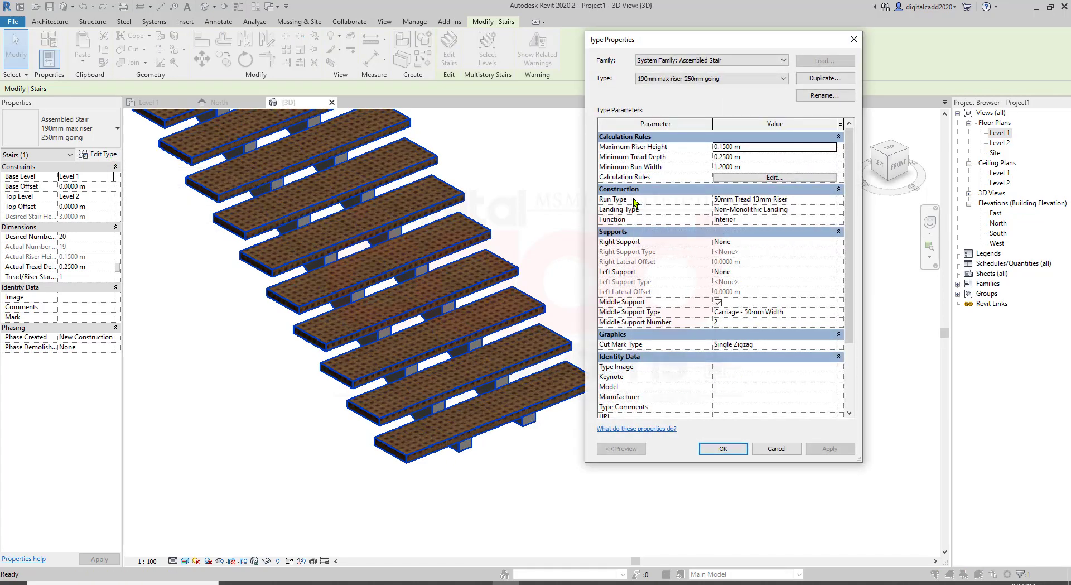
- Open the tread and riser settings of the straight stair's run type
{"action": "left_click", "coordinate": [789, 189]}
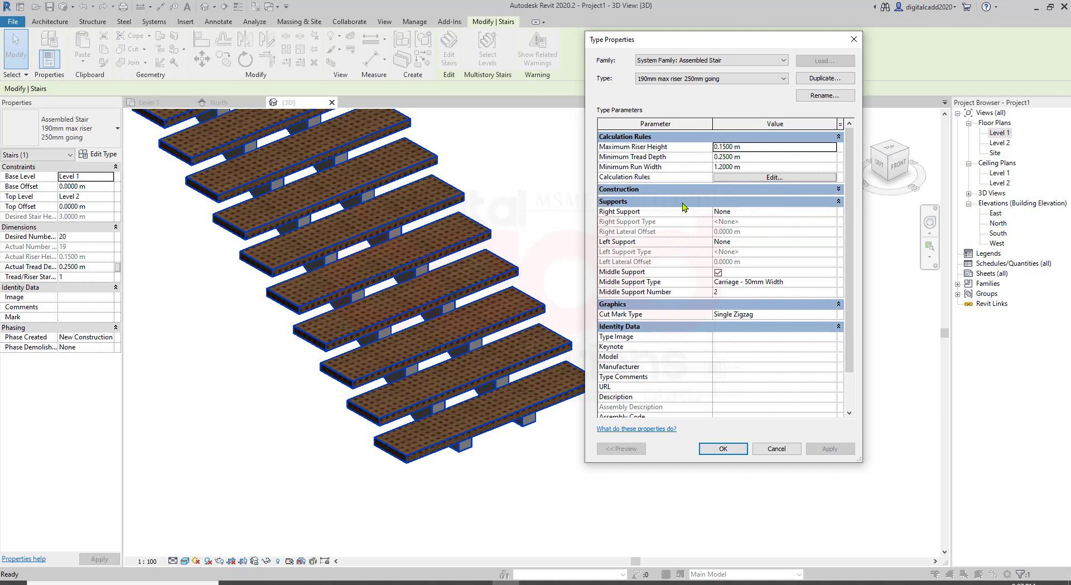
{"action": "left_click", "coordinate": [674, 190]}
{"action": "left_click", "coordinate": [744, 201]}
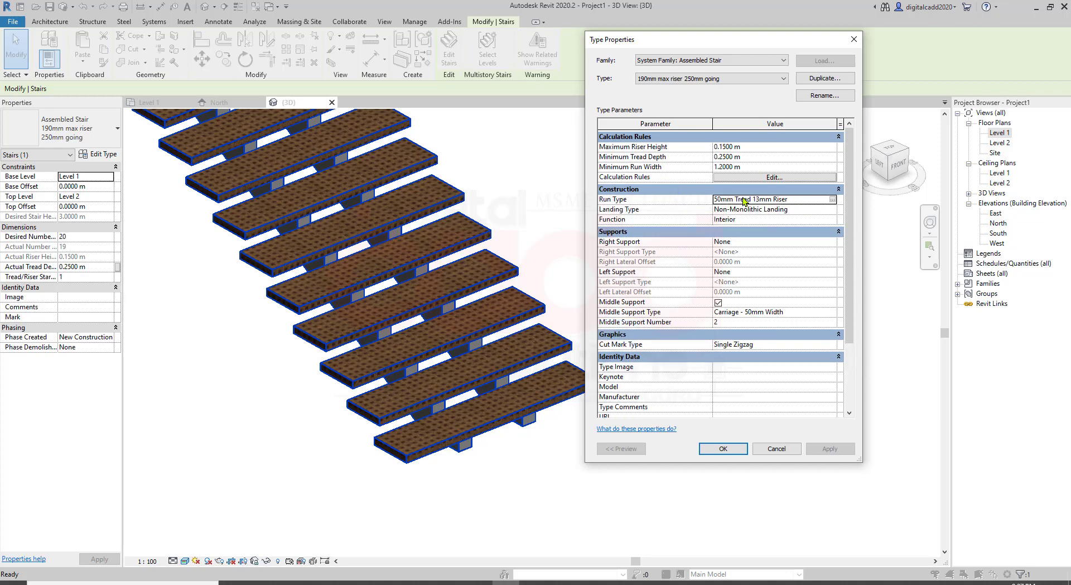
{"action": "left_click", "coordinate": [743, 201]}
{"action": "left_click", "coordinate": [833, 199]}
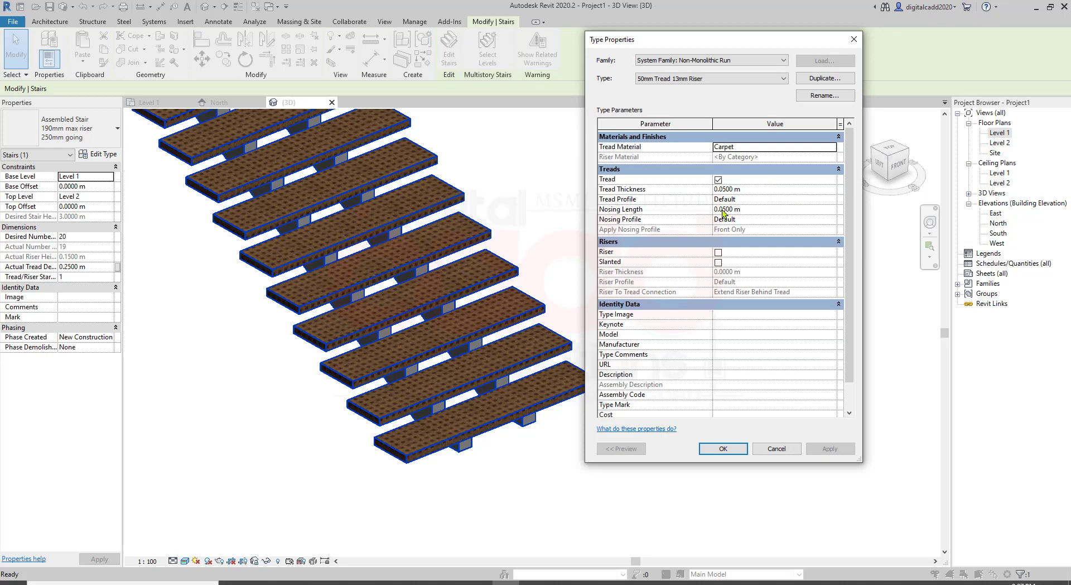
- Enable 0.0125 m risers while keeping the treads on, then close both dialogs
{"action": "left_click", "coordinate": [718, 180]}
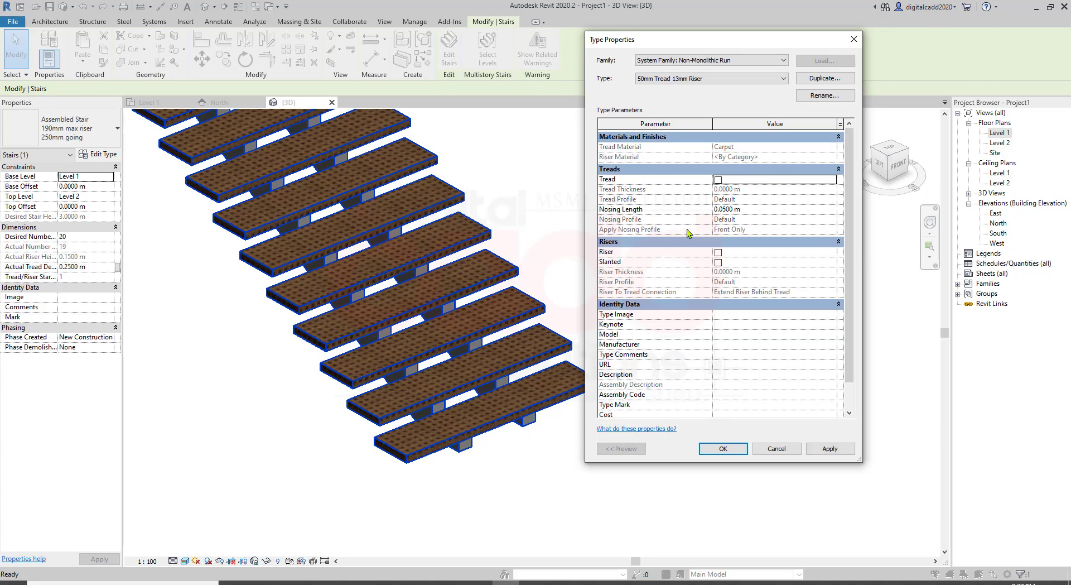
{"action": "left_click", "coordinate": [718, 252]}
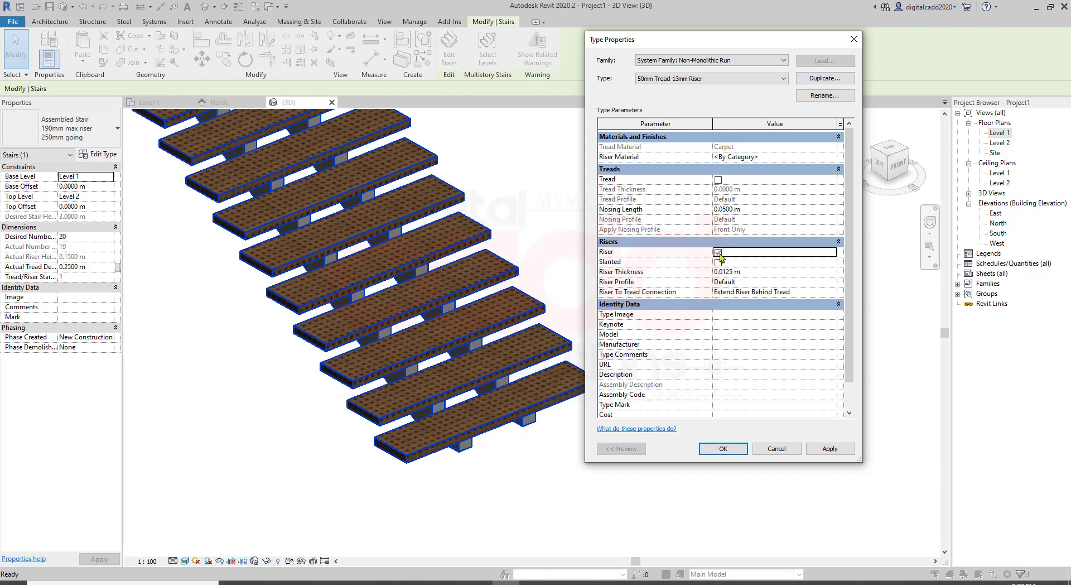
{"action": "left_click", "coordinate": [718, 179]}
{"action": "left_click", "coordinate": [829, 449]}
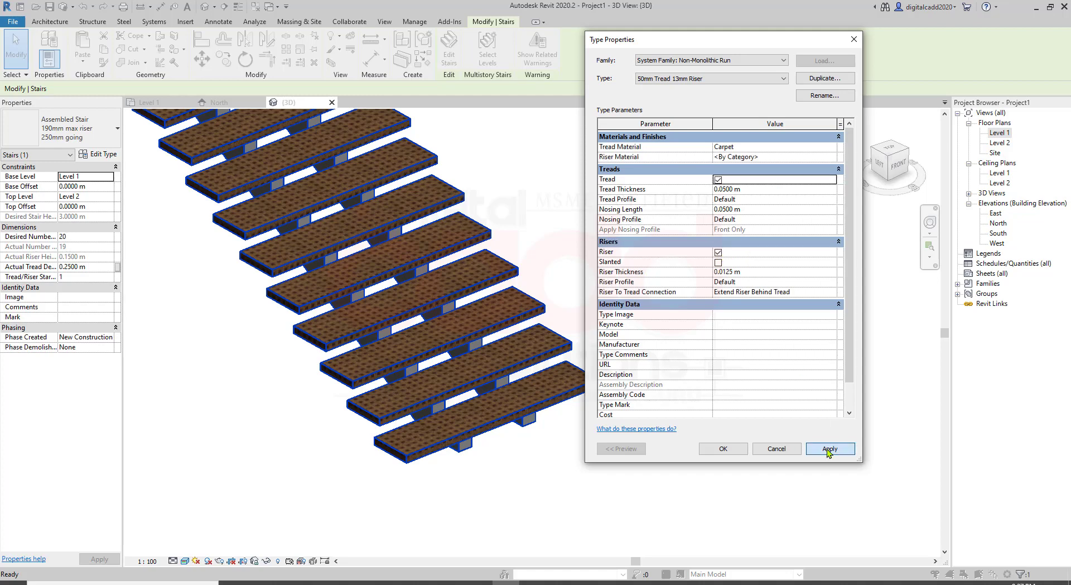
{"action": "left_click", "coordinate": [725, 450]}
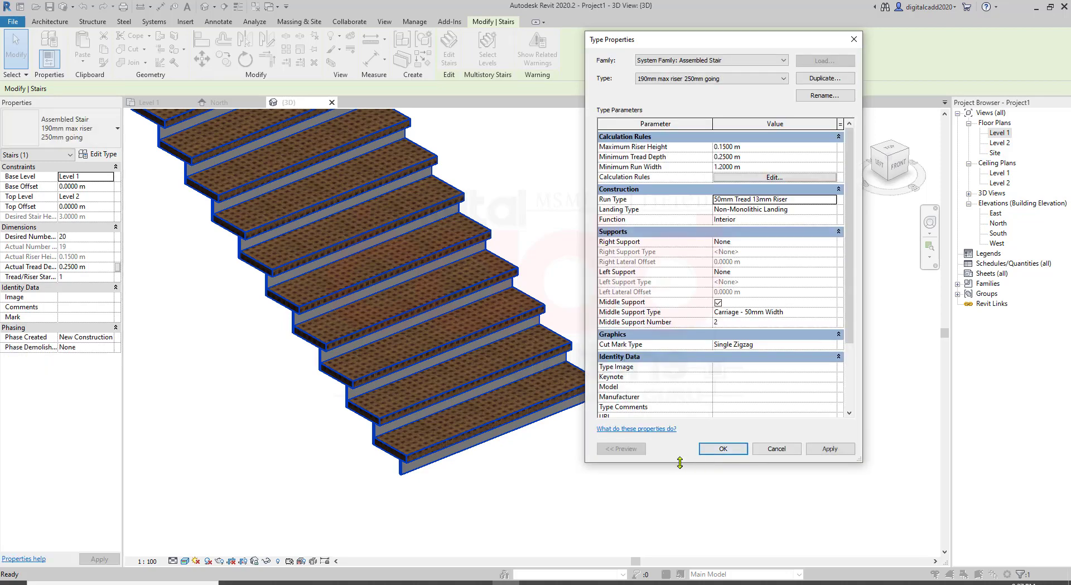
{"action": "left_click", "coordinate": [728, 449]}
{"action": "left_click", "coordinate": [634, 454]}
- Zoom and orbit in close to inspect the new risers under the carpet treads
{"action": "scroll", "coordinate": [491, 459], "scroll_direction": "up", "scroll_amount": 2}
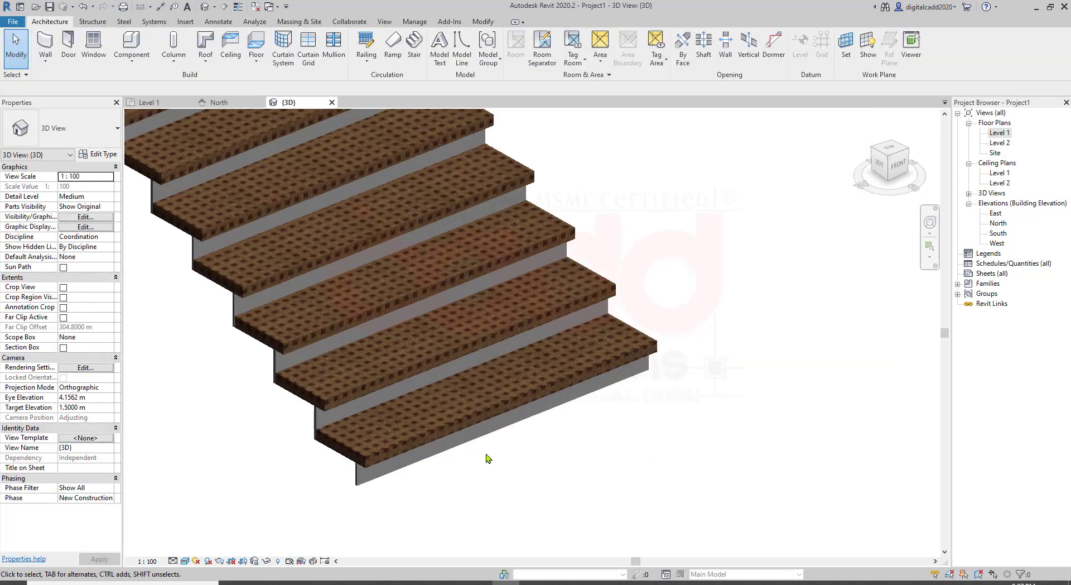
{"action": "scroll", "coordinate": [498, 465], "scroll_direction": "up", "scroll_amount": 2}
{"action": "middle_click_drag", "start_coordinate": [486, 469], "coordinate": [561, 385], "text": "shift"}
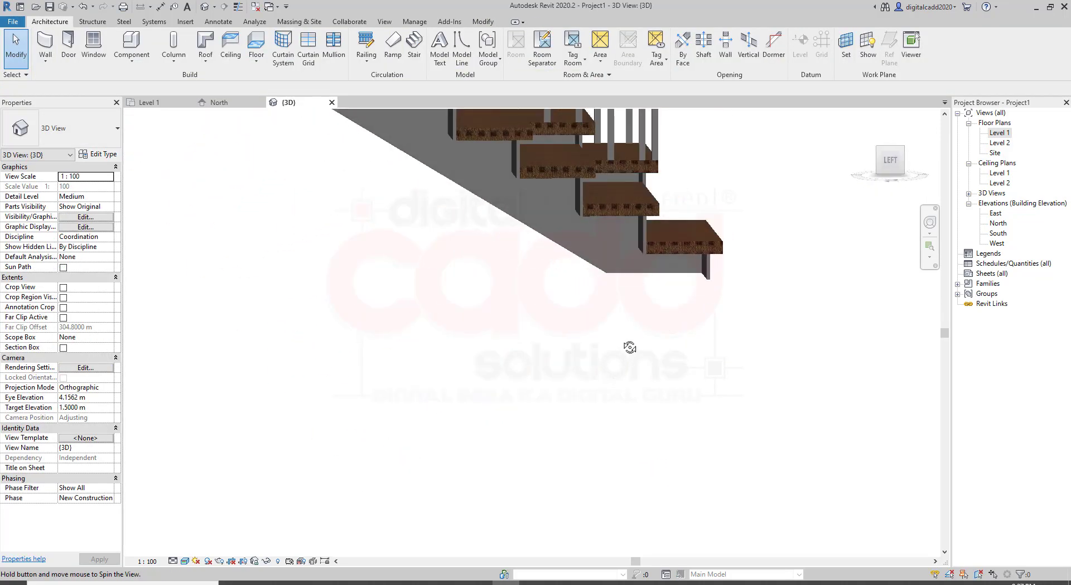
{"action": "scroll", "coordinate": [667, 343], "scroll_direction": "up", "scroll_amount": 2}
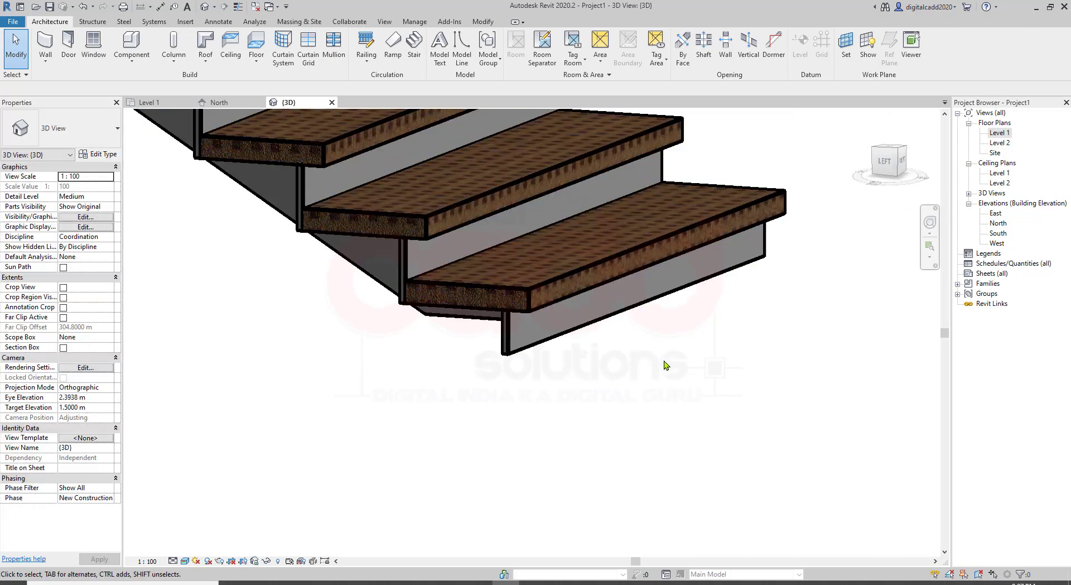
{"action": "scroll", "coordinate": [614, 402], "scroll_direction": "up", "scroll_amount": 1}
{"action": "scroll", "coordinate": [746, 304], "scroll_direction": "up", "scroll_amount": 1}
{"action": "scroll", "coordinate": [746, 304], "scroll_direction": "up", "scroll_amount": 1}
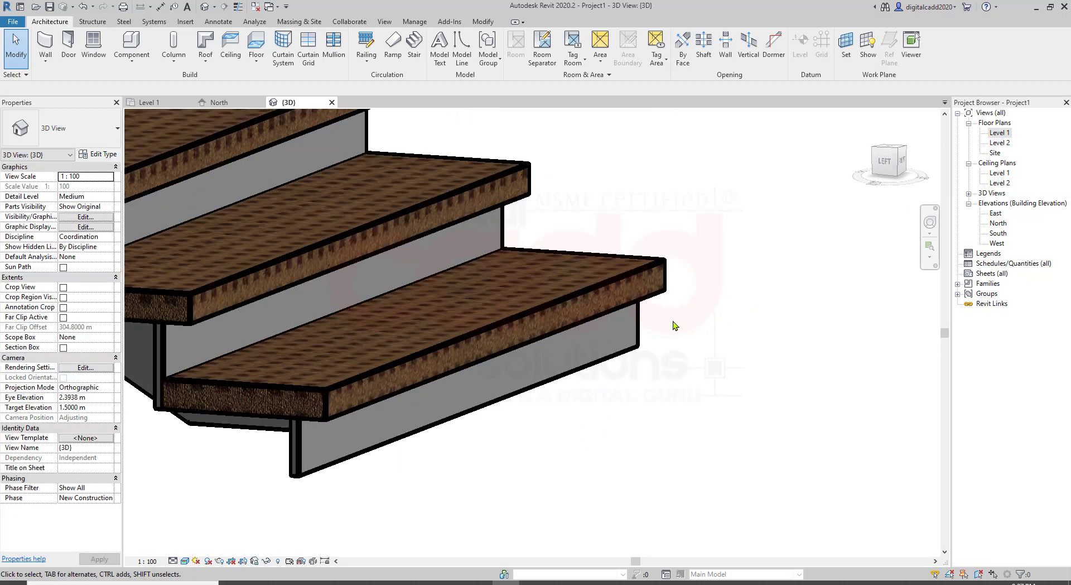
{"action": "scroll", "coordinate": [701, 322], "scroll_direction": "down", "scroll_amount": 2}
- Pan across the steps, then reopen the straight stair's type properties
{"action": "middle_click_drag", "start_coordinate": [706, 329], "coordinate": [718, 340]}
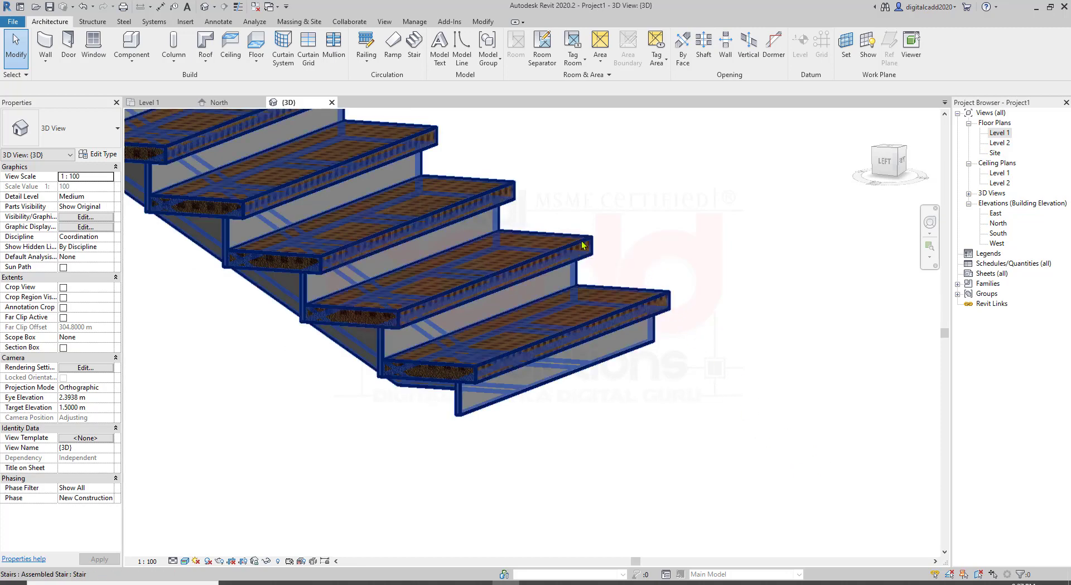
{"action": "left_click", "coordinate": [563, 246]}
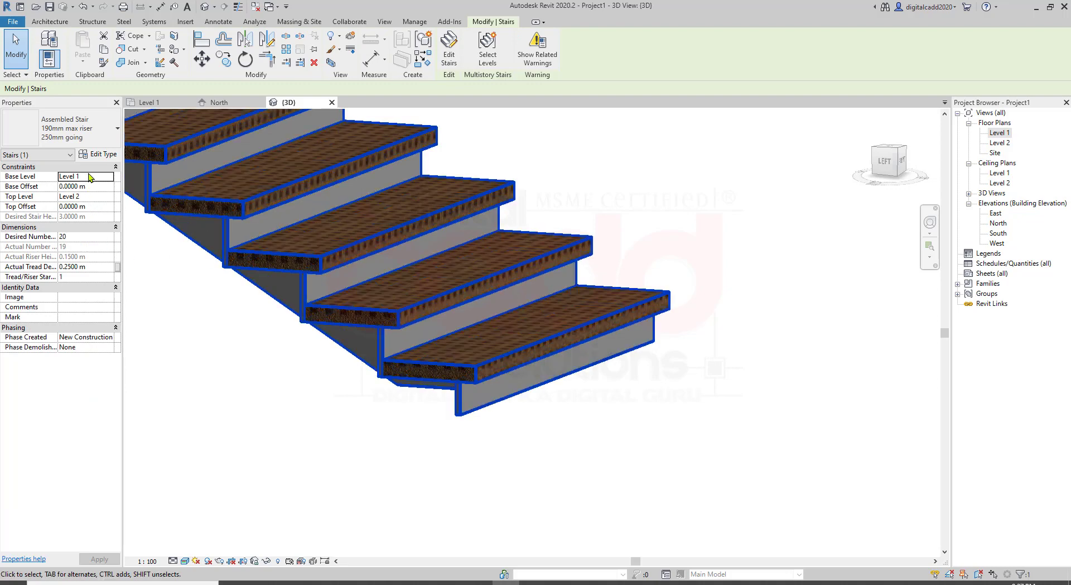
{"action": "left_click", "coordinate": [98, 156]}
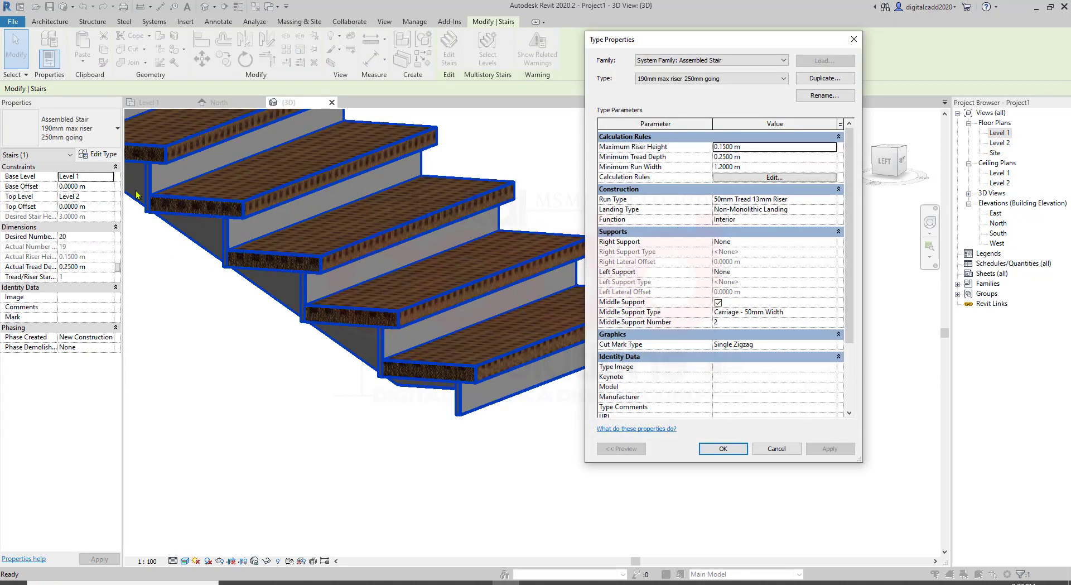
- In the run type settings, set Tread Thickness to 0.025 m and apply
{"action": "left_click", "coordinate": [753, 200]}
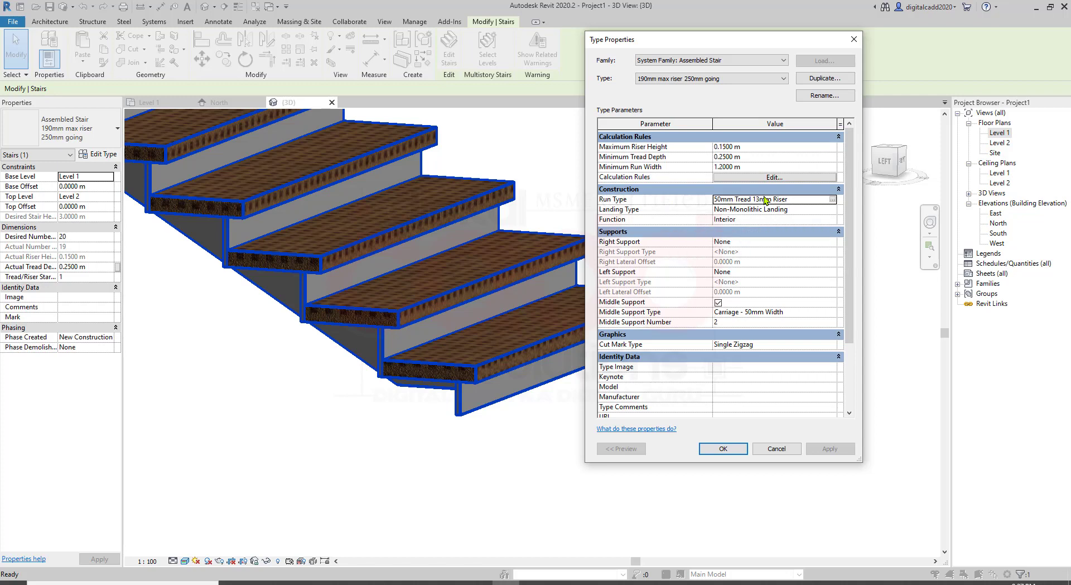
{"action": "left_click", "coordinate": [833, 199]}
{"action": "left_click", "coordinate": [833, 200]}
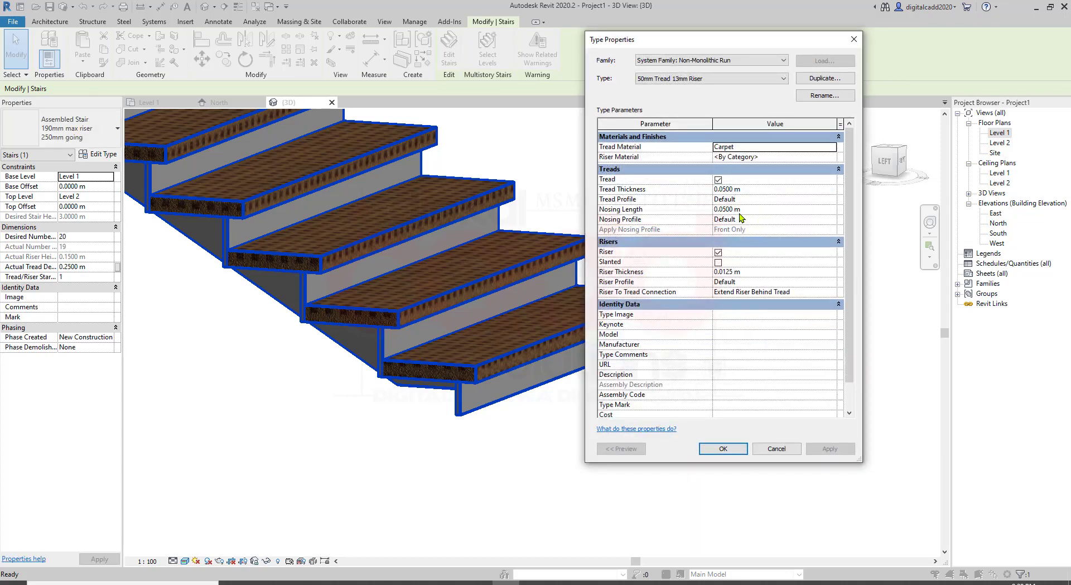
{"action": "left_click", "coordinate": [735, 189]}
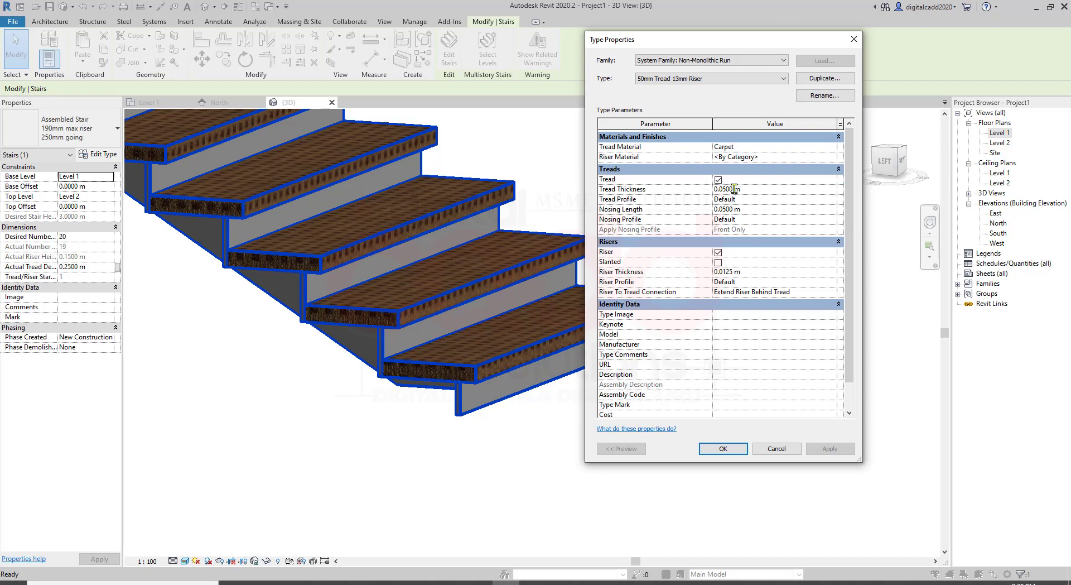
{"action": "left_click_drag", "start_coordinate": [736, 189], "coordinate": [725, 189]}
{"action": "key", "text": "BackSpace"}
{"action": "key", "text": "BackSpace"}
{"action": "left_click", "coordinate": [828, 452]}
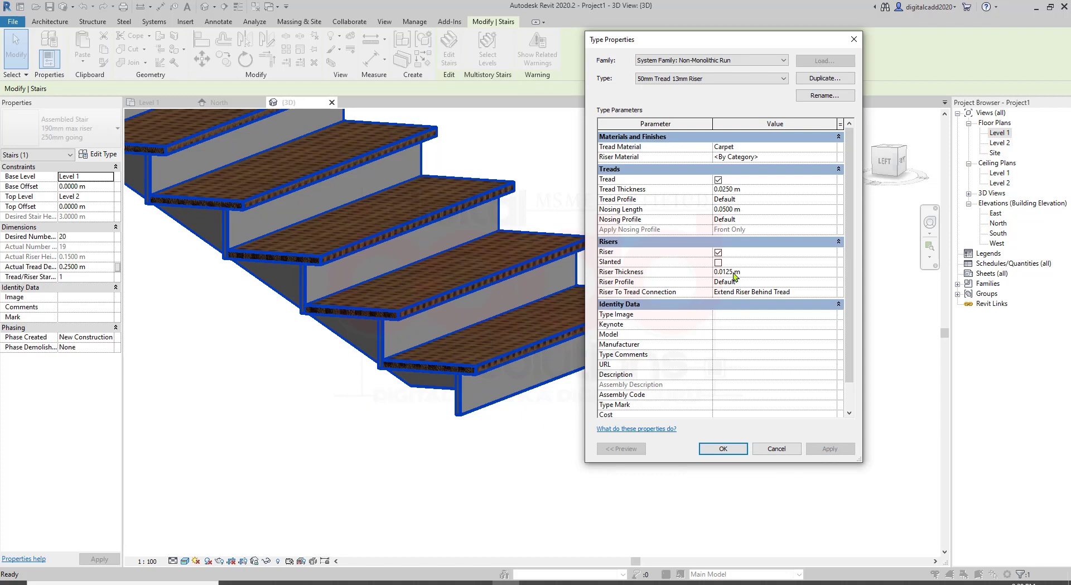
- Set Nosing Length to 0.025 m and close both dialogs
{"action": "left_click", "coordinate": [732, 212]}
{"action": "left_click_drag", "start_coordinate": [736, 208], "coordinate": [716, 214]}
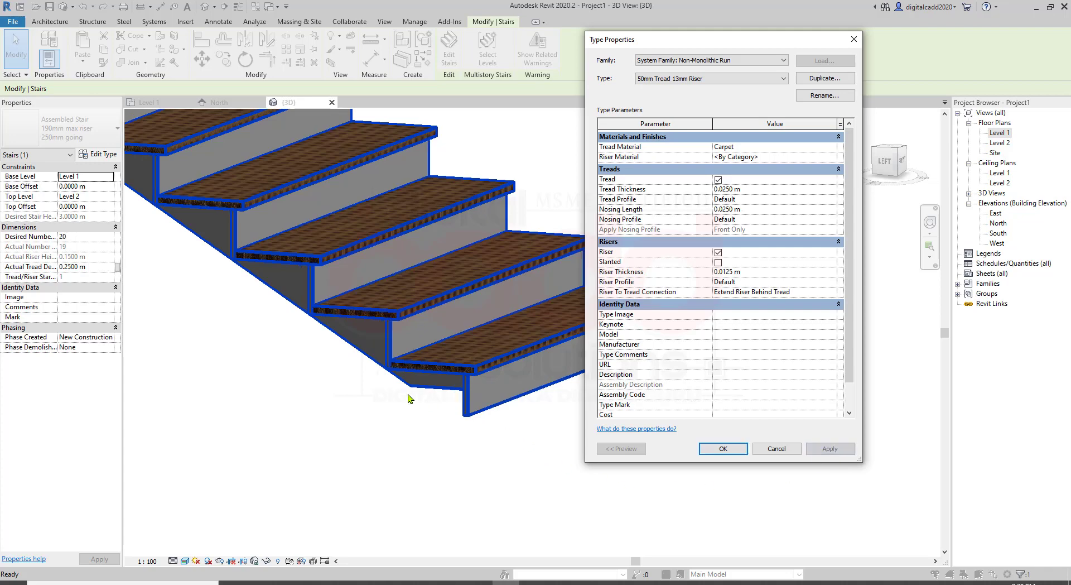
{"action": "left_click", "coordinate": [713, 449]}
{"action": "left_click", "coordinate": [729, 449]}
- Close Type Properties and zoom in on the lower steps to inspect the 0.025 m carpet treads and risers
{"action": "left_click", "coordinate": [628, 471]}
{"action": "scroll", "coordinate": [610, 412], "scroll_direction": "up", "scroll_amount": 2}
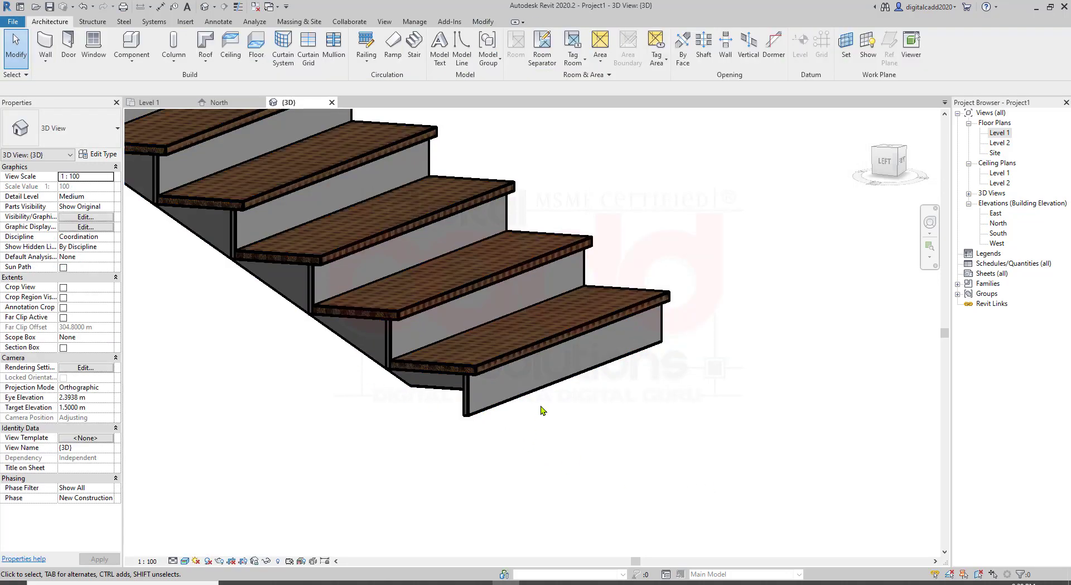
{"action": "mouse_move", "coordinate": [524, 407]}
{"action": "middle_mouse_down"}
{"action": "mouse_move", "coordinate": [490, 445]}
{"action": "mouse_move", "coordinate": [680, 356]}
{"action": "mouse_move", "coordinate": [621, 382]}
{"action": "mouse_move", "coordinate": [576, 372]}
{"action": "mouse_move", "coordinate": [540, 337]}
{"action": "middle_mouse_up"}
{"action": "scroll", "coordinate": [564, 382], "scroll_direction": "down", "scroll_amount": 2}
{"action": "scroll", "coordinate": [622, 382], "scroll_direction": "down", "scroll_amount": 2}
{"action": "scroll", "coordinate": [444, 318], "scroll_direction": "up", "scroll_amount": 1}
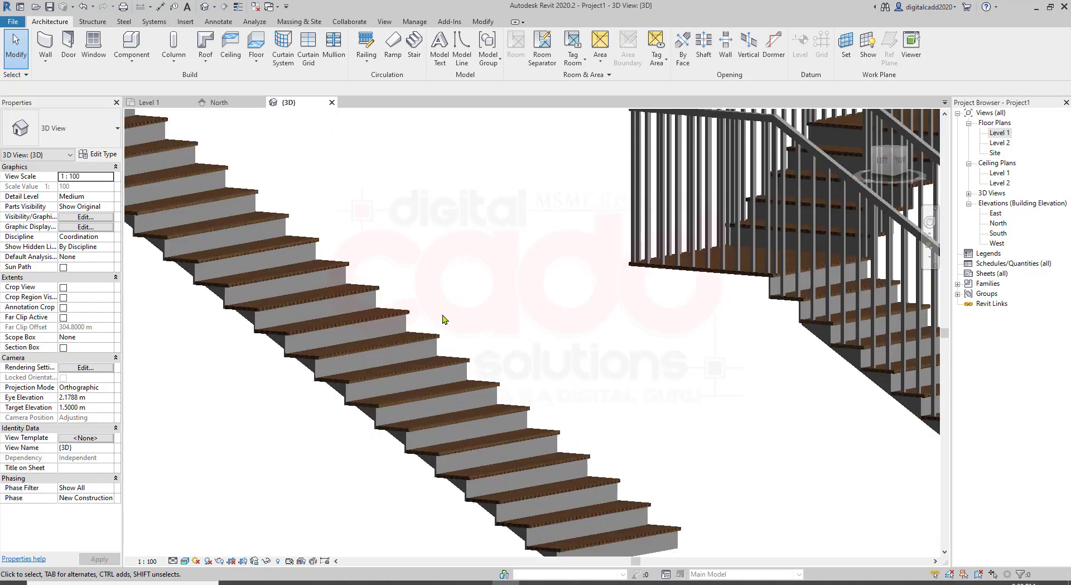
{"action": "scroll", "coordinate": [440, 313], "scroll_direction": "down", "scroll_amount": 1}
- Orbit and zoom out so the straight stair and the U-shaped railed stair appear together
{"action": "mouse_move", "coordinate": [440, 313]}
{"action": "middle_mouse_down", "text": "shift"}
{"action": "mouse_move", "coordinate": [478, 347]}
{"action": "mouse_move", "coordinate": [693, 146]}
{"action": "mouse_move", "coordinate": [741, 184]}
{"action": "mouse_move", "coordinate": [841, 209]}
{"action": "mouse_move", "coordinate": [808, 226]}
{"action": "mouse_move", "coordinate": [631, 239]}
{"action": "mouse_move", "coordinate": [736, 205]}
{"action": "mouse_move", "coordinate": [557, 243]}
{"action": "mouse_move", "coordinate": [449, 400]}
{"action": "middle_mouse_up", "text": "shift"}
{"action": "scroll", "coordinate": [346, 244], "scroll_direction": "up", "scroll_amount": 5}
{"action": "scroll", "coordinate": [346, 244], "scroll_direction": "down", "scroll_amount": 2}
{"action": "scroll", "coordinate": [359, 224], "scroll_direction": "down", "scroll_amount": 2}
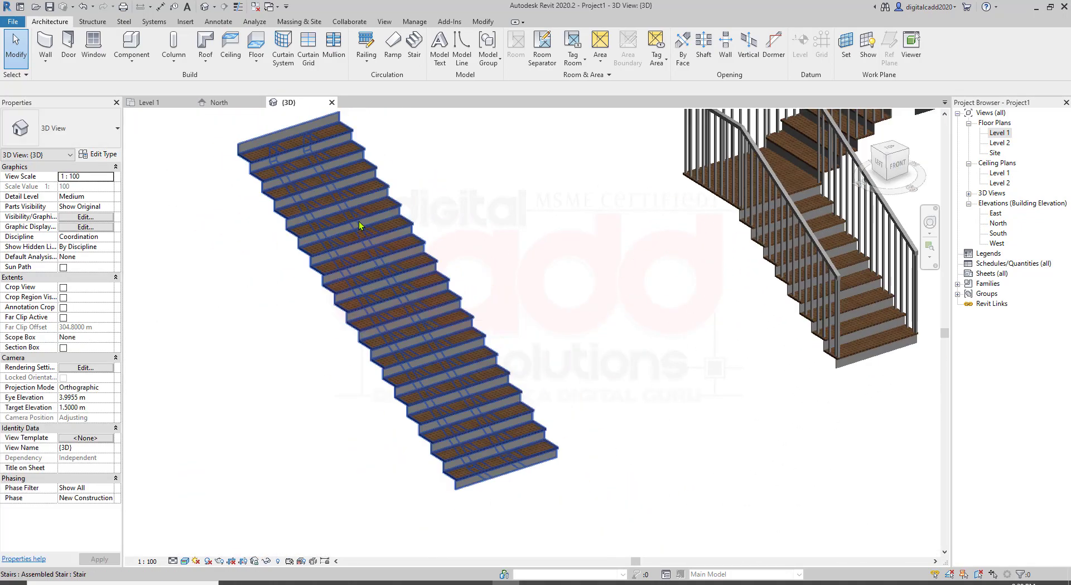
{"action": "scroll", "coordinate": [359, 223], "scroll_direction": "down", "scroll_amount": 1}
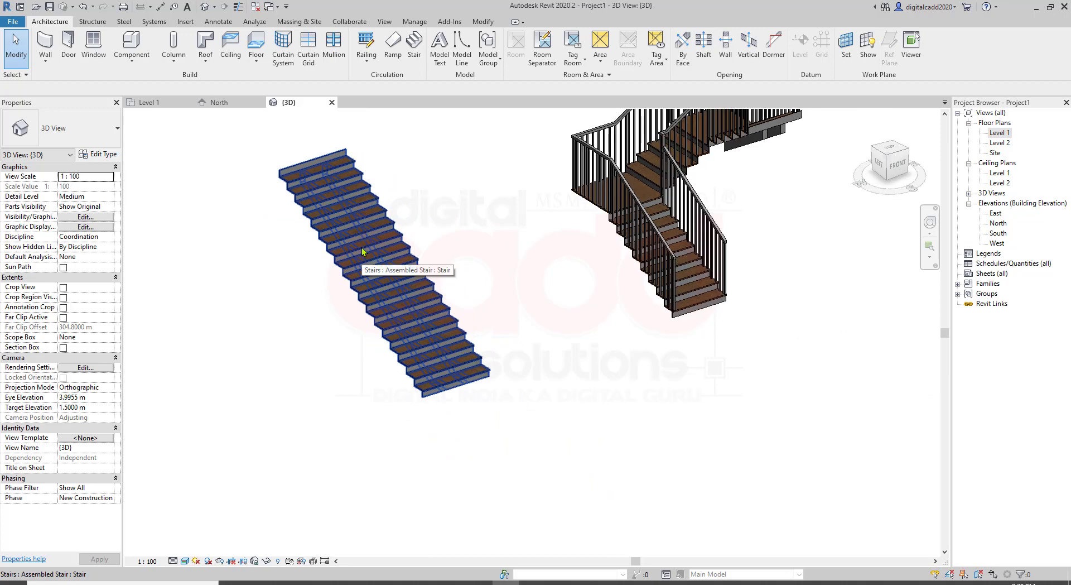